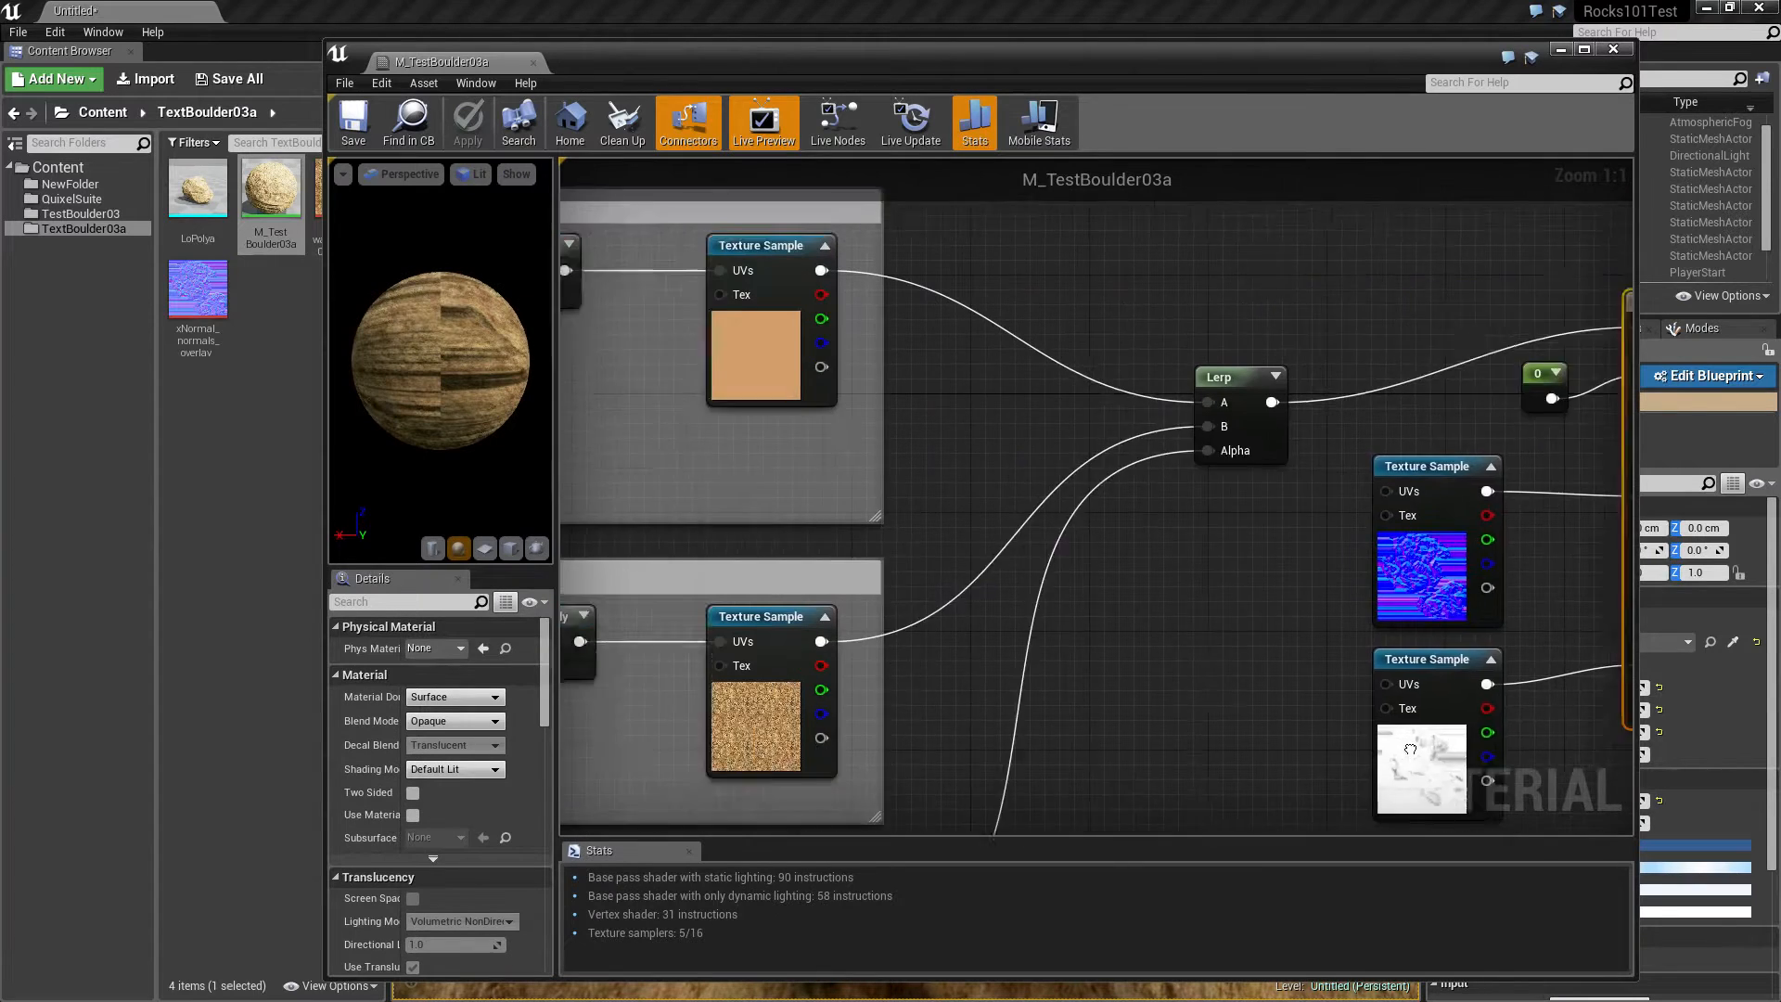
# Step: Examine the Lerp texture setup in the material graph and compare the original and modified boulders in the level, up close and from afar
pyautogui.moveTo(1037, 420); pyautogui.dragTo(615, 432, button='right')
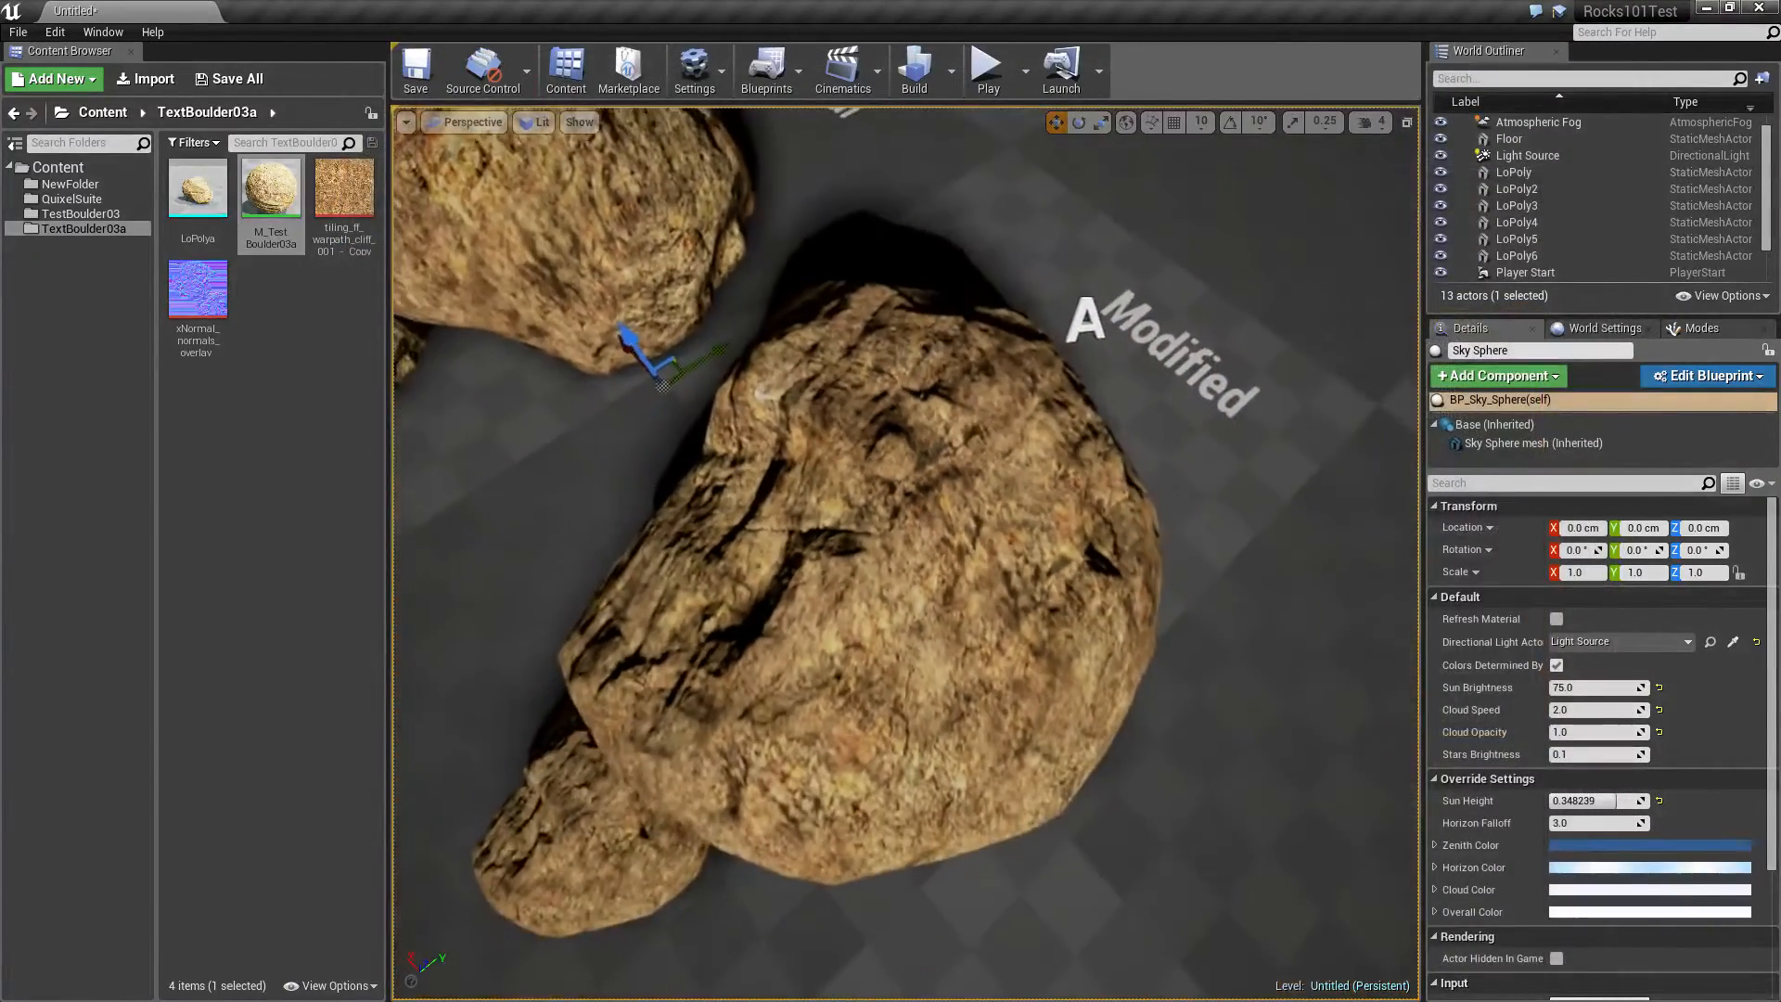
pyautogui.moveTo(636, 554); pyautogui.dragTo(636, 554, button='right')
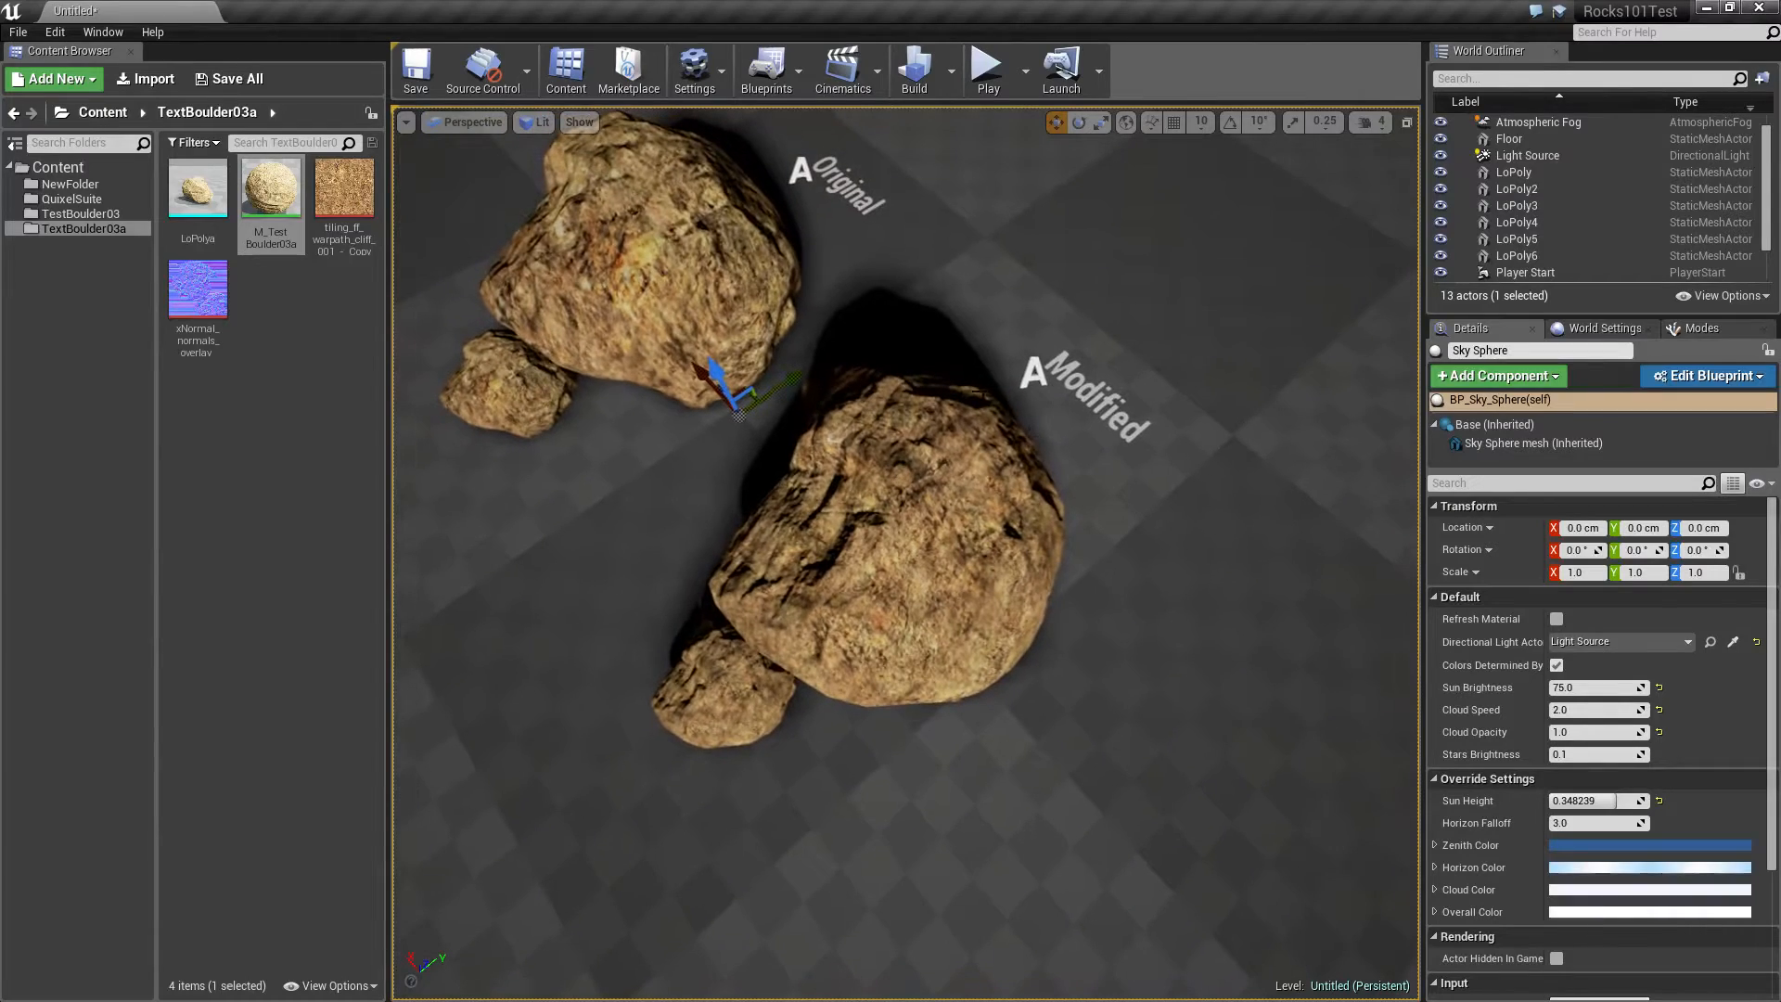
pyautogui.moveTo(725, 518); pyautogui.dragTo(724, 519, button='right')
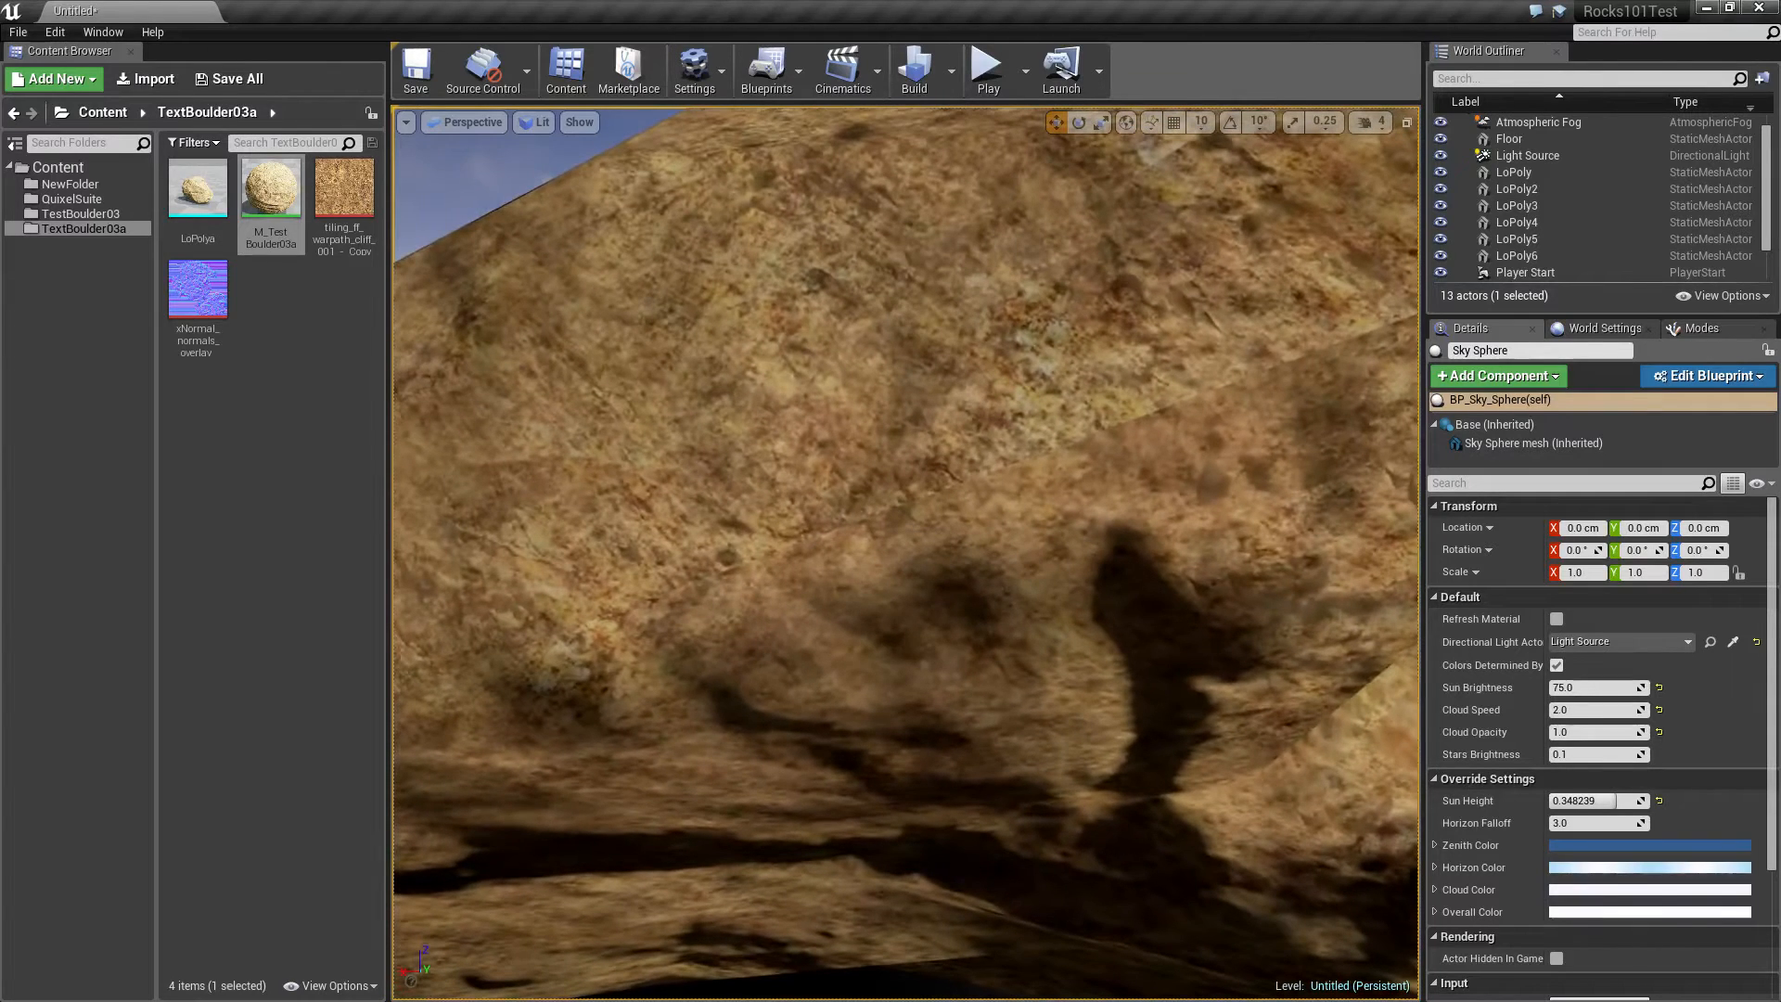
pyautogui.moveTo(1321, 331); pyautogui.dragTo(1321, 331, button='right')
pyautogui.moveTo(662, 624); pyautogui.dragTo(662, 625, button='right')
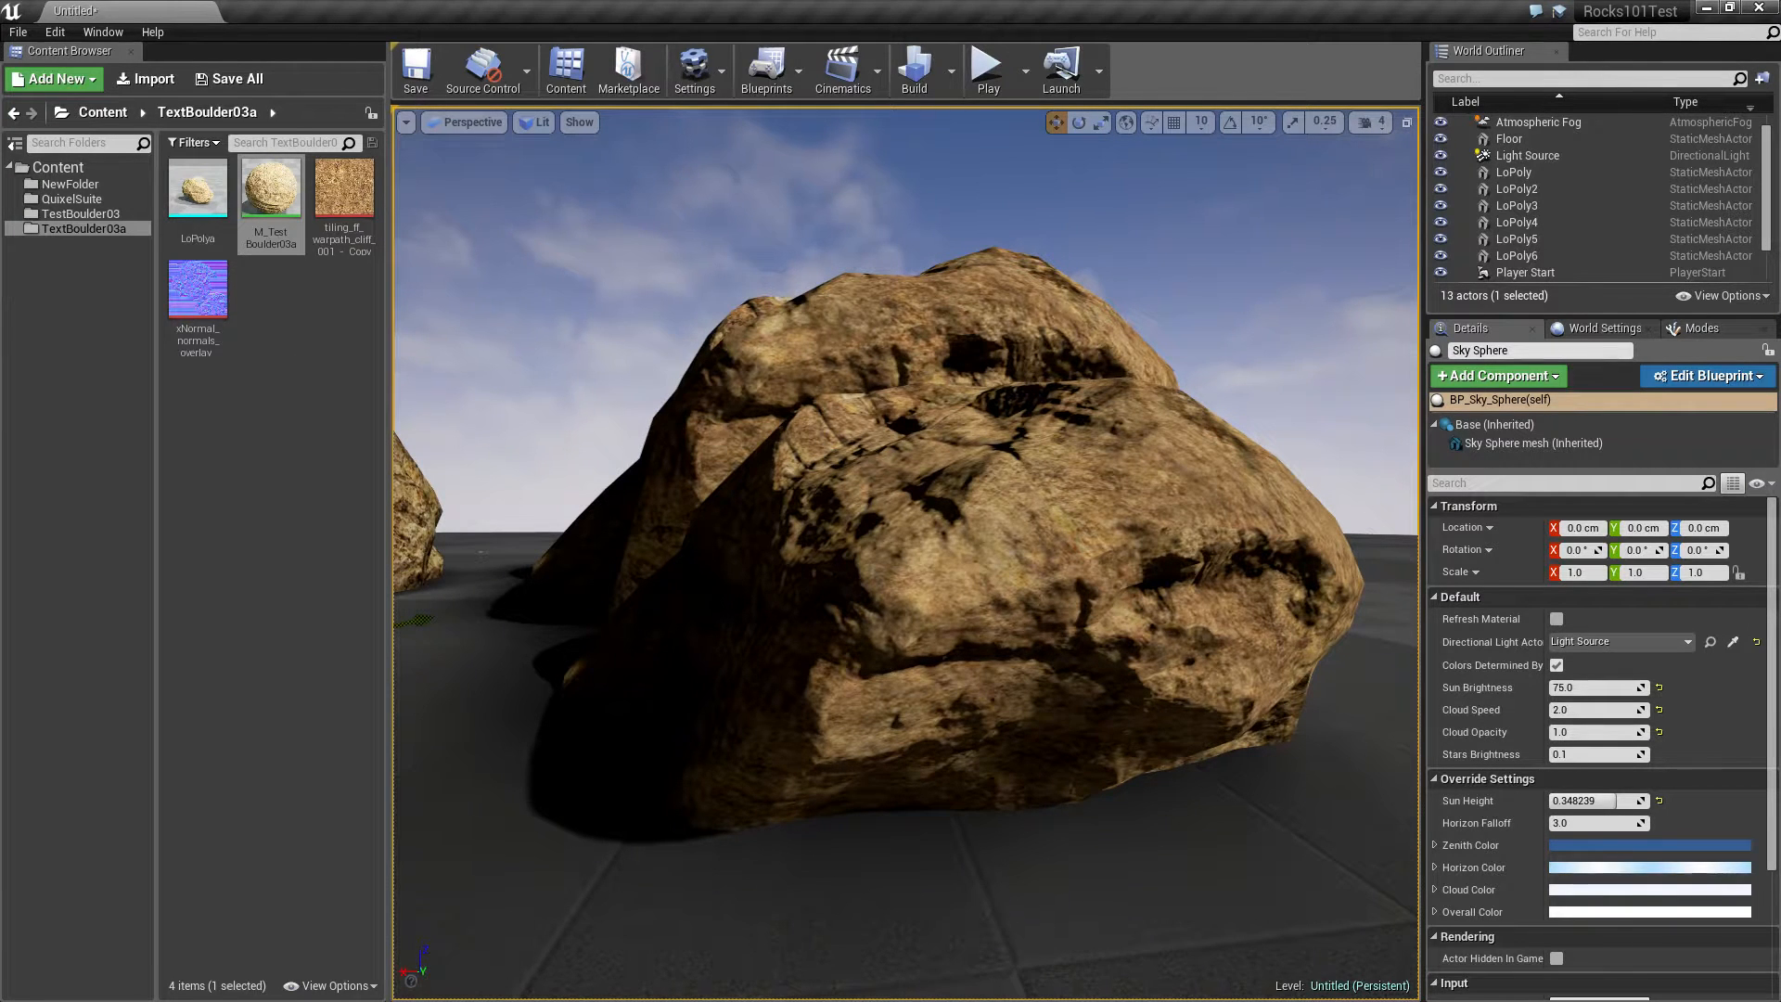
pyautogui.scroll(3, 418, 343)
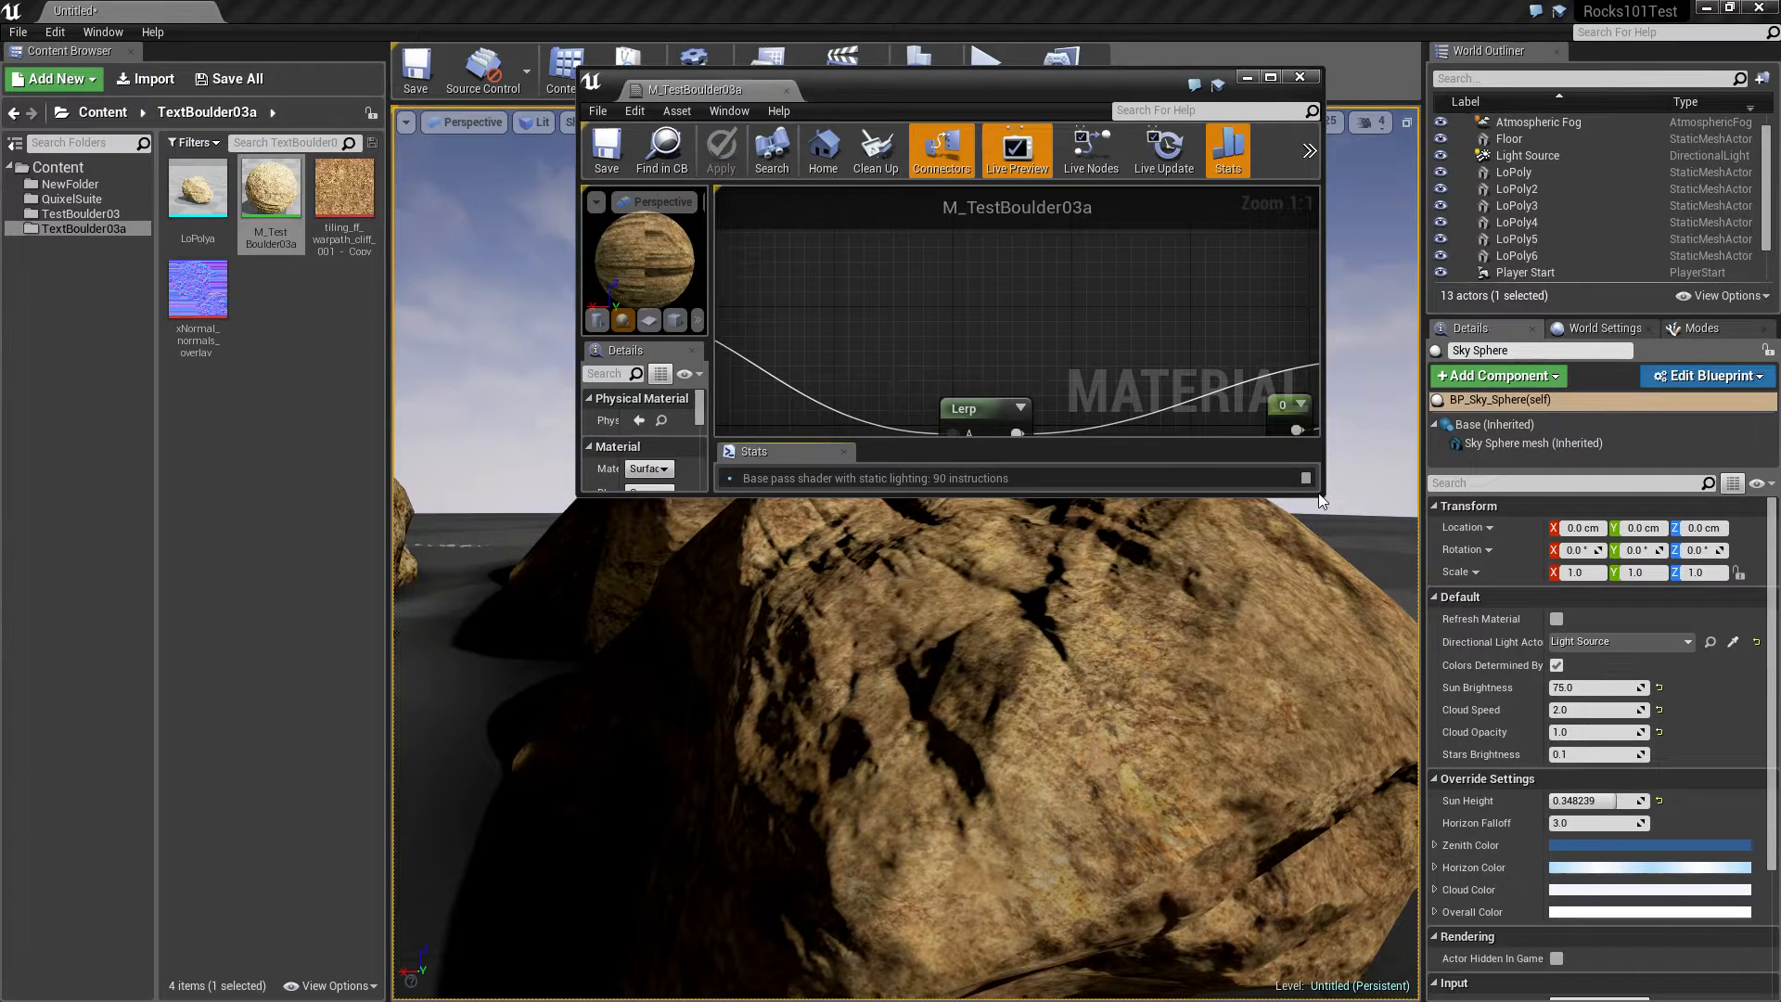
# Step: Enlarge the material editor window and duplicate the Texture Sample feeding Lerp input A, placing the copy above the Lerp node
pyautogui.moveTo(1322, 501); pyautogui.dragTo(1336, 513)
pyautogui.moveTo(1481, 631); pyautogui.dragTo(1747, 920)
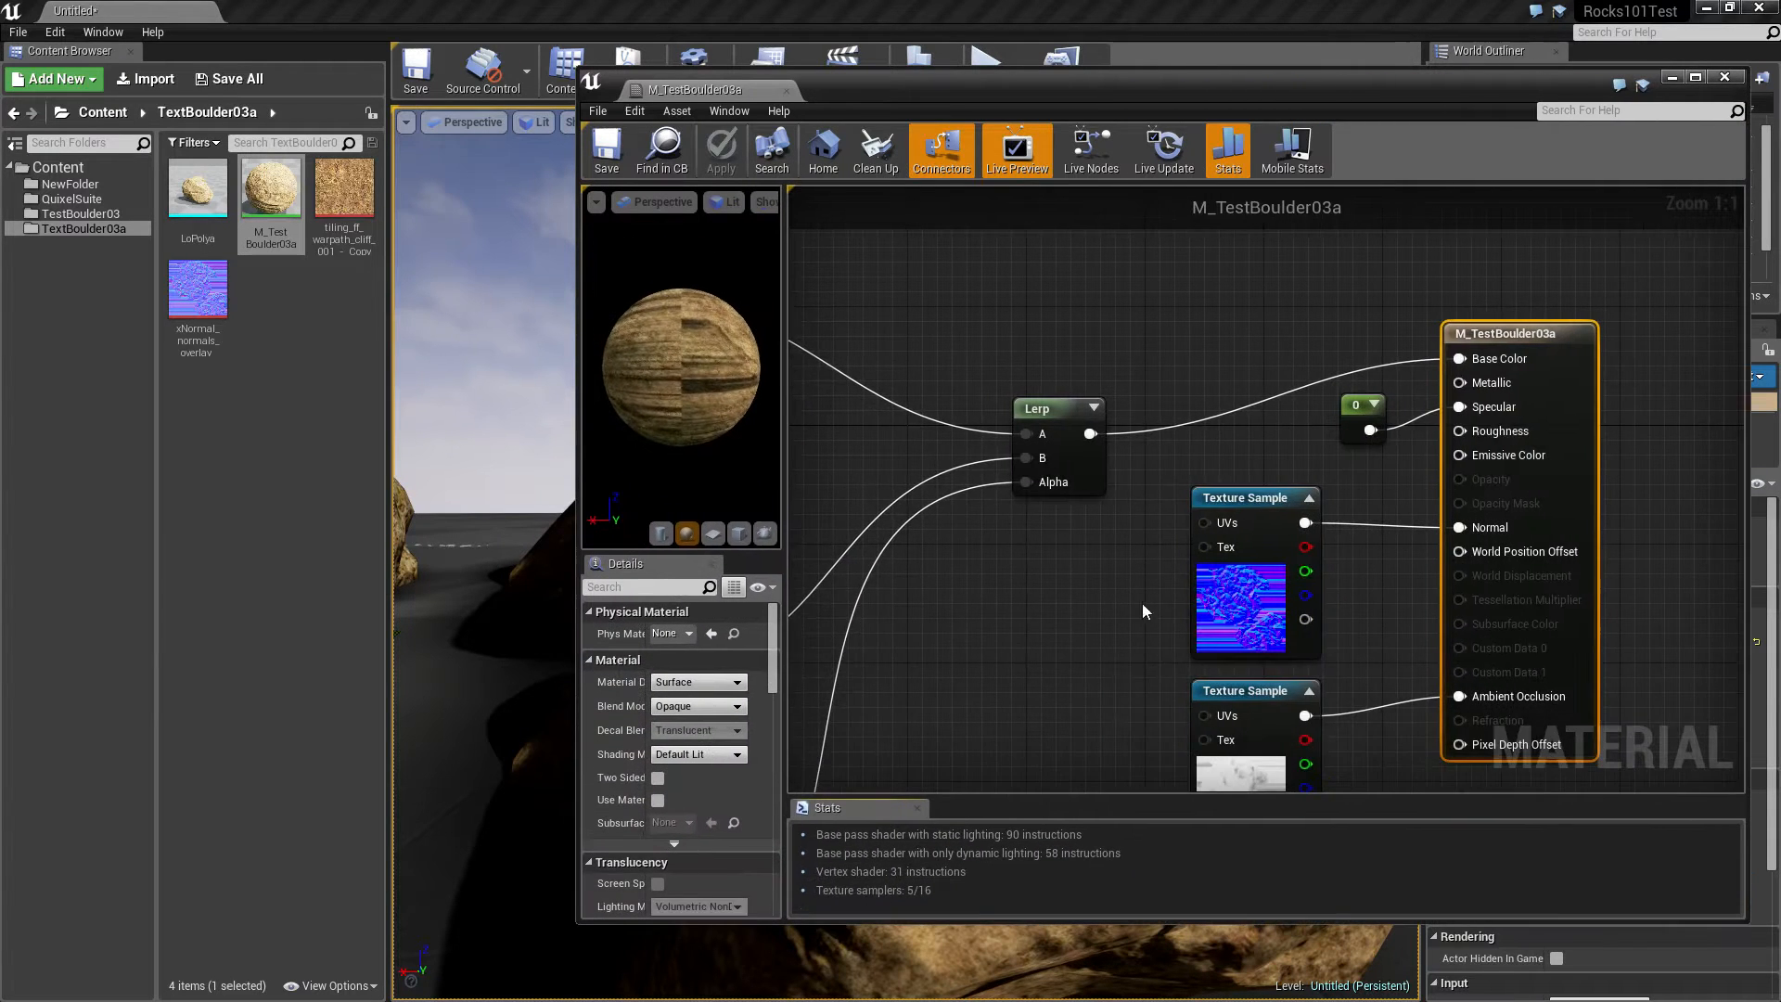
pyautogui.moveTo(1124, 500); pyautogui.dragTo(1622, 688, button='right')
pyautogui.click(1124, 500)
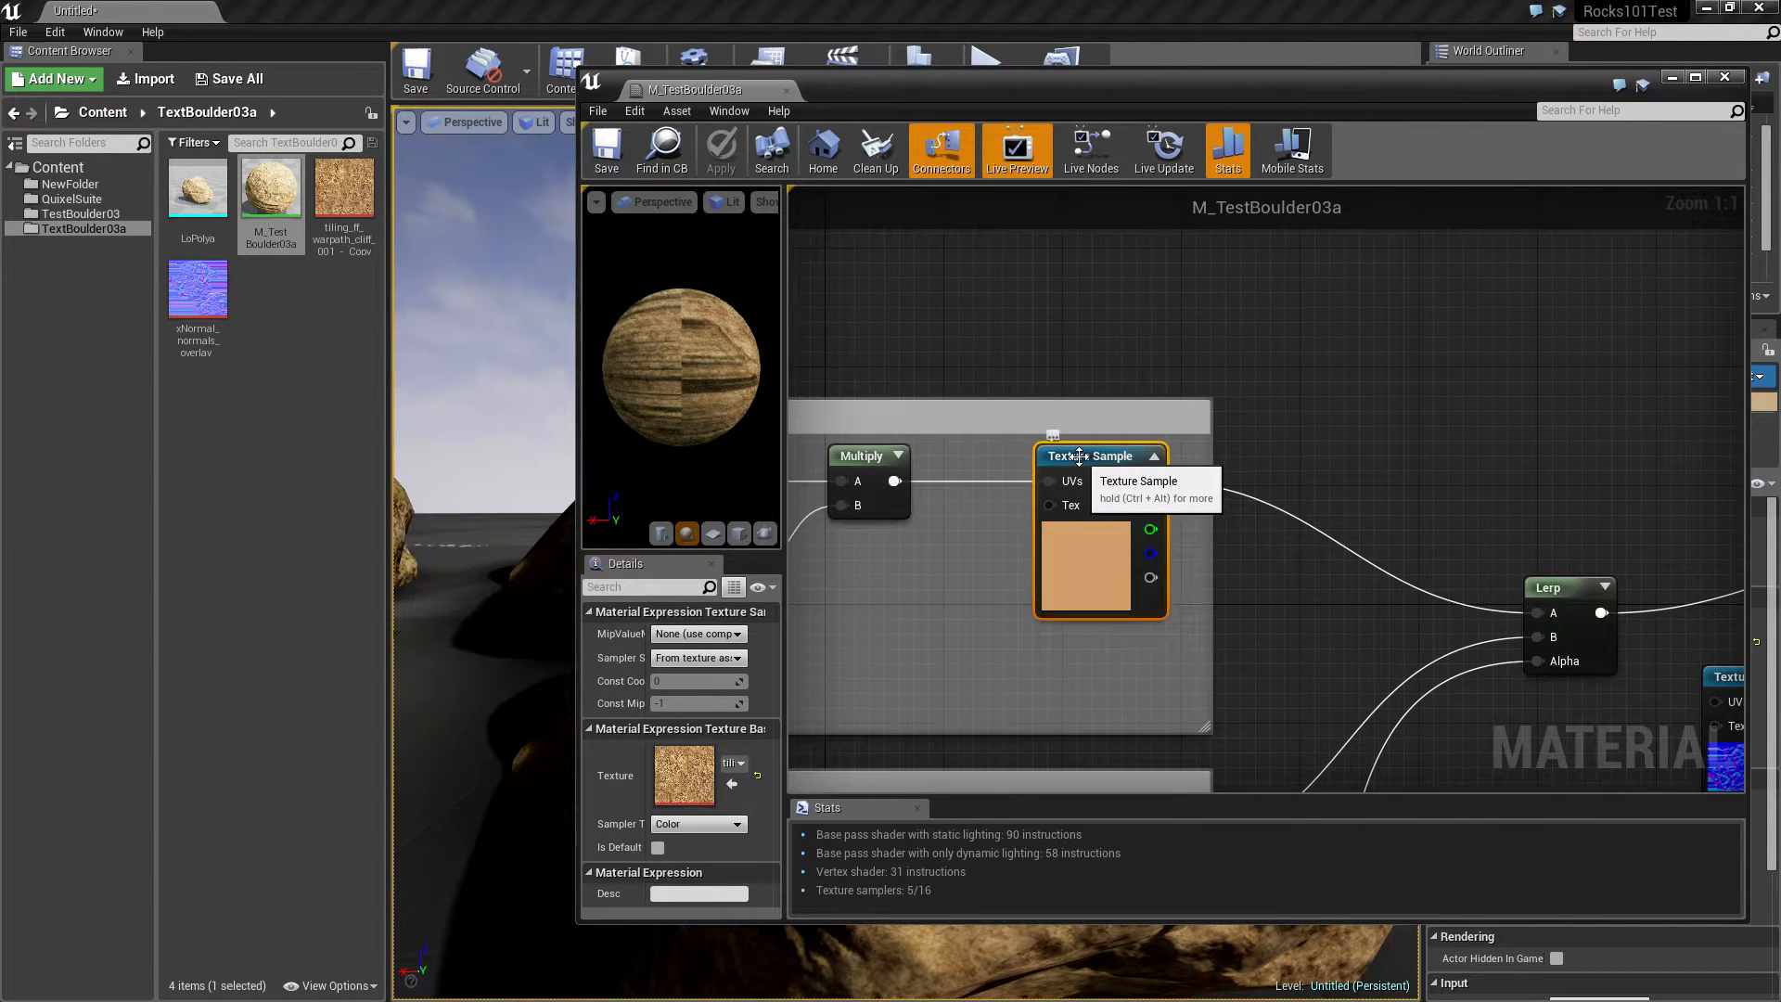
pyautogui.hotkey('ctrl', 'w')
pyautogui.moveTo(1198, 473); pyautogui.dragTo(1628, 364)
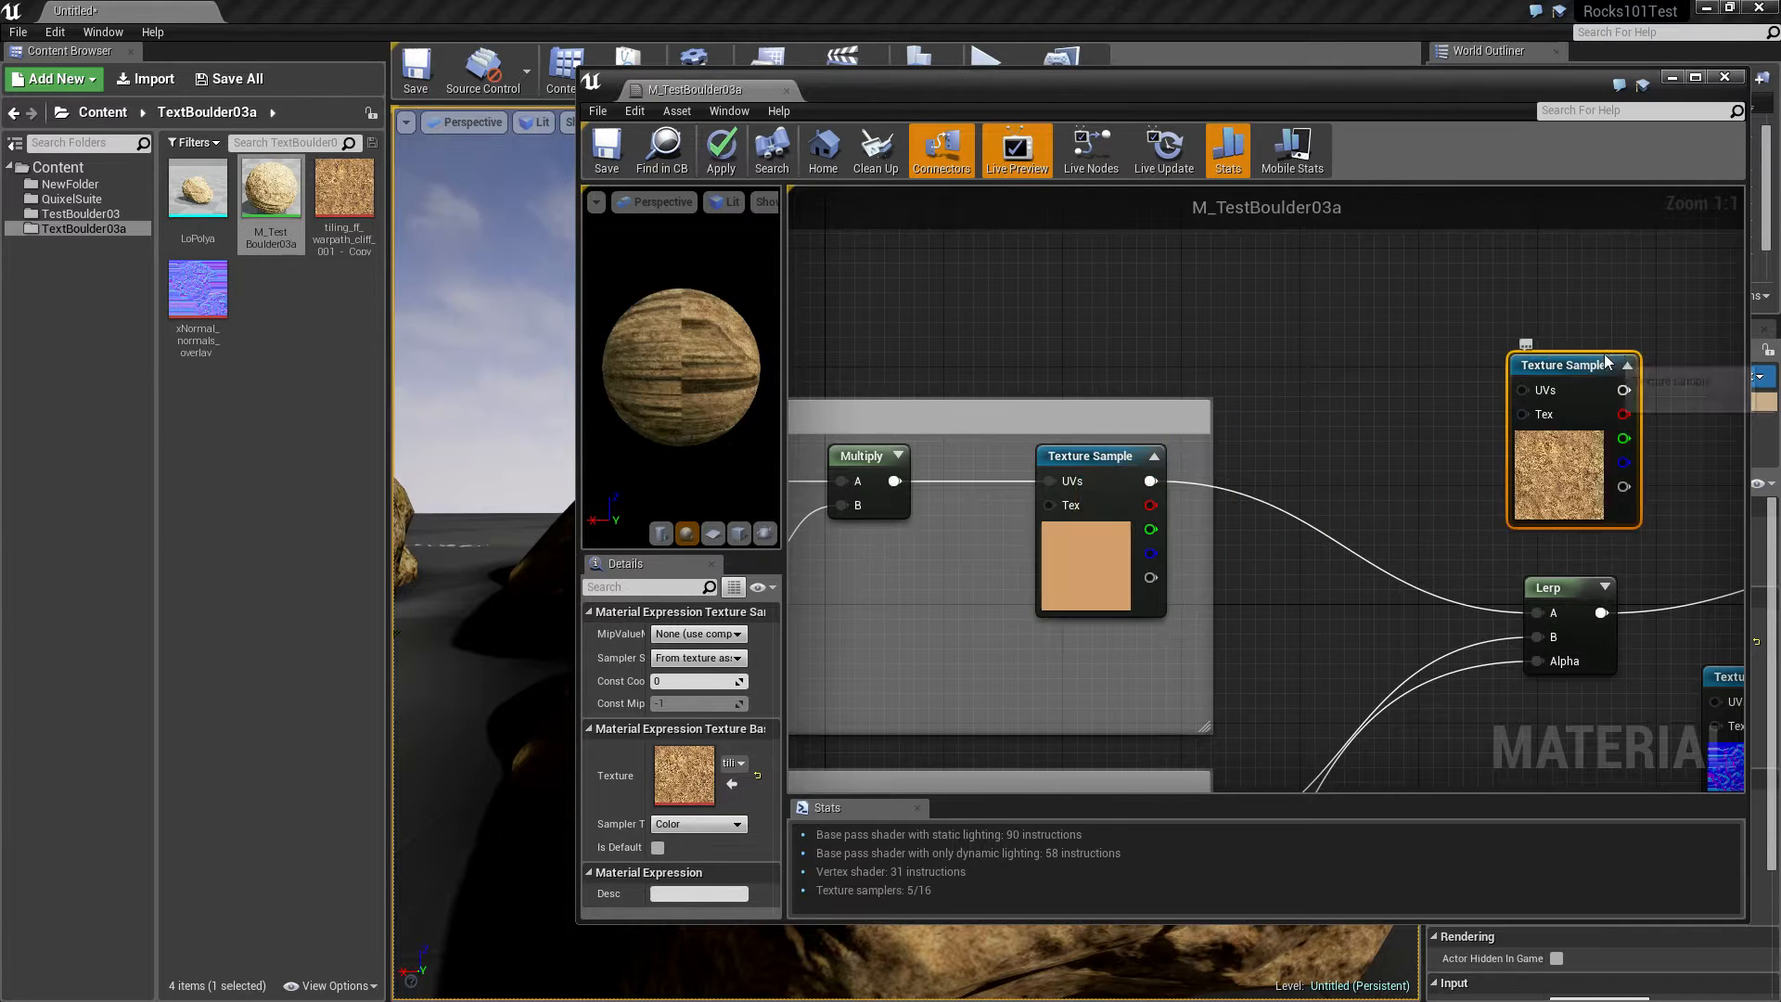
# Step: Connect the duplicated Texture Sample's colour output directly to the material's Base Color and save the material
pyautogui.moveTo(1463, 426); pyautogui.dragTo(1073, 415, button='right')
pyautogui.moveTo(1247, 378); pyautogui.dragTo(1579, 525)
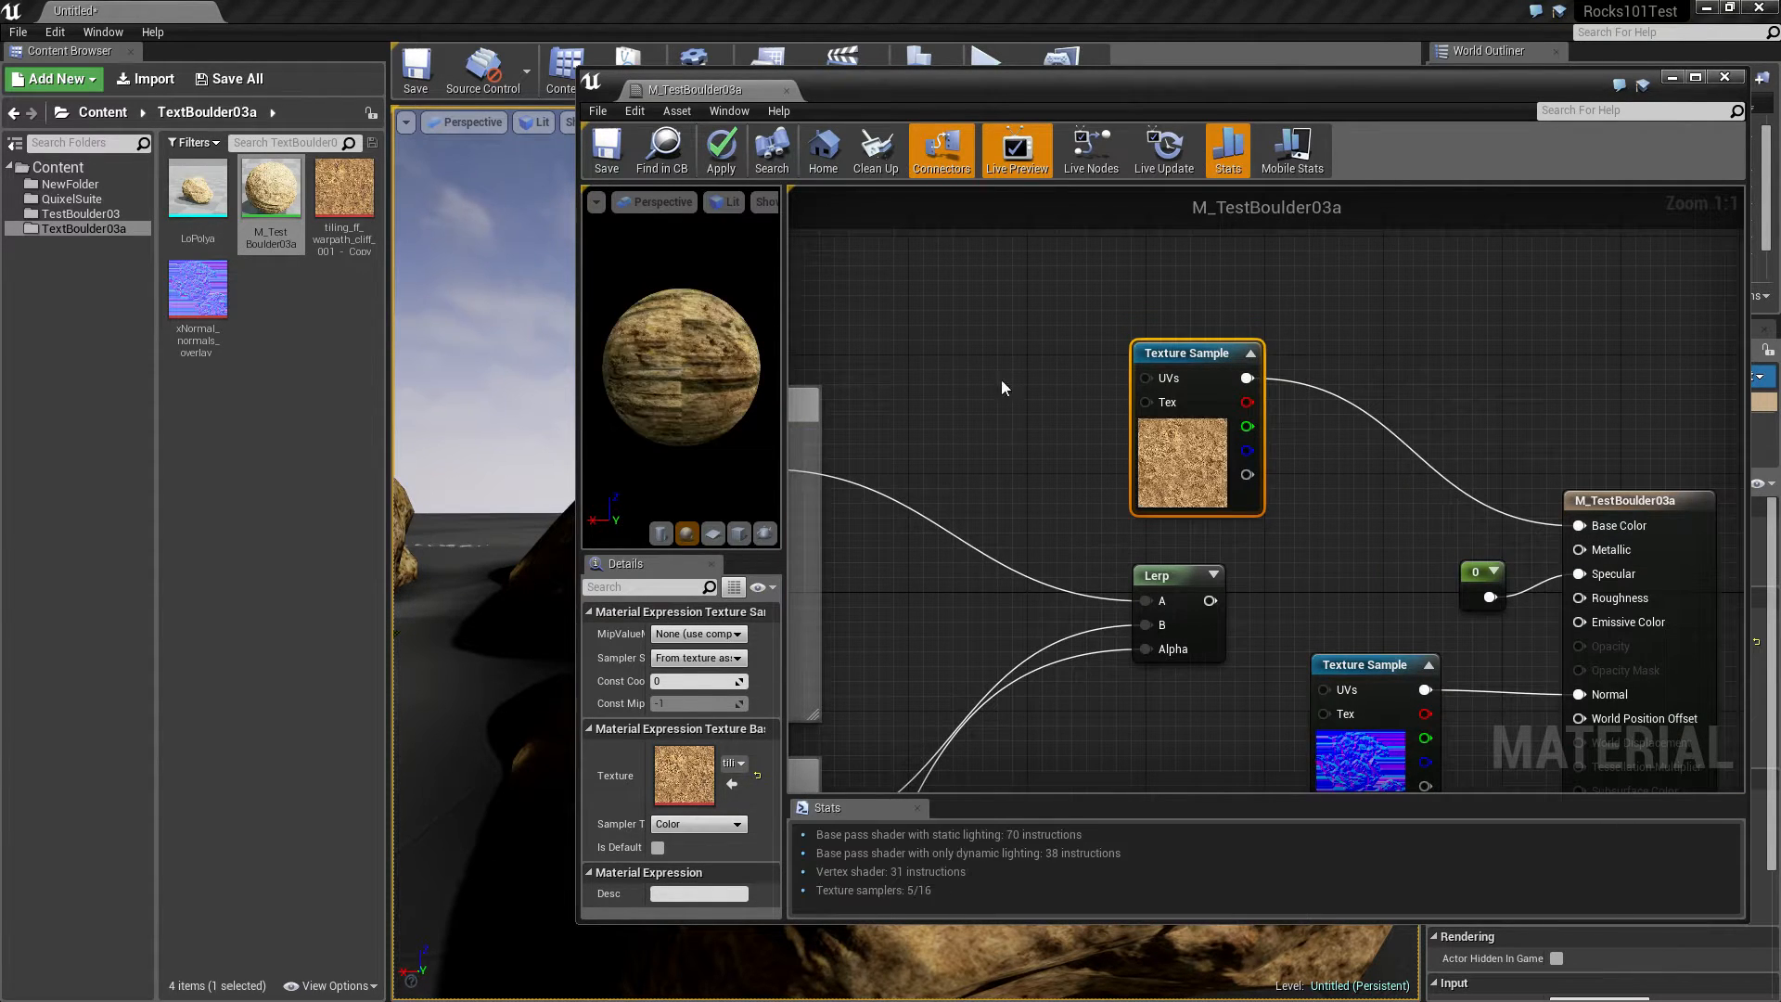
pyautogui.click(606, 148)
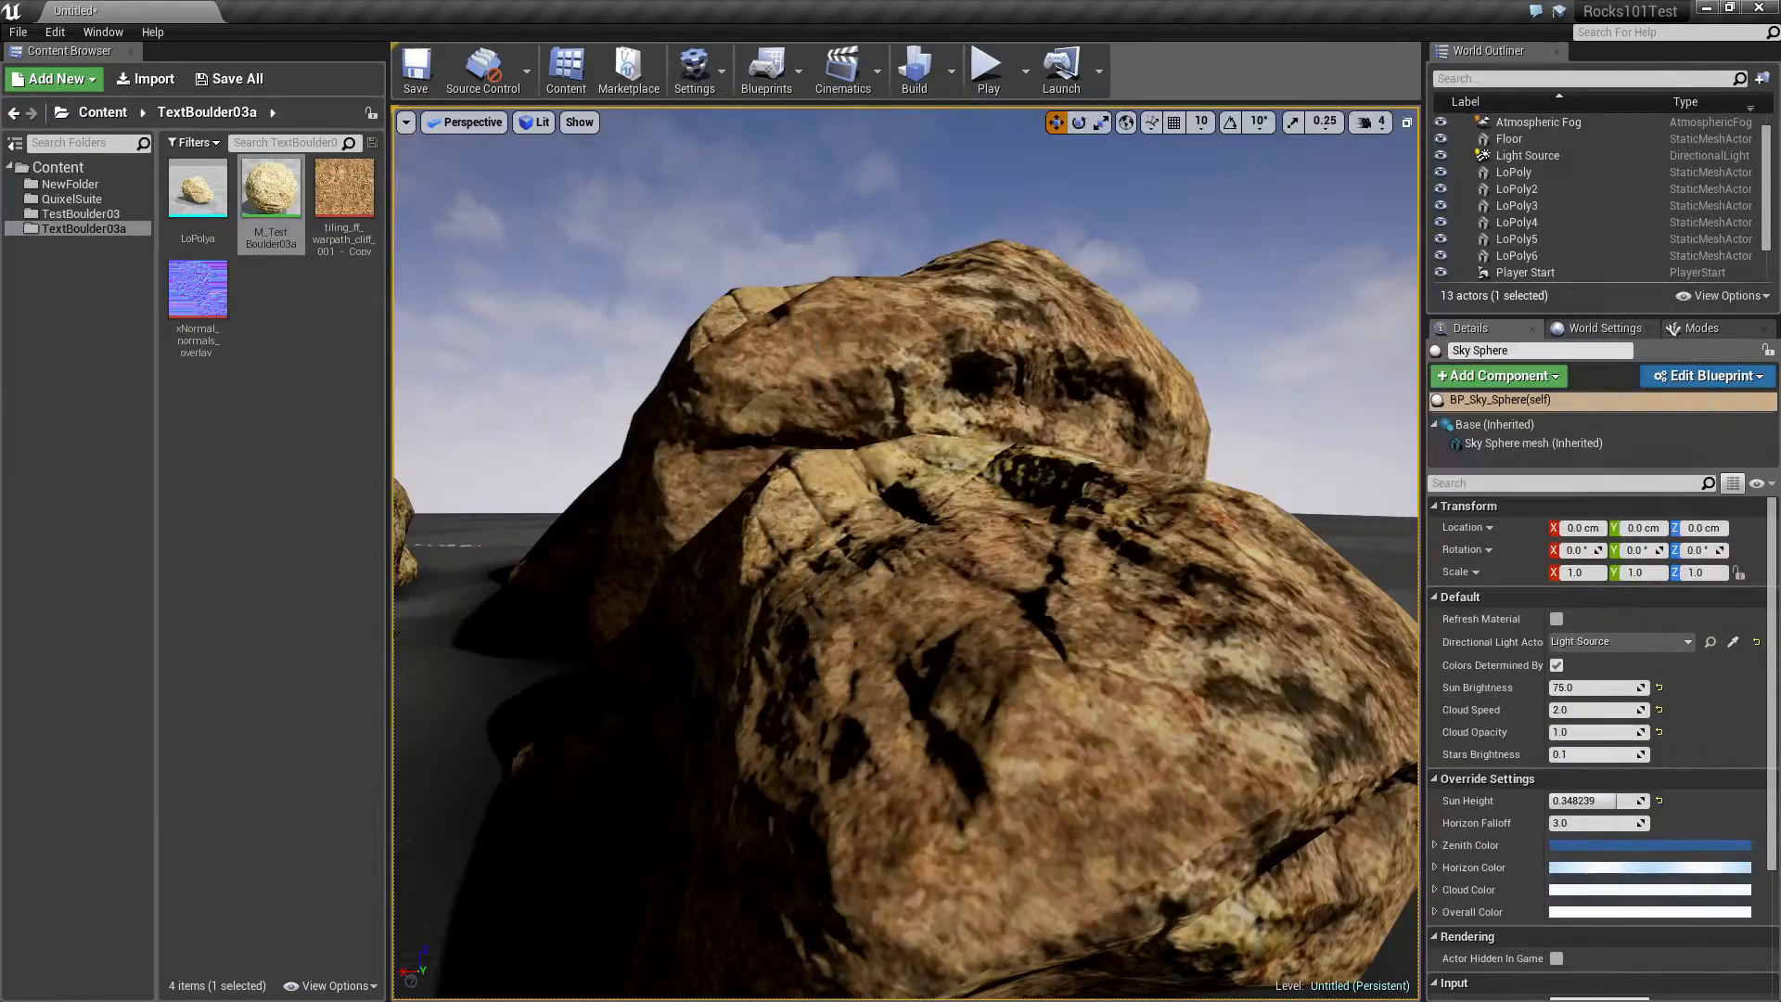
# Step: Inspect the modified boulders' surface from several distances and angles with the single texture applied
pyautogui.press('w')
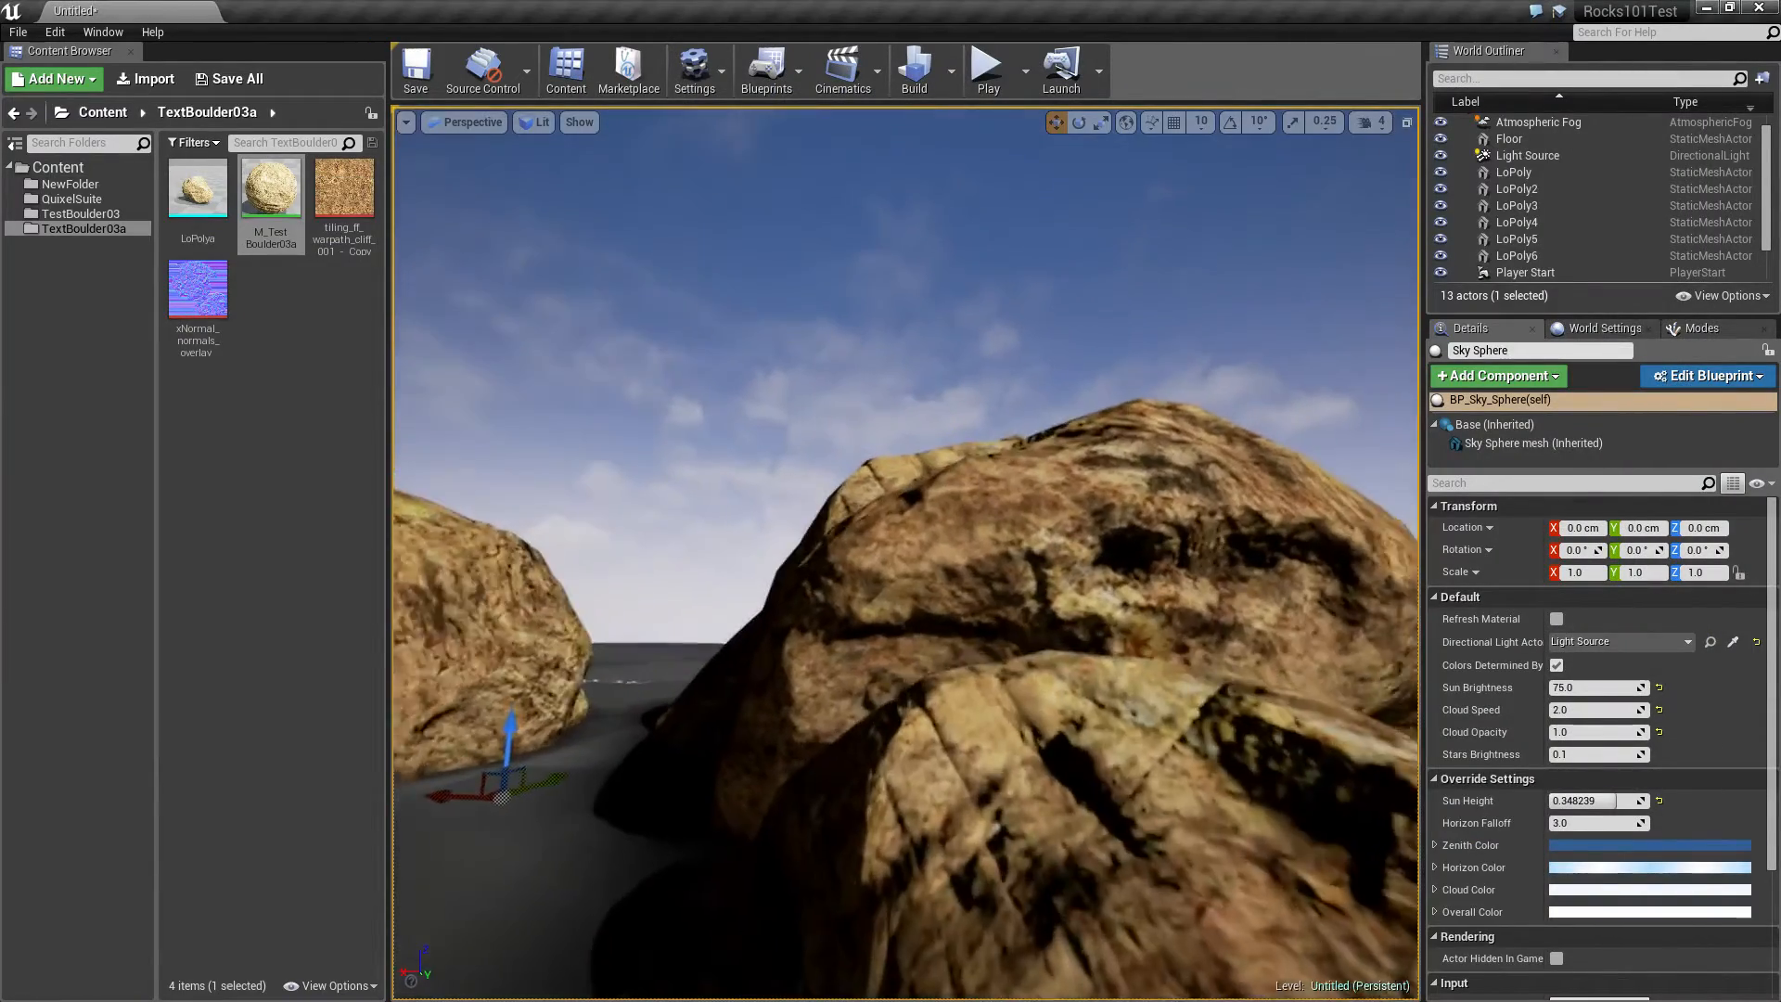
pyautogui.press('w')
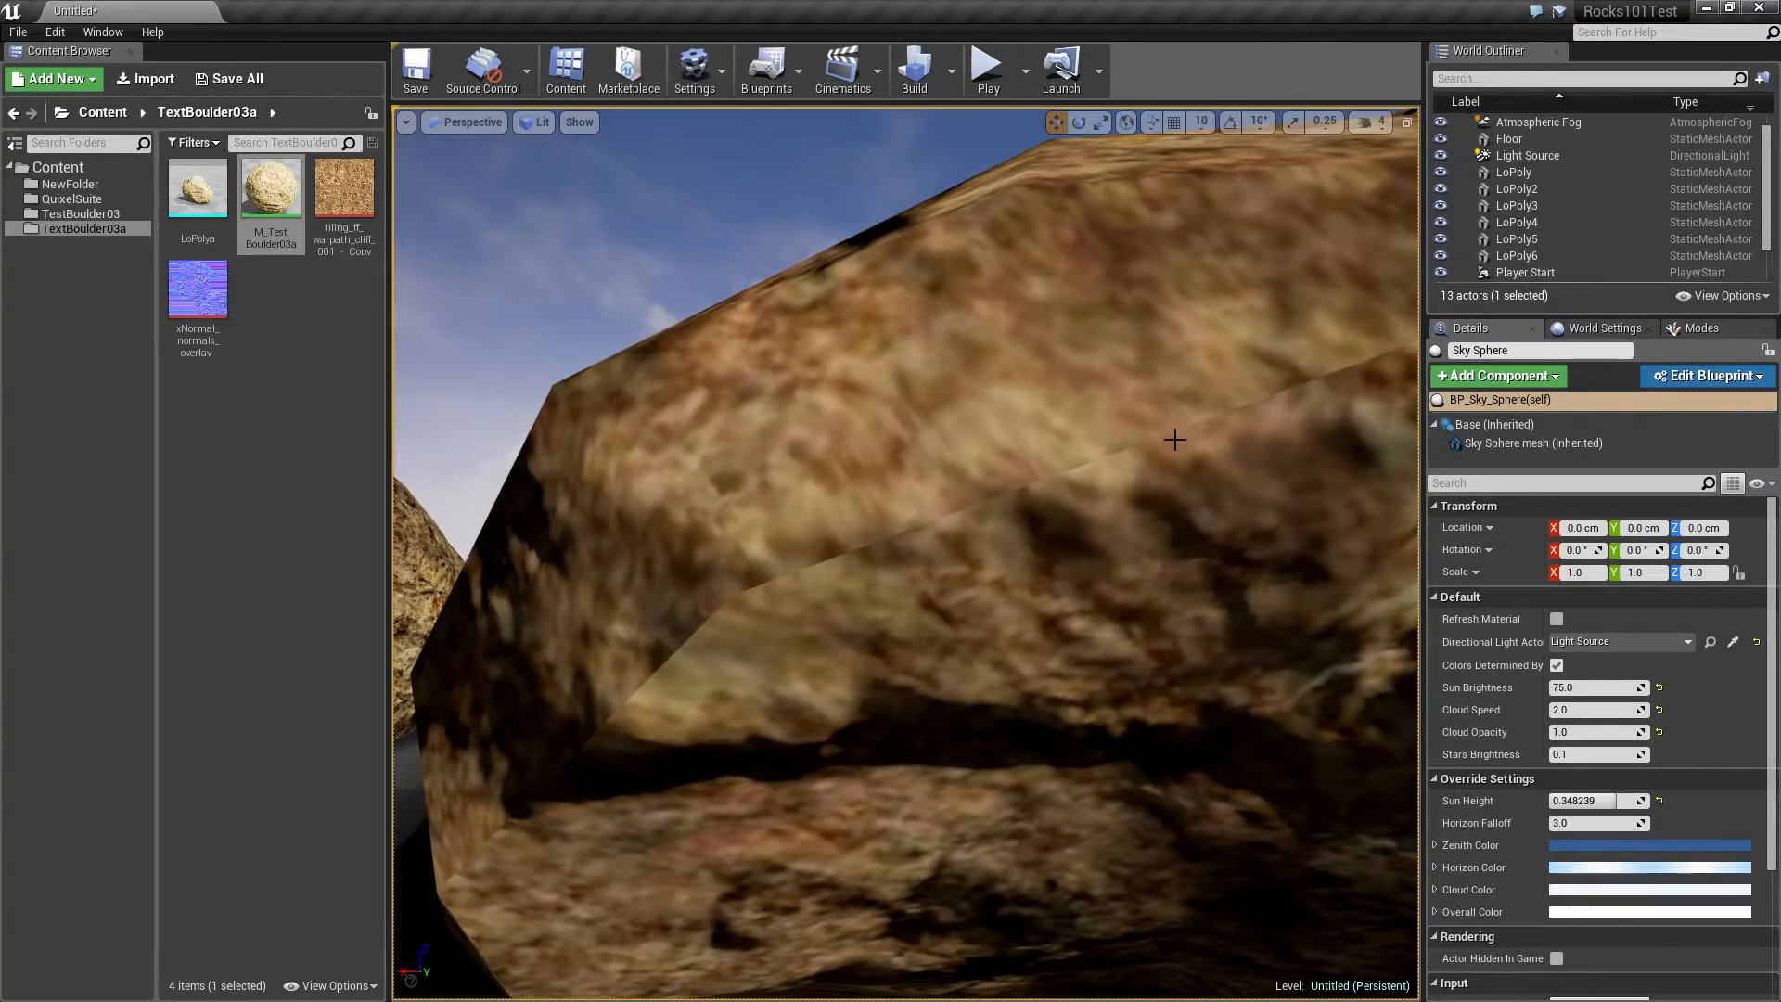
pyautogui.press('s')
pyautogui.press('w')
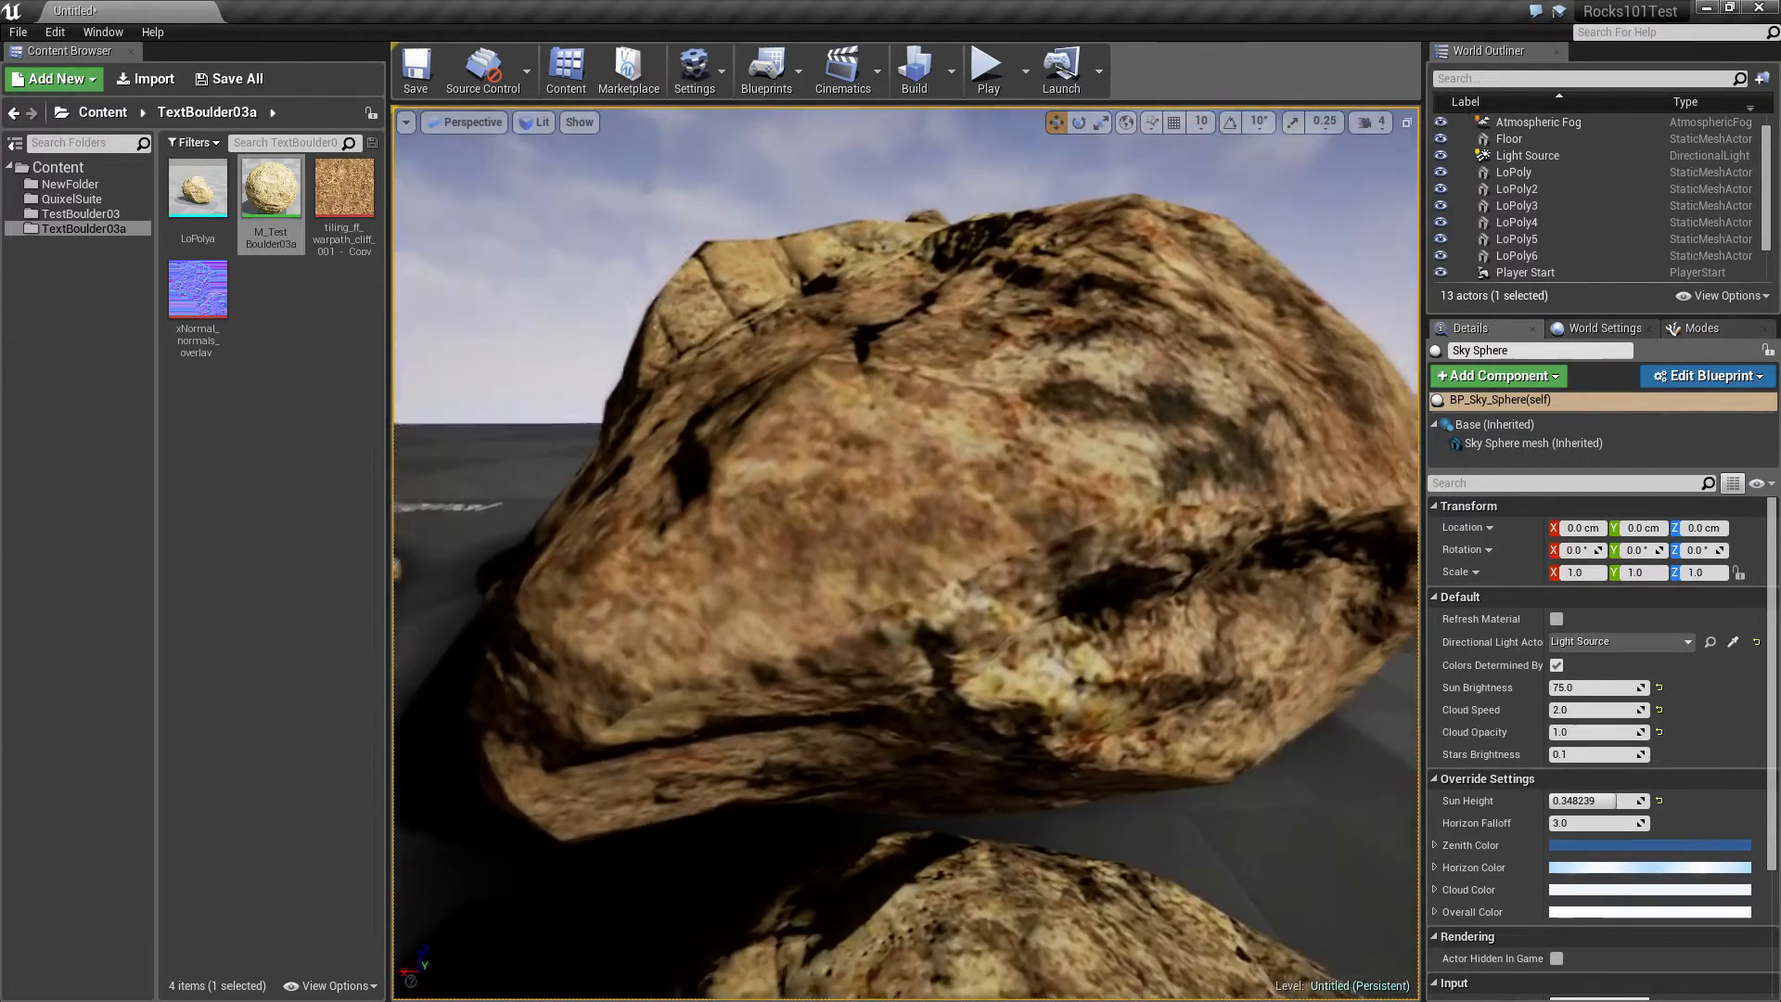
pyautogui.press('a')
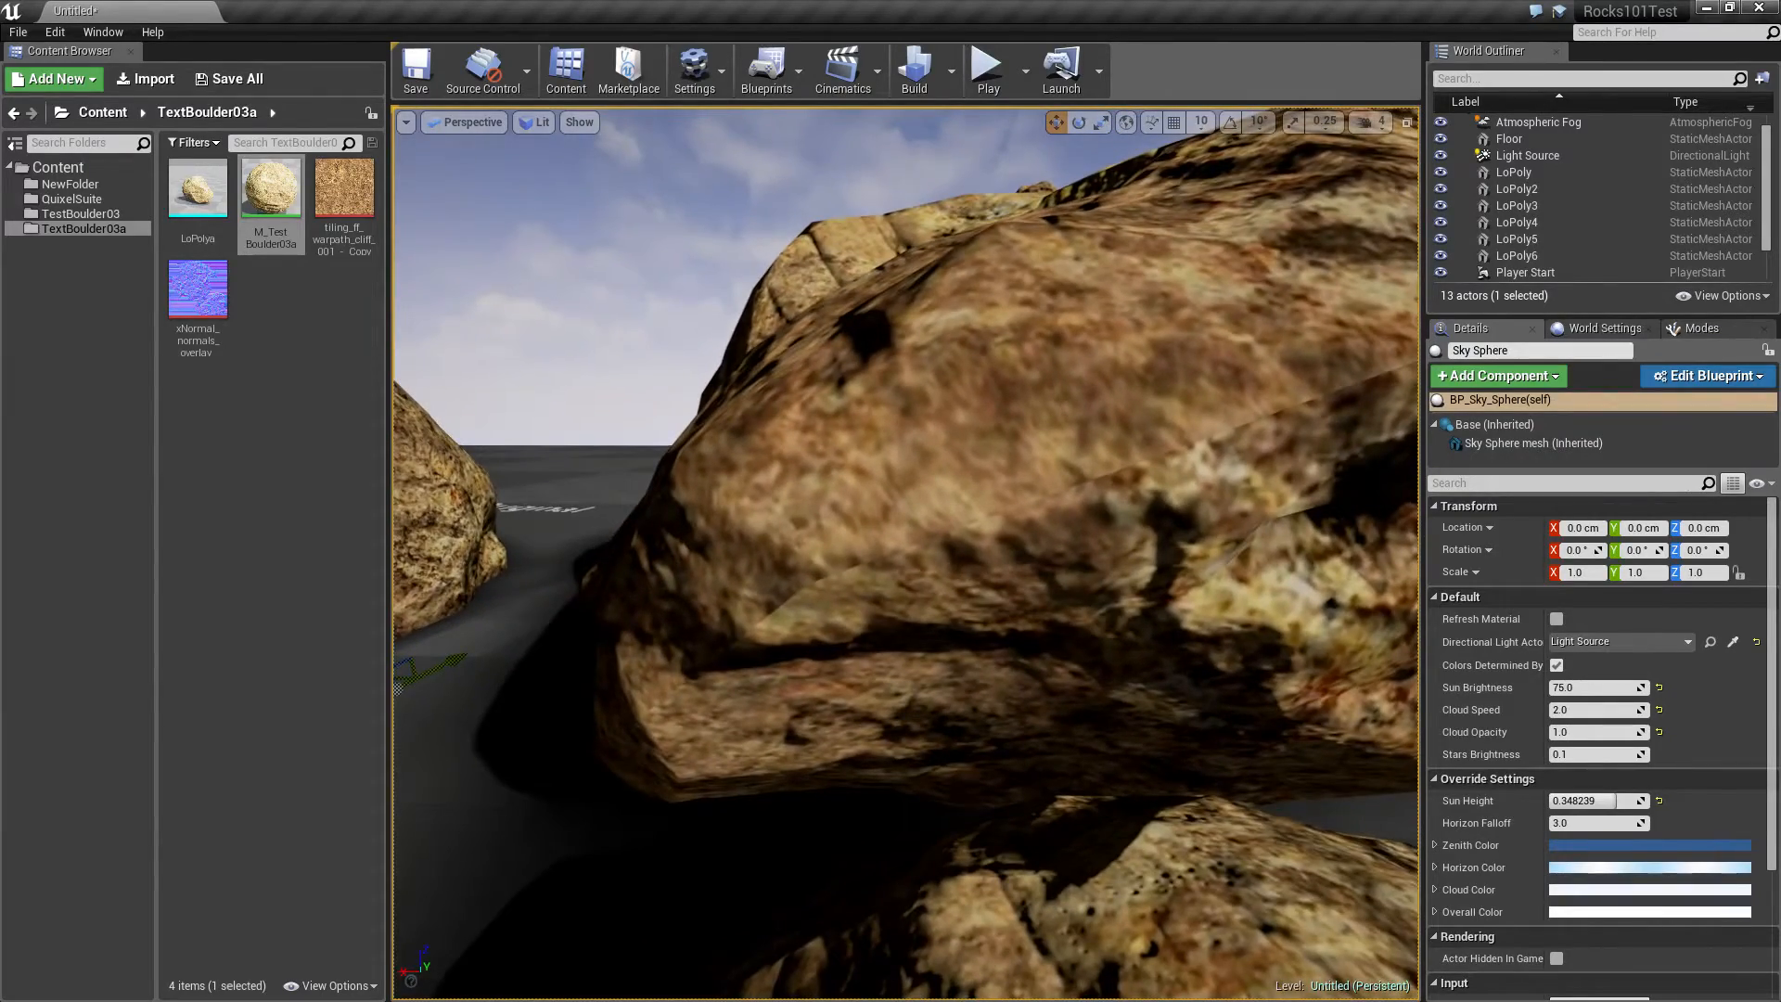
pyautogui.press('s')
pyautogui.press('w')
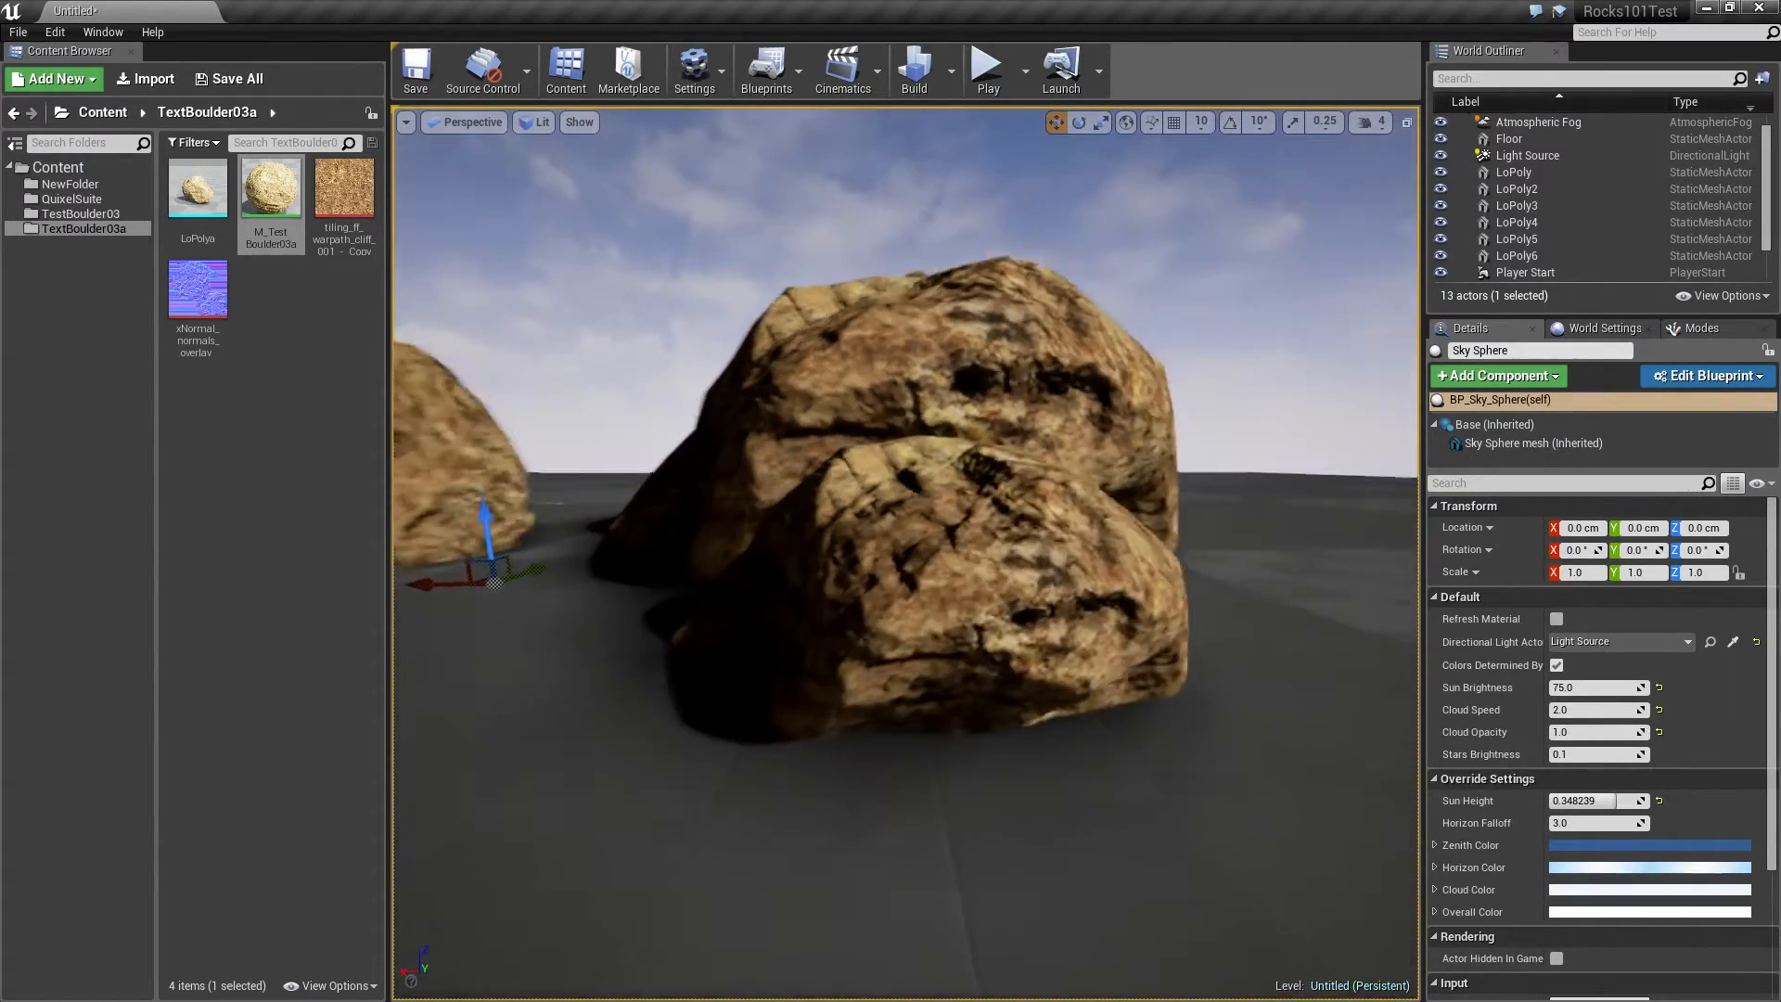
pyautogui.press('d')
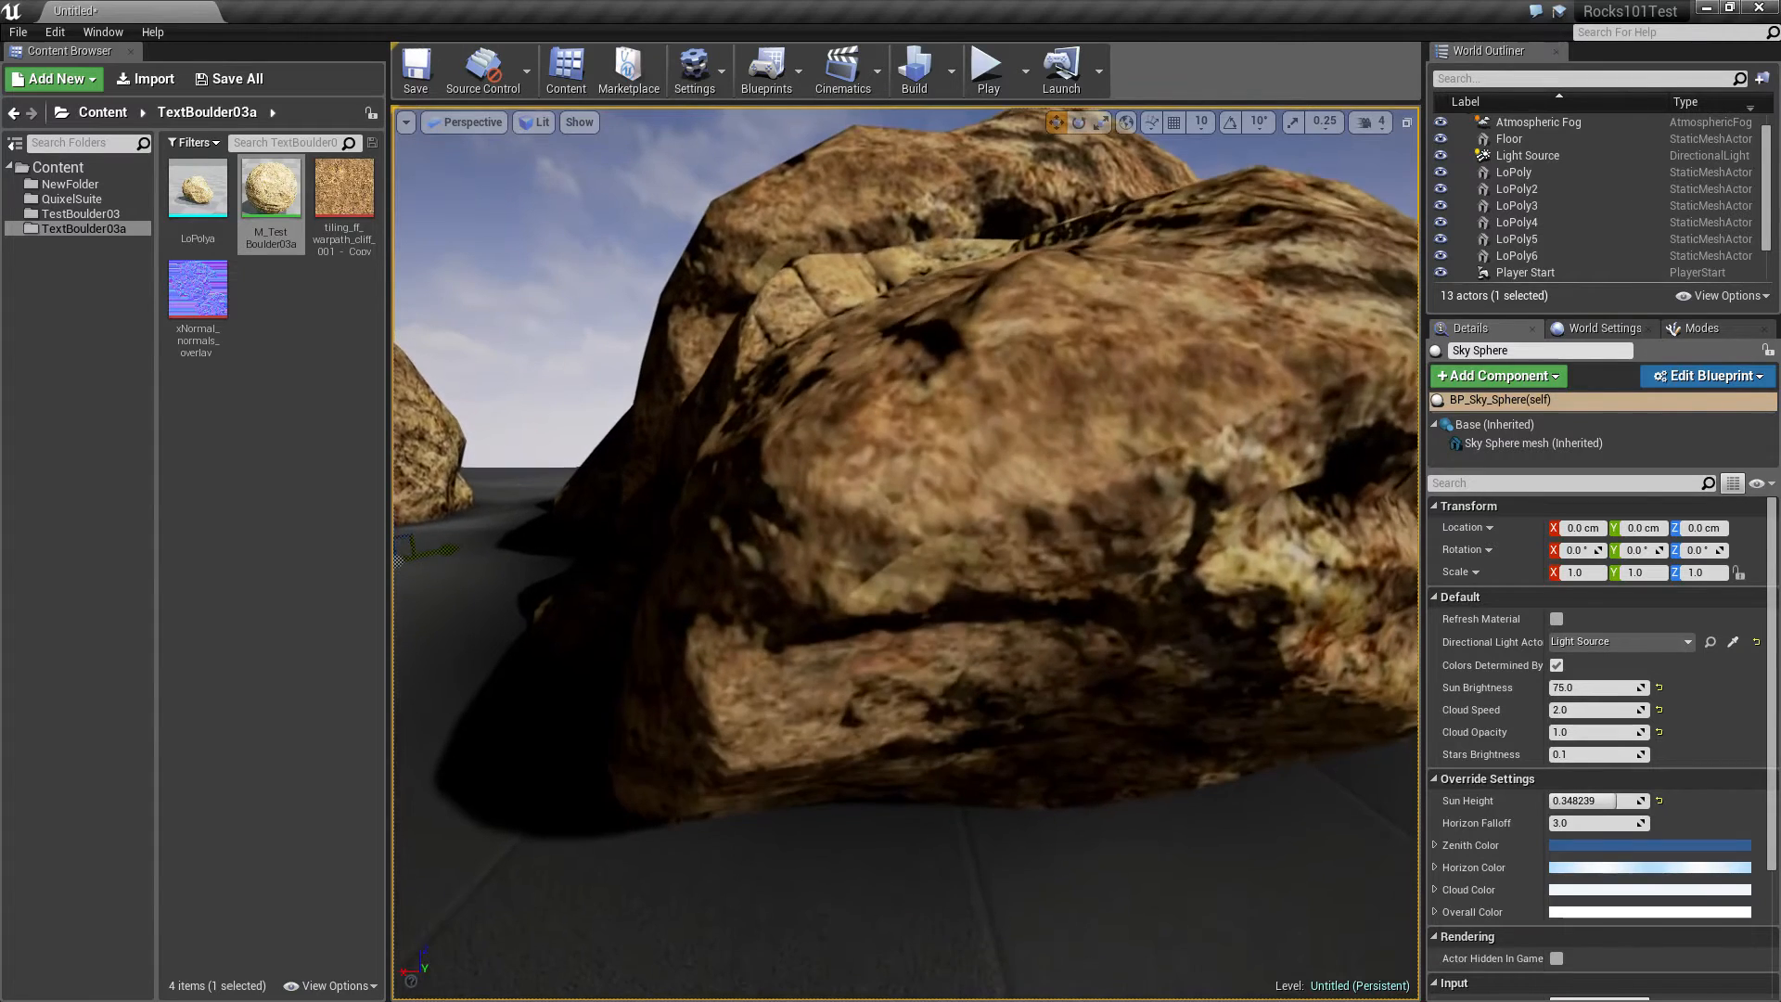
pyautogui.press('a')
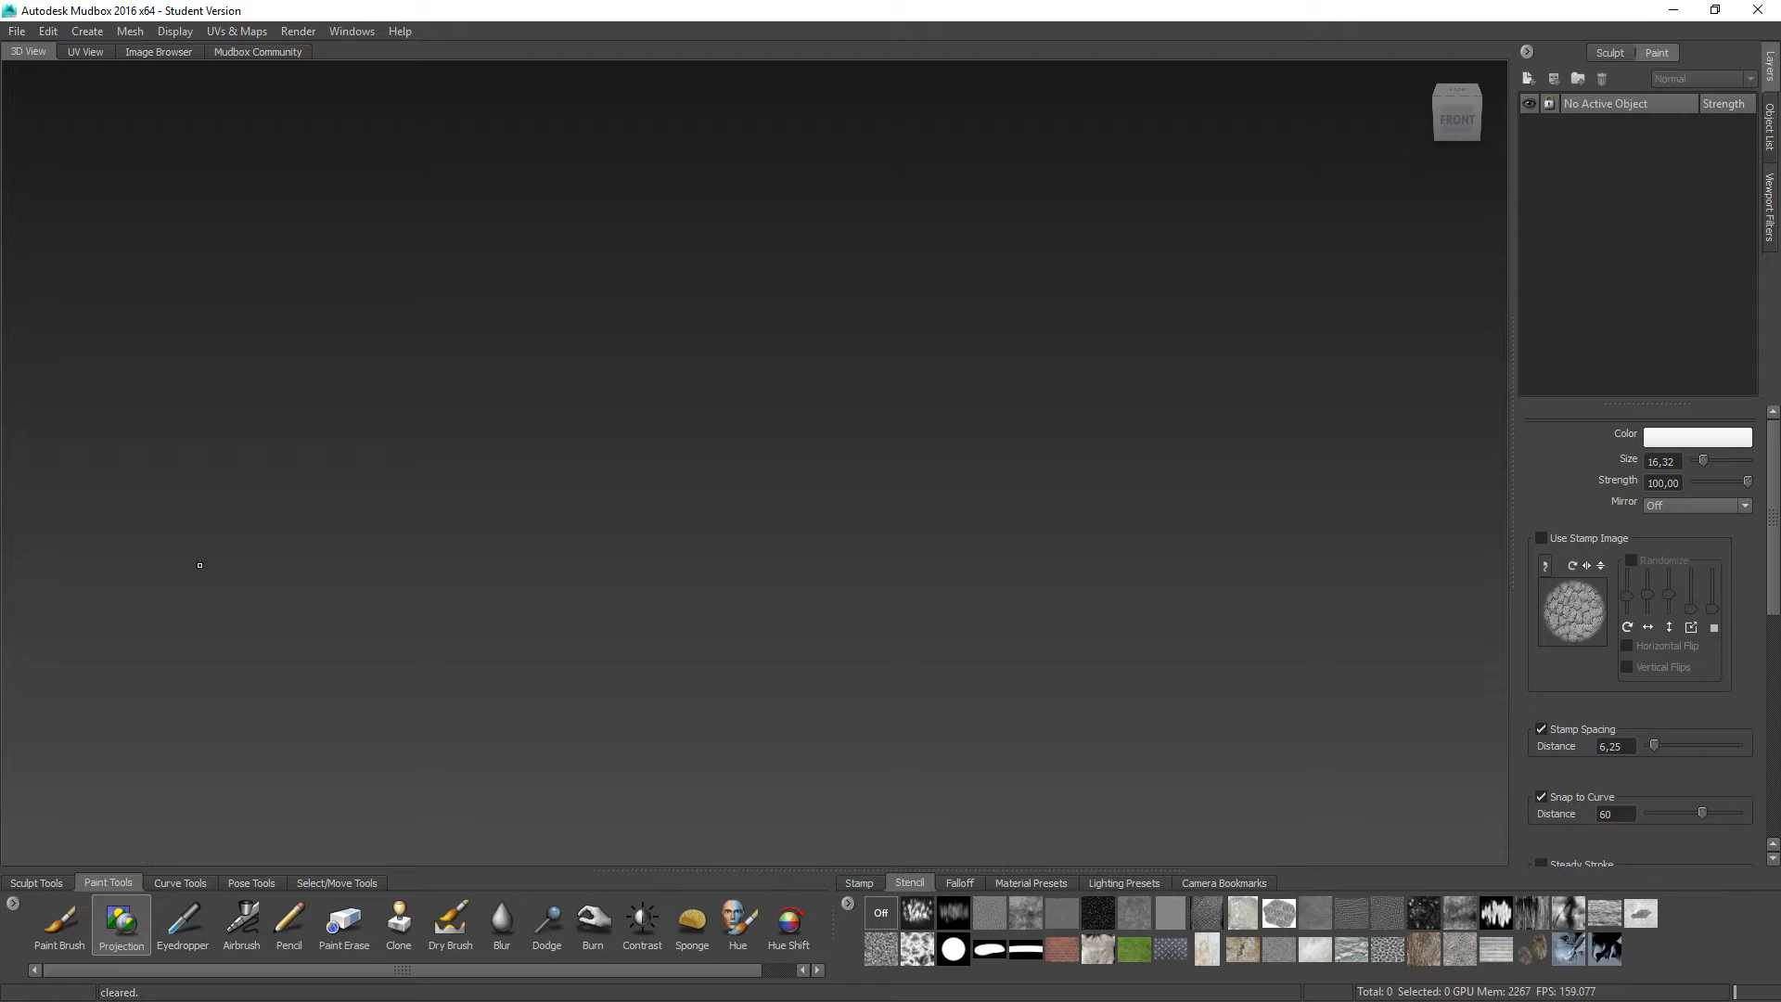
# Step: Switch to Mudbox and import LoPoly.obj from the TestBoulder03 Resized folder
pyautogui.click(15, 34)
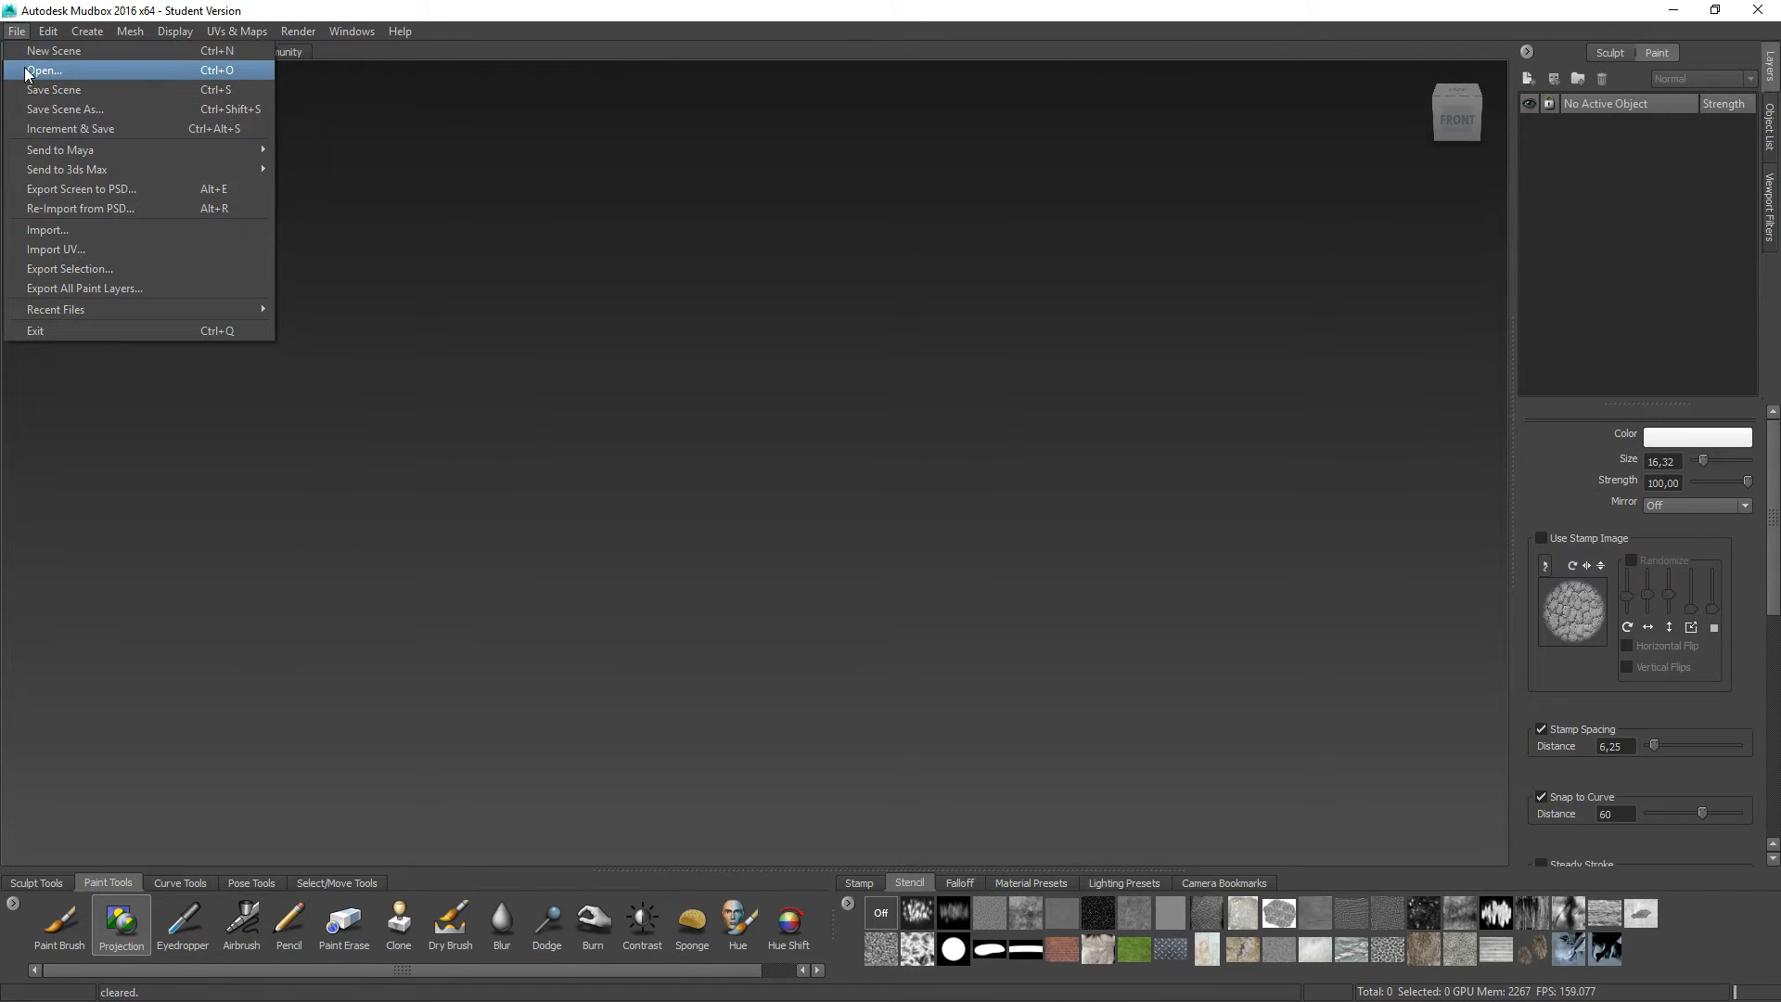
pyautogui.click(51, 232)
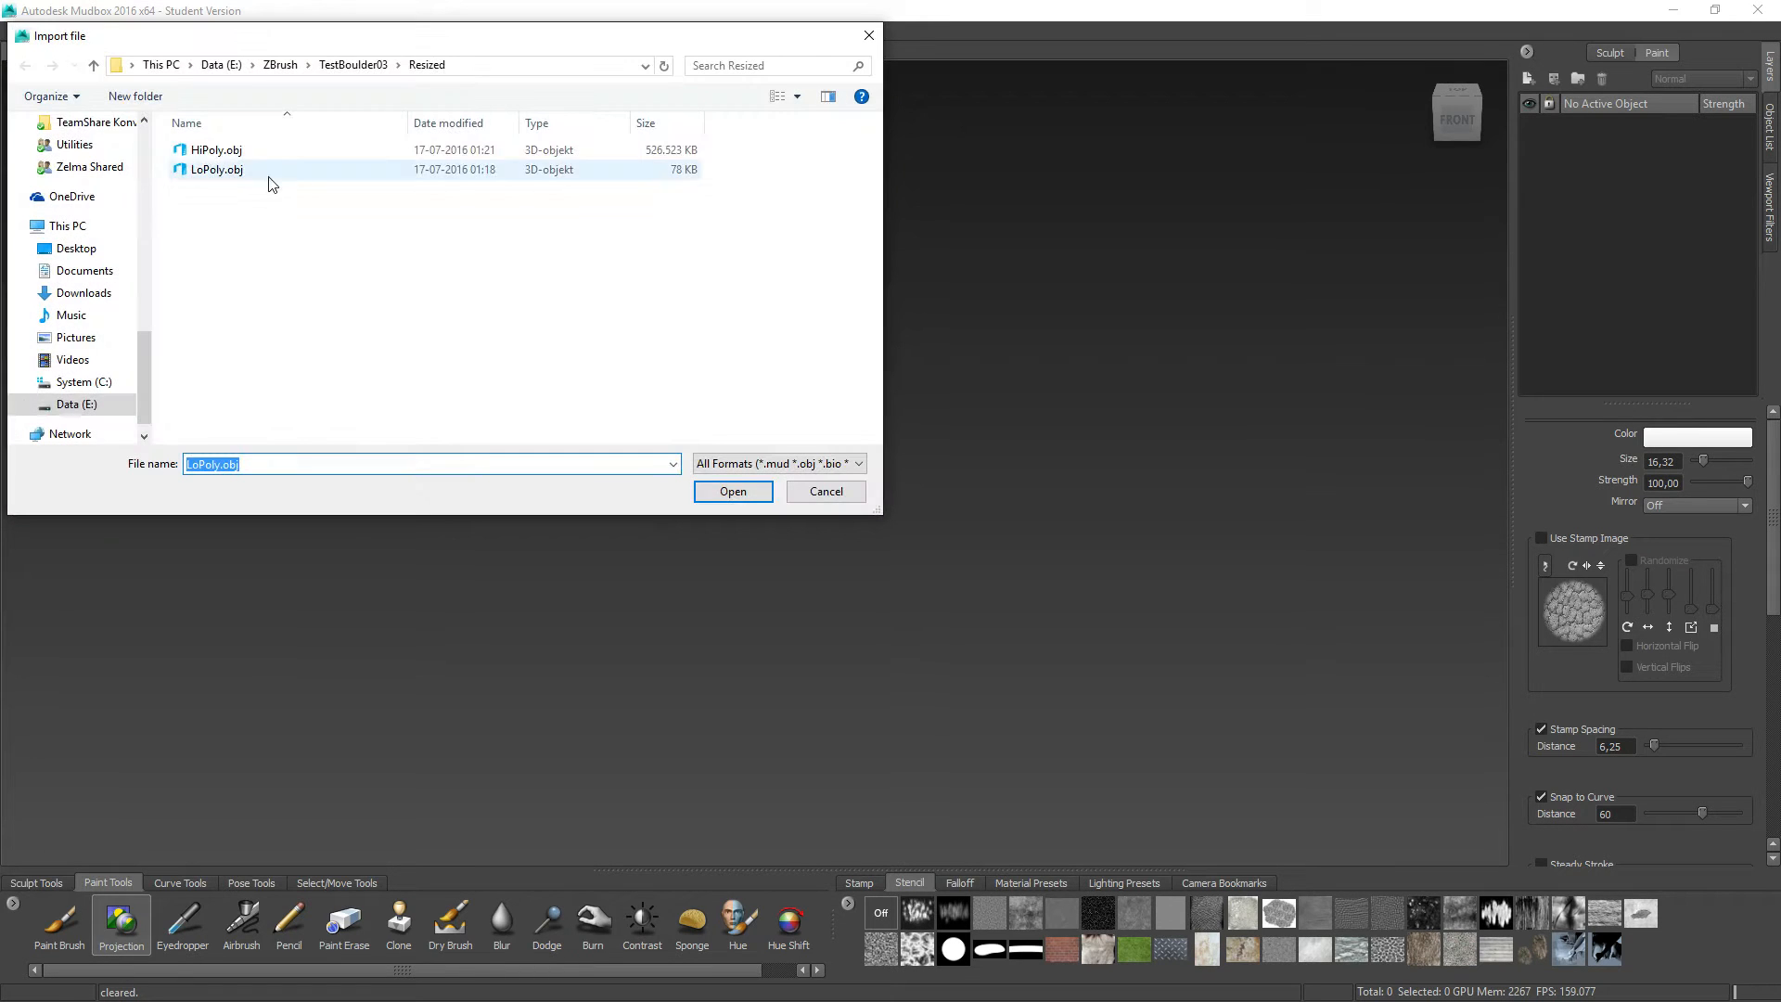
pyautogui.click(206, 175)
pyautogui.doubleClick(205, 171)
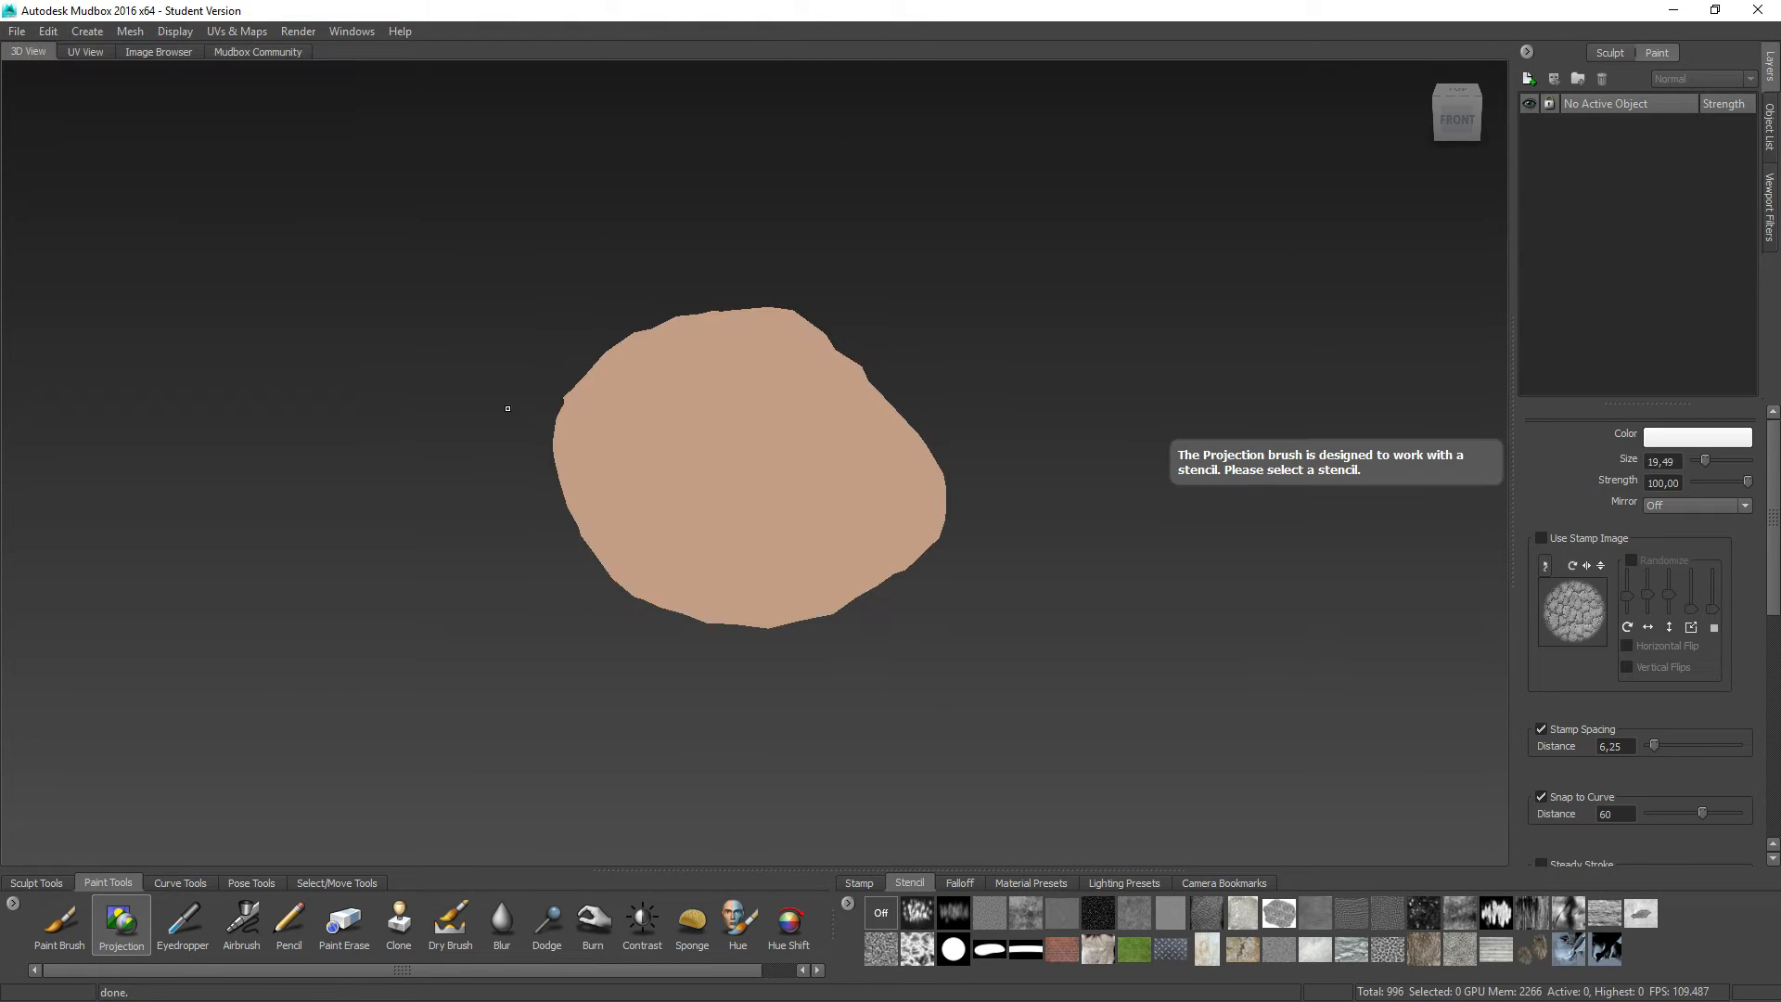
# Step: Create Paint Layer 1 on the LoPoly mesh at size 4096, PNG [8 bit, RGBA], in the Diffuse channel
pyautogui.click(613, 382)
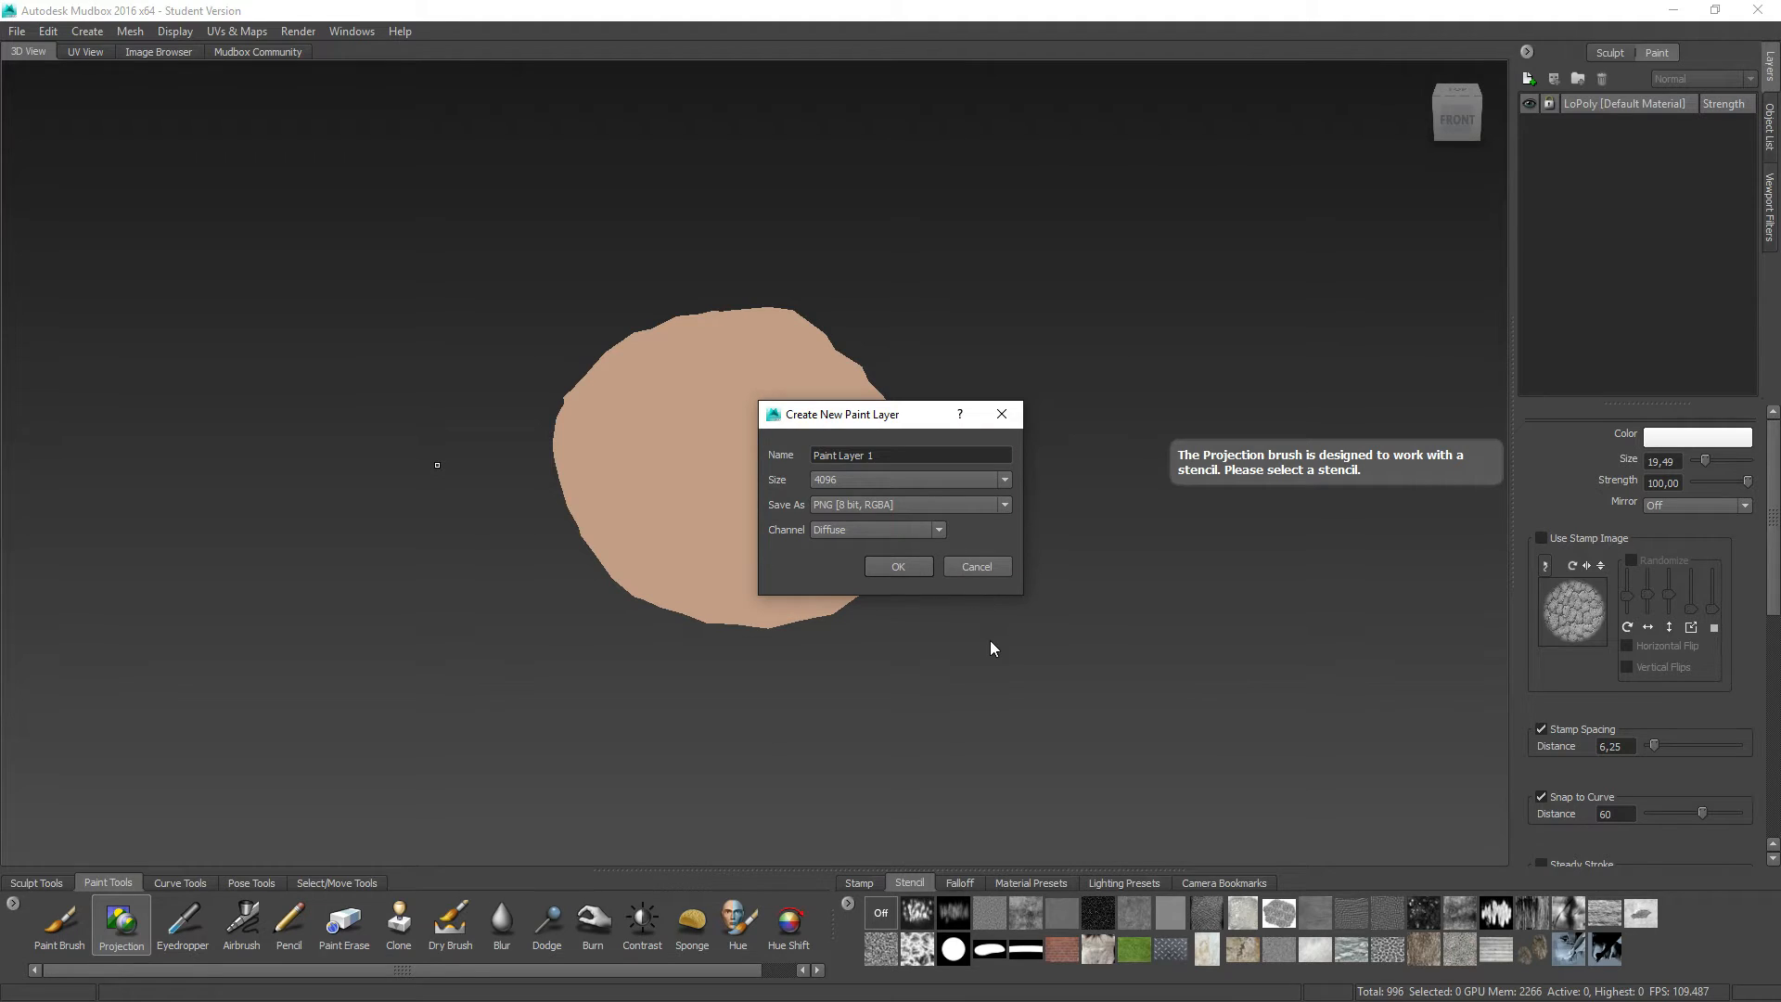
pyautogui.click(979, 567)
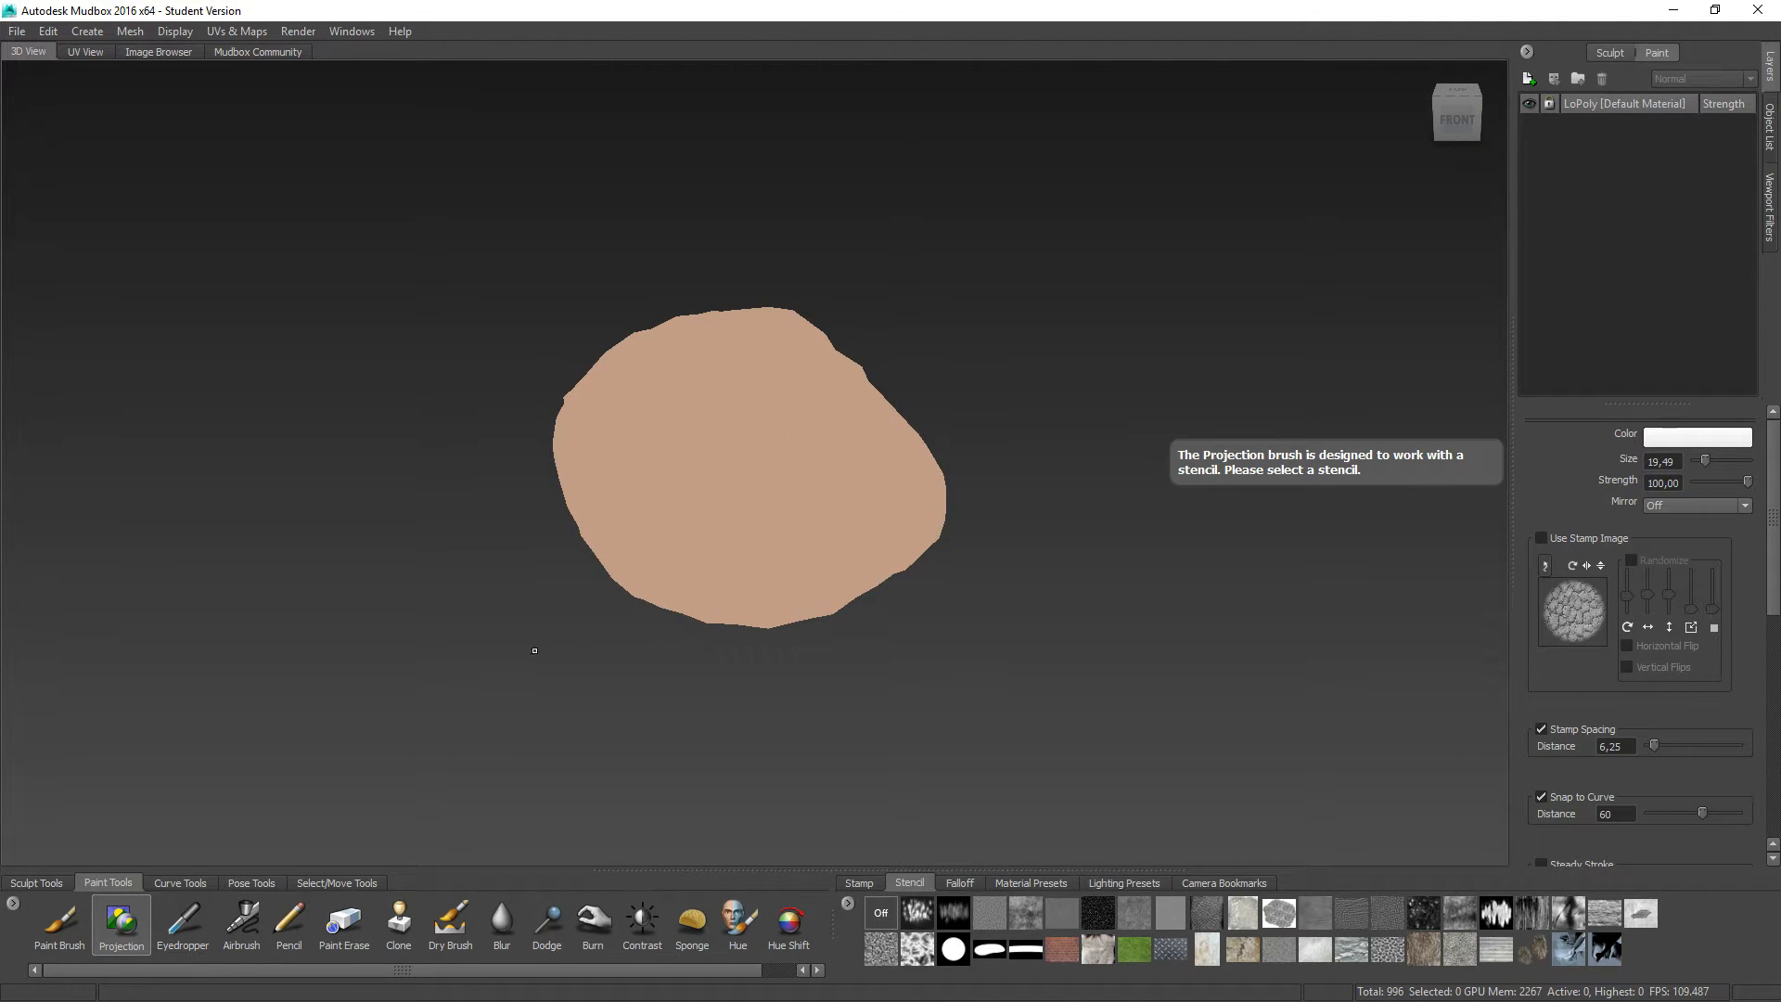
pyautogui.click(703, 440)
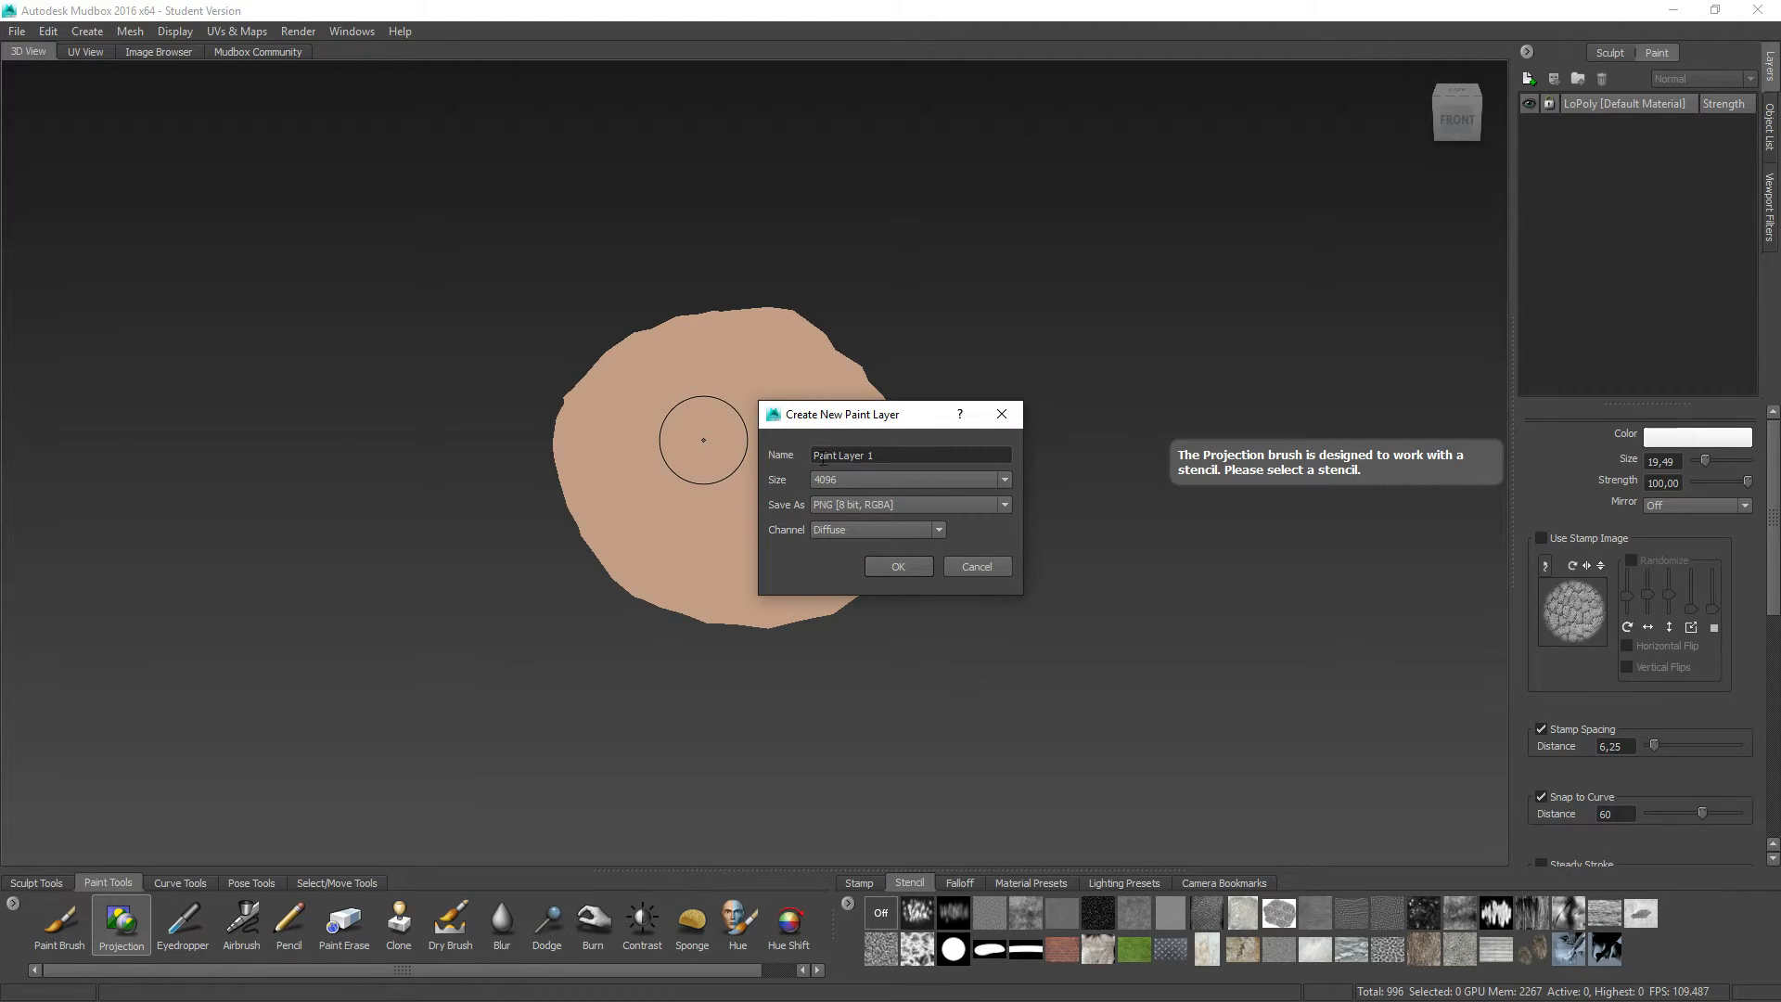
pyautogui.click(898, 567)
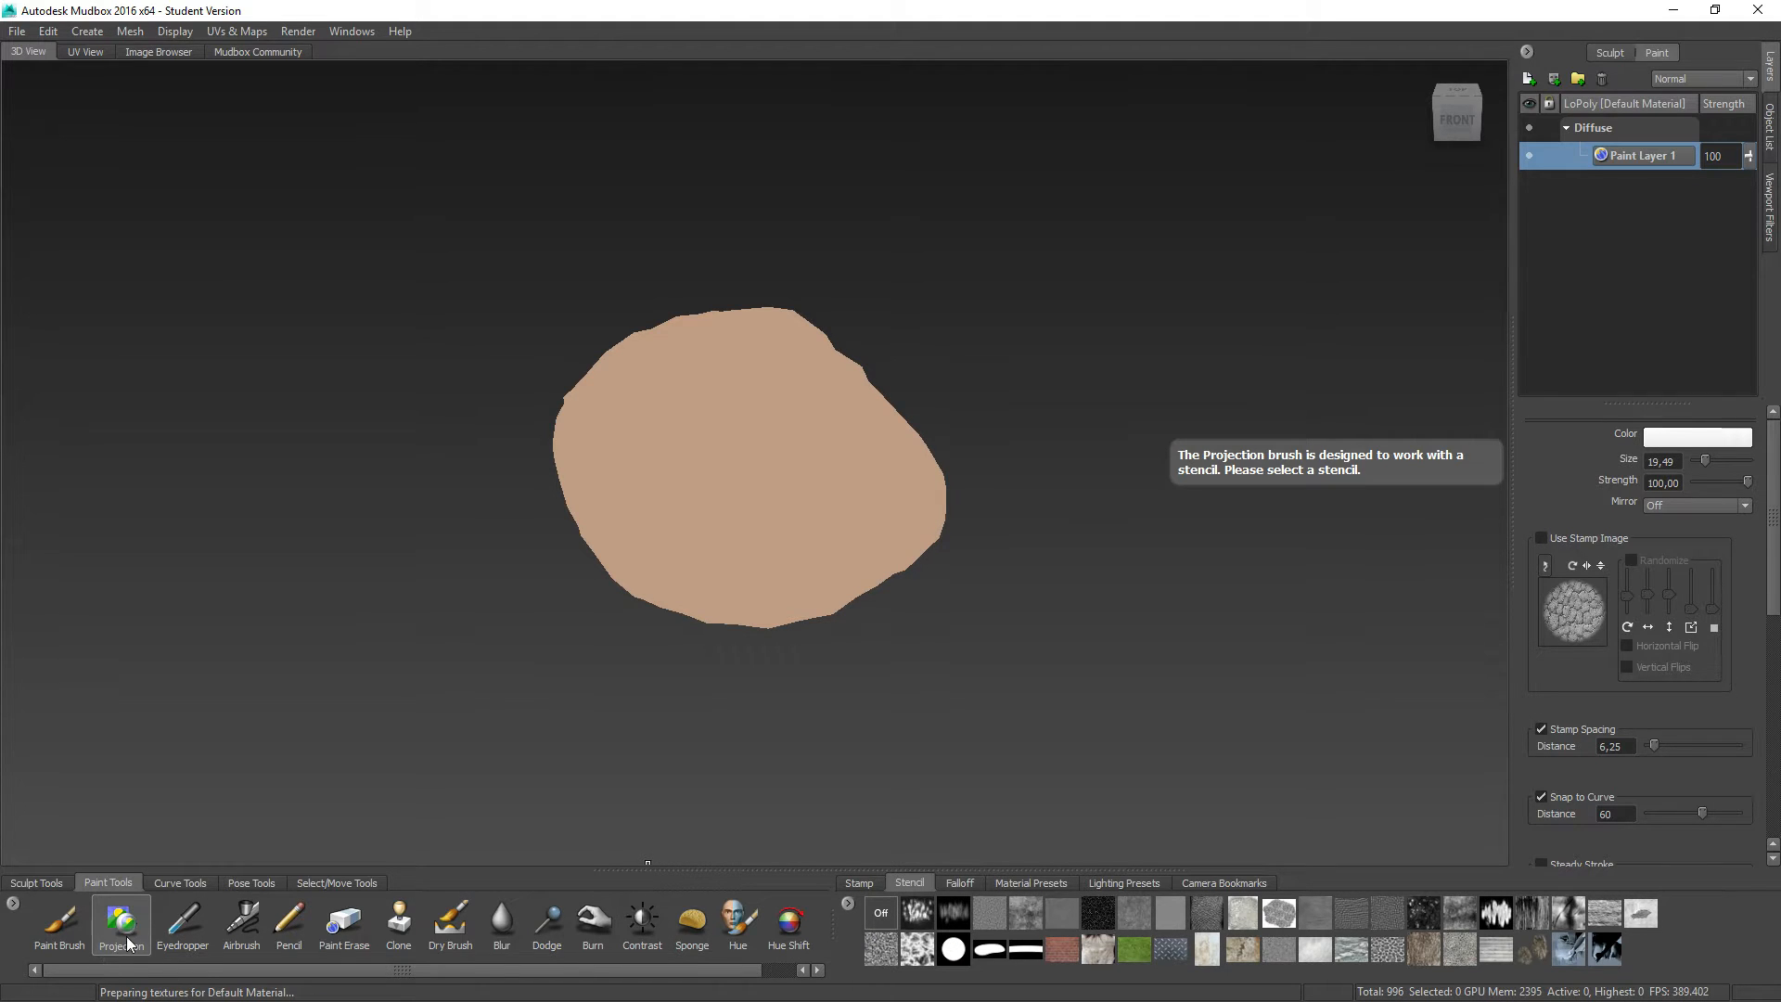
# Step: Import the tiling ff_warpath_cliff_001 - Copy.jpg image from the ZBrush TestBoulder03 folder as the stencil
pyautogui.click(885, 910)
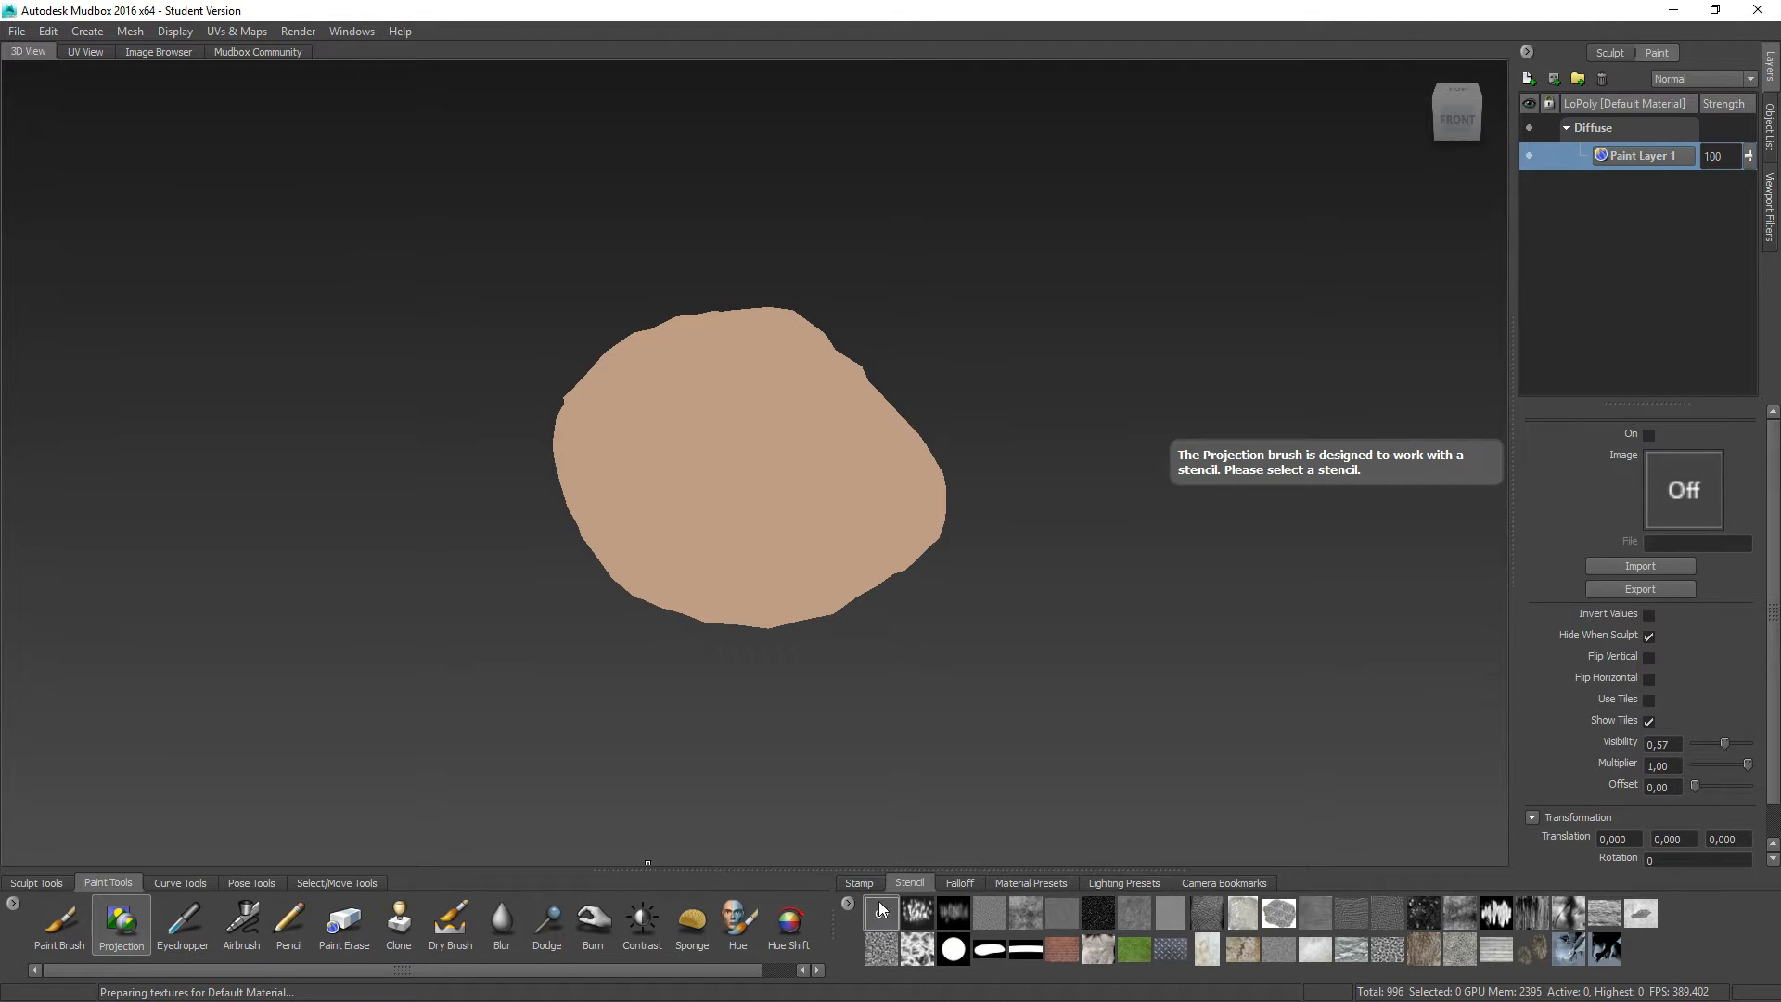
pyautogui.click(1623, 565)
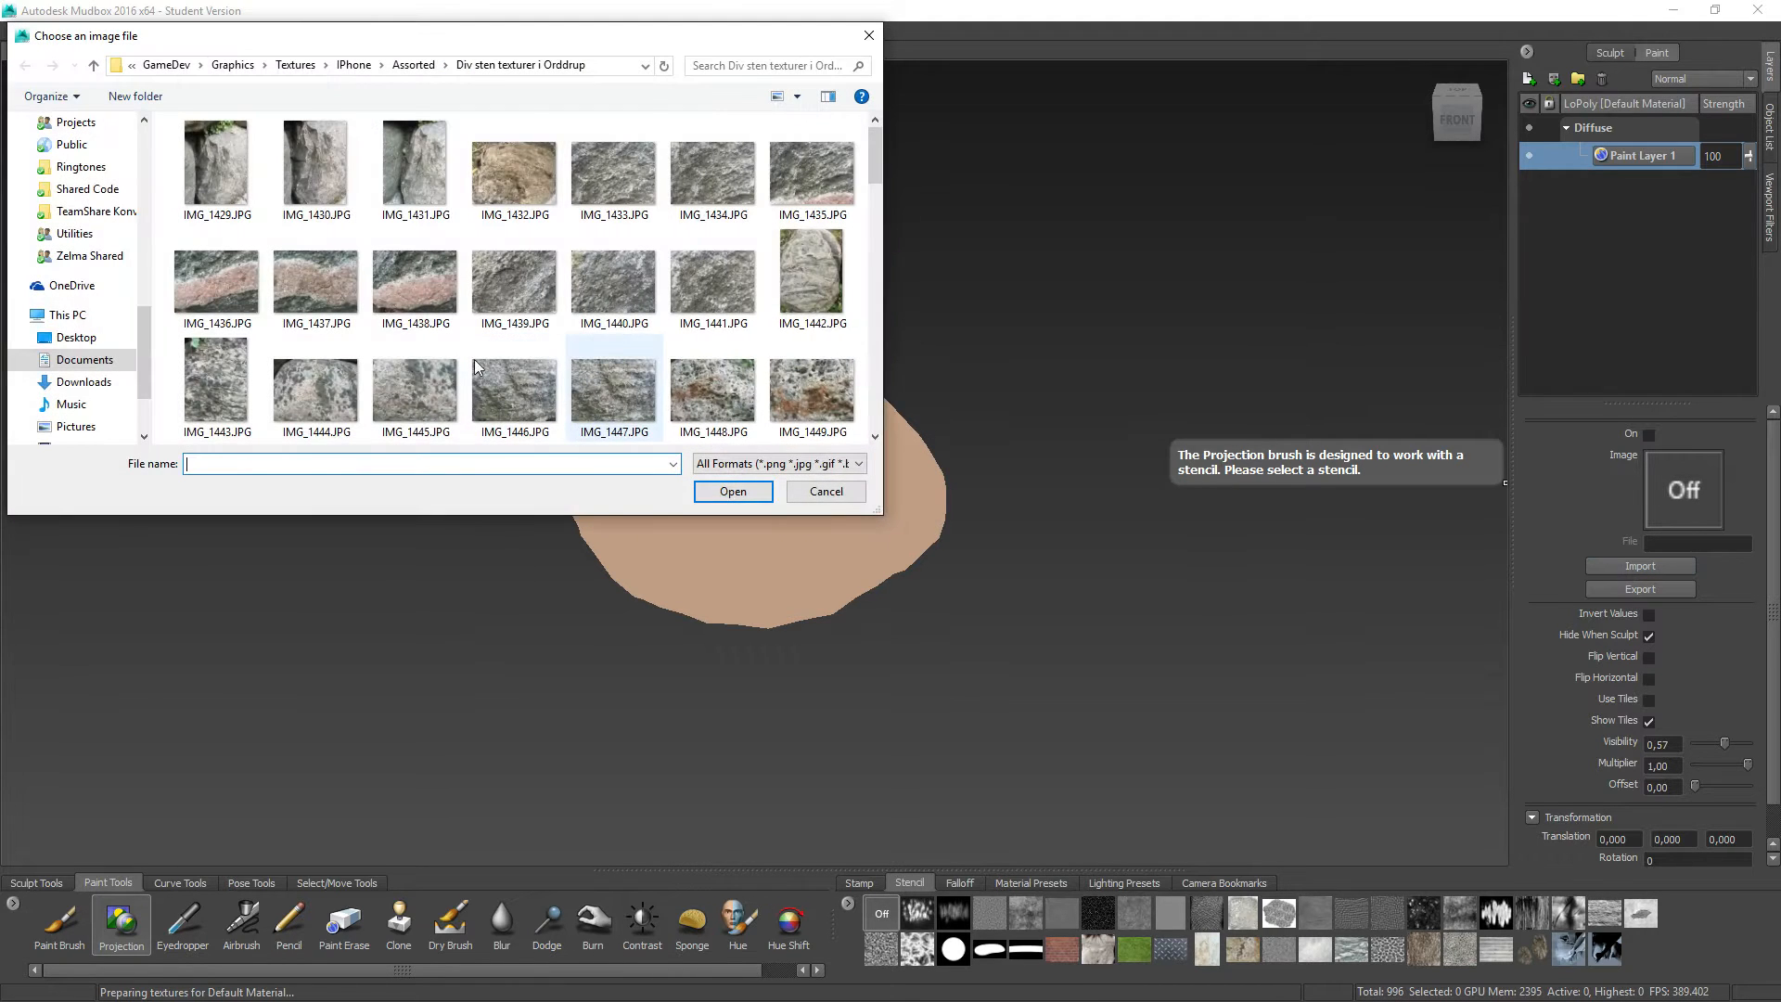
pyautogui.scroll(5, 148, 203)
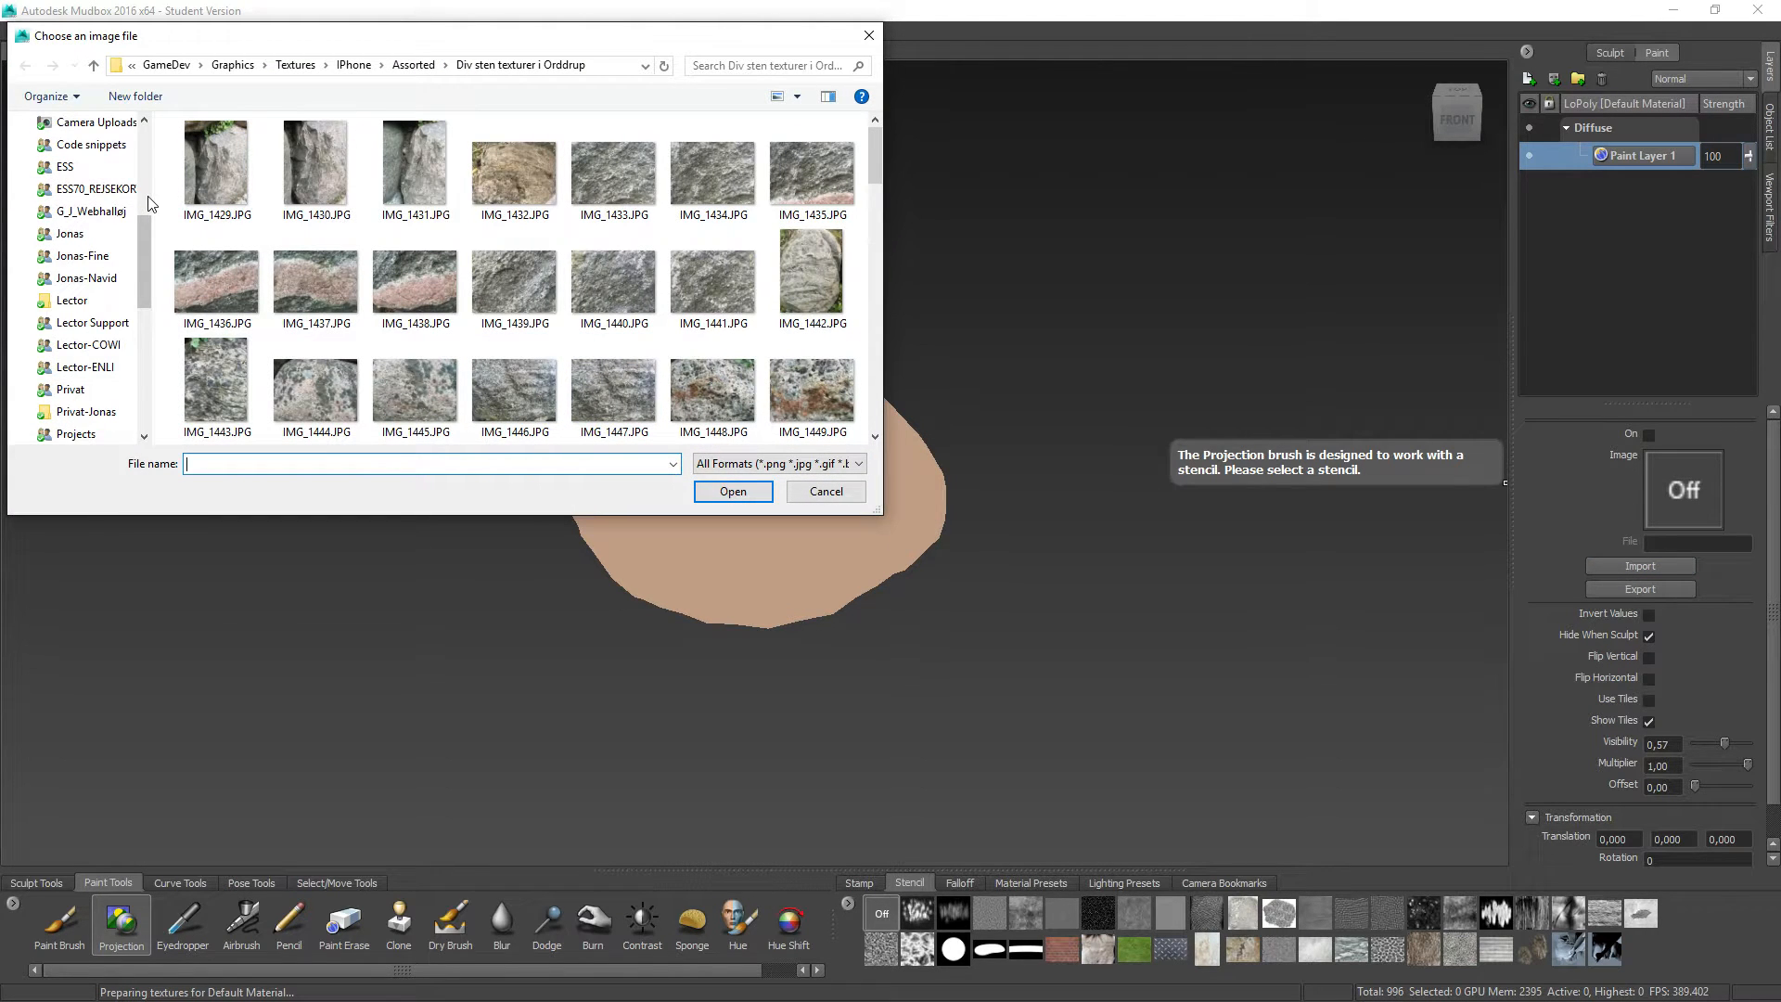
pyautogui.scroll(5, 148, 202)
pyautogui.click(76, 174)
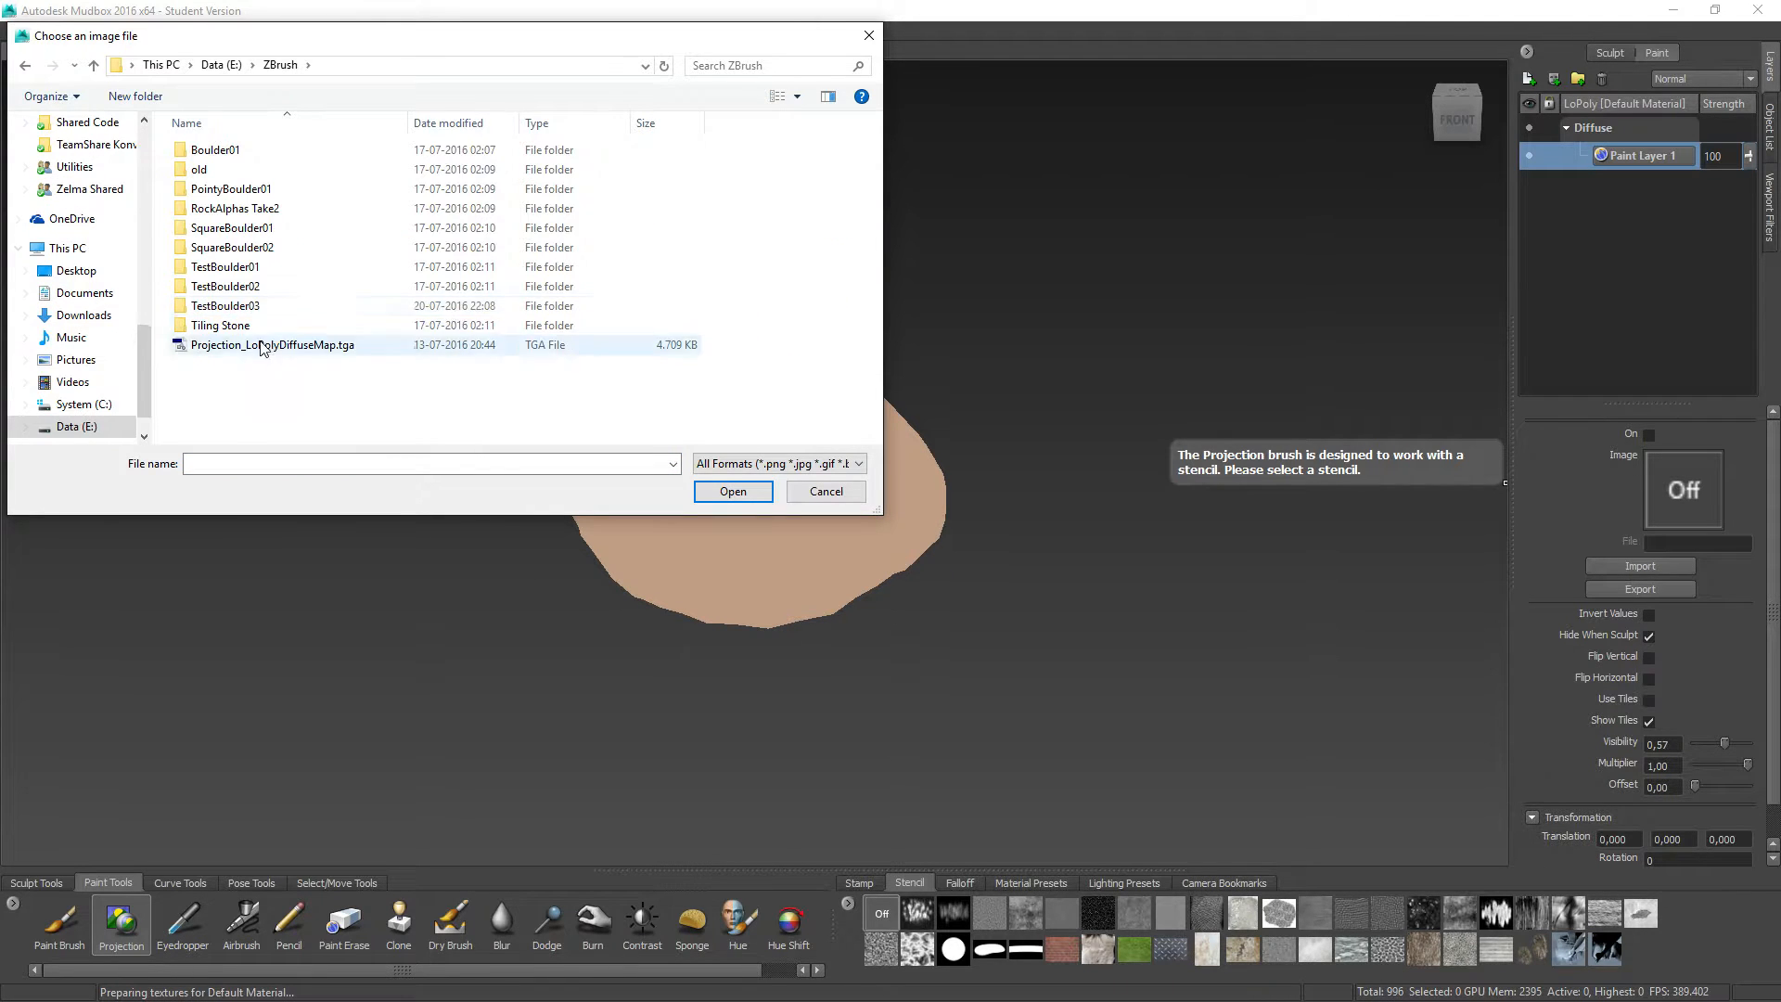
pyautogui.doubleClick(243, 307)
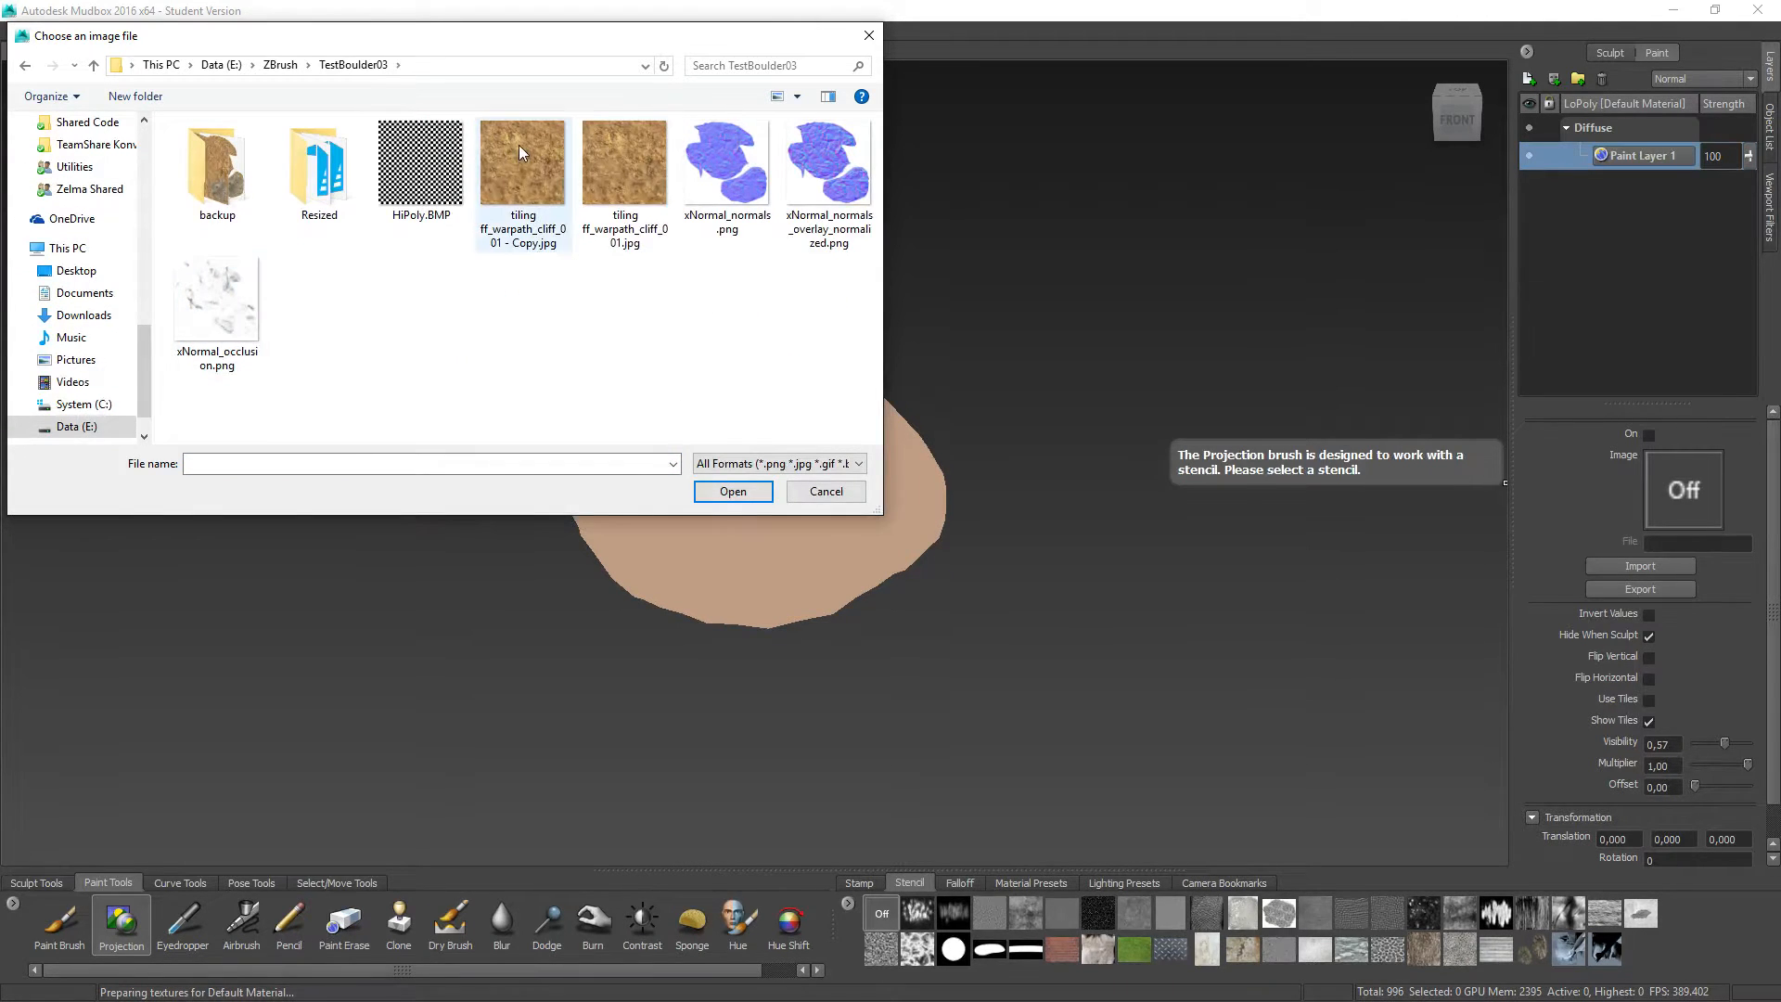
pyautogui.doubleClick(521, 181)
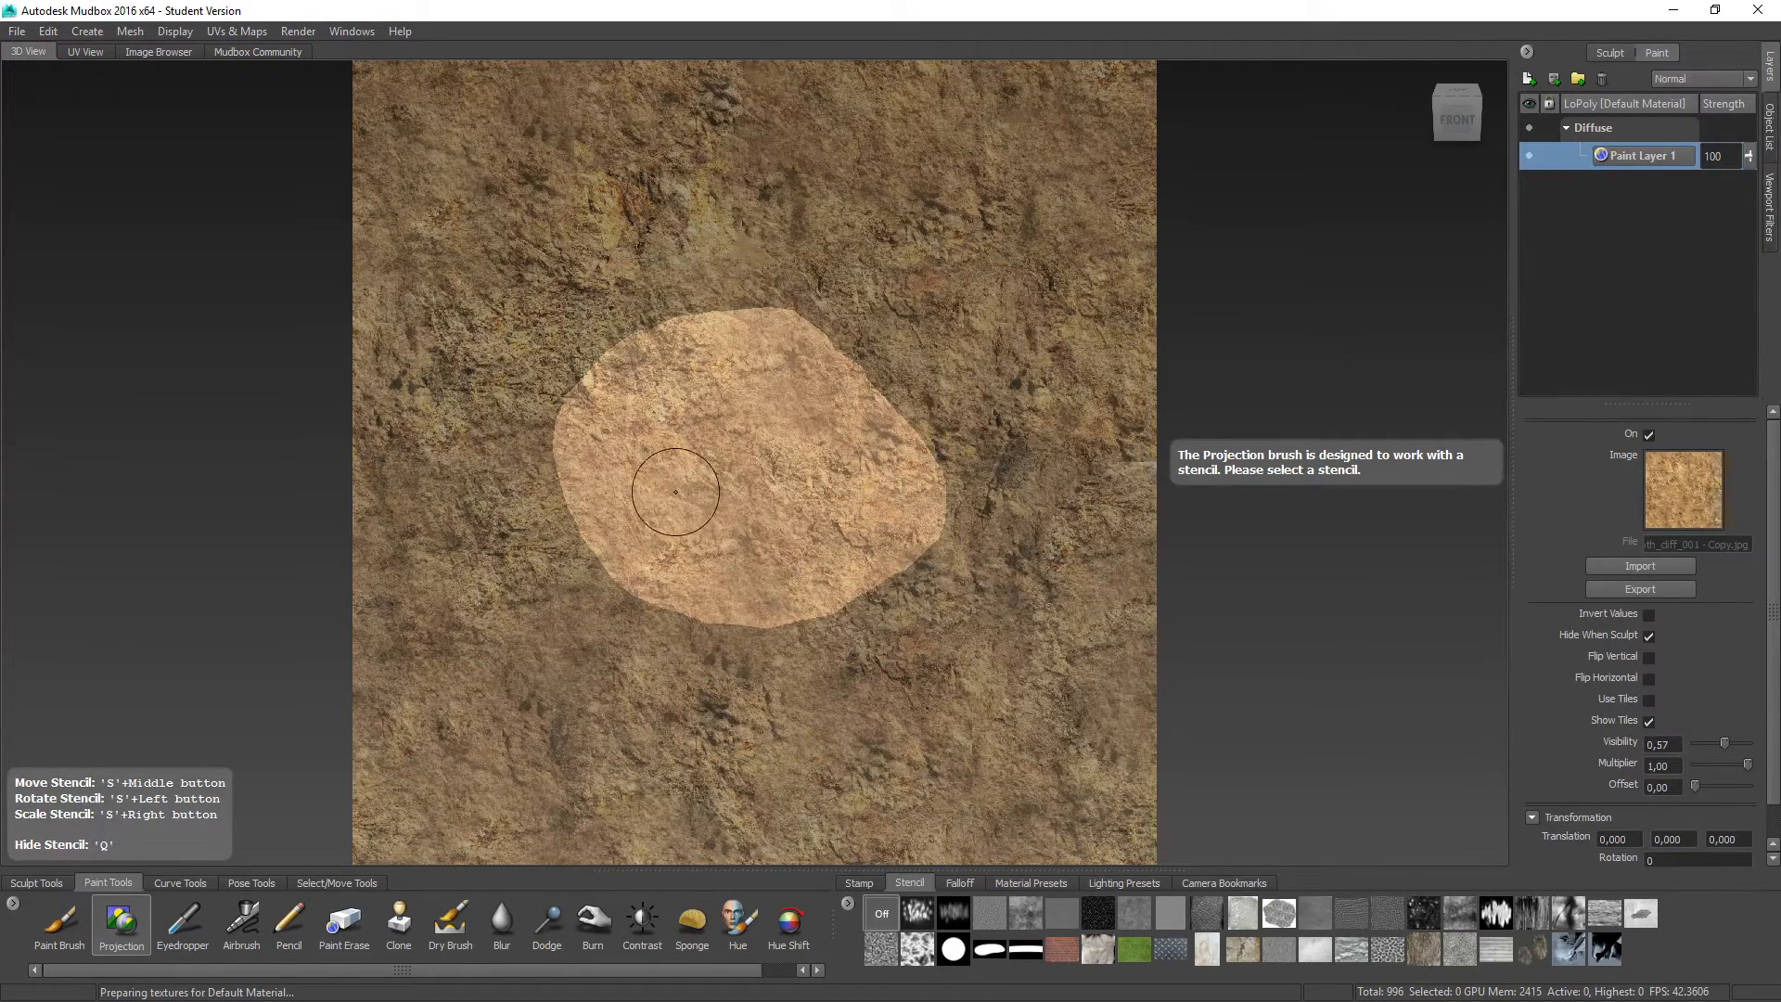
# Step: Enable Use Tiles for the stencil and toggle Show Tiles to compare the previews, leaving it enabled
pyautogui.moveTo(671, 517); pyautogui.dragTo(608, 439, button='right')
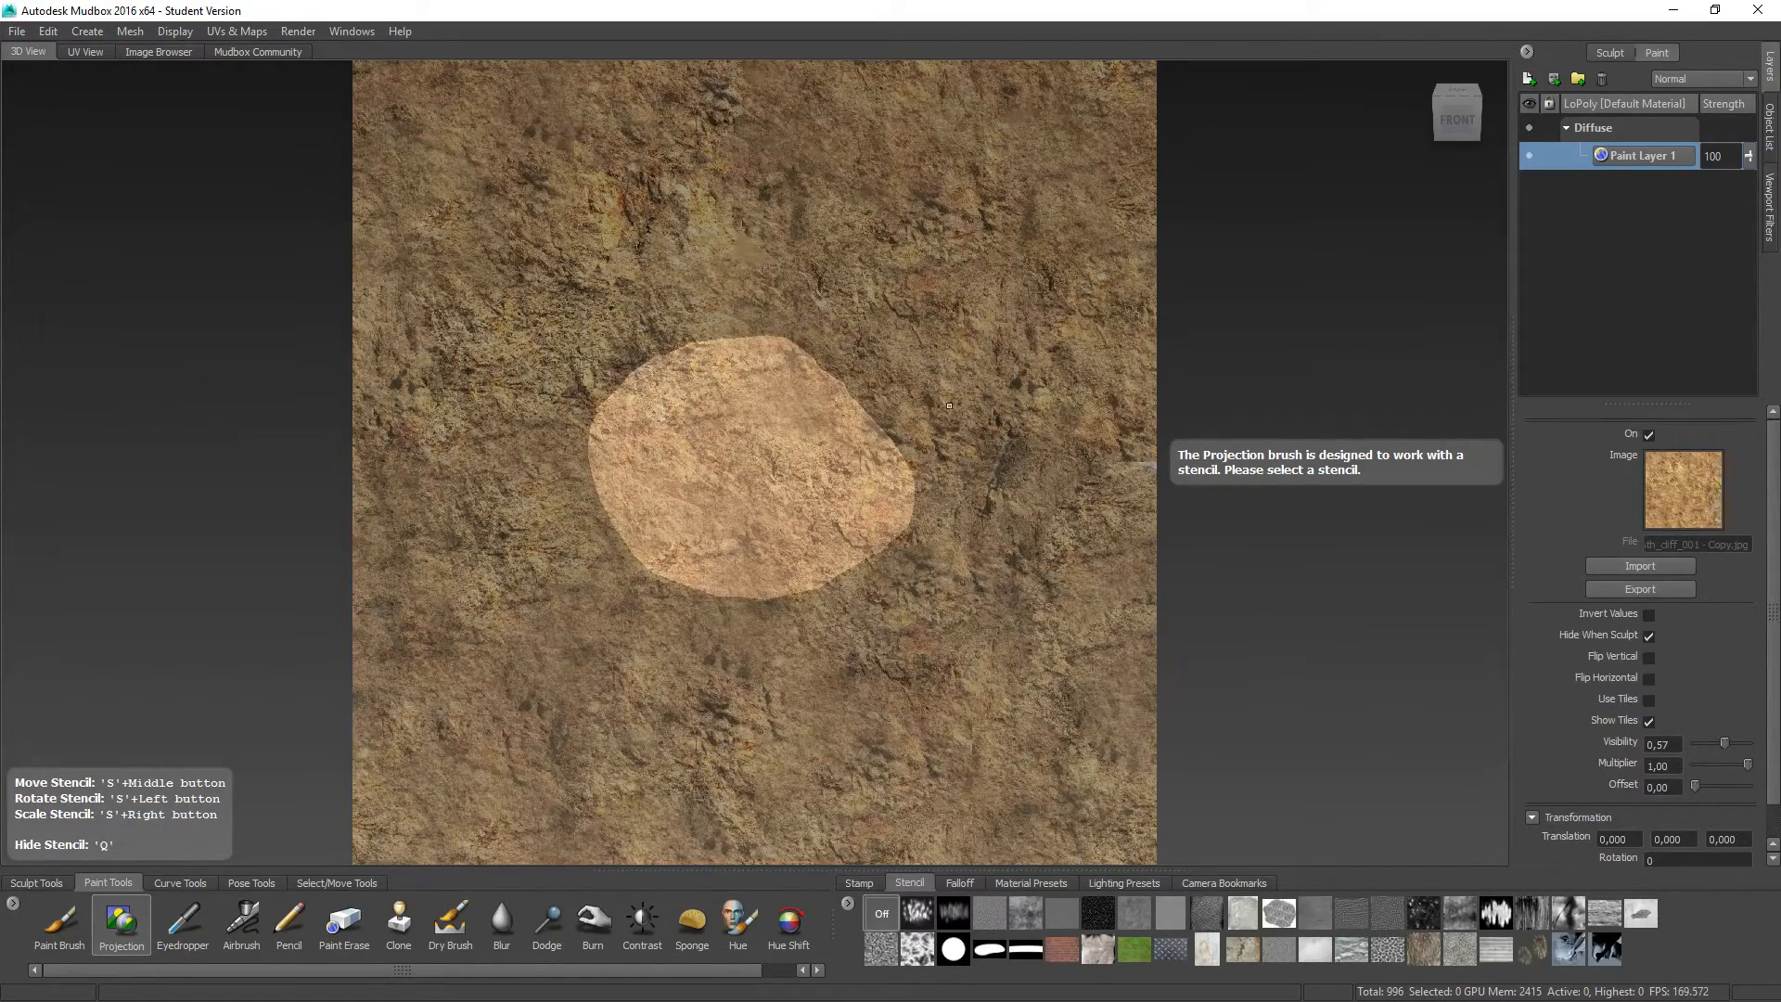
pyautogui.click(1649, 700)
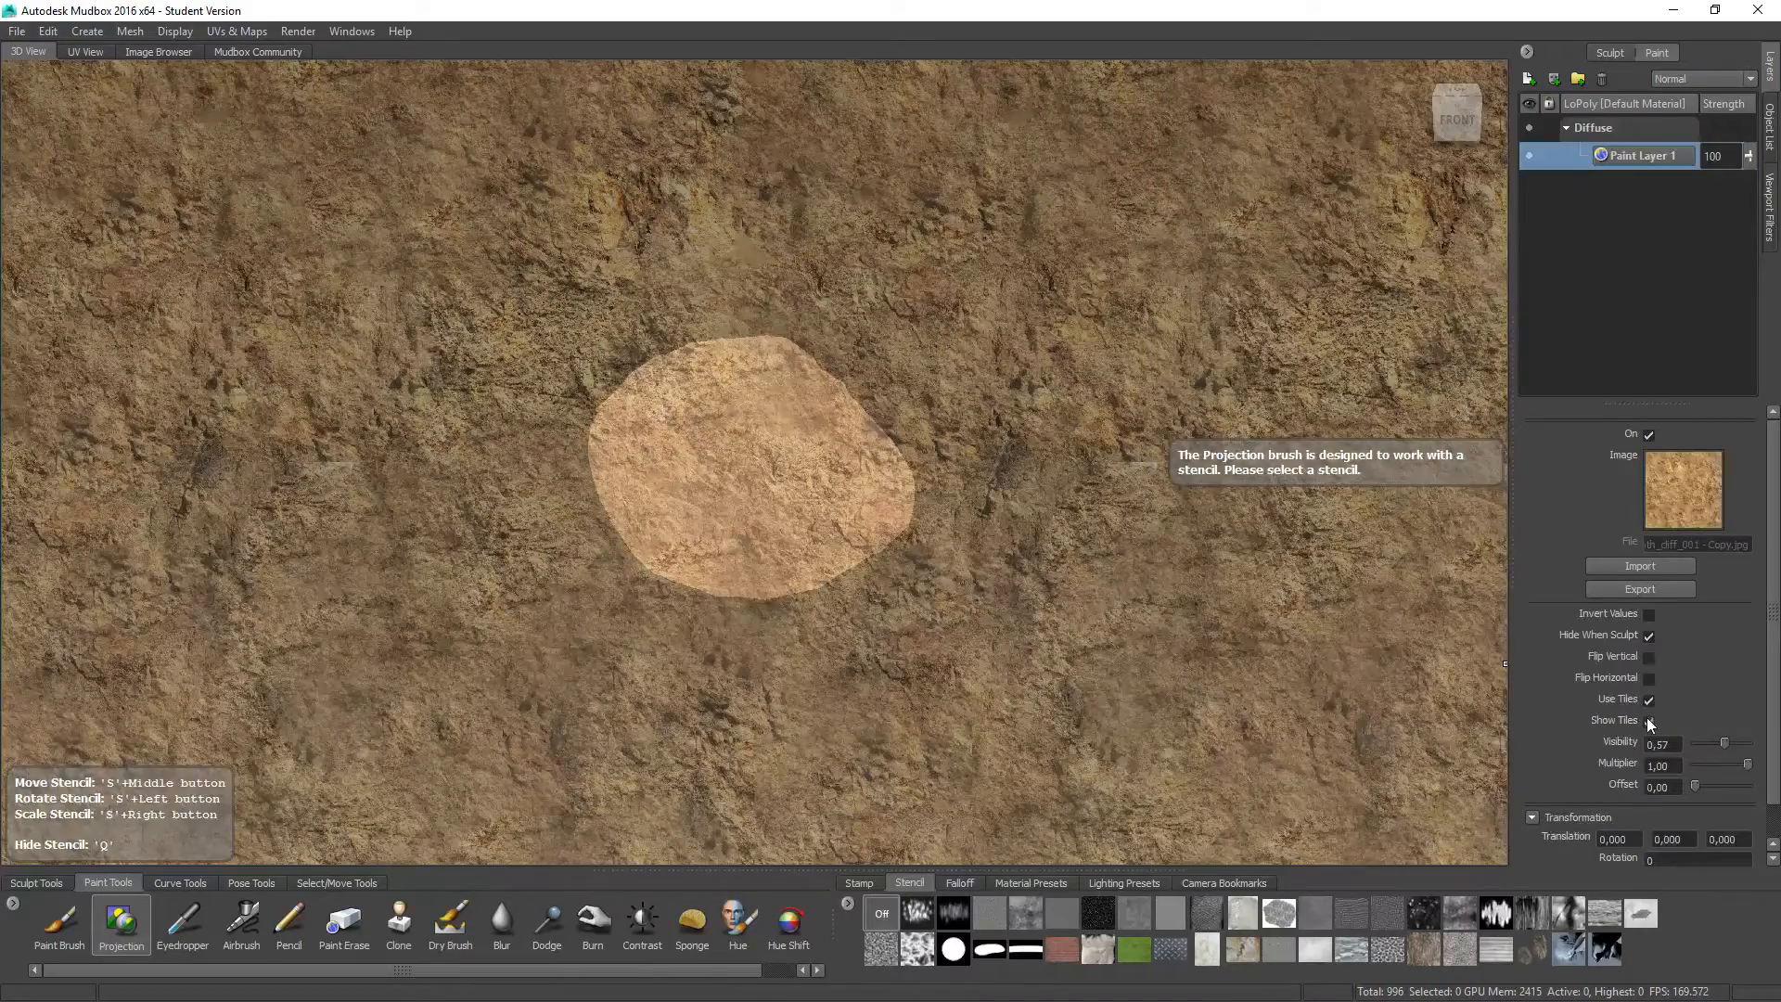
pyautogui.click(1650, 719)
pyautogui.click(1650, 720)
pyautogui.click(1650, 719)
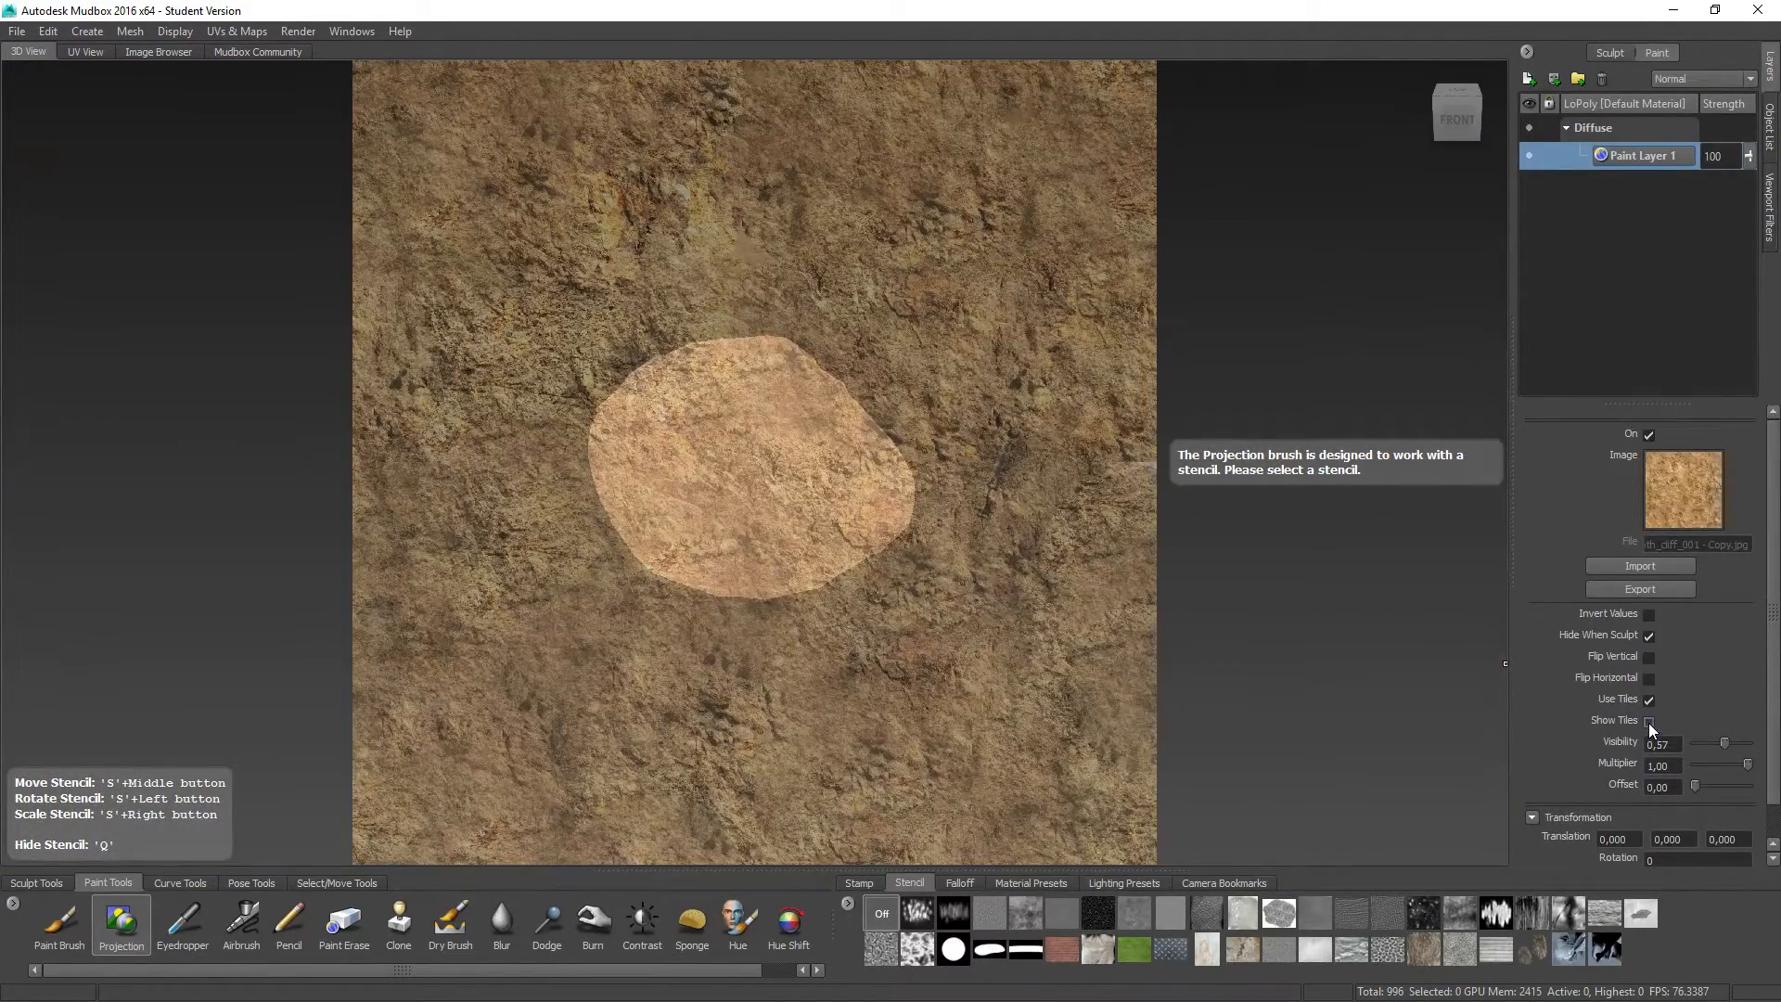
pyautogui.click(1649, 721)
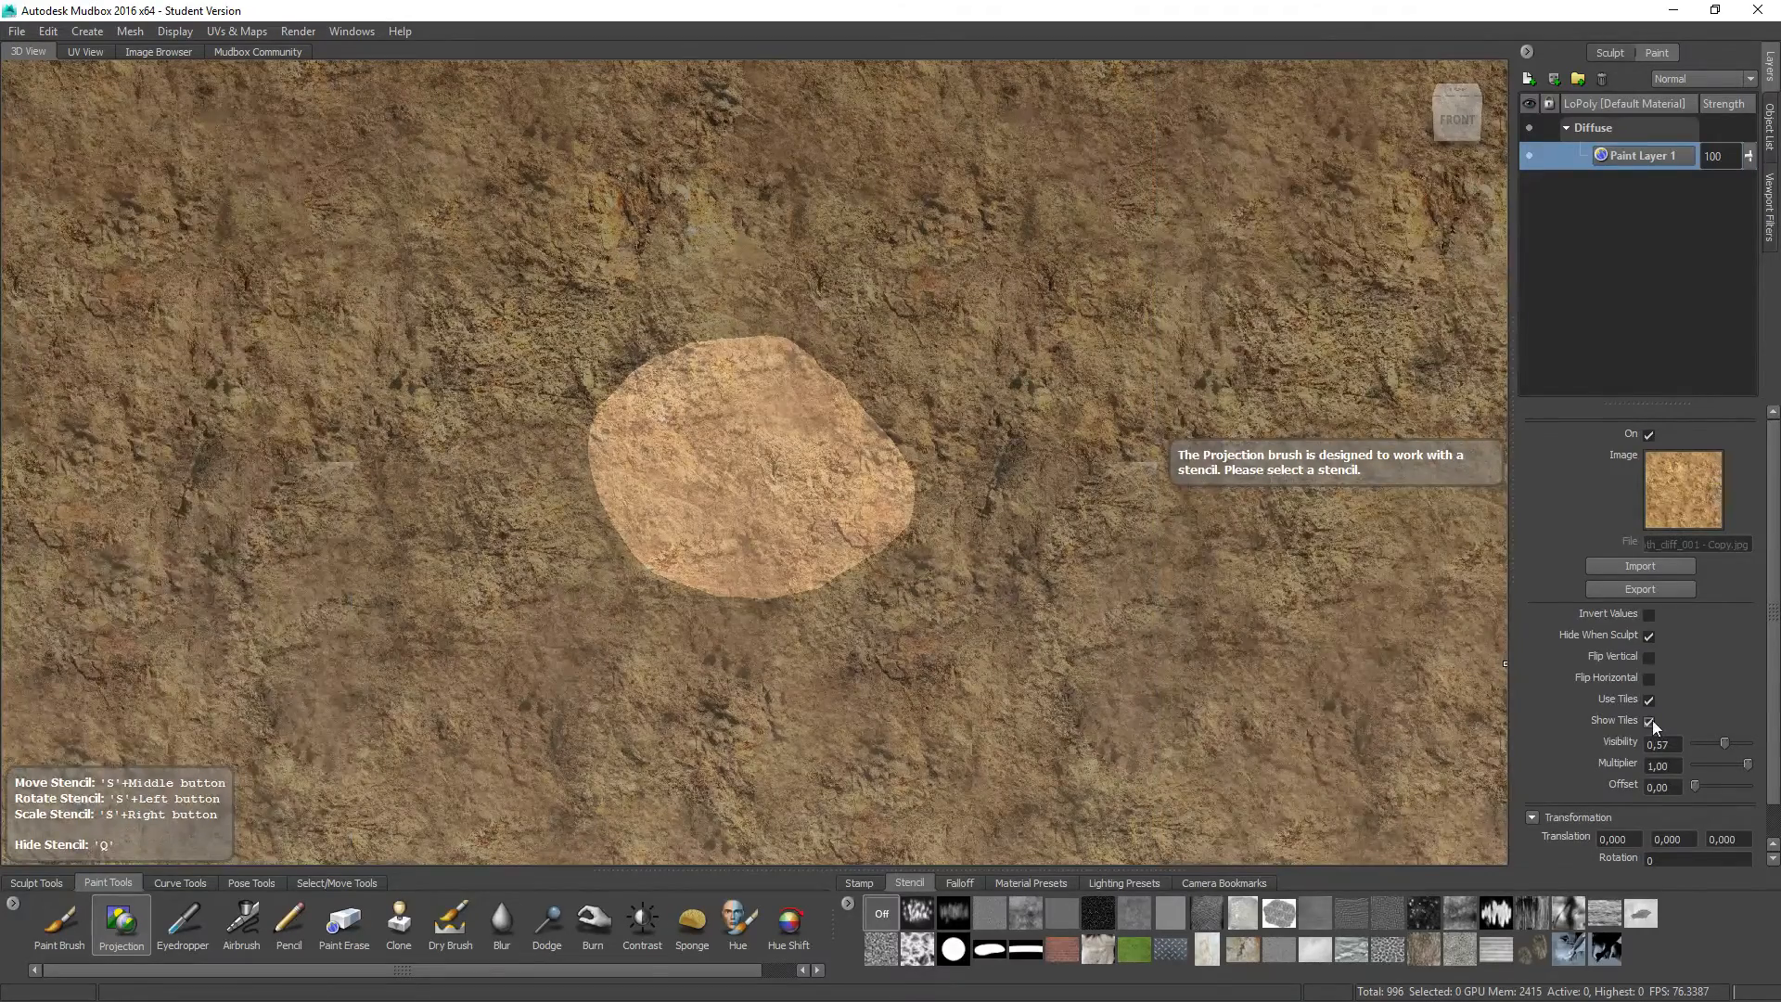
pyautogui.click(1650, 720)
pyautogui.click(1650, 720)
# Step: Toggle the stencil overlay's visibility and leave it hidden over the boulder
pyautogui.press('q')
pyautogui.press('q')
pyautogui.press('q')
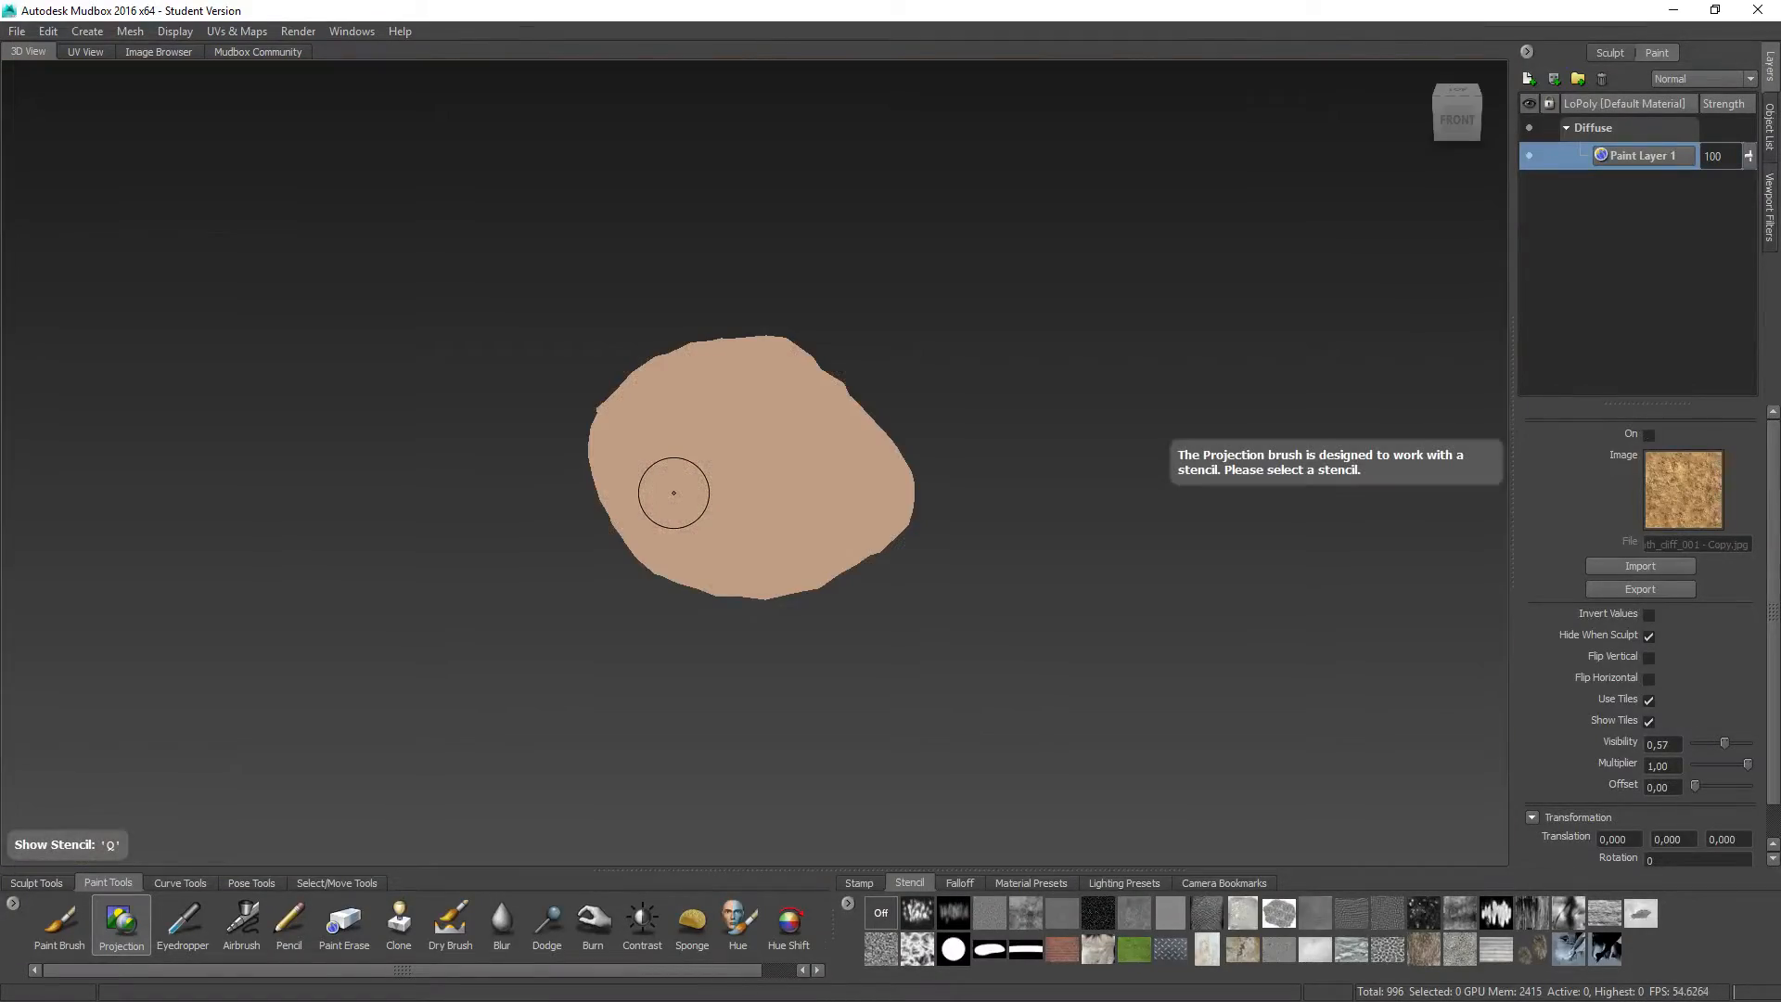
# Step: Show the stencil overlay and rescale its cliff tiles, trying finer tiling before settling on a medium size over the boulder
pyautogui.press('q')
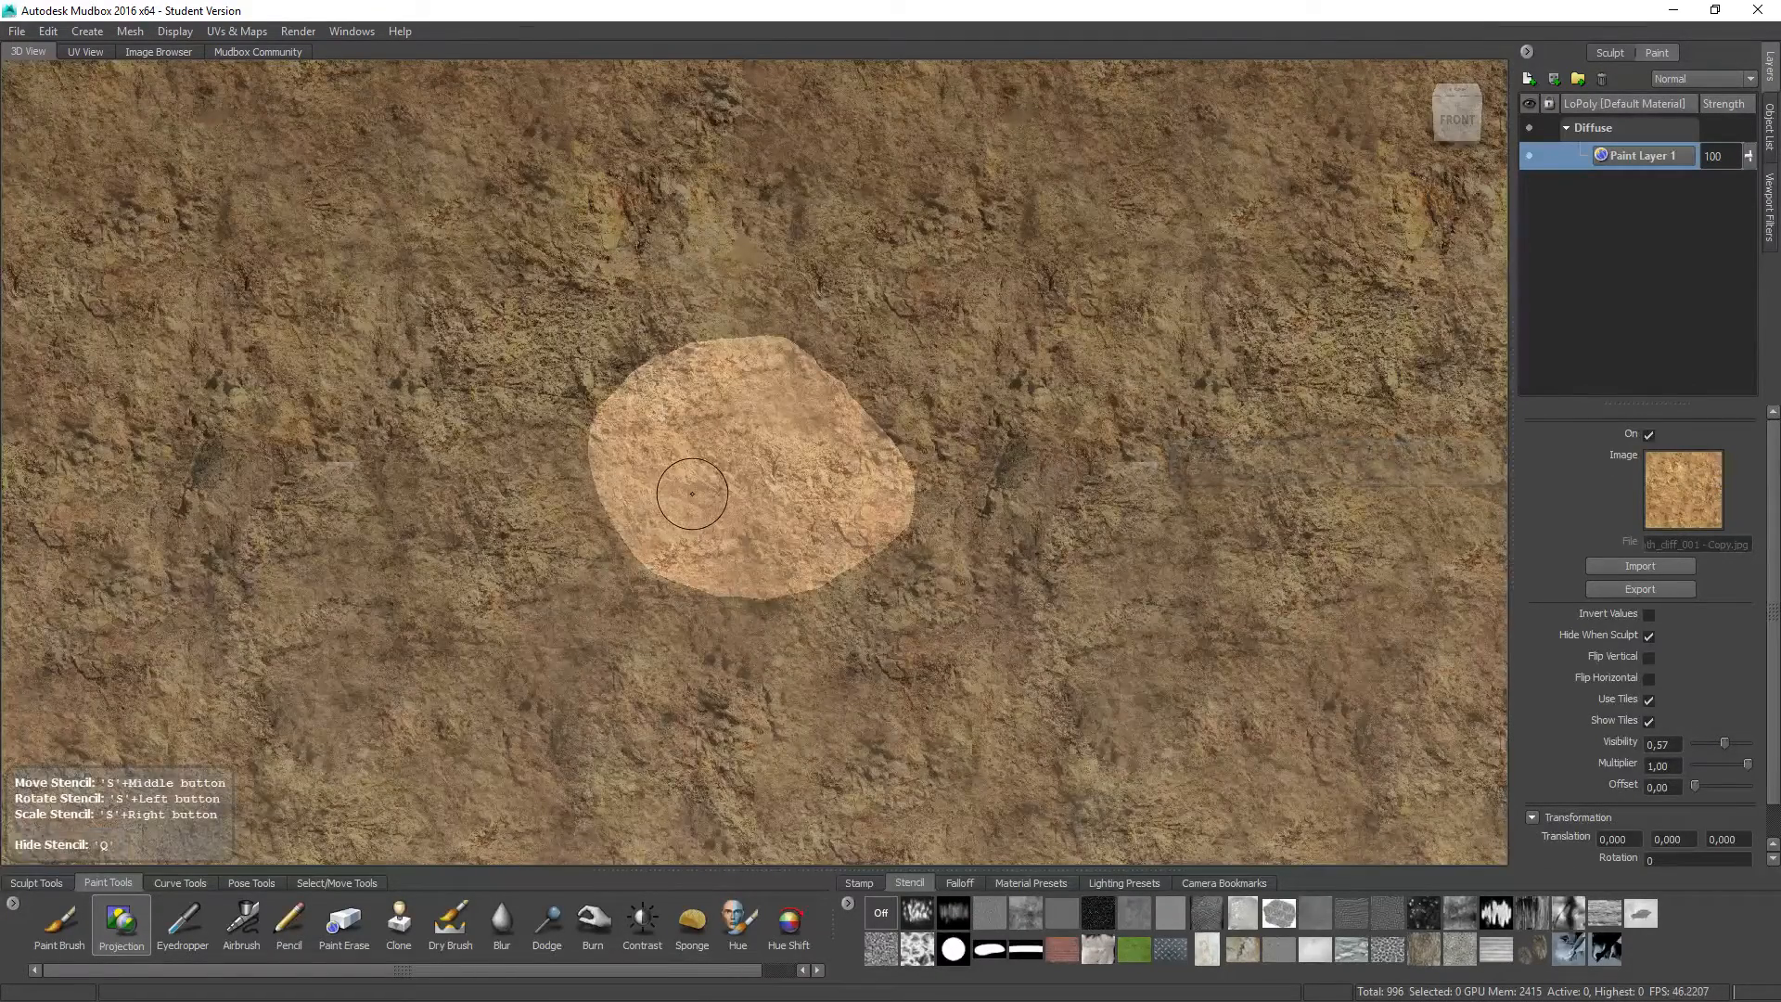
pyautogui.moveTo(669, 456)
pyautogui.mouseDown()
pyautogui.moveTo(692, 436)
pyautogui.moveTo(682, 407)
pyautogui.moveTo(687, 442)
pyautogui.moveTo(670, 443)
pyautogui.mouseUp()
pyautogui.hotkey('ctrl', 'z')
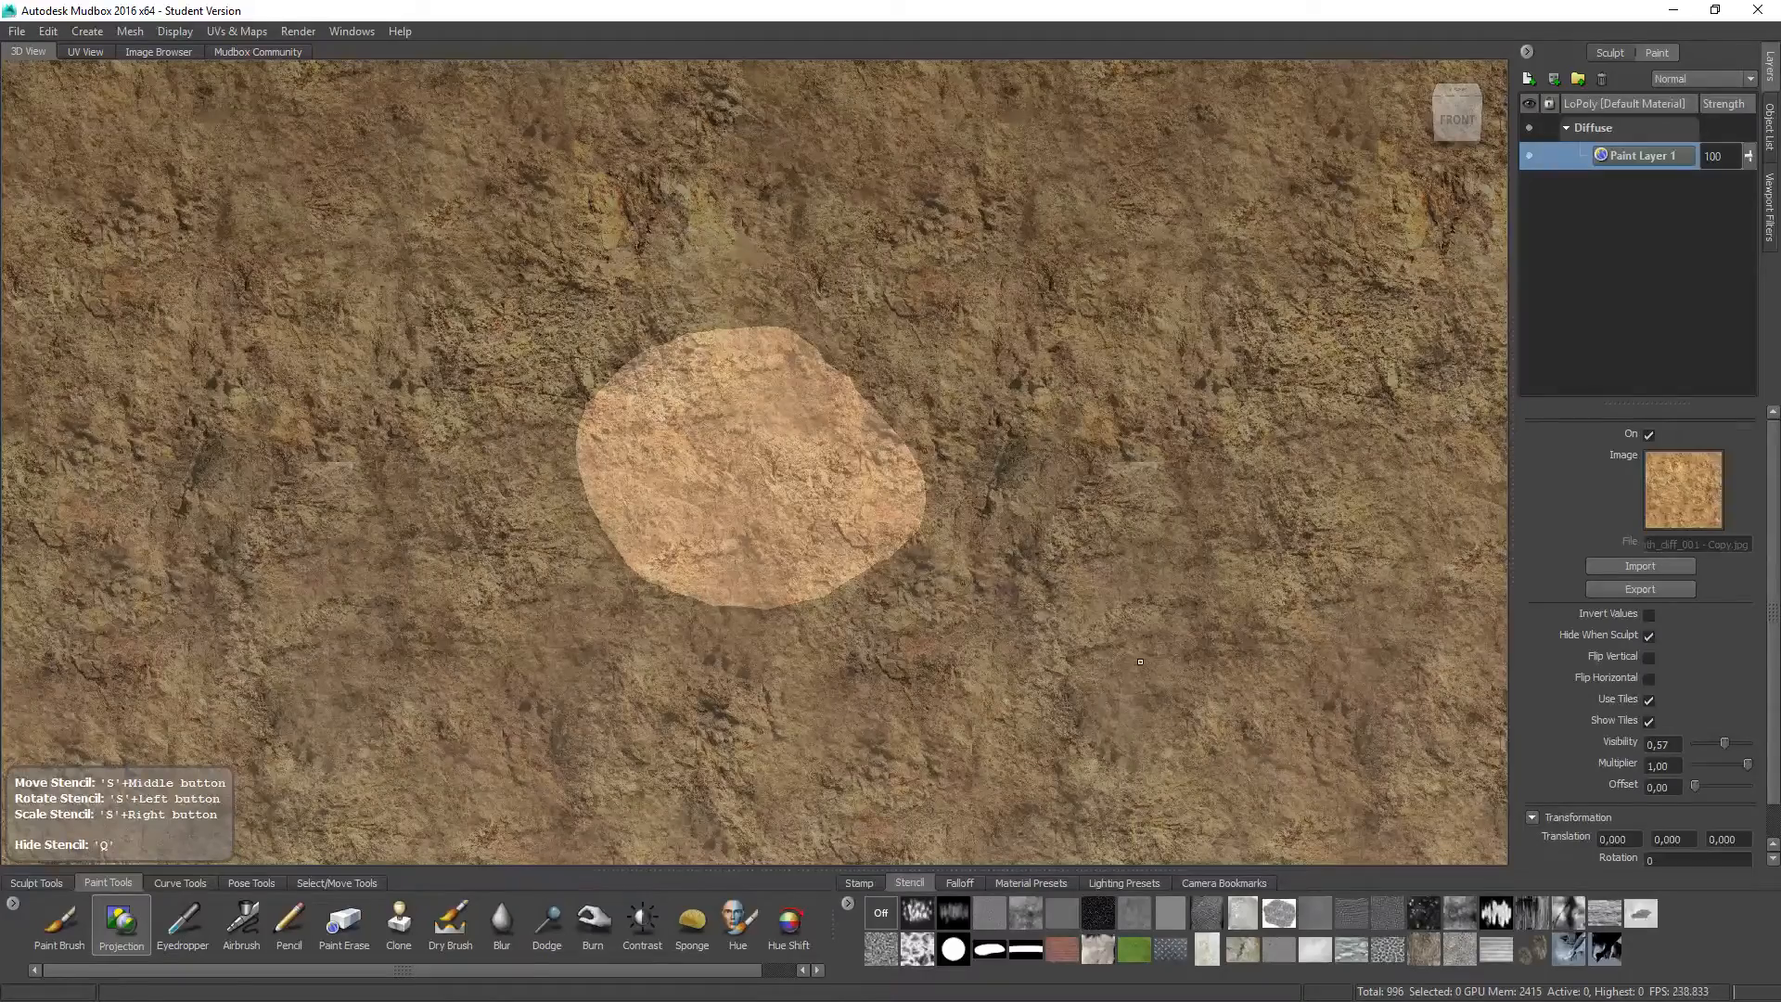
pyautogui.moveTo(1140, 661); pyautogui.dragTo(1016, 661, button='right')
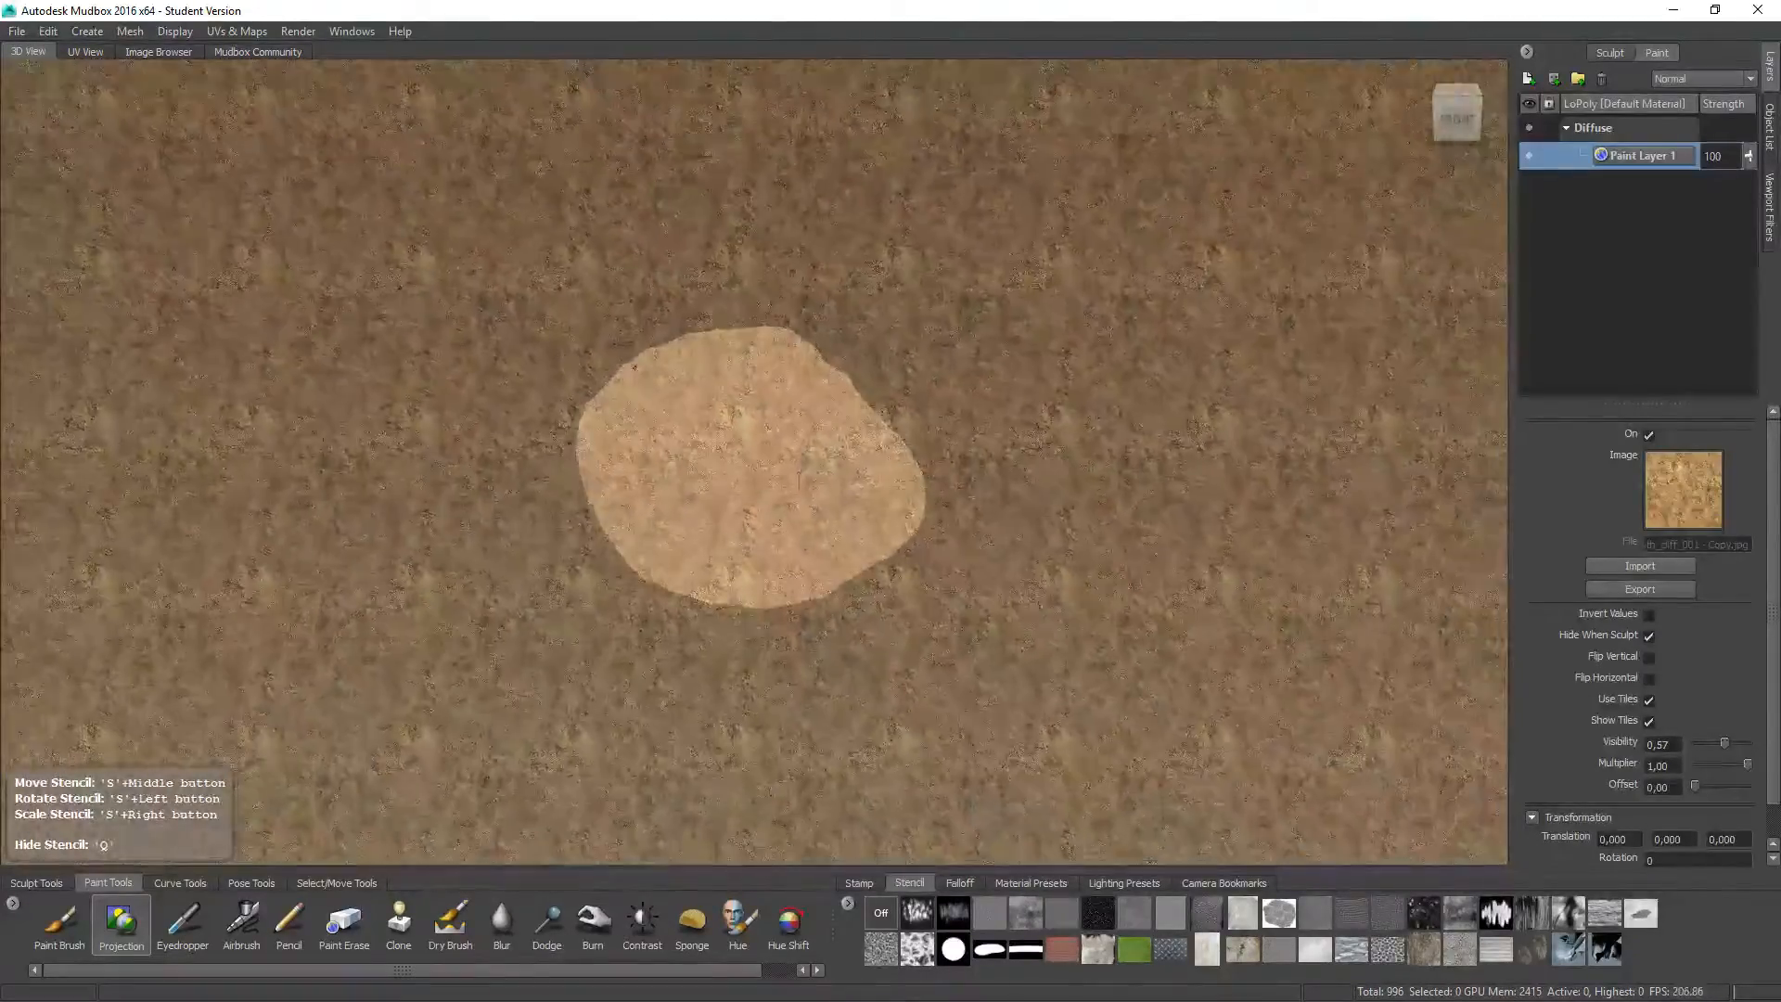
pyautogui.moveTo(635, 367)
pyautogui.mouseDown(button='right')
pyautogui.moveTo(752, 434)
pyautogui.moveTo(944, 640)
pyautogui.mouseUp(button='right')
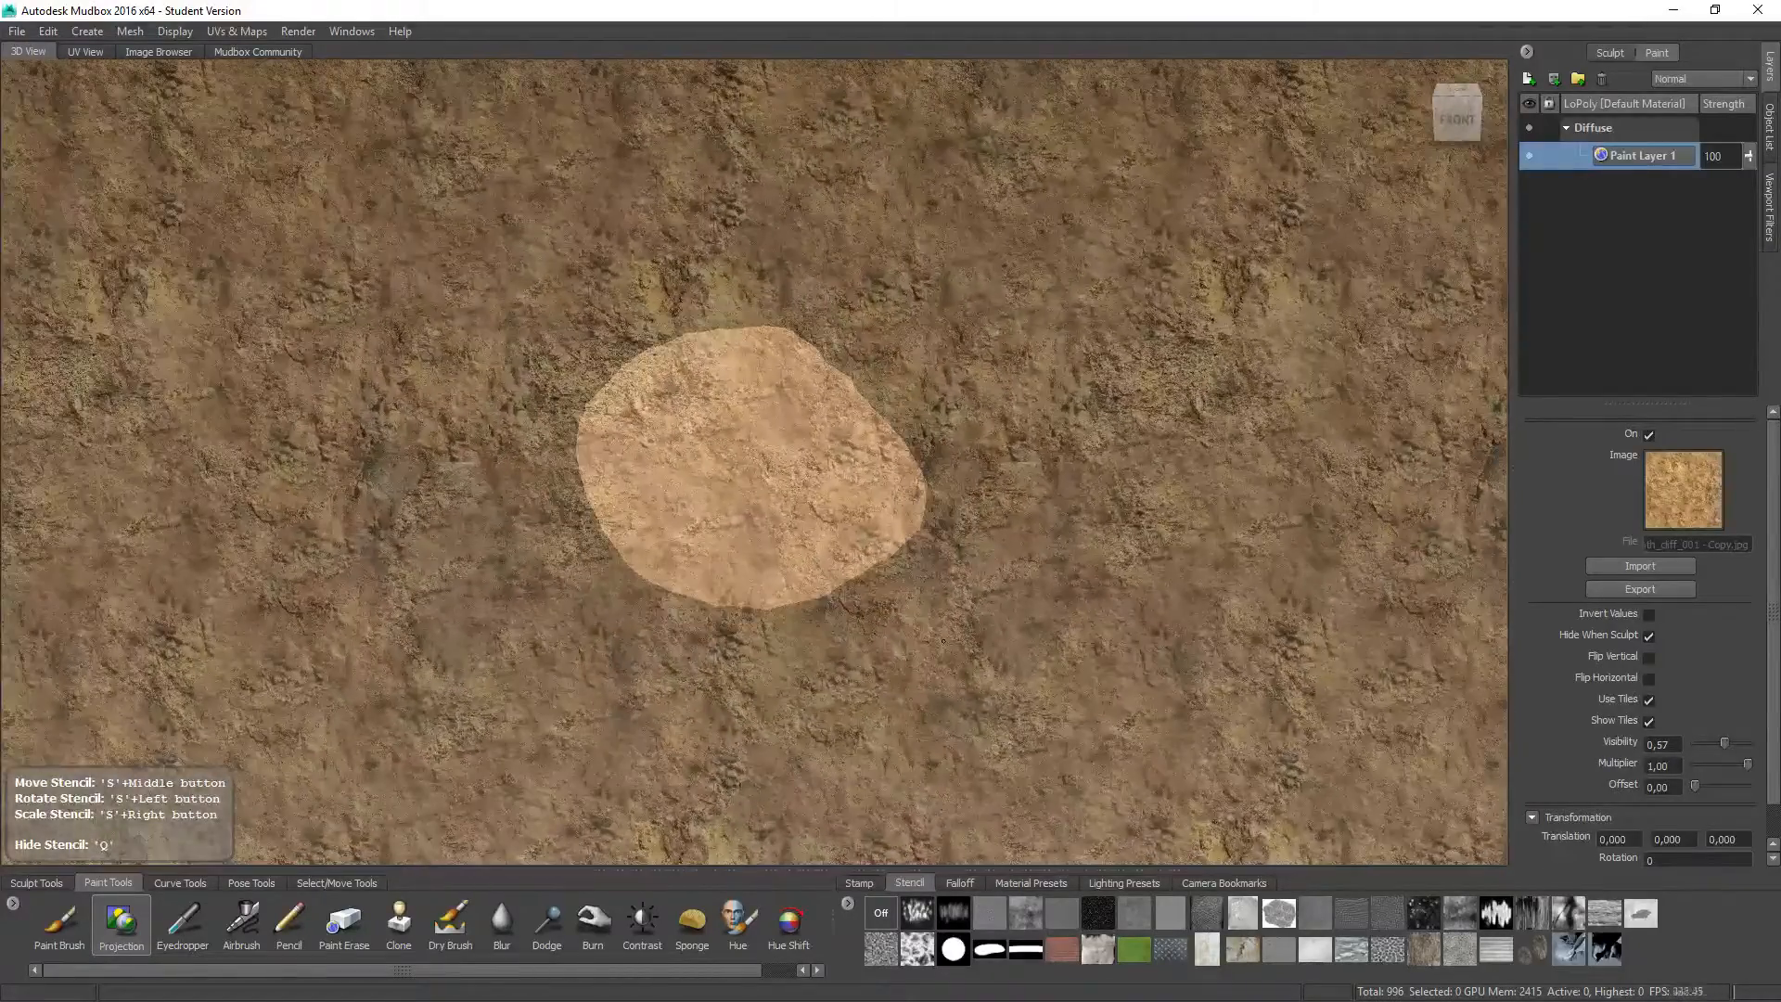
pyautogui.moveTo(789, 318); pyautogui.dragTo(621, 276, button='right')
# Step: Projection-paint the cliff stencil over the boulder's front face, extending the coverage close to its silhouette
pyautogui.moveTo(639, 434)
pyautogui.mouseDown()
pyautogui.moveTo(669, 459)
pyautogui.moveTo(714, 408)
pyautogui.moveTo(780, 436)
pyautogui.moveTo(835, 408)
pyautogui.moveTo(839, 528)
pyautogui.moveTo(686, 519)
pyautogui.moveTo(742, 540)
pyautogui.mouseUp()
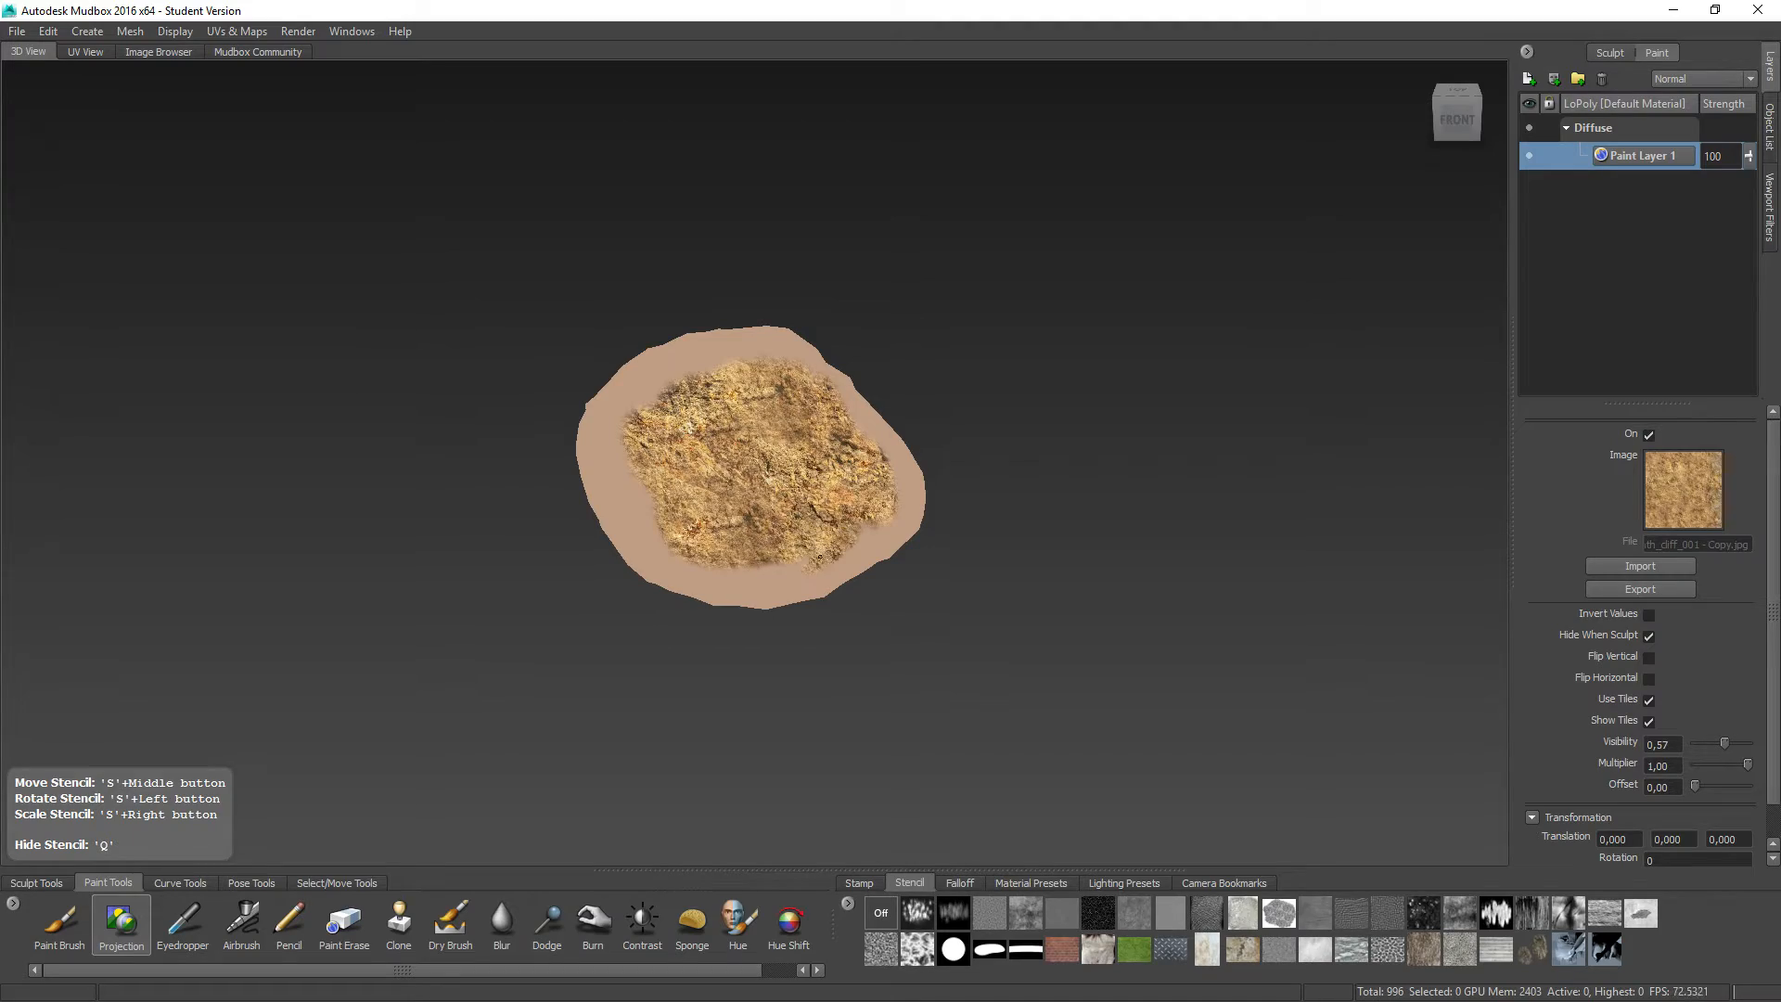
pyautogui.moveTo(655, 405); pyautogui.dragTo(782, 380)
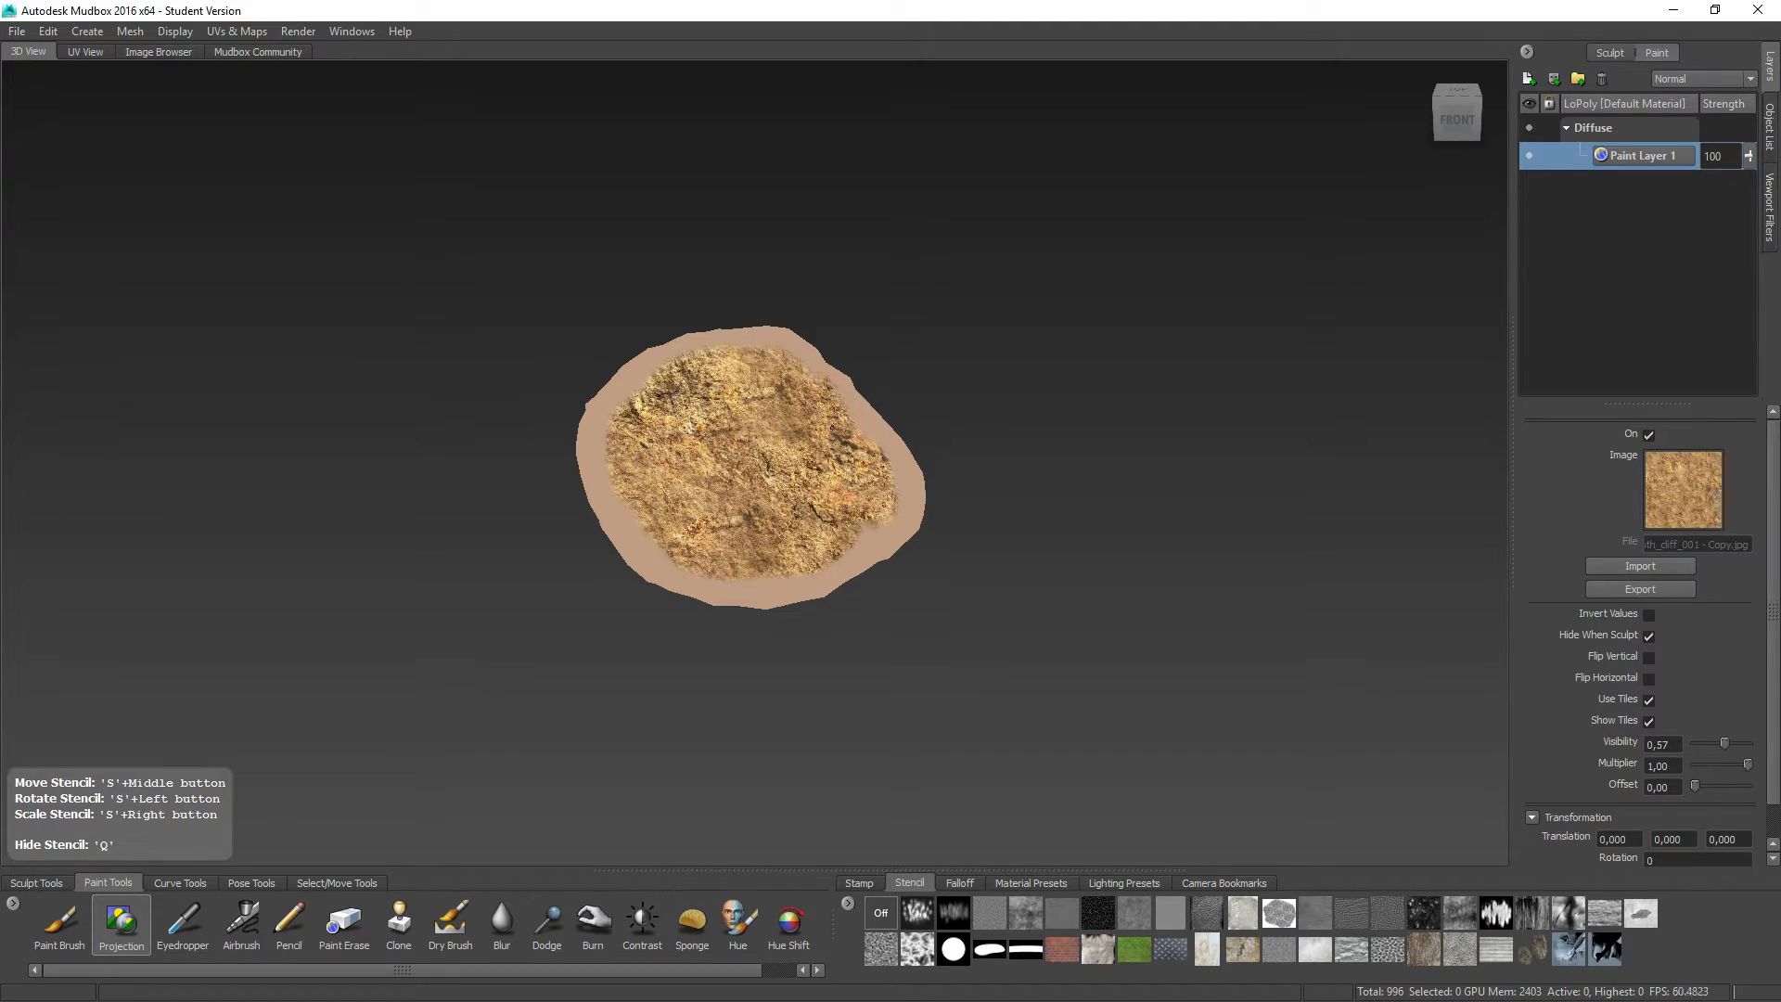
pyautogui.press('q')
# Step: Continue the cliff projection around the front-left corner and across the boulder's left side
pyautogui.moveTo(434, 387)
pyautogui.keyDown('alt'); pyautogui.mouseDown()
pyautogui.moveTo(418, 569)
pyautogui.moveTo(632, 488)
pyautogui.mouseUp(); pyautogui.keyUp('alt')
pyautogui.moveTo(772, 442)
pyautogui.mouseDown()
pyautogui.moveTo(756, 446)
pyautogui.moveTo(770, 394)
pyautogui.moveTo(696, 500)
pyautogui.moveTo(742, 482)
pyautogui.moveTo(770, 566)
pyautogui.moveTo(673, 532)
pyautogui.mouseUp()
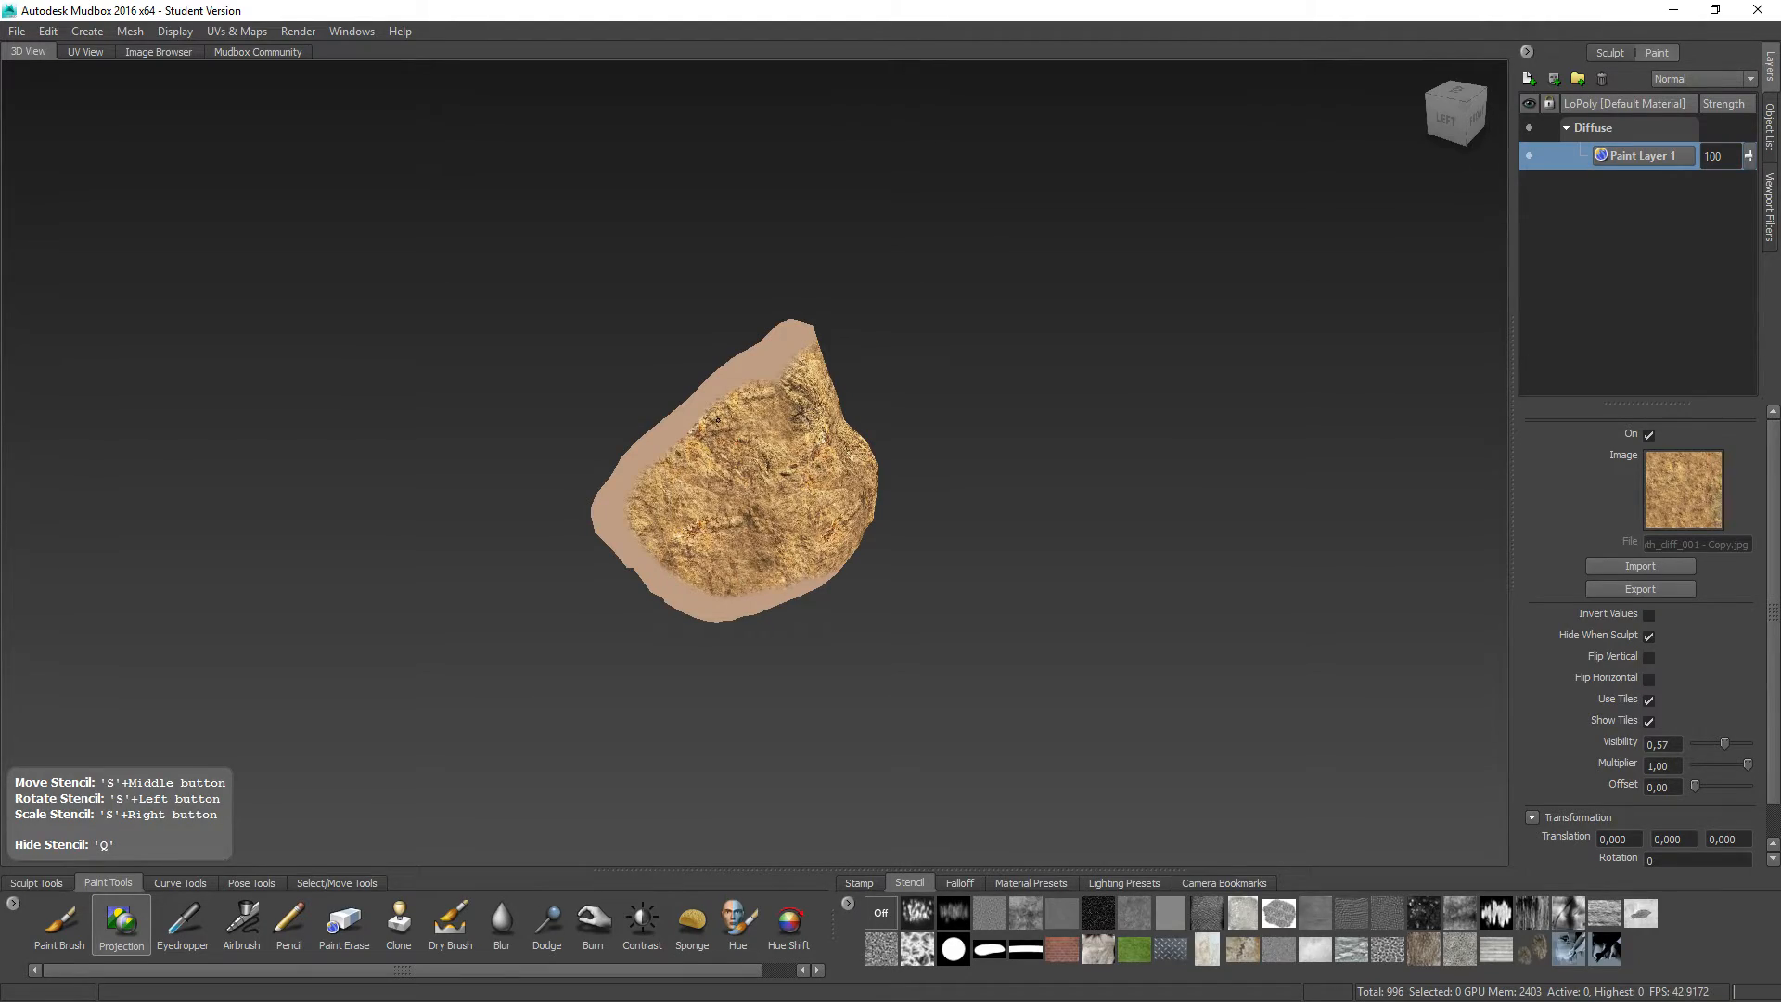
pyautogui.moveTo(717, 421)
pyautogui.mouseDown()
pyautogui.moveTo(762, 423)
pyautogui.moveTo(820, 467)
pyautogui.moveTo(810, 430)
pyautogui.moveTo(782, 568)
pyautogui.moveTo(733, 547)
pyautogui.moveTo(821, 492)
pyautogui.moveTo(835, 455)
pyautogui.mouseUp()
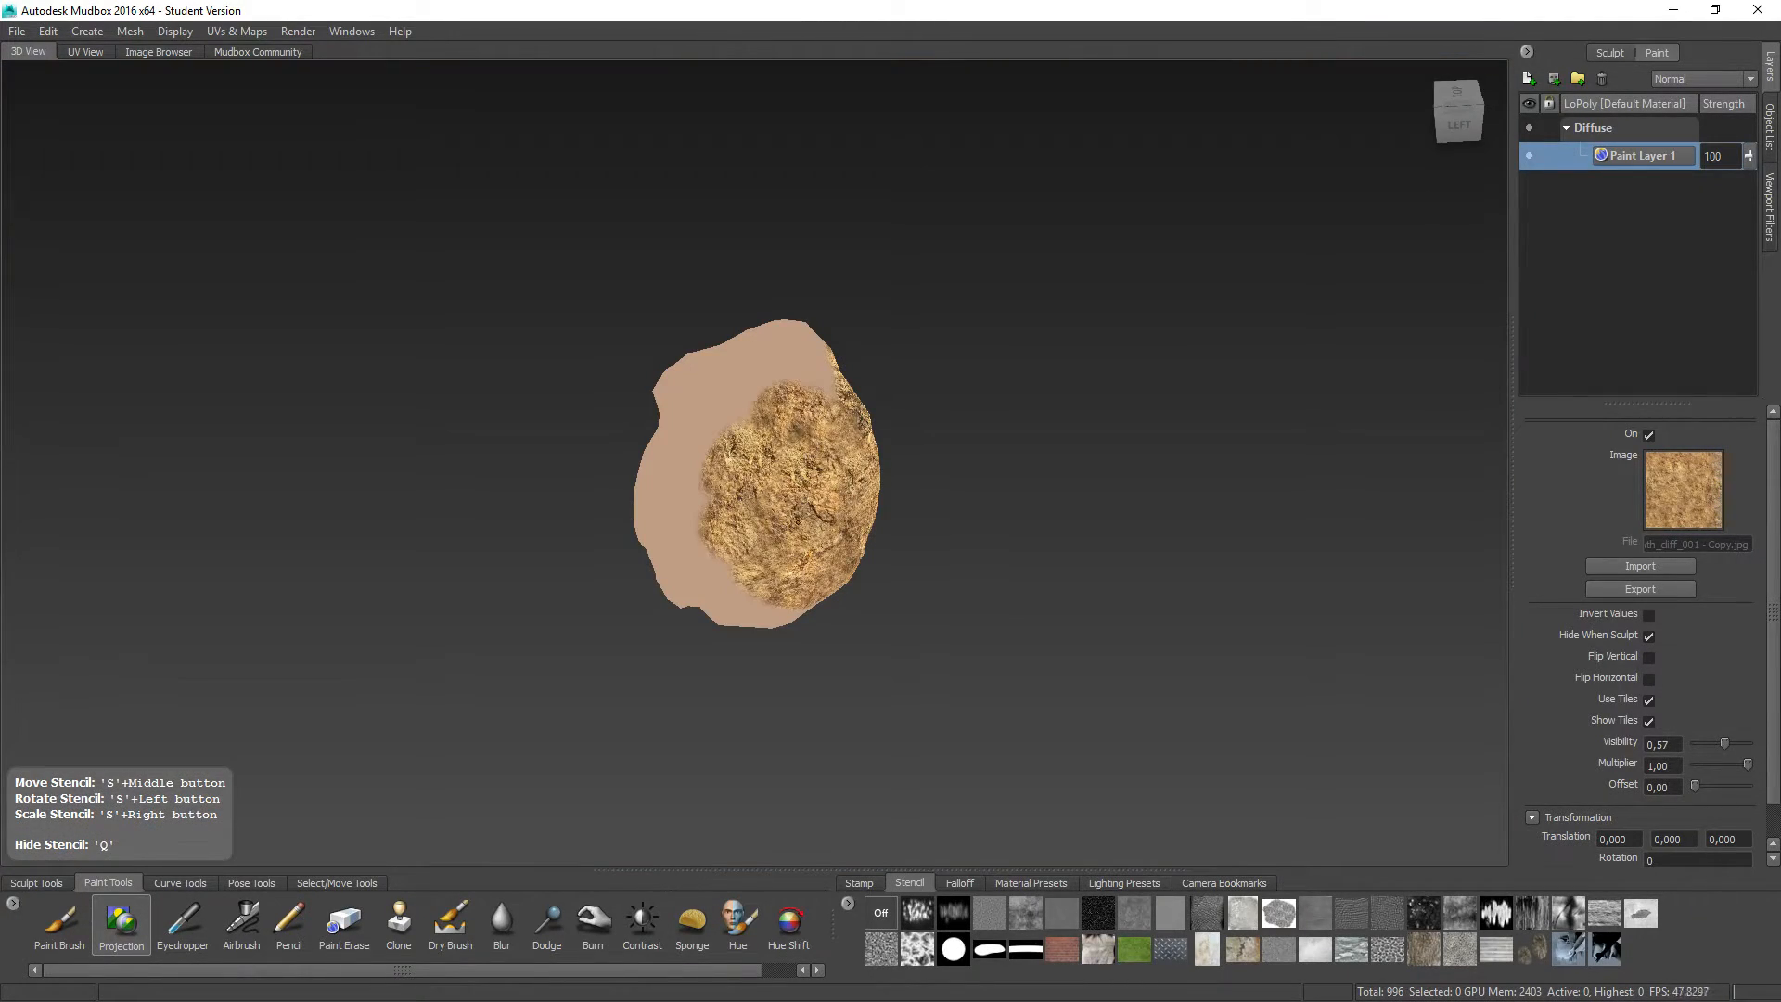
pyautogui.moveTo(738, 586); pyautogui.dragTo(715, 501)
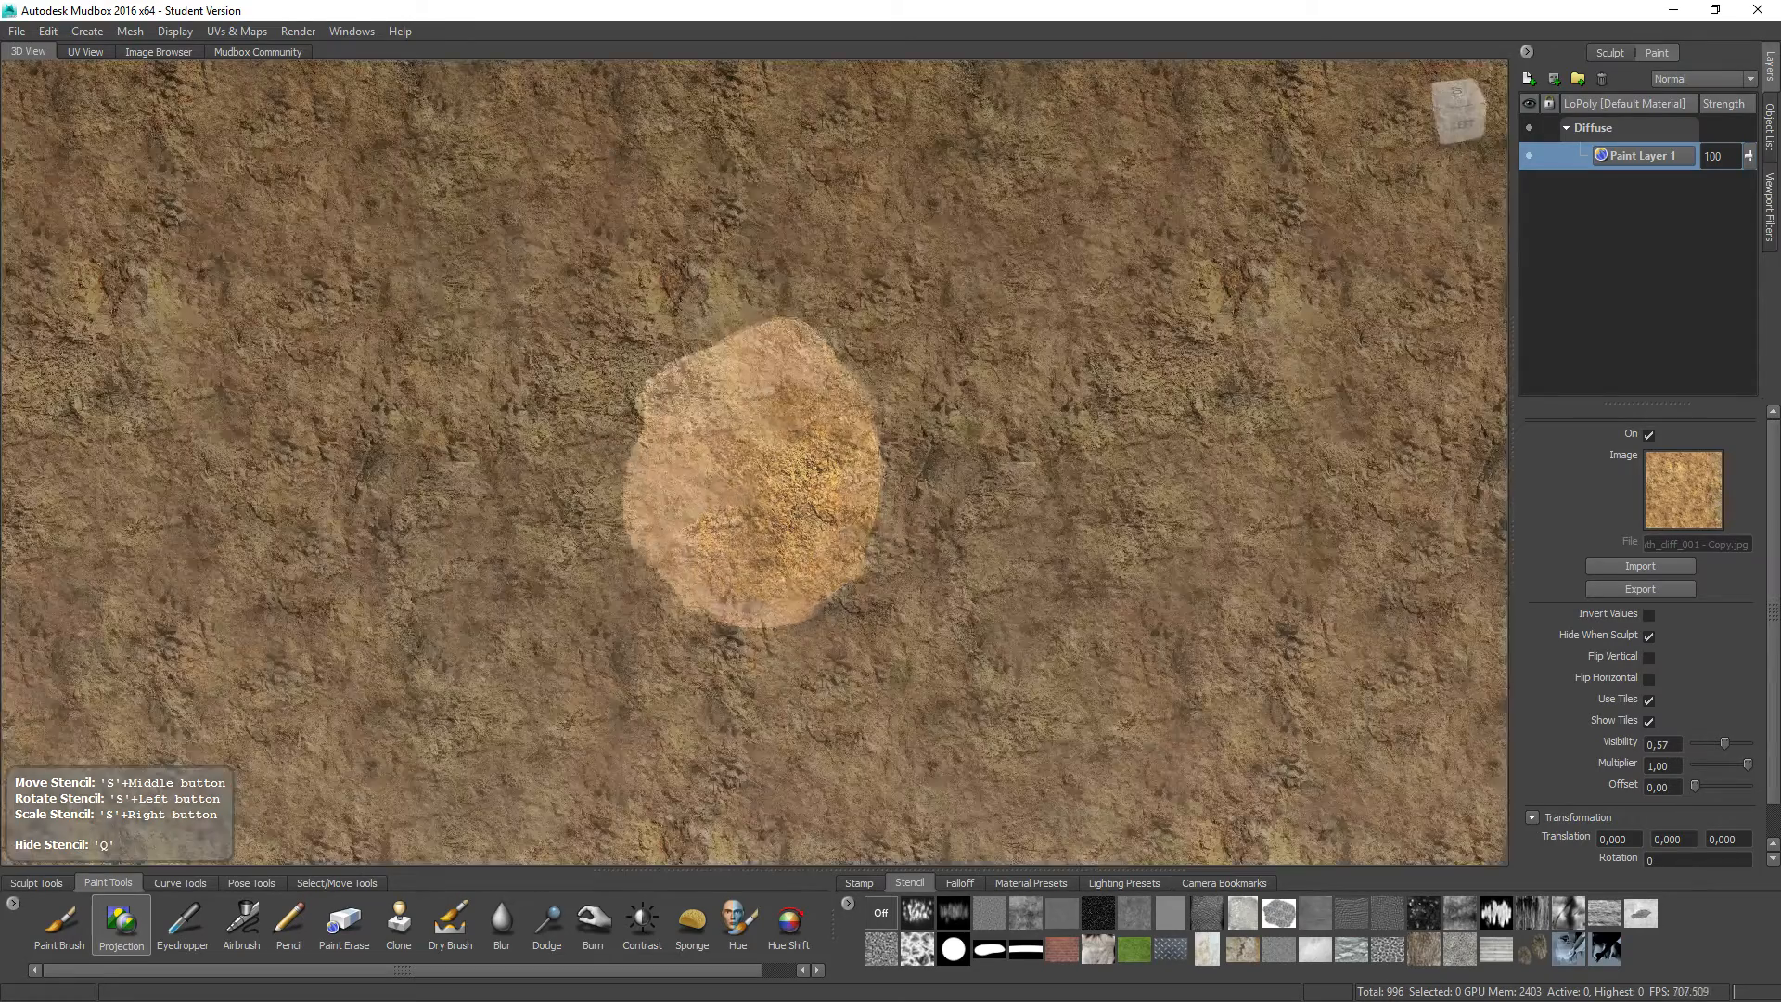
pyautogui.moveTo(714, 501)
pyautogui.keyDown('alt'); pyautogui.mouseDown(button='right')
pyautogui.moveTo(842, 552)
pyautogui.moveTo(790, 542)
pyautogui.moveTo(818, 554)
pyautogui.mouseUp(button='right'); pyautogui.keyUp('alt')
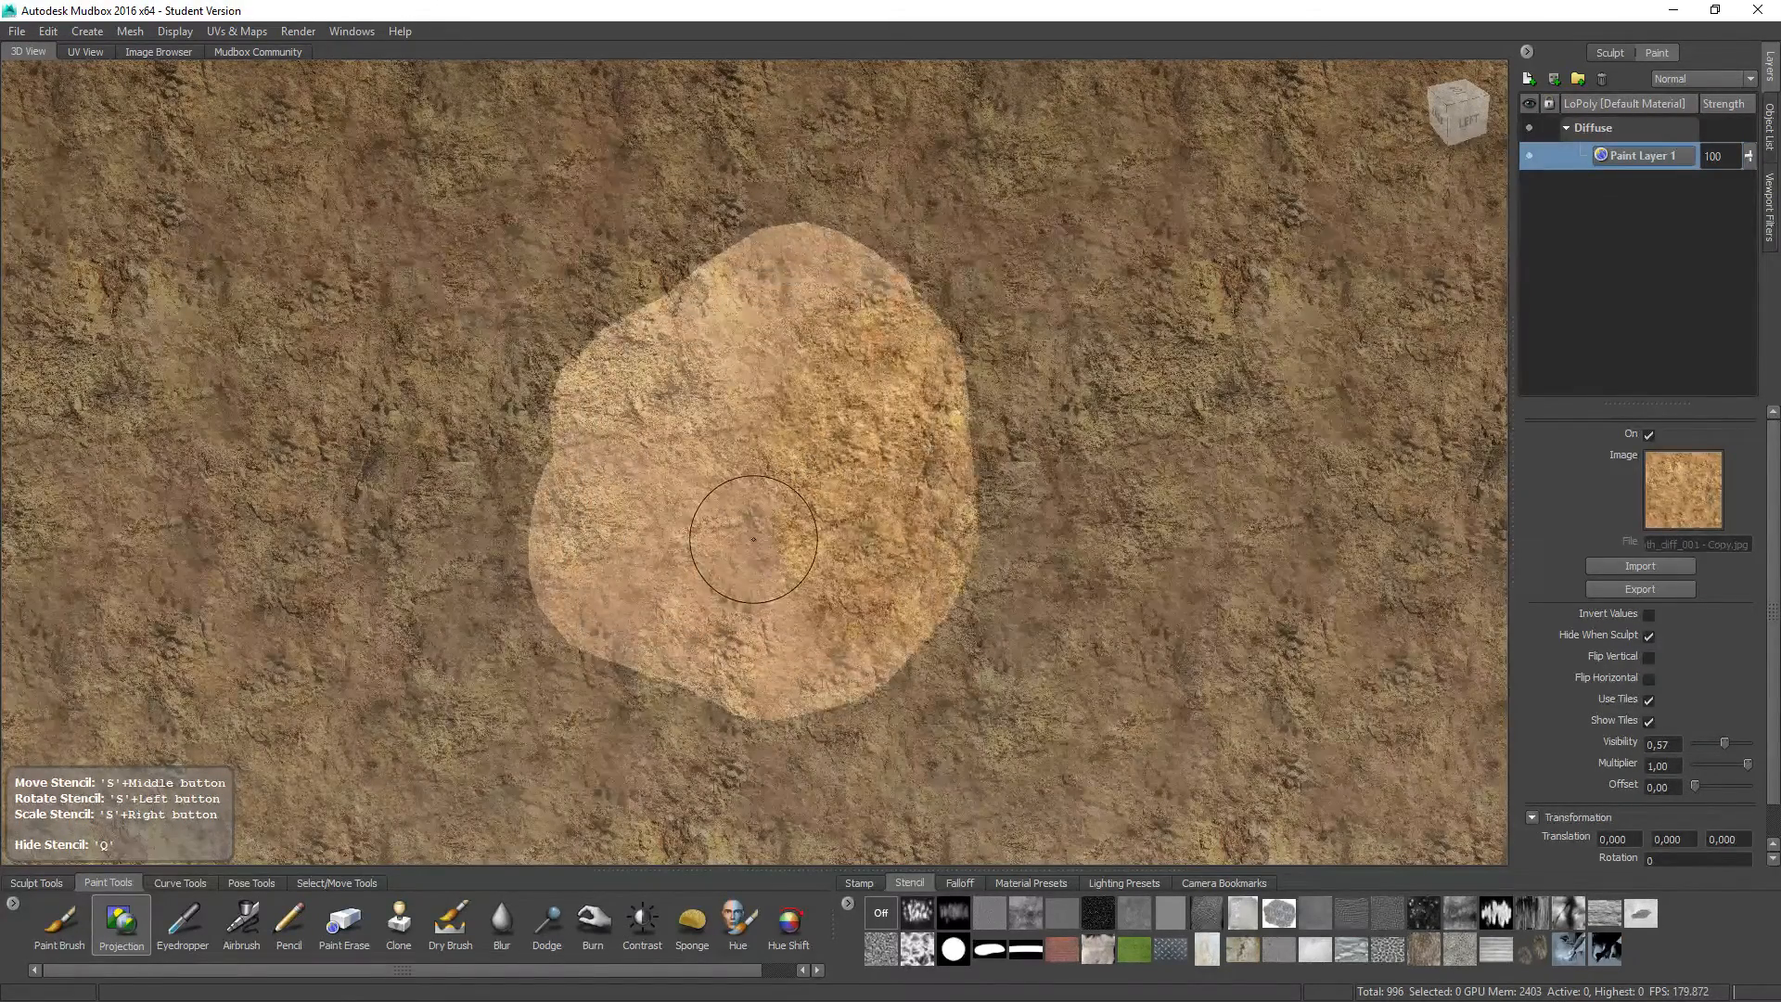
pyautogui.moveTo(736, 536)
pyautogui.mouseDown()
pyautogui.moveTo(733, 571)
pyautogui.moveTo(815, 615)
pyautogui.moveTo(770, 649)
pyautogui.moveTo(751, 607)
pyautogui.mouseUp()
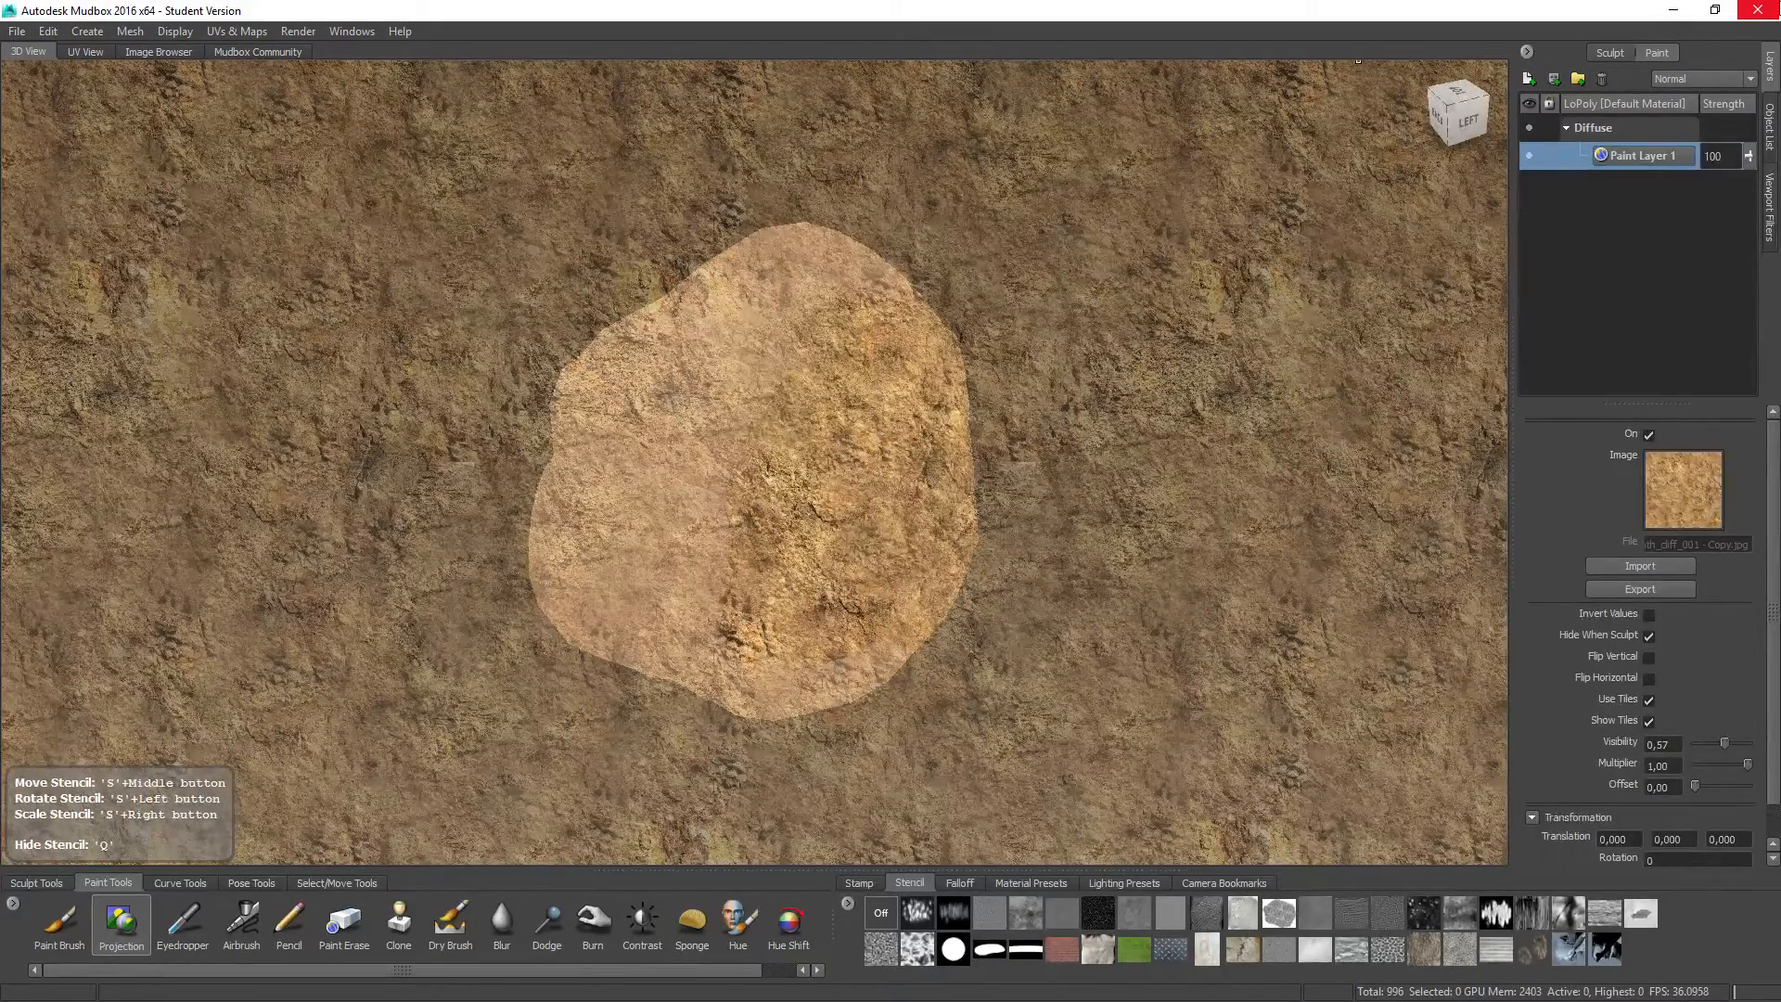
# Step: Projection-paint the bare area of the boulder's back face with the cliff stencil
pyautogui.moveTo(770, 565)
pyautogui.mouseDown()
pyautogui.moveTo(533, 445)
pyautogui.moveTo(764, 581)
pyautogui.moveTo(743, 580)
pyautogui.moveTo(724, 617)
pyautogui.moveTo(770, 654)
pyautogui.moveTo(639, 630)
pyautogui.moveTo(733, 661)
pyautogui.moveTo(631, 585)
pyautogui.moveTo(714, 519)
pyautogui.moveTo(810, 554)
pyautogui.moveTo(760, 422)
pyautogui.moveTo(853, 278)
pyautogui.moveTo(788, 266)
pyautogui.moveTo(770, 334)
pyautogui.moveTo(700, 315)
pyautogui.moveTo(719, 492)
pyautogui.moveTo(527, 344)
pyautogui.mouseUp()
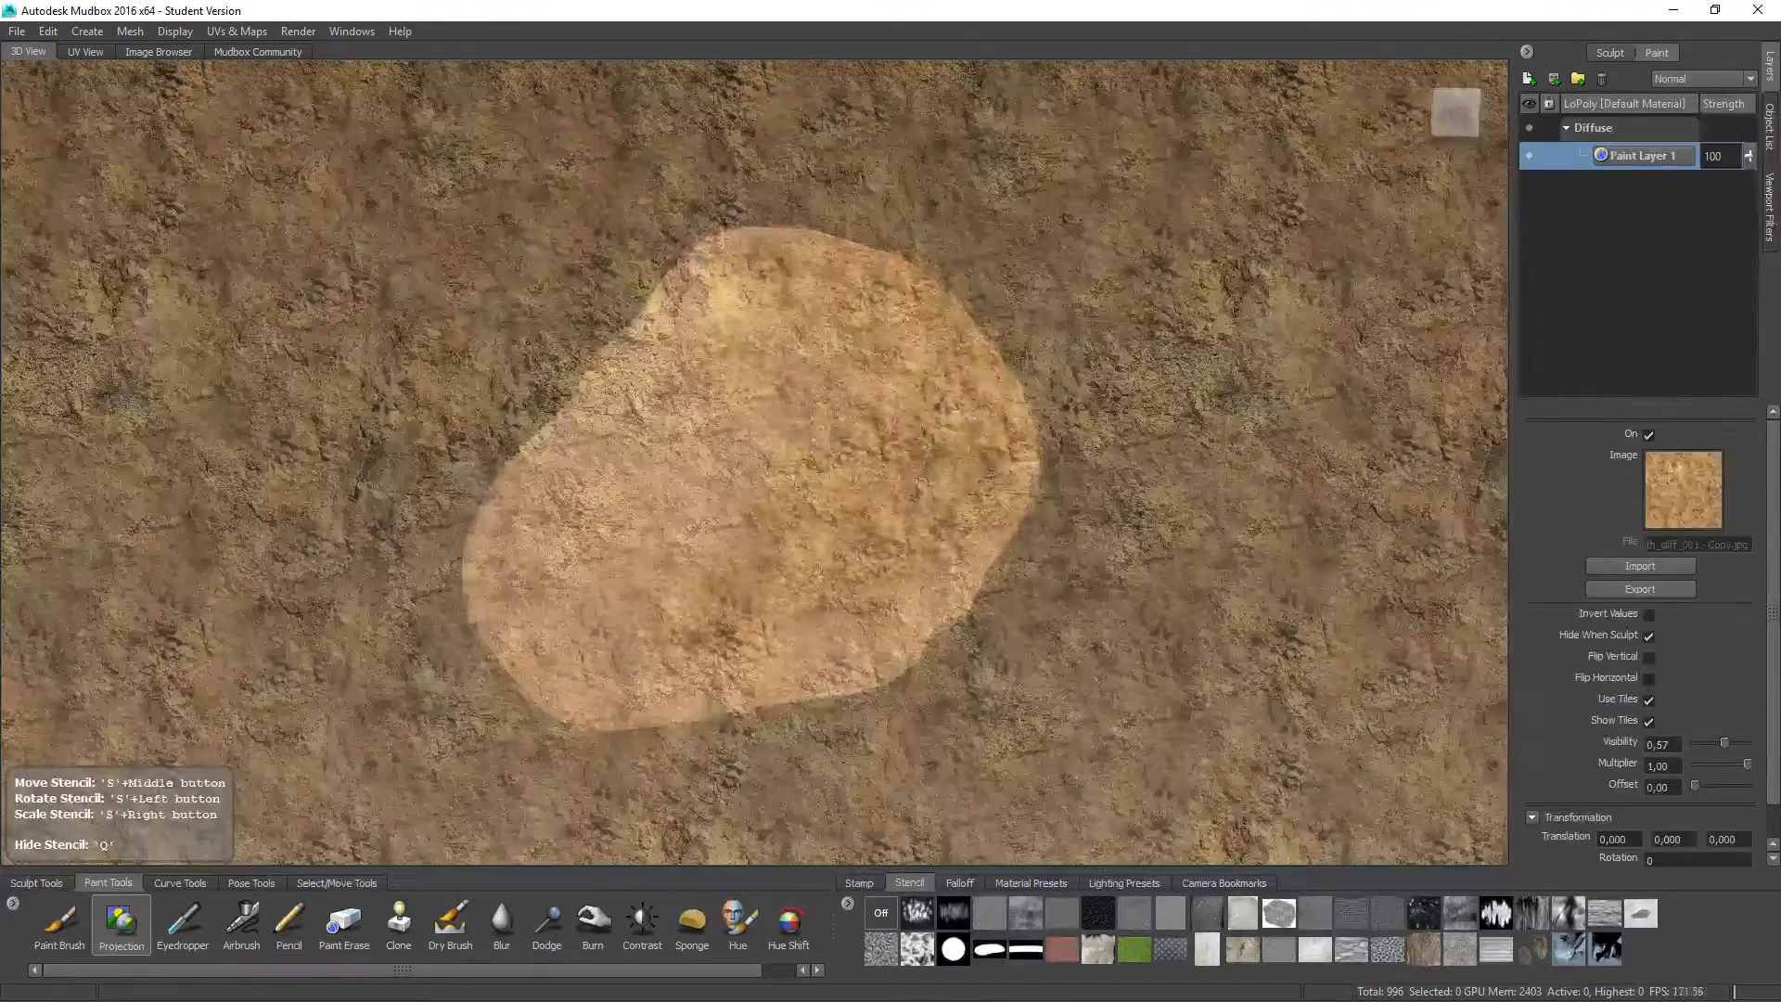
pyautogui.press('q')
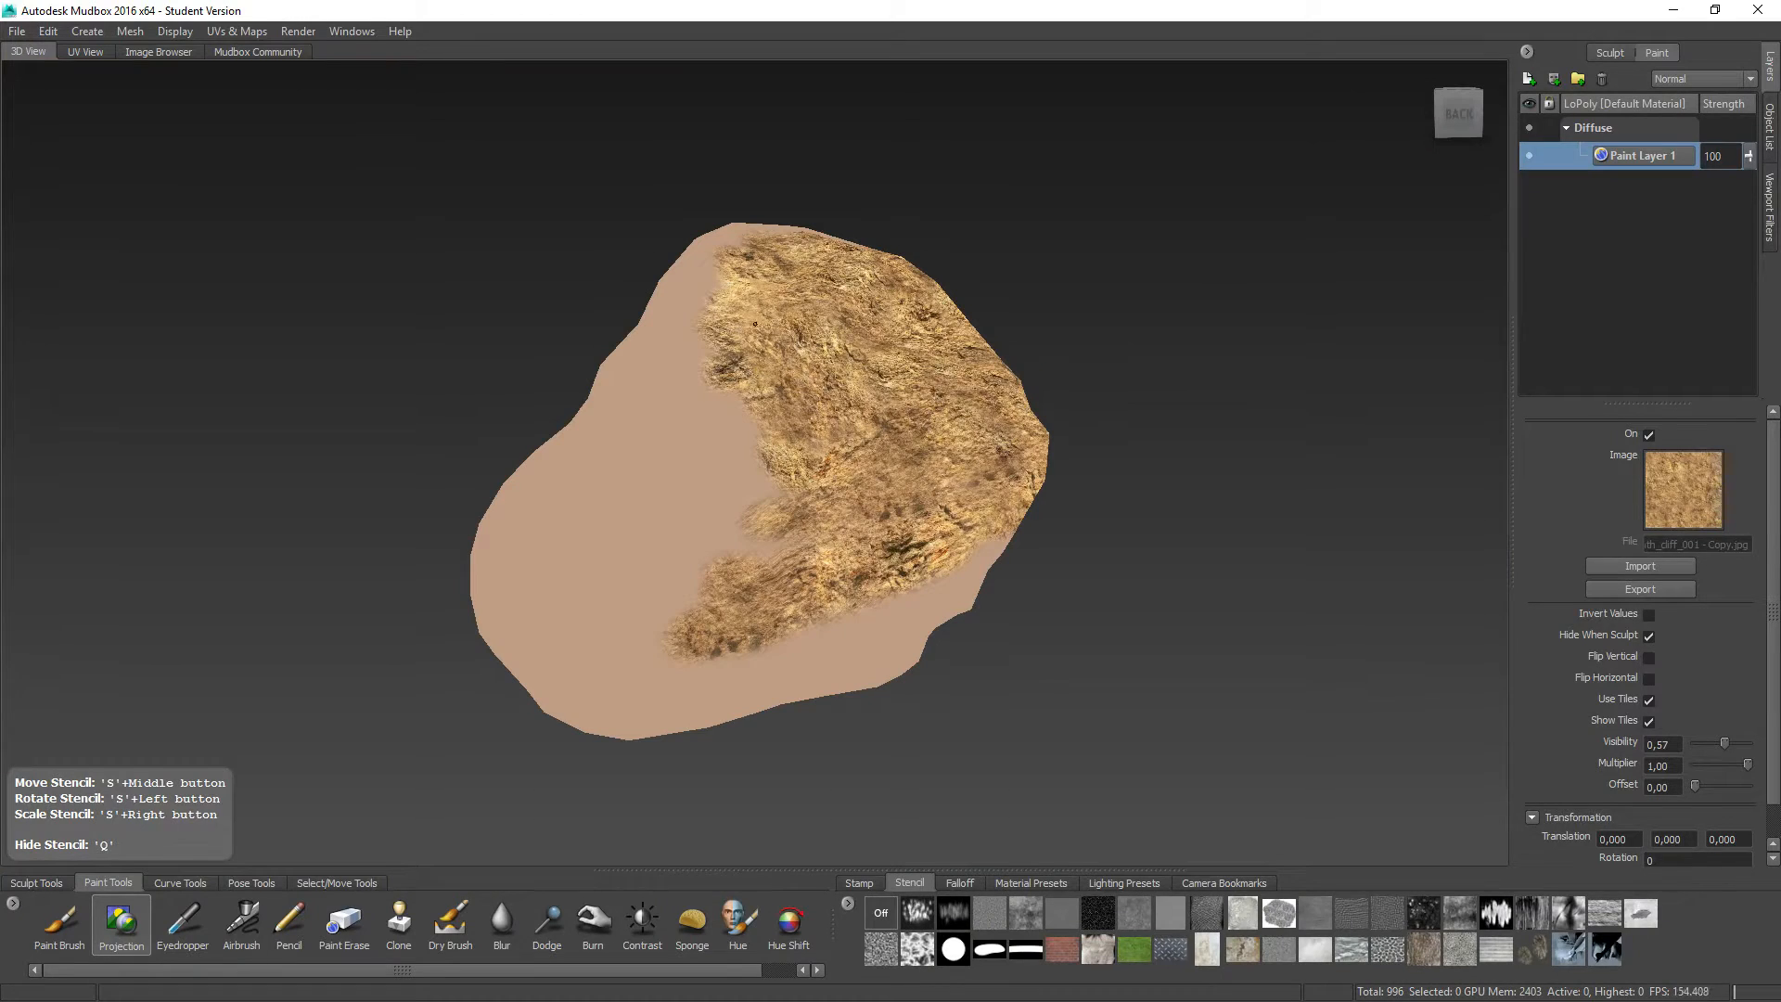
pyautogui.moveTo(846, 417); pyautogui.dragTo(859, 350)
pyautogui.moveTo(777, 420)
pyautogui.mouseDown()
pyautogui.moveTo(751, 543)
pyautogui.moveTo(890, 580)
pyautogui.moveTo(631, 617)
pyautogui.moveTo(679, 644)
pyautogui.moveTo(524, 598)
pyautogui.moveTo(729, 558)
pyautogui.mouseUp()
pyautogui.moveTo(738, 349)
pyautogui.mouseDown()
pyautogui.moveTo(686, 306)
pyautogui.moveTo(640, 408)
pyautogui.moveTo(705, 371)
pyautogui.moveTo(653, 503)
pyautogui.mouseUp()
# Step: Cover the stretched texture and bare skin on the boulder's right side with the cliff projection
pyautogui.moveTo(653, 504)
pyautogui.keyDown('alt'); pyautogui.mouseDown()
pyautogui.moveTo(670, 574)
pyautogui.moveTo(654, 553)
pyautogui.moveTo(715, 554)
pyautogui.moveTo(612, 594)
pyautogui.moveTo(617, 520)
pyautogui.moveTo(557, 640)
pyautogui.moveTo(652, 605)
pyautogui.moveTo(728, 536)
pyautogui.moveTo(785, 538)
pyautogui.mouseUp(); pyautogui.keyUp('alt')
pyautogui.moveTo(746, 450); pyautogui.dragTo(764, 430)
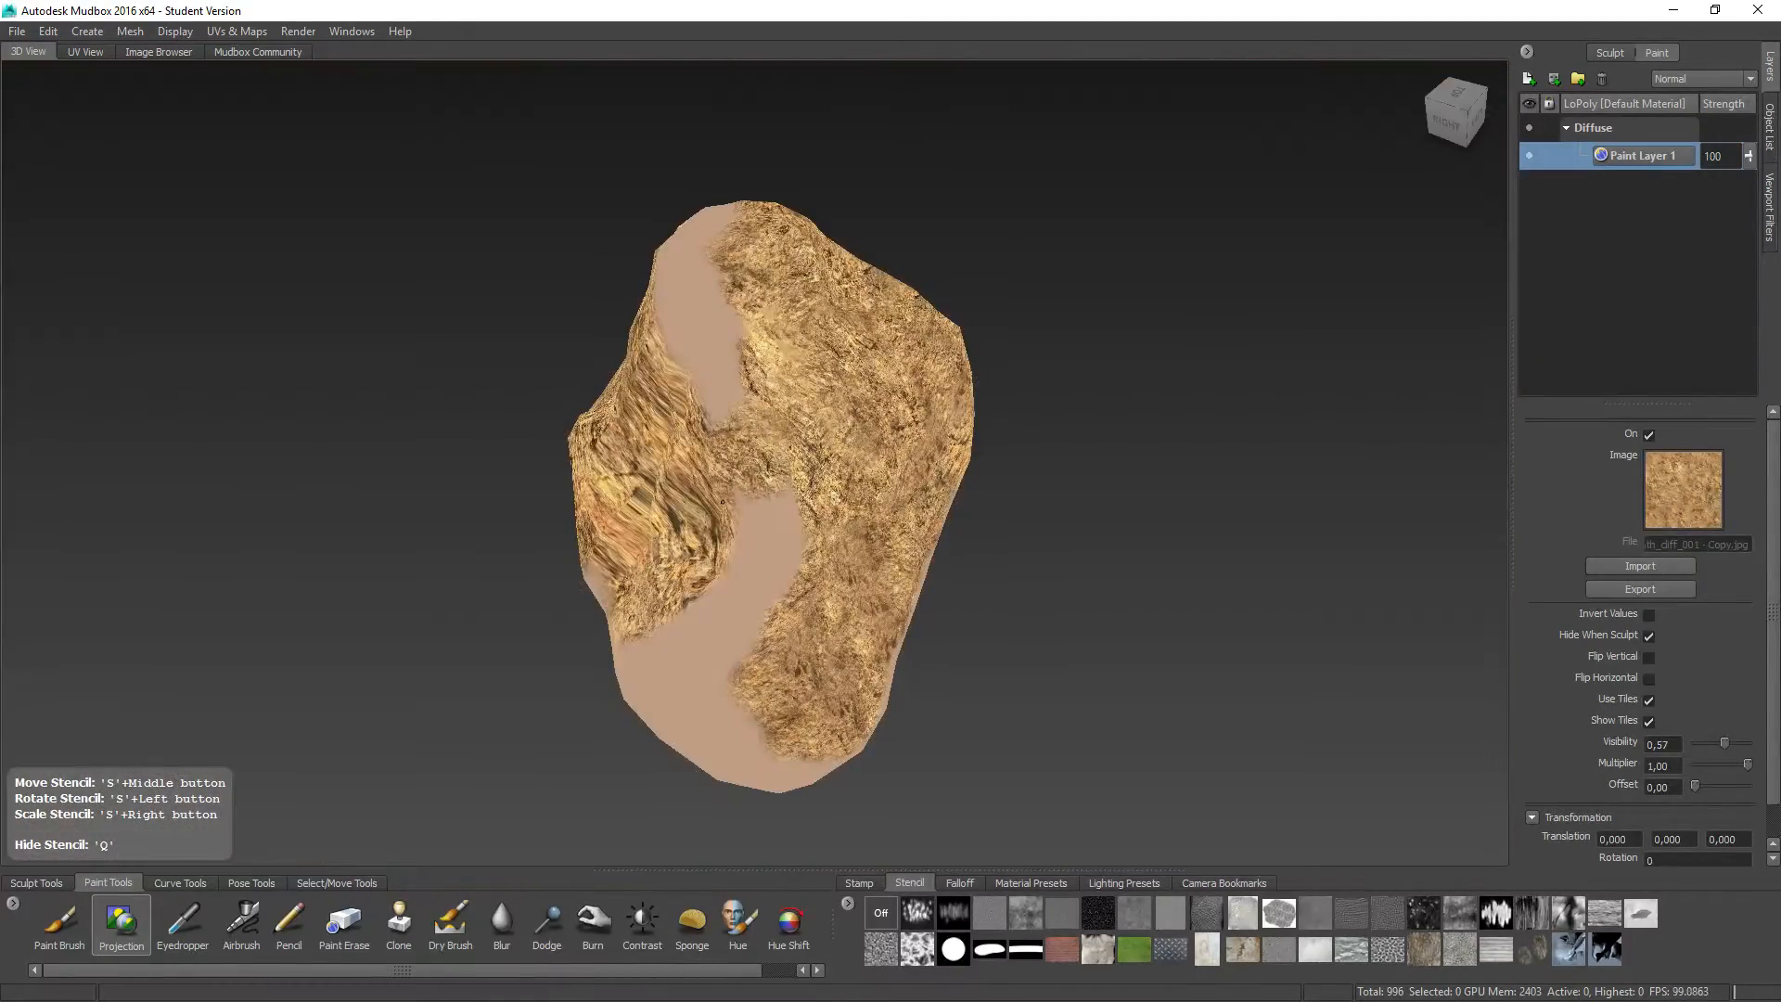
pyautogui.moveTo(723, 501)
pyautogui.mouseDown()
pyautogui.moveTo(746, 520)
pyautogui.moveTo(787, 472)
pyautogui.mouseUp()
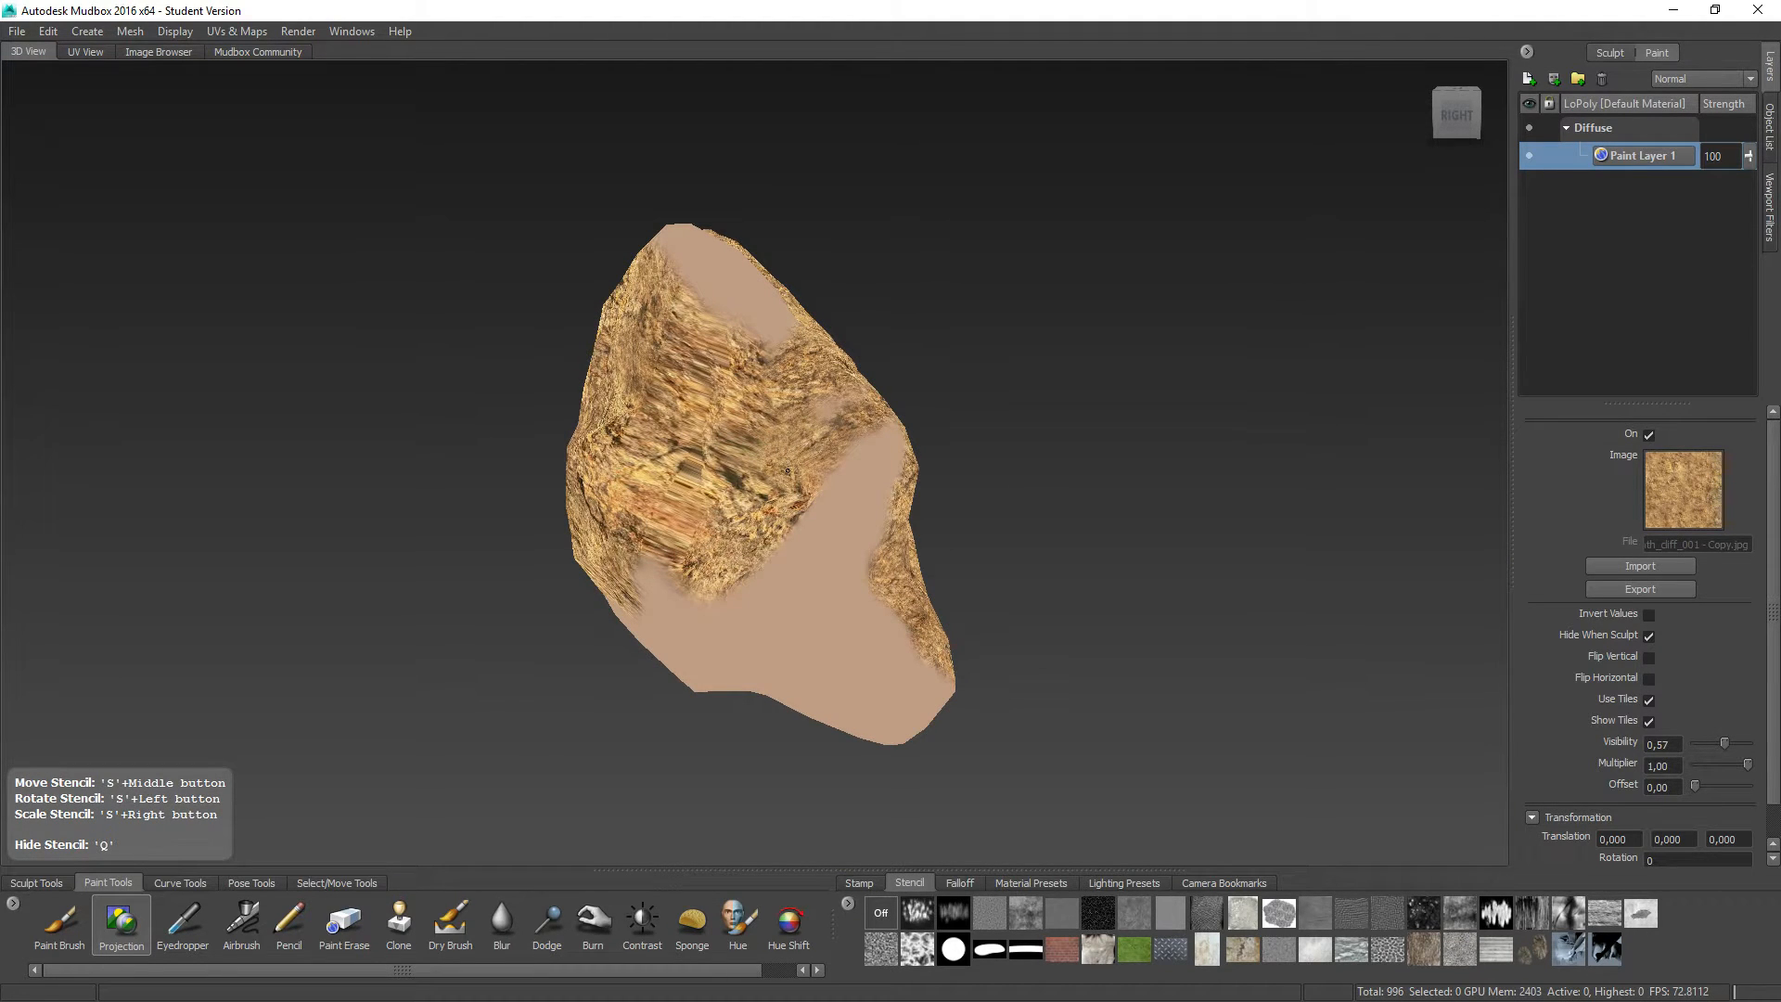
pyautogui.moveTo(769, 457)
pyautogui.mouseDown()
pyautogui.moveTo(737, 455)
pyautogui.moveTo(686, 385)
pyautogui.moveTo(700, 338)
pyautogui.moveTo(697, 466)
pyautogui.moveTo(654, 538)
pyautogui.moveTo(667, 582)
pyautogui.moveTo(779, 561)
pyautogui.moveTo(835, 513)
pyautogui.moveTo(793, 520)
pyautogui.moveTo(761, 426)
pyautogui.moveTo(814, 380)
pyautogui.moveTo(738, 342)
pyautogui.moveTo(788, 446)
pyautogui.moveTo(821, 436)
pyautogui.moveTo(843, 469)
pyautogui.moveTo(783, 571)
pyautogui.moveTo(797, 661)
pyautogui.mouseUp()
pyautogui.moveTo(754, 542)
pyautogui.mouseDown()
pyautogui.moveTo(784, 483)
pyautogui.moveTo(703, 513)
pyautogui.moveTo(649, 505)
pyautogui.mouseUp()
# Step: Work the cliff projection around the boulder's lower edge from several angles, blending the sides into the bare underside
pyautogui.moveTo(649, 505)
pyautogui.keyDown('alt'); pyautogui.mouseDown()
pyautogui.moveTo(733, 501)
pyautogui.moveTo(747, 468)
pyautogui.moveTo(686, 478)
pyautogui.moveTo(882, 528)
pyautogui.moveTo(728, 561)
pyautogui.moveTo(668, 519)
pyautogui.moveTo(679, 482)
pyautogui.moveTo(680, 512)
pyautogui.moveTo(663, 468)
pyautogui.moveTo(688, 460)
pyautogui.mouseUp(); pyautogui.keyUp('alt')
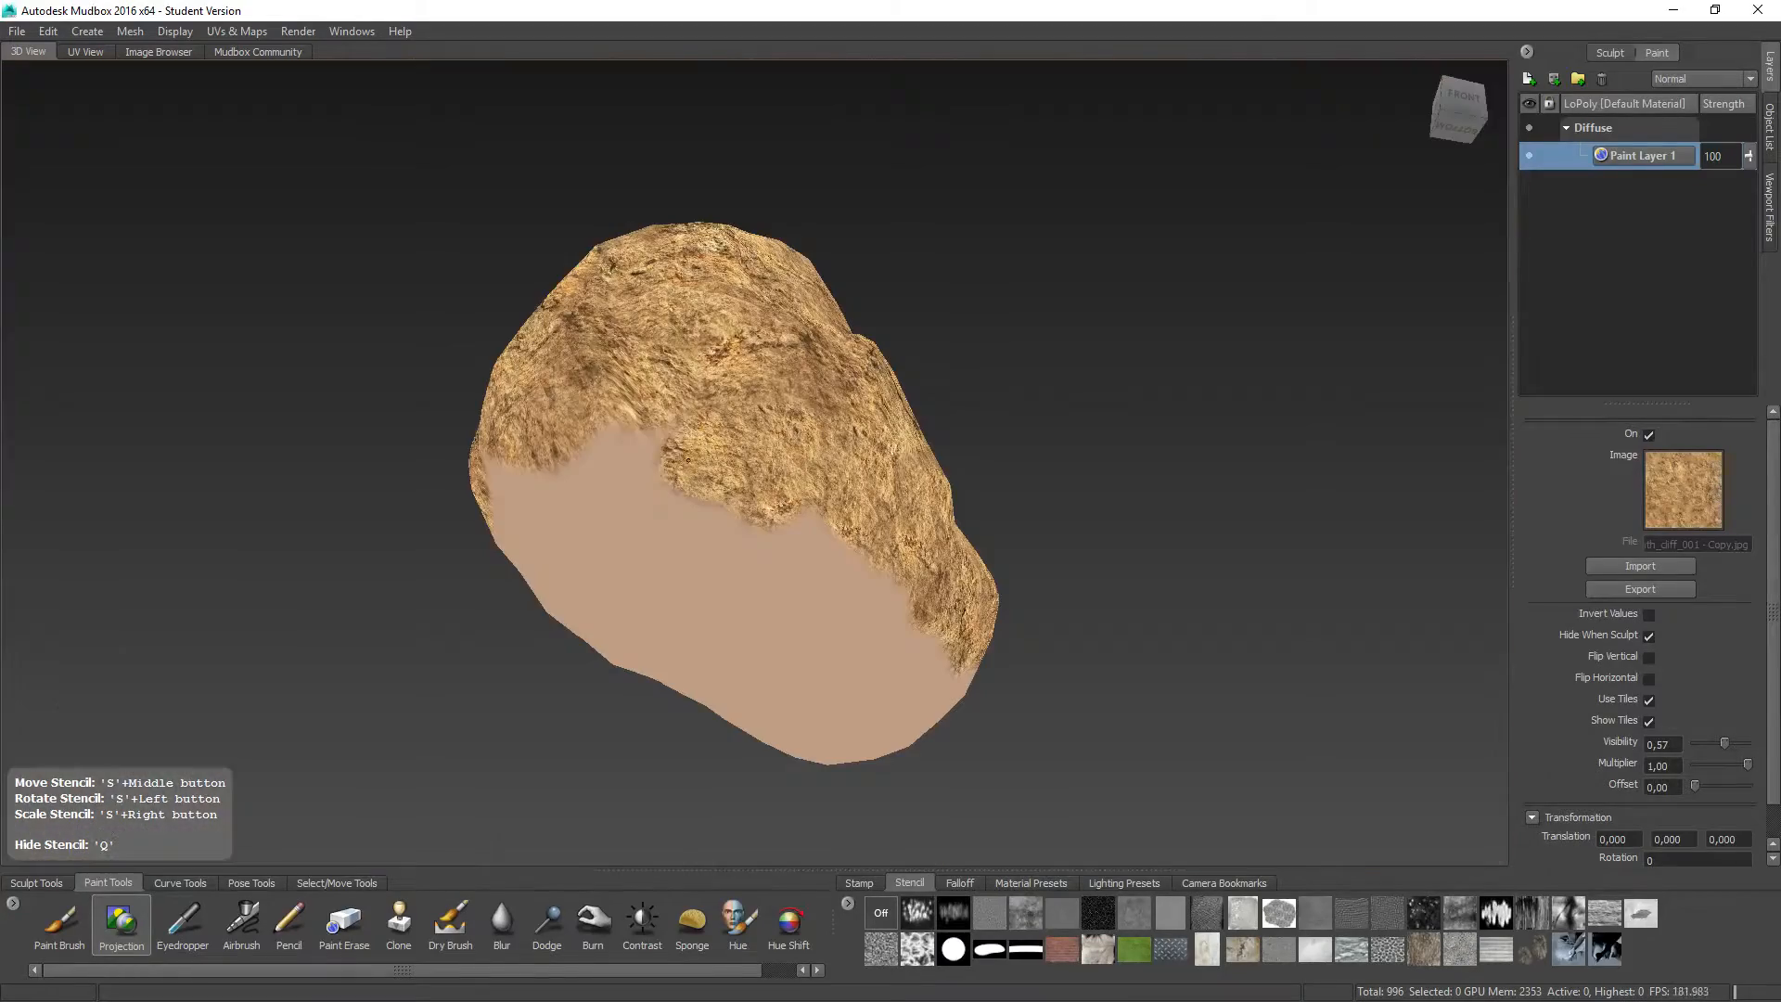
pyautogui.moveTo(644, 344); pyautogui.dragTo(653, 349)
pyautogui.moveTo(598, 408)
pyautogui.keyDown('alt'); pyautogui.mouseDown()
pyautogui.moveTo(685, 394)
pyautogui.moveTo(696, 409)
pyautogui.mouseUp(); pyautogui.keyUp('alt')
pyautogui.moveTo(606, 478)
pyautogui.mouseDown()
pyautogui.moveTo(556, 385)
pyautogui.moveTo(599, 418)
pyautogui.mouseUp()
pyautogui.keyDown('alt'); pyautogui.moveTo(598, 418); pyautogui.dragTo(684, 422); pyautogui.keyUp('alt')
pyautogui.moveTo(685, 422); pyautogui.dragTo(594, 452)
pyautogui.keyDown('alt'); pyautogui.moveTo(596, 440); pyautogui.dragTo(723, 452); pyautogui.keyUp('alt')
pyautogui.moveTo(724, 455)
pyautogui.mouseDown()
pyautogui.moveTo(735, 428)
pyautogui.moveTo(832, 437)
pyautogui.moveTo(907, 501)
pyautogui.mouseUp()
pyautogui.moveTo(913, 519); pyautogui.dragTo(920, 545)
pyautogui.keyDown('alt'); pyautogui.moveTo(914, 528); pyautogui.dragTo(830, 425); pyautogui.keyUp('alt')
pyautogui.moveTo(829, 426)
pyautogui.mouseDown()
pyautogui.moveTo(742, 393)
pyautogui.moveTo(824, 404)
pyautogui.moveTo(820, 379)
pyautogui.mouseUp()
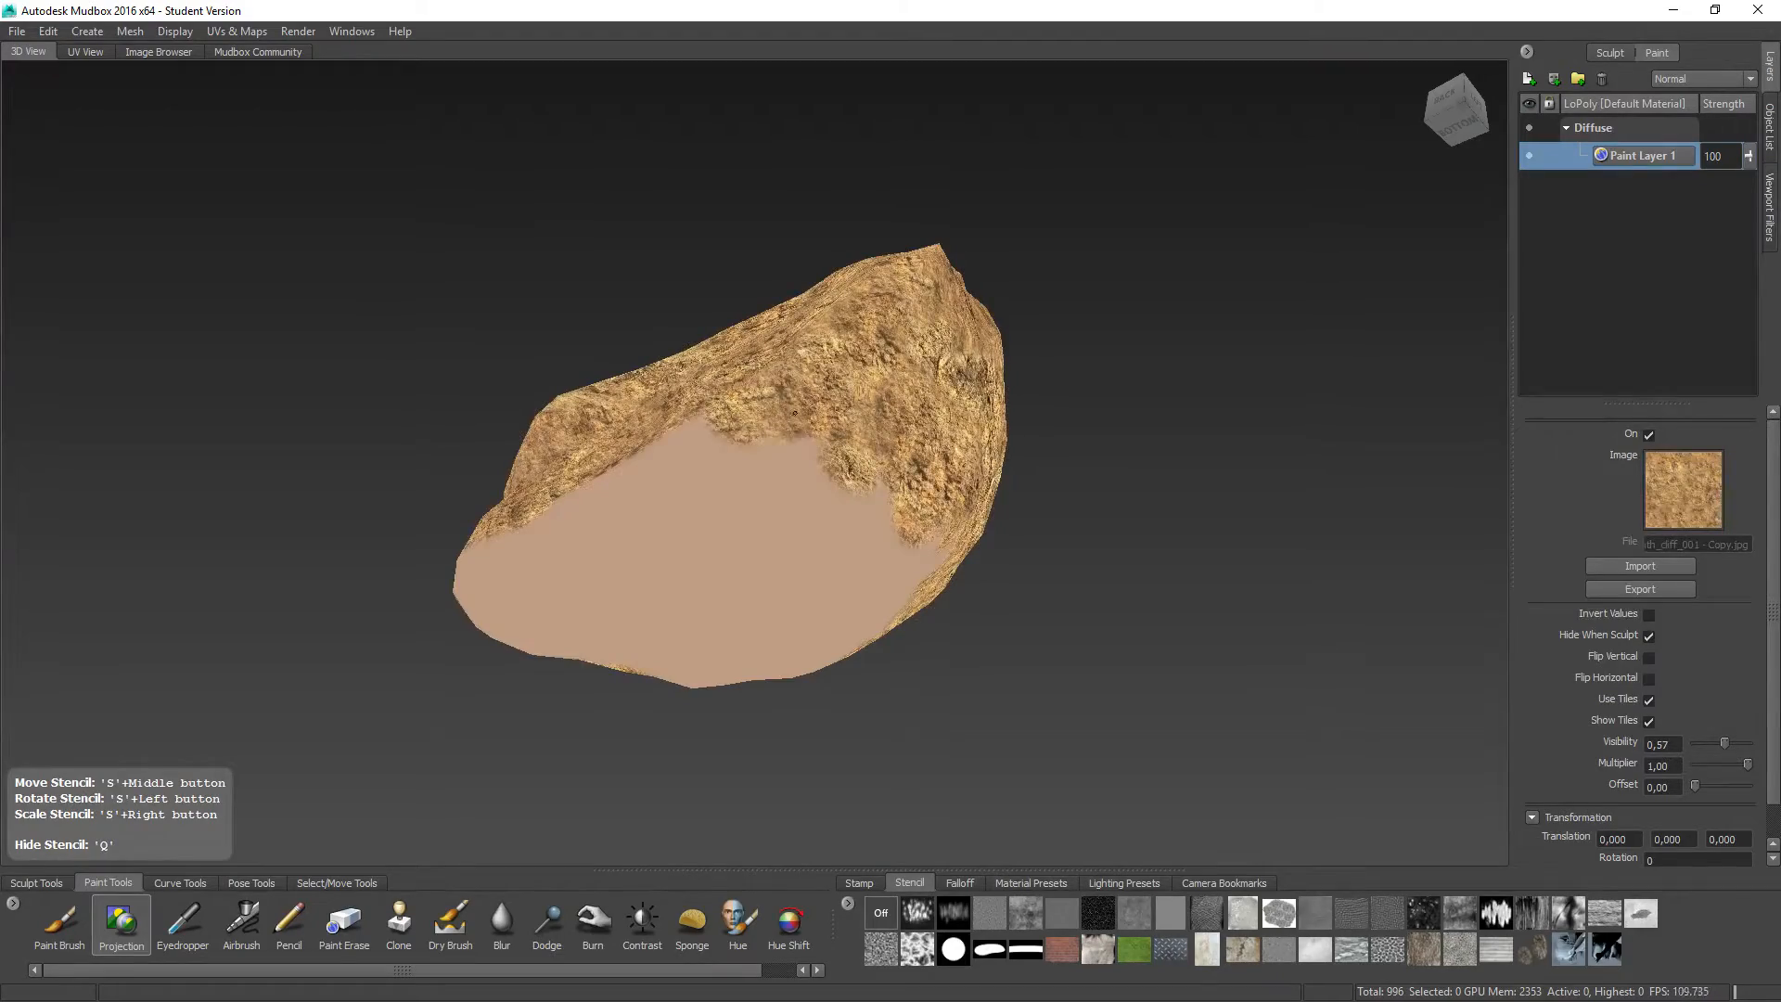
# Step: Extend the projected cliff texture from the boulder's lower back edge inward onto the underside
pyautogui.moveTo(716, 428); pyautogui.dragTo(709, 434)
pyautogui.keyDown('alt'); pyautogui.moveTo(709, 432); pyautogui.dragTo(788, 471); pyautogui.keyUp('alt')
pyautogui.moveTo(788, 471); pyautogui.dragTo(787, 474)
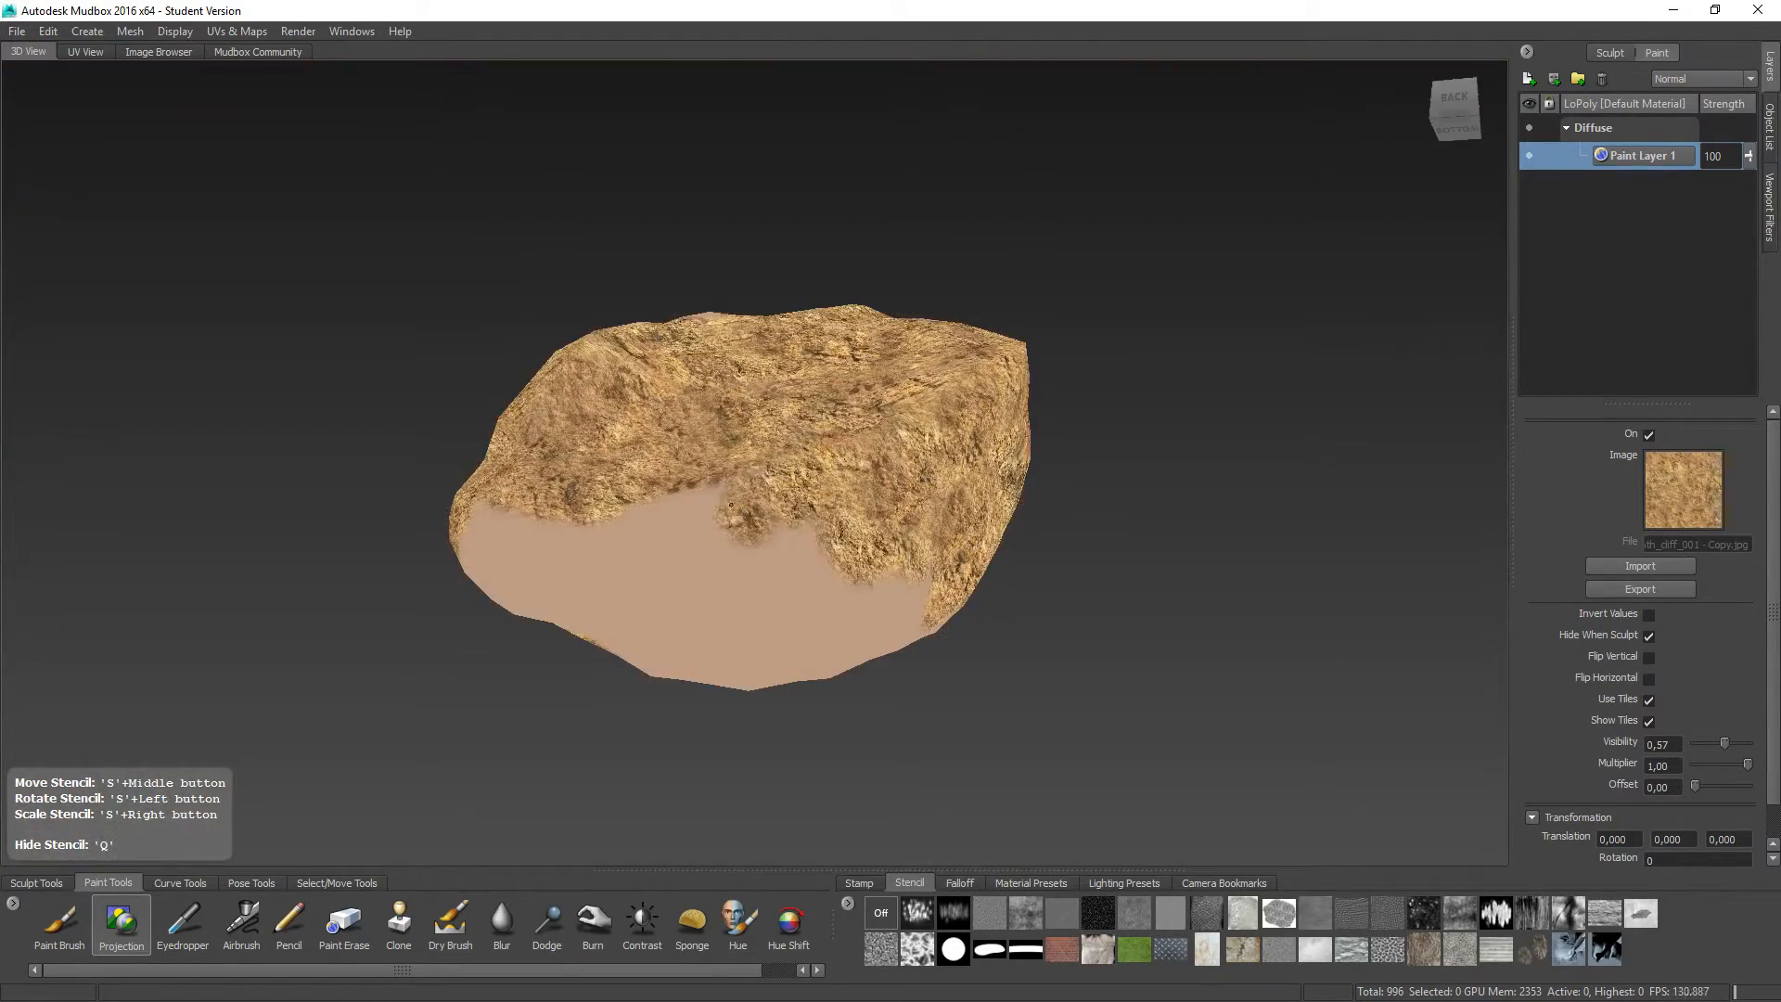
pyautogui.moveTo(682, 503)
pyautogui.mouseDown()
pyautogui.moveTo(649, 528)
pyautogui.moveTo(743, 511)
pyautogui.mouseUp()
pyautogui.moveTo(744, 510); pyautogui.dragTo(757, 509)
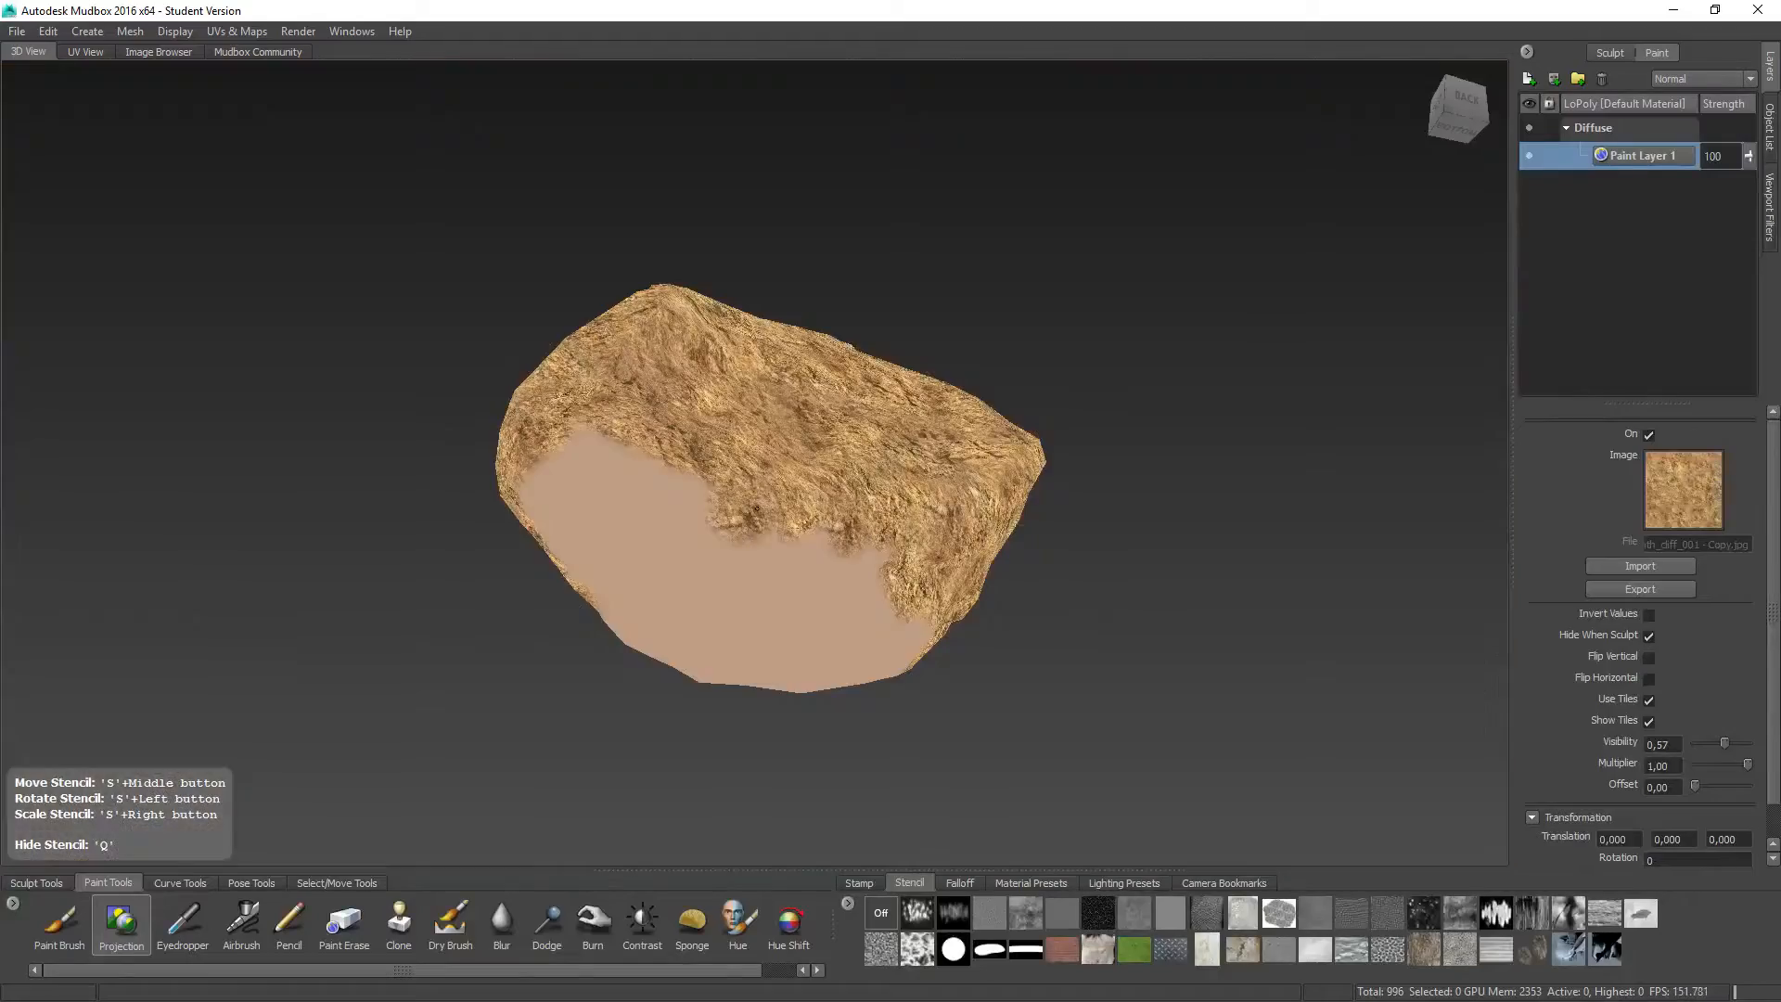
pyautogui.moveTo(574, 447); pyautogui.dragTo(564, 449)
pyautogui.moveTo(566, 446)
pyautogui.keyDown('alt'); pyautogui.mouseDown()
pyautogui.moveTo(720, 371)
pyautogui.moveTo(709, 336)
pyautogui.moveTo(645, 399)
pyautogui.mouseUp(); pyautogui.keyUp('alt')
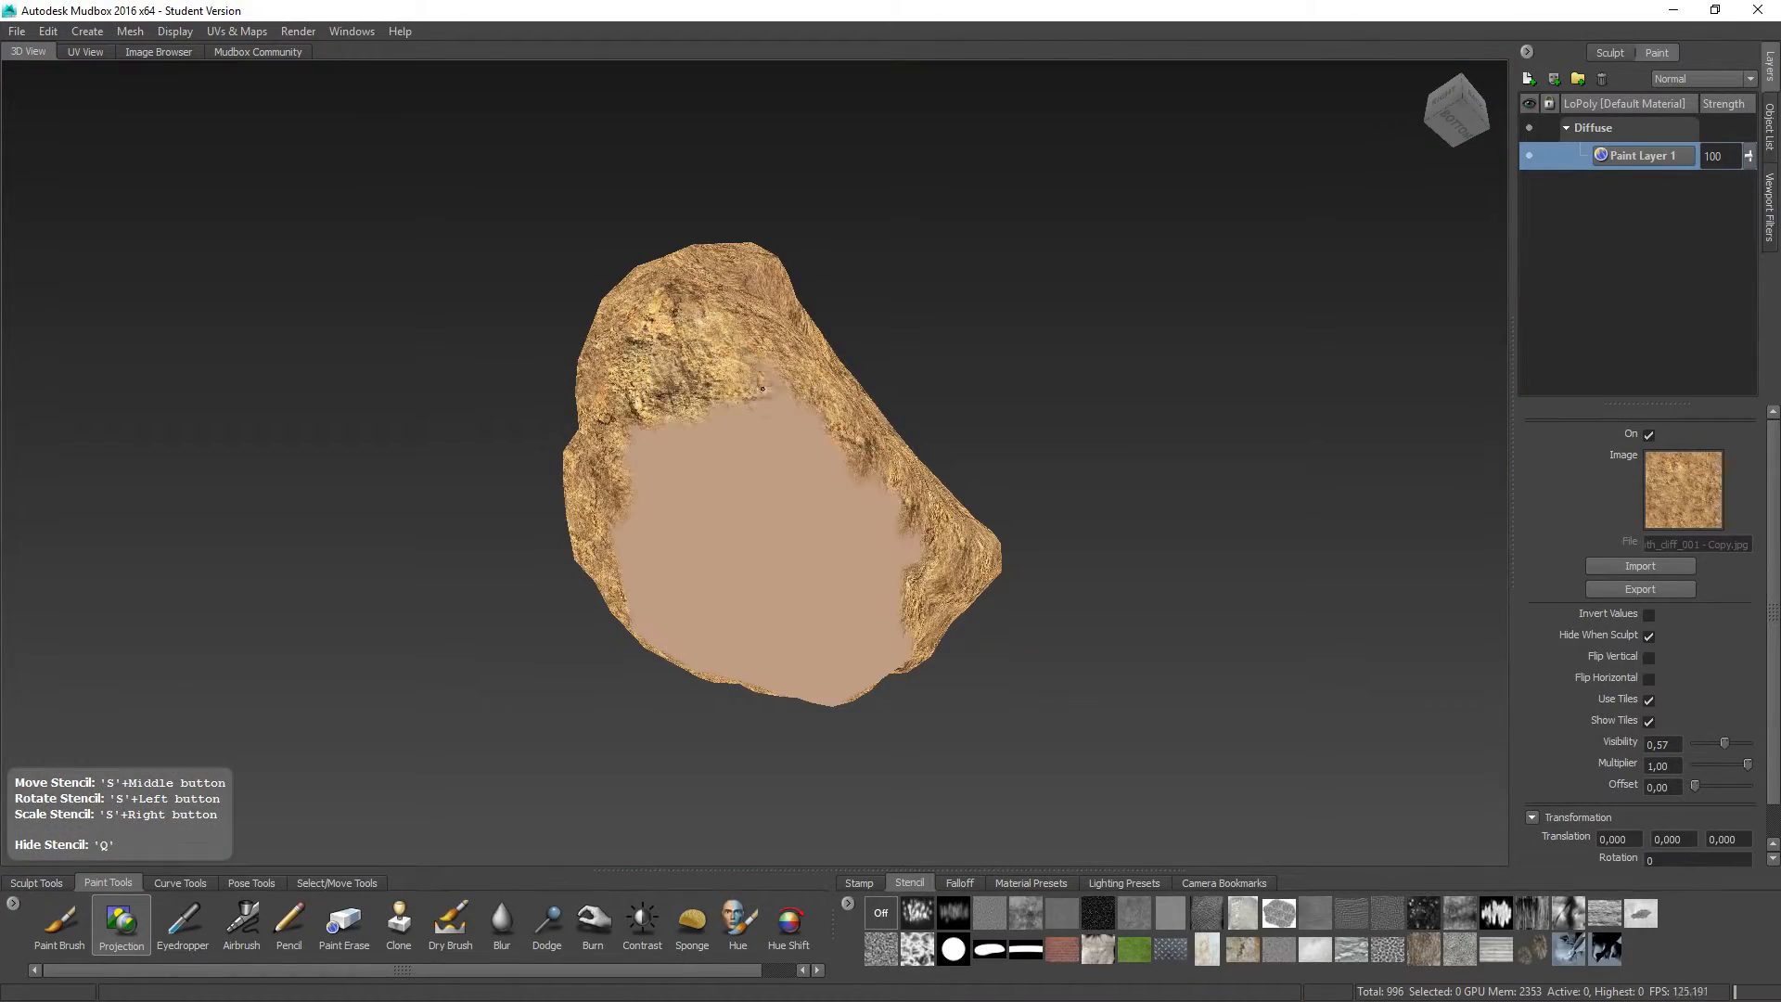
pyautogui.moveTo(744, 425); pyautogui.dragTo(749, 448)
# Step: Projection-paint the cliff stencil across the large bare centre of the boulder's underside
pyautogui.press('q')
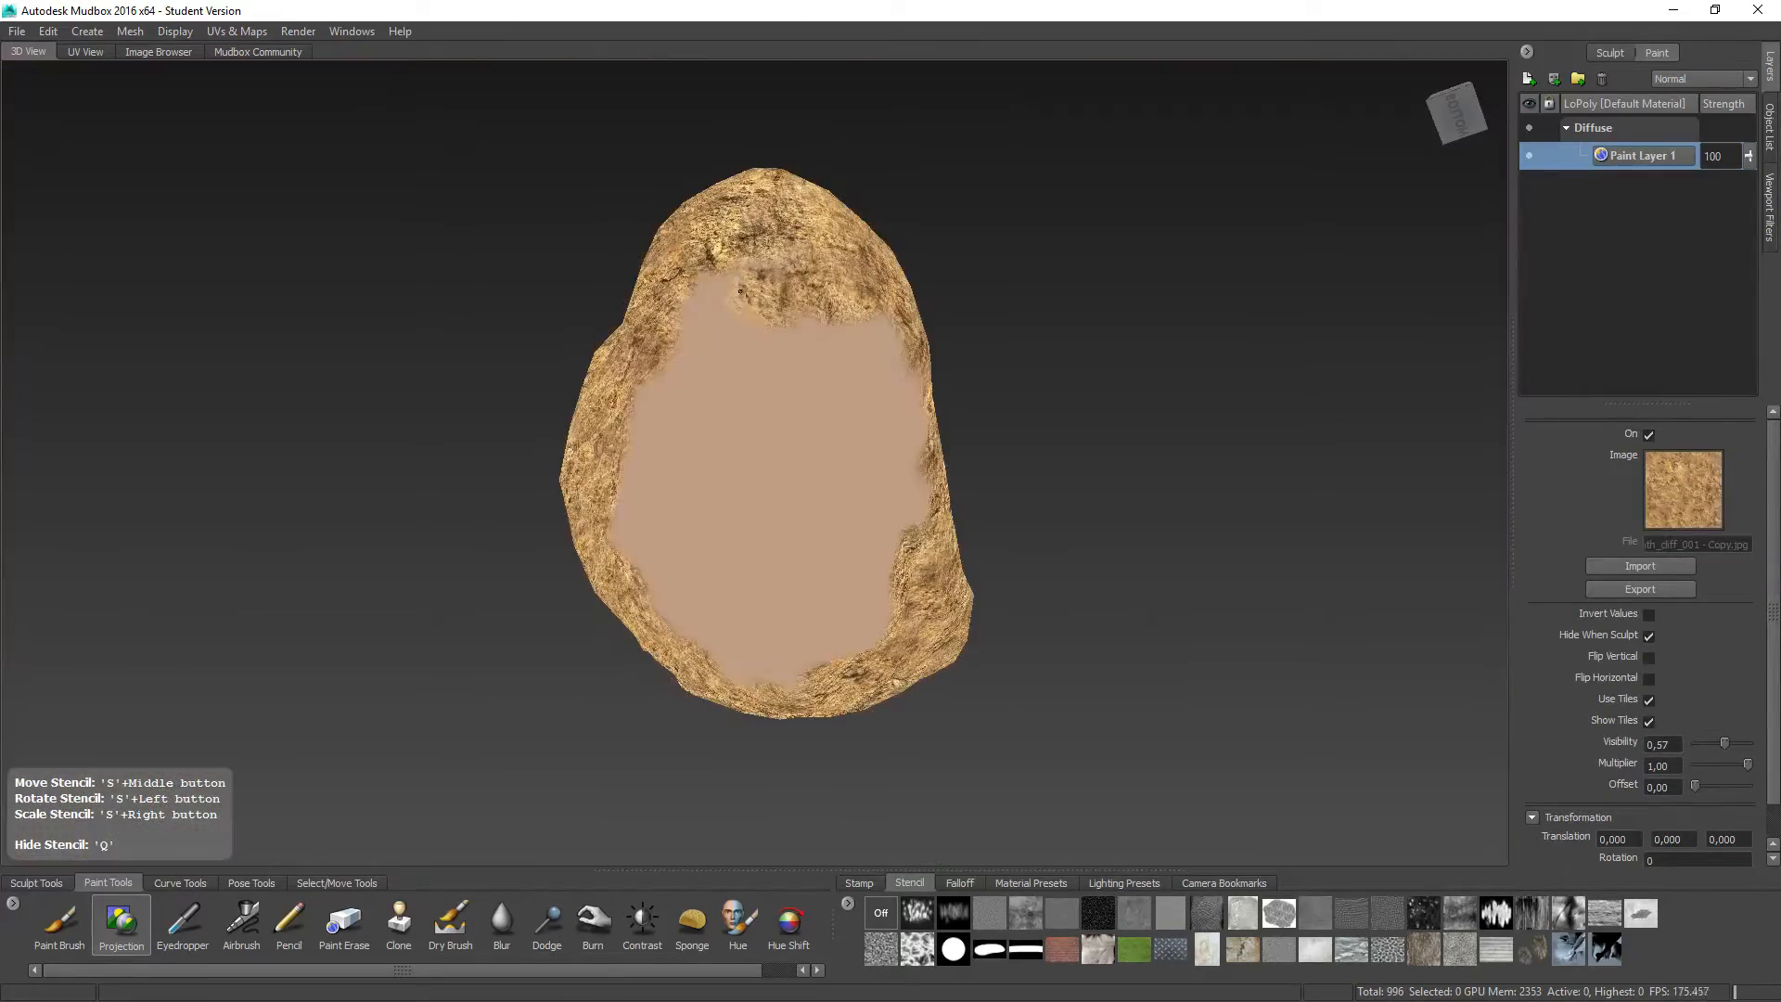
pyautogui.moveTo(667, 392)
pyautogui.mouseDown()
pyautogui.moveTo(816, 324)
pyautogui.moveTo(891, 345)
pyautogui.mouseUp()
pyautogui.moveTo(796, 375)
pyautogui.mouseDown()
pyautogui.moveTo(723, 406)
pyautogui.moveTo(817, 371)
pyautogui.moveTo(780, 436)
pyautogui.mouseUp()
pyautogui.press('q')
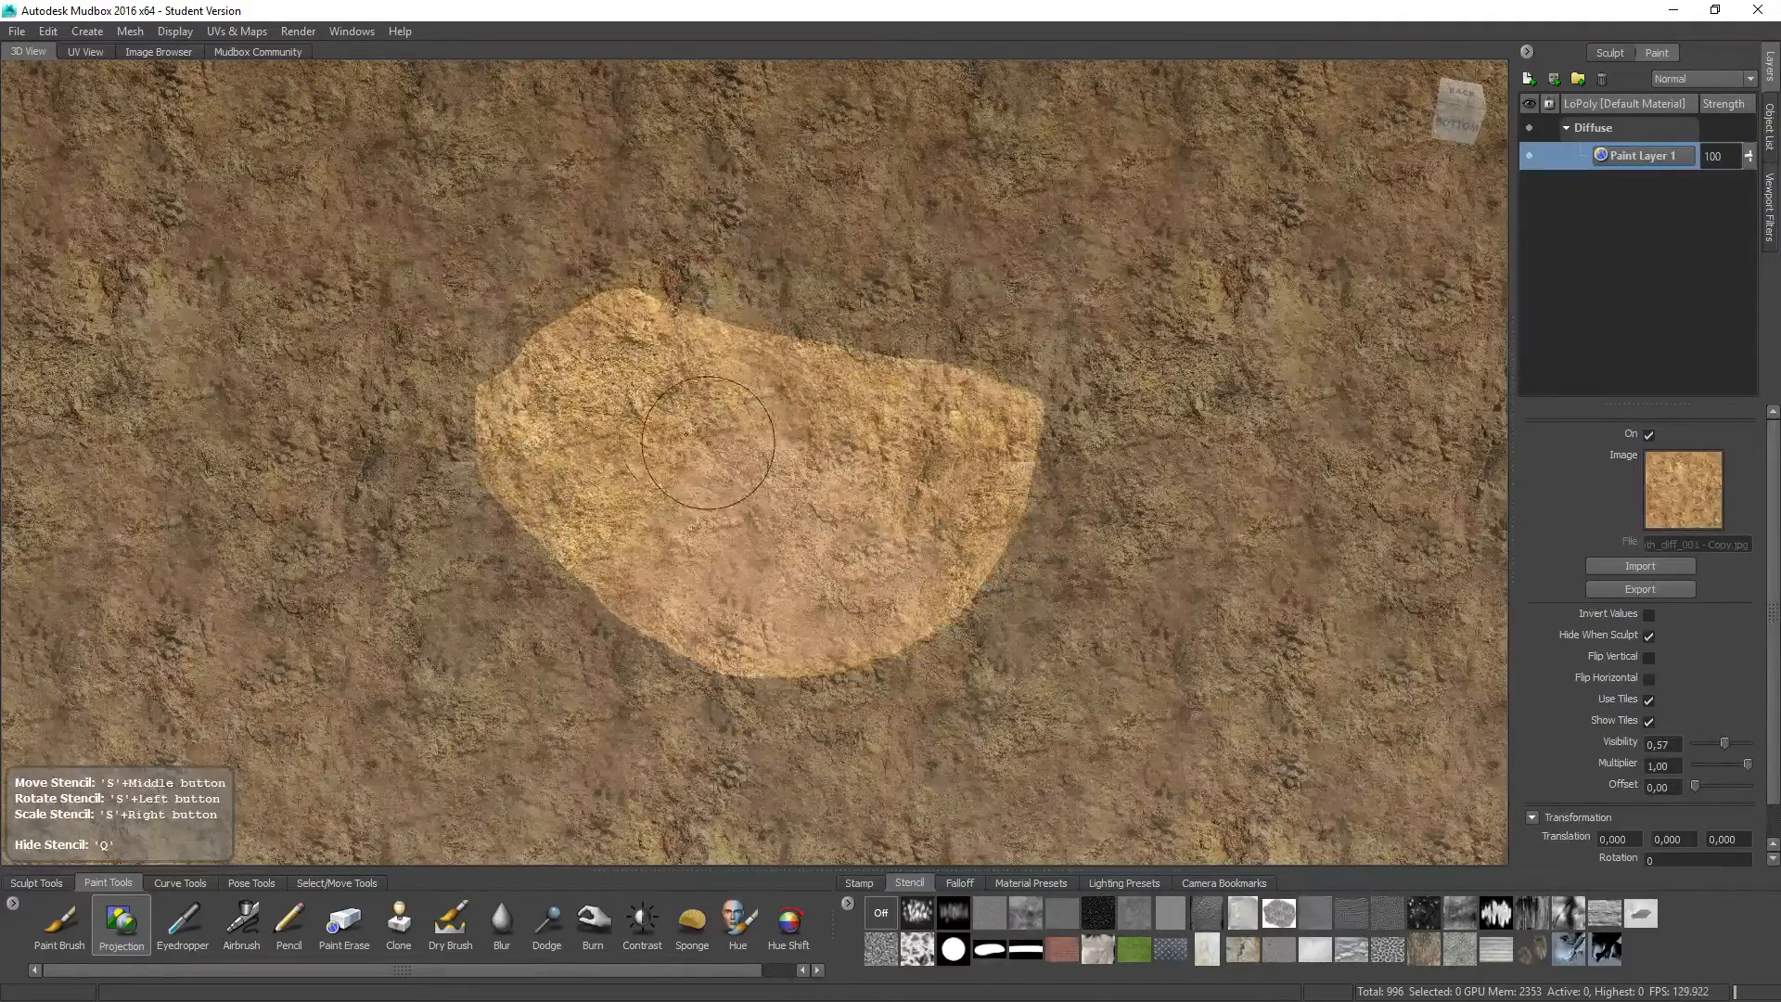
pyautogui.press('q')
pyautogui.moveTo(655, 464)
pyautogui.mouseDown()
pyautogui.moveTo(709, 508)
pyautogui.moveTo(872, 459)
pyautogui.mouseUp()
# Step: Fill the remaining bare patch at the edge of the boulder's underside with the cliff projection
pyautogui.moveTo(710, 516)
pyautogui.keyDown('alt'); pyautogui.mouseDown()
pyautogui.moveTo(650, 445)
pyautogui.moveTo(742, 380)
pyautogui.moveTo(853, 371)
pyautogui.moveTo(937, 426)
pyautogui.moveTo(941, 557)
pyautogui.moveTo(787, 599)
pyautogui.moveTo(821, 604)
pyautogui.moveTo(633, 566)
pyautogui.moveTo(654, 464)
pyautogui.moveTo(868, 389)
pyautogui.mouseUp(); pyautogui.keyUp('alt')
pyautogui.press('q')
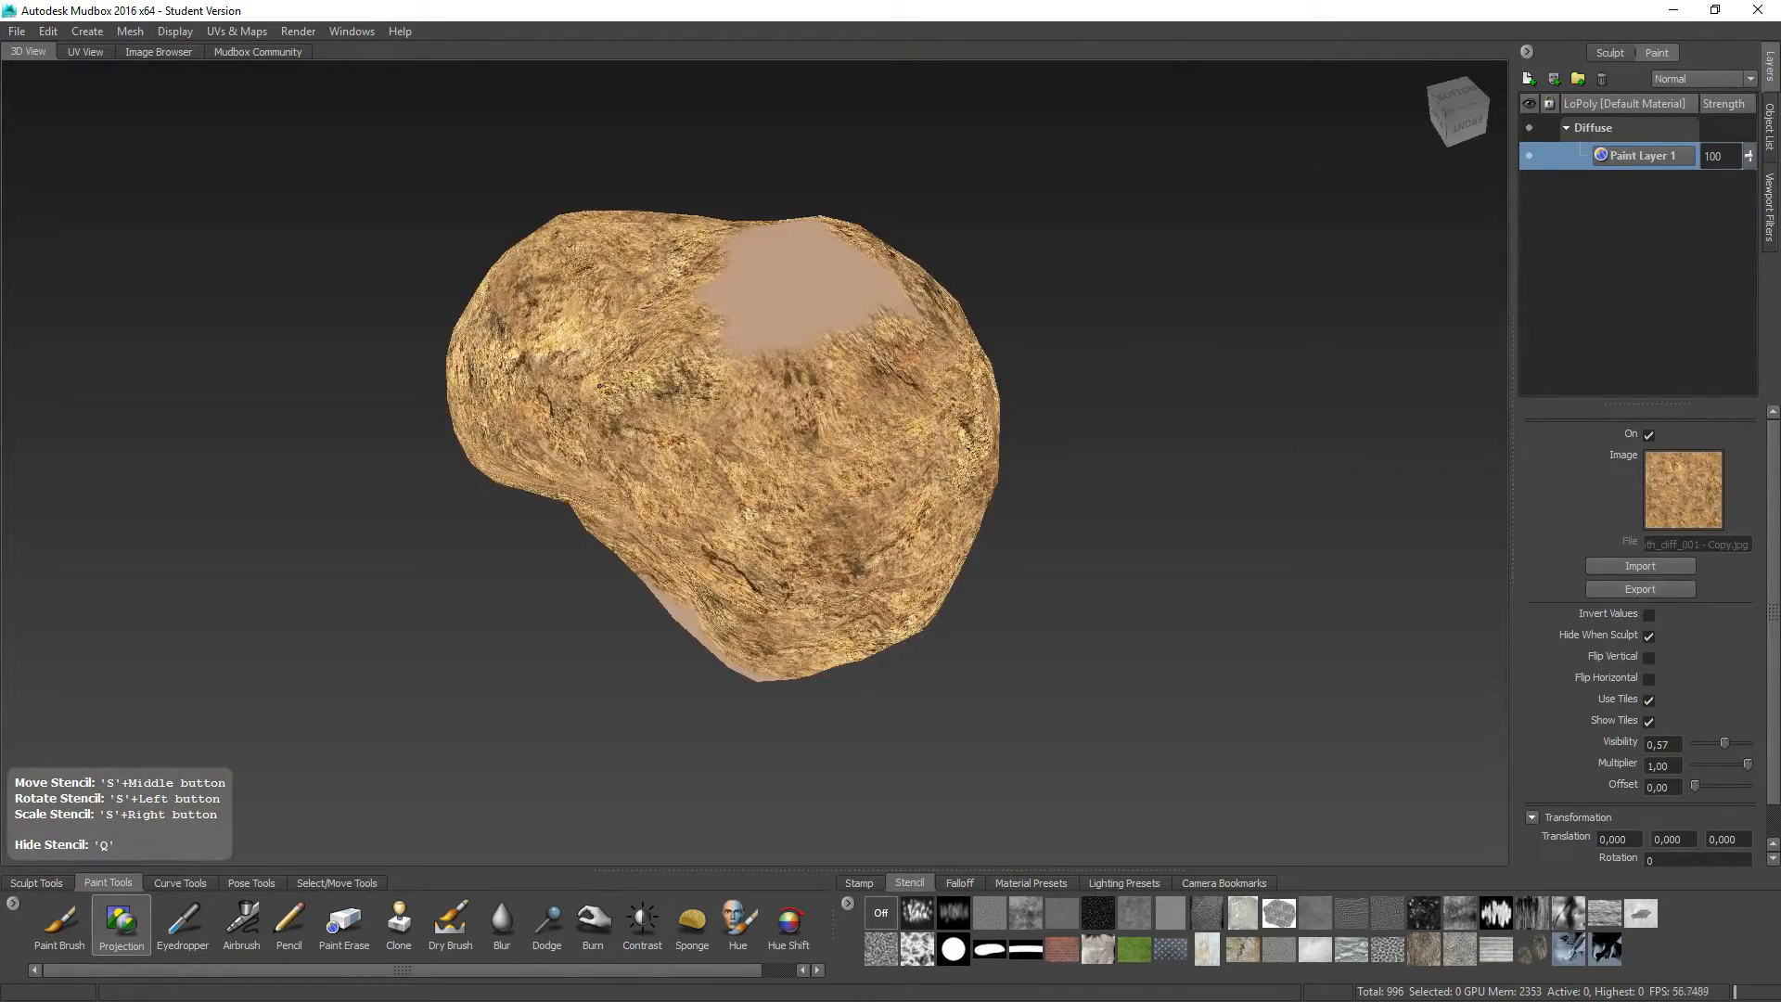
pyautogui.moveTo(710, 362)
pyautogui.mouseDown()
pyautogui.moveTo(779, 352)
pyautogui.moveTo(705, 293)
pyautogui.moveTo(651, 351)
pyautogui.moveTo(789, 375)
pyautogui.moveTo(812, 445)
pyautogui.moveTo(760, 491)
pyautogui.moveTo(686, 445)
pyautogui.moveTo(725, 326)
pyautogui.moveTo(721, 388)
pyautogui.moveTo(721, 315)
pyautogui.mouseUp()
pyautogui.press('q')
pyautogui.press('q')
pyautogui.press('q')
pyautogui.press('q')
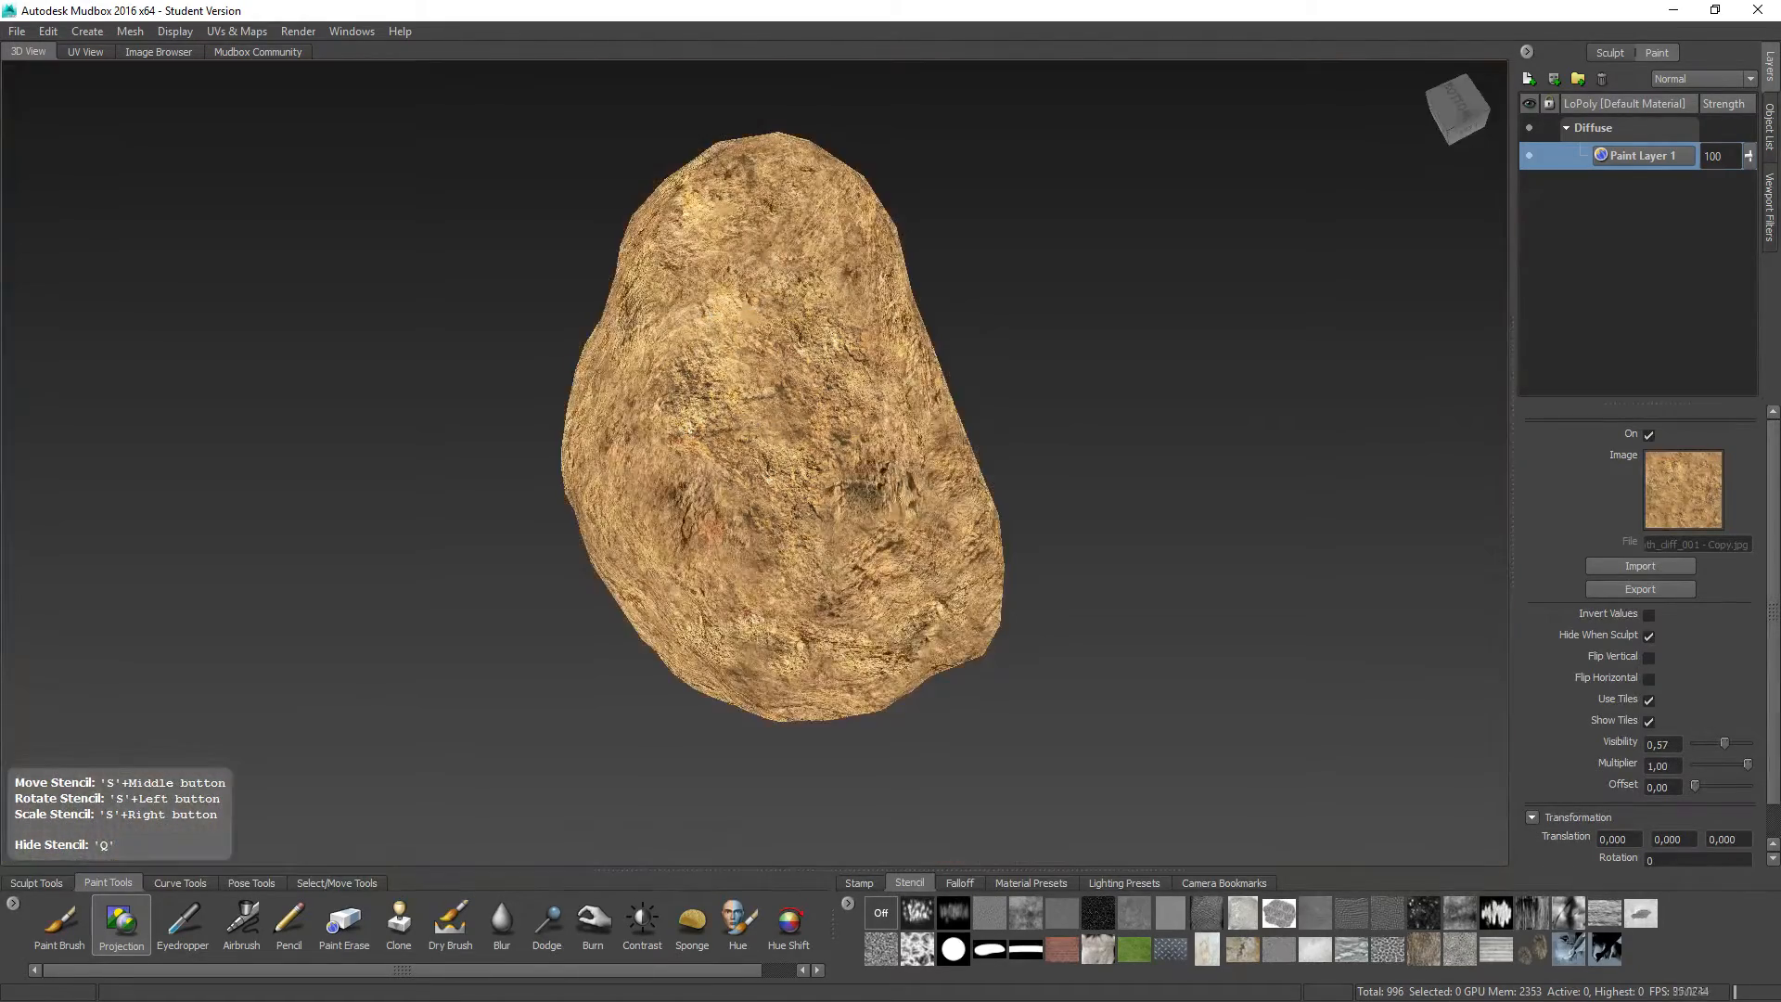
# Step: Projection-paint the bare strip and the small leftover gap on top of the boulder with the cliff stencil
pyautogui.press('q')
pyautogui.press('q')
pyautogui.press('q')
pyautogui.keyDown('alt'); pyautogui.moveTo(594, 278); pyautogui.dragTo(895, 416); pyautogui.keyUp('alt')
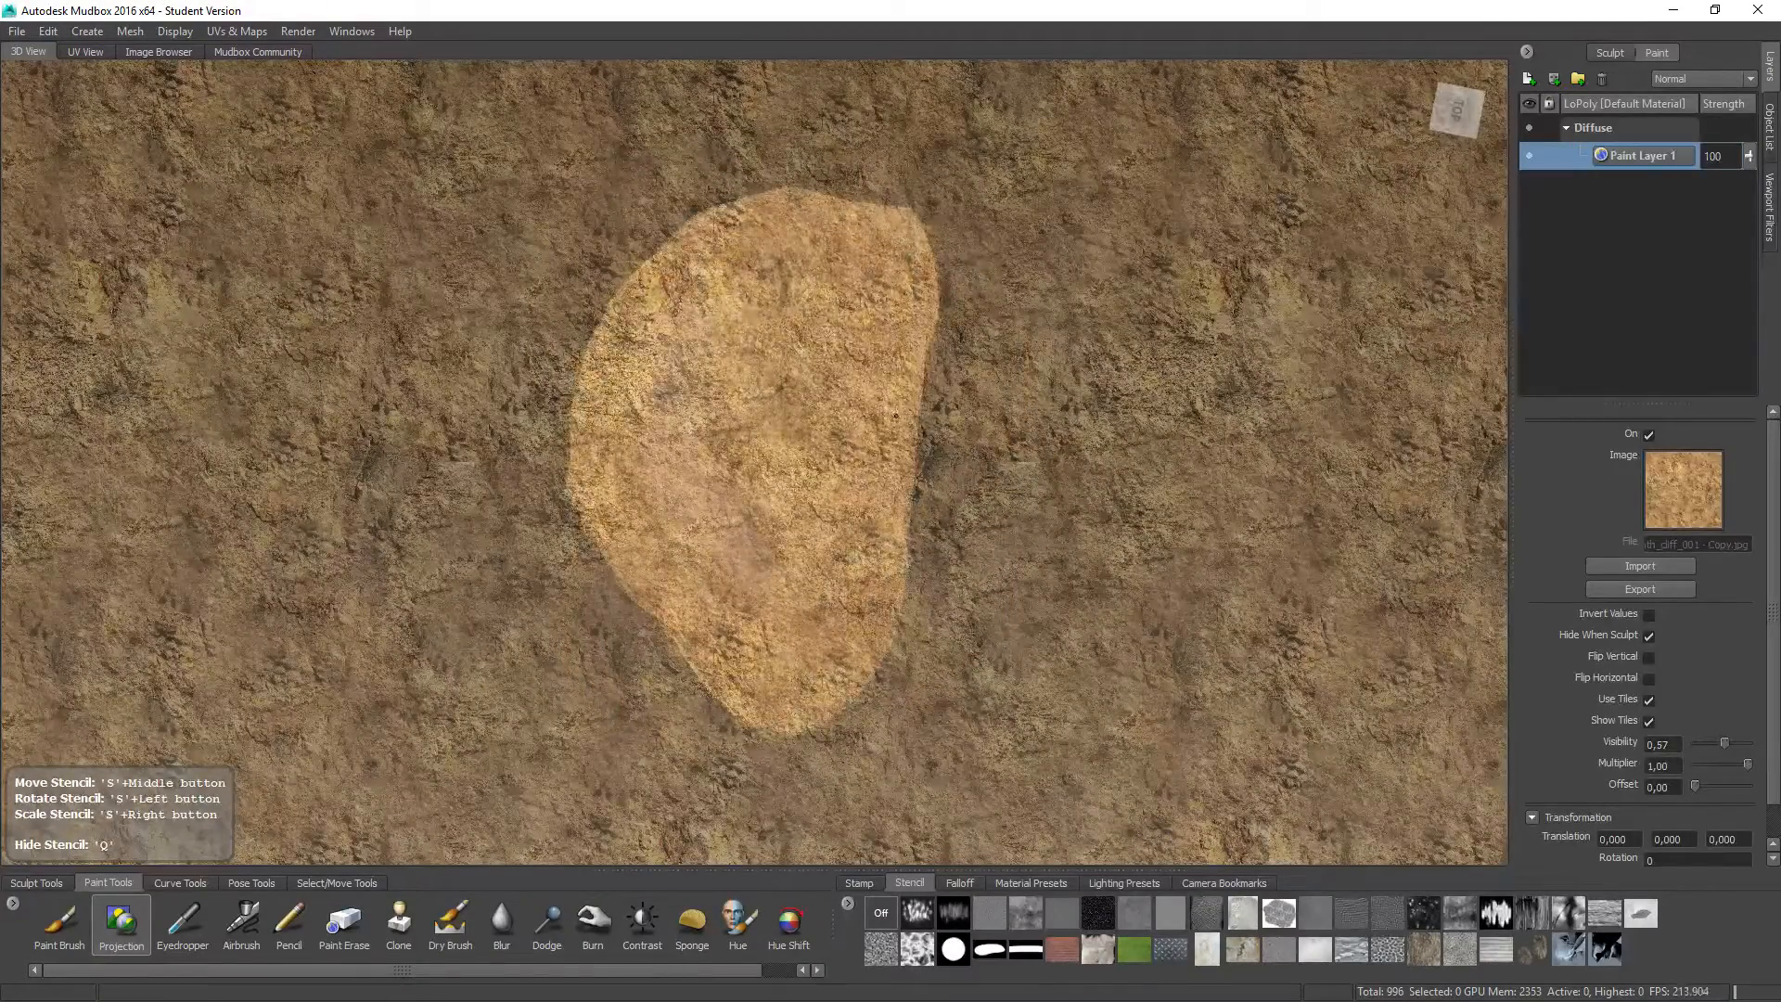
pyautogui.press('q')
pyautogui.moveTo(653, 342)
pyautogui.mouseDown()
pyautogui.moveTo(691, 399)
pyautogui.moveTo(682, 436)
pyautogui.mouseUp()
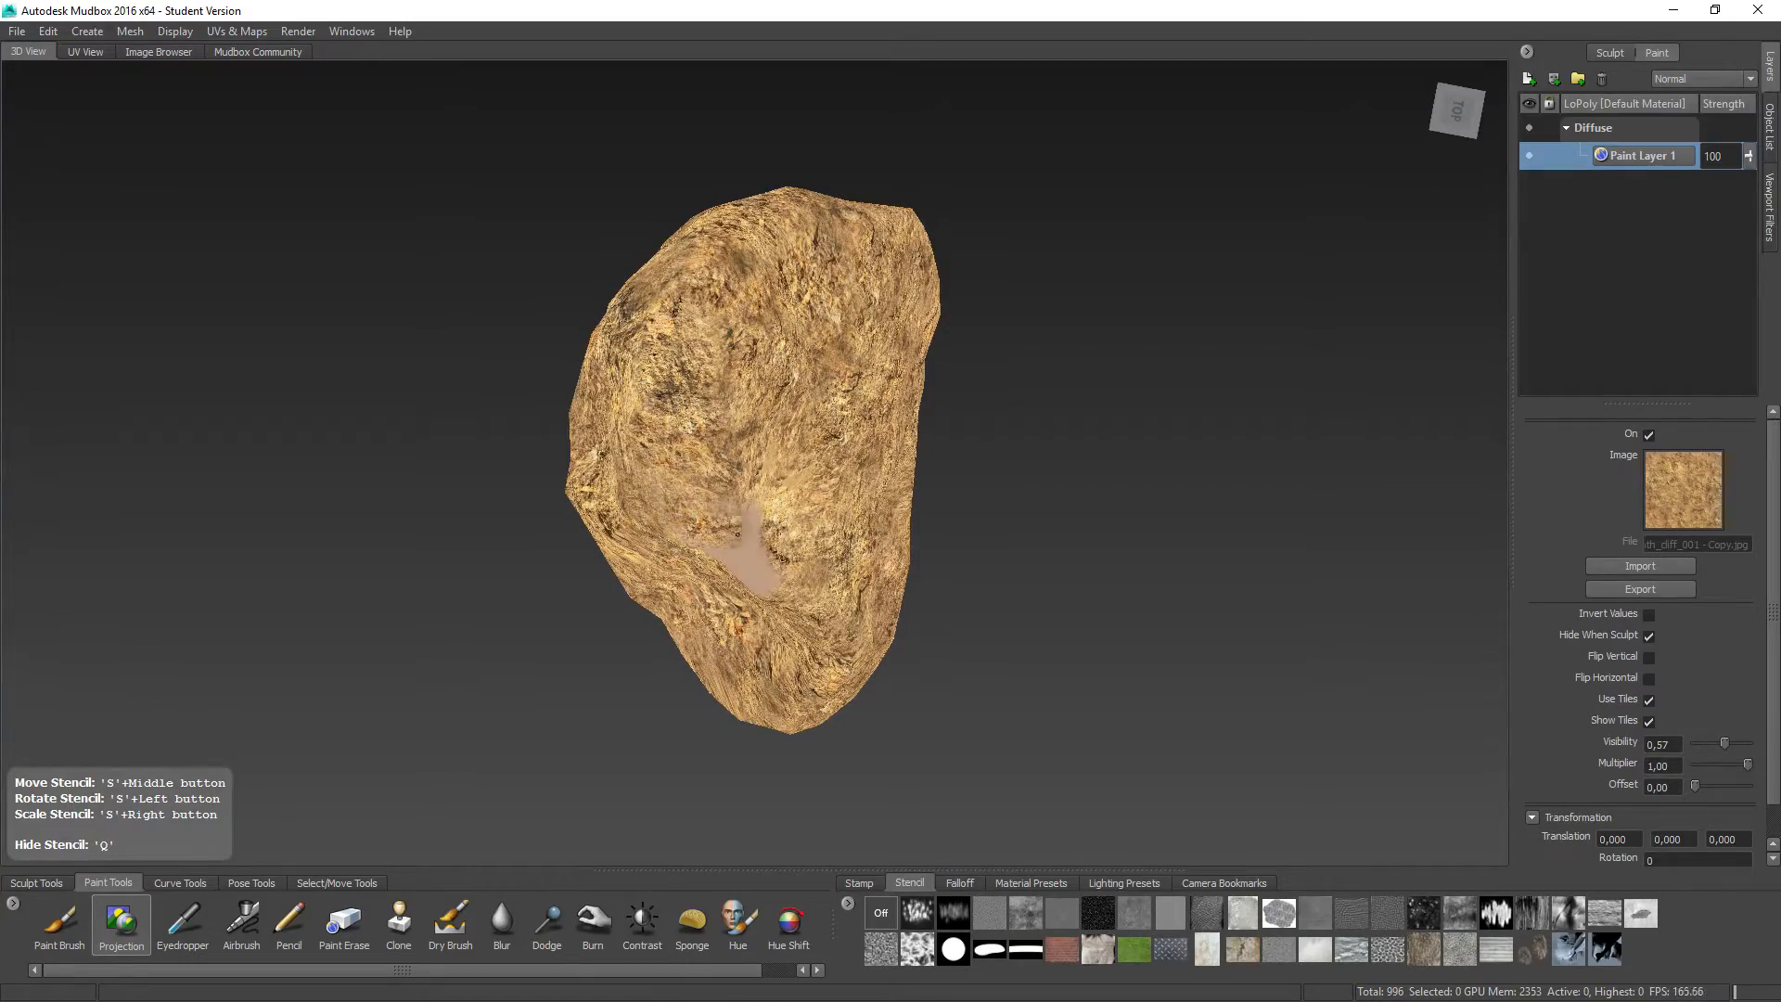
pyautogui.press('q')
pyautogui.keyDown('alt'); pyautogui.moveTo(763, 577); pyautogui.dragTo(872, 612); pyautogui.keyUp('alt')
pyautogui.press('q')
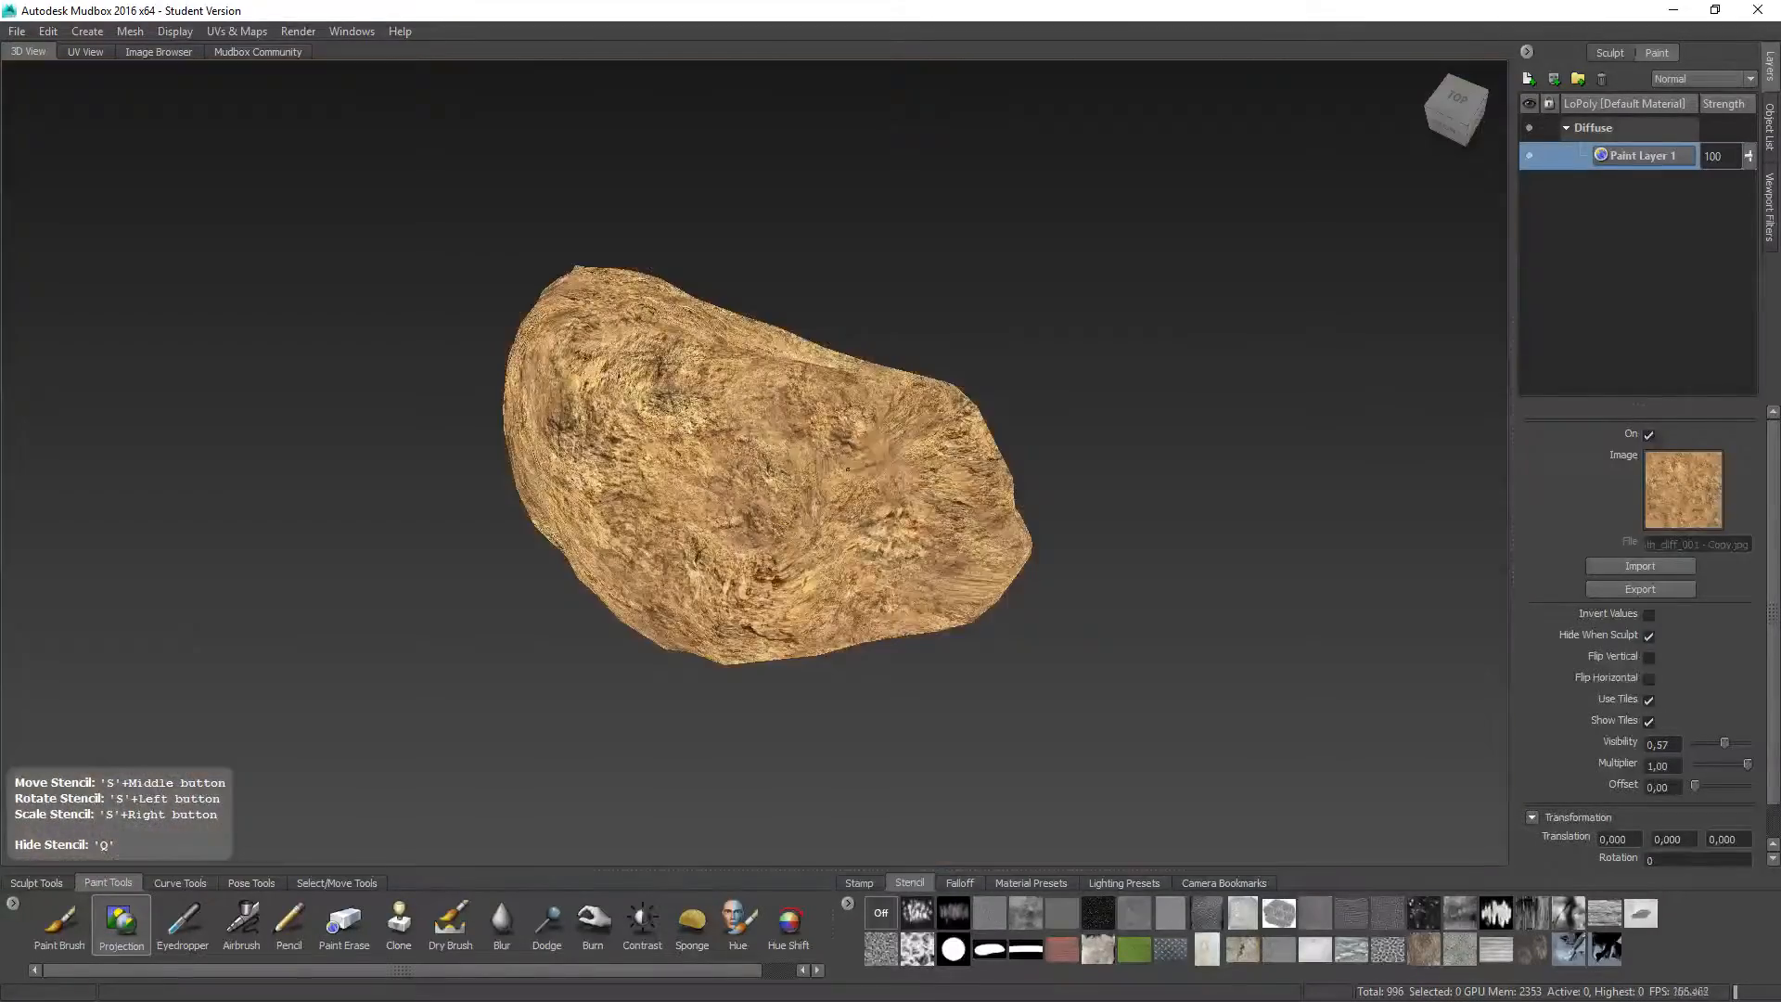
# Step: Check the painted coverage from the boulder's back with the stencil overlay shown and hidden
pyautogui.press('q')
pyautogui.moveTo(847, 469)
pyautogui.mouseDown()
pyautogui.moveTo(637, 506)
pyautogui.moveTo(689, 460)
pyautogui.mouseUp()
pyautogui.press('q')
pyautogui.press('q')
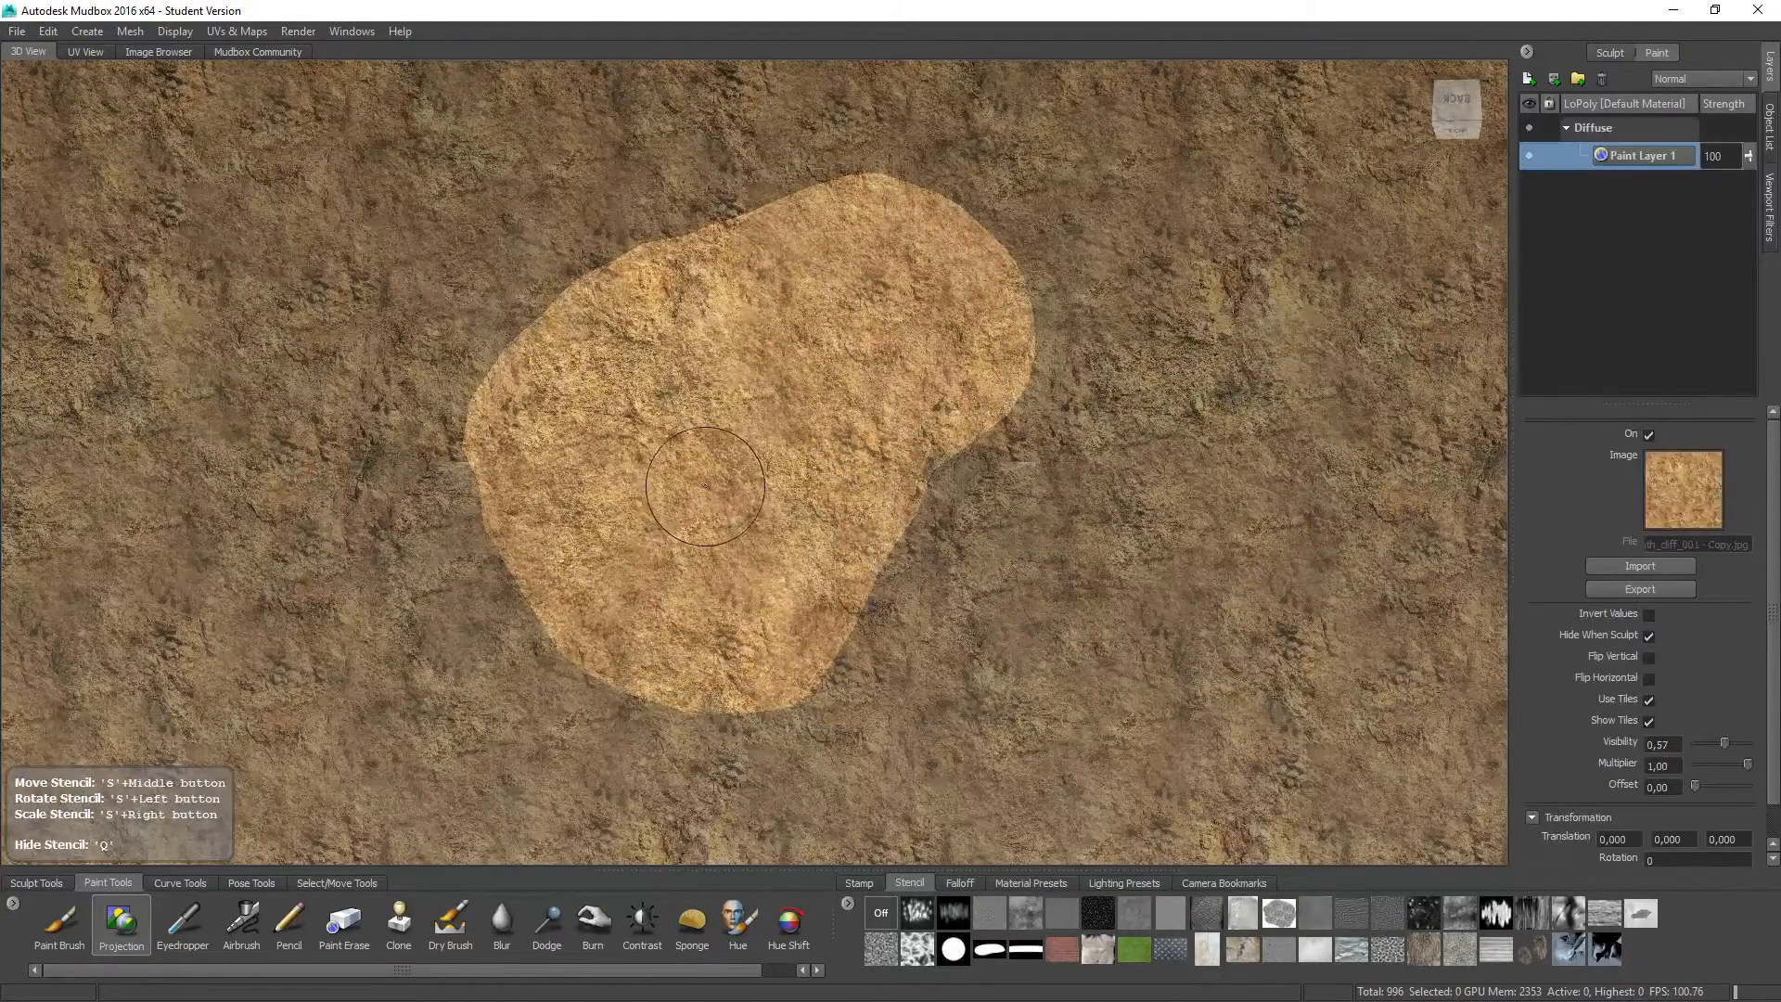
pyautogui.press('q')
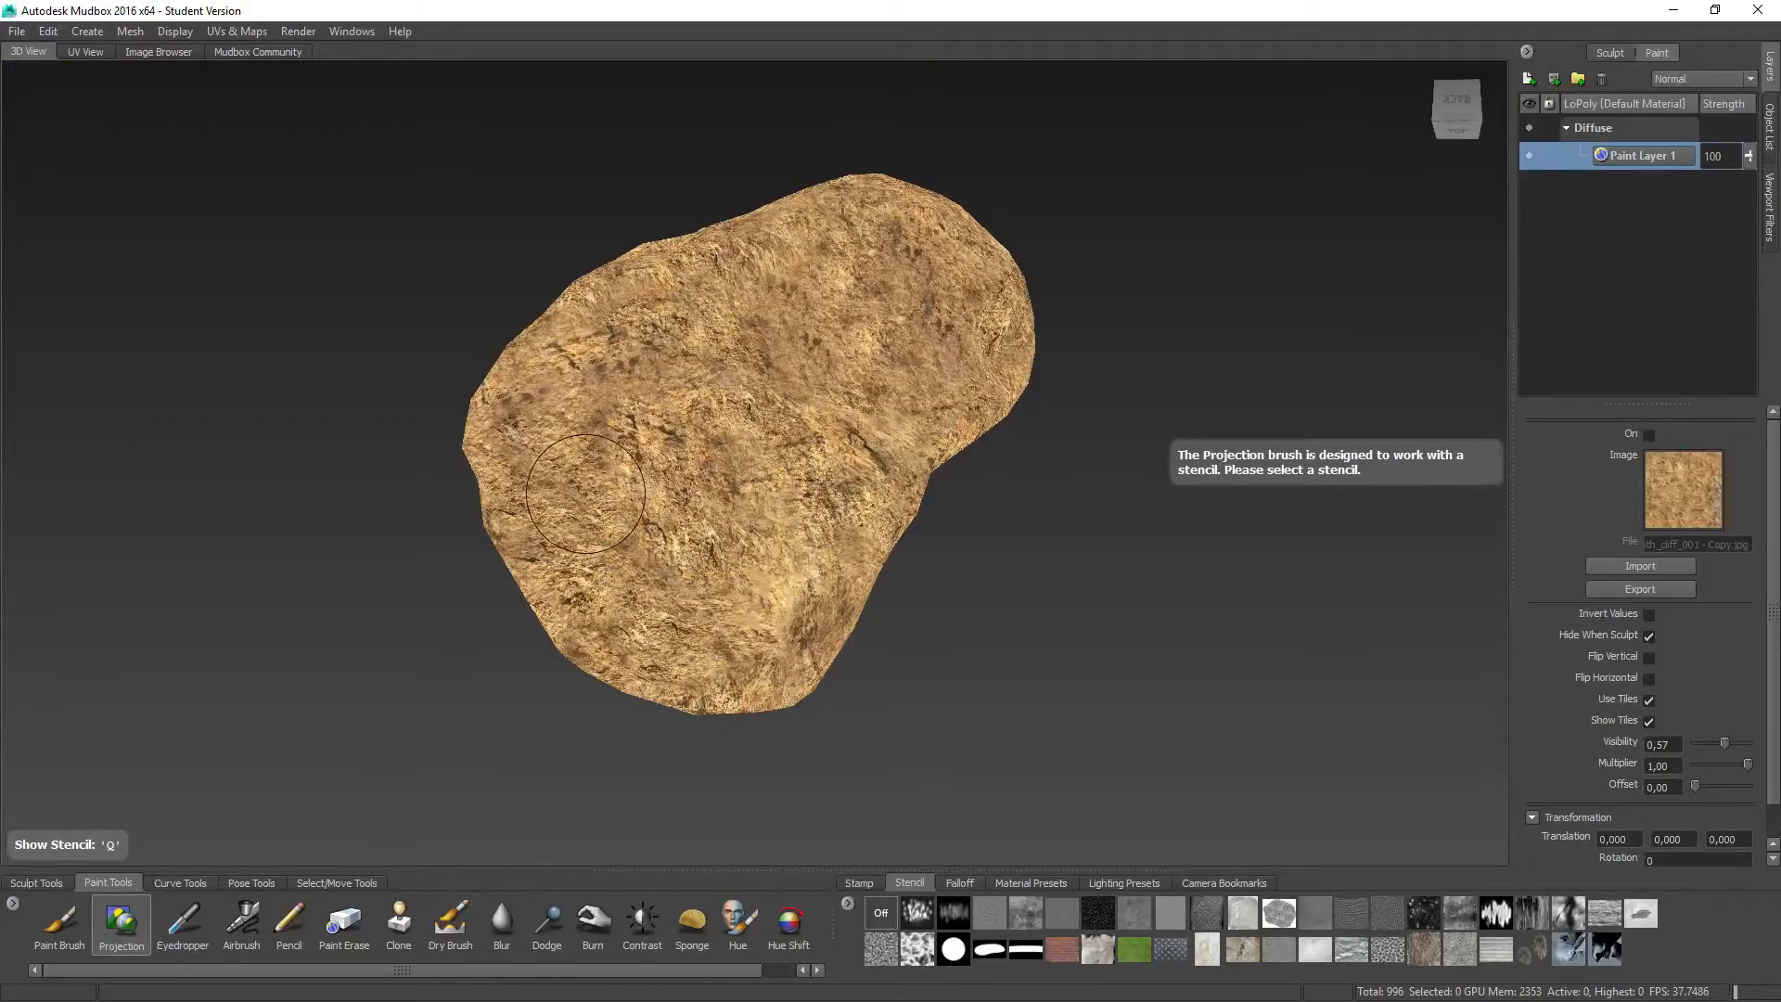
# Step: Try the Projection brush on the boulder's underside with the stencil hidden
pyautogui.moveTo(694, 517)
pyautogui.keyDown('alt'); pyautogui.mouseDown()
pyautogui.moveTo(672, 526)
pyautogui.moveTo(701, 507)
pyautogui.moveTo(610, 464)
pyautogui.moveTo(673, 489)
pyautogui.mouseUp(); pyautogui.keyUp('alt')
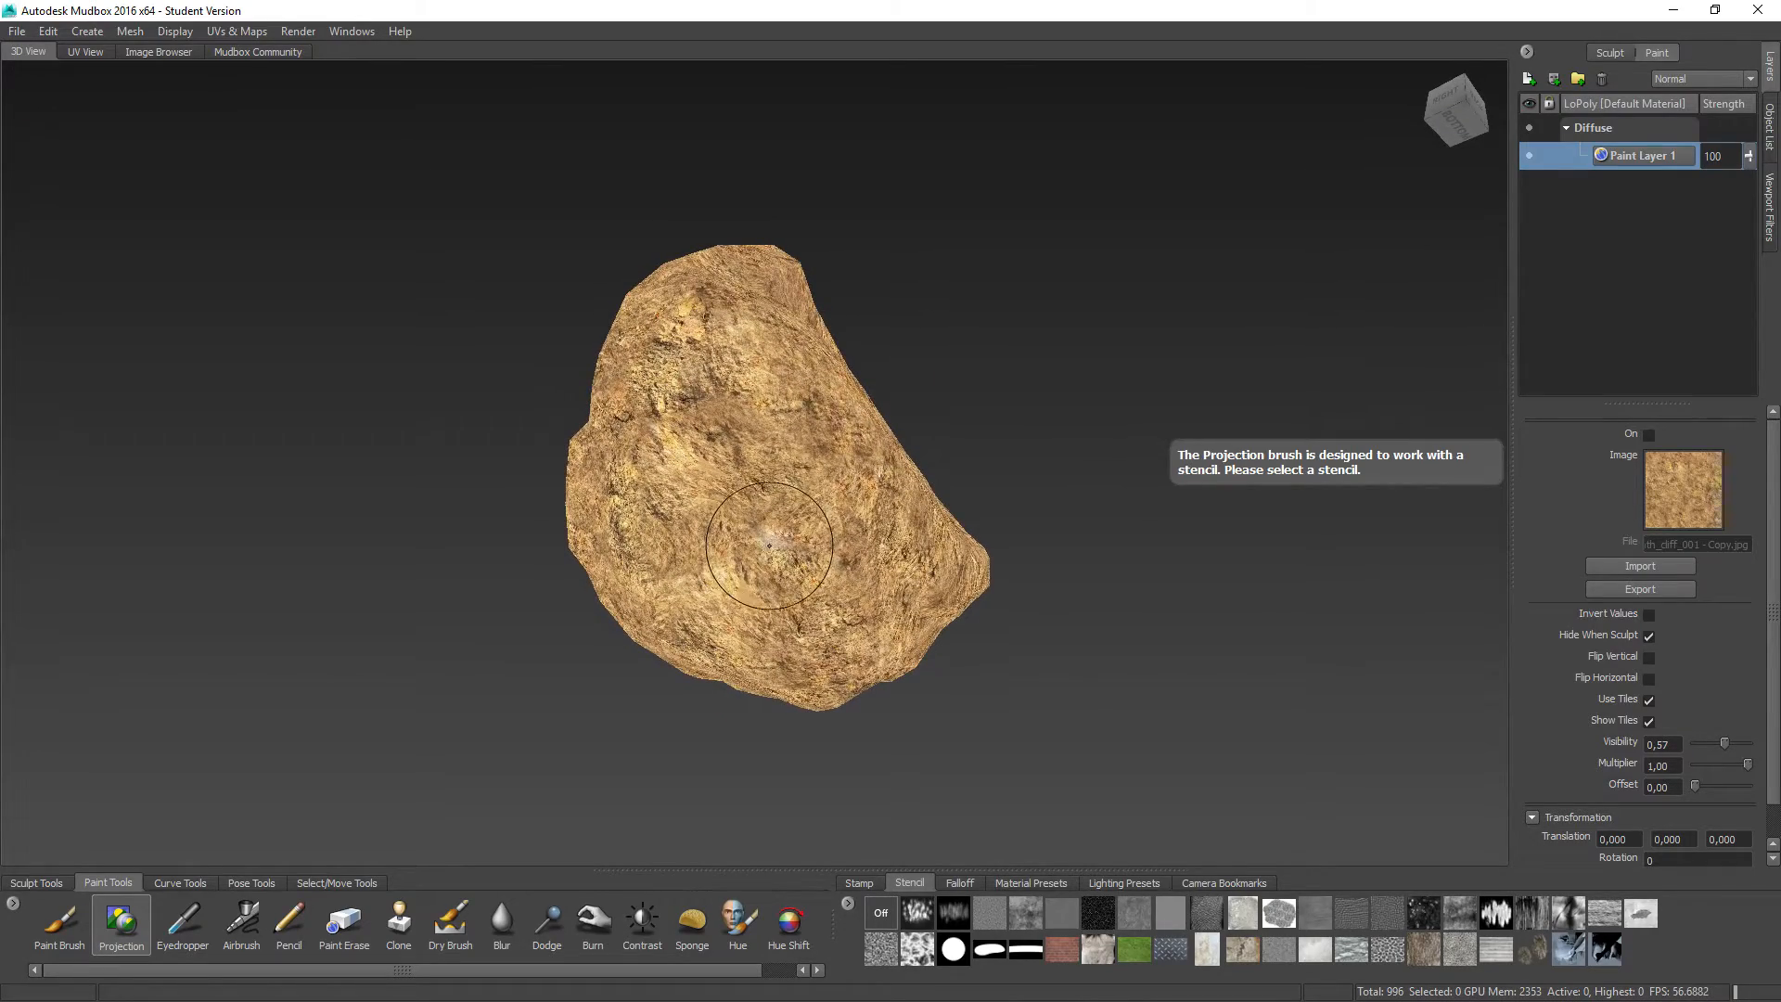
pyautogui.press('q')
pyautogui.press('q')
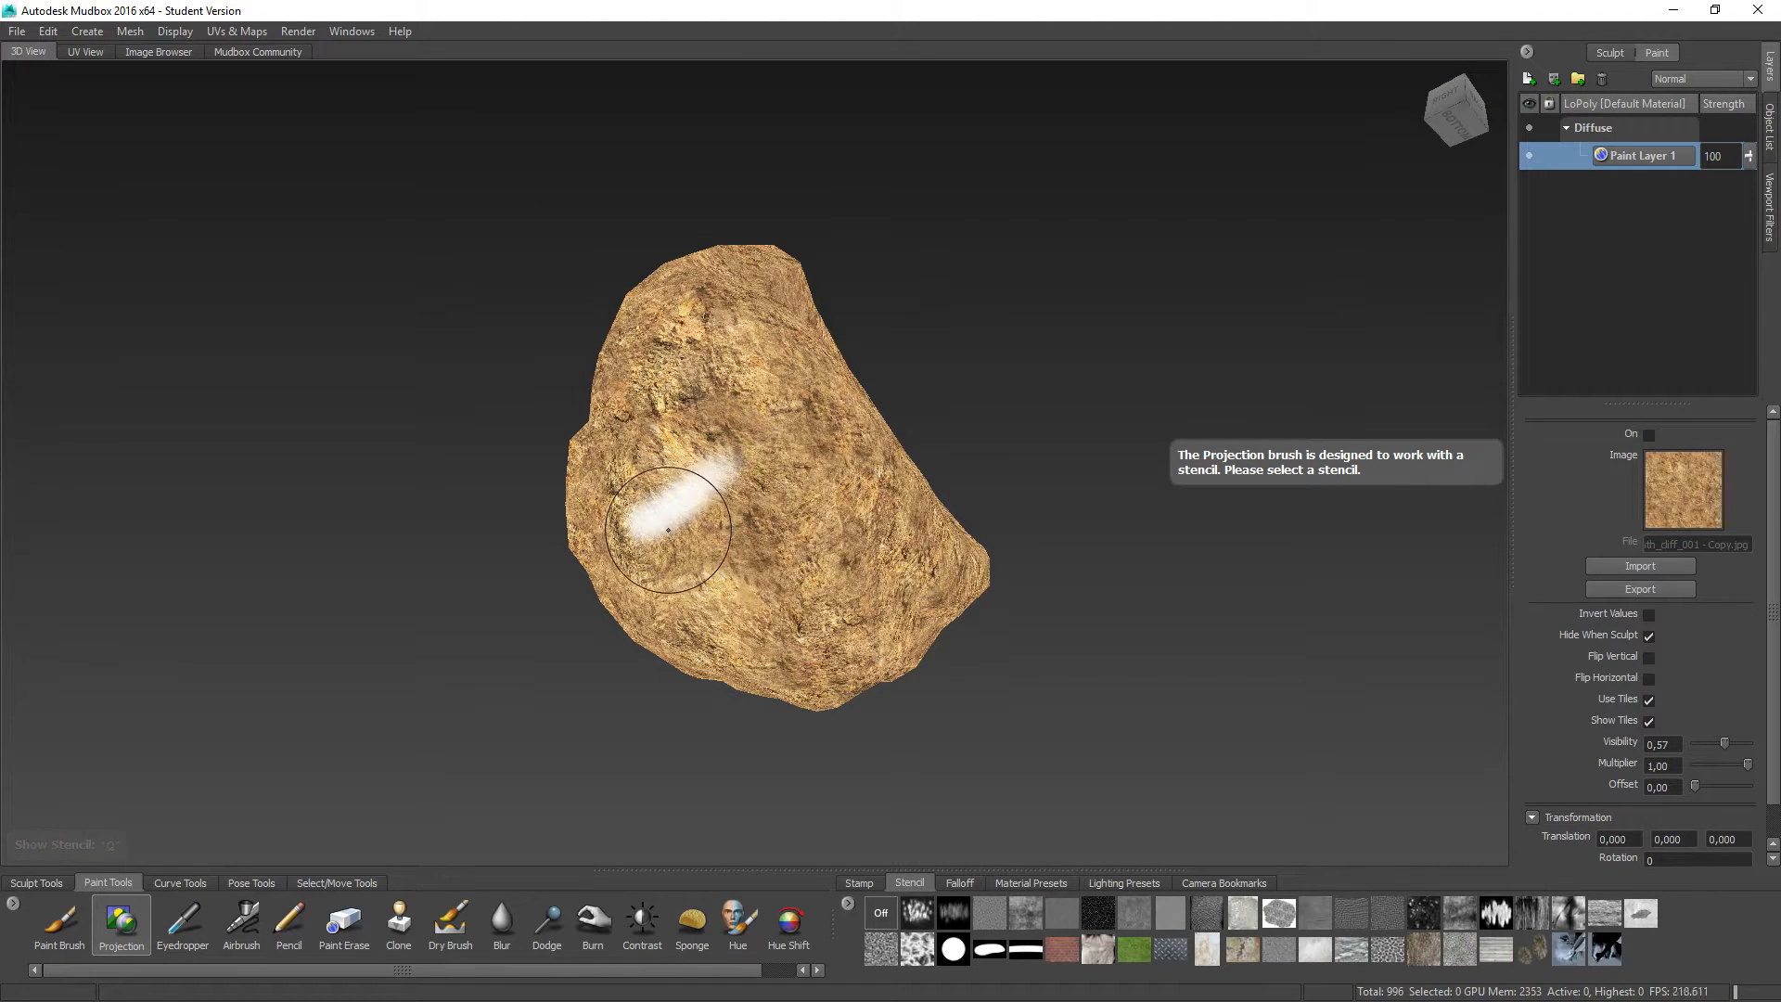
pyautogui.keyDown('alt'); pyautogui.moveTo(728, 487); pyautogui.dragTo(622, 516); pyautogui.keyUp('alt')
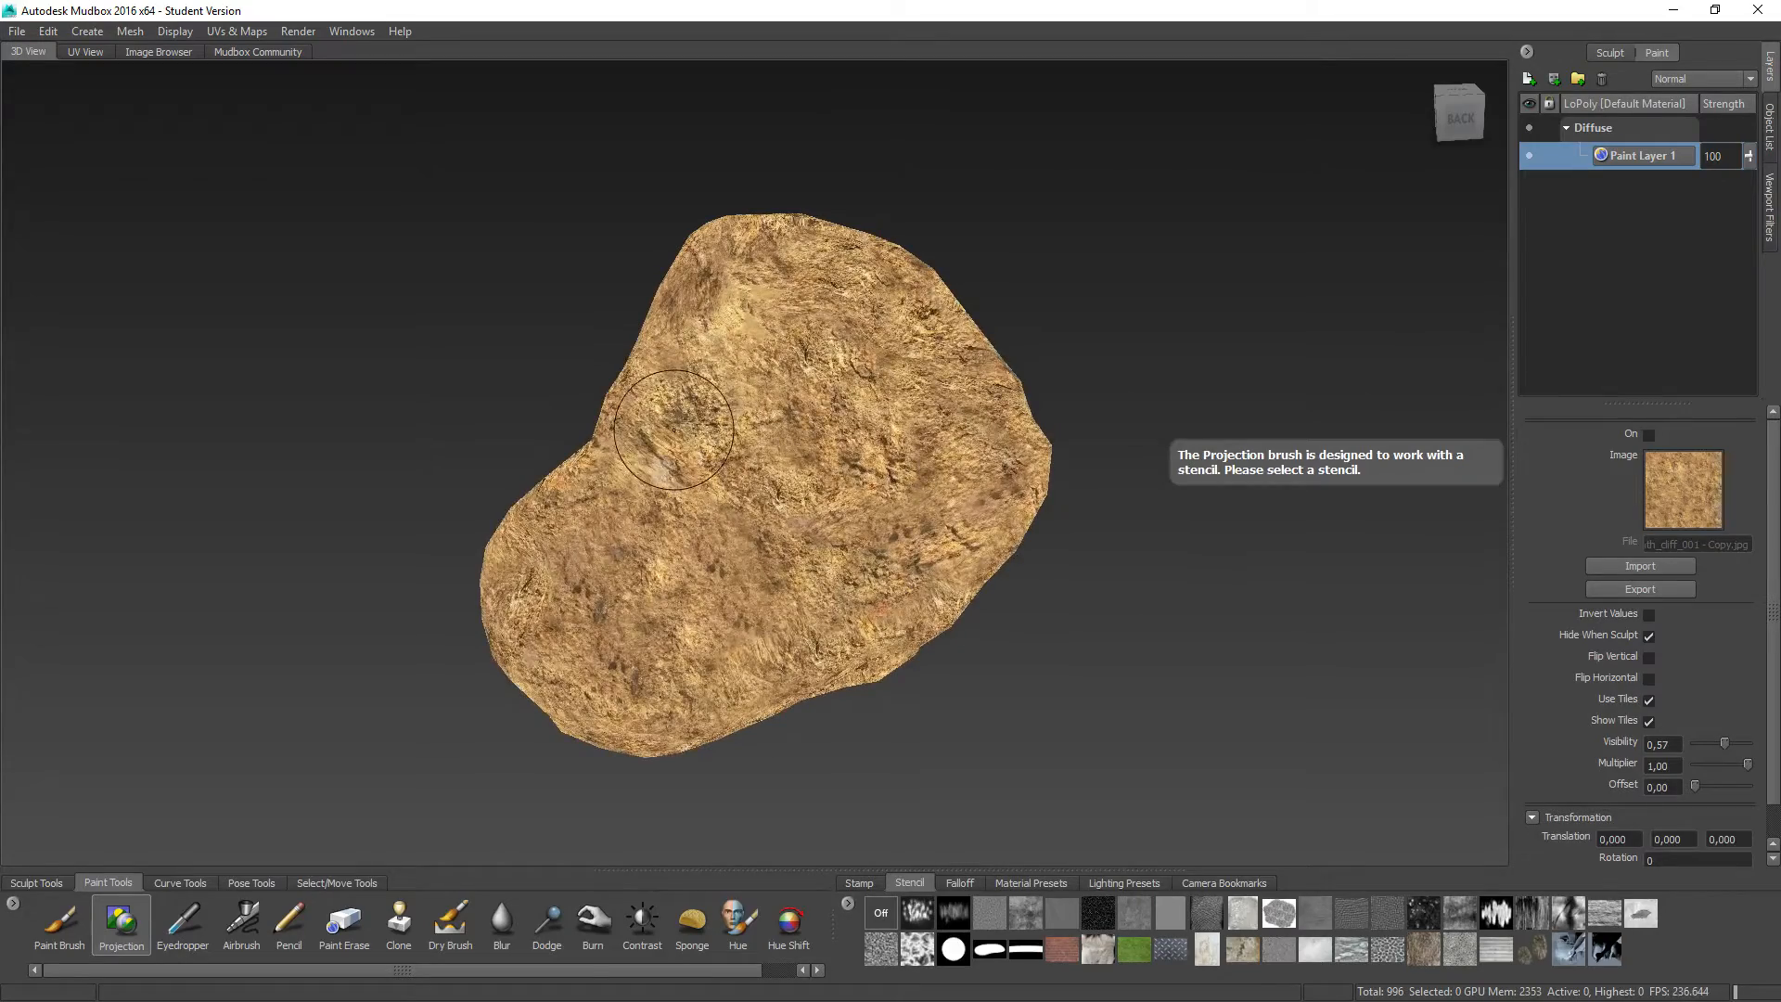
# Step: Turn the stencil overlay back on over the boulder's back and touch up the pale spot in its hollow
pyautogui.press('q')
pyautogui.press('q')
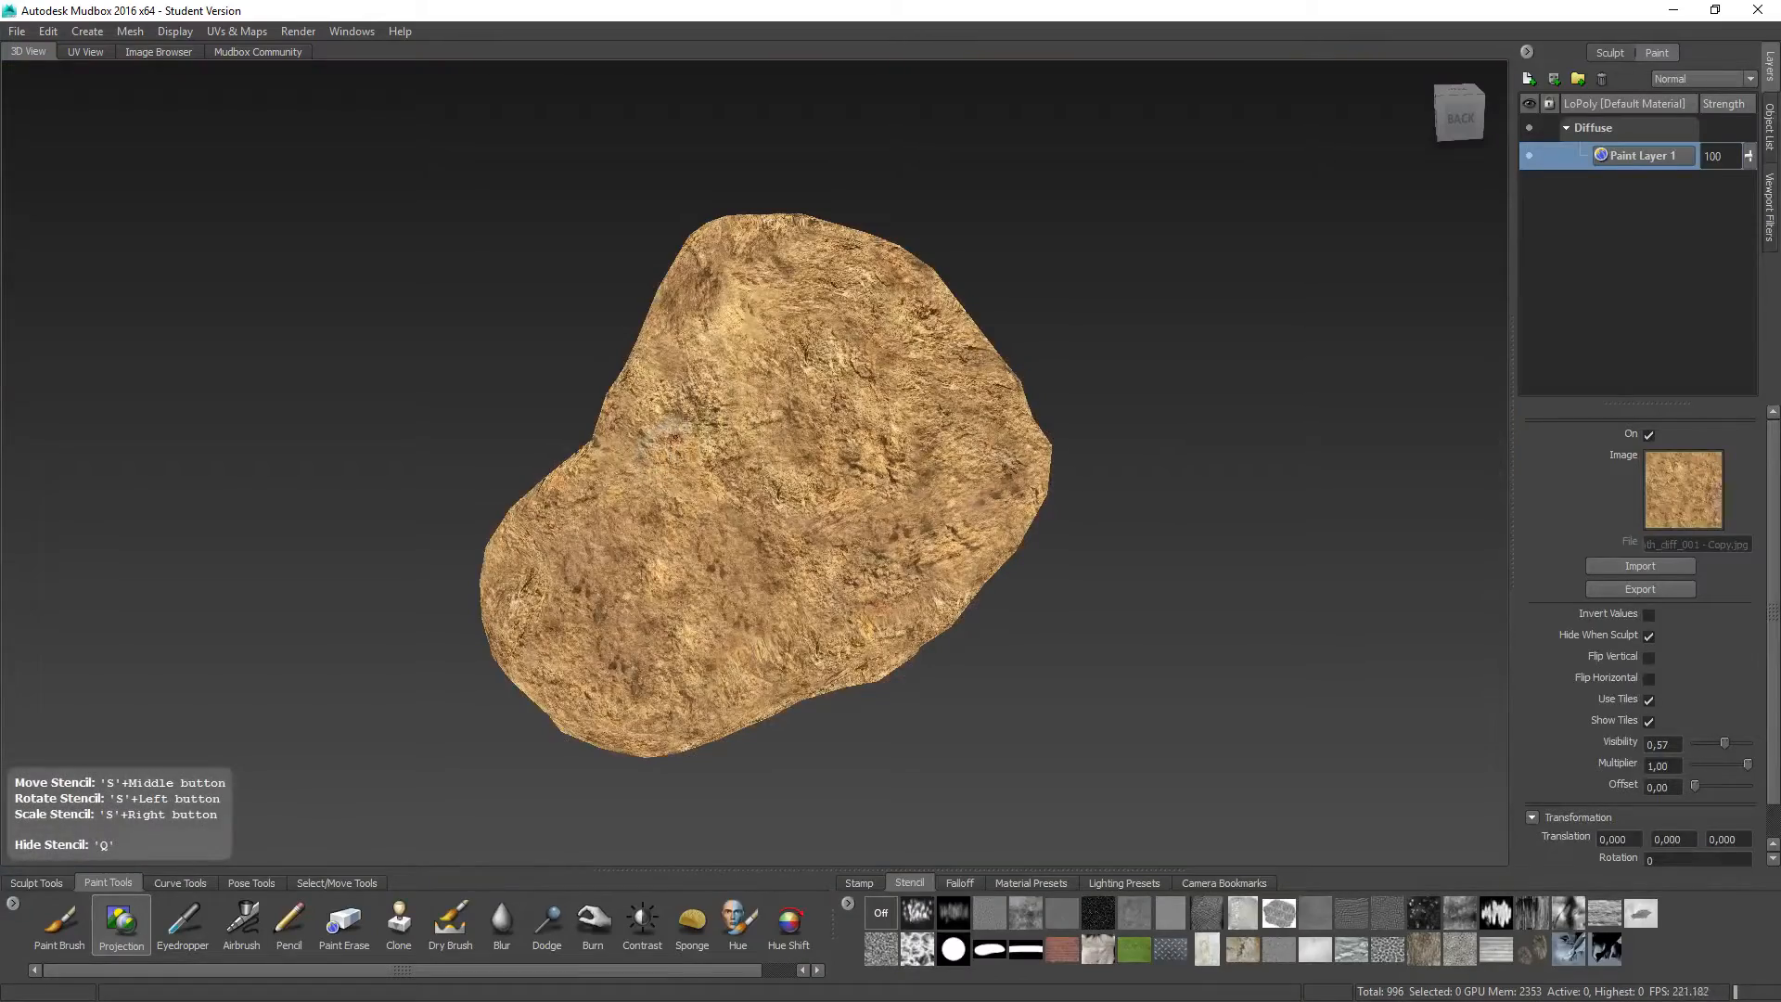
pyautogui.press('q')
pyautogui.press('q')
pyautogui.press('q')
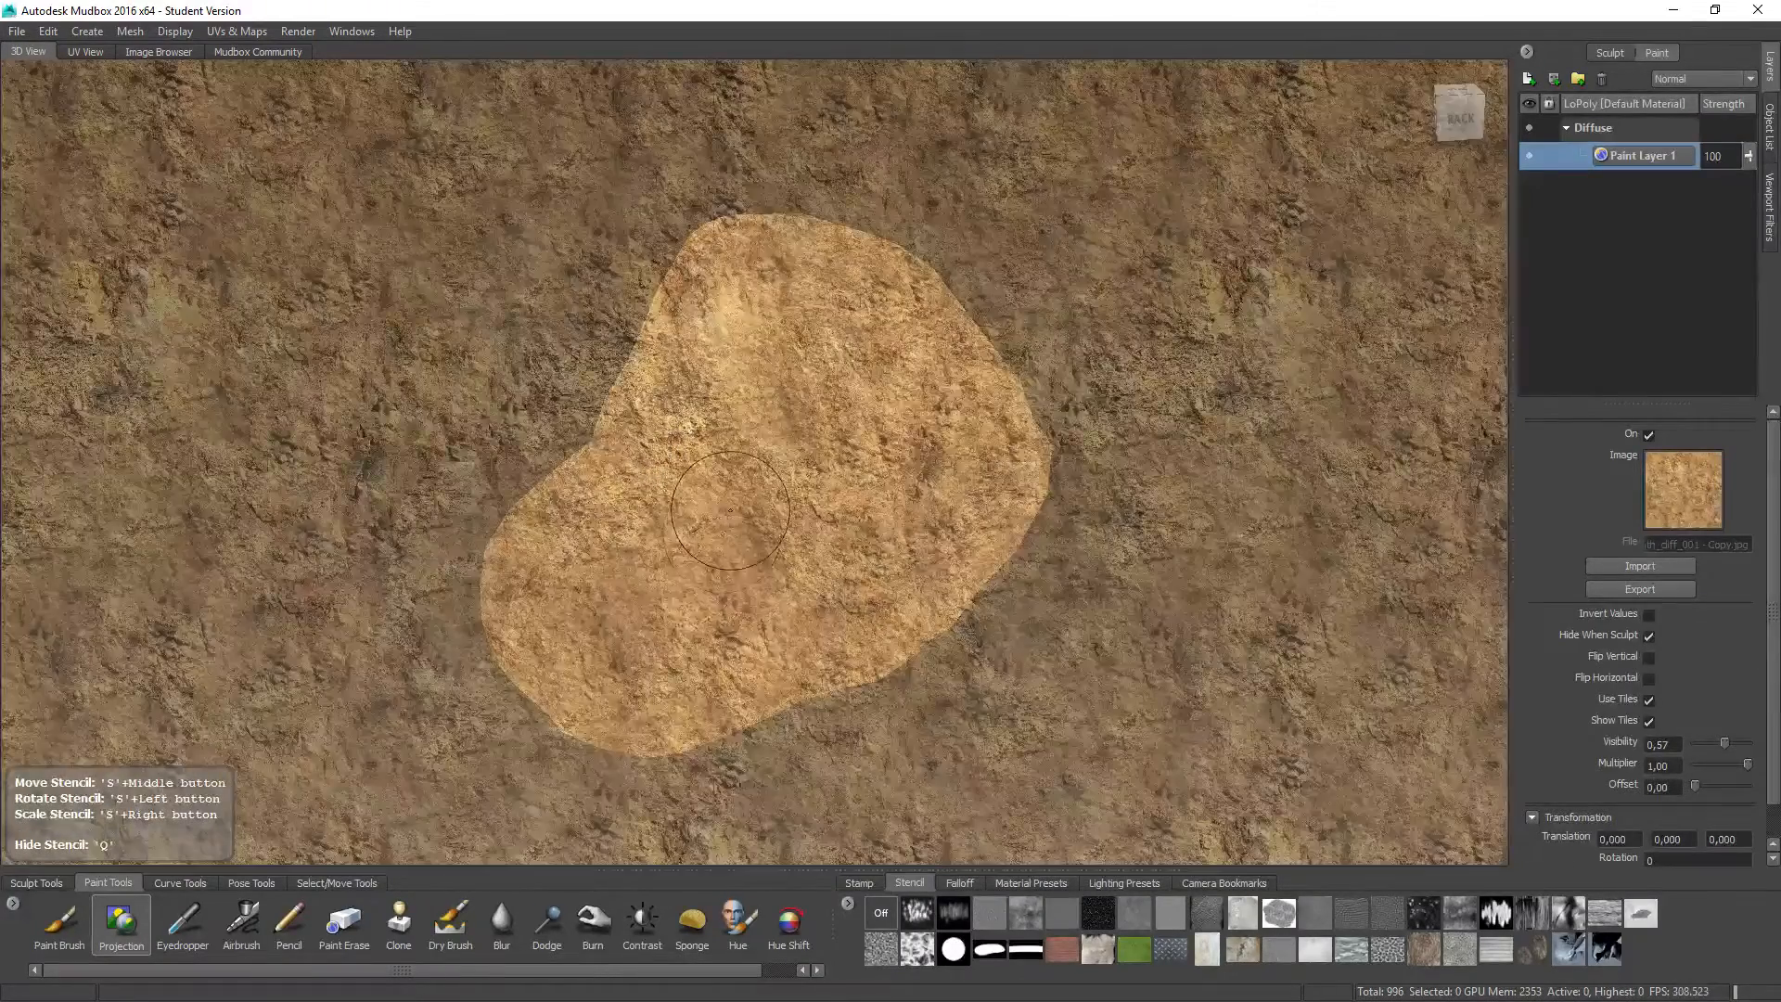
pyautogui.press('q')
pyautogui.press('q')
# Step: Create Paint Layer 2 in the Diffuse channel at size 4096, saved as PNG [8 bit, RGBA]
pyautogui.rightClick(1640, 195)
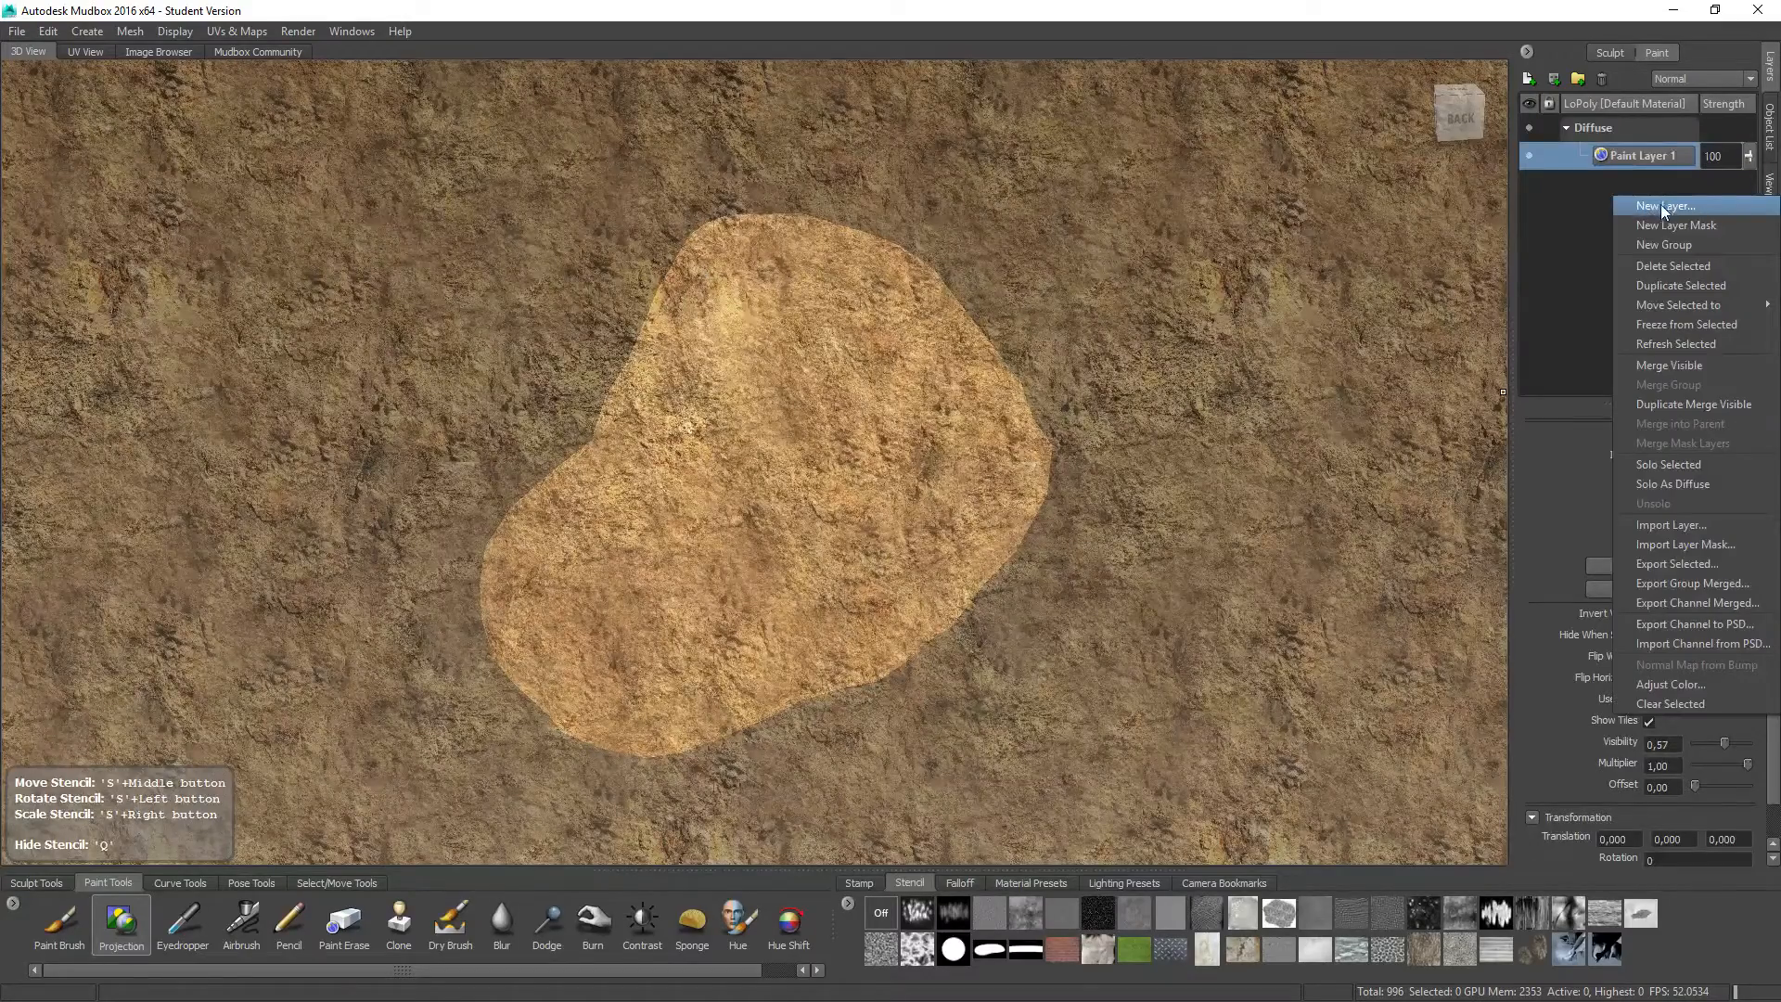
pyautogui.click(1660, 206)
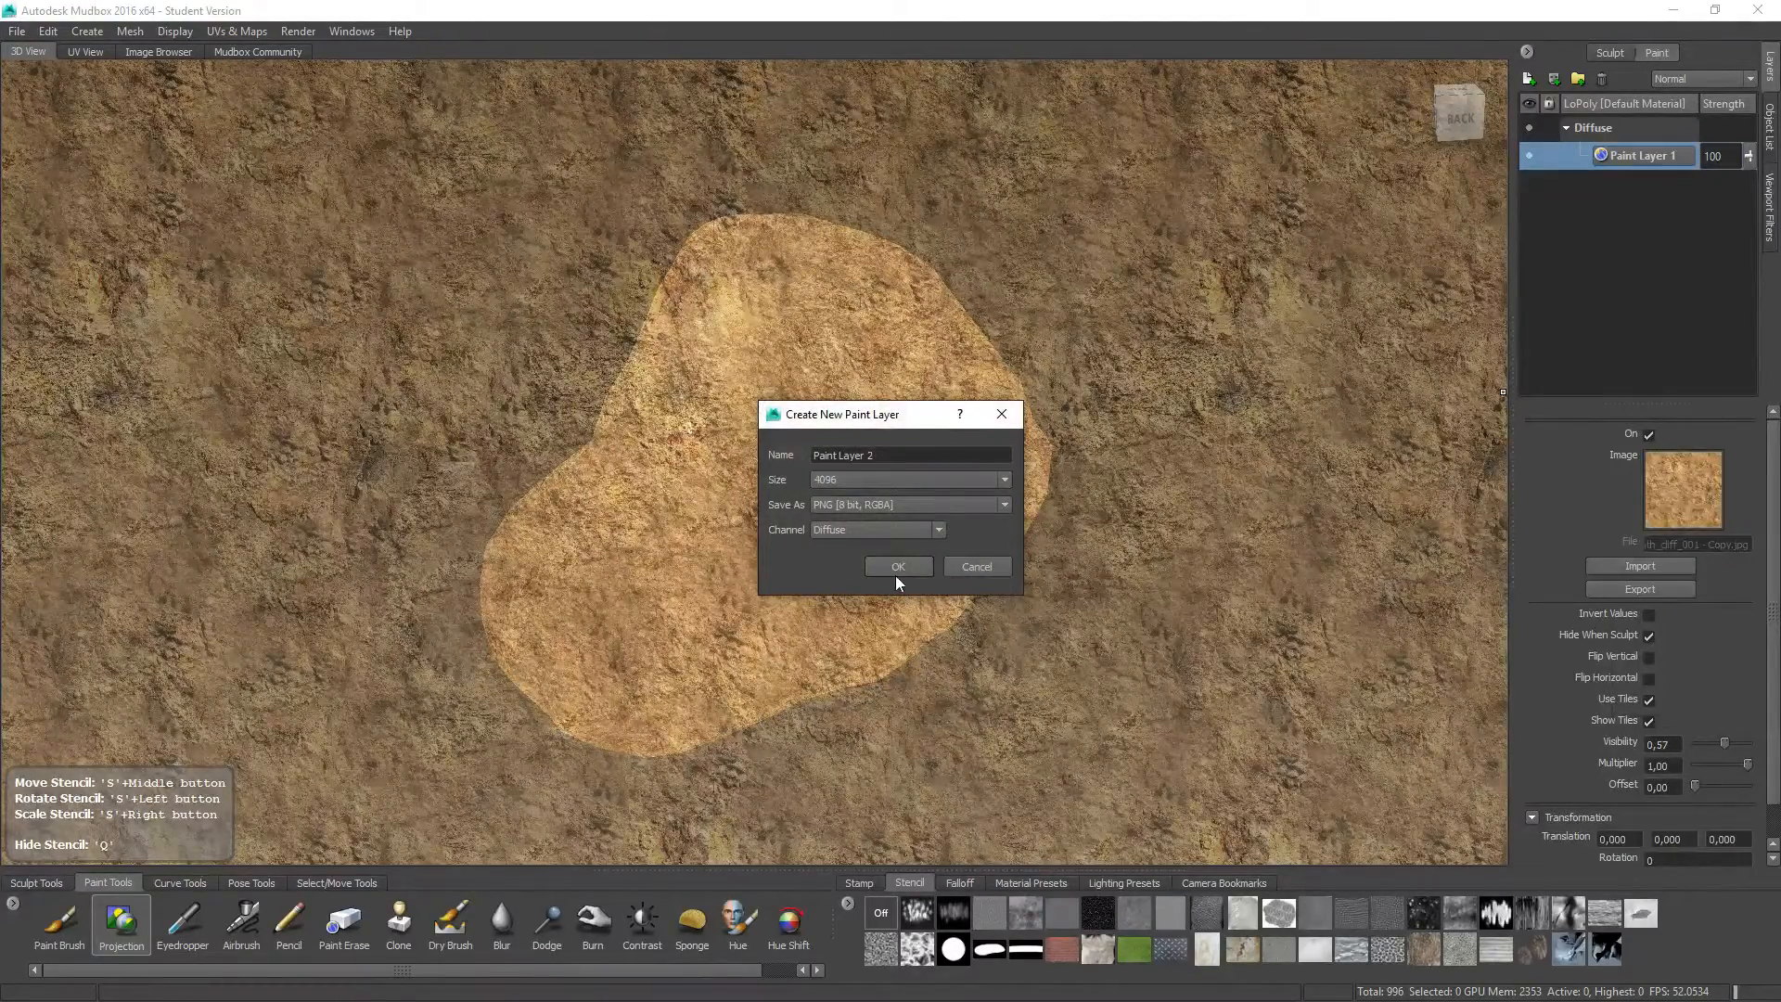
pyautogui.click(894, 569)
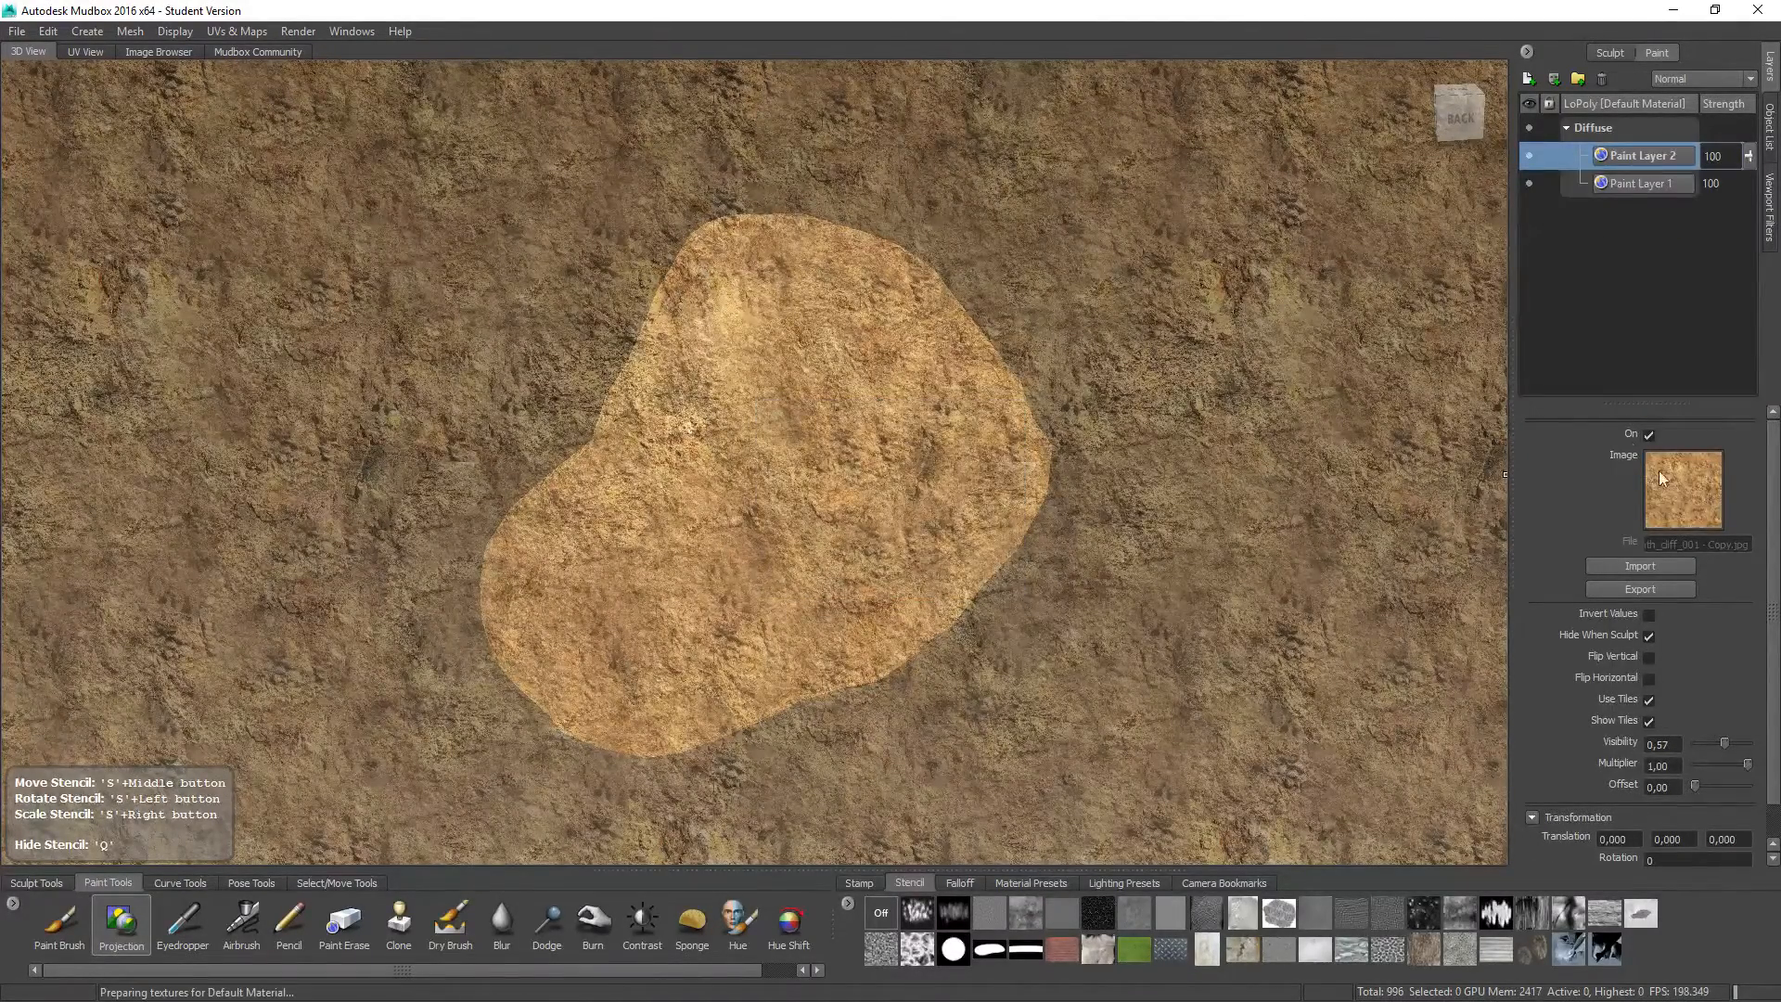
# Step: Import the grey stone photo IMG_1511.JPG from the Graphics/Textures/IPhone/Assorted/Div sten texturer i Orddrup folder as the stencil image
pyautogui.click(1640, 565)
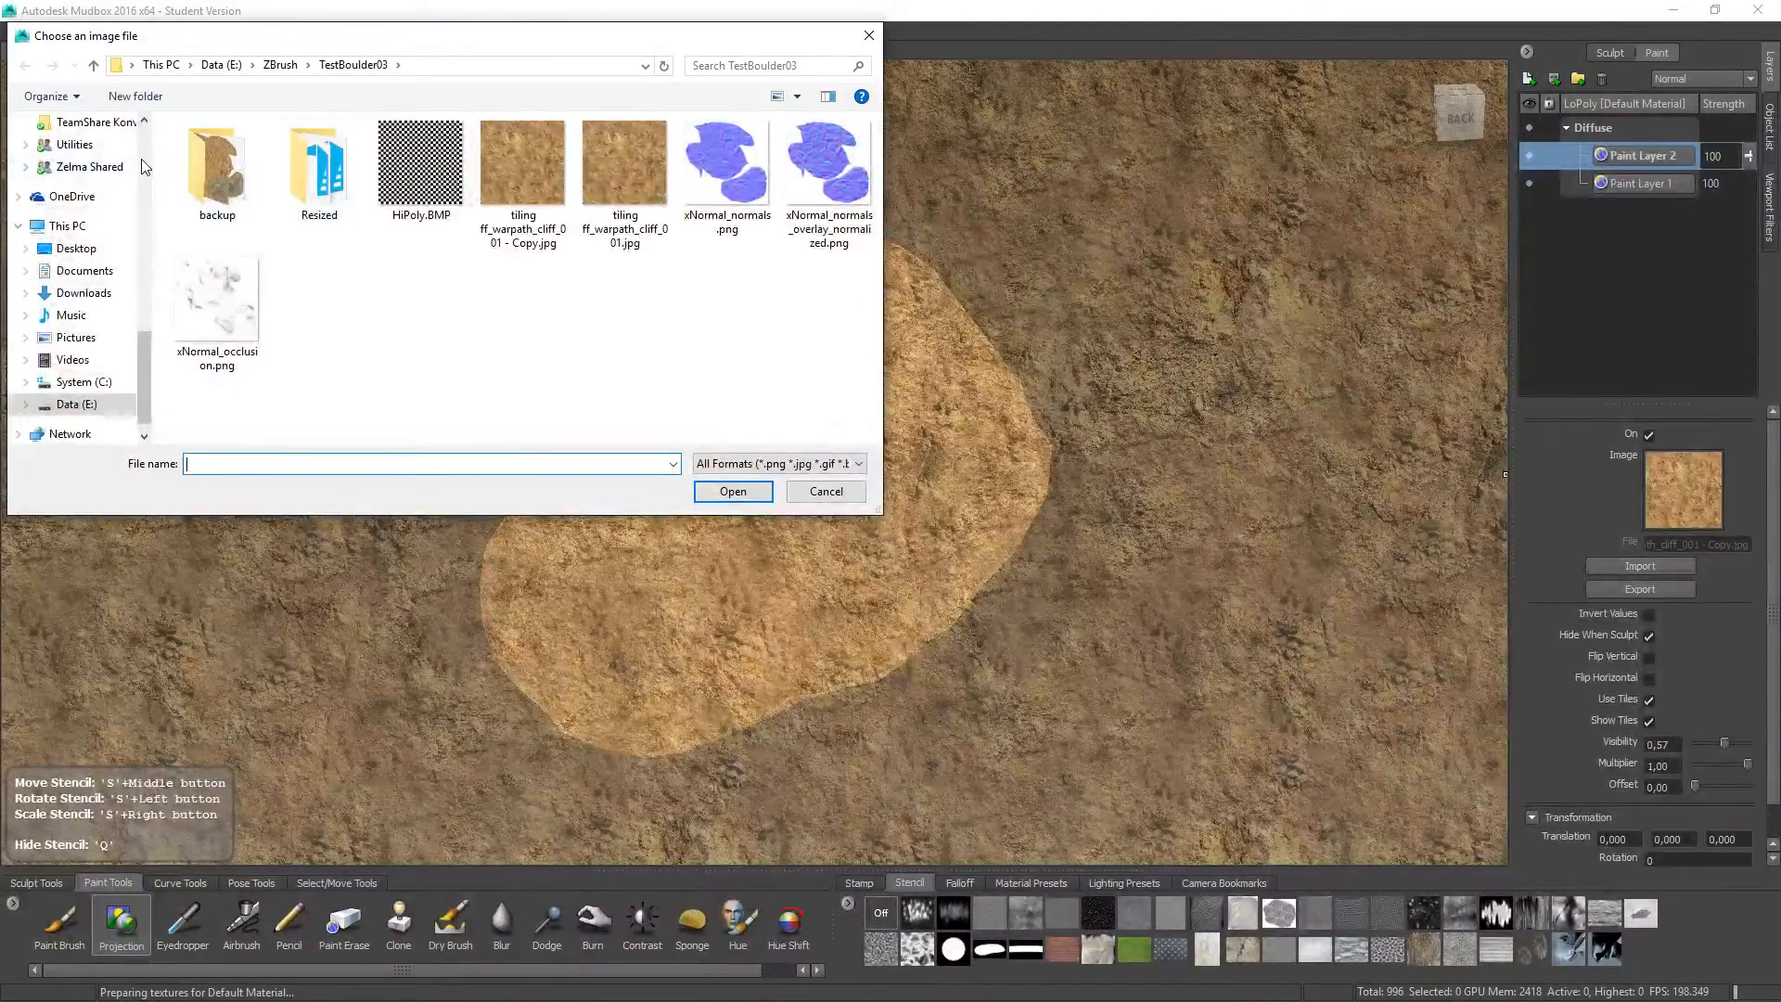
pyautogui.scroll(6, 145, 165)
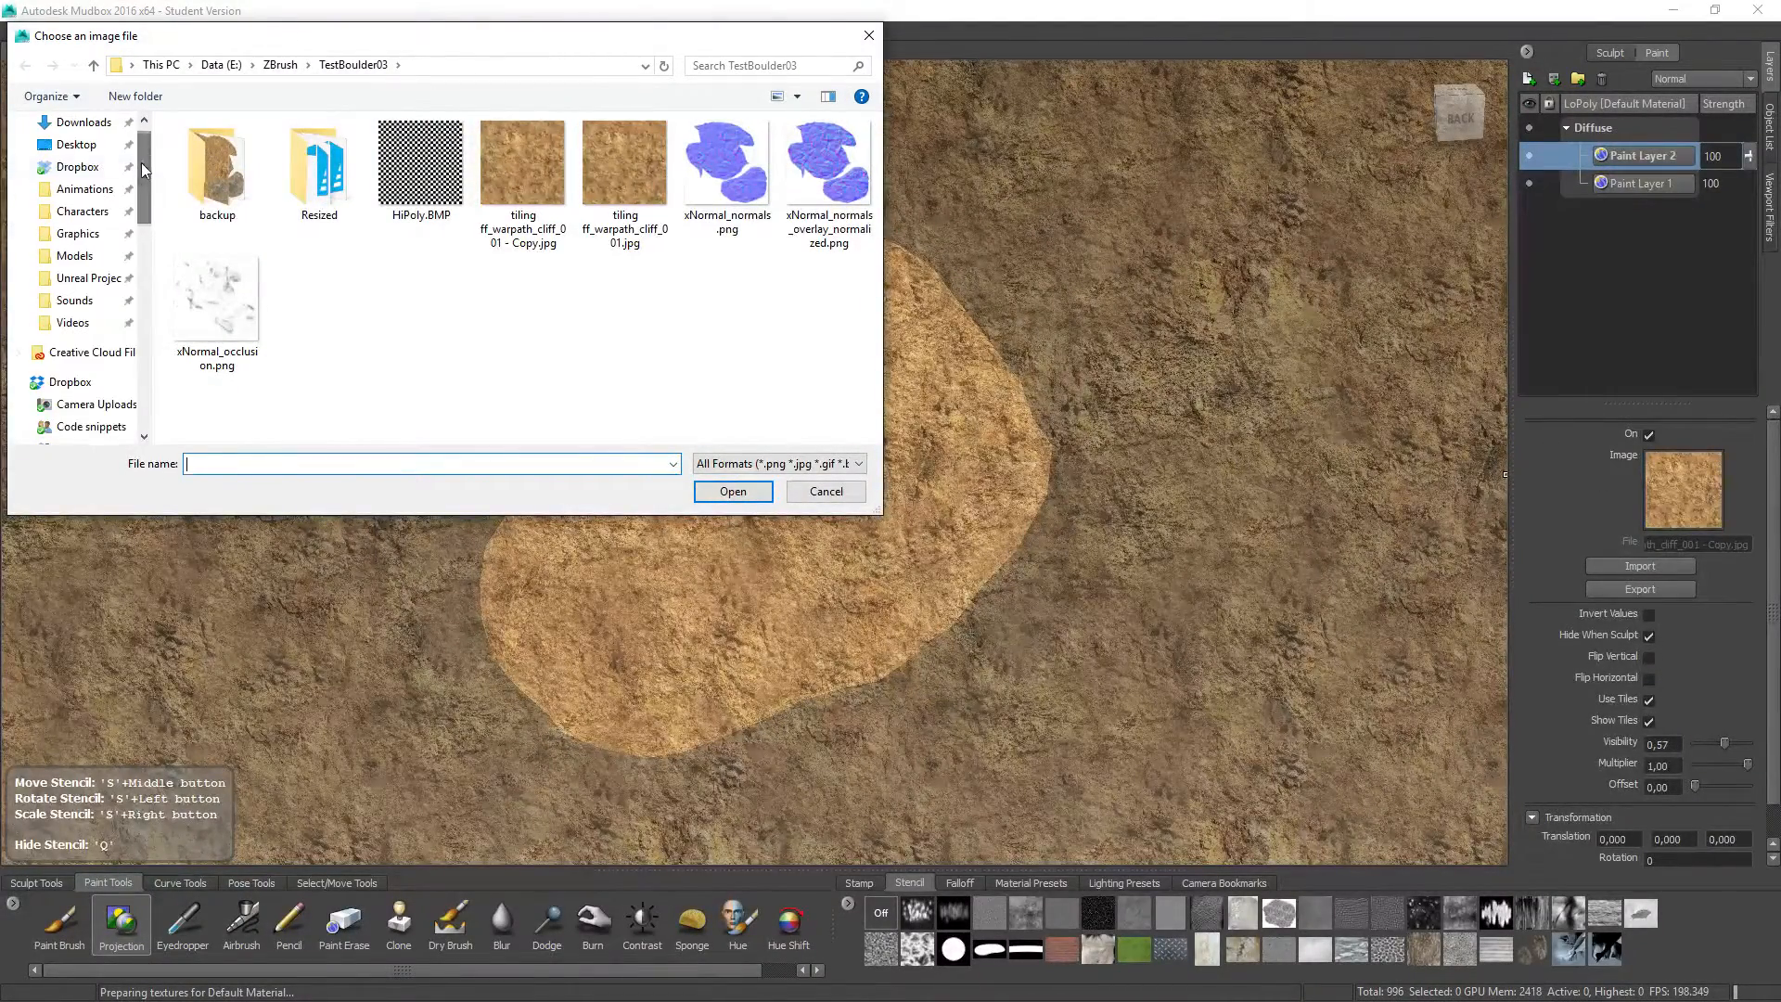
pyautogui.click(80, 240)
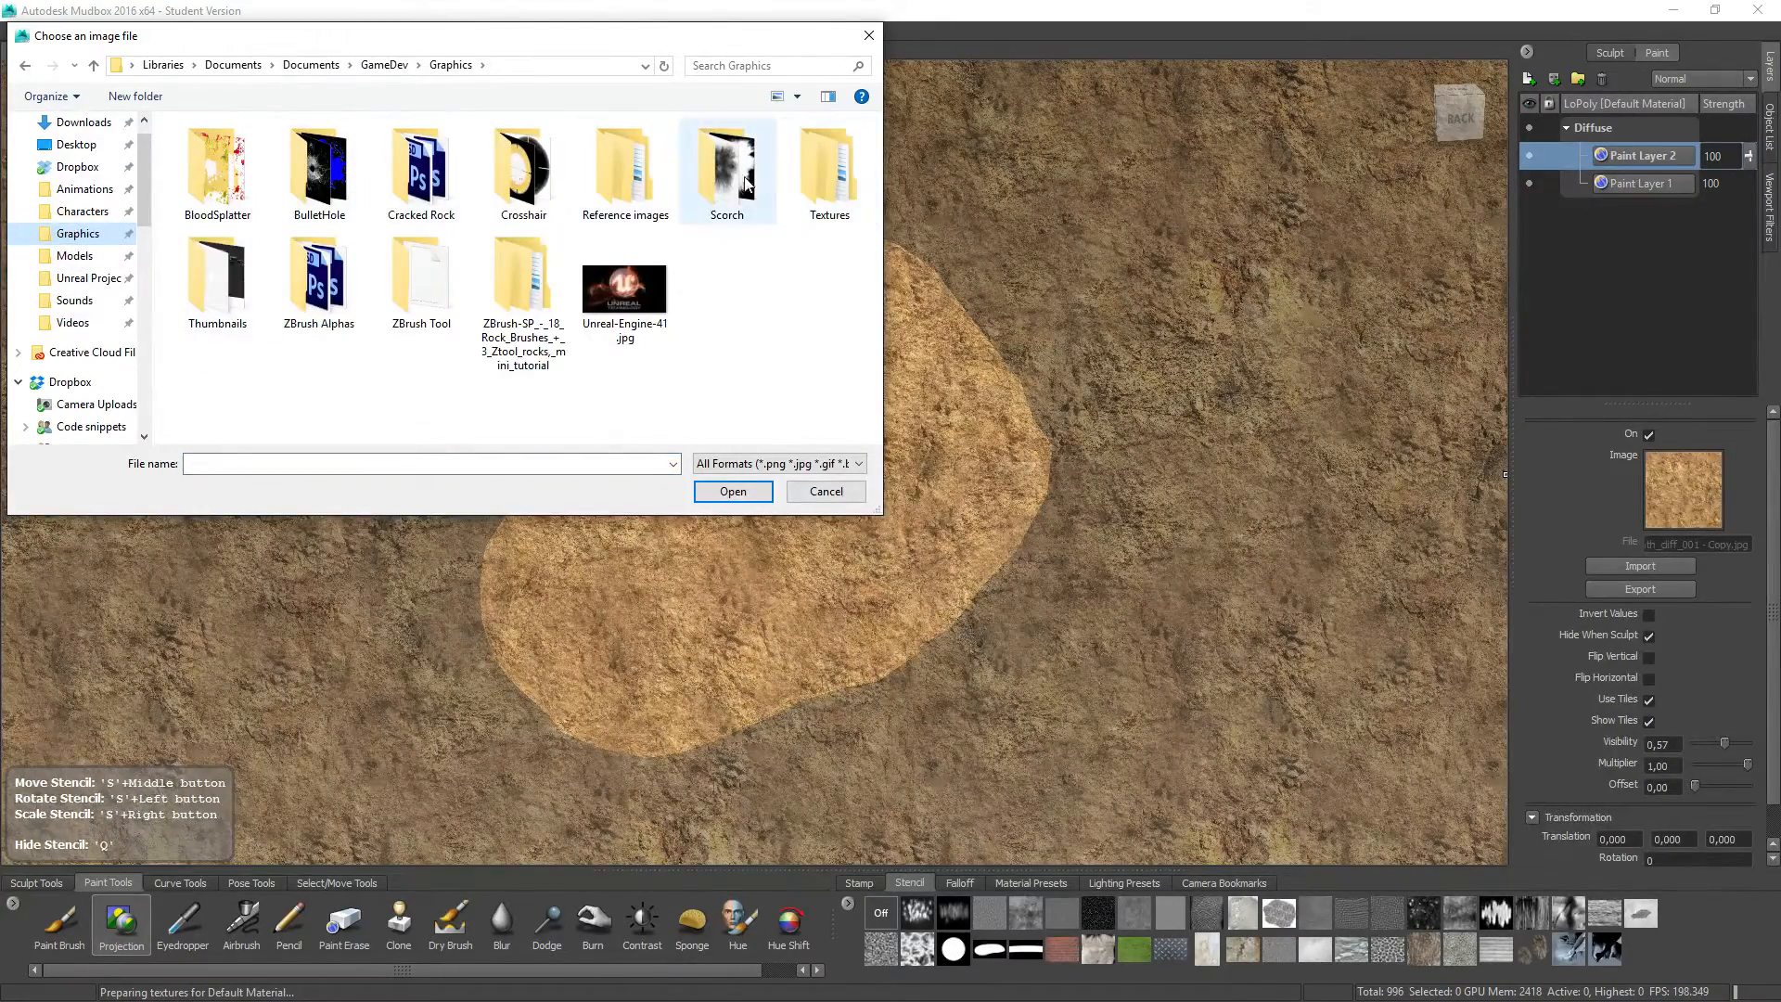
pyautogui.doubleClick(823, 171)
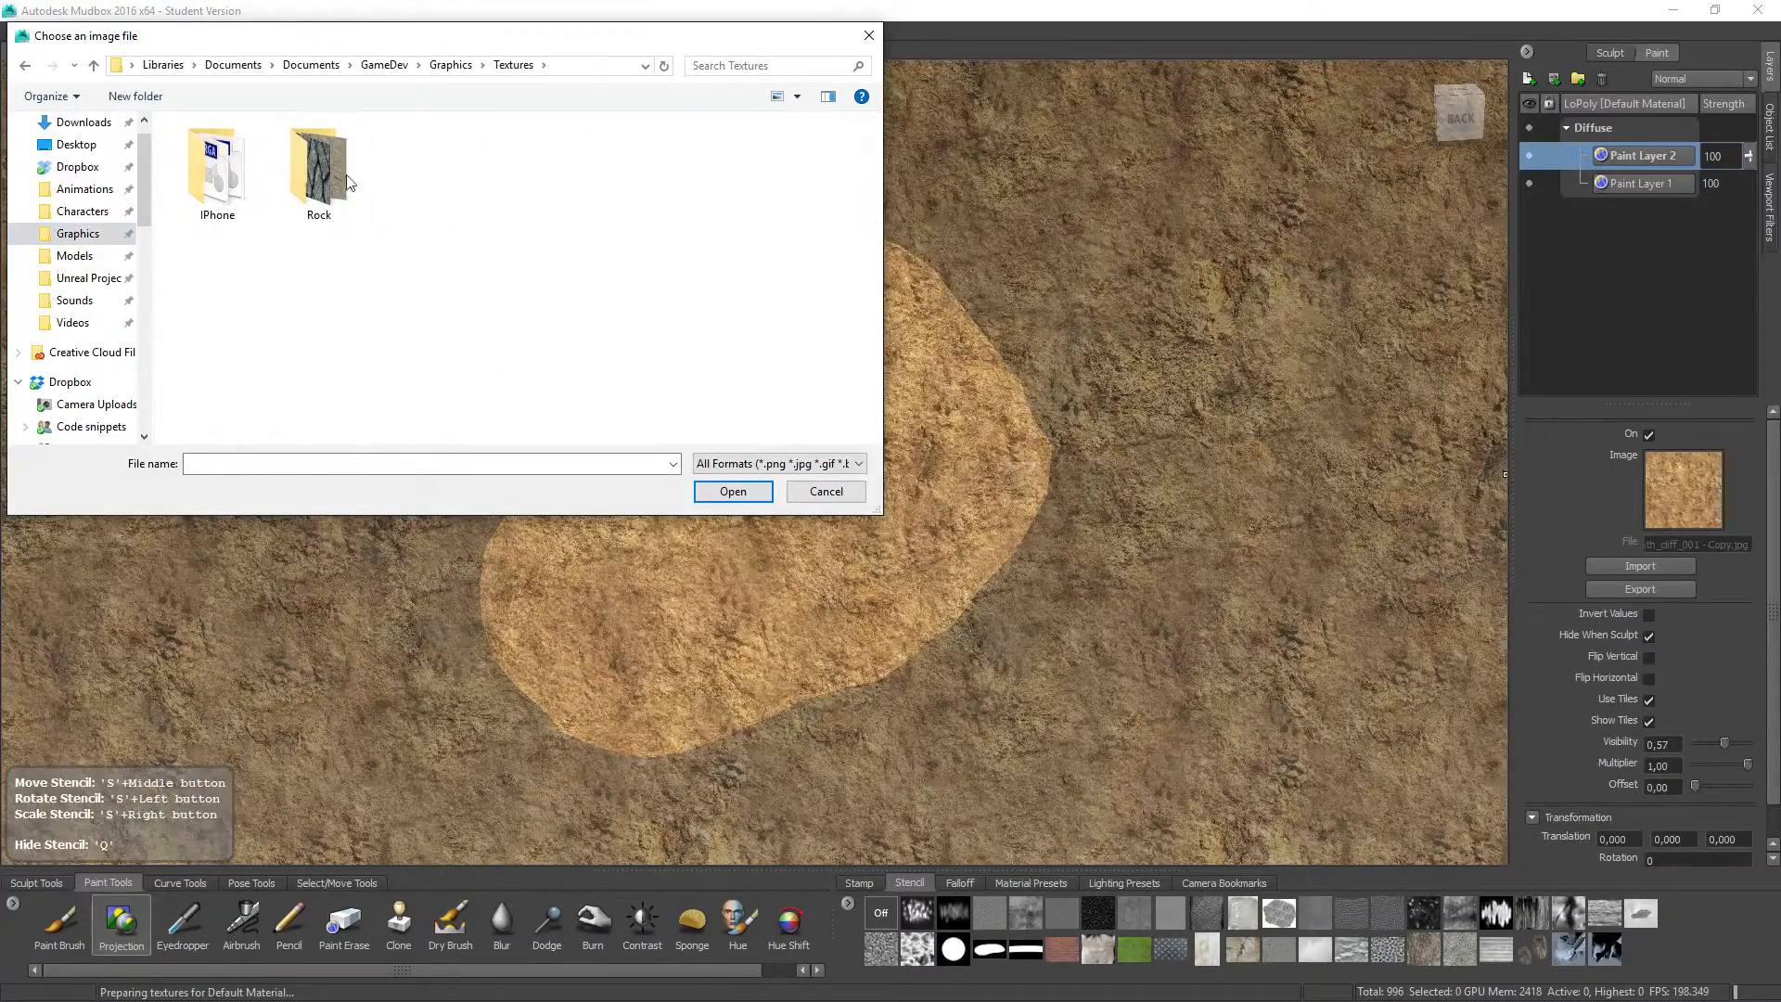
pyautogui.doubleClick(220, 176)
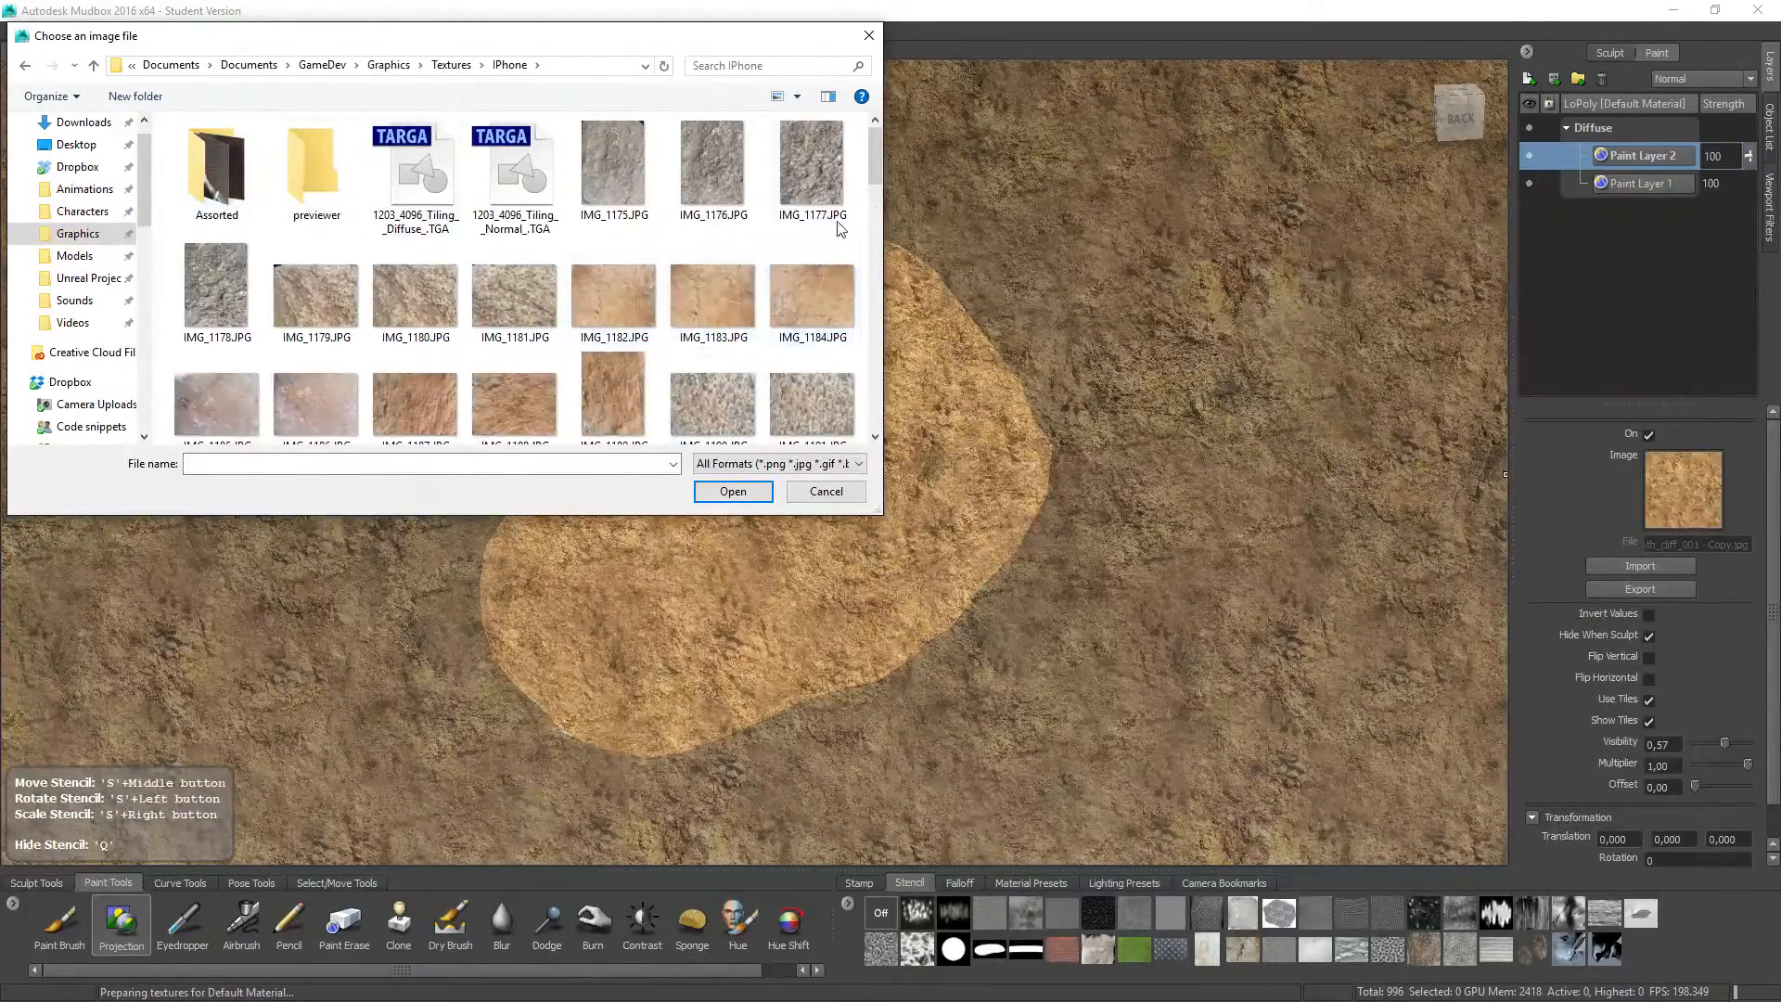
pyautogui.doubleClick(242, 190)
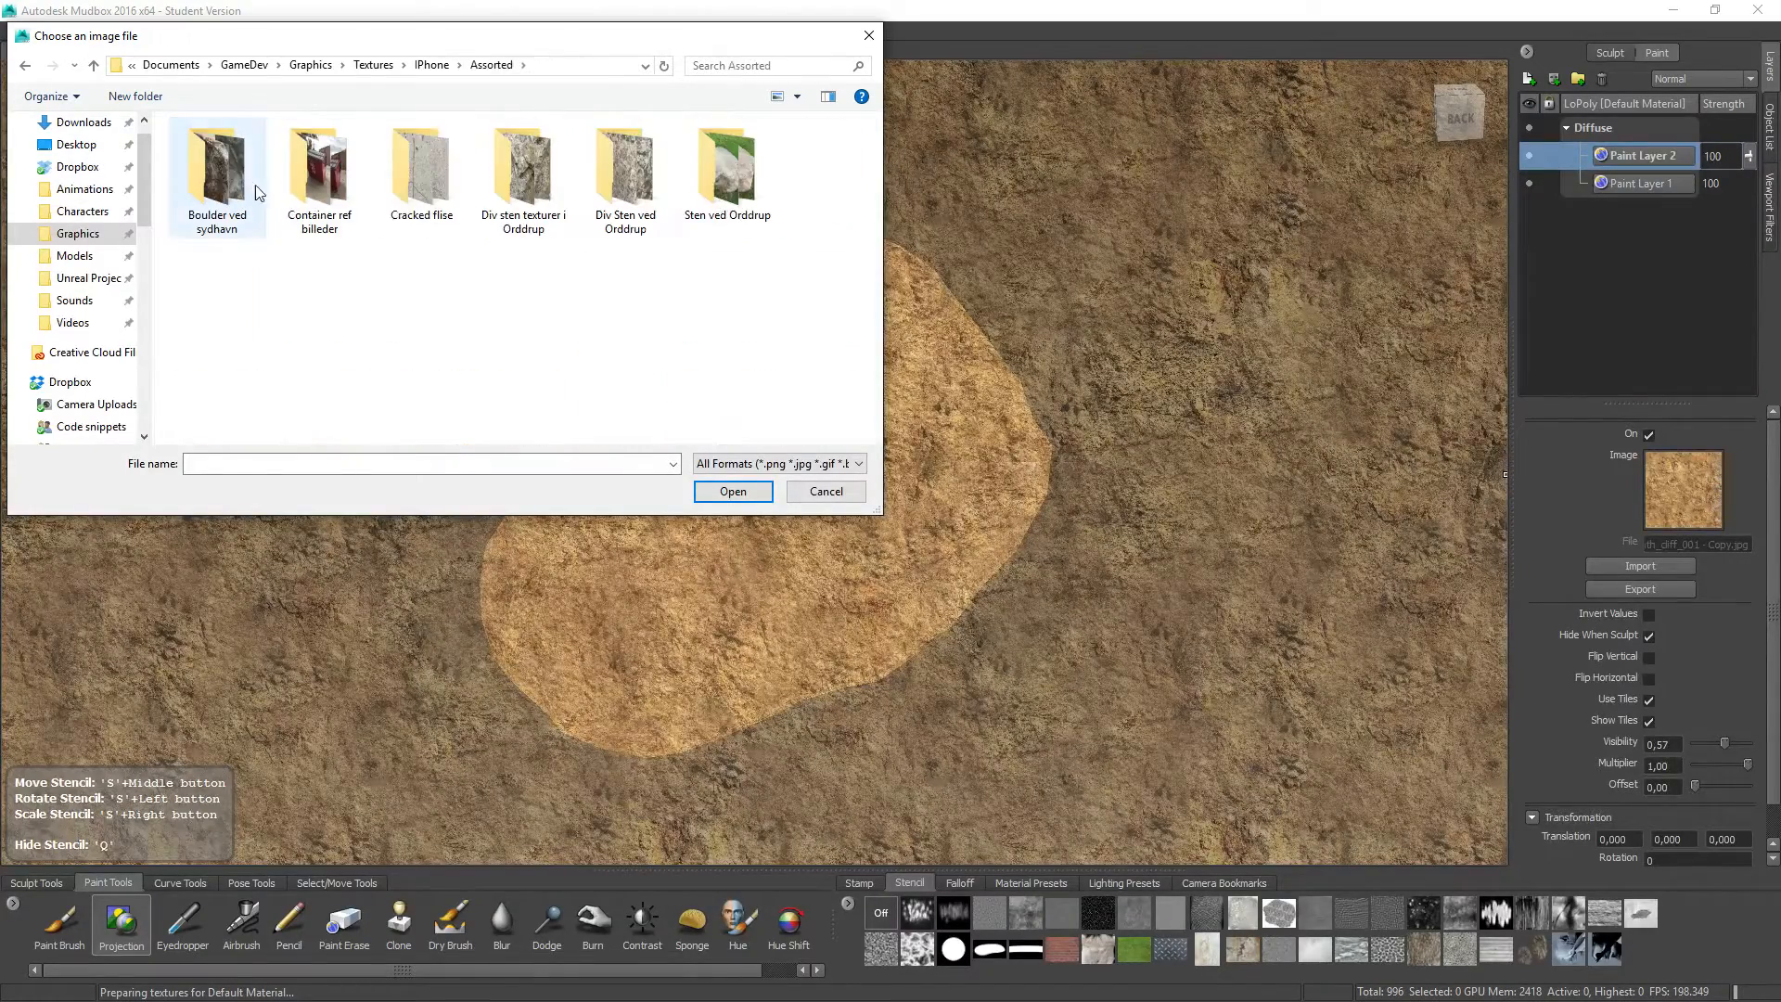
pyautogui.doubleClick(523, 171)
pyautogui.moveTo(872, 167); pyautogui.dragTo(872, 344)
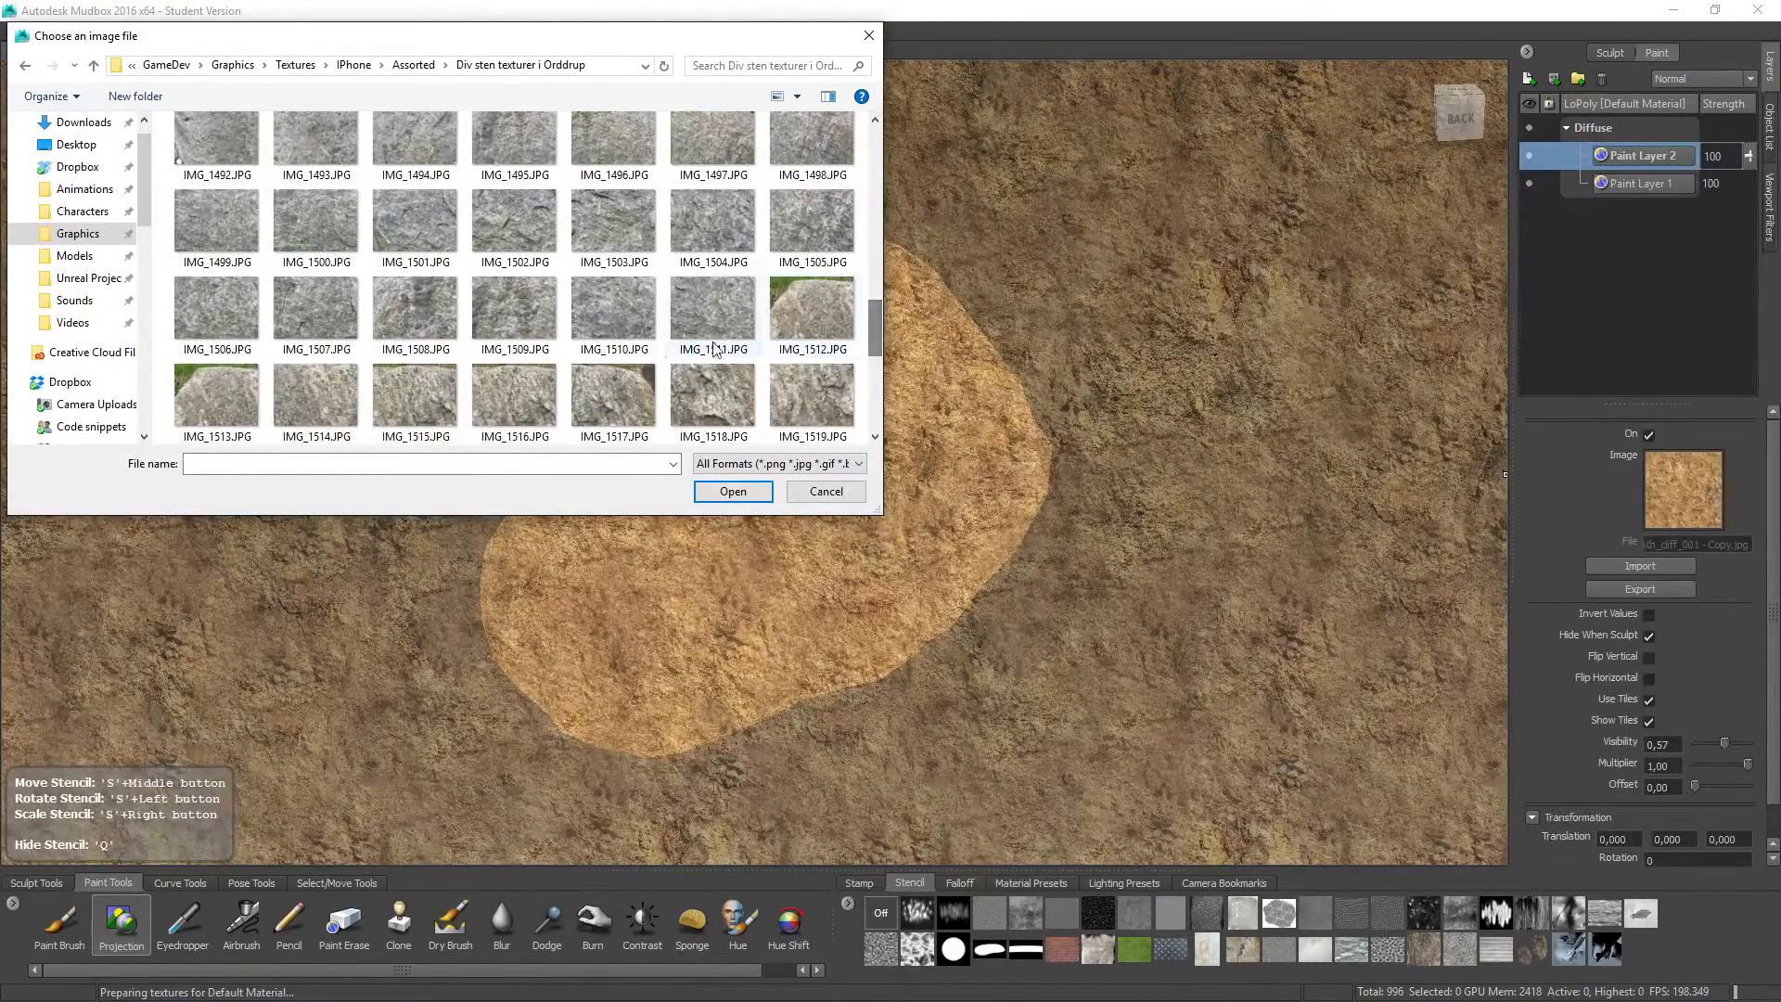
pyautogui.doubleClick(686, 293)
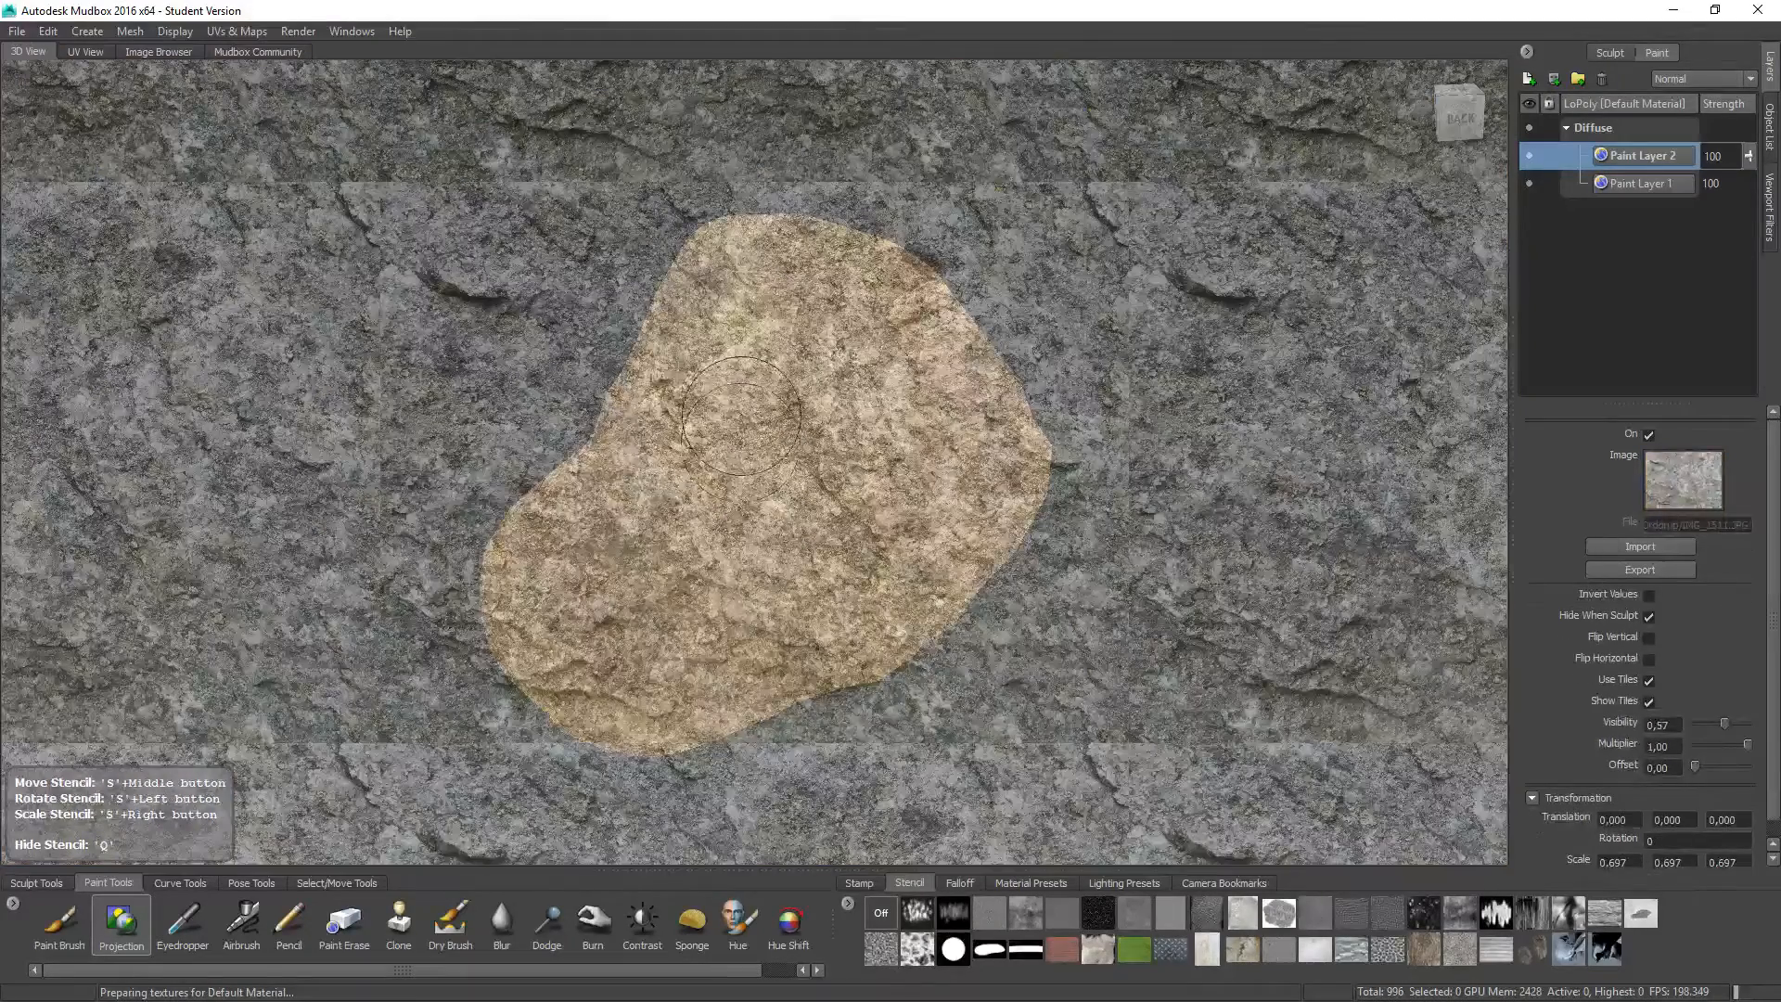
# Step: Projection-paint grey rock over the upper part of the boulder's back and in a thin strip along its sloping edge
pyautogui.press('q')
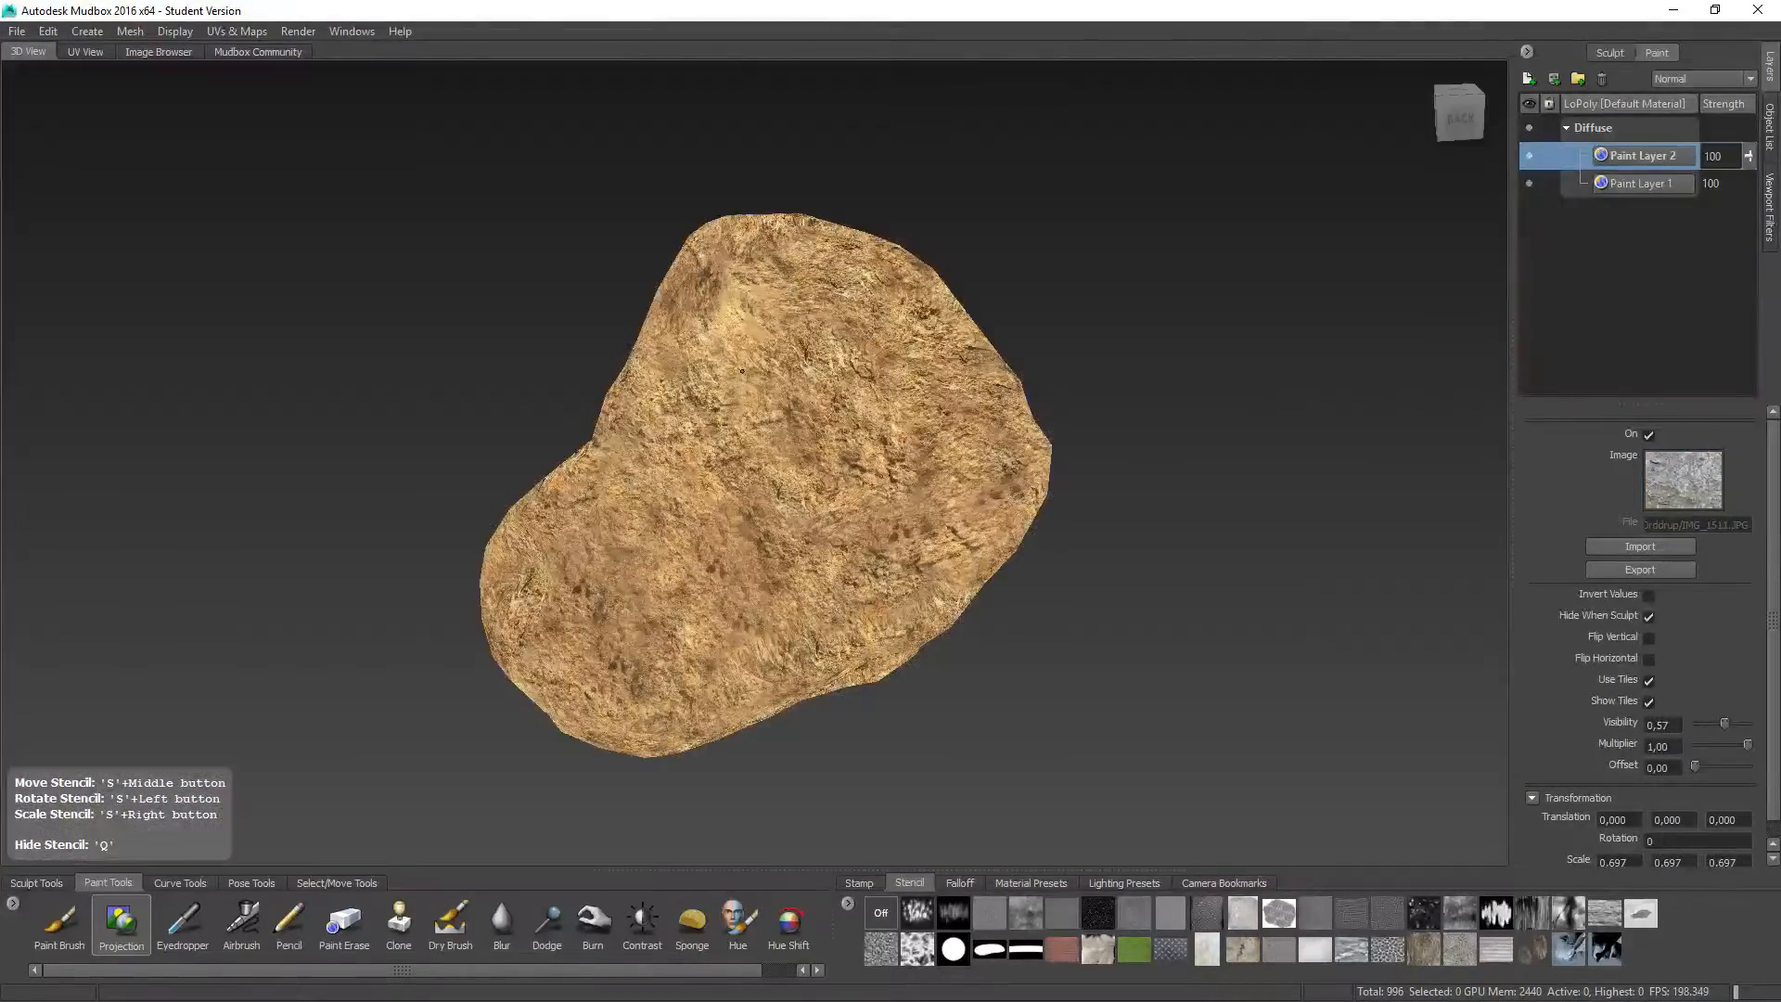
pyautogui.moveTo(746, 366)
pyautogui.mouseDown()
pyautogui.moveTo(748, 324)
pyautogui.moveTo(816, 343)
pyautogui.moveTo(863, 306)
pyautogui.moveTo(776, 290)
pyautogui.moveTo(710, 357)
pyautogui.moveTo(742, 399)
pyautogui.moveTo(923, 329)
pyautogui.moveTo(846, 443)
pyautogui.mouseUp()
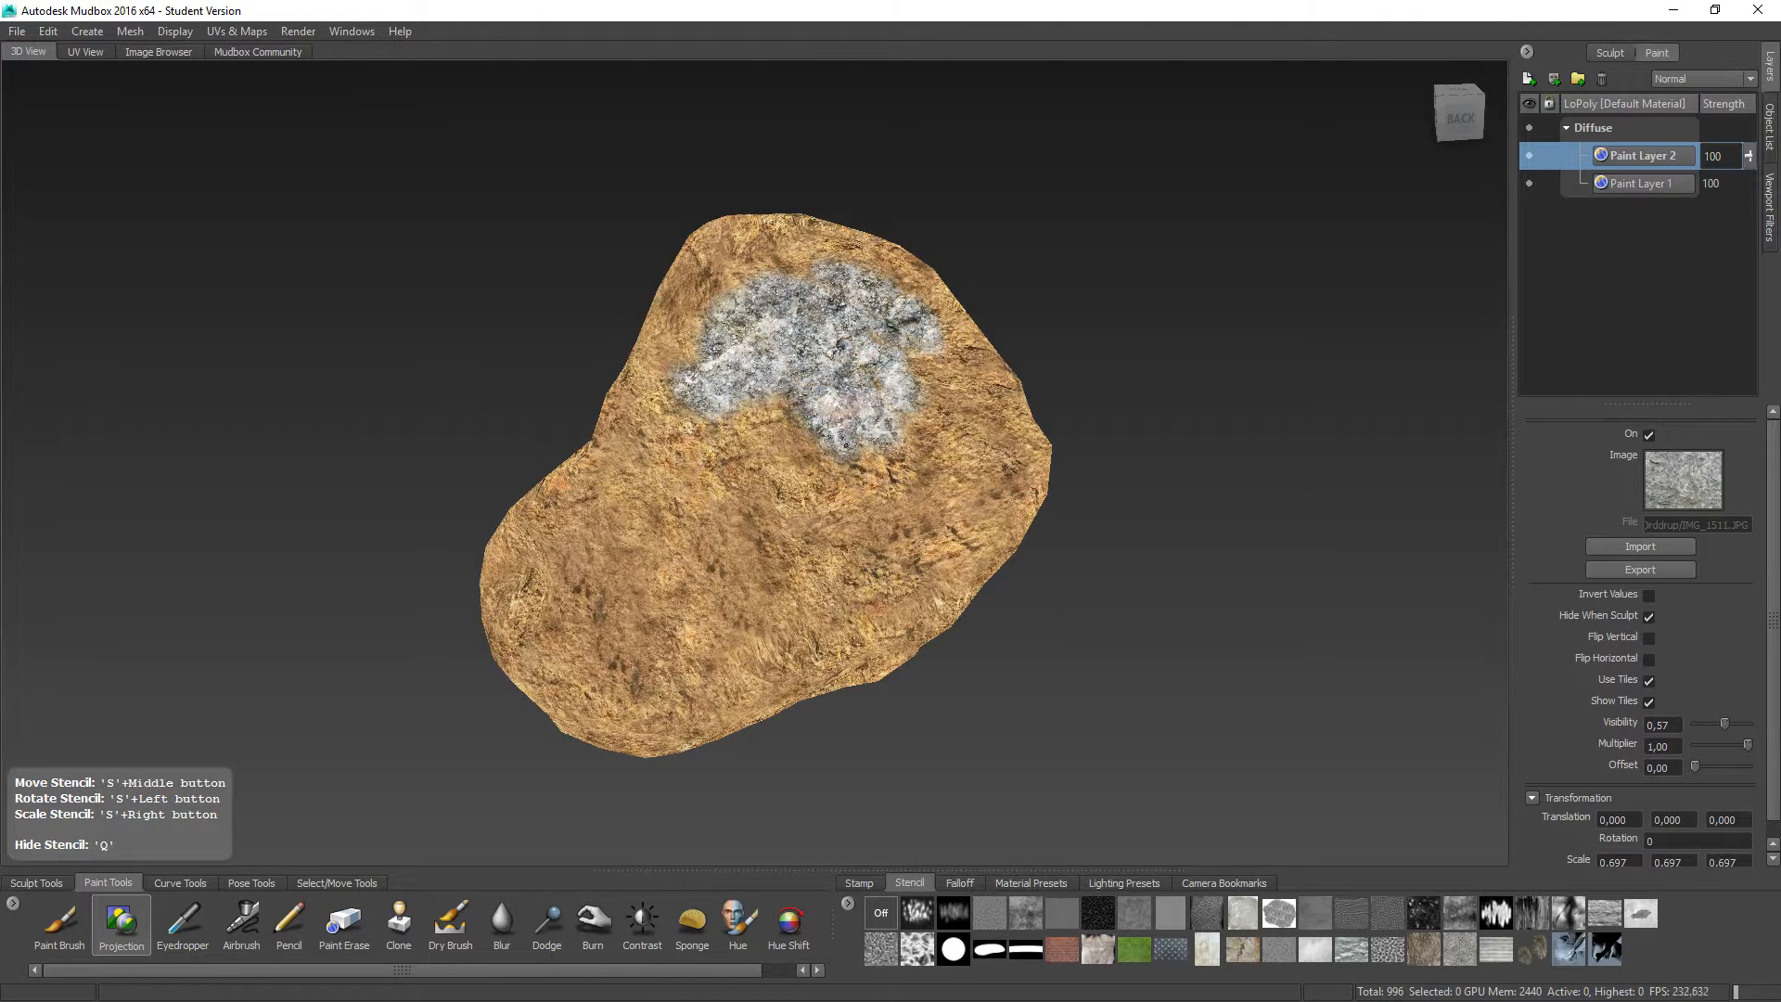
pyautogui.moveTo(928, 381)
pyautogui.mouseDown()
pyautogui.moveTo(946, 353)
pyautogui.moveTo(923, 441)
pyautogui.moveTo(740, 409)
pyautogui.mouseUp()
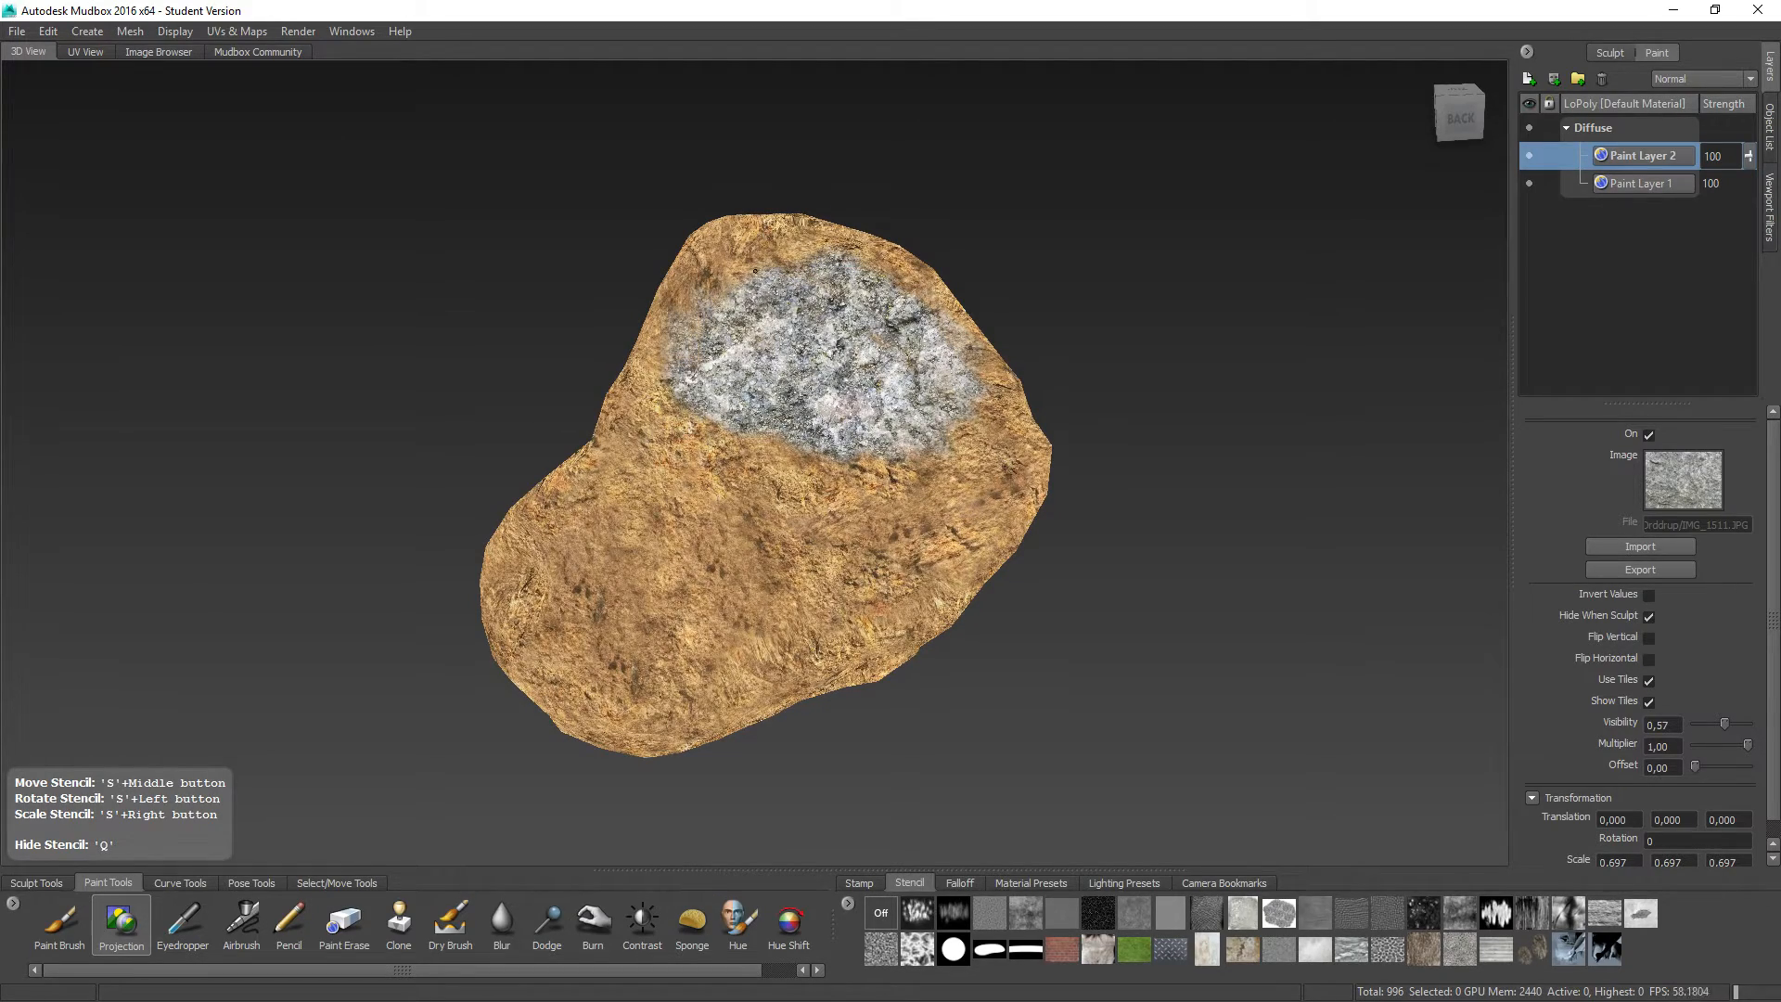
pyautogui.moveTo(755, 271)
pyautogui.mouseDown()
pyautogui.moveTo(716, 289)
pyautogui.moveTo(835, 245)
pyautogui.mouseUp()
pyautogui.moveTo(673, 420)
pyautogui.mouseDown()
pyautogui.moveTo(554, 531)
pyautogui.moveTo(506, 607)
pyautogui.moveTo(480, 577)
pyautogui.mouseUp()
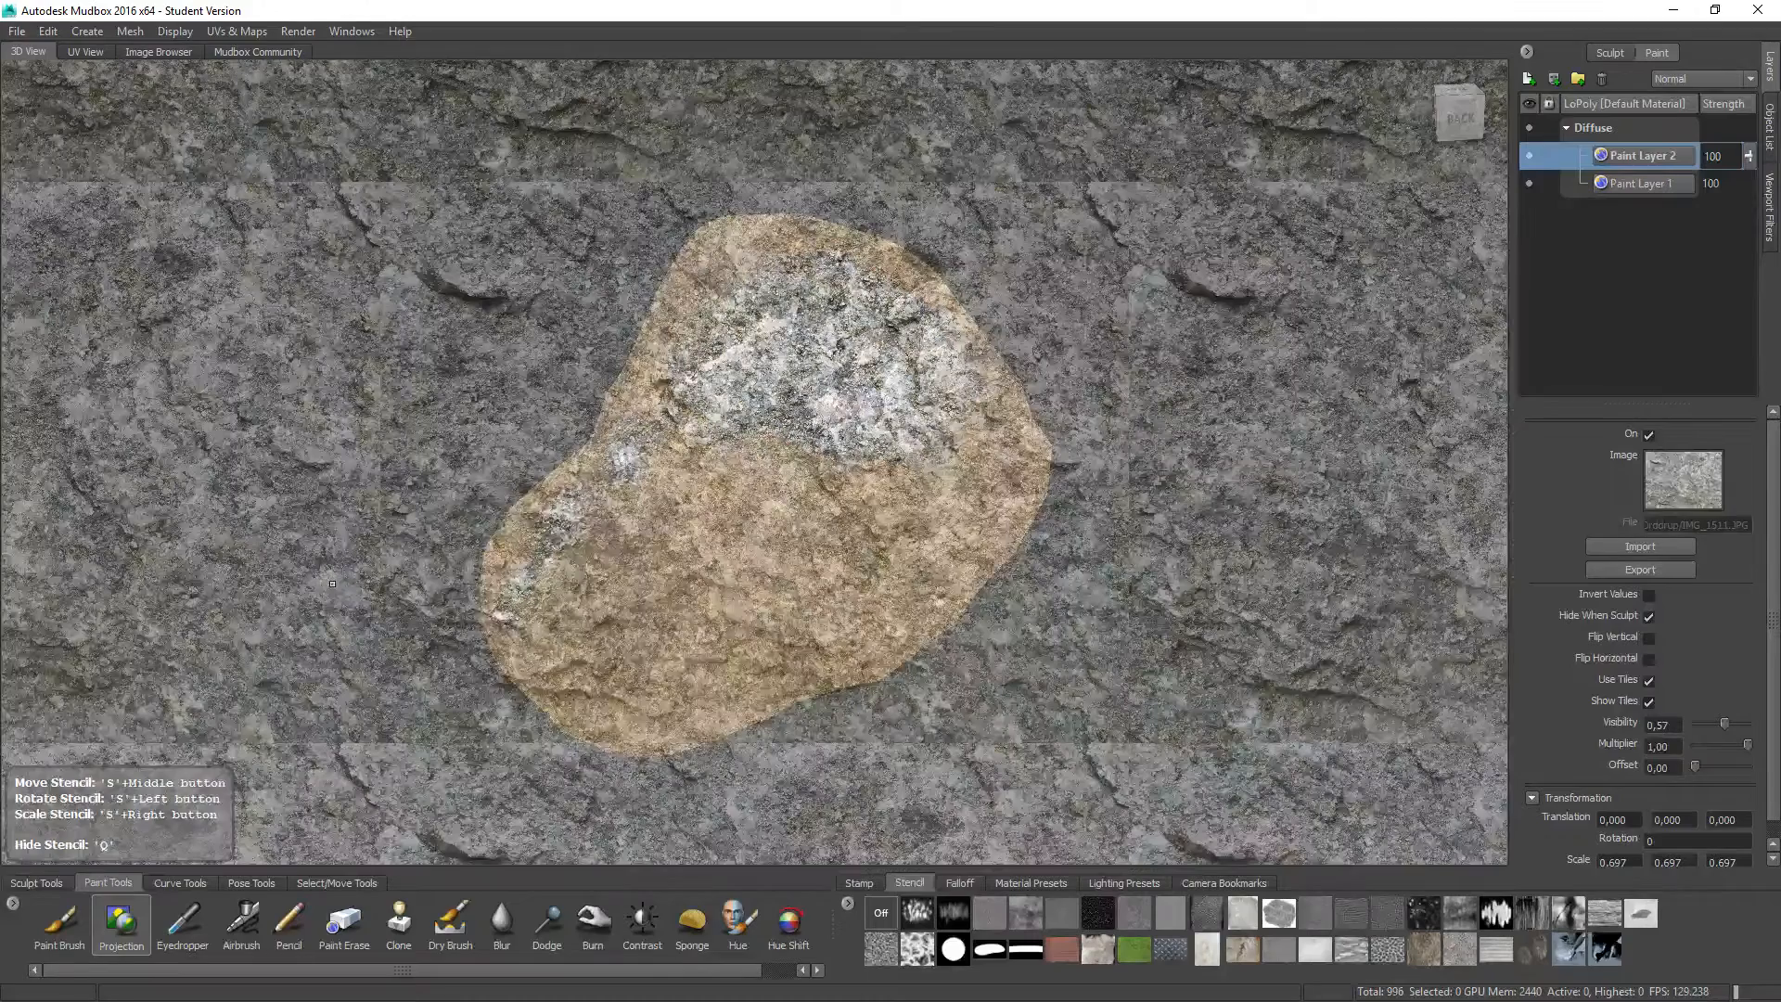
# Step: Extend the grey rock paint across the middle of the boulder's back, joining the upper patch with the edge strip
pyautogui.moveTo(332, 584)
pyautogui.mouseDown()
pyautogui.moveTo(871, 456)
pyautogui.moveTo(406, 533)
pyautogui.moveTo(463, 568)
pyautogui.moveTo(497, 550)
pyautogui.mouseUp()
pyautogui.click(685, 410)
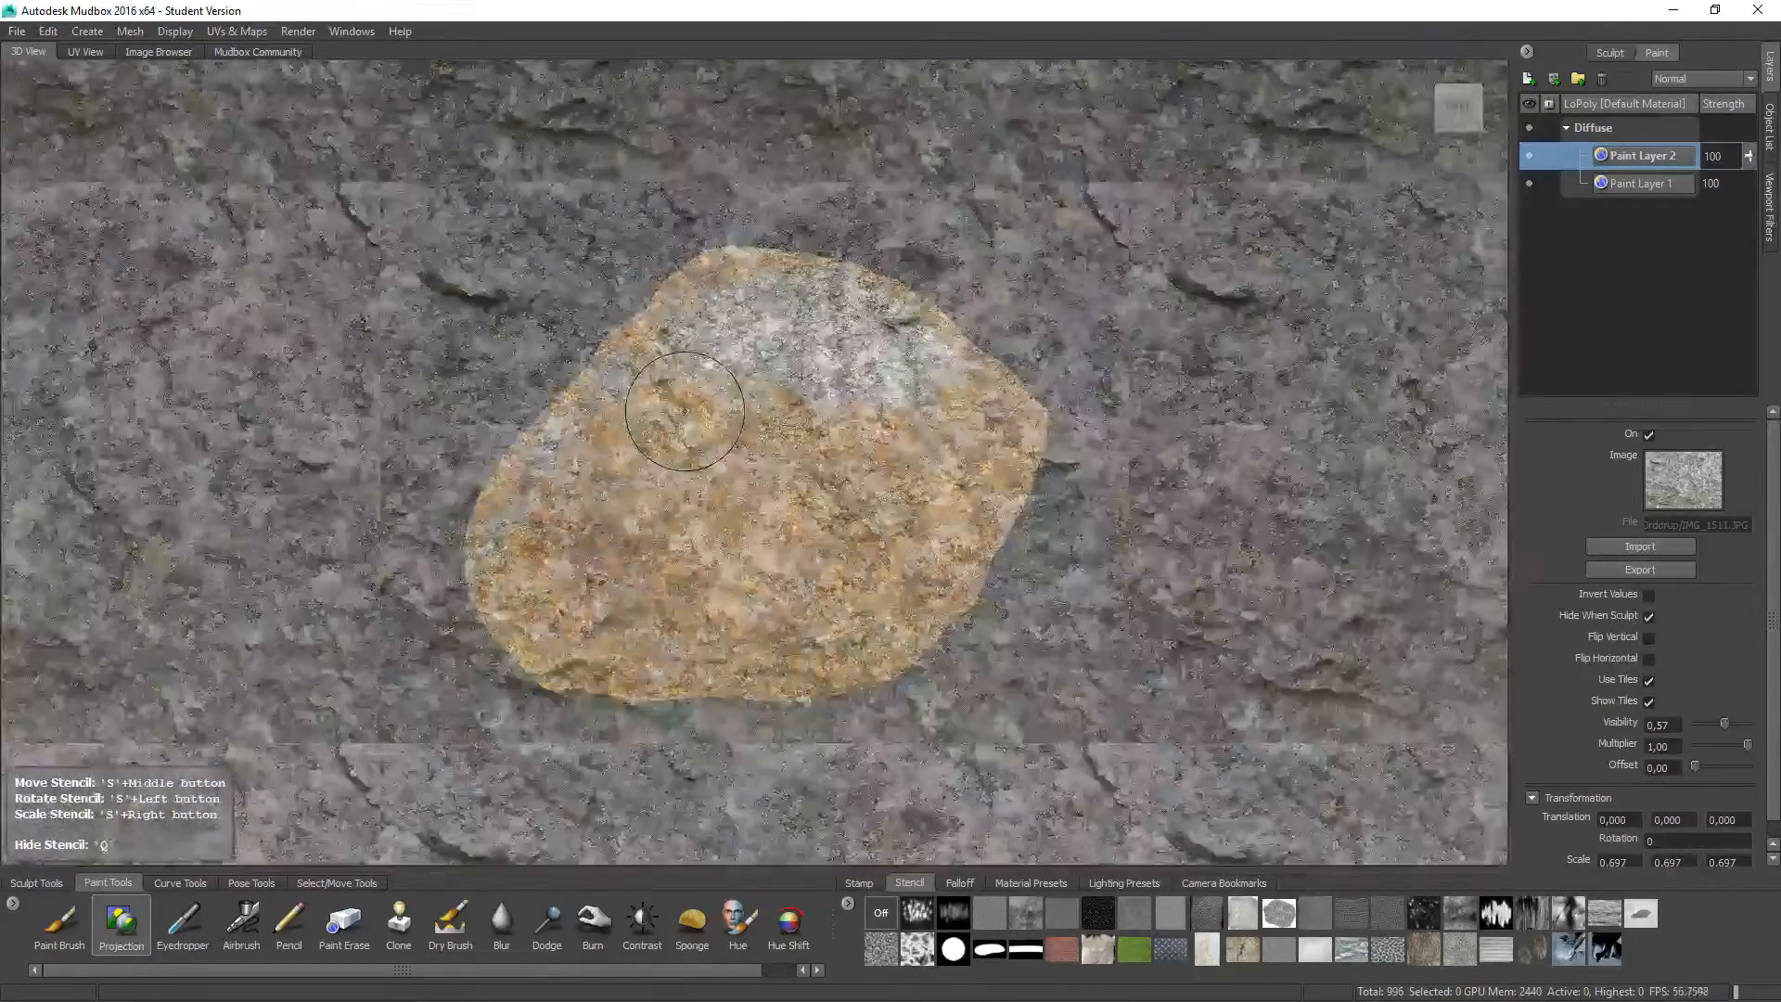
pyautogui.moveTo(684, 411)
pyautogui.mouseDown()
pyautogui.moveTo(672, 390)
pyautogui.moveTo(826, 399)
pyautogui.moveTo(937, 445)
pyautogui.moveTo(973, 383)
pyautogui.mouseUp()
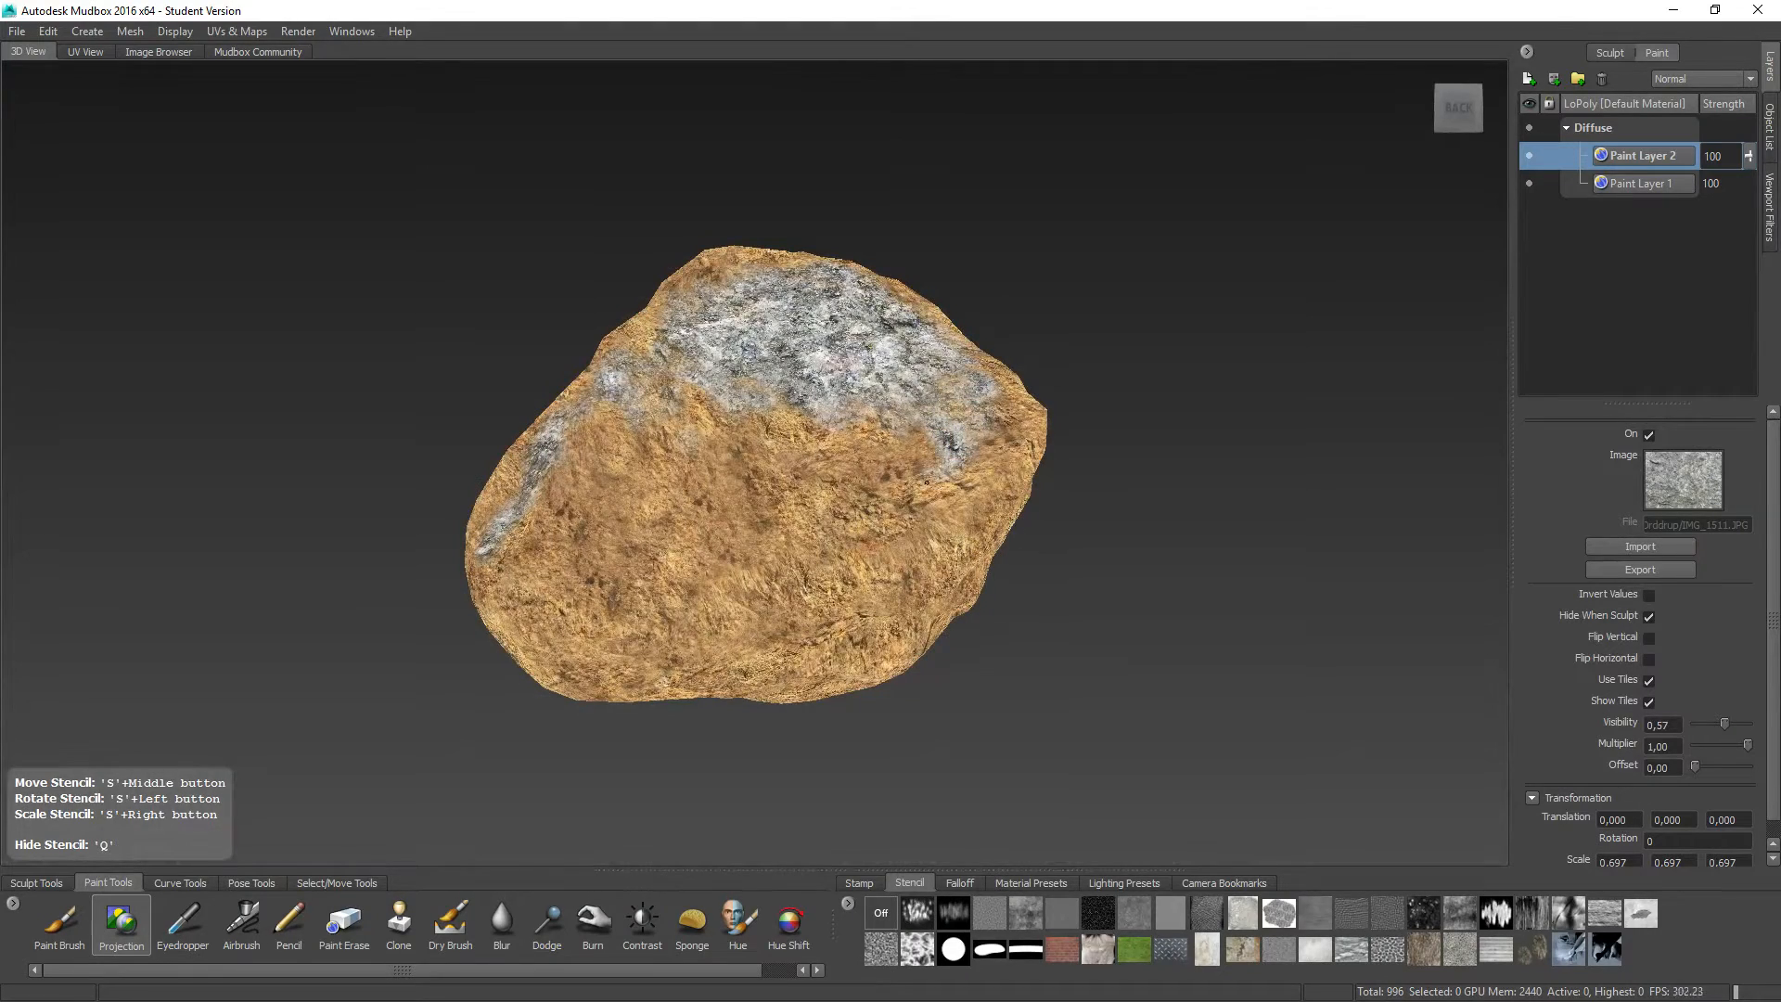
pyautogui.moveTo(926, 483); pyautogui.dragTo(872, 536)
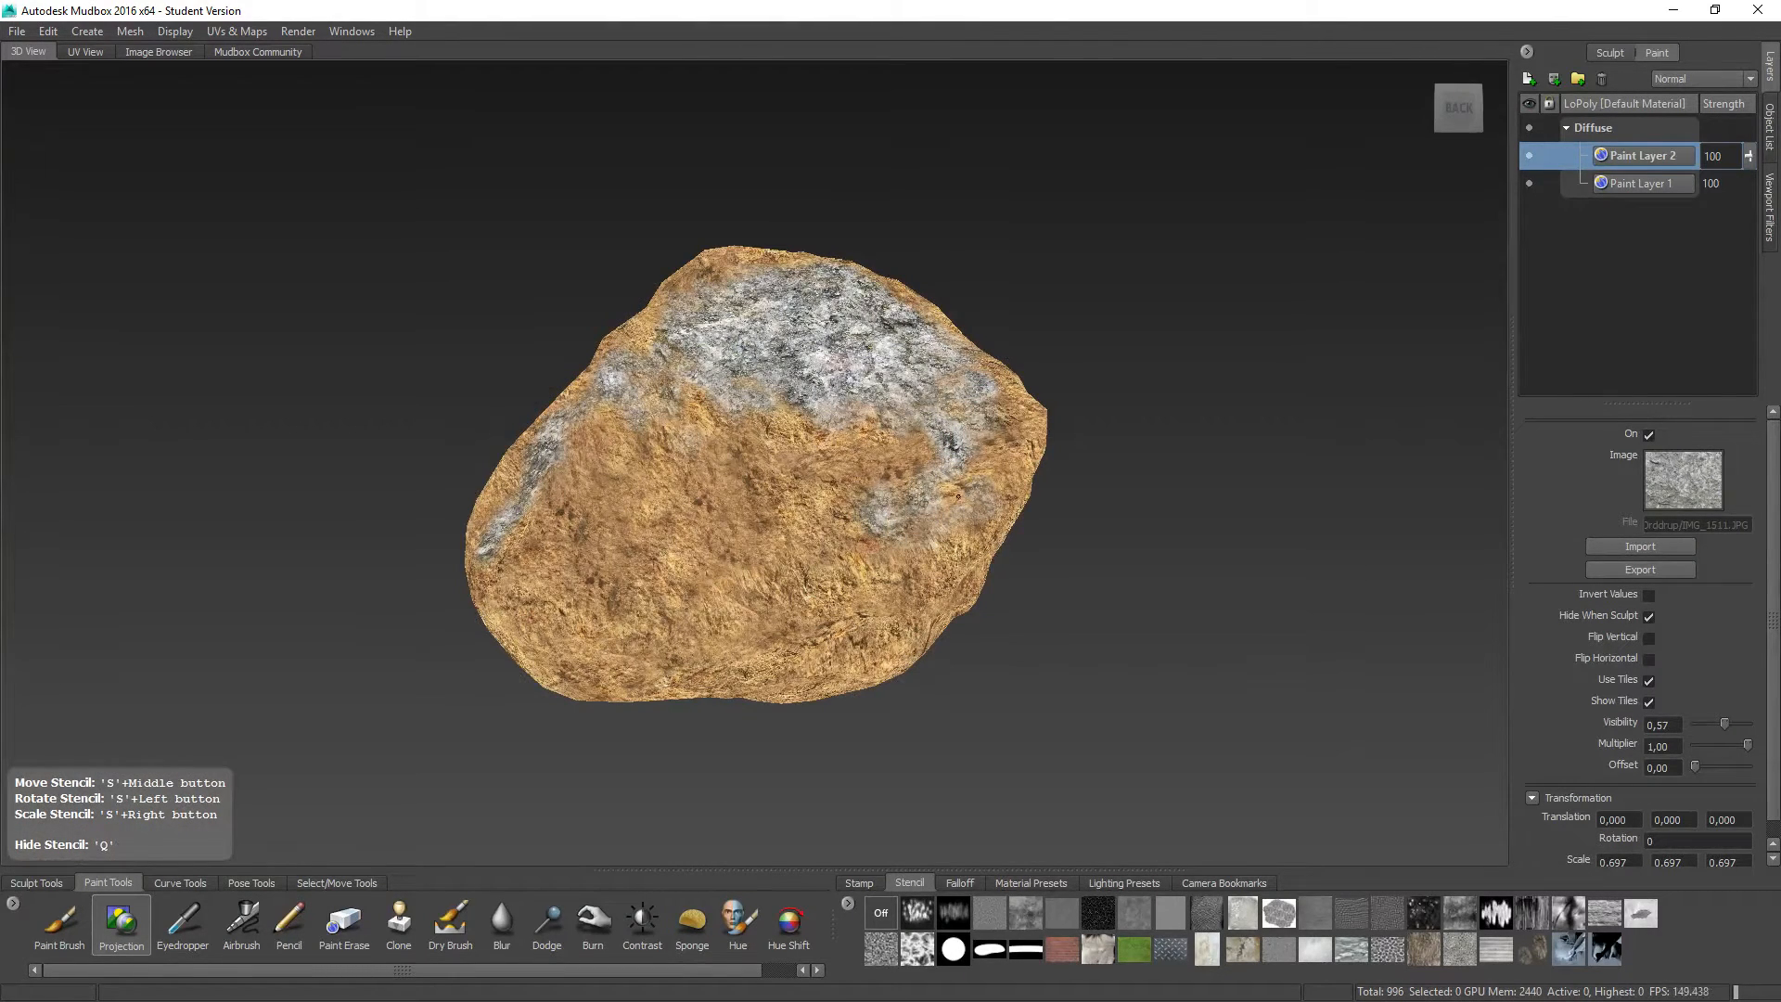
pyautogui.moveTo(914, 478); pyautogui.dragTo(899, 408)
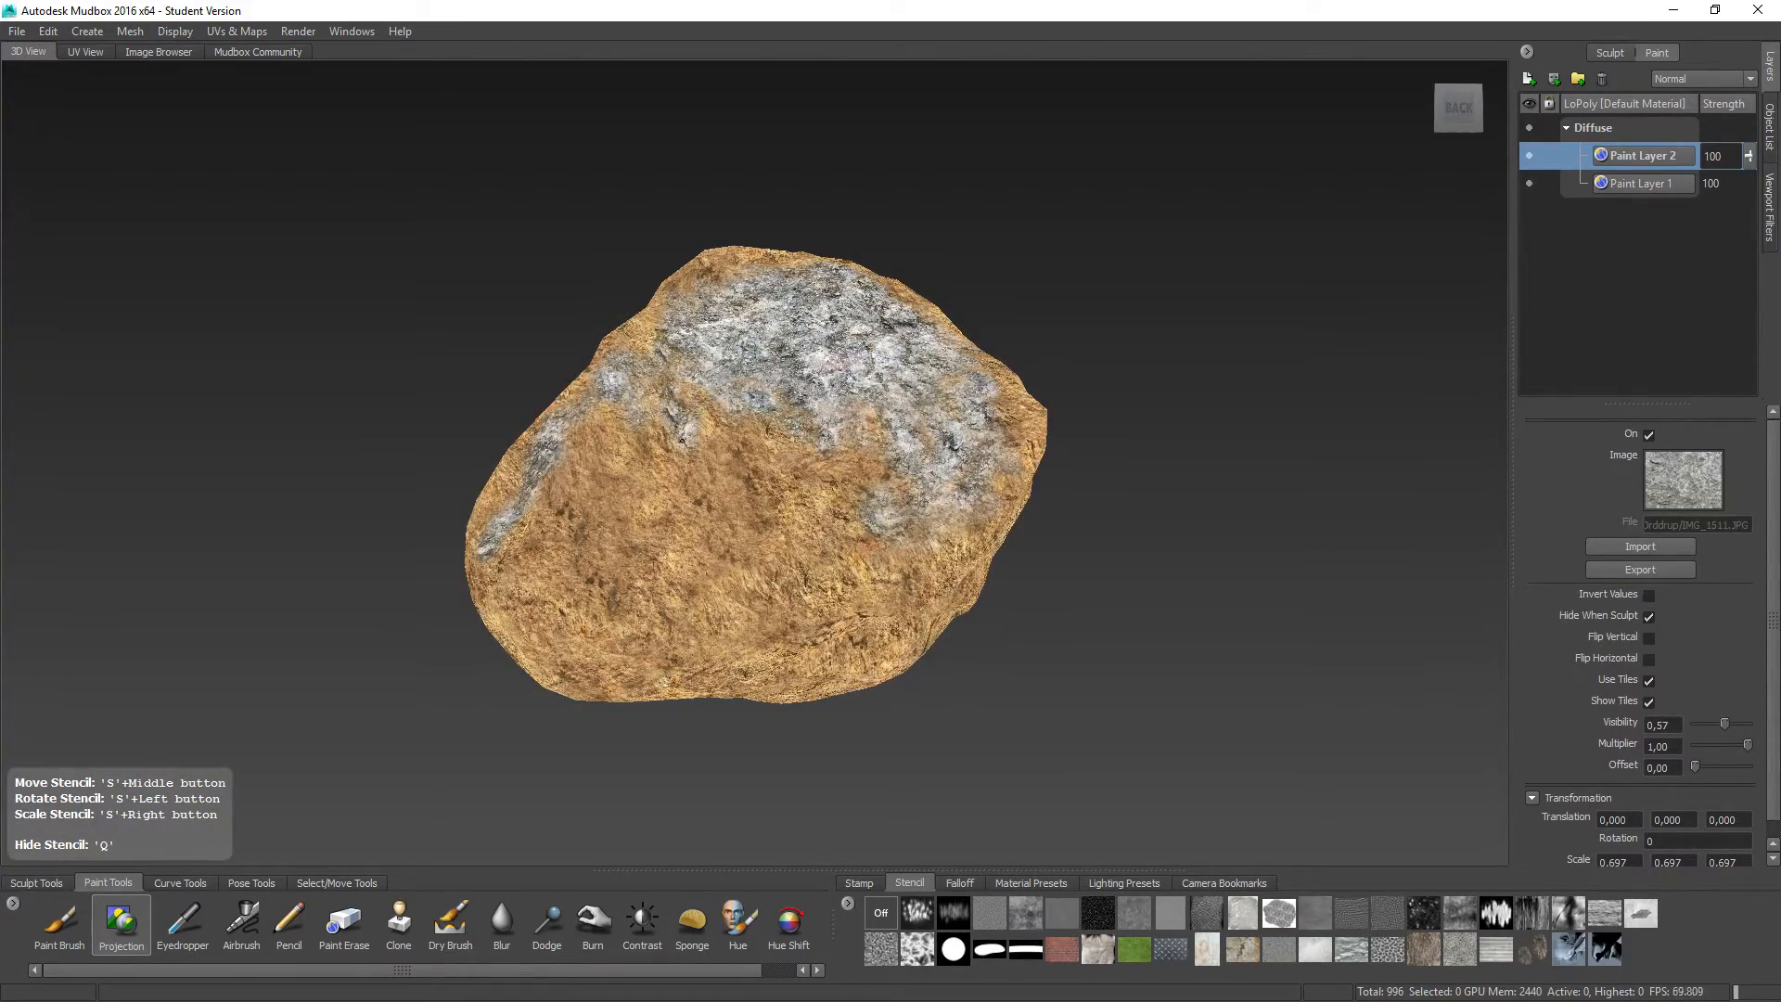
pyautogui.moveTo(681, 440); pyautogui.dragTo(598, 434)
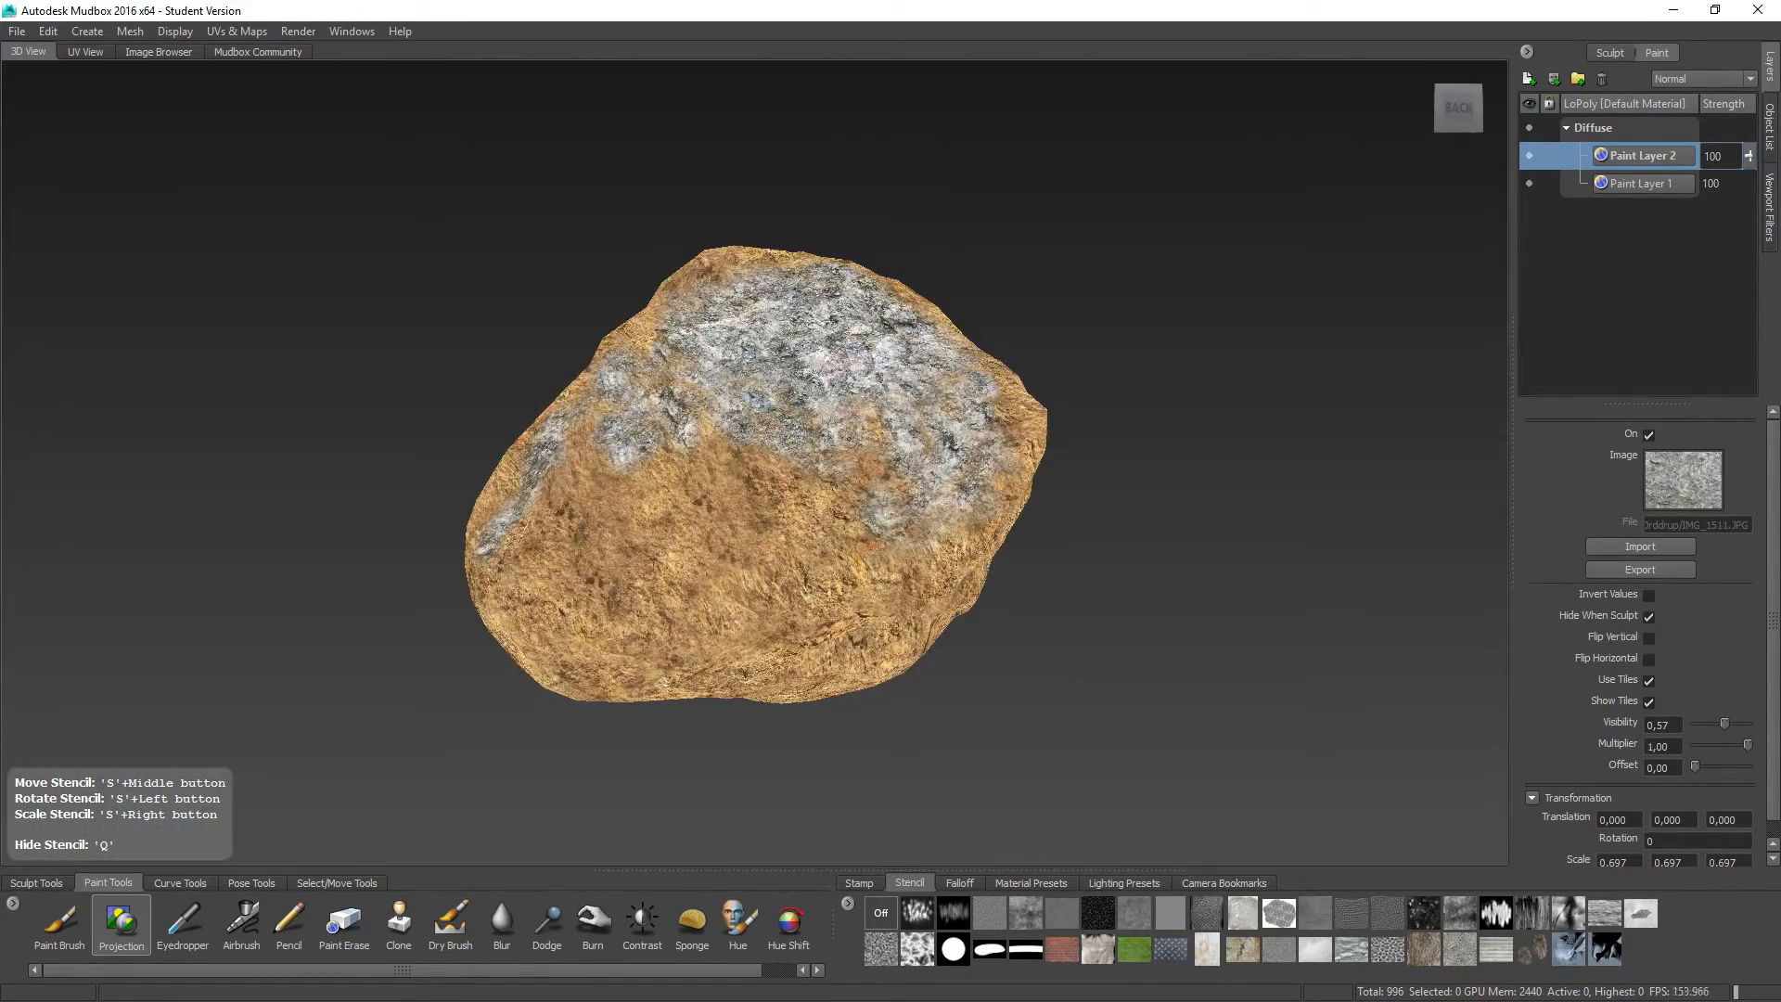
pyautogui.moveTo(869, 445)
pyautogui.mouseDown()
pyautogui.moveTo(835, 491)
pyautogui.moveTo(714, 454)
pyautogui.moveTo(607, 478)
pyautogui.moveTo(557, 459)
pyautogui.moveTo(536, 549)
pyautogui.moveTo(564, 561)
pyautogui.mouseUp()
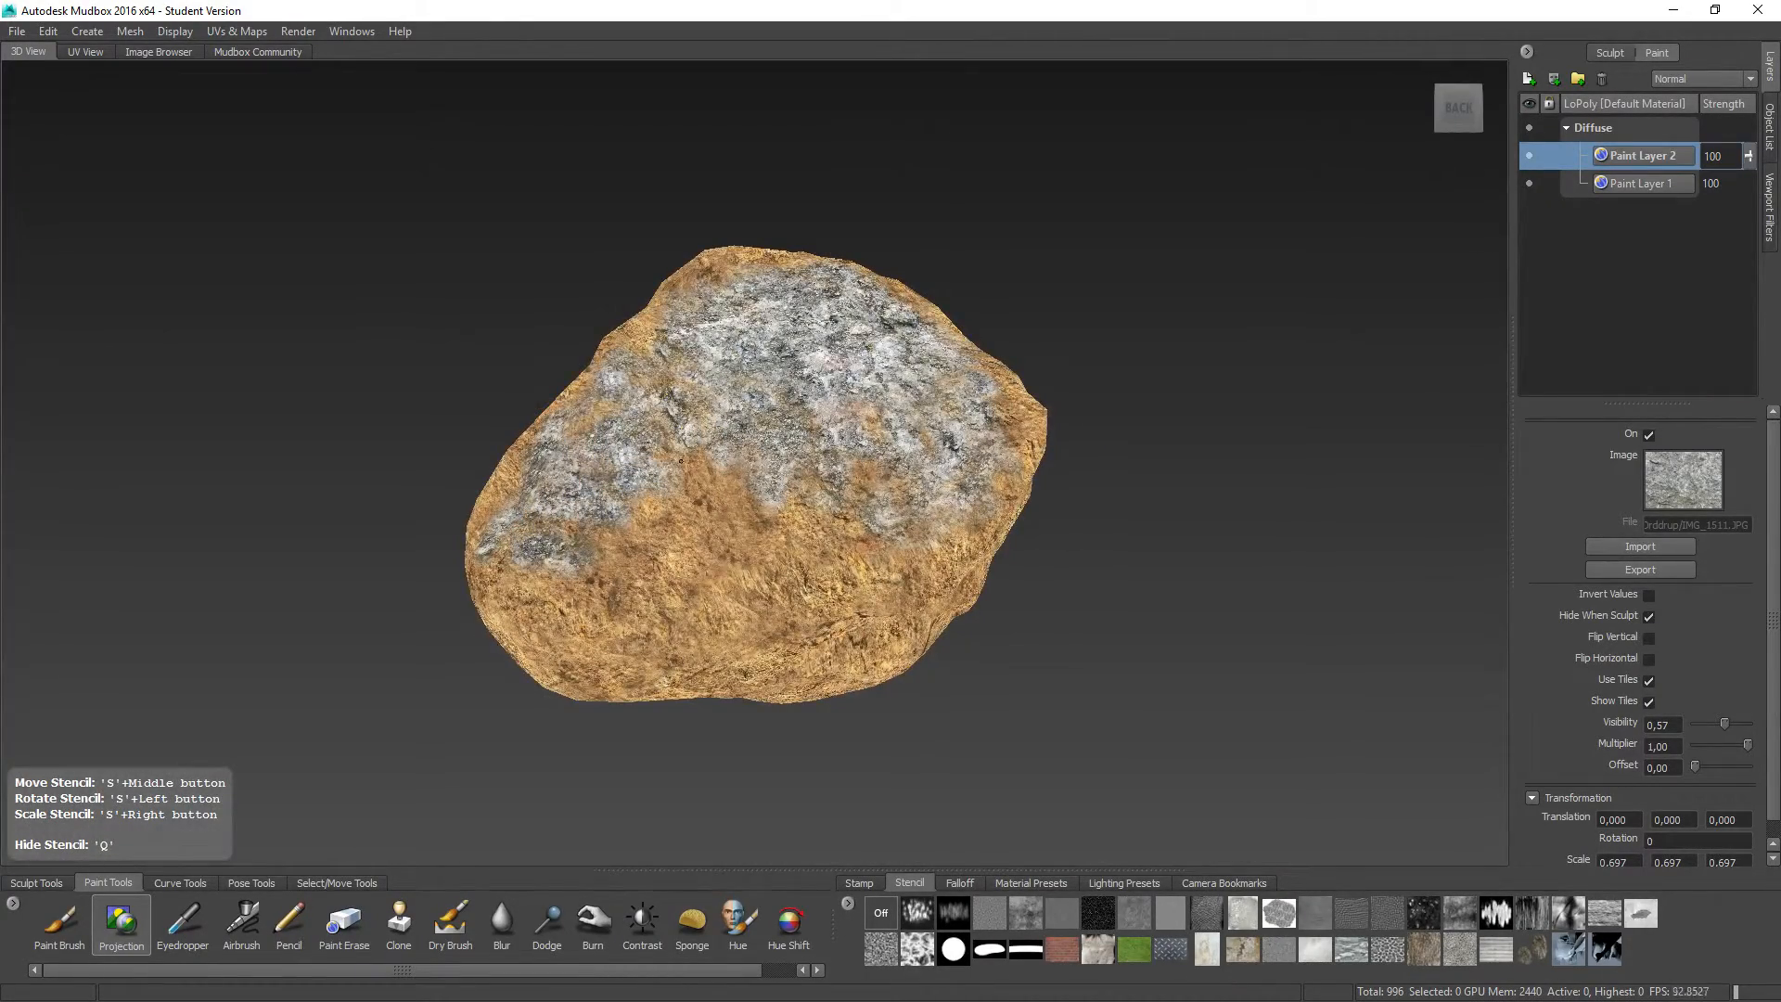
pyautogui.moveTo(712, 456)
pyautogui.mouseDown()
pyautogui.moveTo(769, 508)
pyautogui.moveTo(742, 482)
pyautogui.mouseUp()
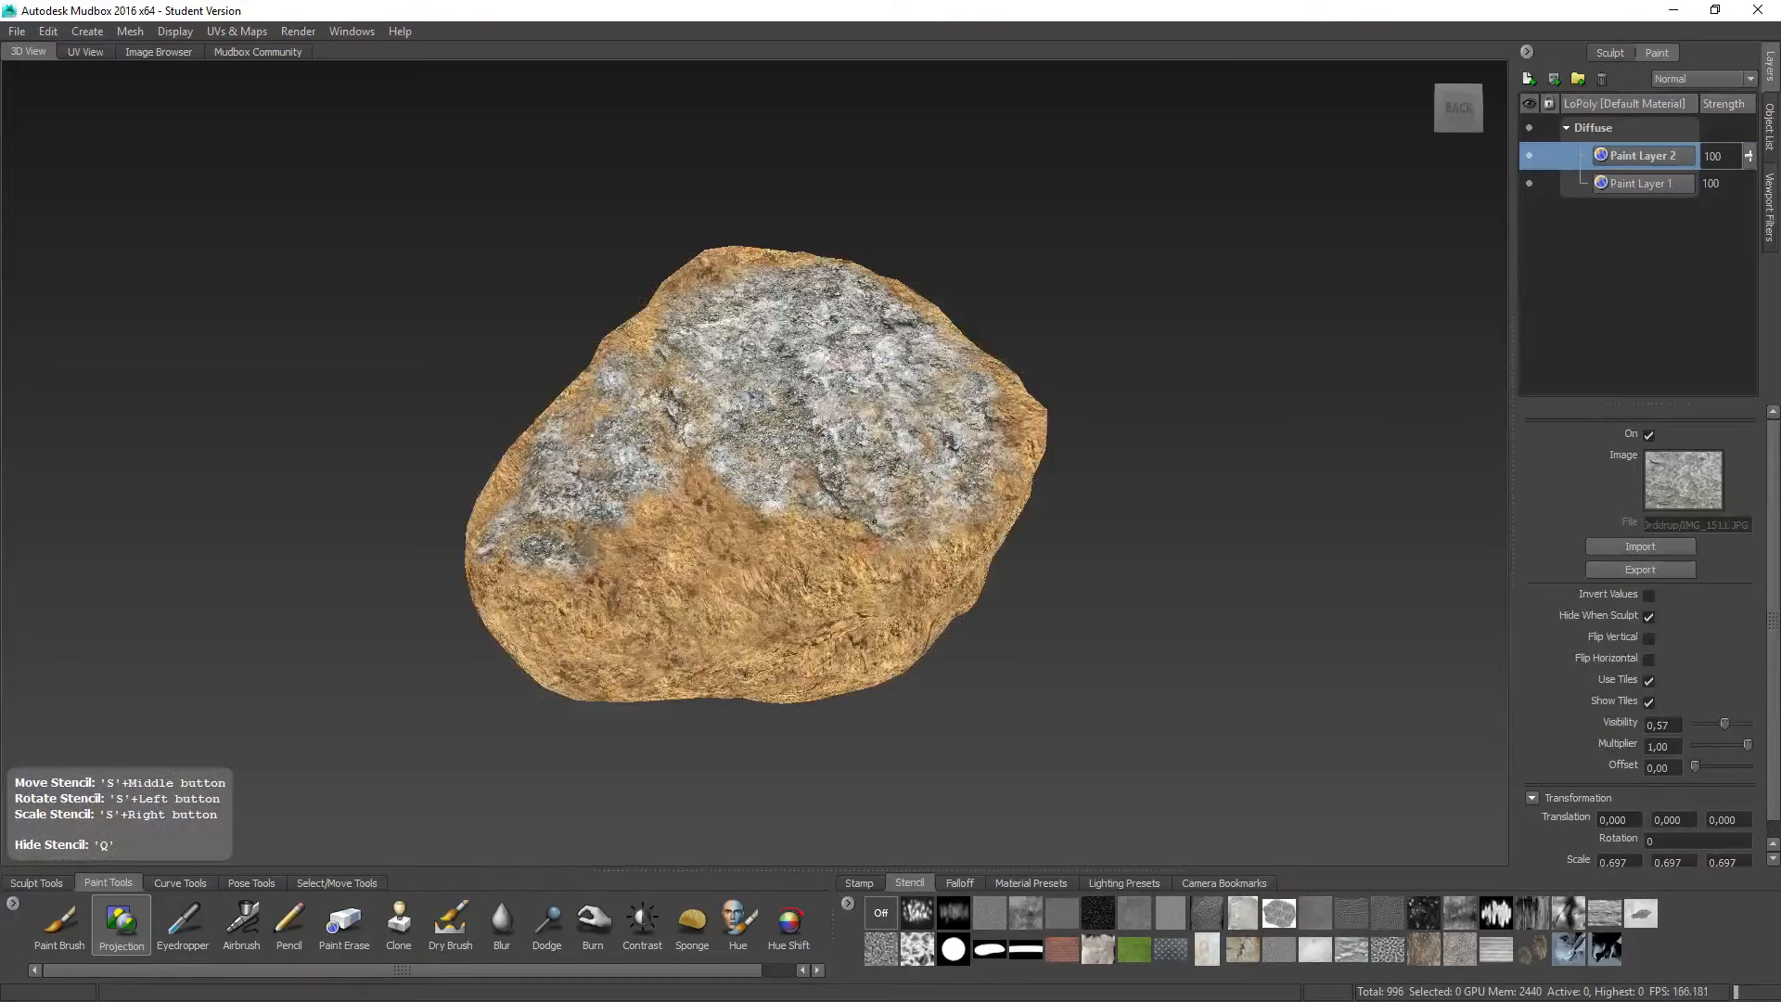
# Step: Projection-paint grey rock over the lower part of the boulder's back, leaving the orange rim uncovered
pyautogui.moveTo(865, 568)
pyautogui.mouseDown()
pyautogui.moveTo(830, 570)
pyautogui.moveTo(807, 534)
pyautogui.moveTo(761, 542)
pyautogui.moveTo(770, 503)
pyautogui.moveTo(710, 492)
pyautogui.moveTo(636, 557)
pyautogui.moveTo(554, 583)
pyautogui.moveTo(543, 624)
pyautogui.moveTo(619, 612)
pyautogui.moveTo(682, 571)
pyautogui.moveTo(746, 579)
pyautogui.moveTo(655, 557)
pyautogui.mouseUp()
pyautogui.moveTo(788, 569)
pyautogui.mouseDown()
pyautogui.moveTo(827, 317)
pyautogui.moveTo(914, 566)
pyautogui.mouseUp()
pyautogui.moveTo(914, 586); pyautogui.dragTo(861, 551)
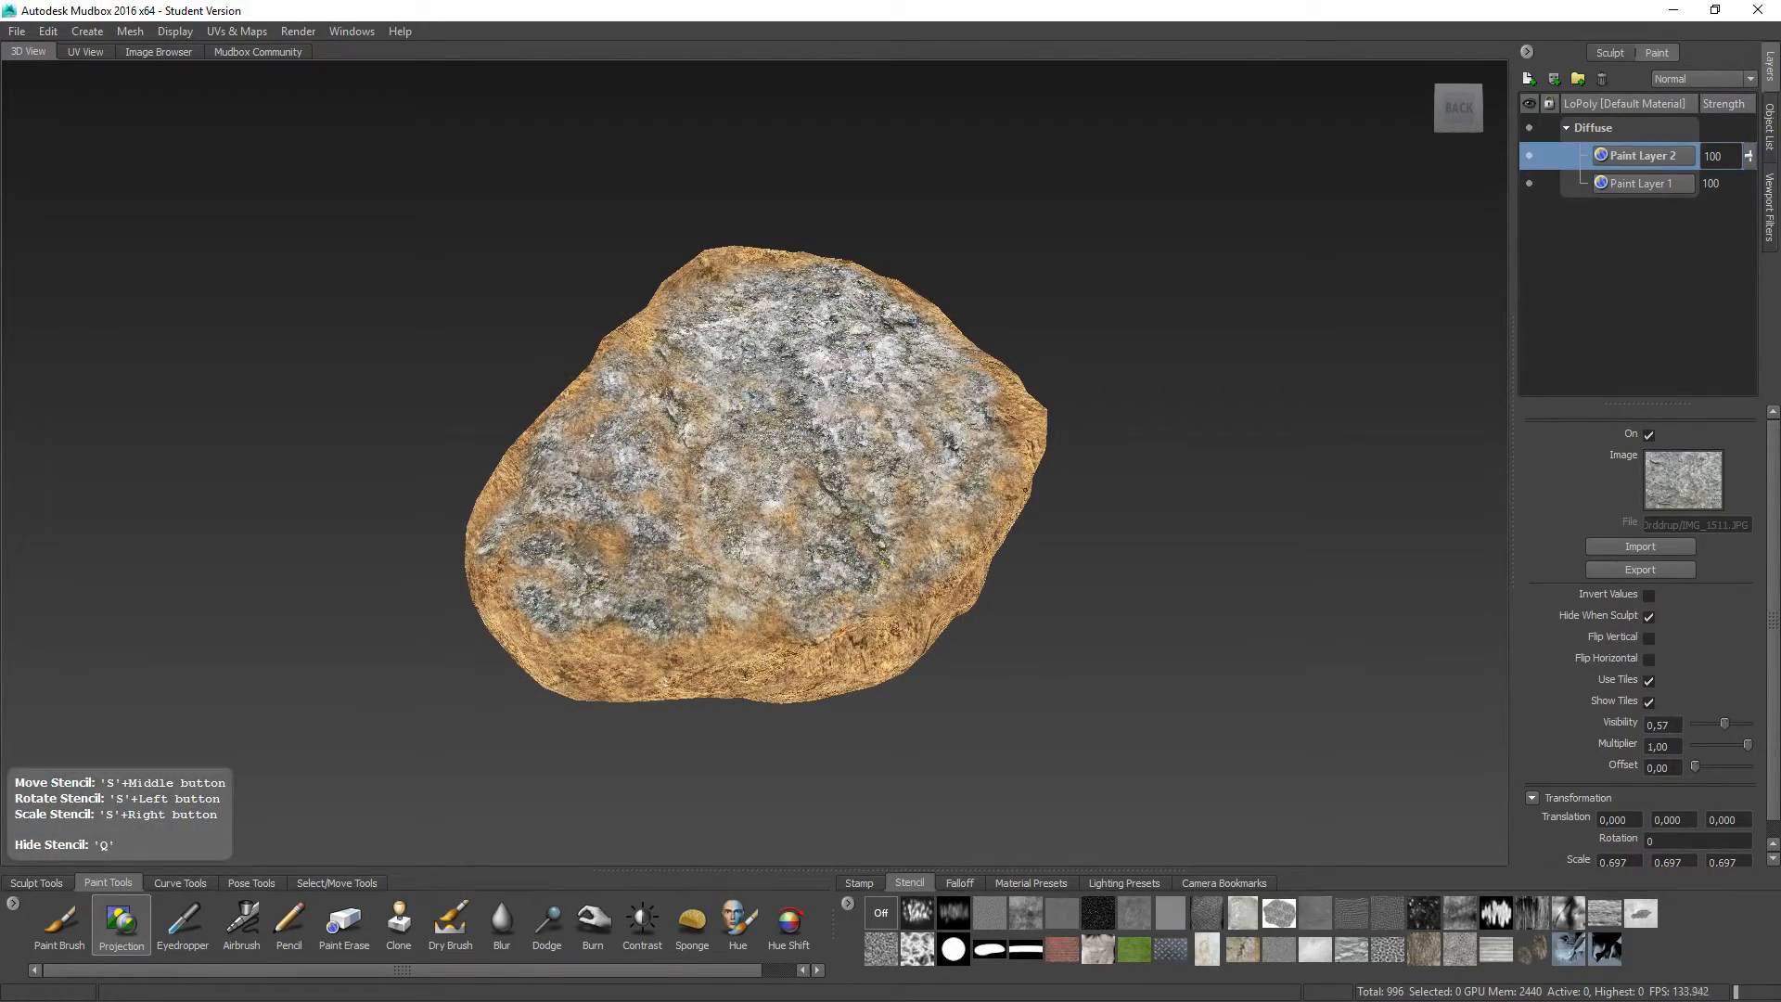
pyautogui.moveTo(1025, 490)
pyautogui.mouseDown()
pyautogui.moveTo(942, 499)
pyautogui.moveTo(809, 554)
pyautogui.moveTo(791, 506)
pyautogui.moveTo(709, 603)
pyautogui.moveTo(863, 417)
pyautogui.moveTo(805, 362)
pyautogui.mouseUp()
# Step: Turn the boulder to its side and projection-paint grey rock along the border up to the narrow end
pyautogui.keyDown('alt'); pyautogui.moveTo(796, 301); pyautogui.dragTo(835, 493); pyautogui.keyUp('alt')
pyautogui.moveTo(707, 463)
pyautogui.mouseDown()
pyautogui.moveTo(747, 522)
pyautogui.moveTo(807, 463)
pyautogui.moveTo(678, 394)
pyautogui.moveTo(725, 482)
pyautogui.moveTo(670, 399)
pyautogui.mouseUp()
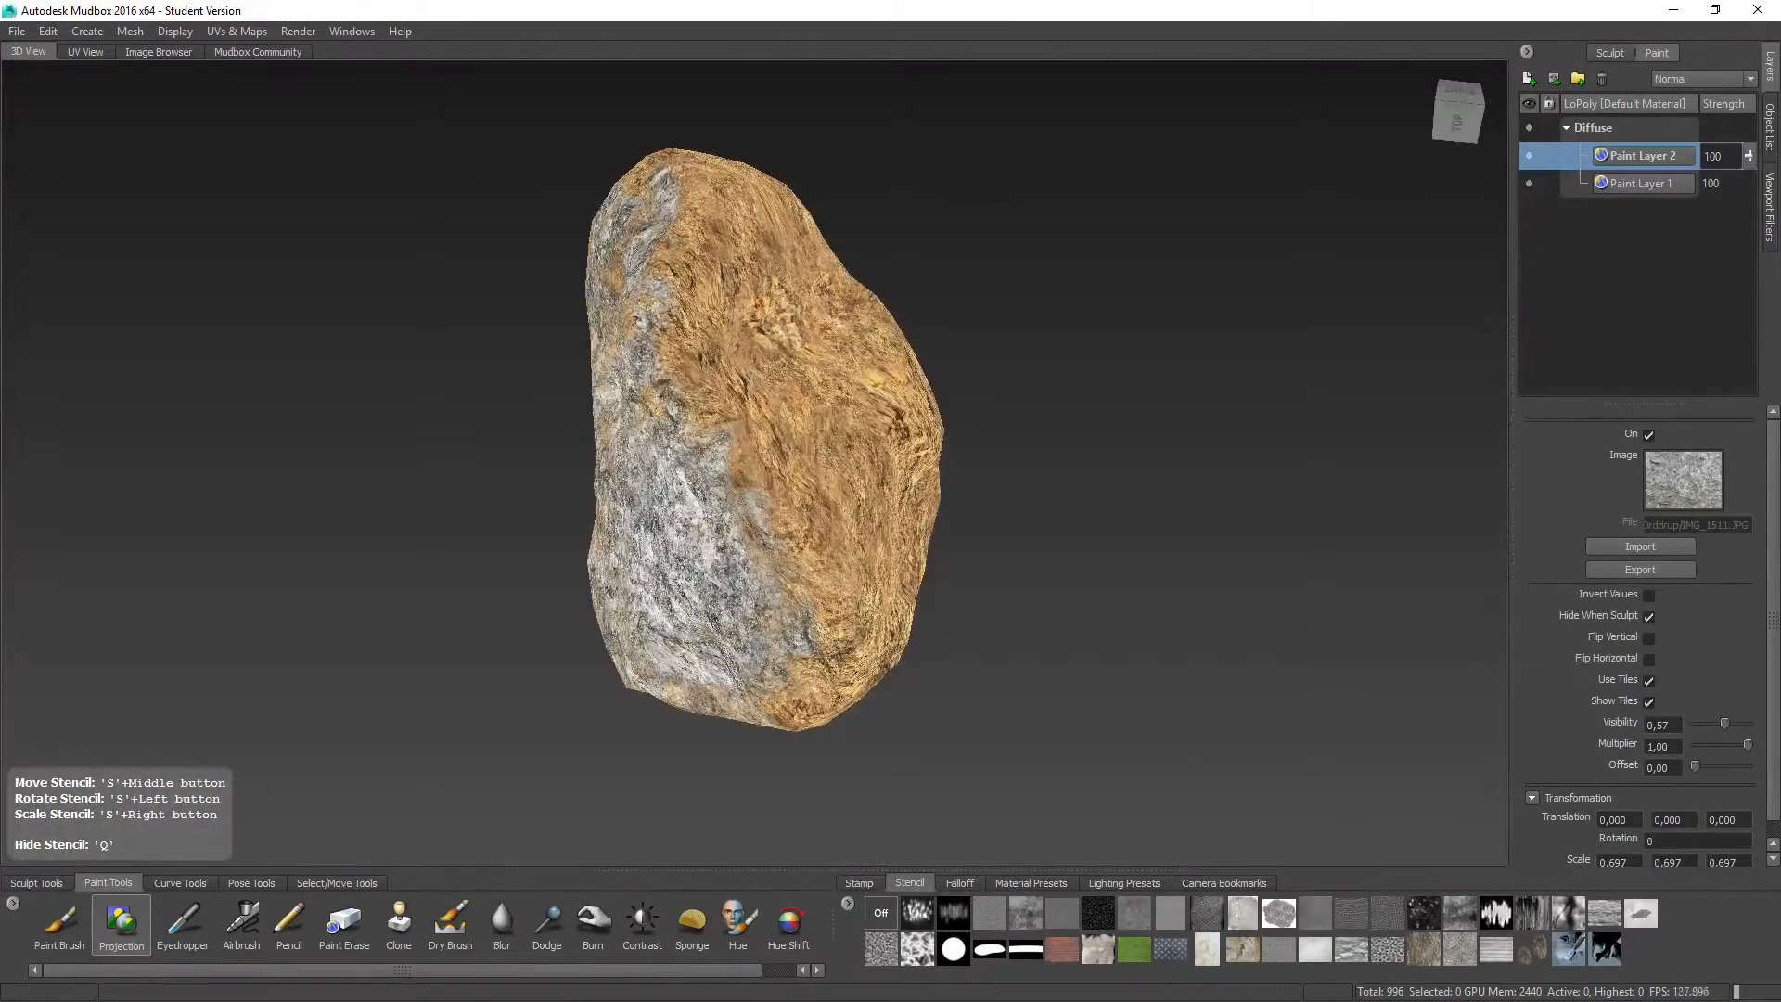
pyautogui.moveTo(670, 238); pyautogui.dragTo(666, 223)
pyautogui.moveTo(666, 218)
pyautogui.mouseDown()
pyautogui.moveTo(702, 194)
pyautogui.moveTo(612, 269)
pyautogui.mouseUp()
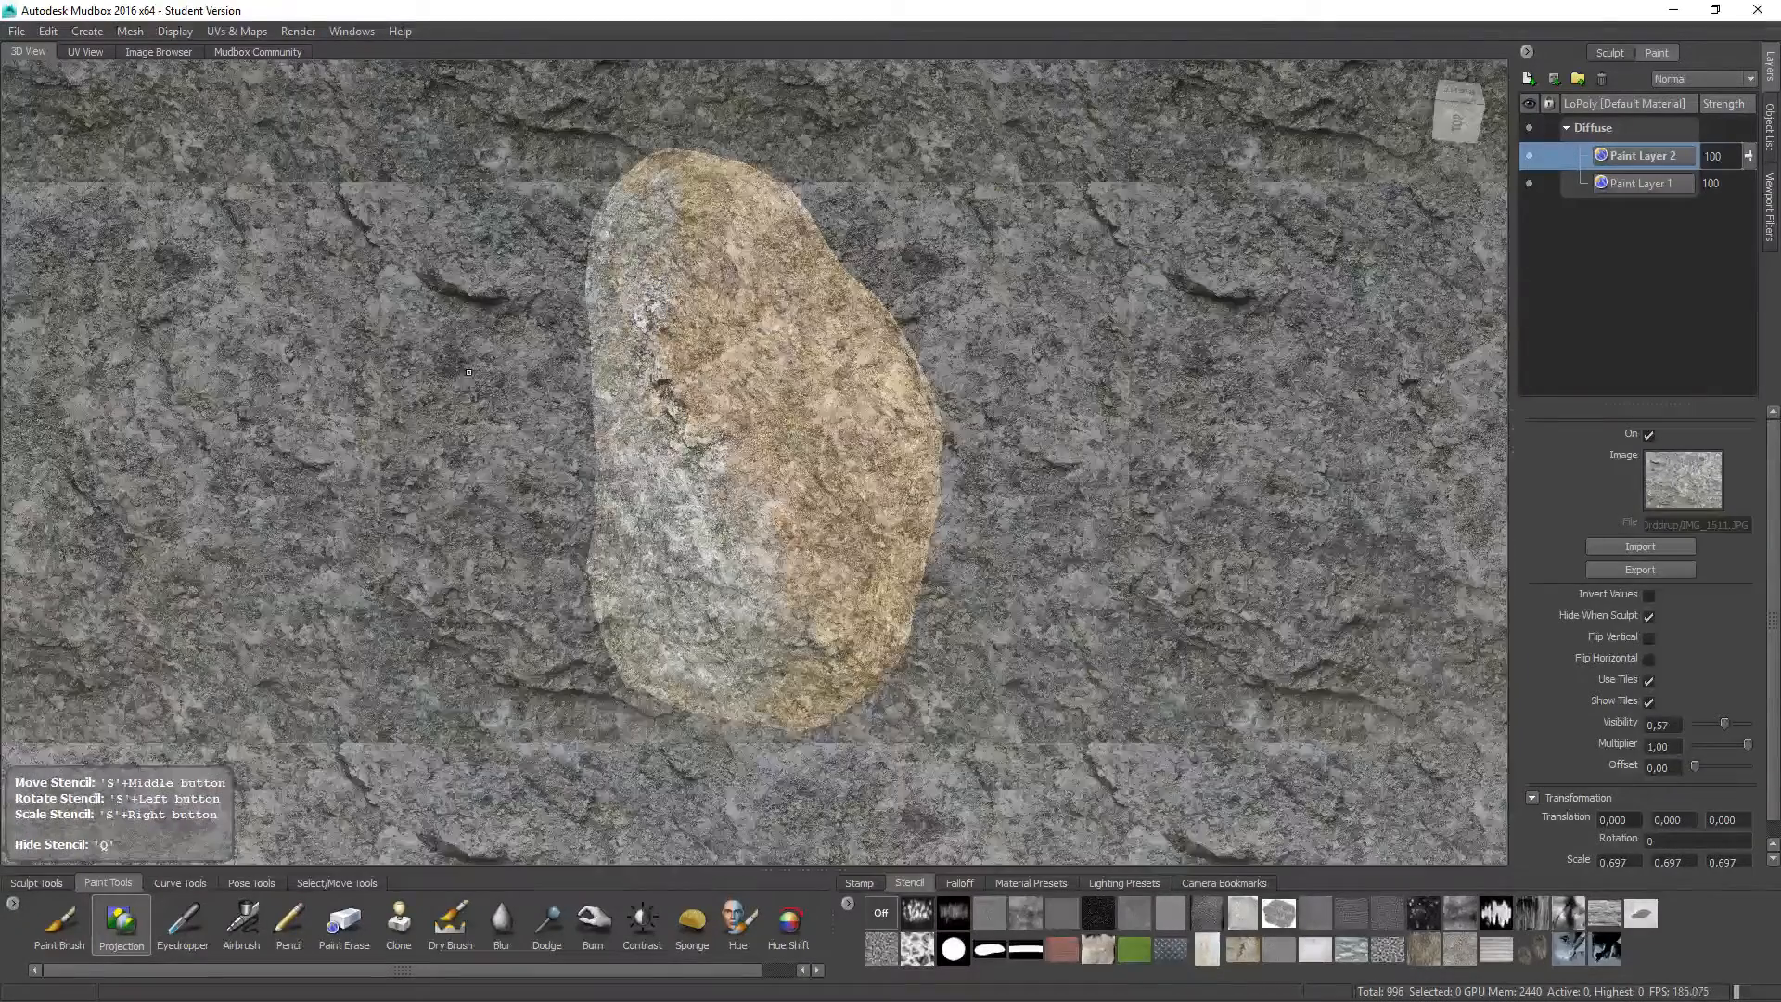
pyautogui.press('q')
pyautogui.press('q')
# Step: Enlarge the grey rock patch just below the rounded tip of the boulder's side with further Projection strokes
pyautogui.keyDown('alt'); pyautogui.moveTo(532, 435); pyautogui.dragTo(576, 446); pyautogui.keyUp('alt')
pyautogui.press('q')
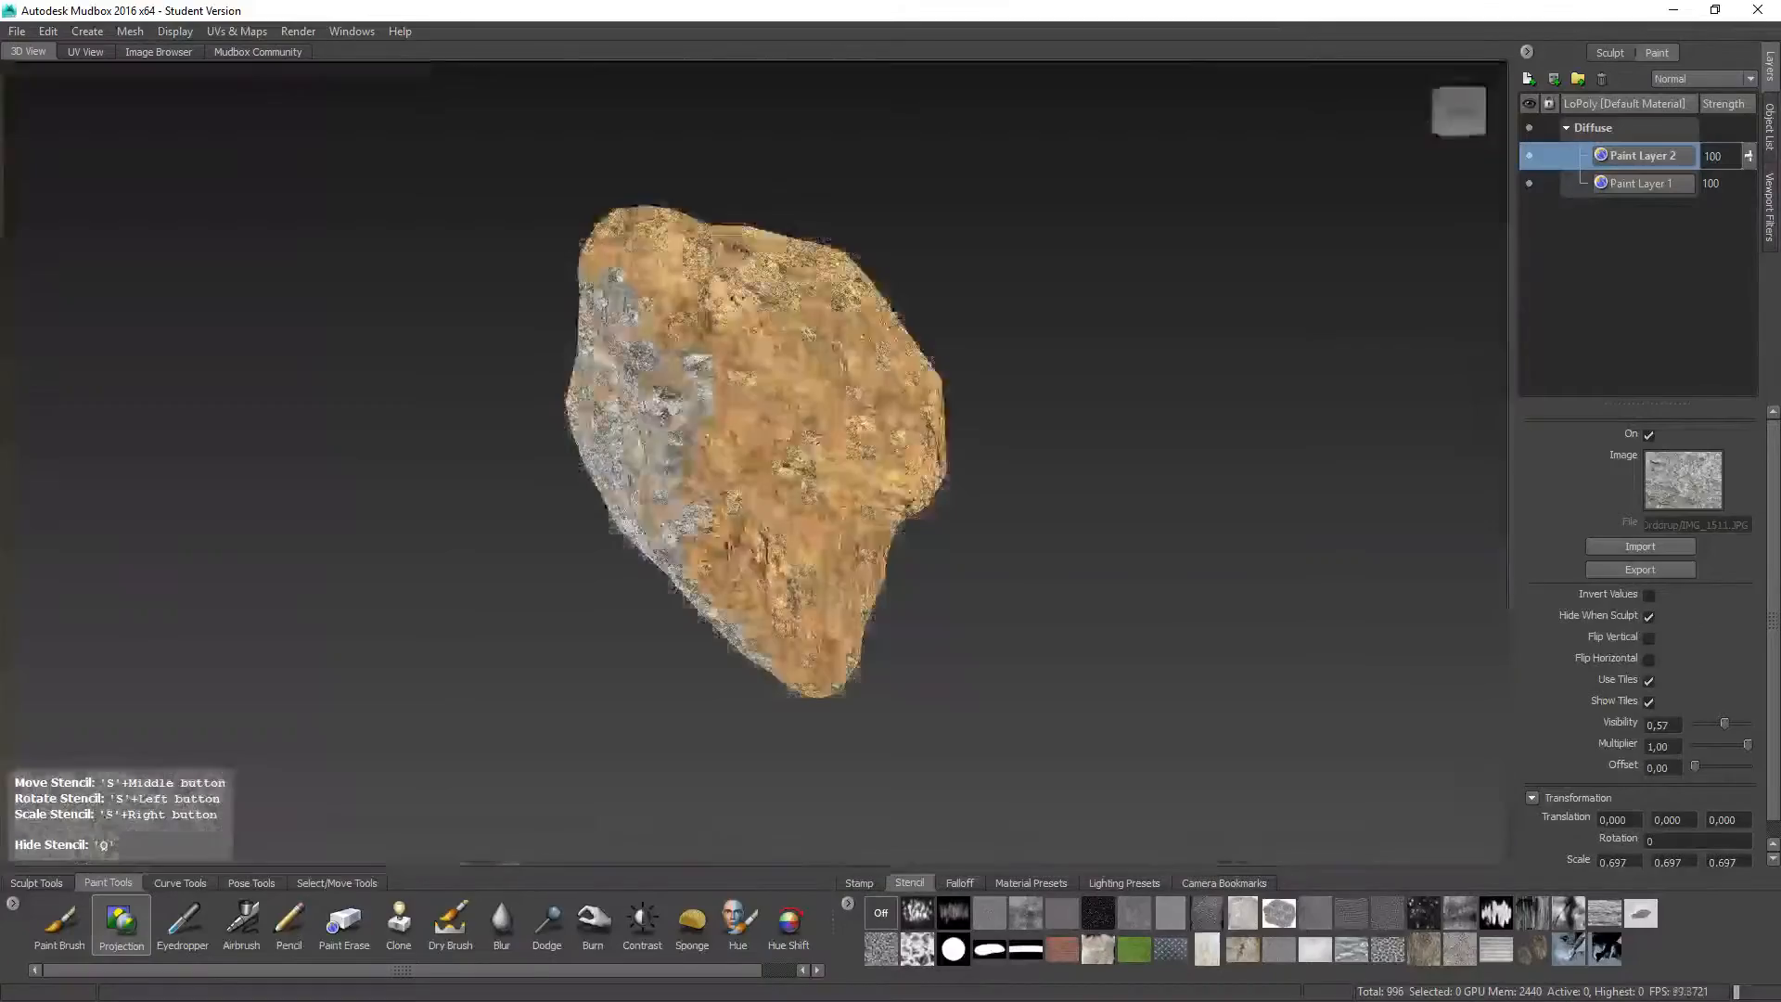
pyautogui.press('q')
pyautogui.press('q')
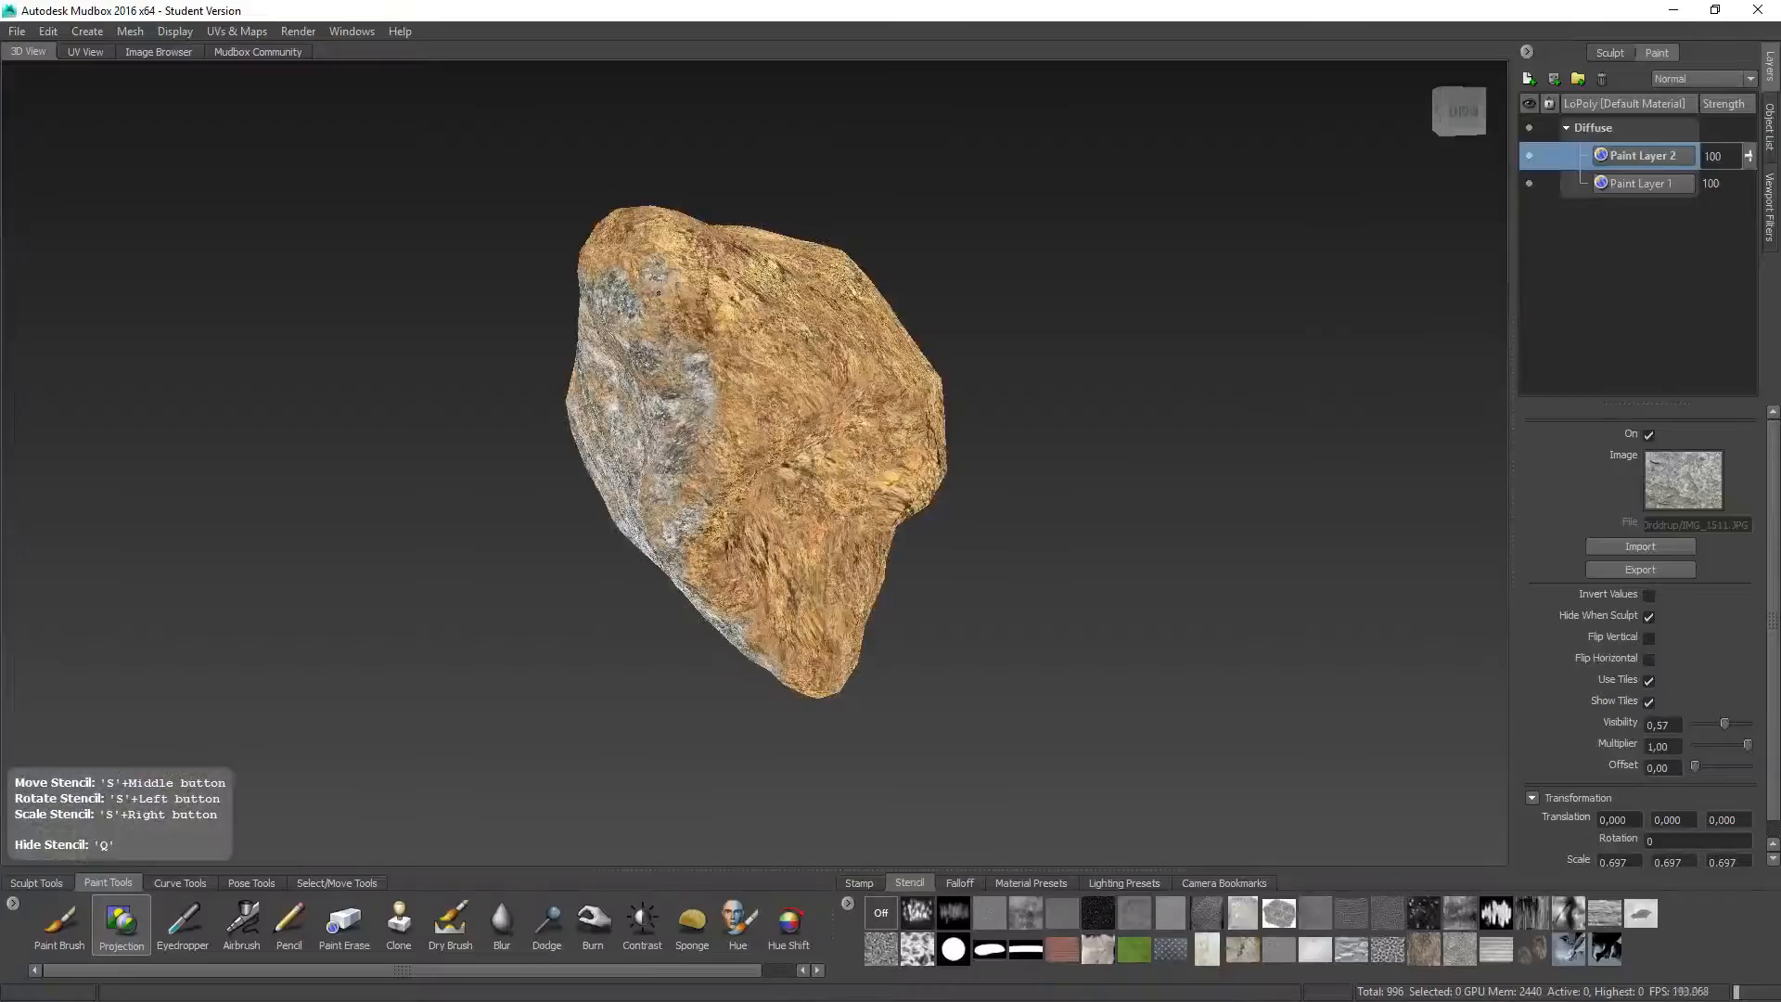
pyautogui.press('q')
pyautogui.press('q')
pyautogui.press('q')
pyautogui.press('q')
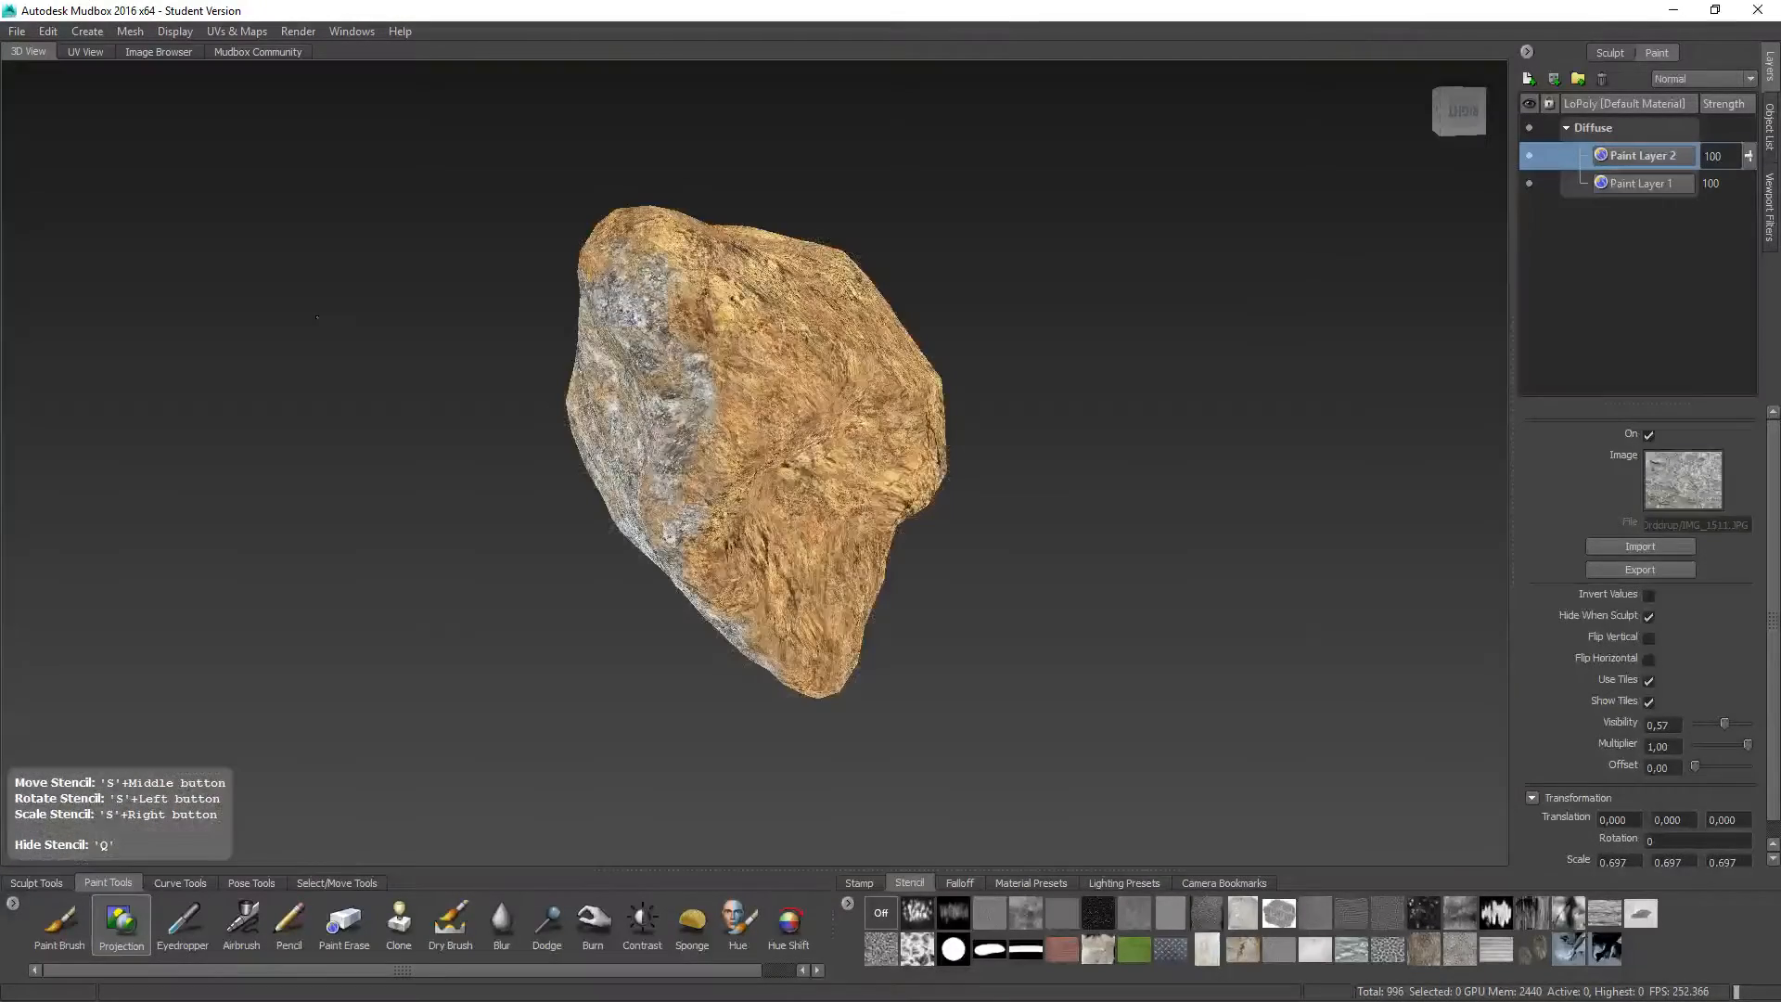
# Step: Projection-paint irregular grey rock dabs along the grey-orange border on the boulder's neighbouring sides
pyautogui.press('q')
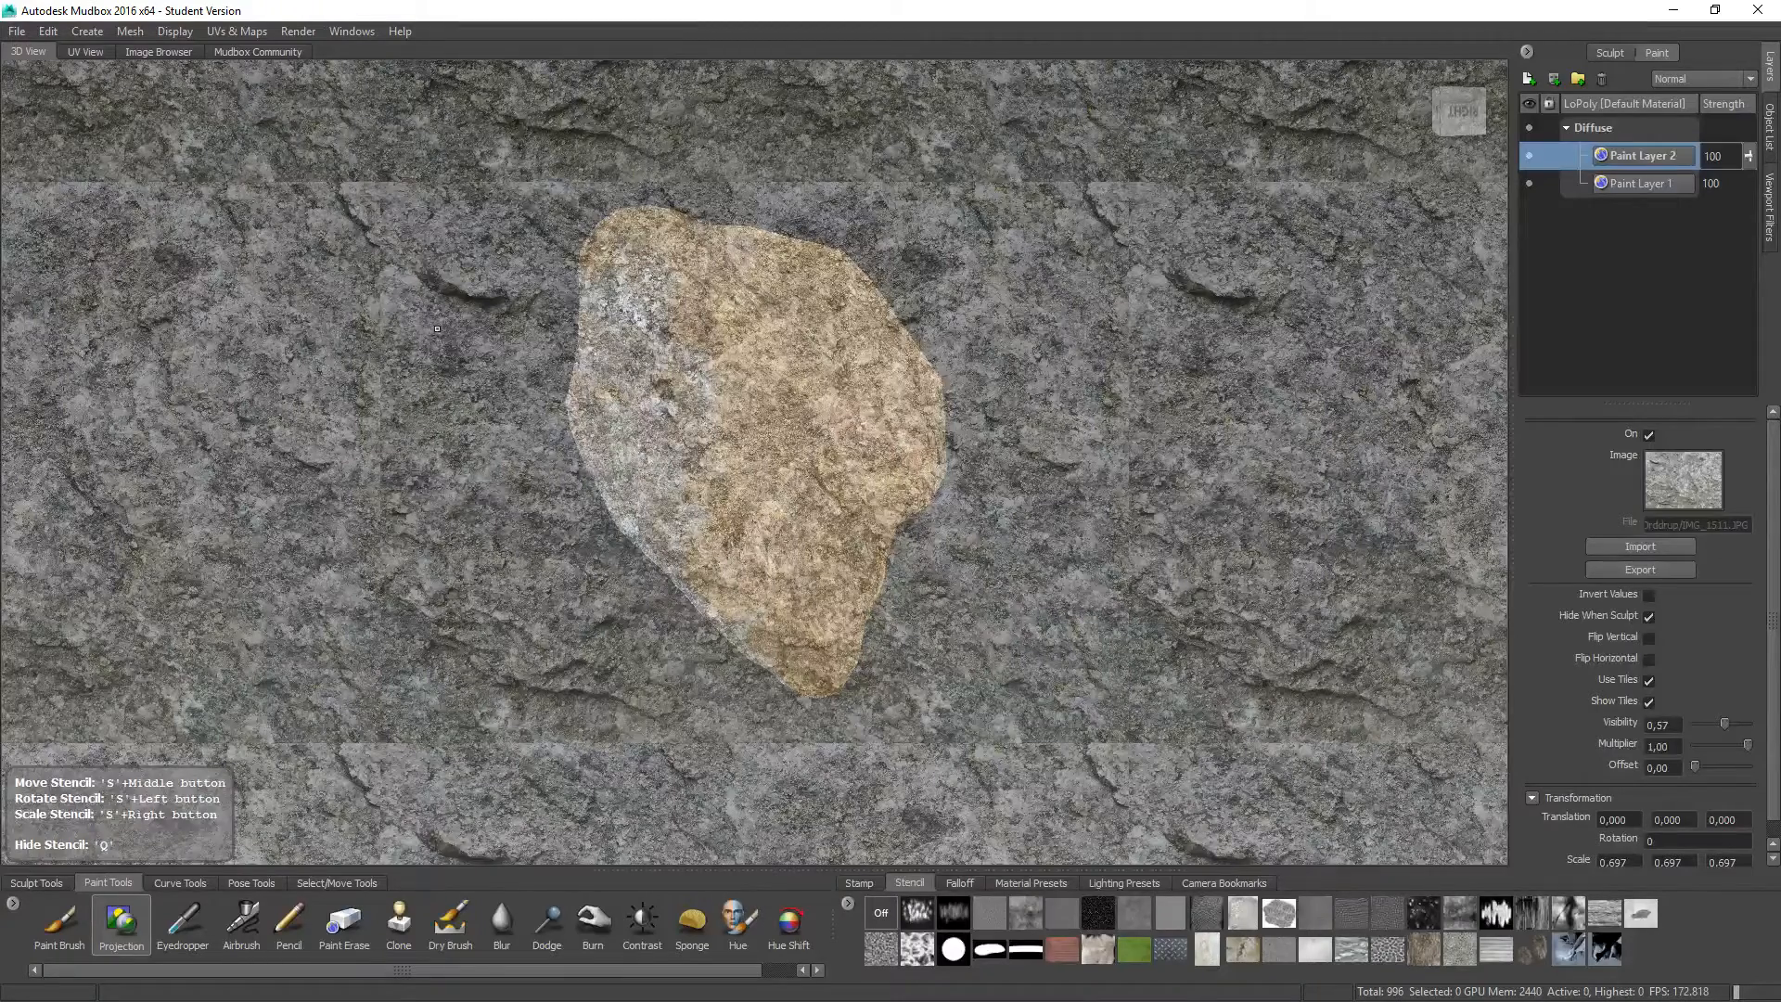
pyautogui.press('q')
pyautogui.press('q')
pyautogui.keyDown('alt'); pyautogui.moveTo(448, 319); pyautogui.dragTo(417, 324); pyautogui.keyUp('alt')
pyautogui.press('q')
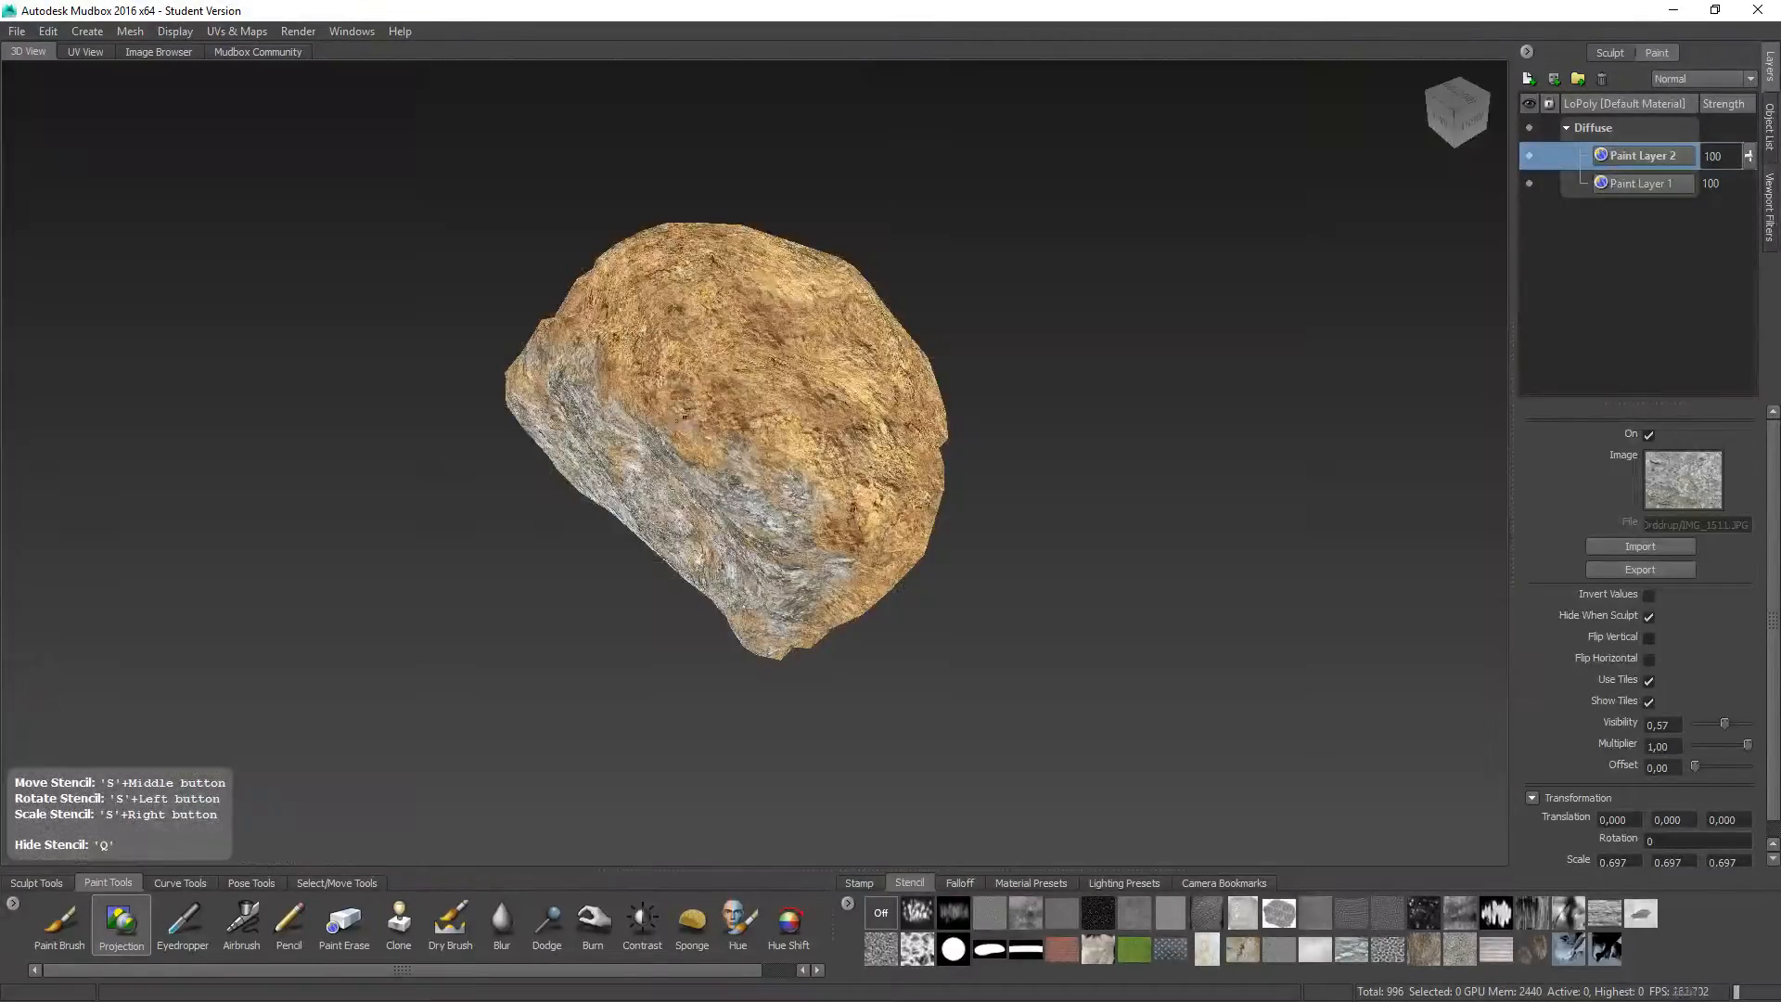
pyautogui.press('q')
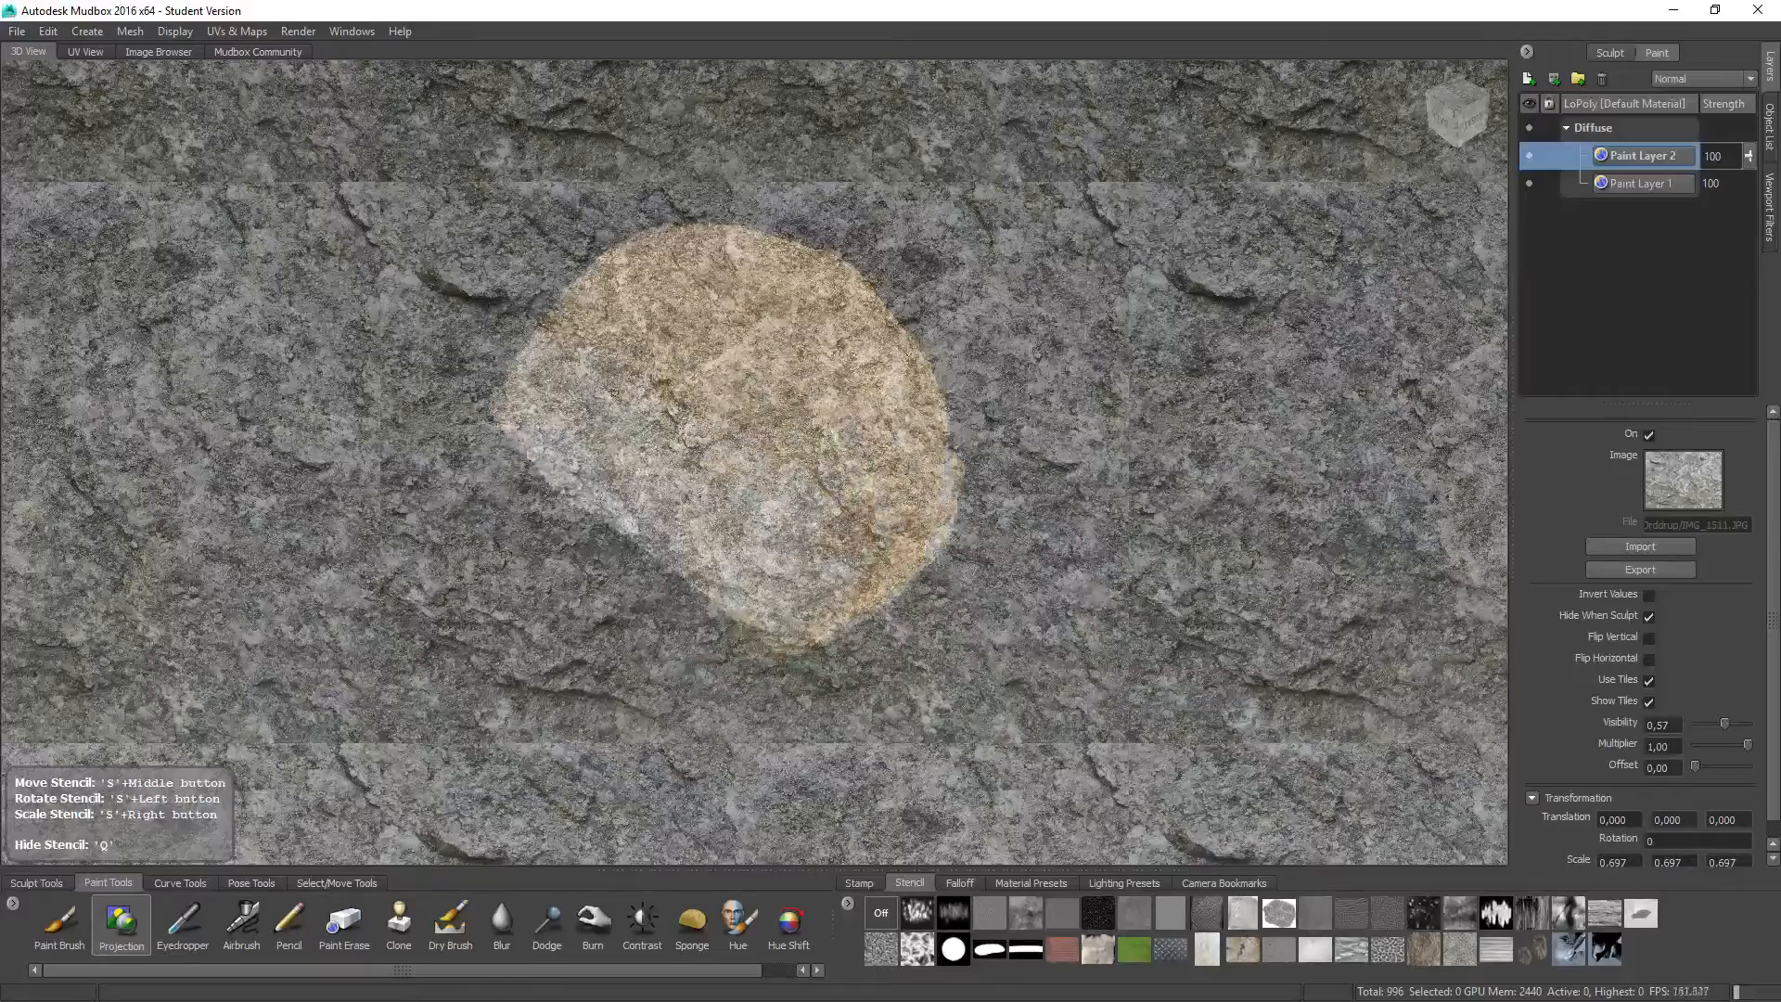
pyautogui.keyDown('alt'); pyautogui.moveTo(613, 361); pyautogui.dragTo(673, 413); pyautogui.keyUp('alt')
pyautogui.press('q')
pyautogui.press('q')
pyautogui.press('q')
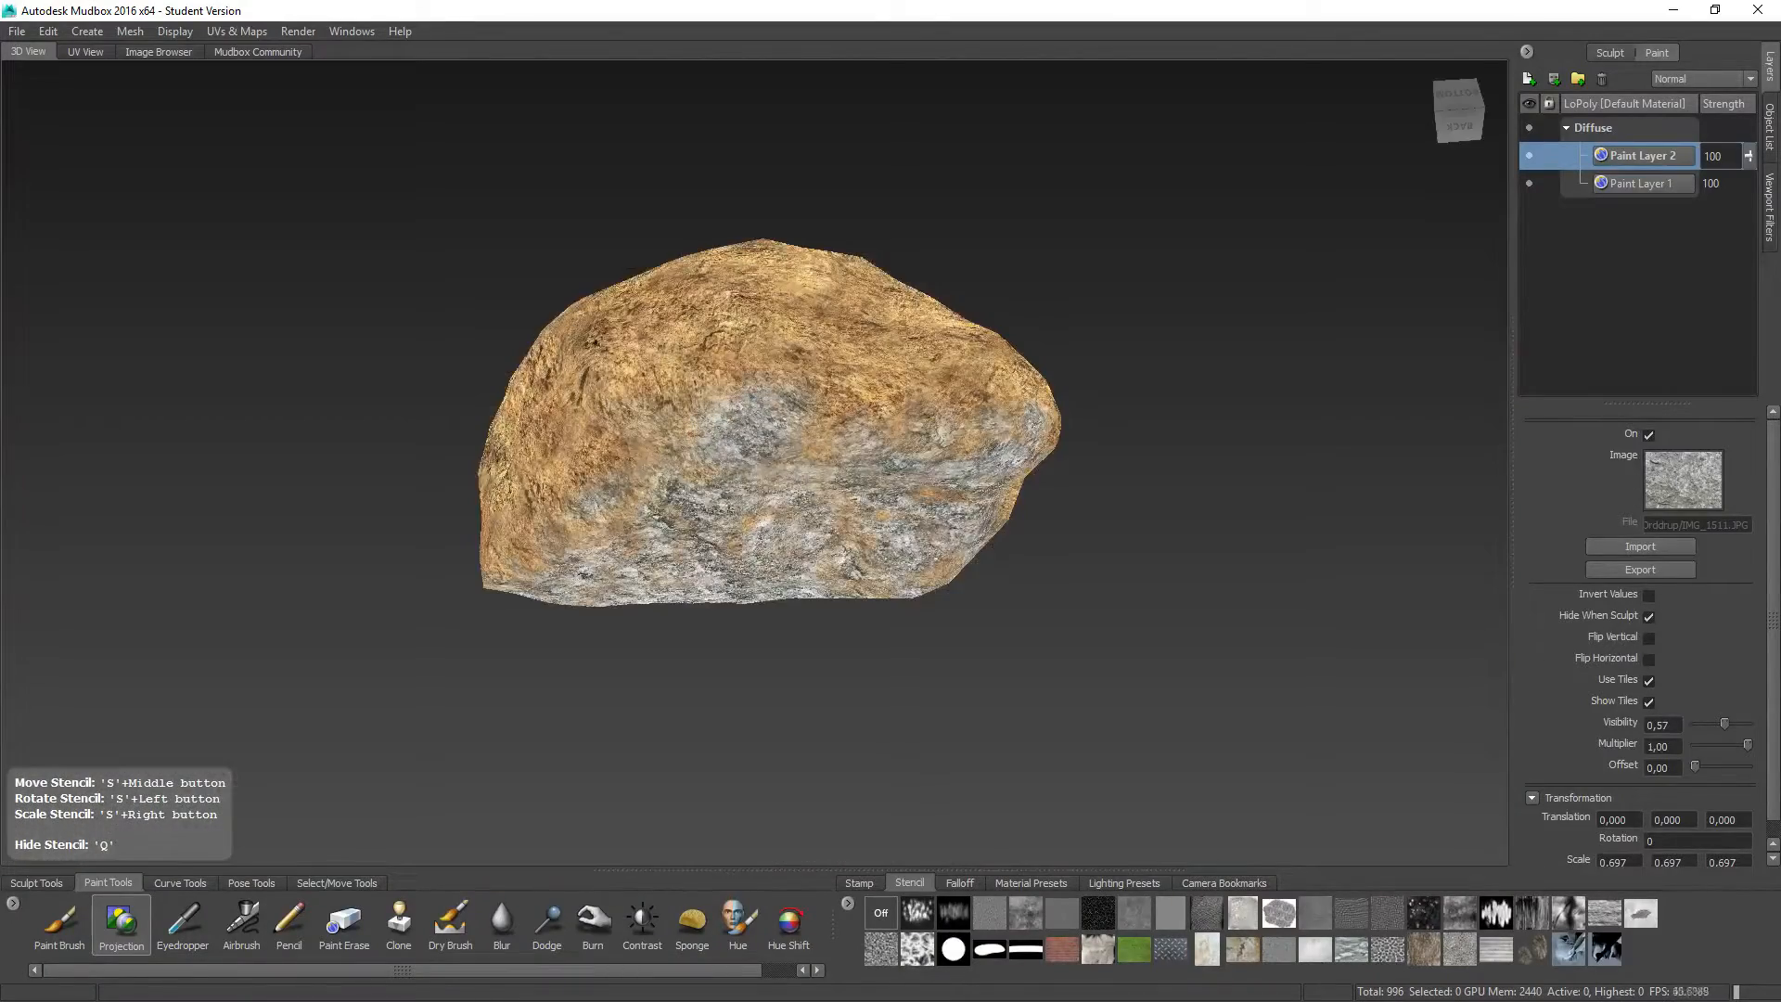
# Step: Dab isolated grey rock spots onto the orange surface beside the grey area and near the boulder's outer edge
pyautogui.click(592, 483)
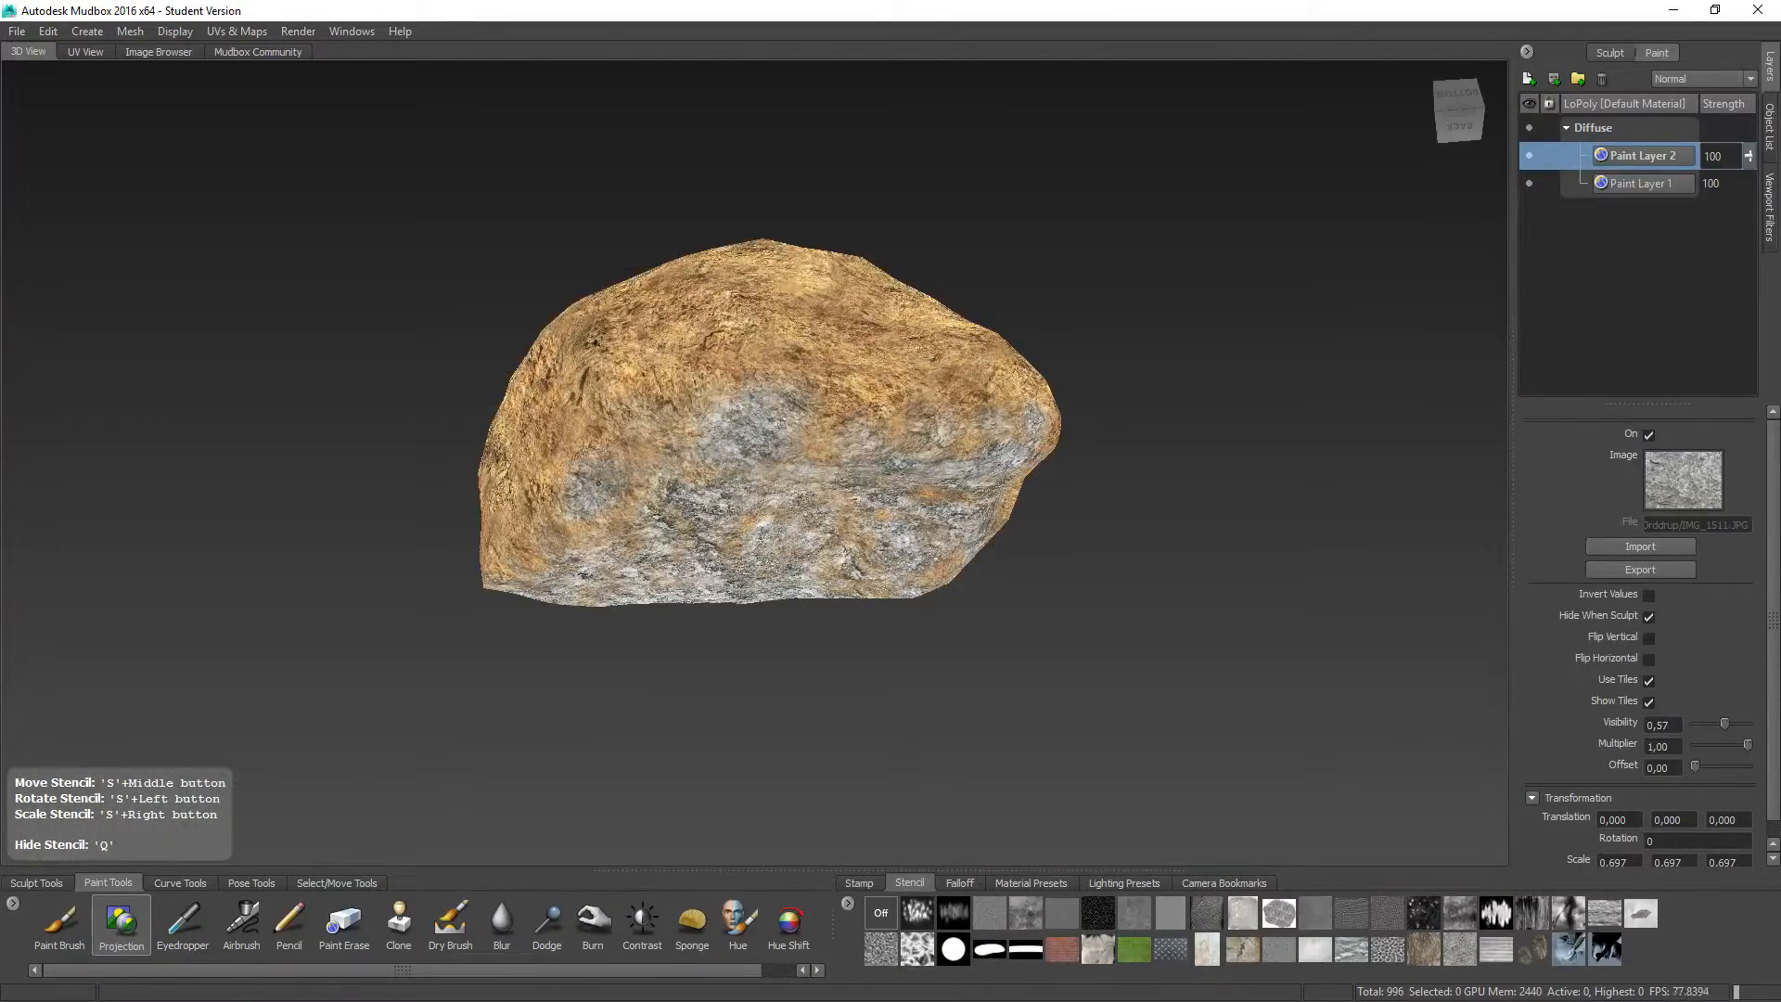
pyautogui.press('q')
pyautogui.press('q')
pyautogui.press('q')
pyautogui.press('q')
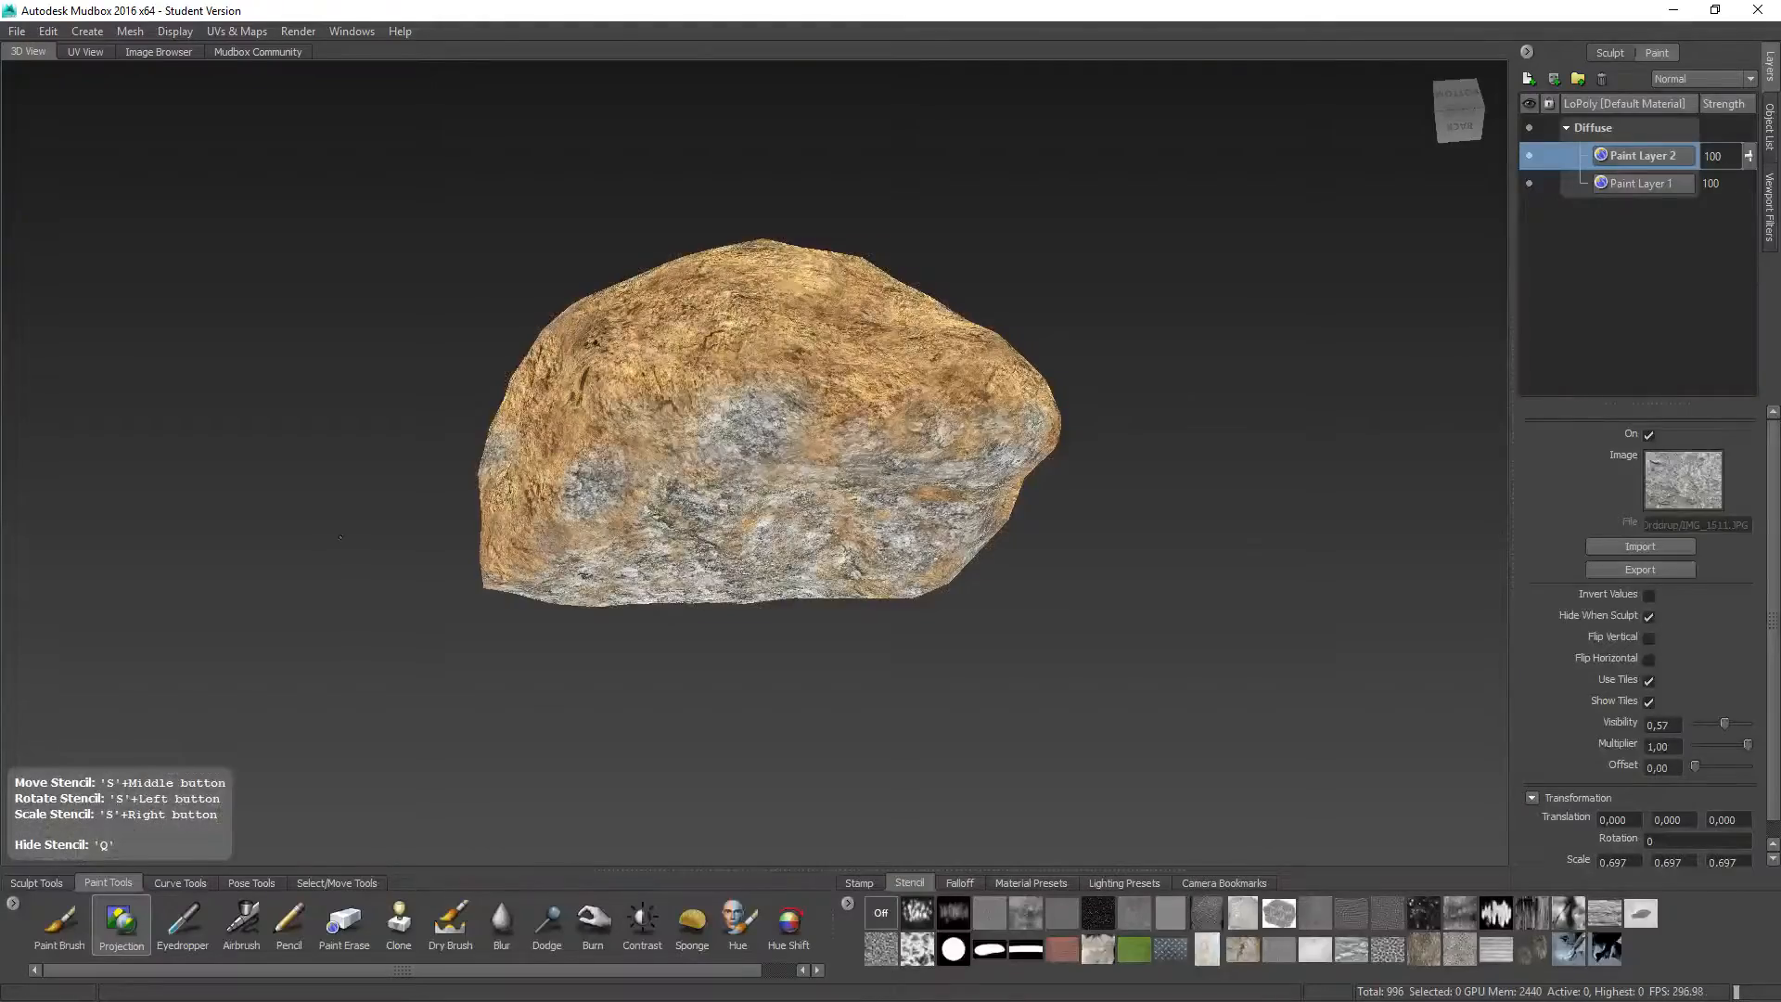
pyautogui.press('q')
pyautogui.keyDown('alt'); pyautogui.moveTo(631, 501); pyautogui.dragTo(696, 496); pyautogui.keyUp('alt')
pyautogui.press('q')
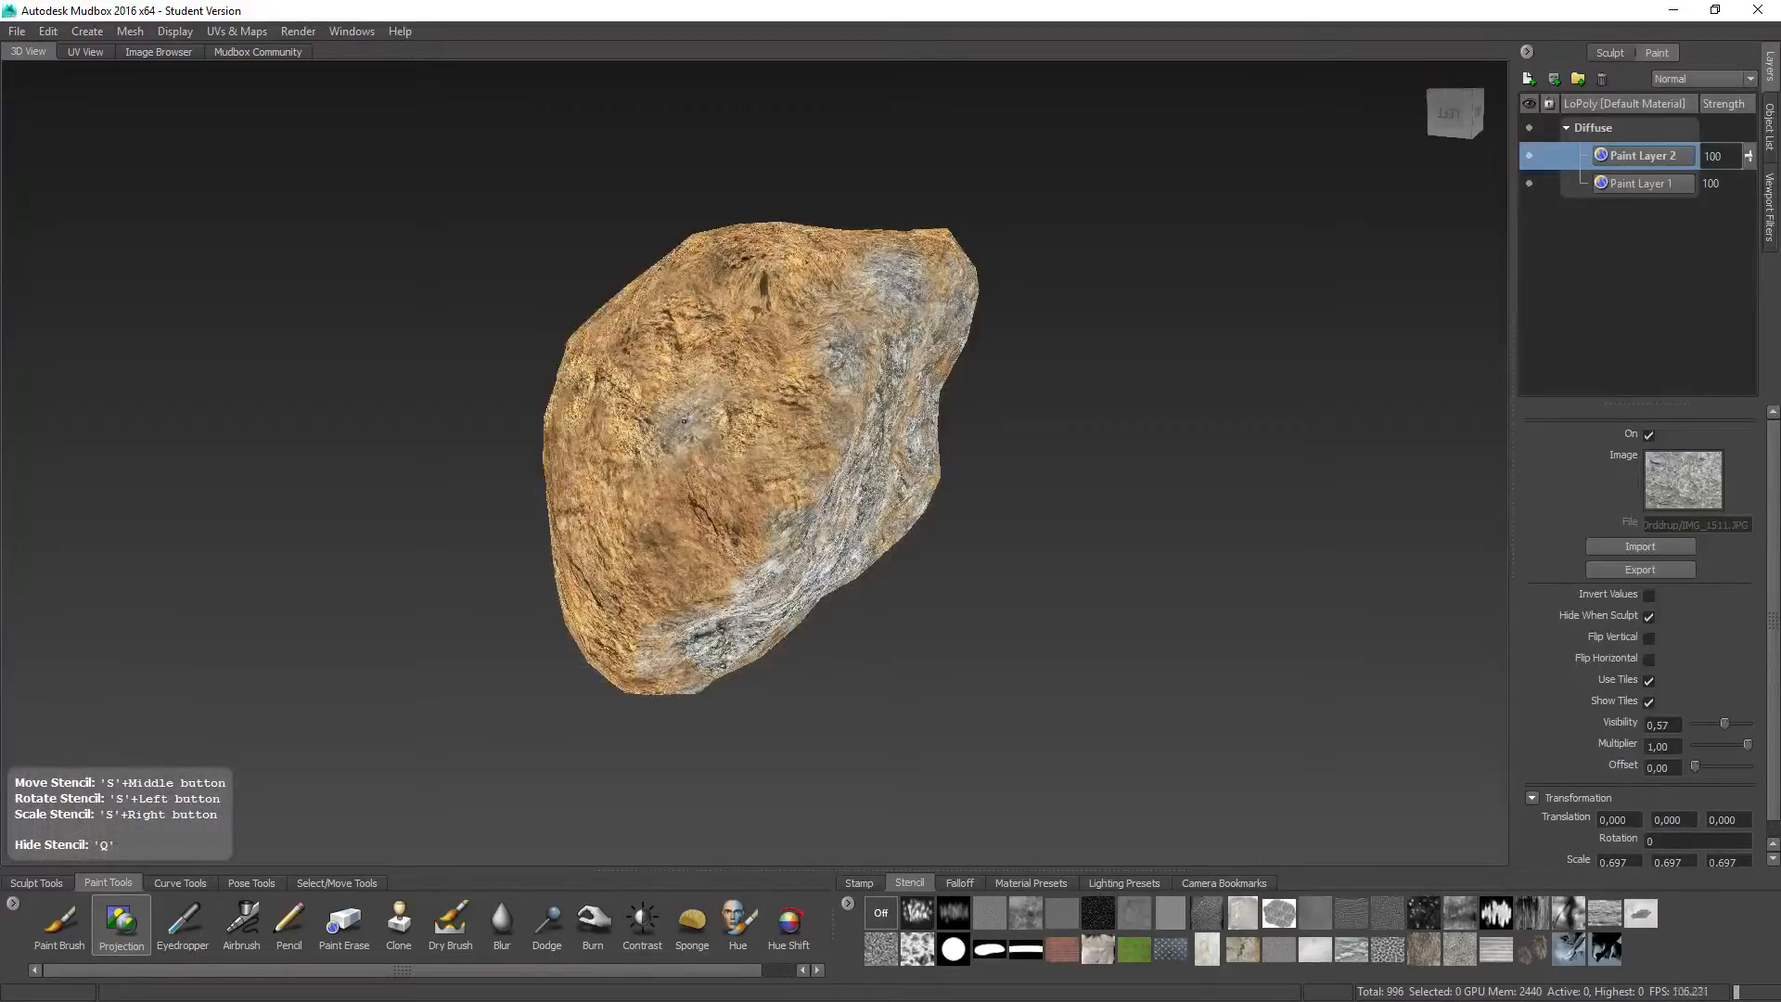
# Step: Extend the isolated grey rock spot on the boulder's orange side towards the grey border with Projection strokes, and hide the stencil
pyautogui.press('q')
pyautogui.press('q')
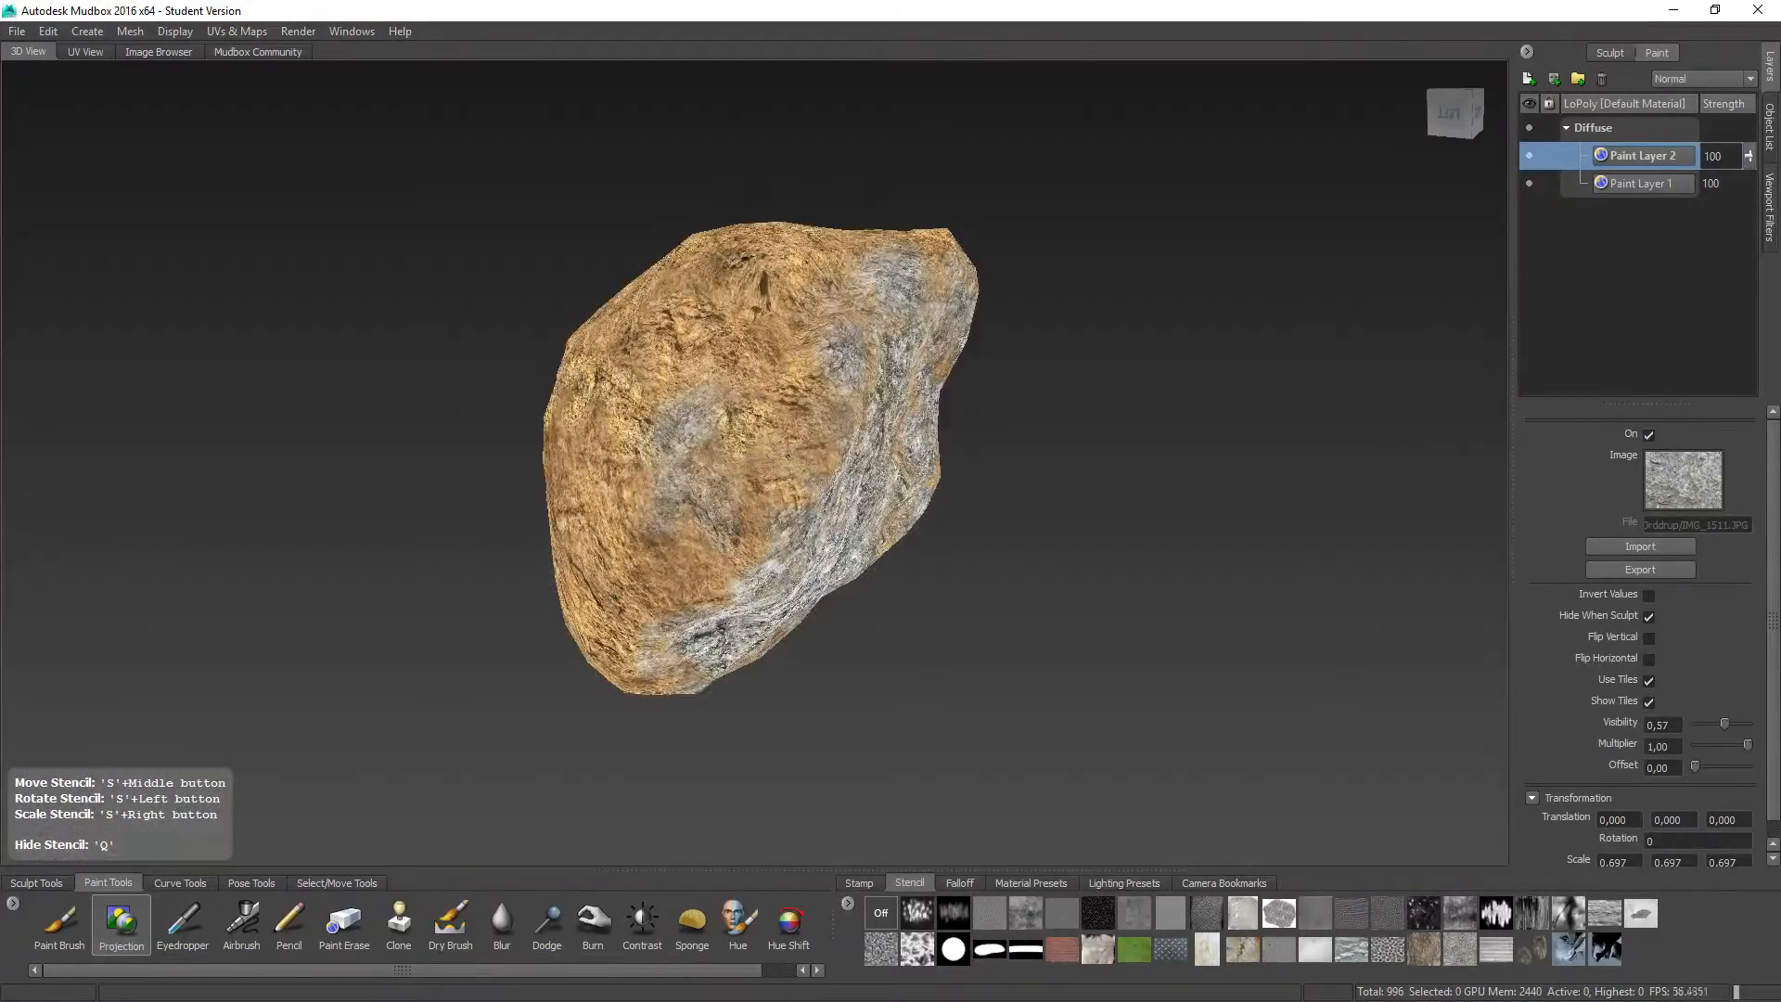
pyautogui.press('q')
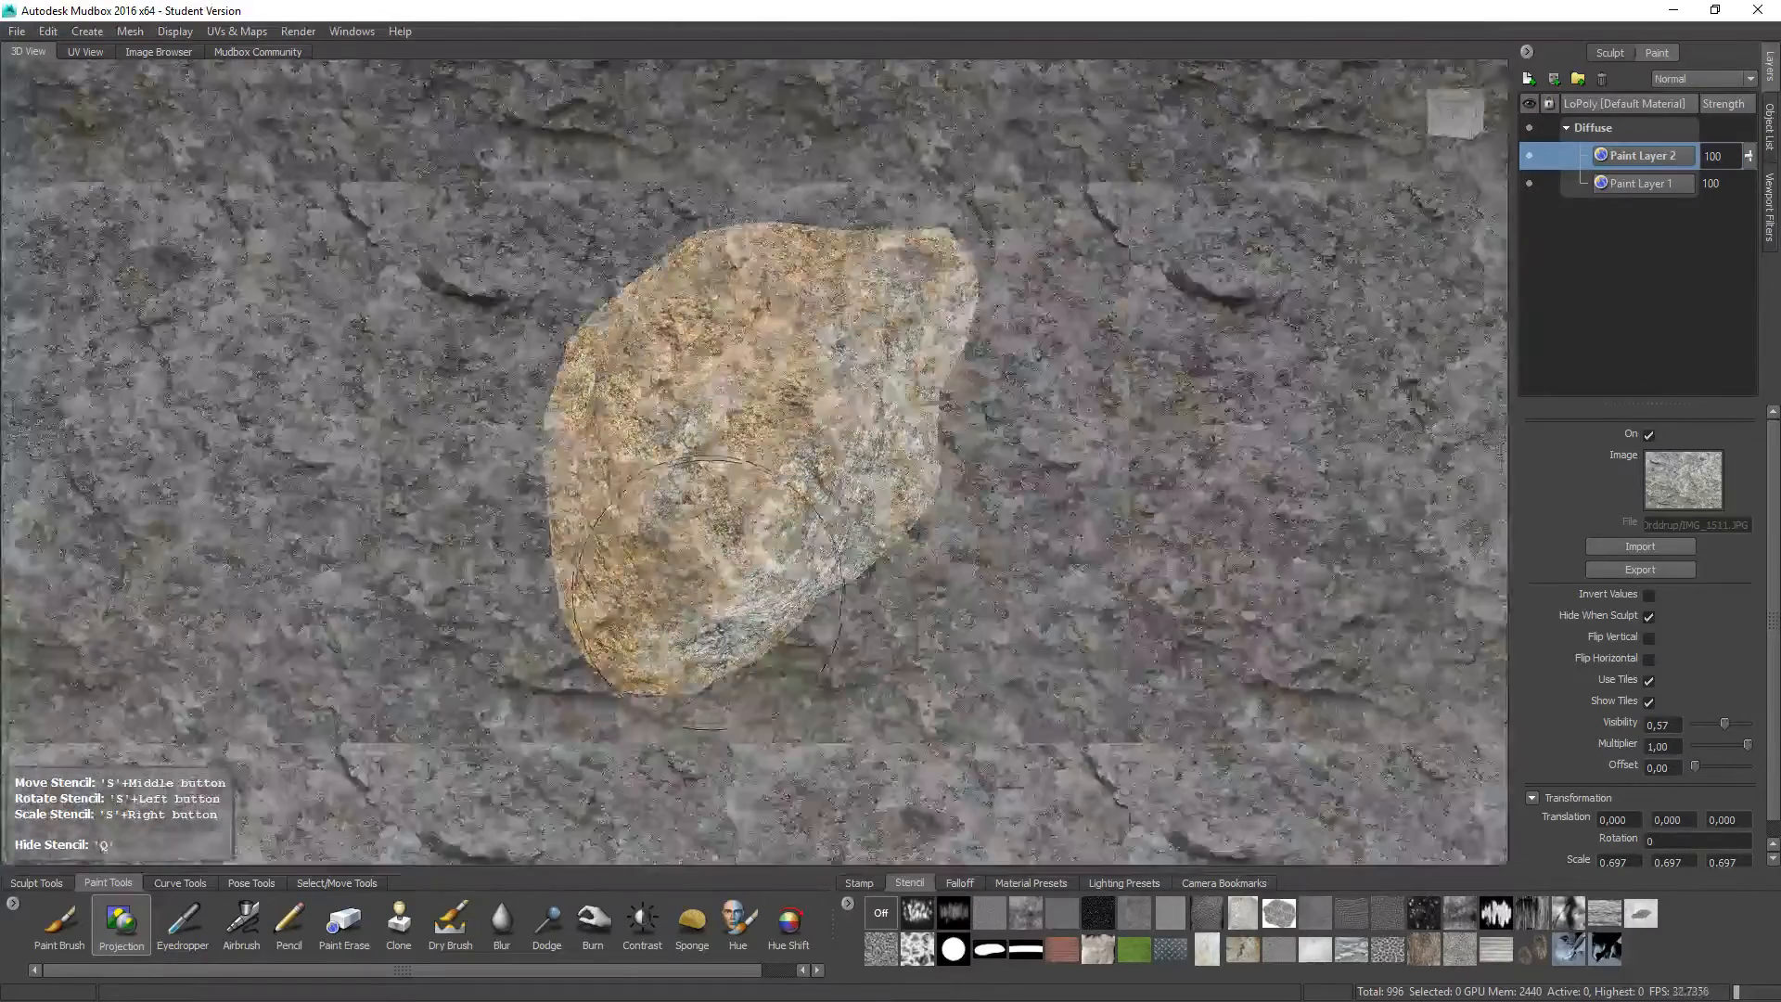
pyautogui.press('q')
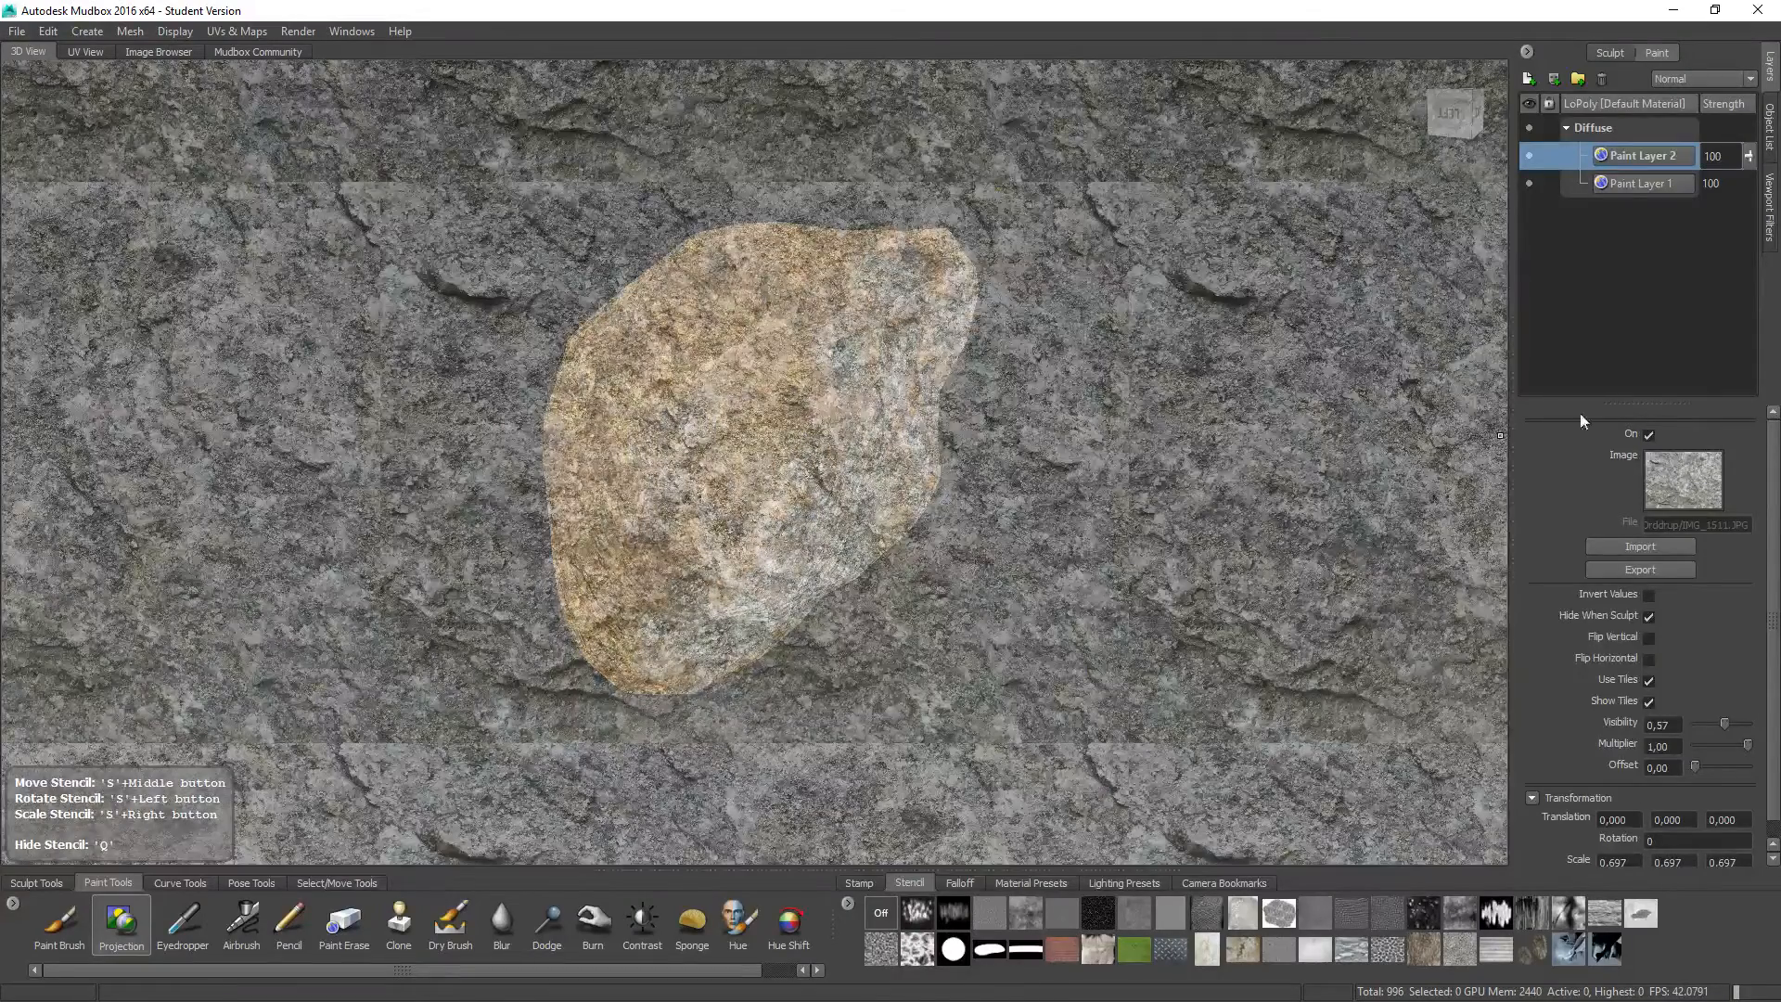
pyautogui.press('q')
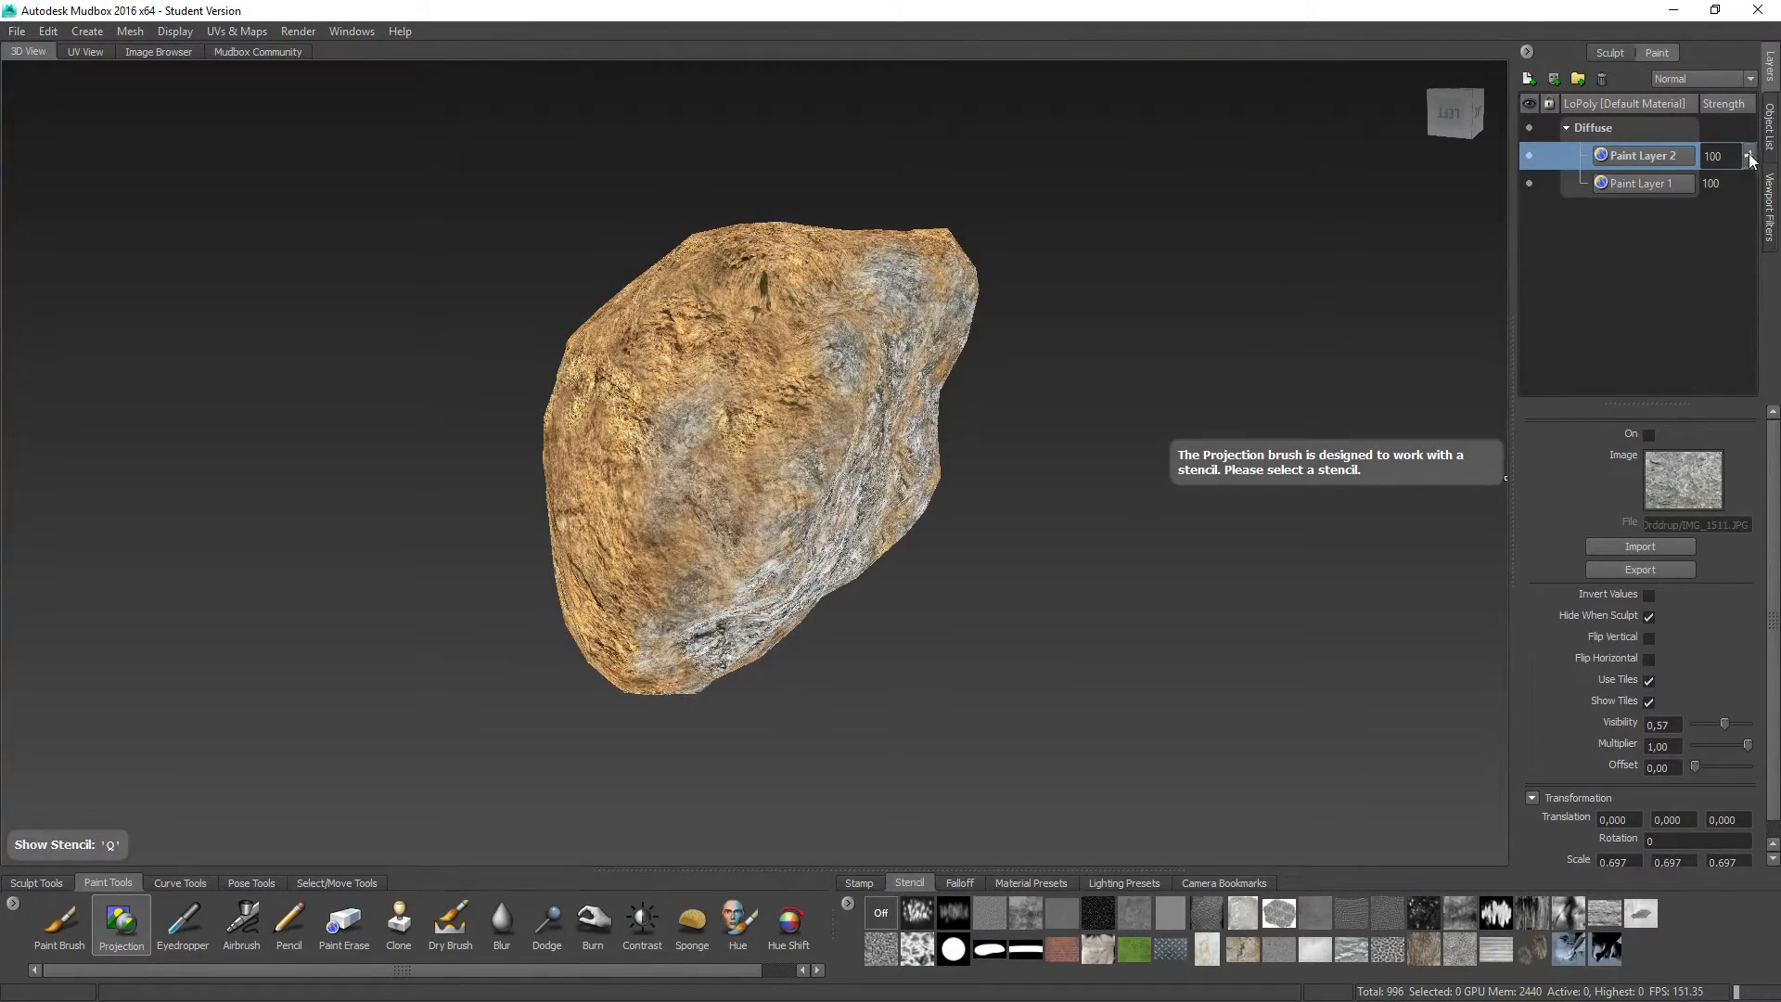
# Step: Reduce Paint Layer 2's strength, trying 39 first and settling on 61
pyautogui.moveTo(1751, 160); pyautogui.dragTo(1745, 221)
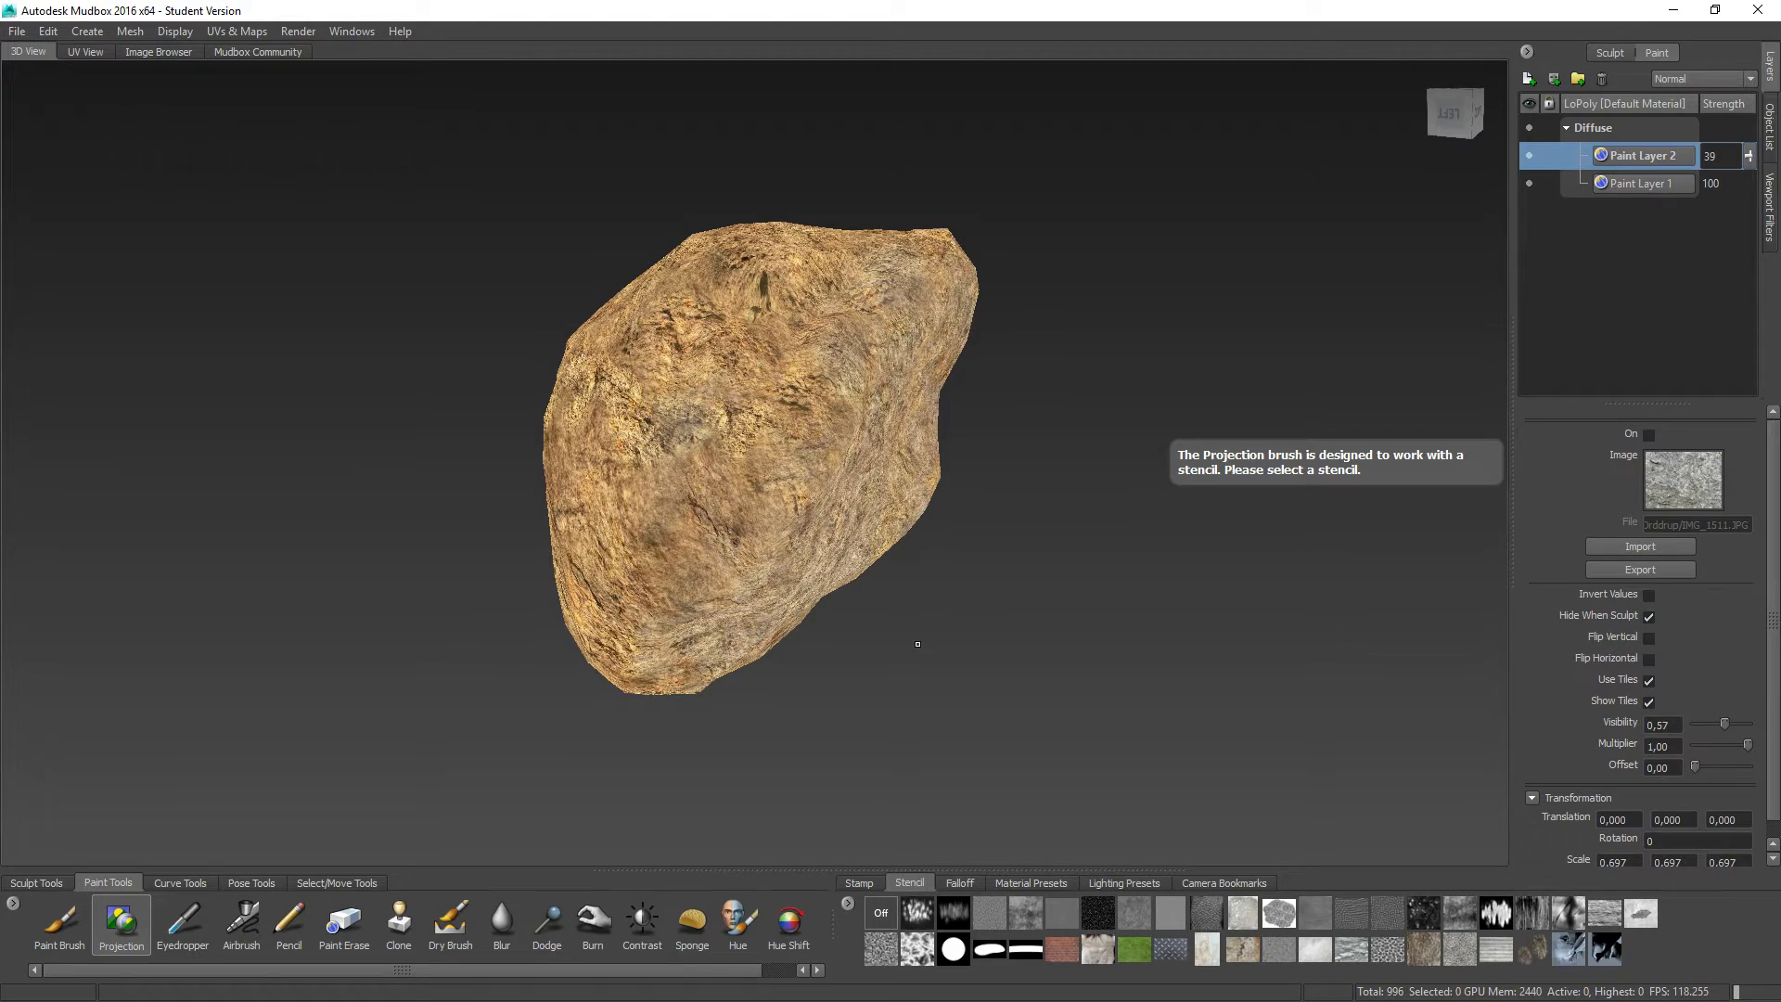
pyautogui.keyDown('alt'); pyautogui.moveTo(904, 638); pyautogui.dragTo(814, 642); pyautogui.keyUp('alt')
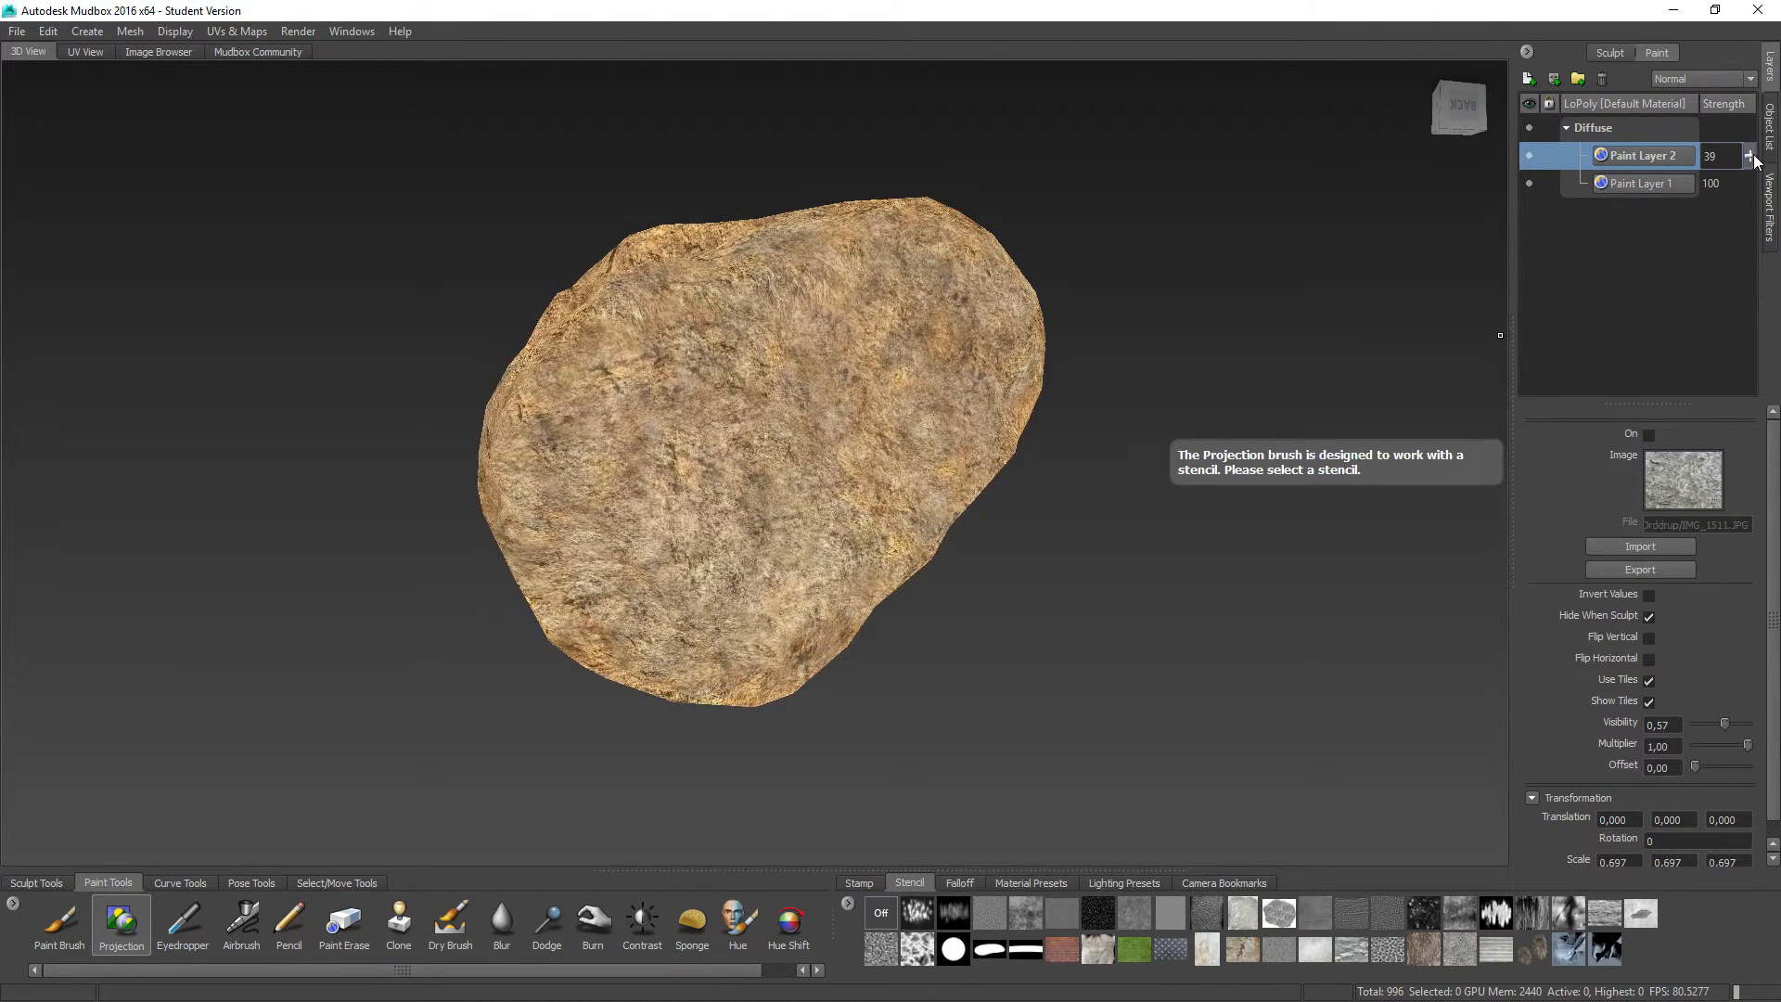
pyautogui.moveTo(1748, 155); pyautogui.dragTo(1754, 136)
# Step: Turn the stencil back on and projection-paint grey rock patches in the middle of the boulder's fully orange side
pyautogui.keyDown('alt'); pyautogui.moveTo(740, 200); pyautogui.dragTo(997, 252); pyautogui.keyUp('alt')
pyautogui.keyDown('alt'); pyautogui.moveTo(396, 632); pyautogui.dragTo(566, 581); pyautogui.keyUp('alt')
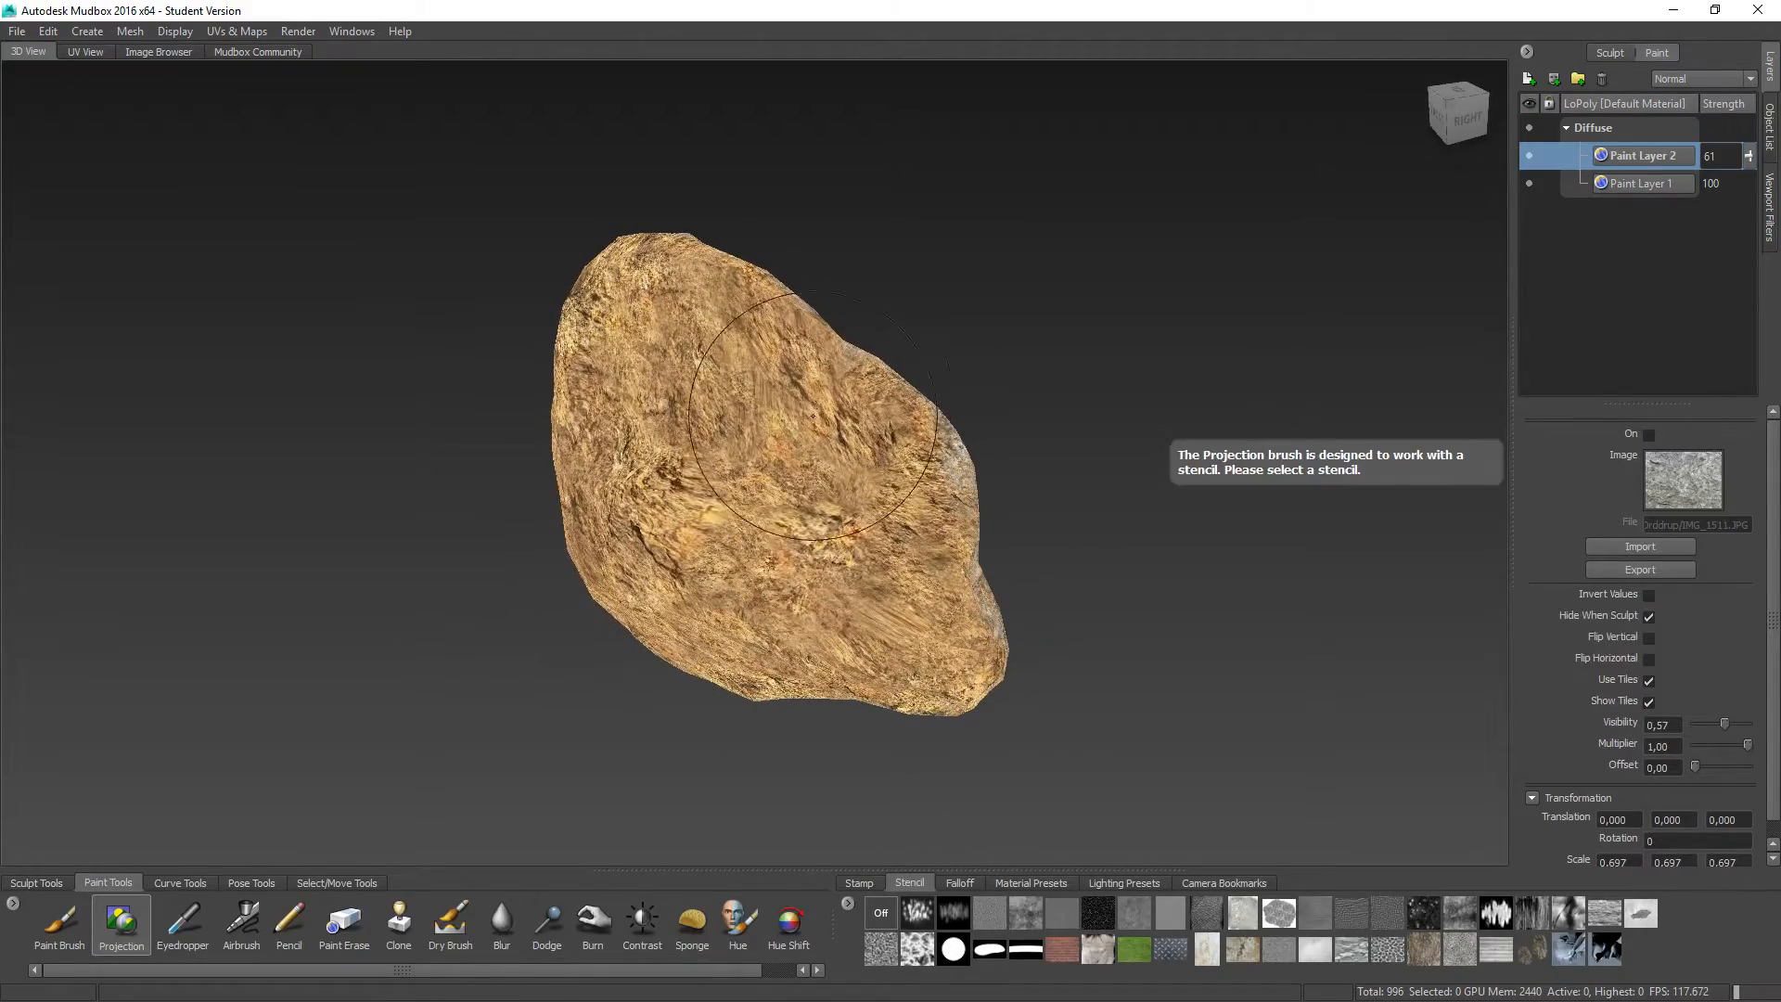
pyautogui.click(1649, 434)
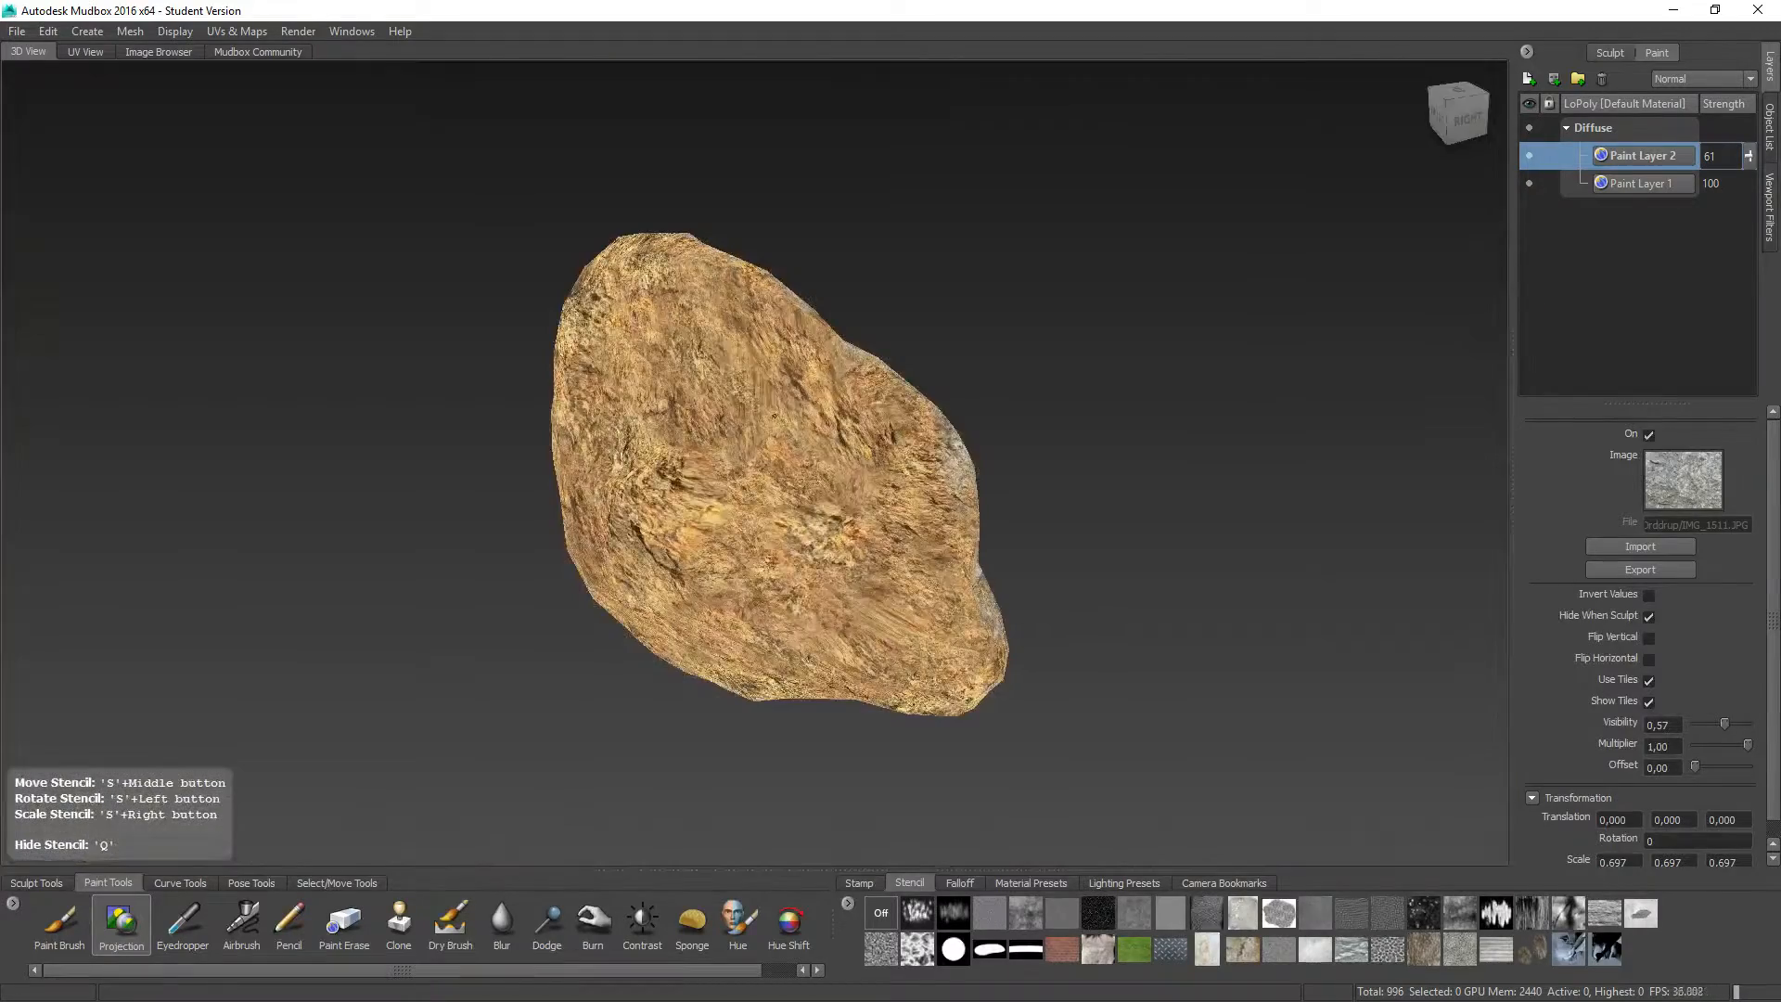
pyautogui.press('q')
pyautogui.press('q')
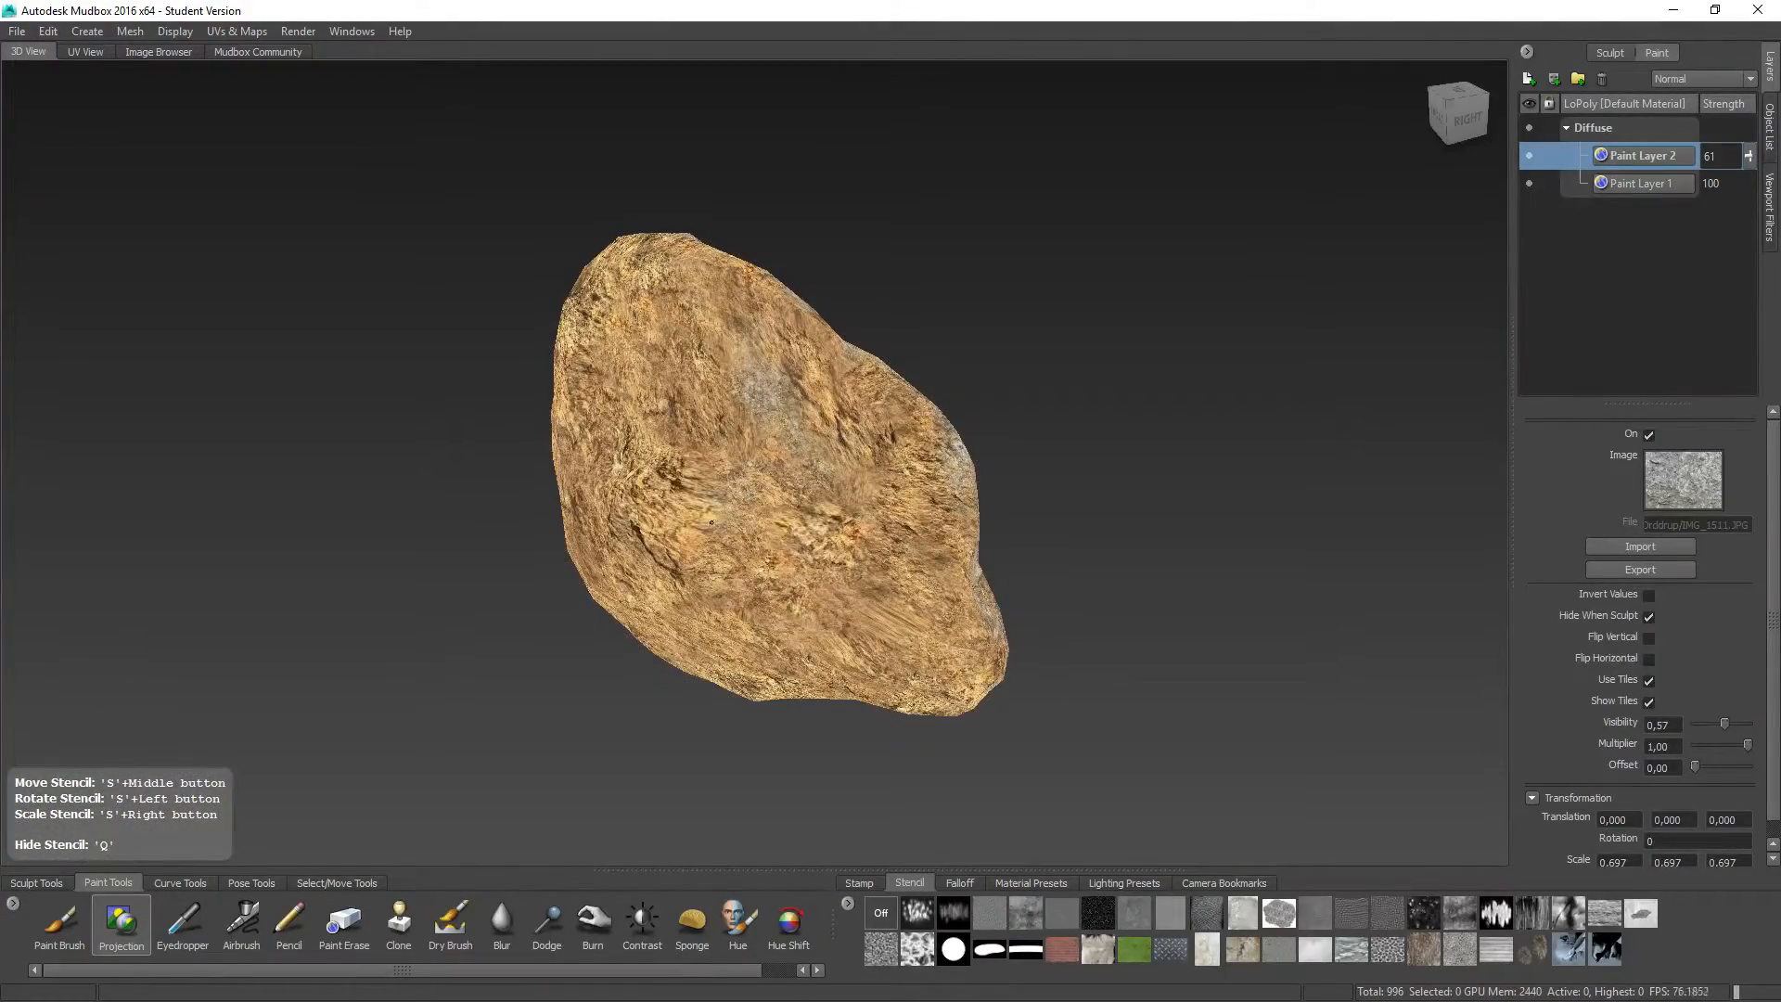
pyautogui.press('q')
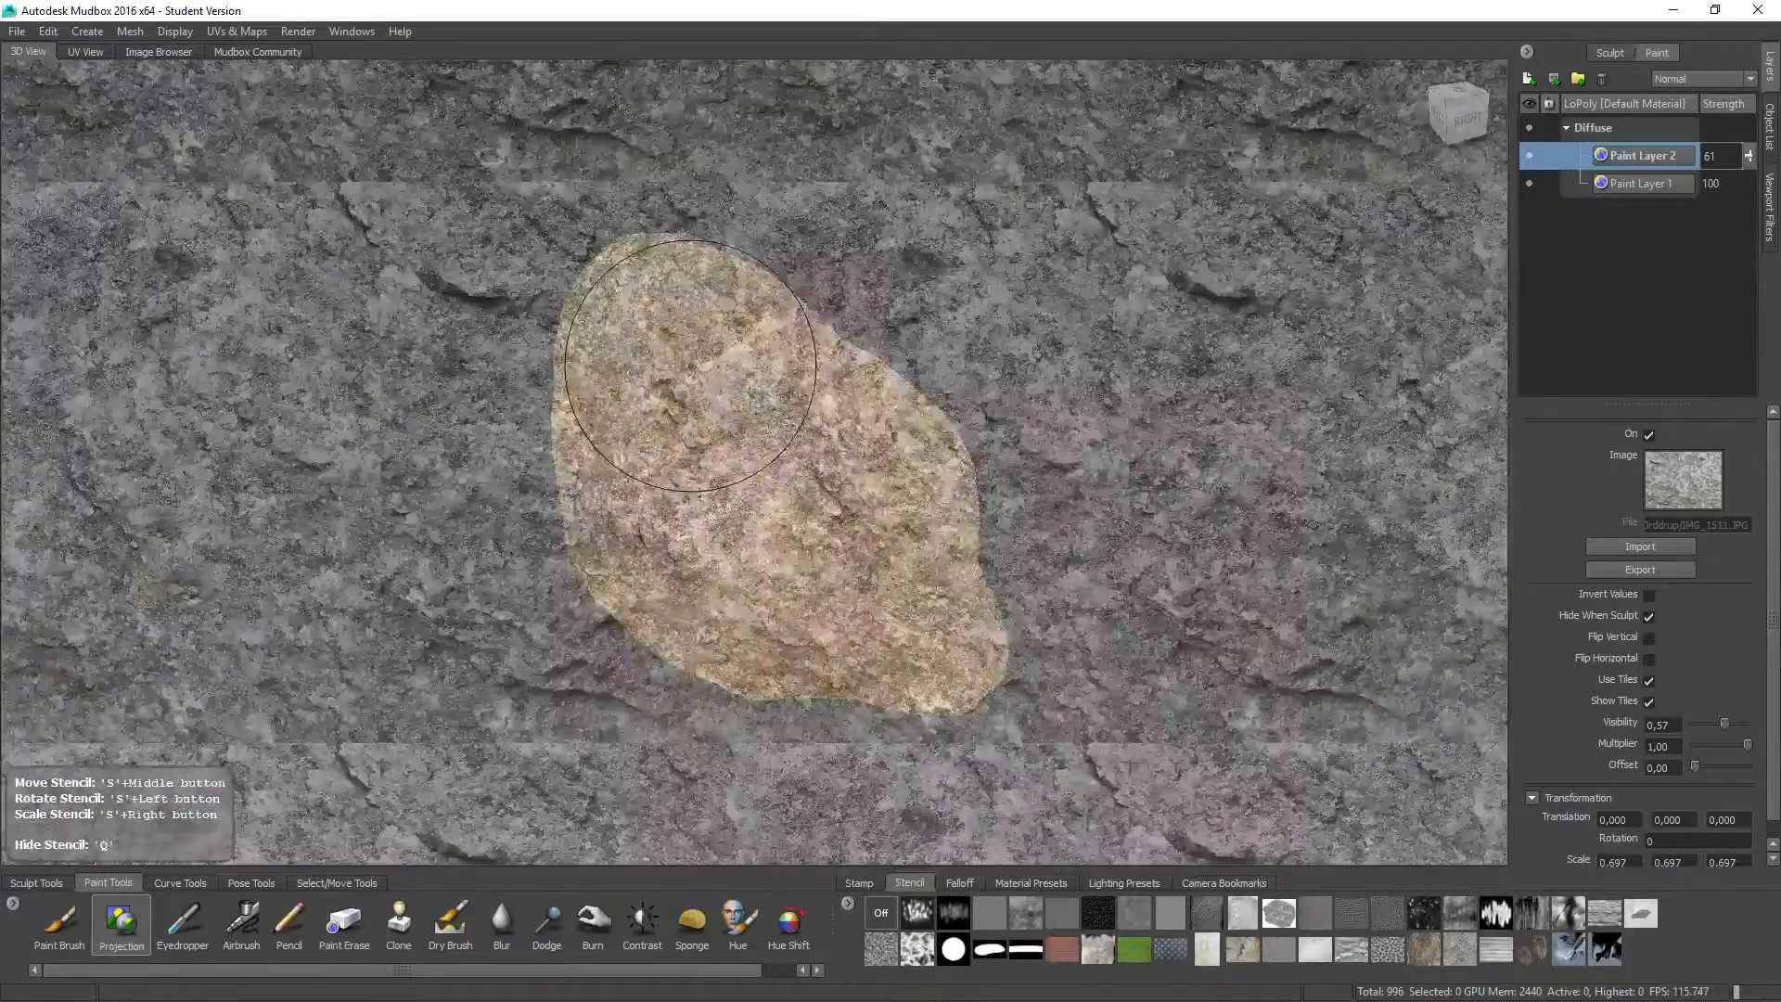
pyautogui.moveTo(690, 365); pyautogui.dragTo(835, 556)
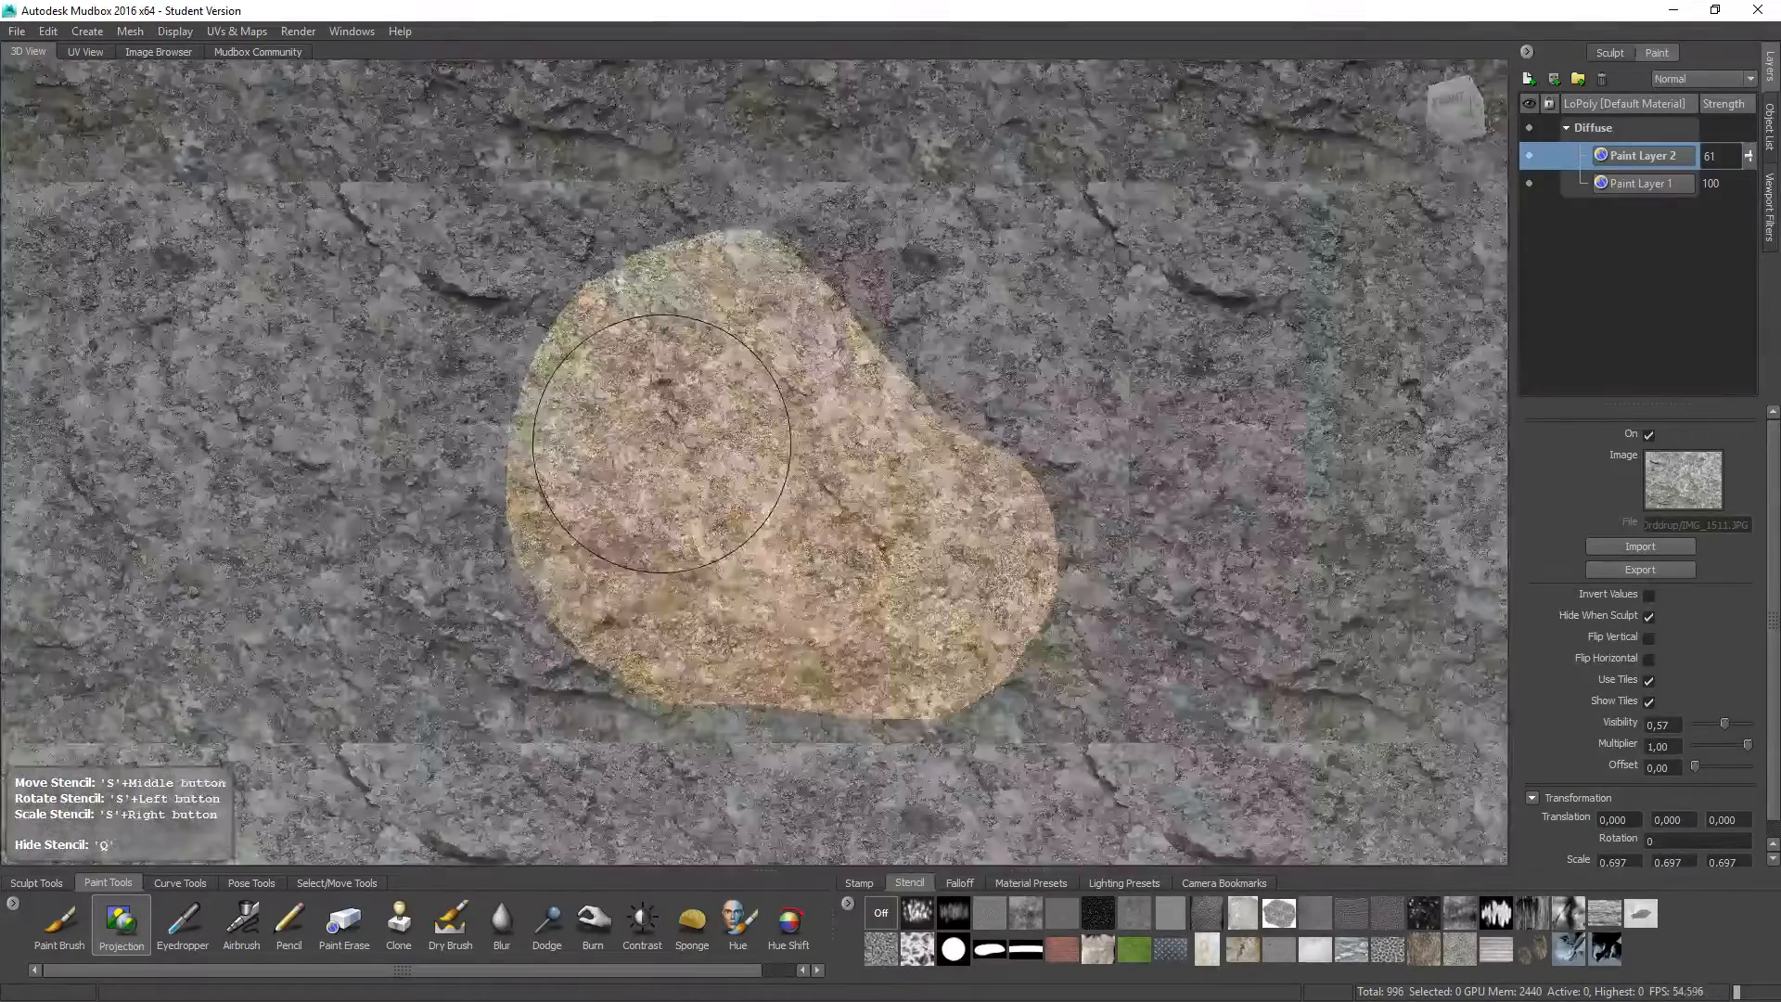
# Step: Projection-paint scattered grey rock patches on the boulder's remaining orange sides and underside, and hide the stencil
pyautogui.moveTo(652, 394)
pyautogui.mouseDown()
pyautogui.moveTo(684, 575)
pyautogui.moveTo(705, 556)
pyautogui.mouseUp()
pyautogui.moveTo(705, 417)
pyautogui.mouseDown()
pyautogui.moveTo(761, 371)
pyautogui.moveTo(929, 565)
pyautogui.moveTo(956, 551)
pyautogui.moveTo(915, 461)
pyautogui.moveTo(863, 427)
pyautogui.mouseUp()
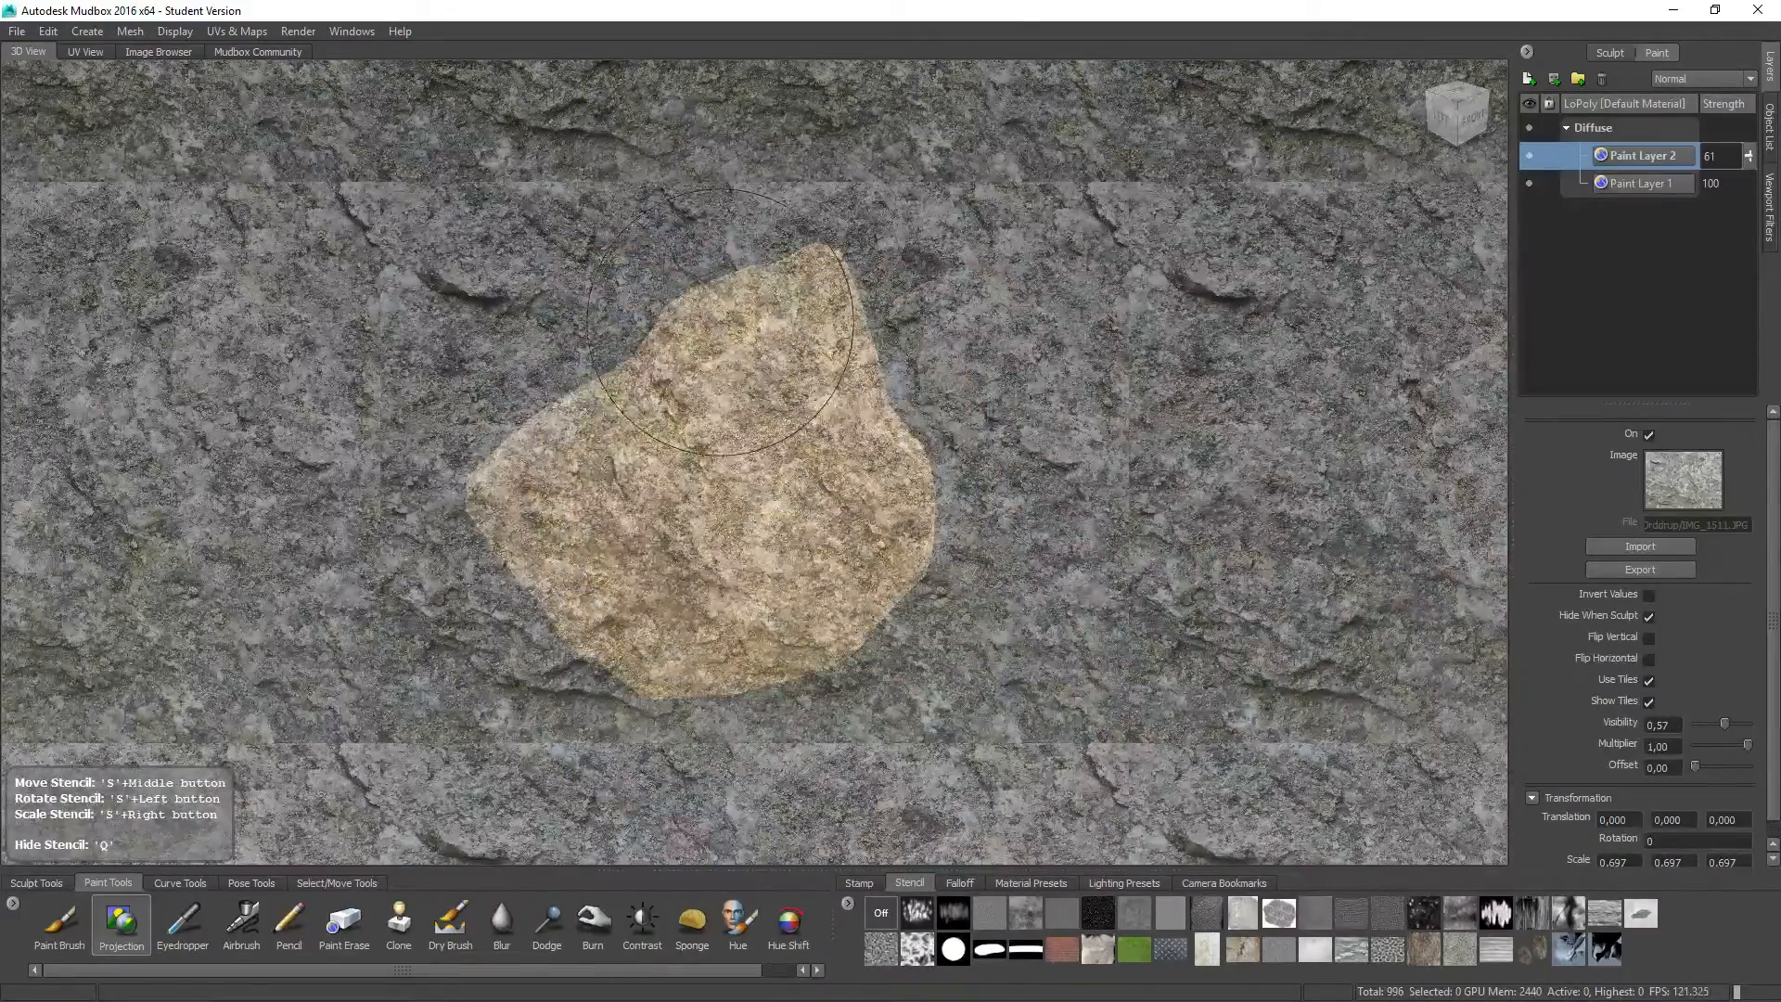
pyautogui.moveTo(693, 486)
pyautogui.mouseDown()
pyautogui.moveTo(686, 519)
pyautogui.moveTo(760, 436)
pyautogui.moveTo(795, 357)
pyautogui.moveTo(789, 390)
pyautogui.moveTo(807, 371)
pyautogui.mouseUp()
pyautogui.moveTo(817, 501)
pyautogui.mouseDown()
pyautogui.moveTo(798, 533)
pyautogui.moveTo(872, 482)
pyautogui.moveTo(812, 367)
pyautogui.mouseUp()
pyautogui.moveTo(803, 540)
pyautogui.mouseDown()
pyautogui.moveTo(791, 514)
pyautogui.moveTo(727, 506)
pyautogui.moveTo(589, 352)
pyautogui.moveTo(793, 297)
pyautogui.mouseUp()
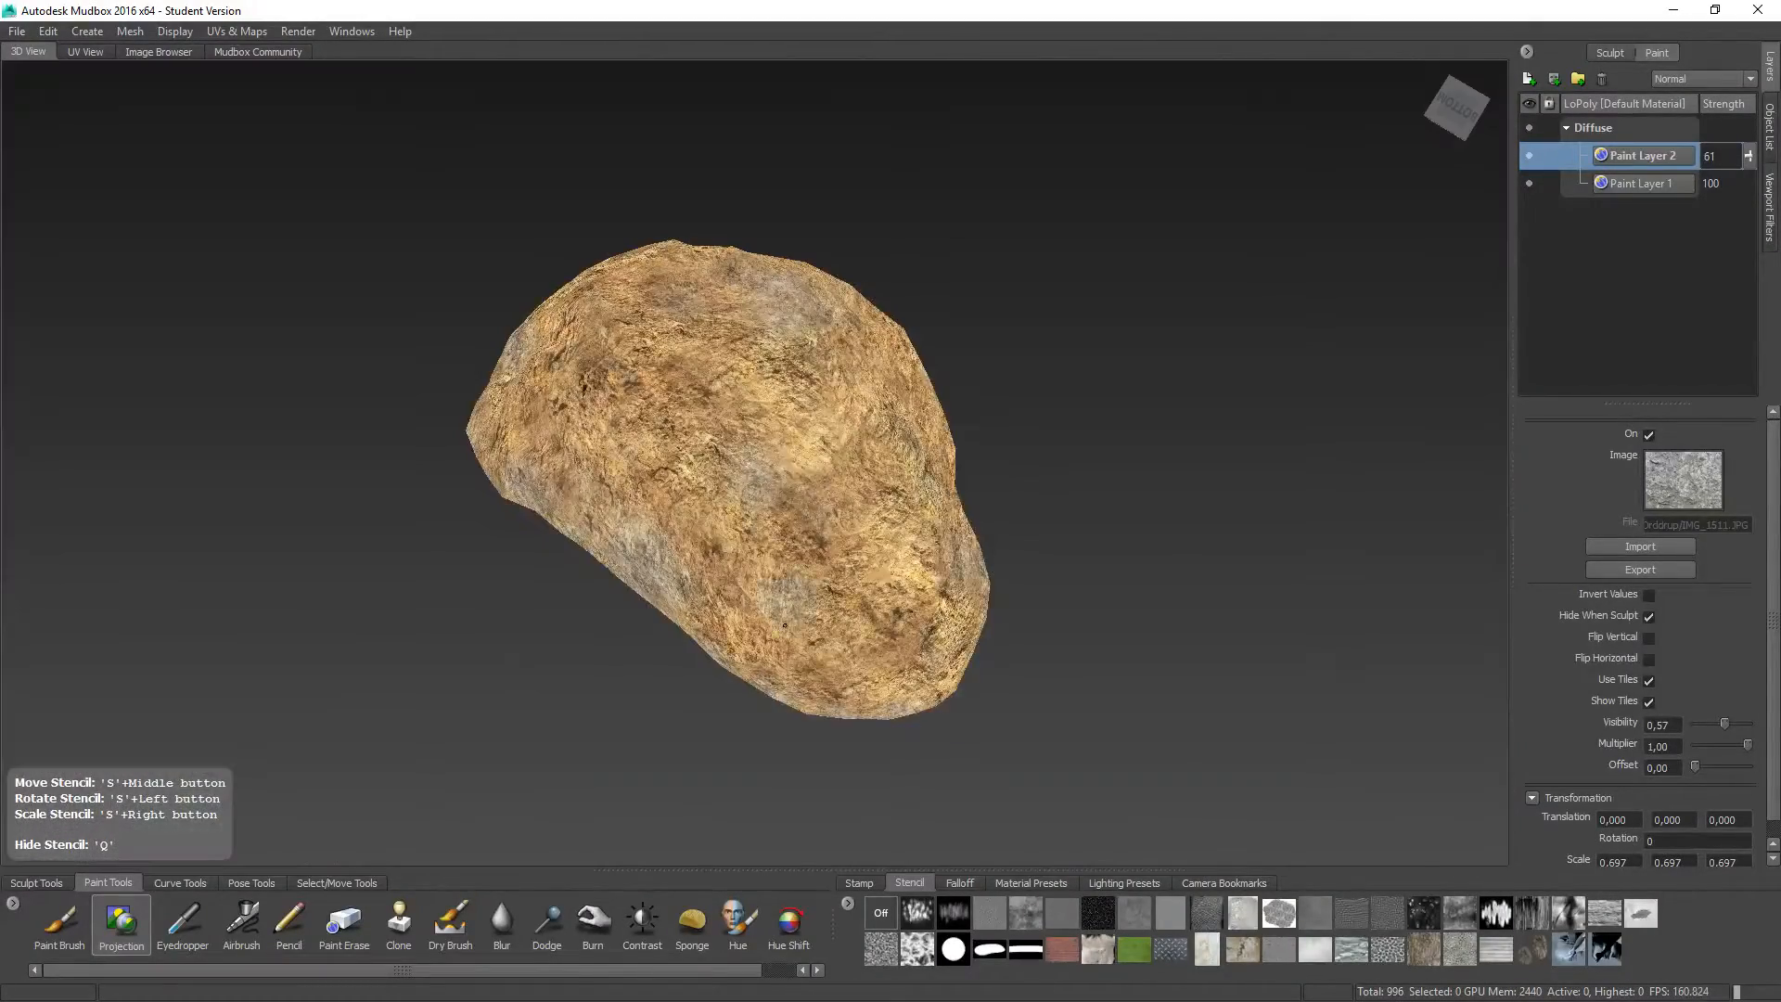
pyautogui.moveTo(784, 626)
pyautogui.mouseDown()
pyautogui.moveTo(747, 620)
pyautogui.moveTo(710, 556)
pyautogui.mouseUp()
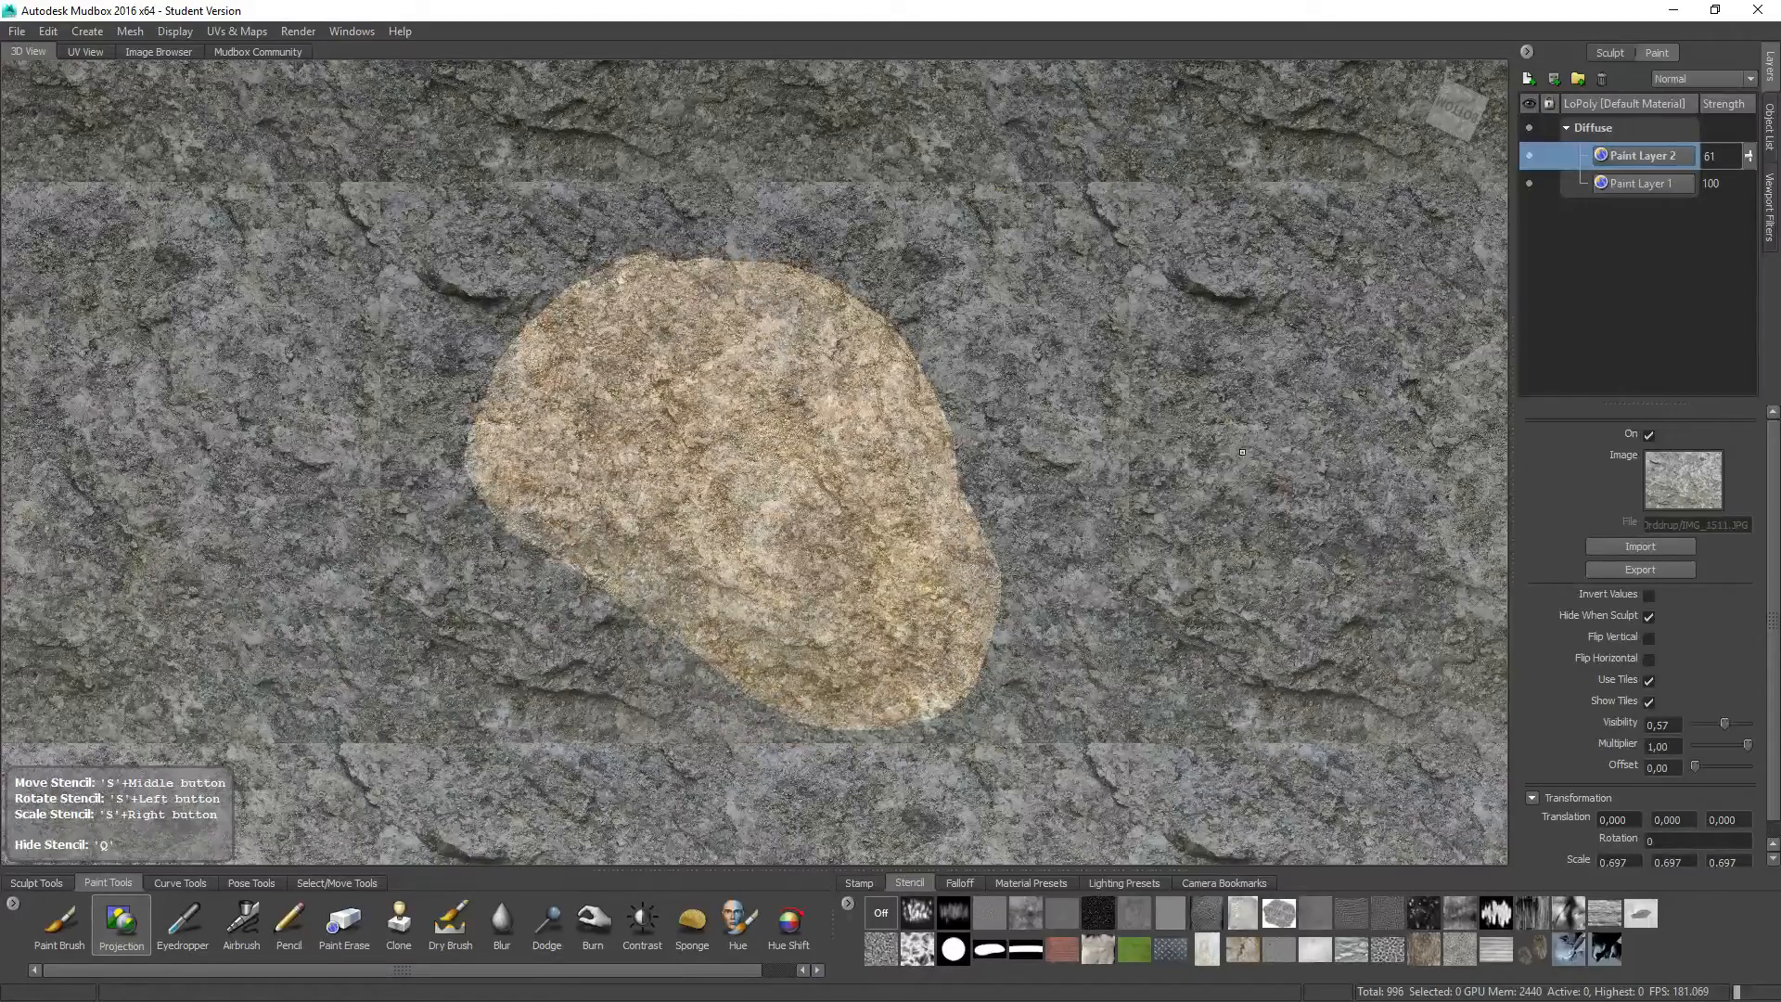
pyautogui.press('q')
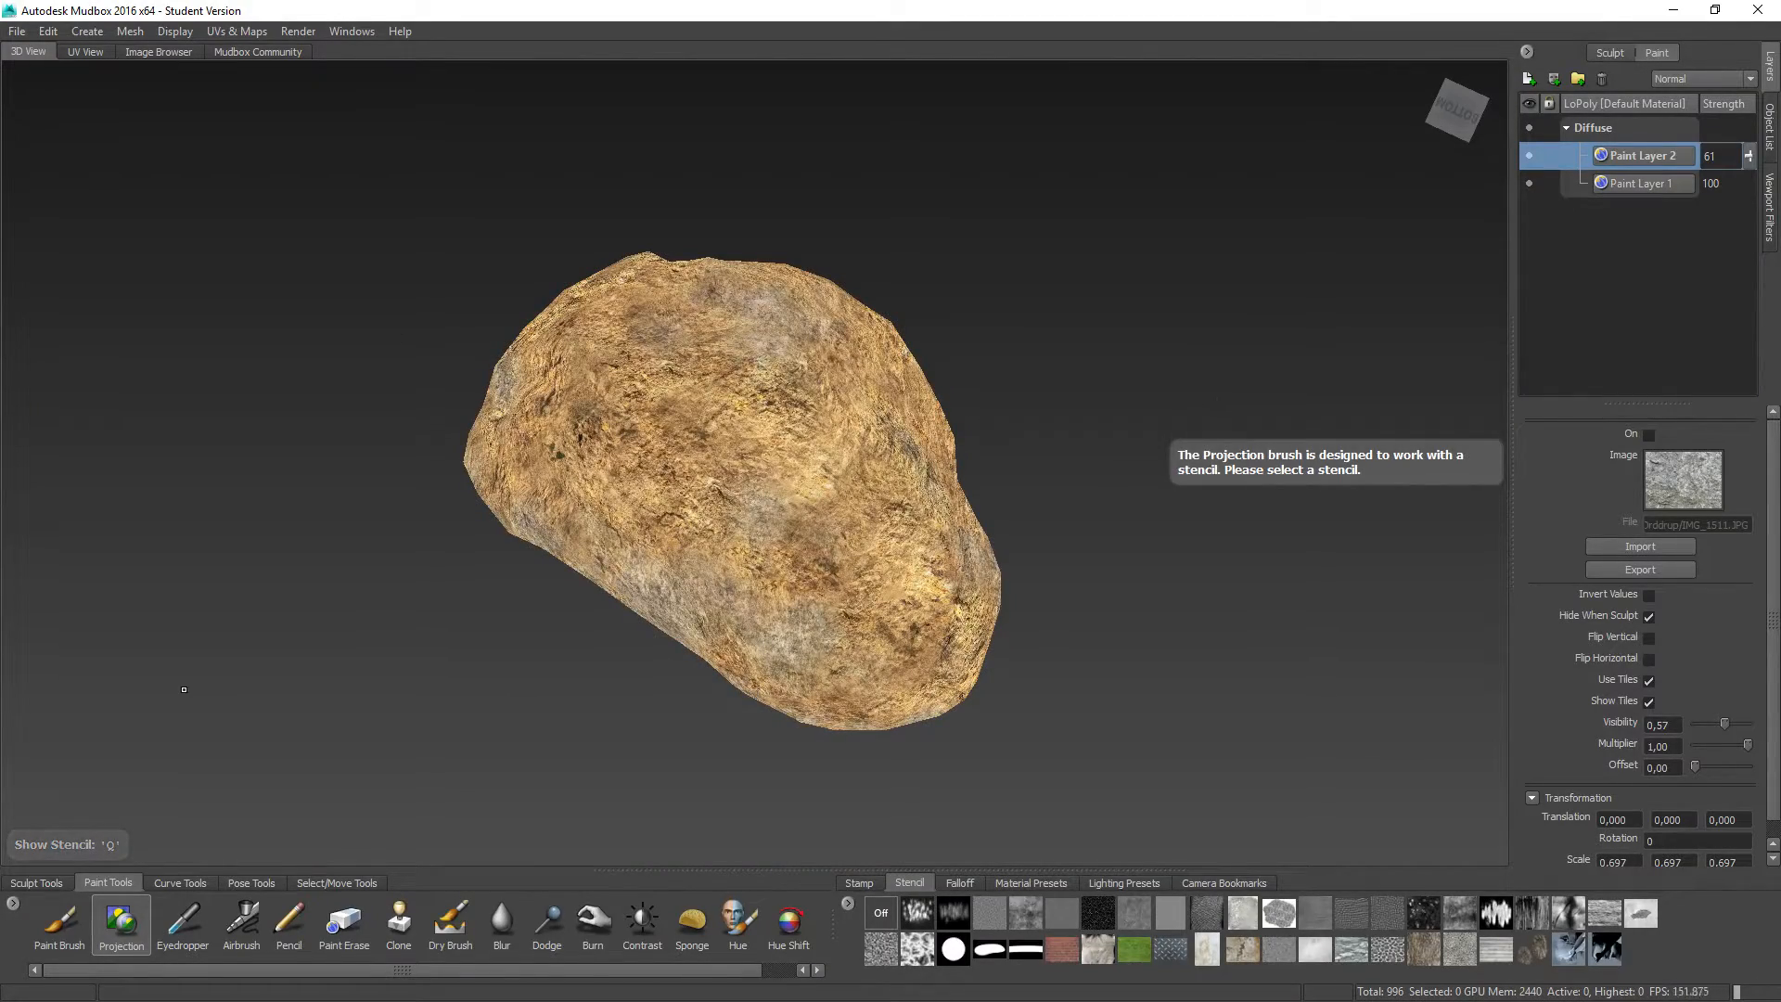
# Step: Merge the visible paint layers and export the merged layer as the 8-bit RGBA PNG "tiling ff_warpath_cliff_001_mudbox painted.png" in TestBoulder03
pyautogui.rightClick(1657, 153)
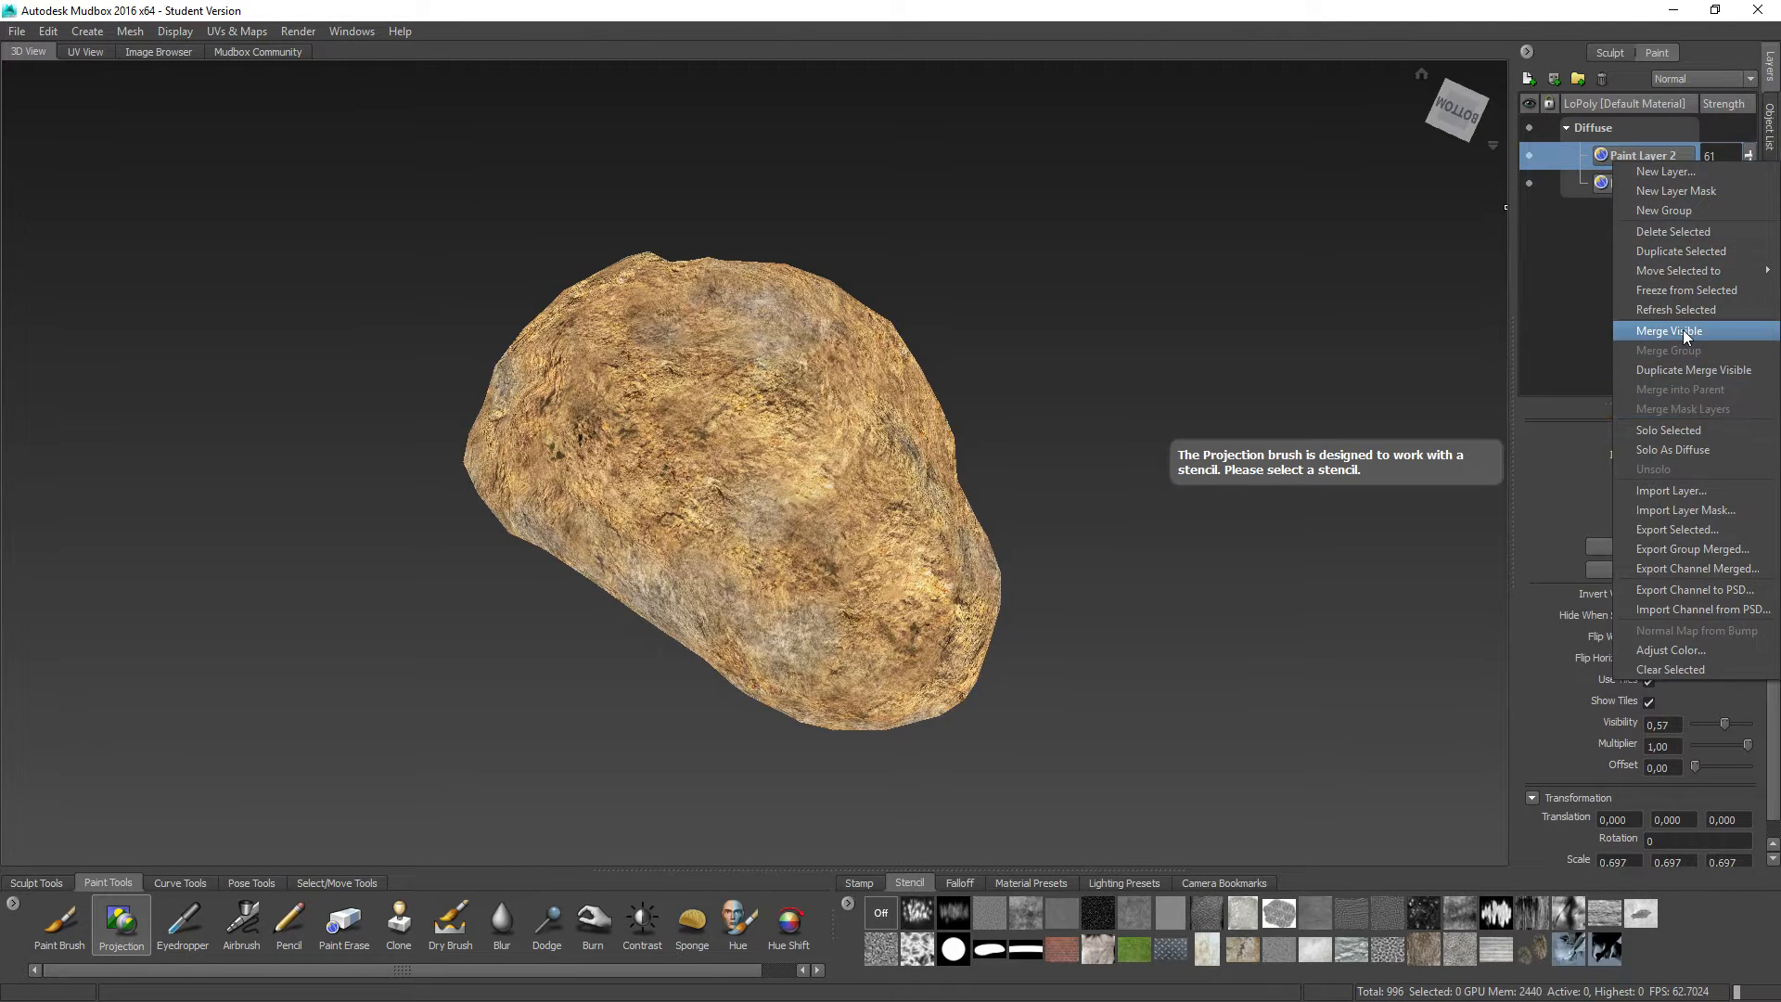
pyautogui.click(1684, 332)
pyautogui.rightClick(1631, 154)
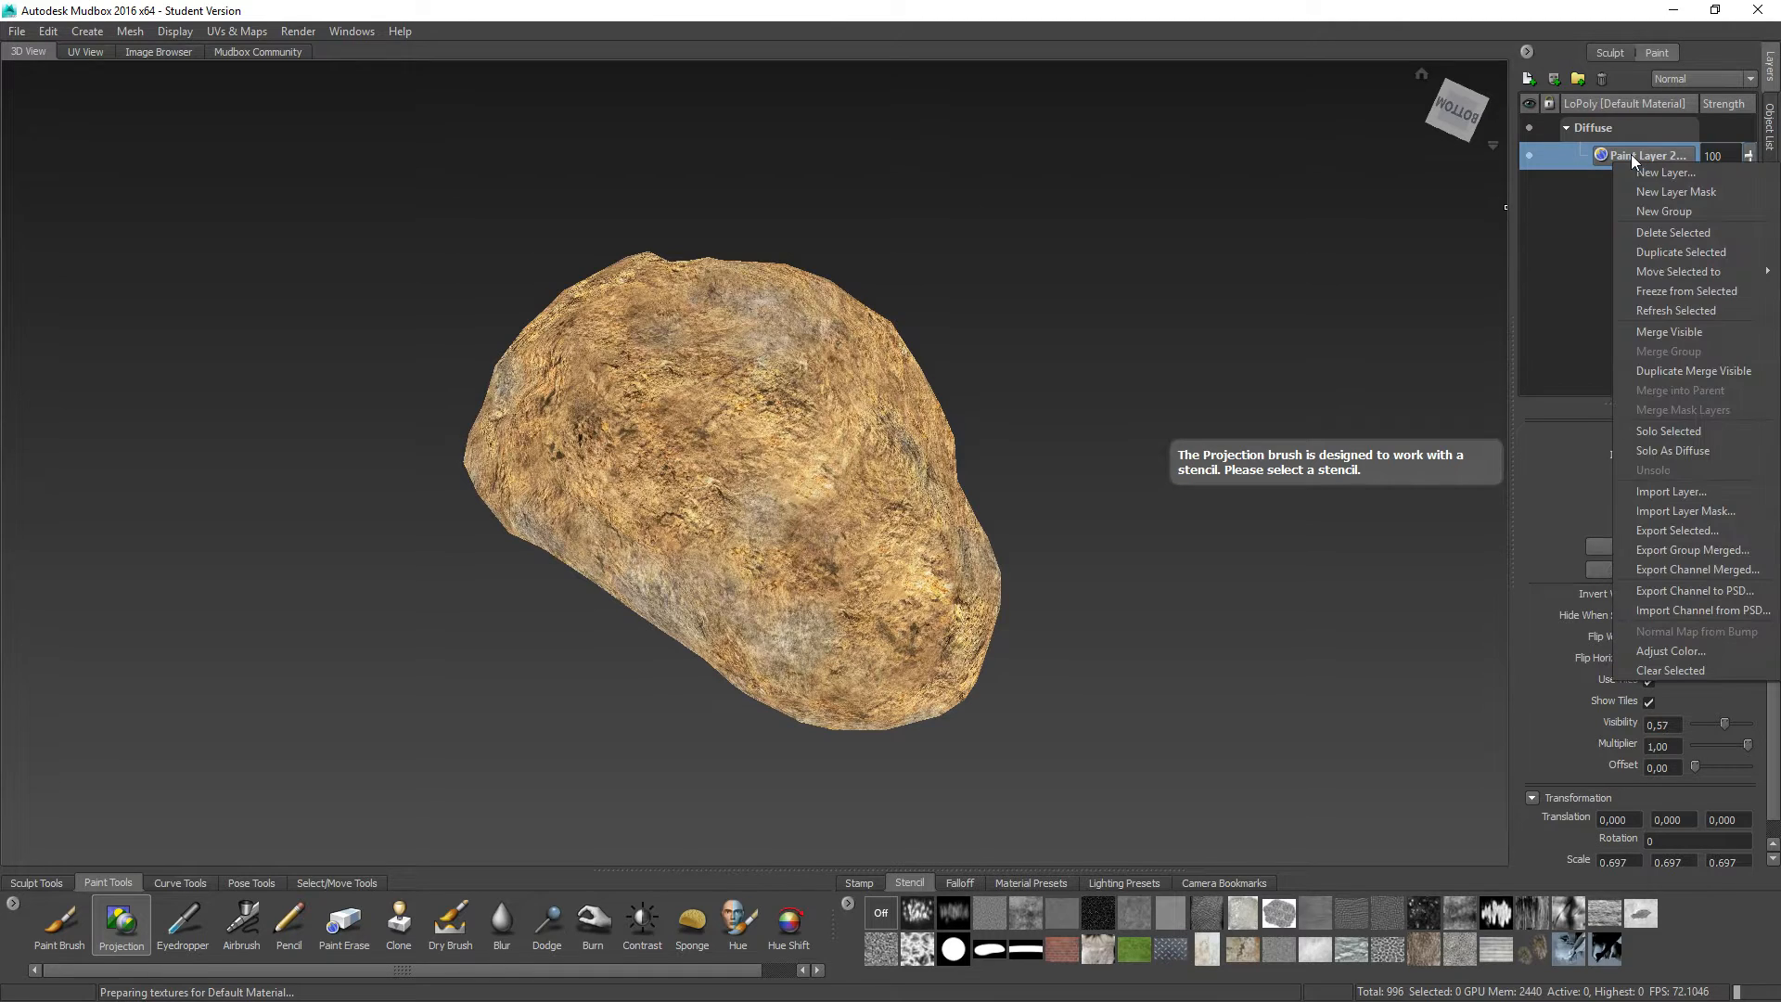
pyautogui.click(1672, 531)
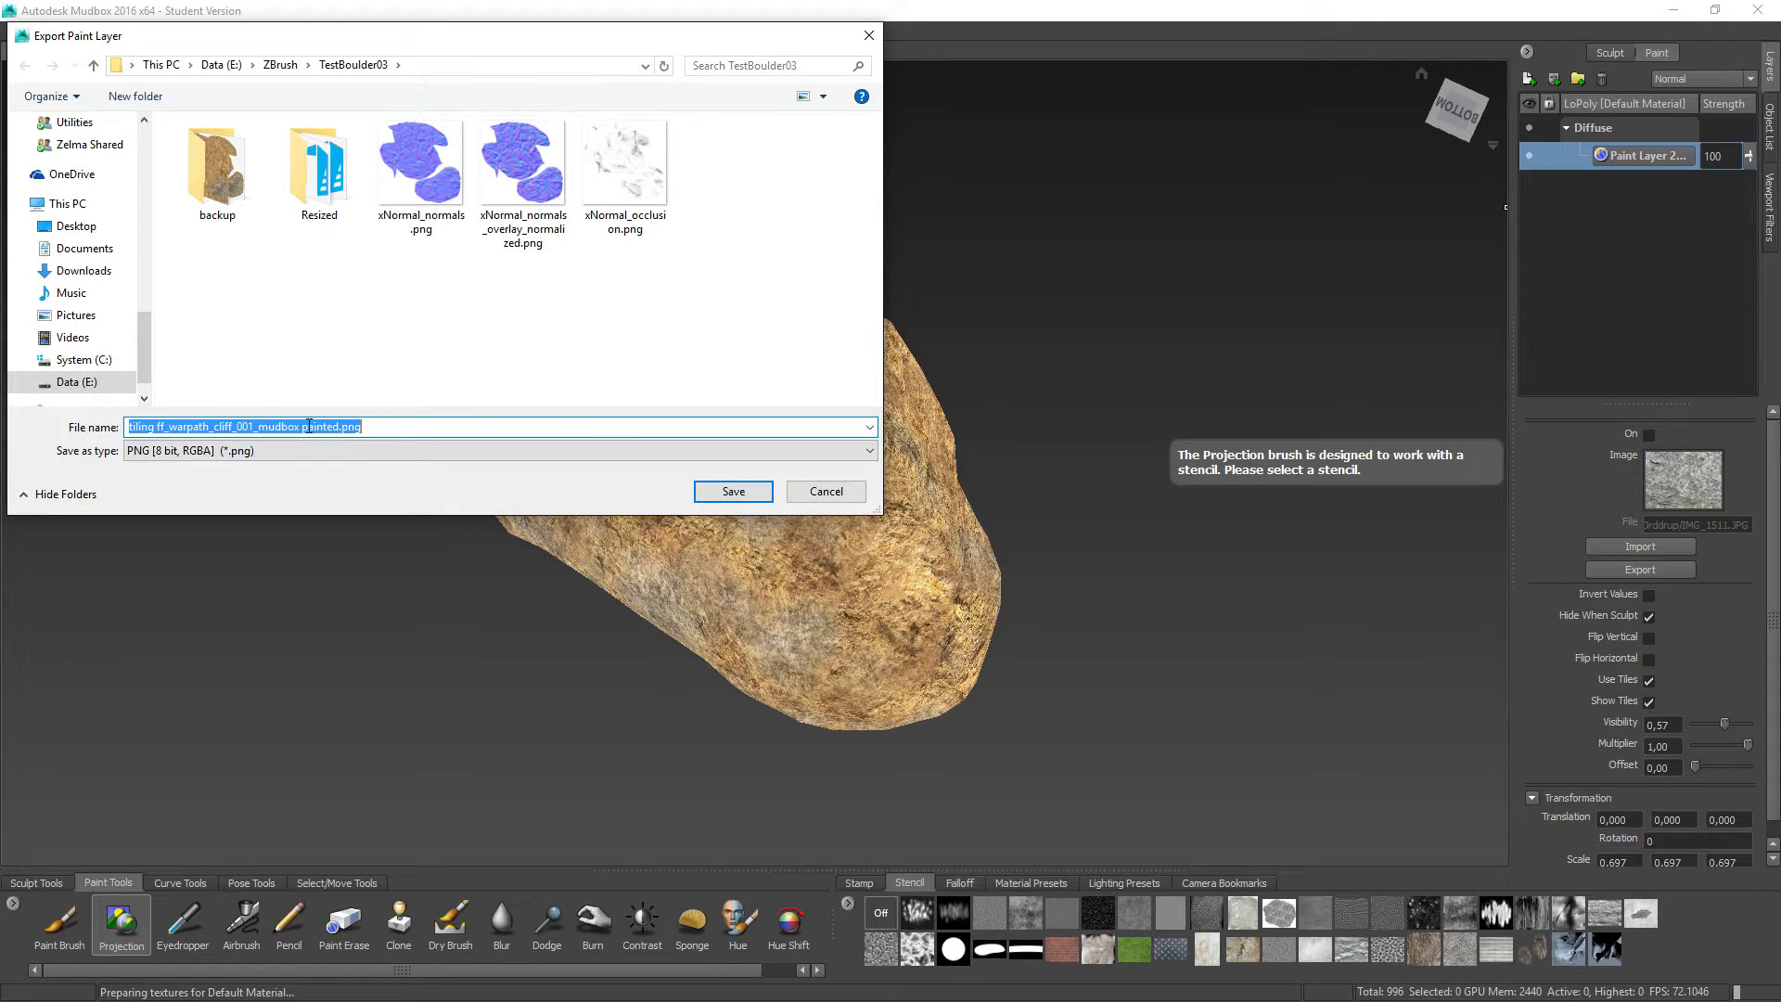
pyautogui.click(731, 493)
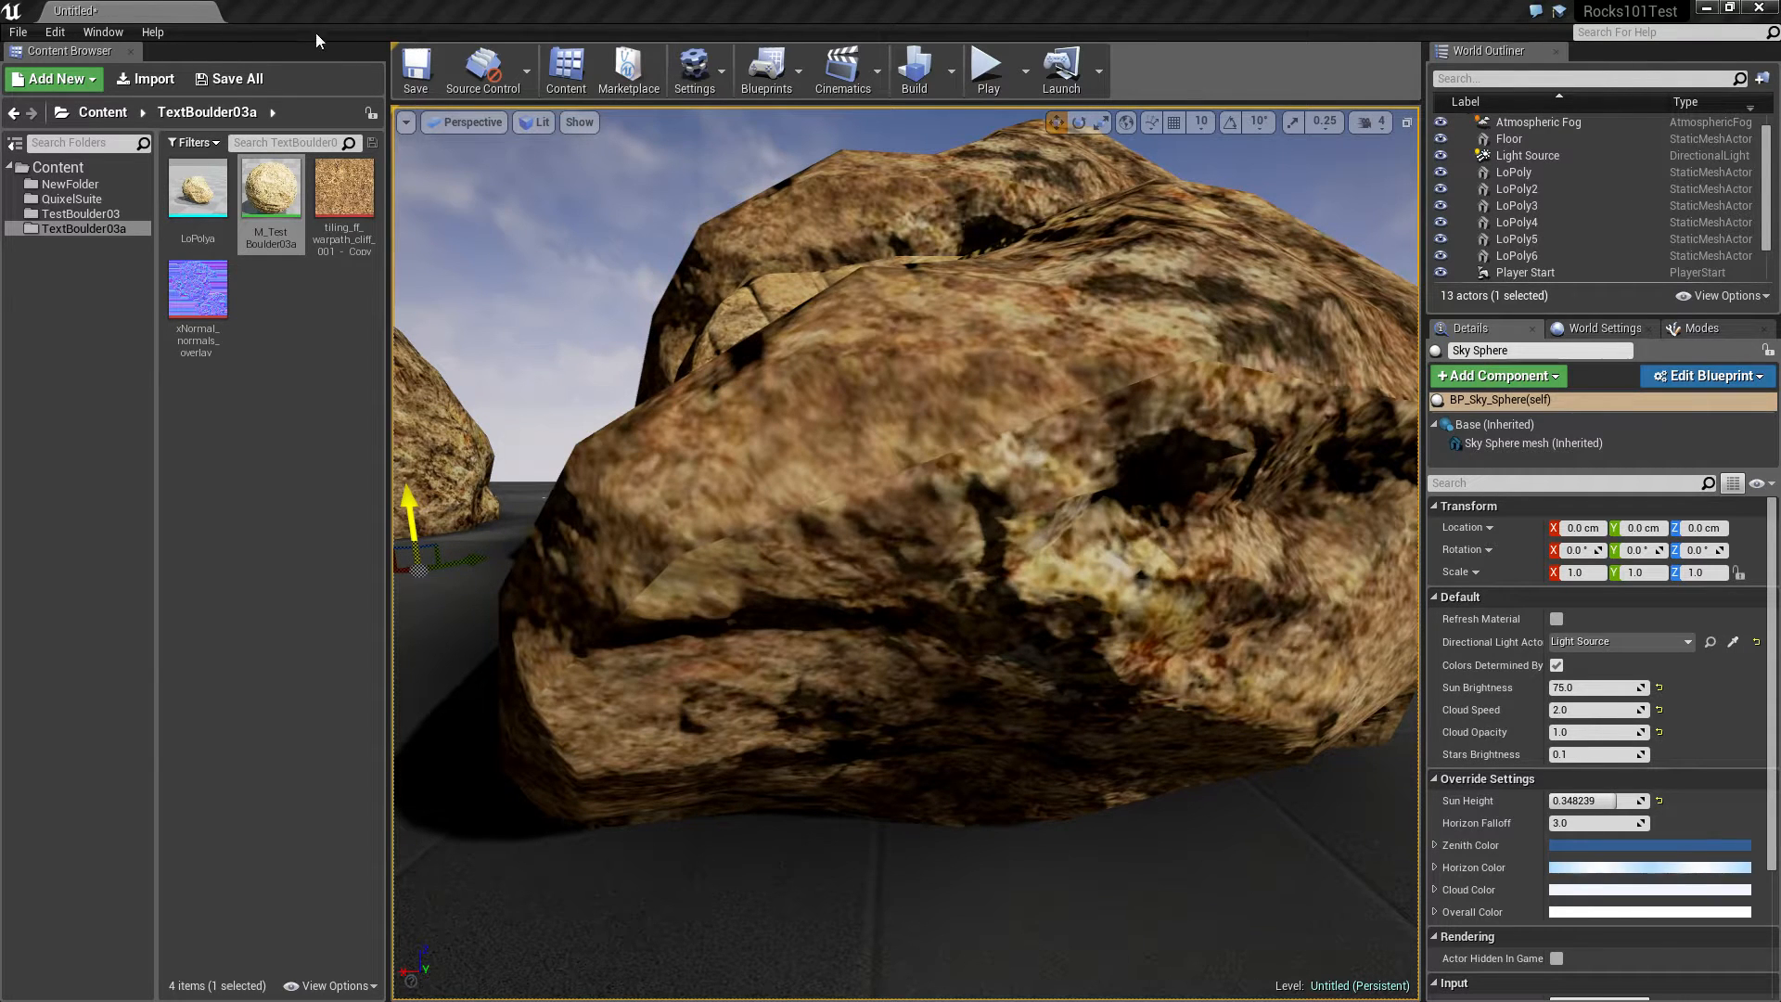
# Step: In Unreal Editor, import the painted PNG into TextBoulder03a and connect it to the Base Color of material M_TestBoulder03a
pyautogui.click(130, 82)
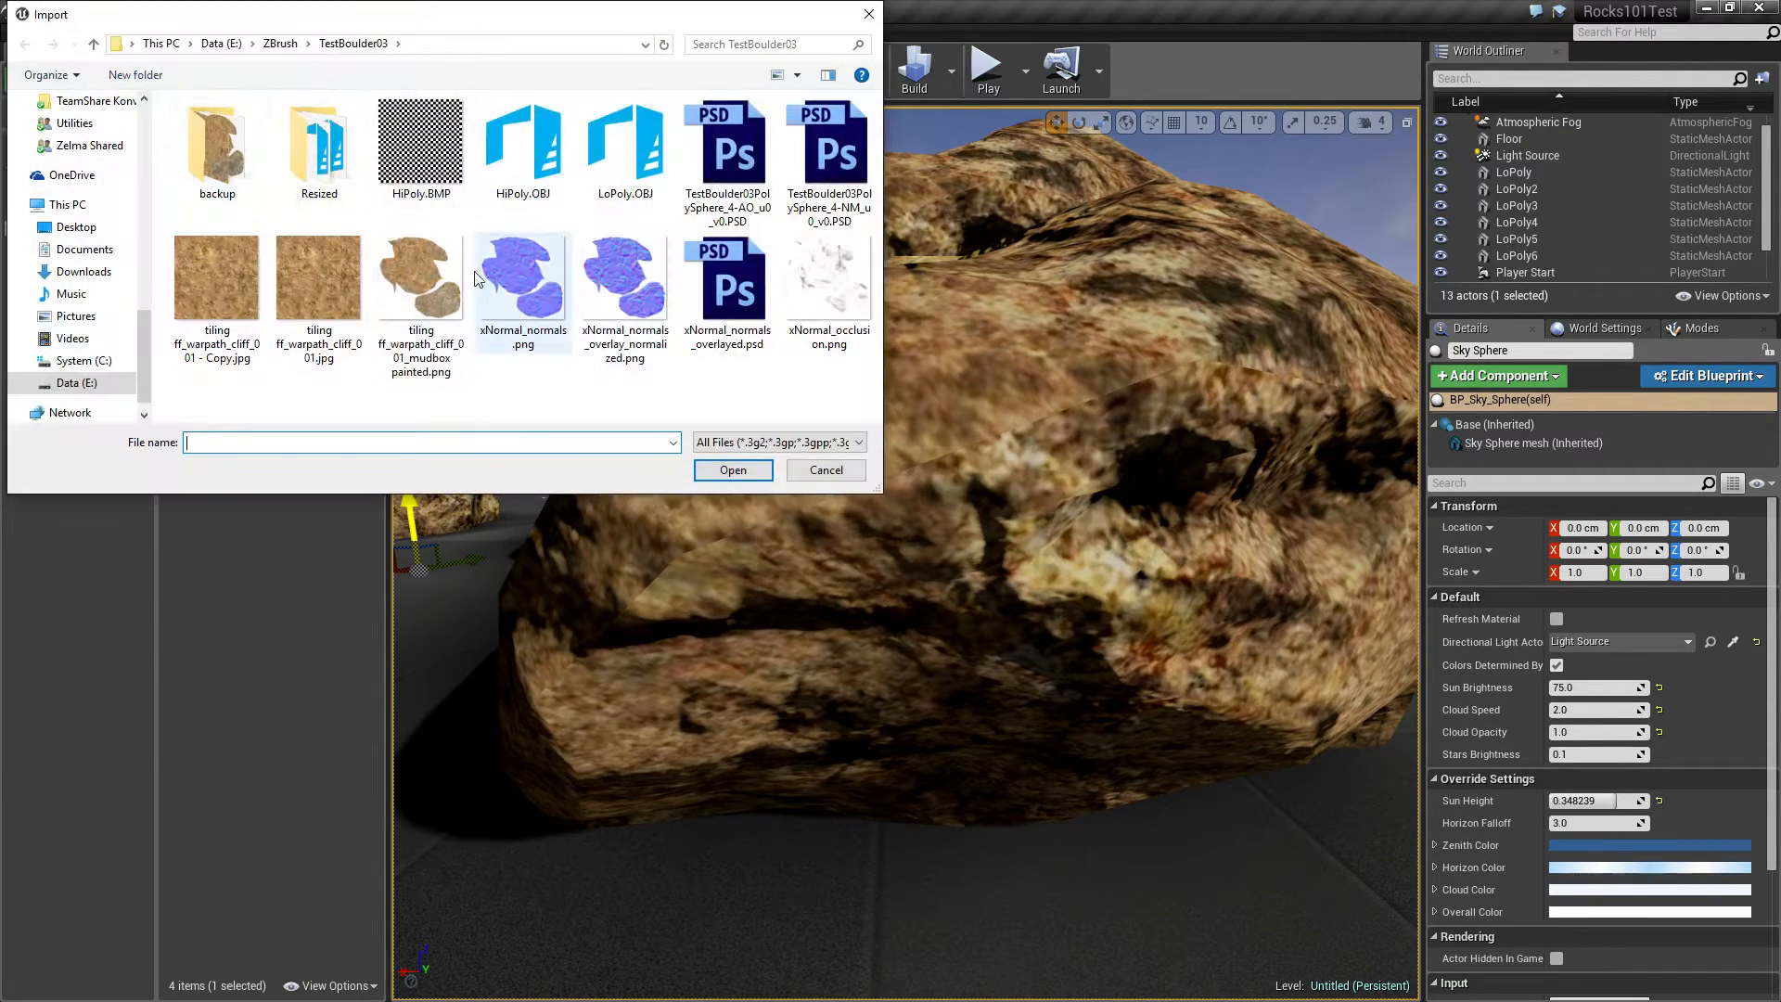
pyautogui.doubleClick(422, 292)
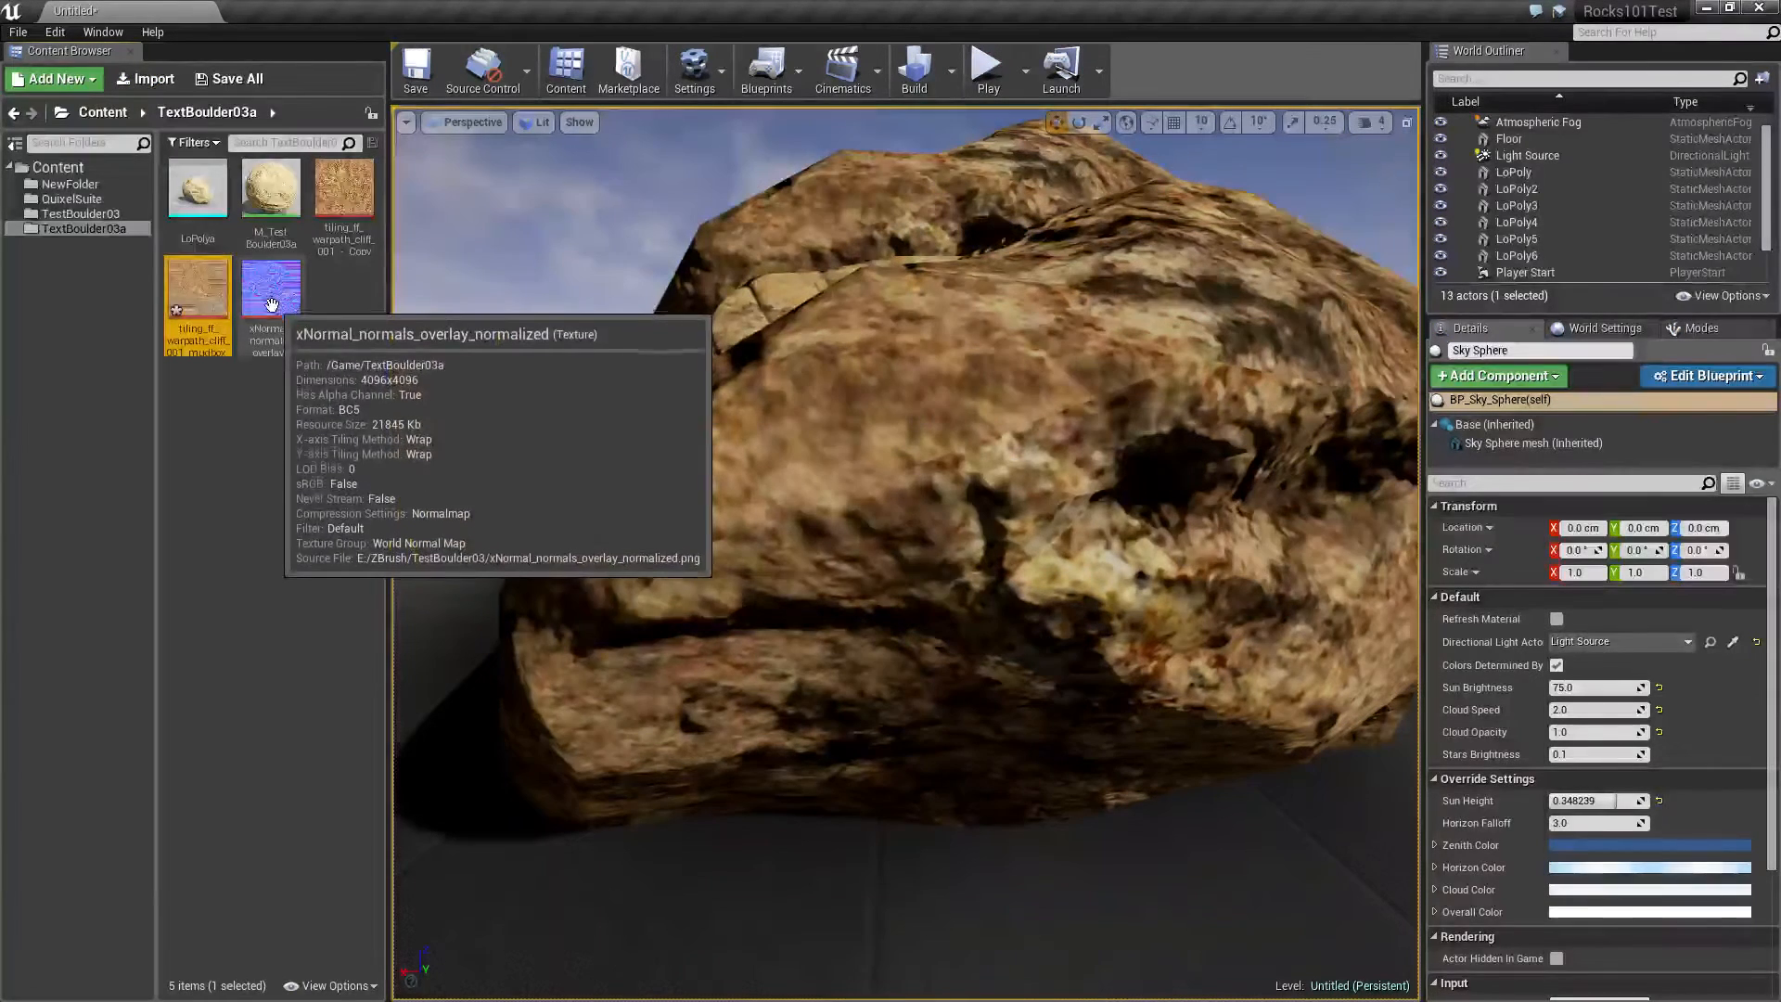
pyautogui.doubleClick(268, 193)
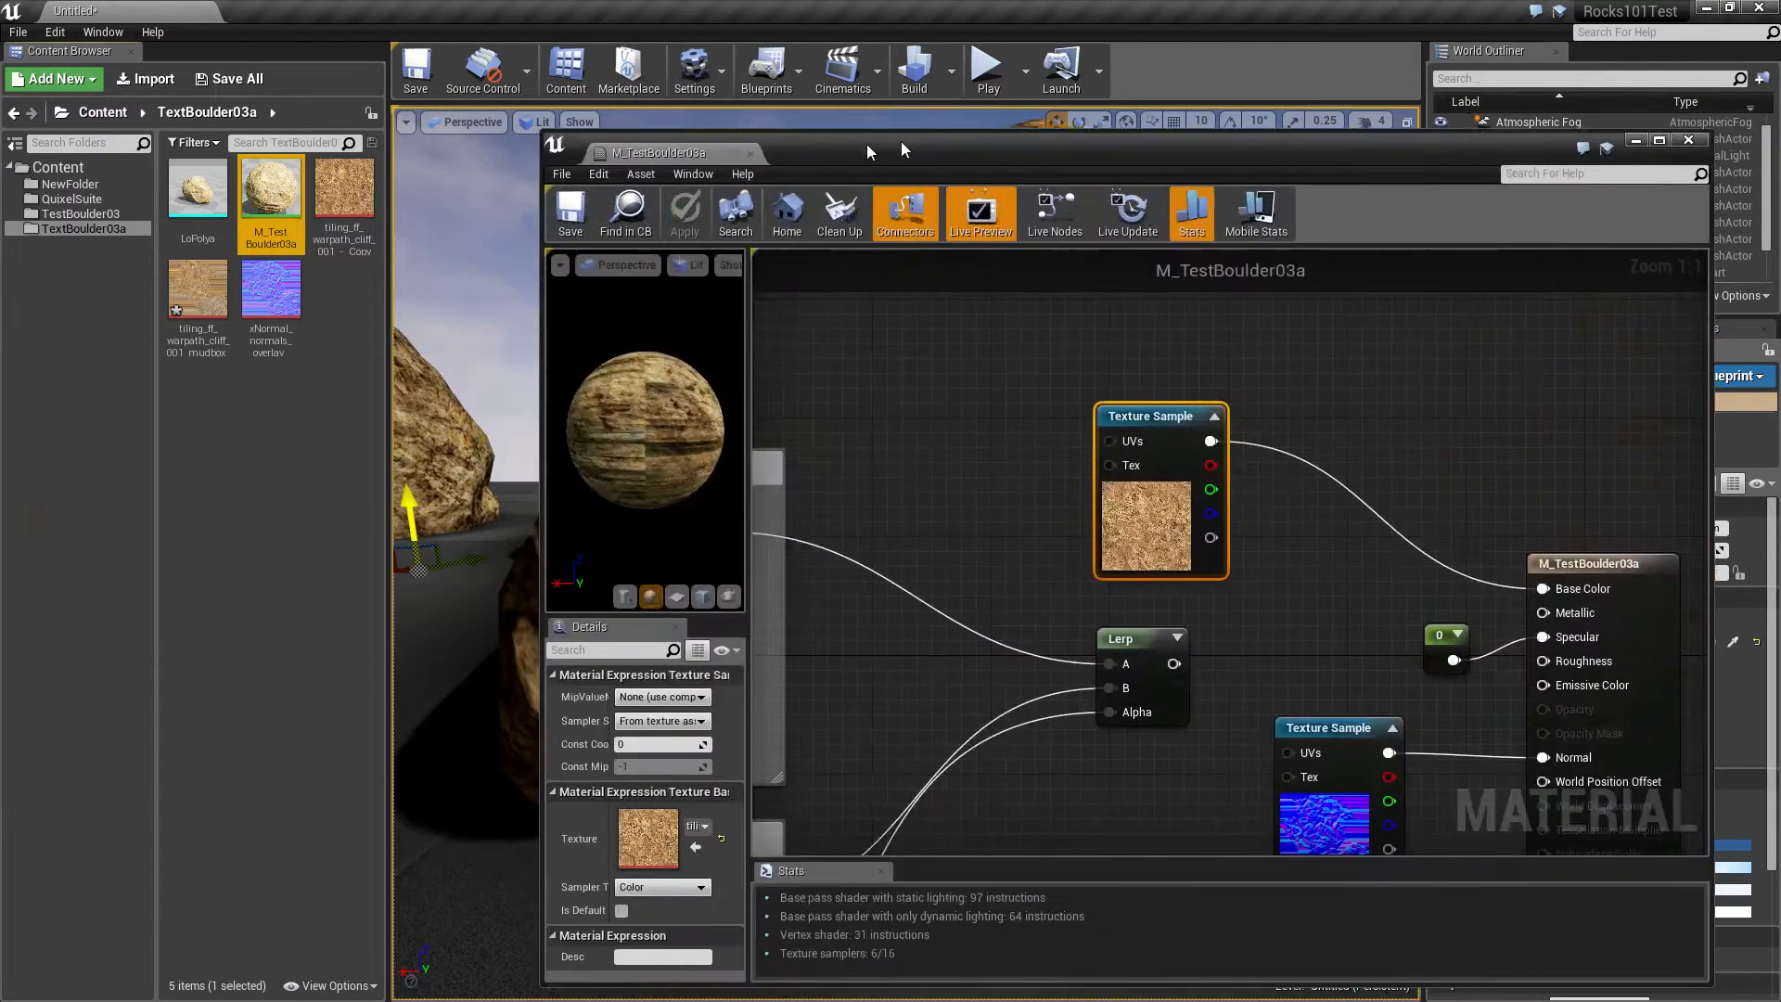
pyautogui.moveTo(868, 149); pyautogui.dragTo(1017, 84)
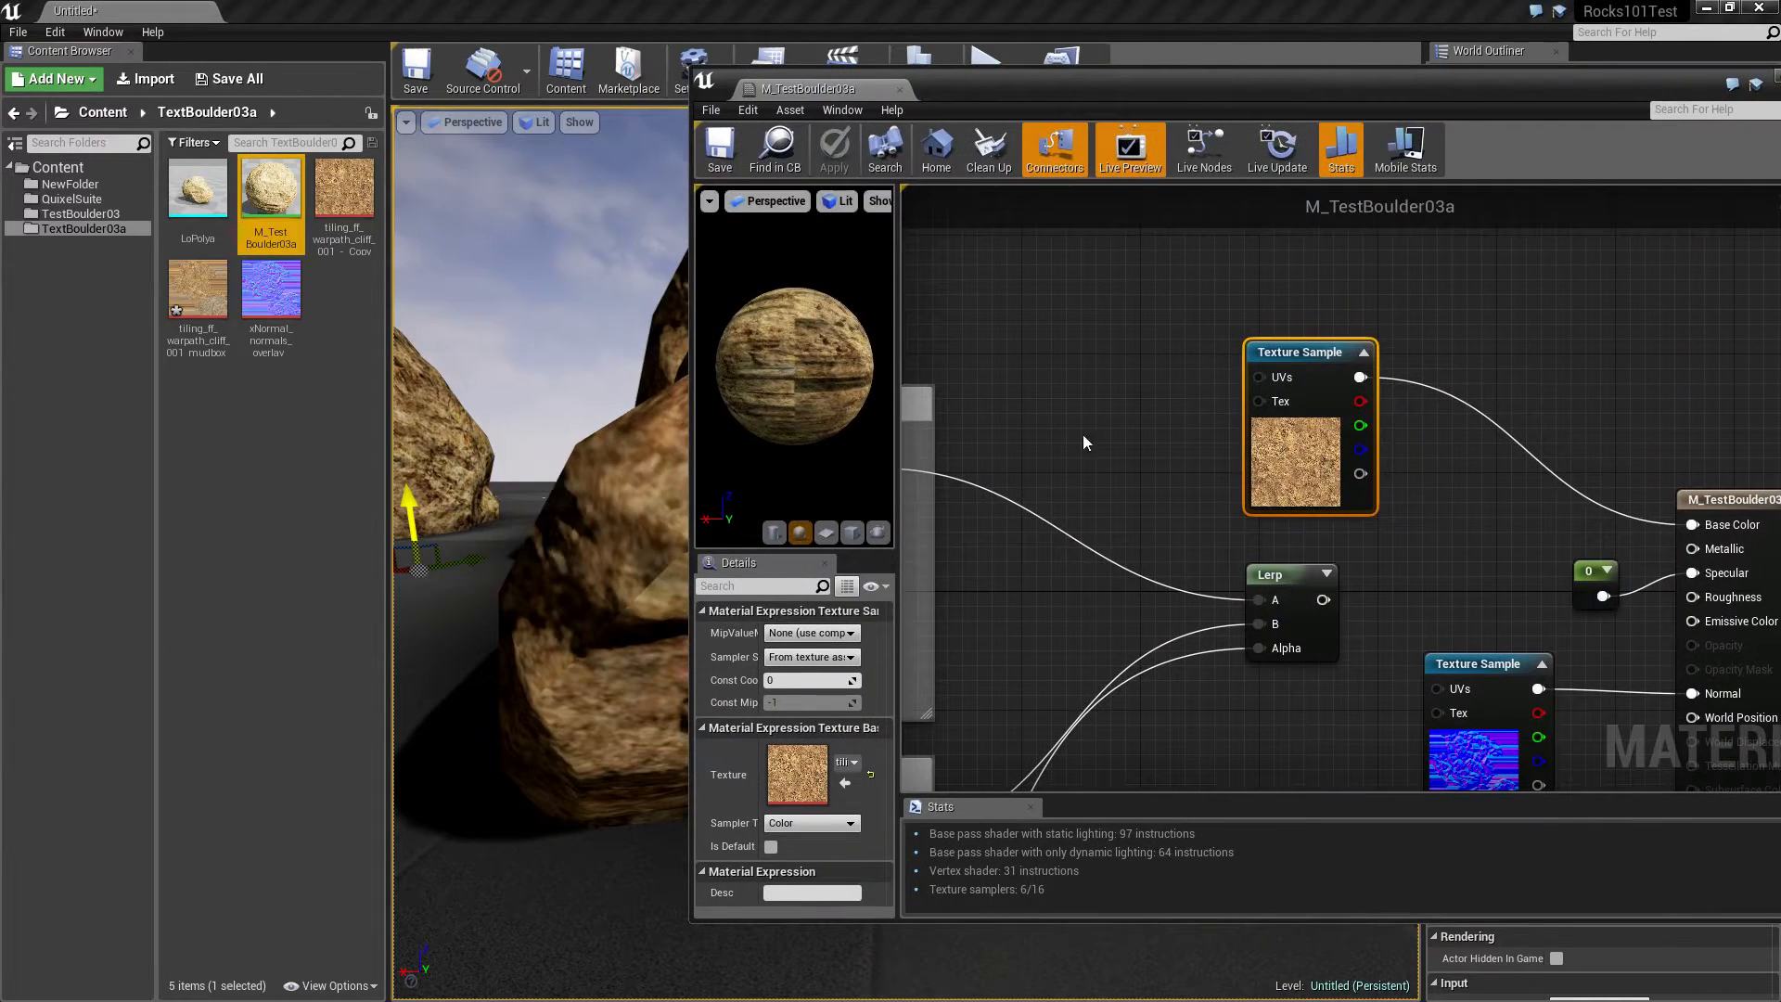
pyautogui.moveTo(198, 289); pyautogui.dragTo(1693, 525)
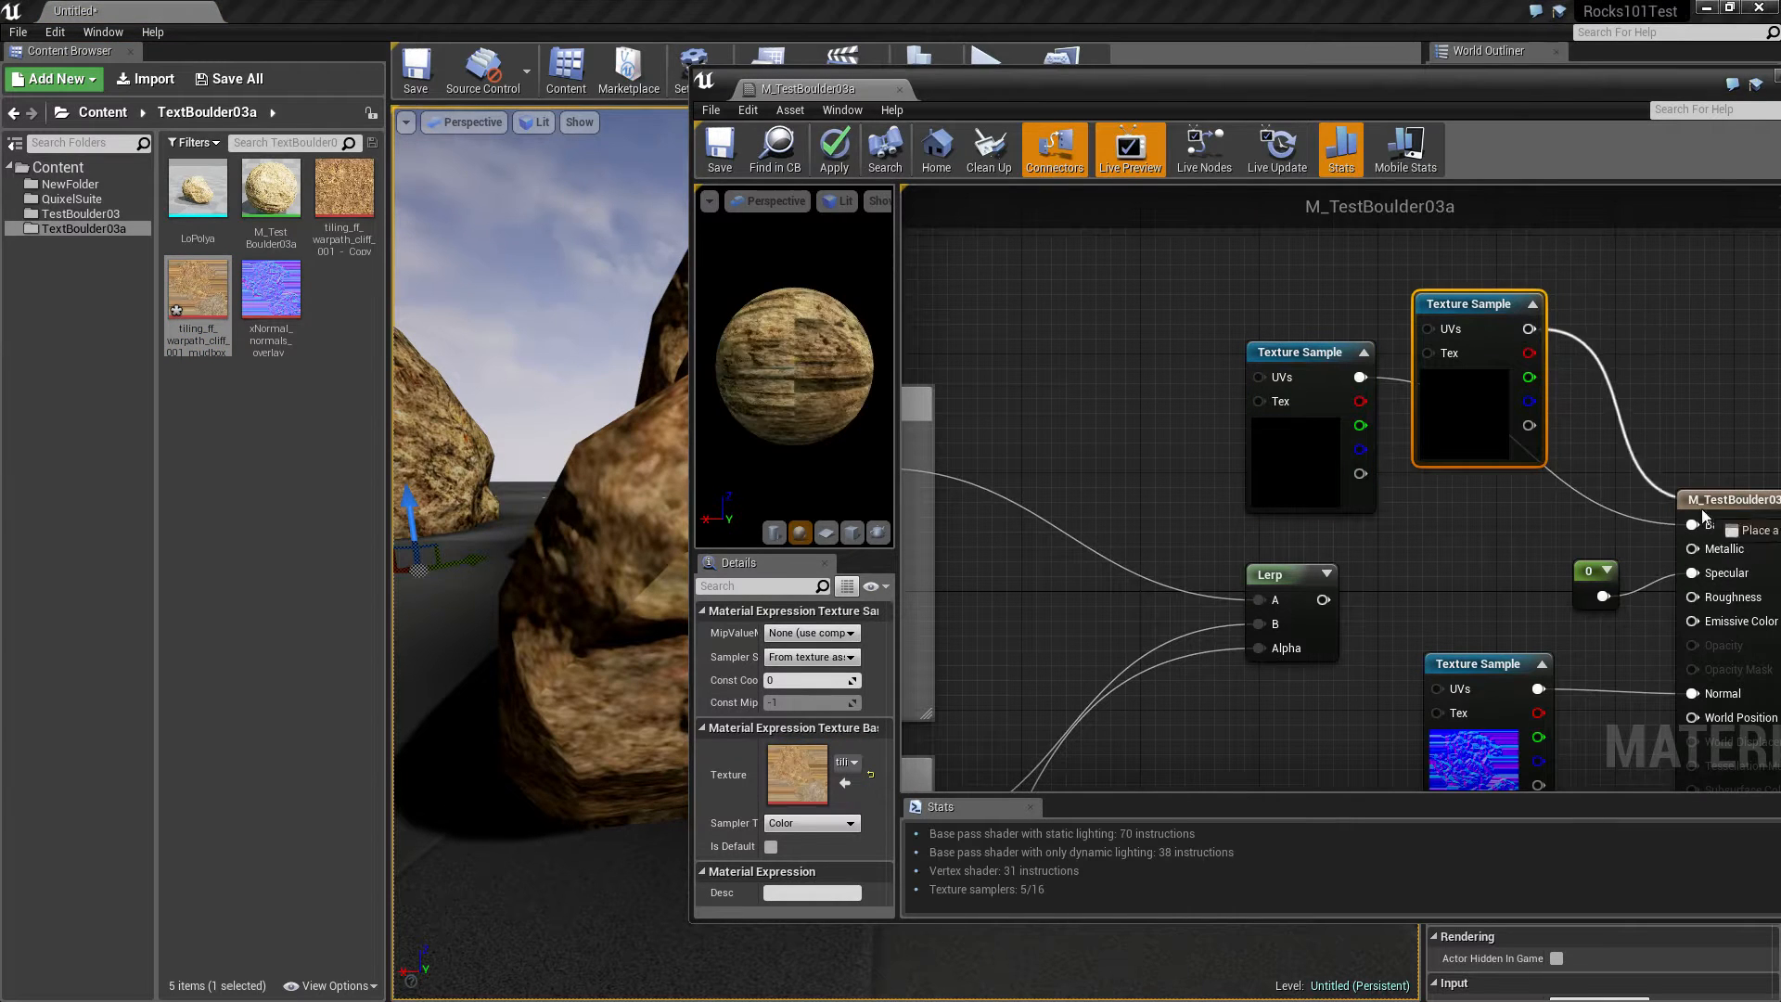
# Step: Uncover the level viewport, maximize it with the near boulder selected, and save the M_TestBoulder03a material
pyautogui.moveTo(946, 85); pyautogui.dragTo(1698, 163)
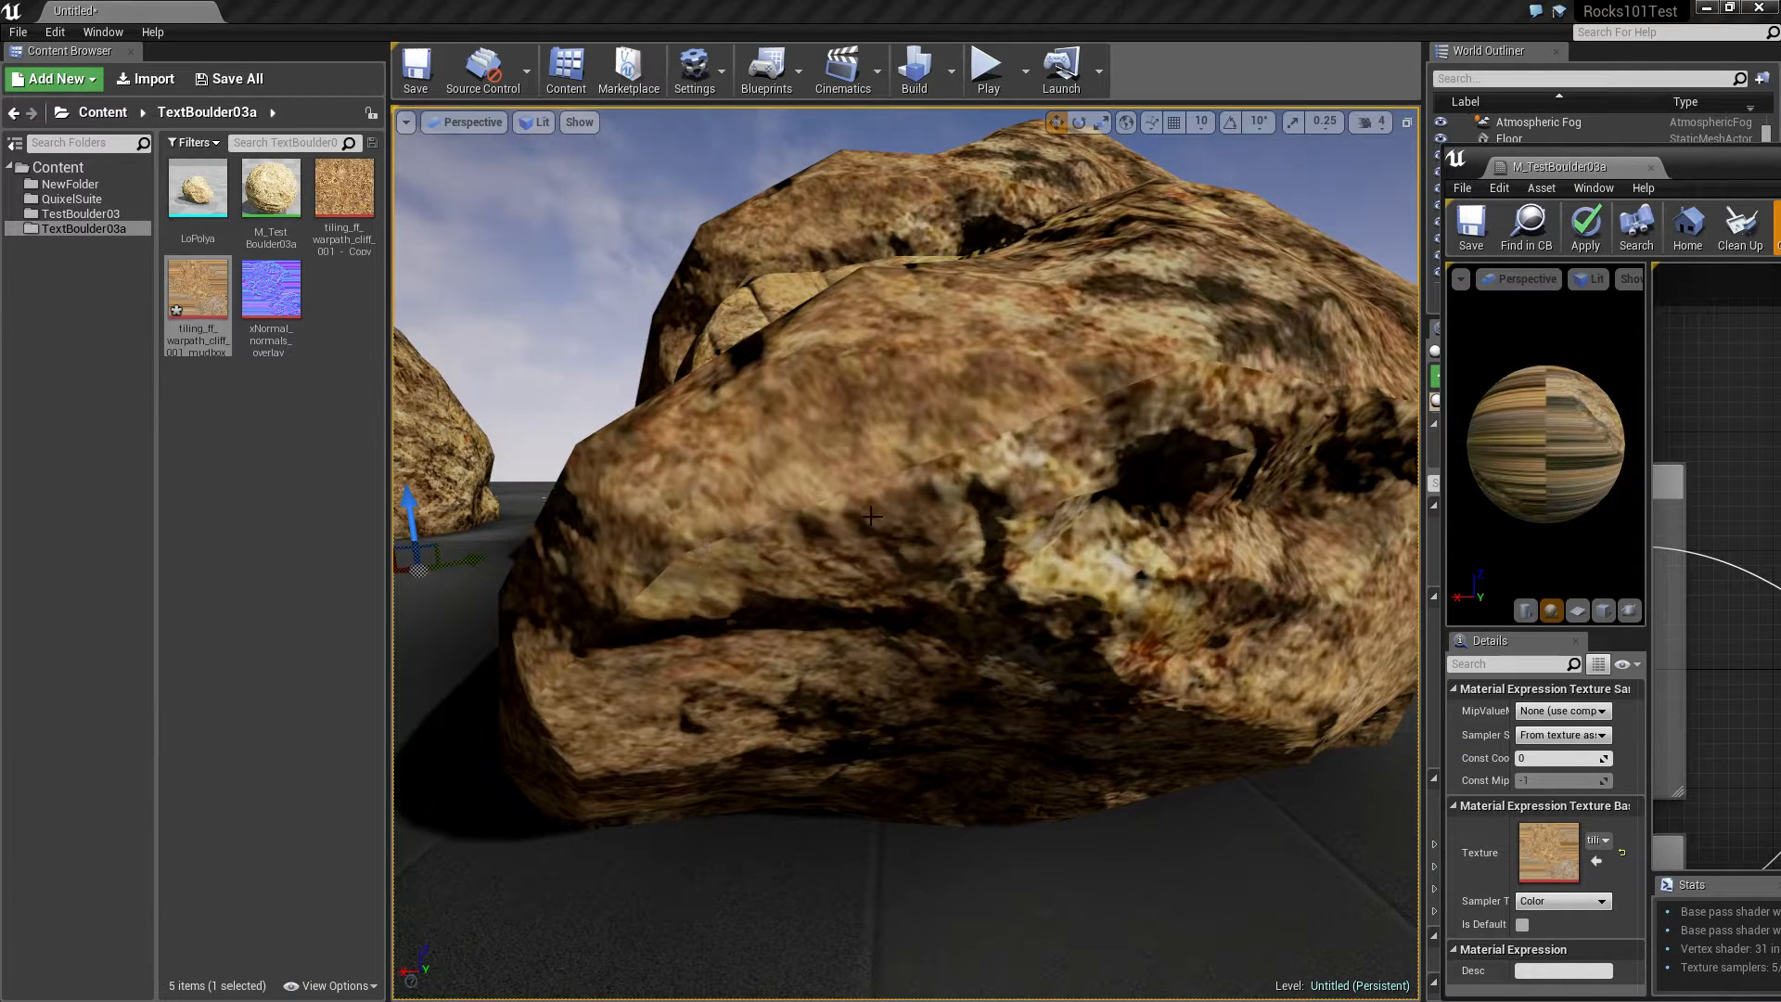
pyautogui.click(805, 500)
pyautogui.press('F11')
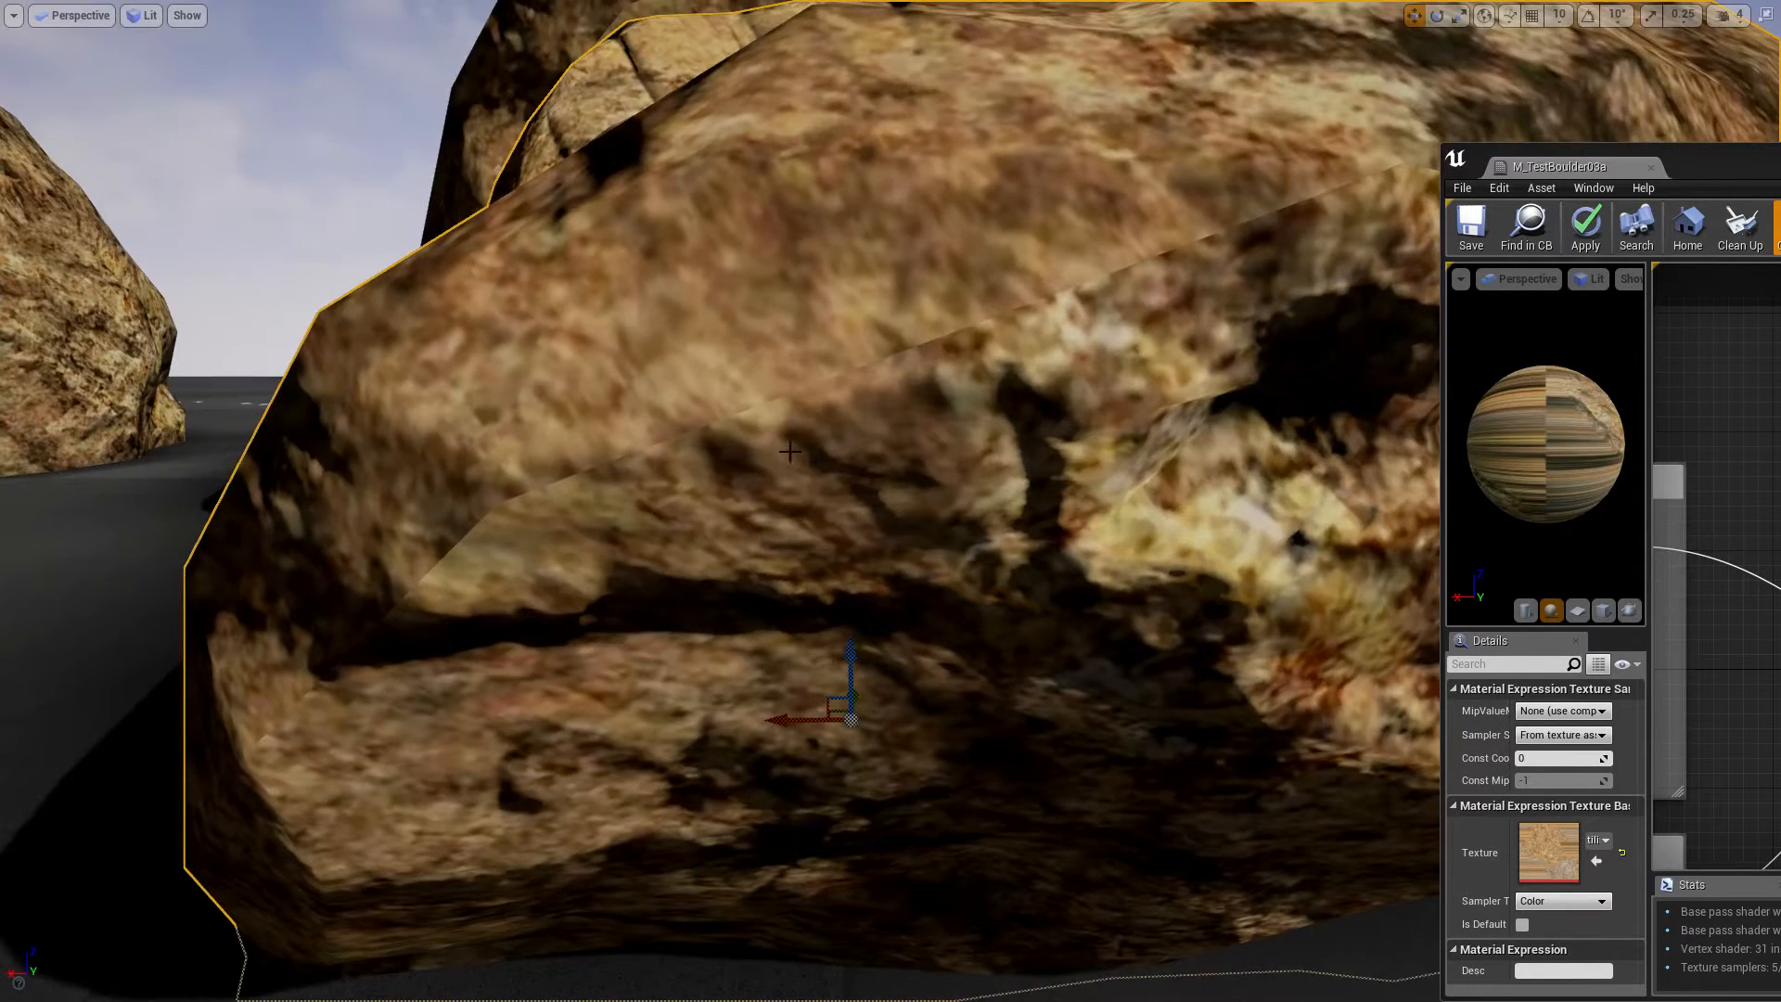
pyautogui.click(1477, 242)
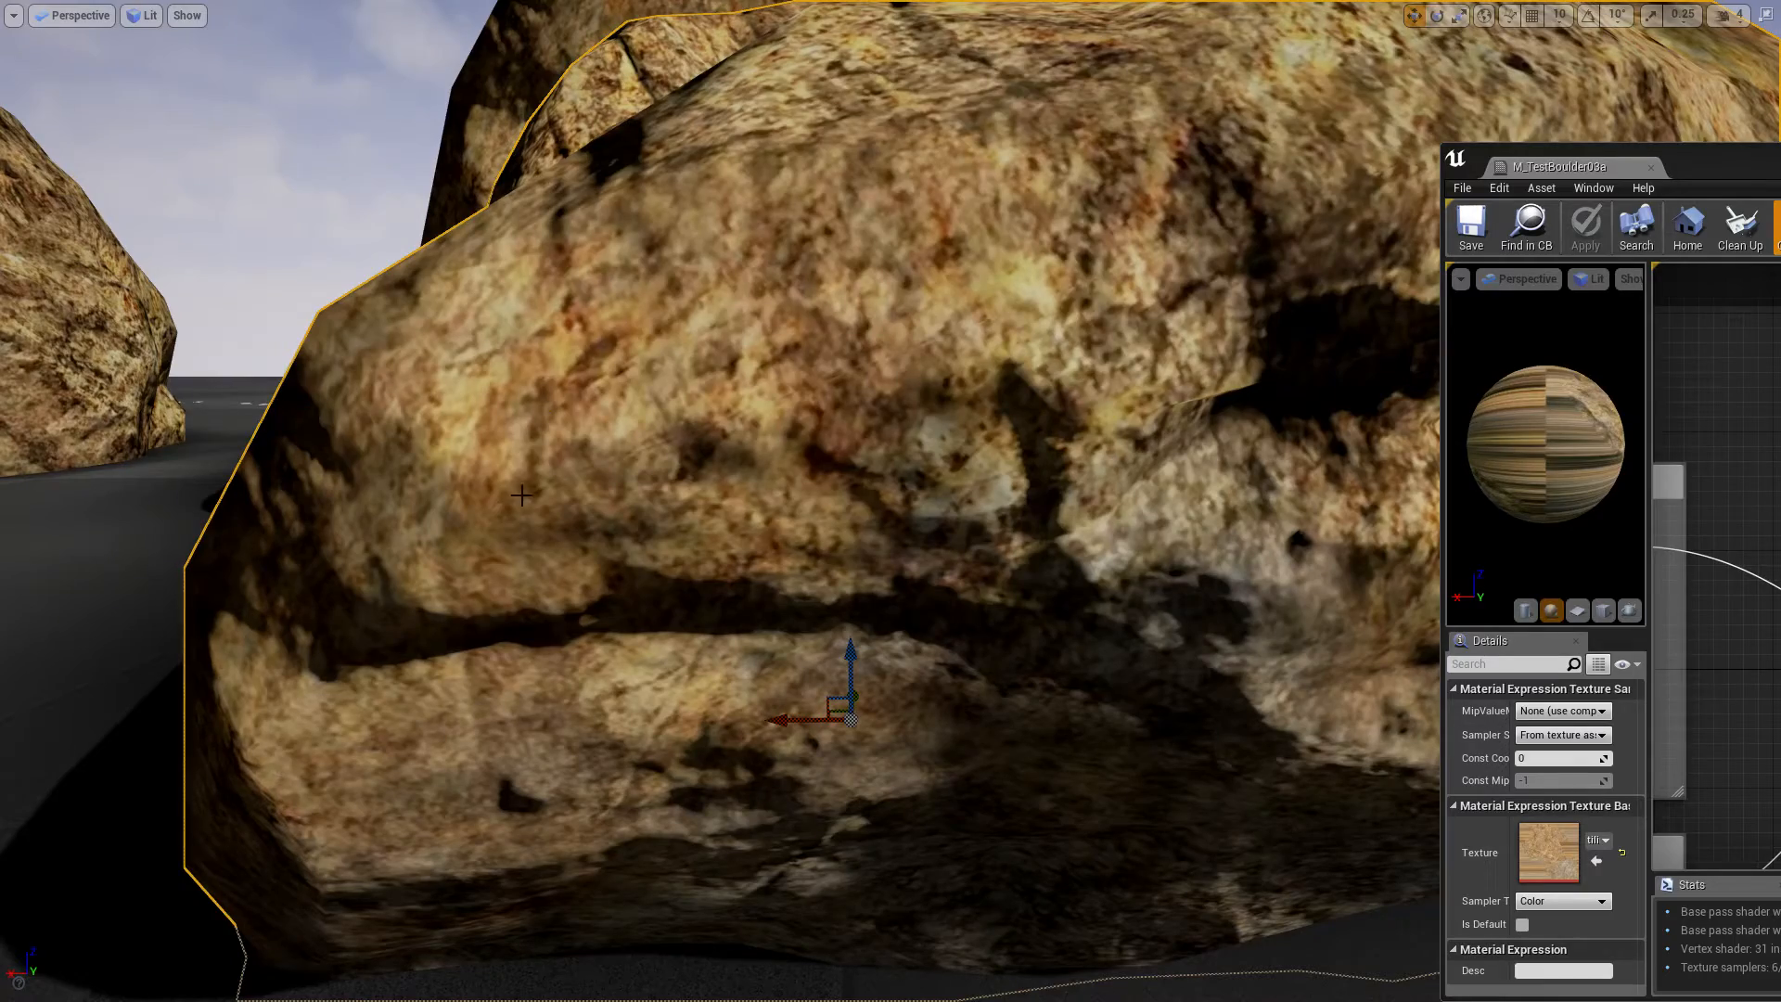
# Step: Examine the painted texture on the large boulder in the level from close up and farther away
pyautogui.moveTo(664, 476); pyautogui.dragTo(650, 431, button='right')
pyautogui.press('w')
pyautogui.press('s')
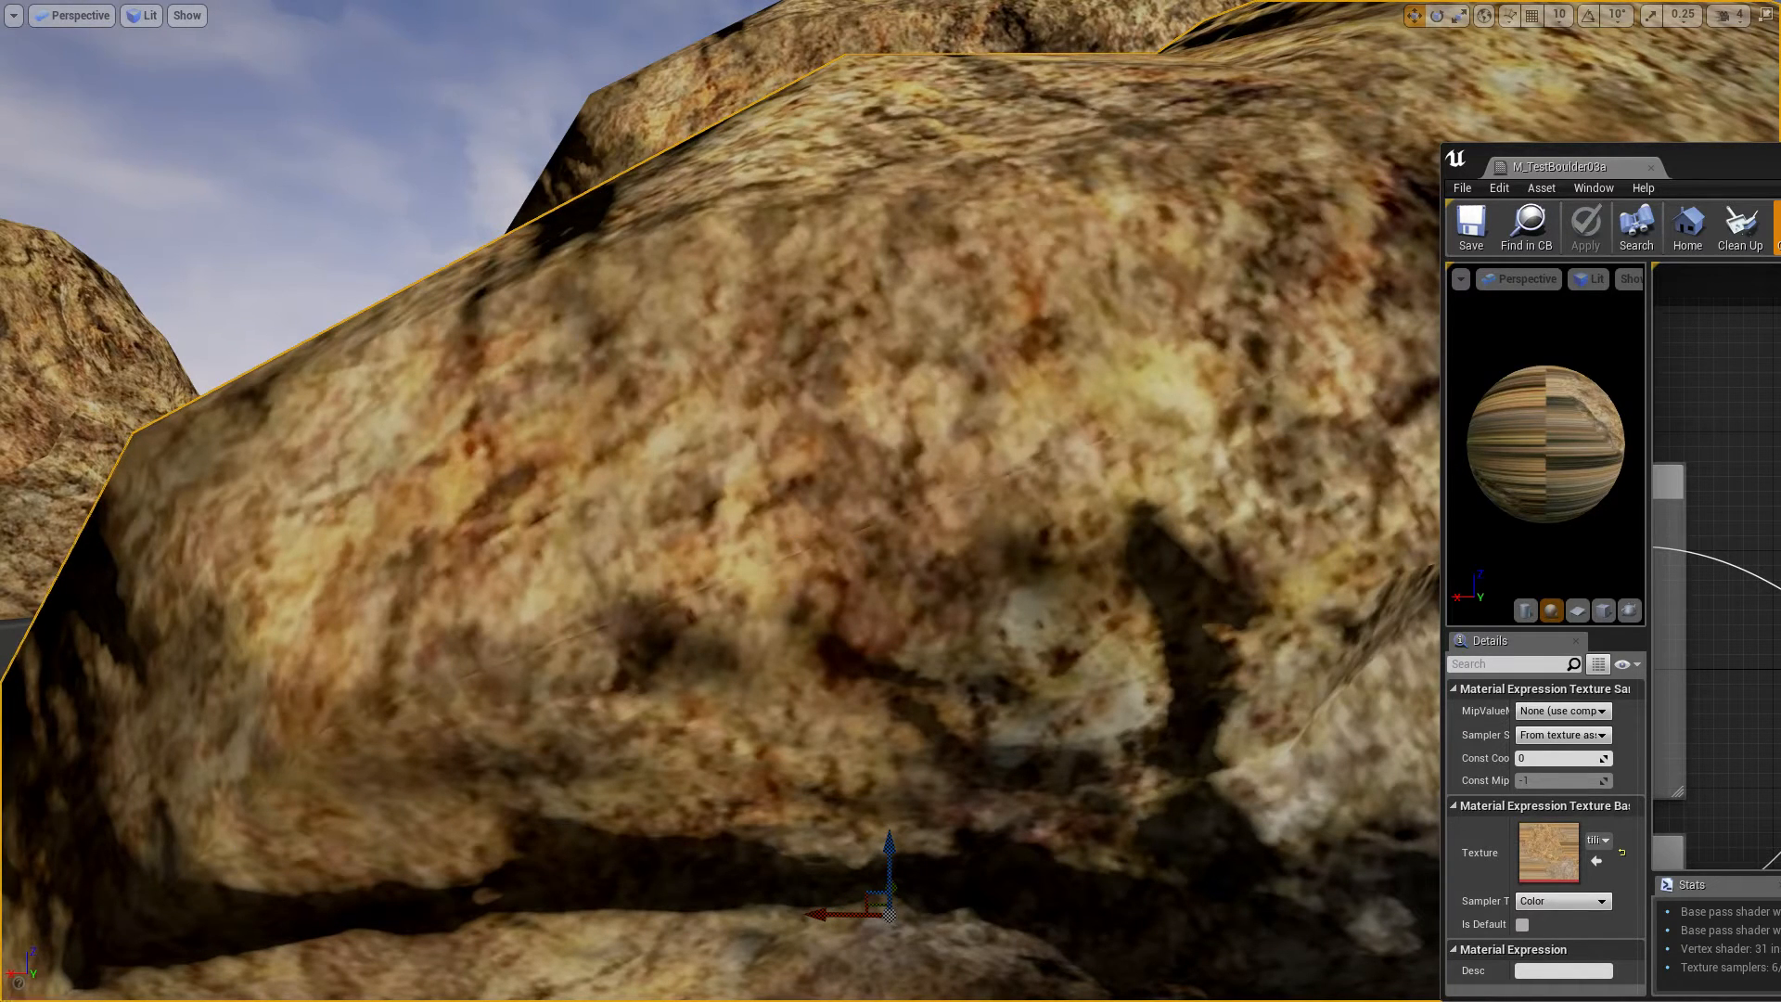
pyautogui.moveTo(983, 523); pyautogui.dragTo(1025, 561, button='right')
pyautogui.press('s')
pyautogui.press('s')
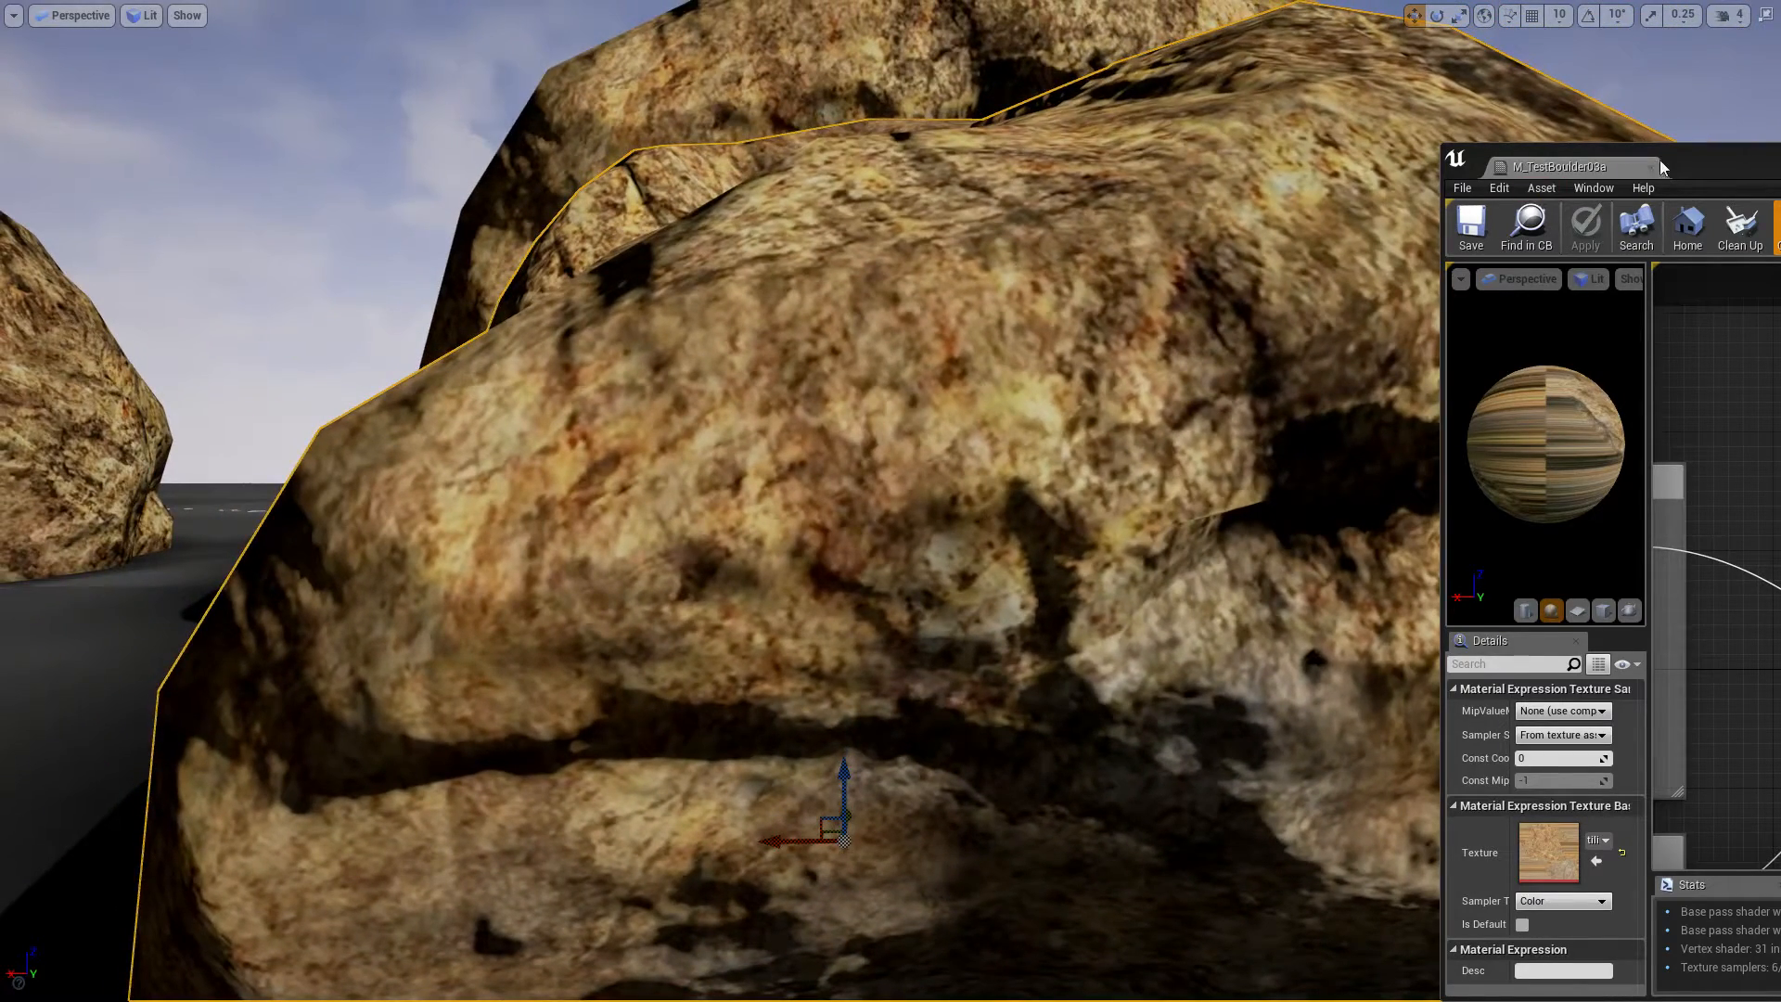
pyautogui.moveTo(1709, 164); pyautogui.dragTo(1388, 105)
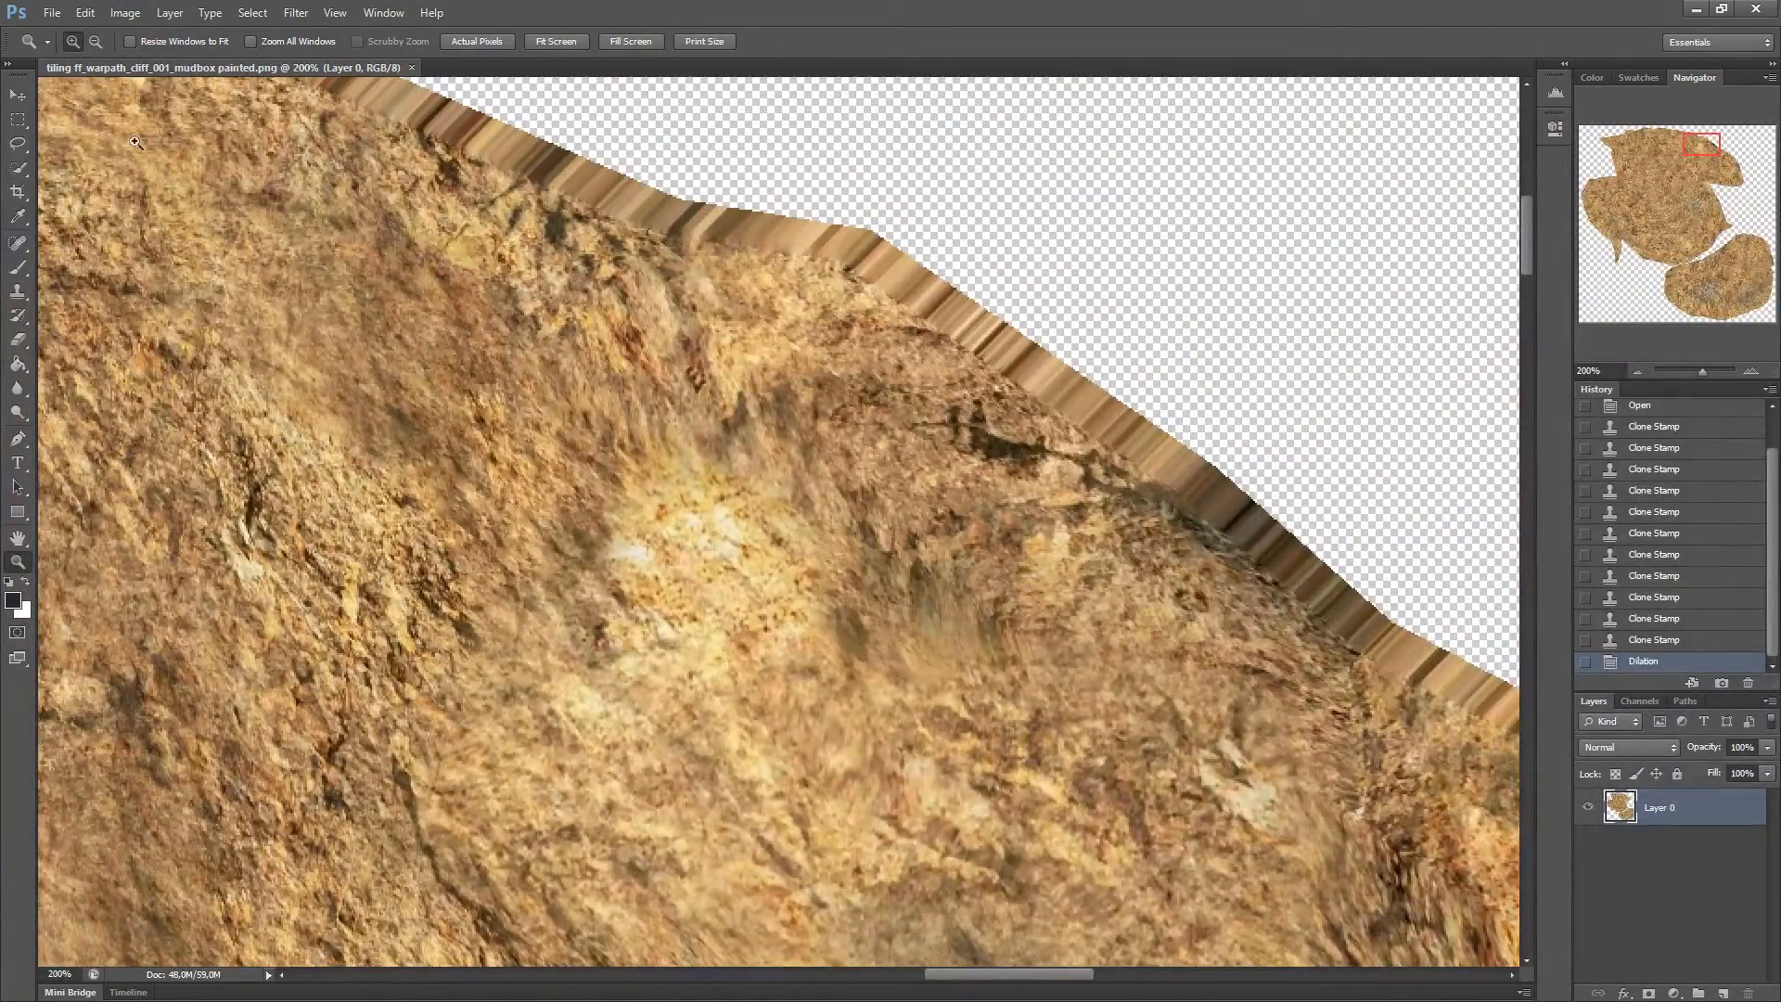
# Step: In Photoshop, close the old texture document and open the newly exported "tiling ff_warpath_cliff_001_mudbox painted.png" from TestBoulder03
pyautogui.click(411, 68)
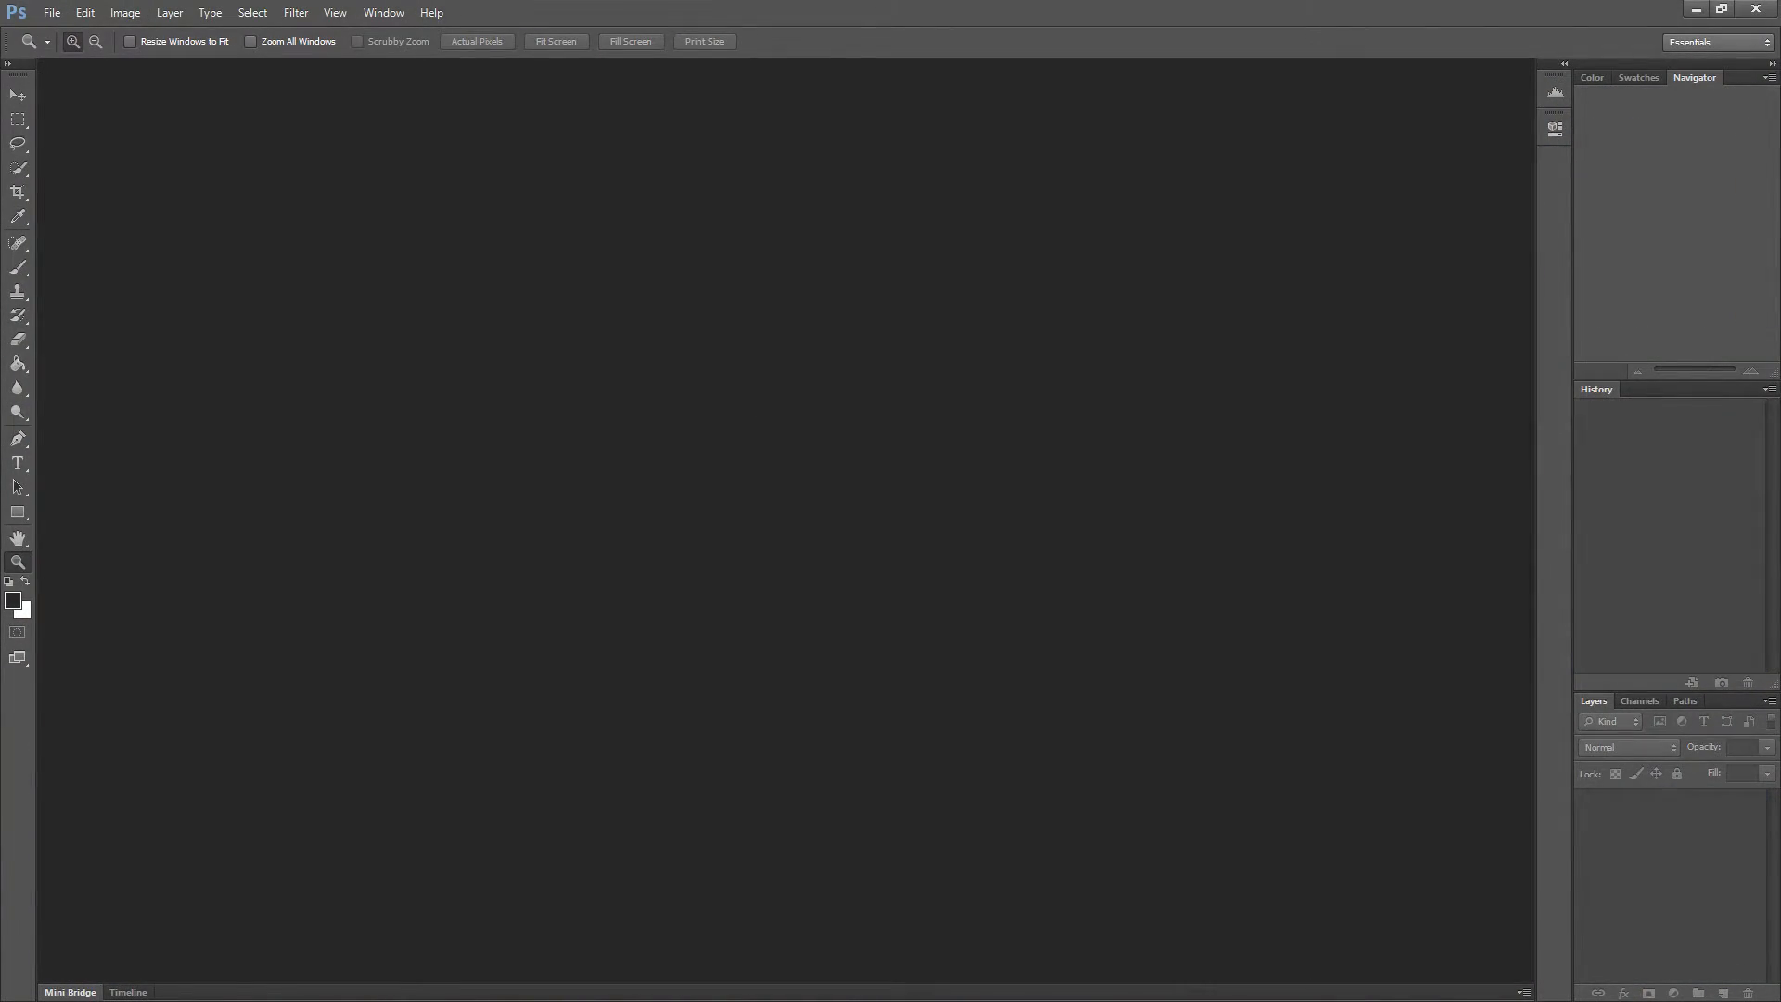
pyautogui.click(52, 13)
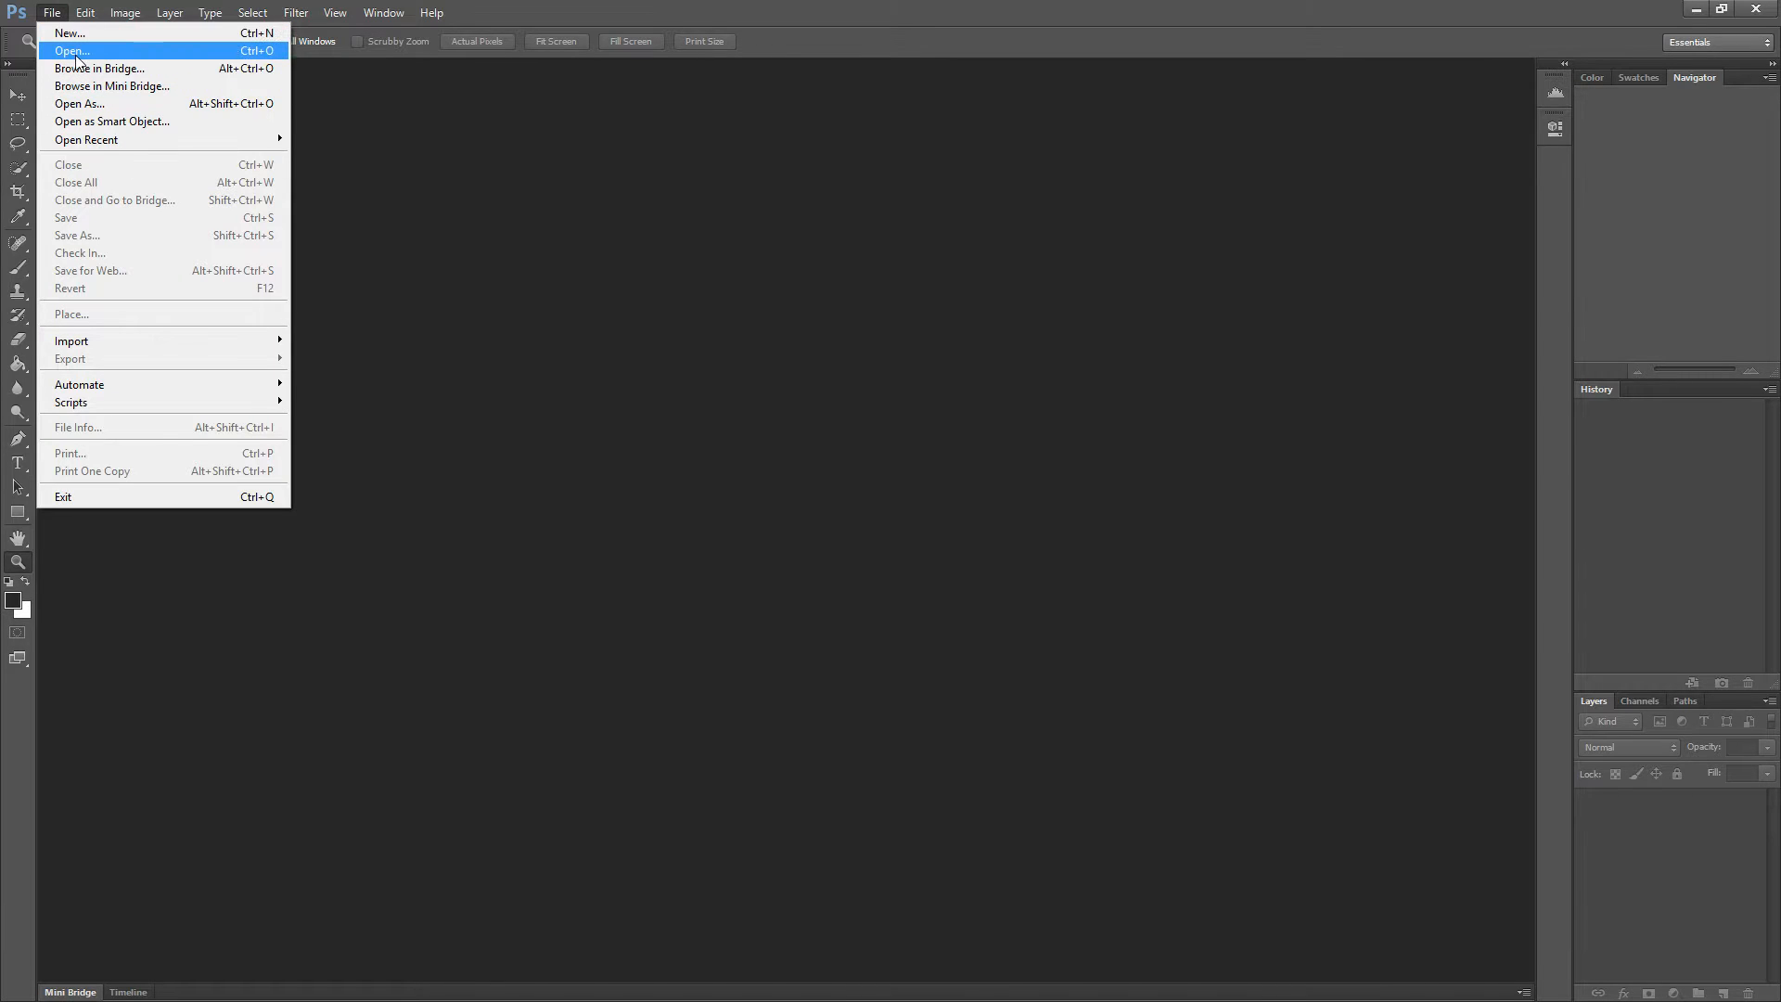
pyautogui.click(73, 51)
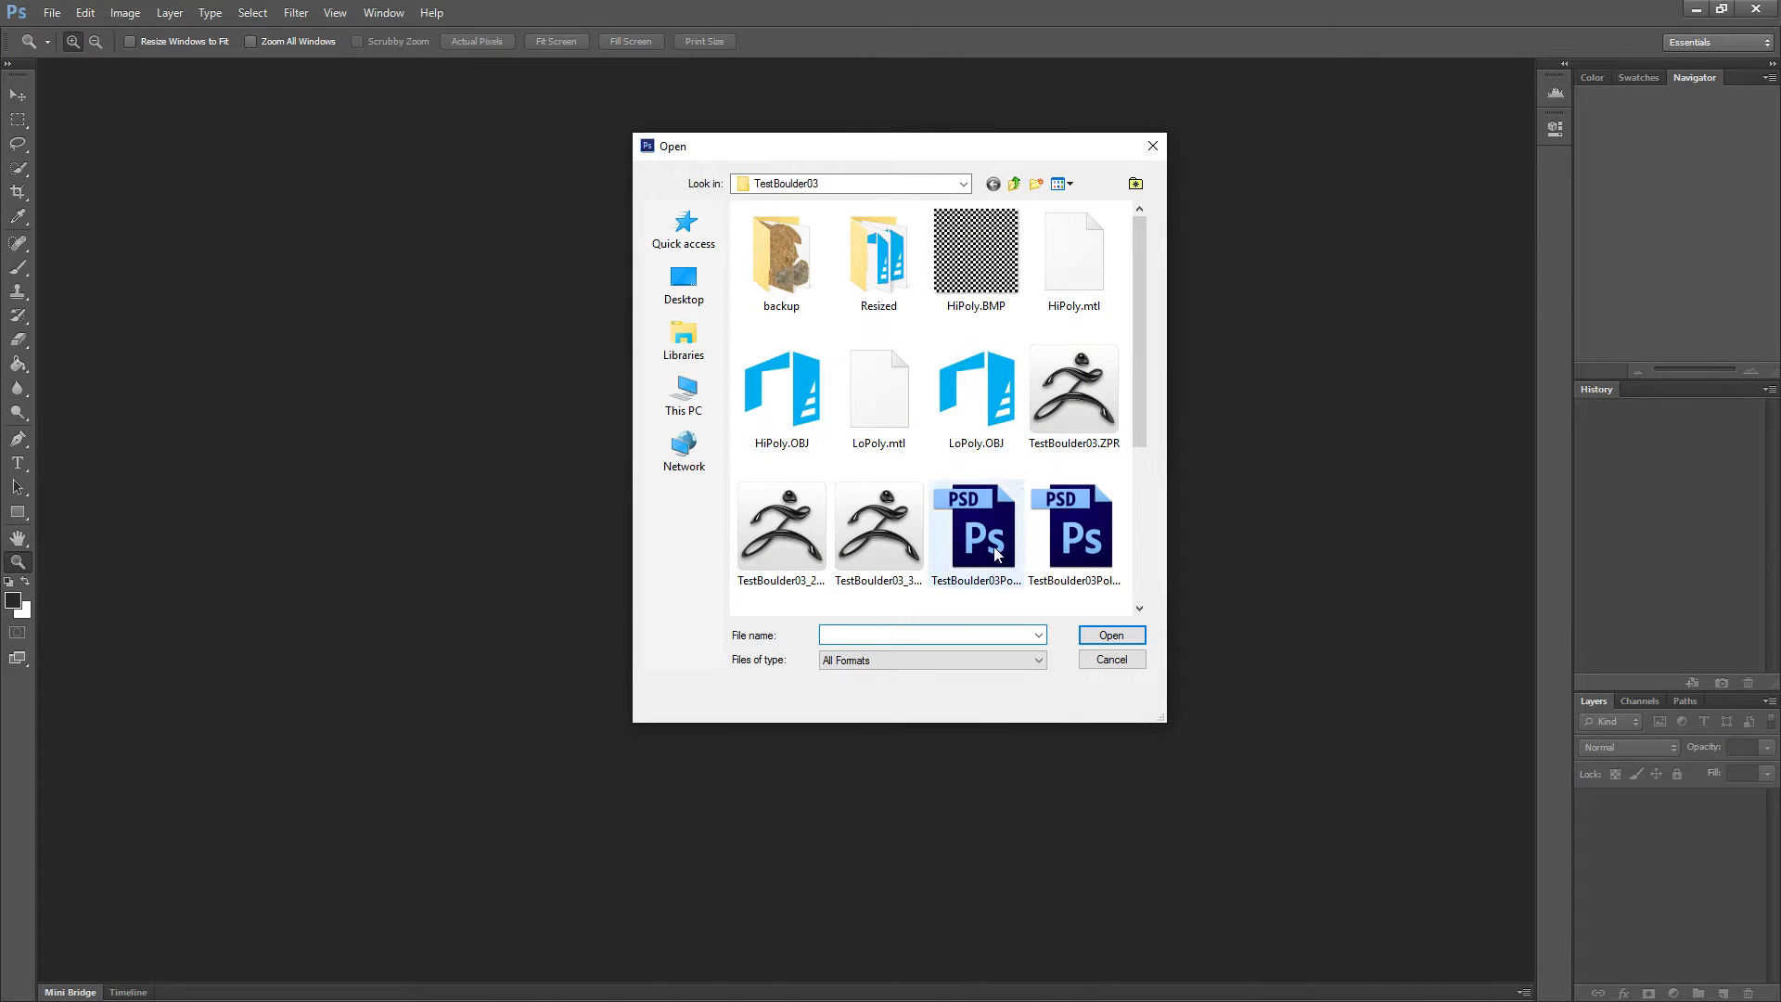
pyautogui.scroll(-3, 1015, 520)
pyautogui.doubleClick(1010, 399)
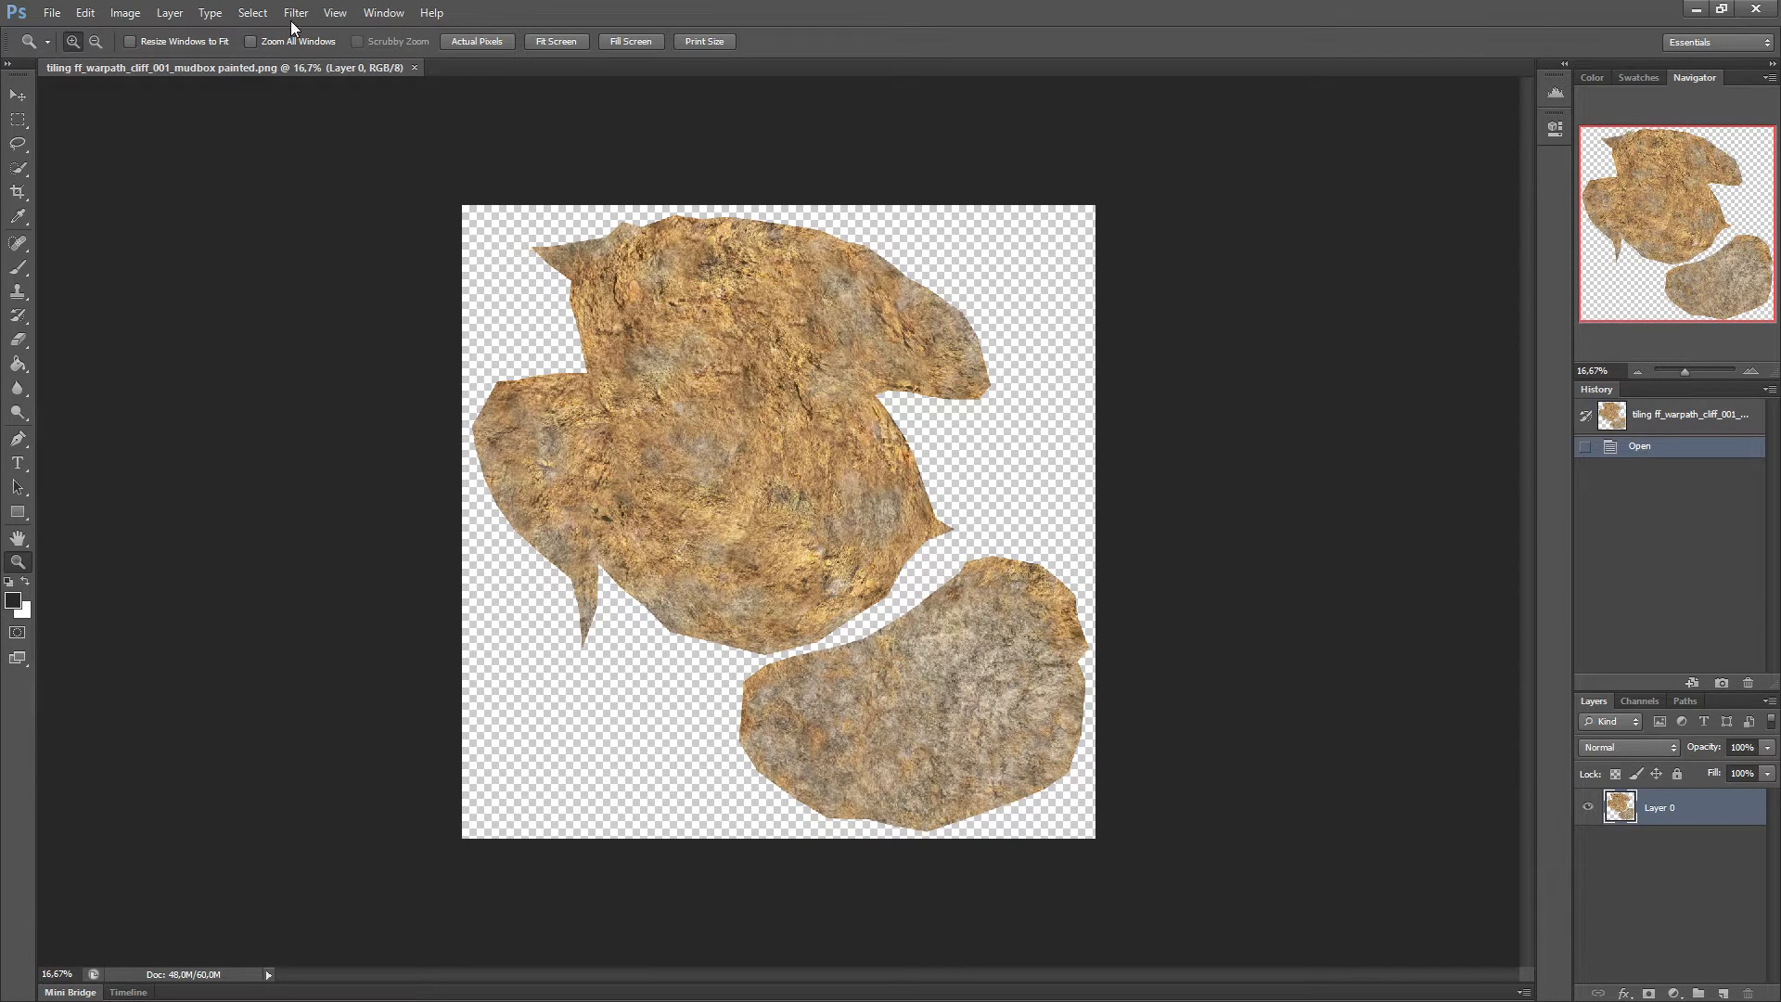
# Step: Apply the xNormal Dilation filter to the painted rock texture with a radius of 32 pixels
pyautogui.click(292, 14)
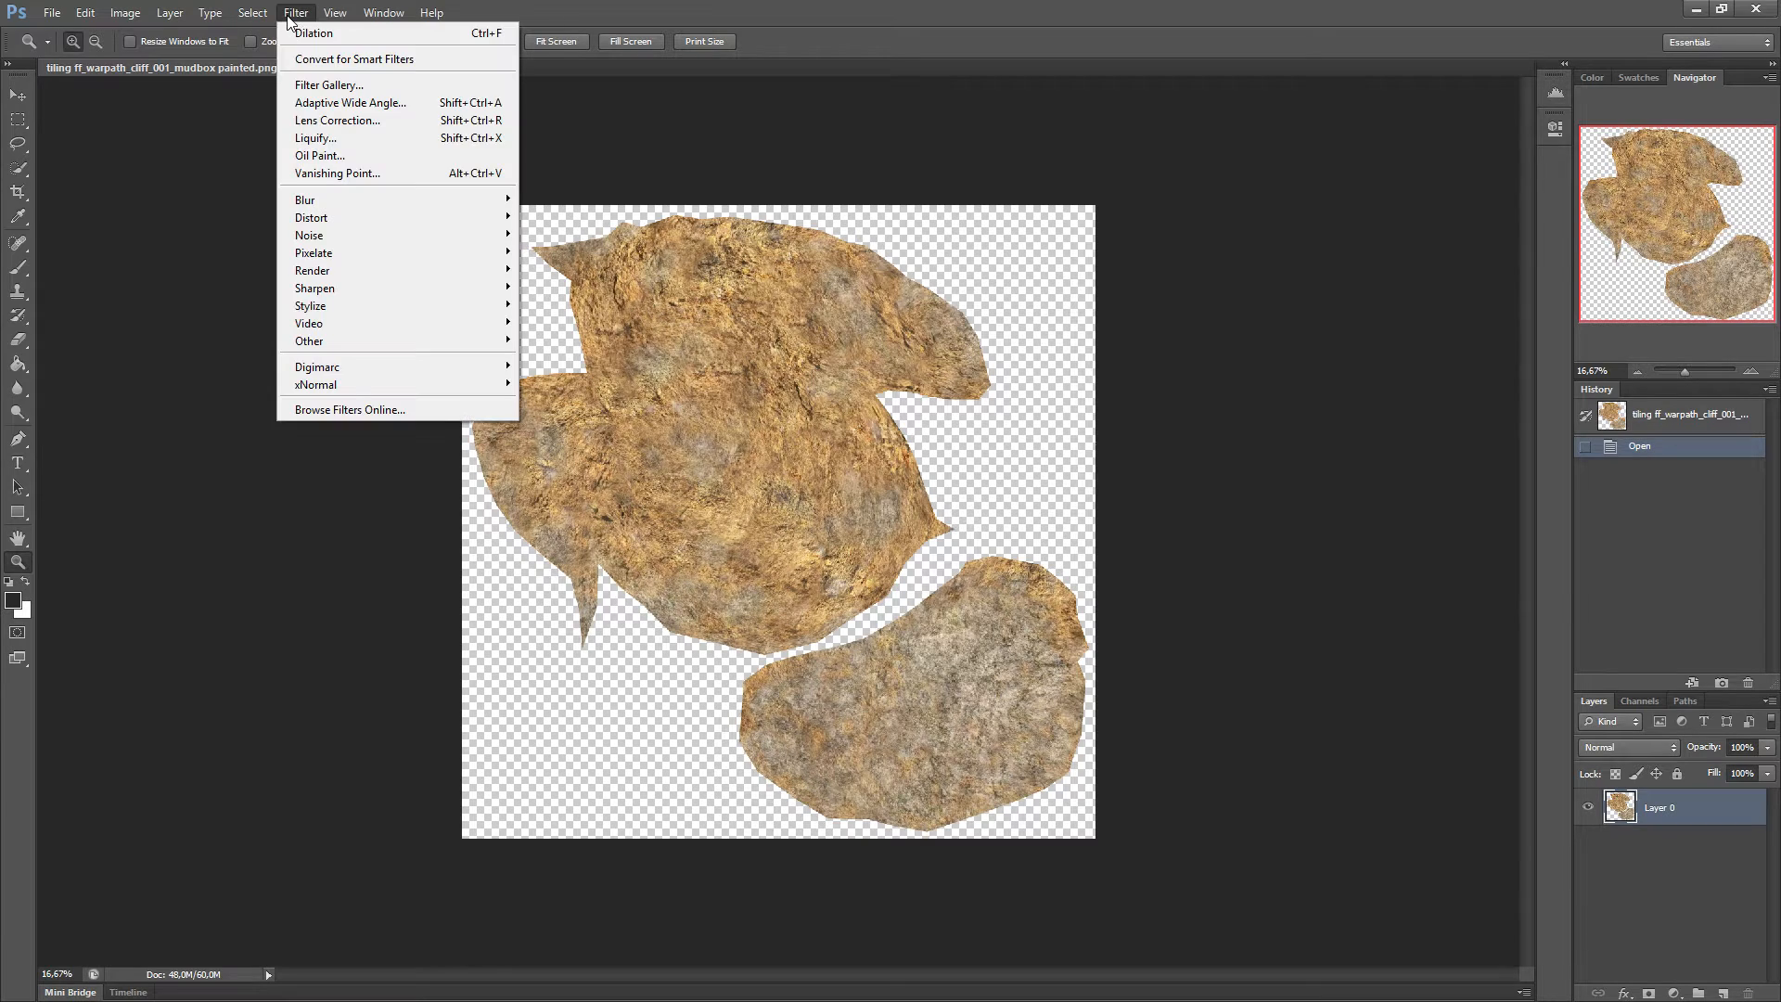
pyautogui.moveTo(381, 384)
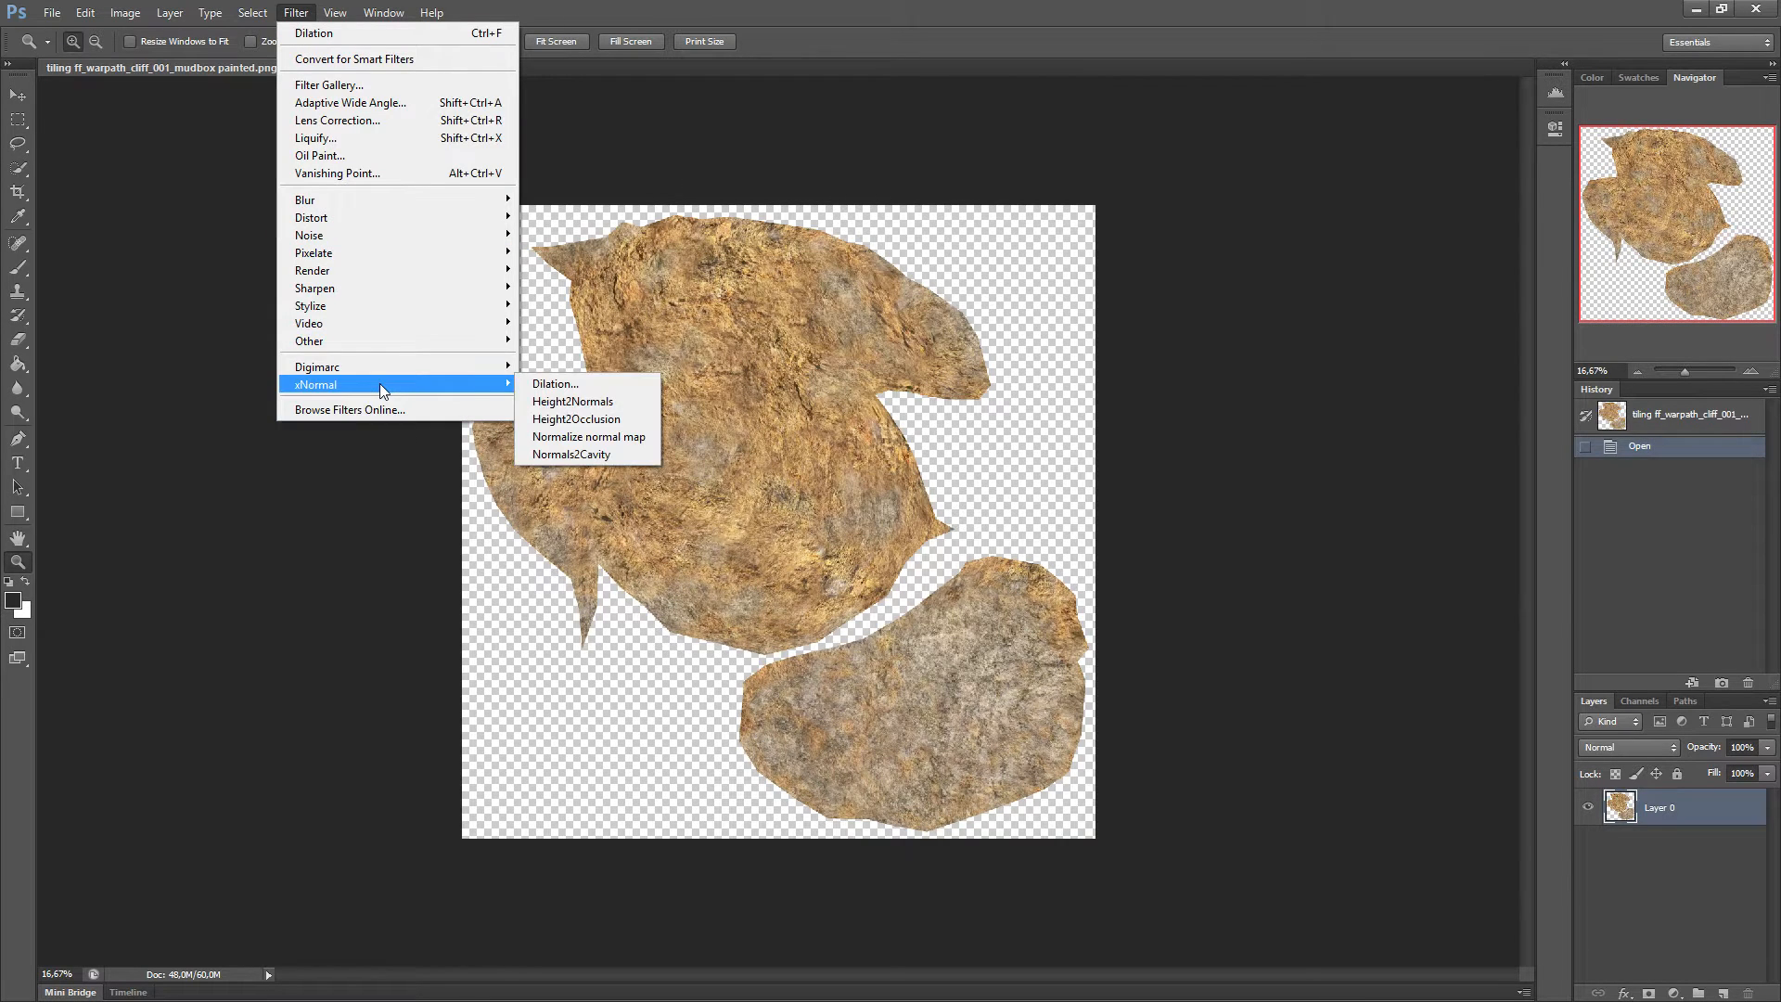
pyautogui.click(567, 387)
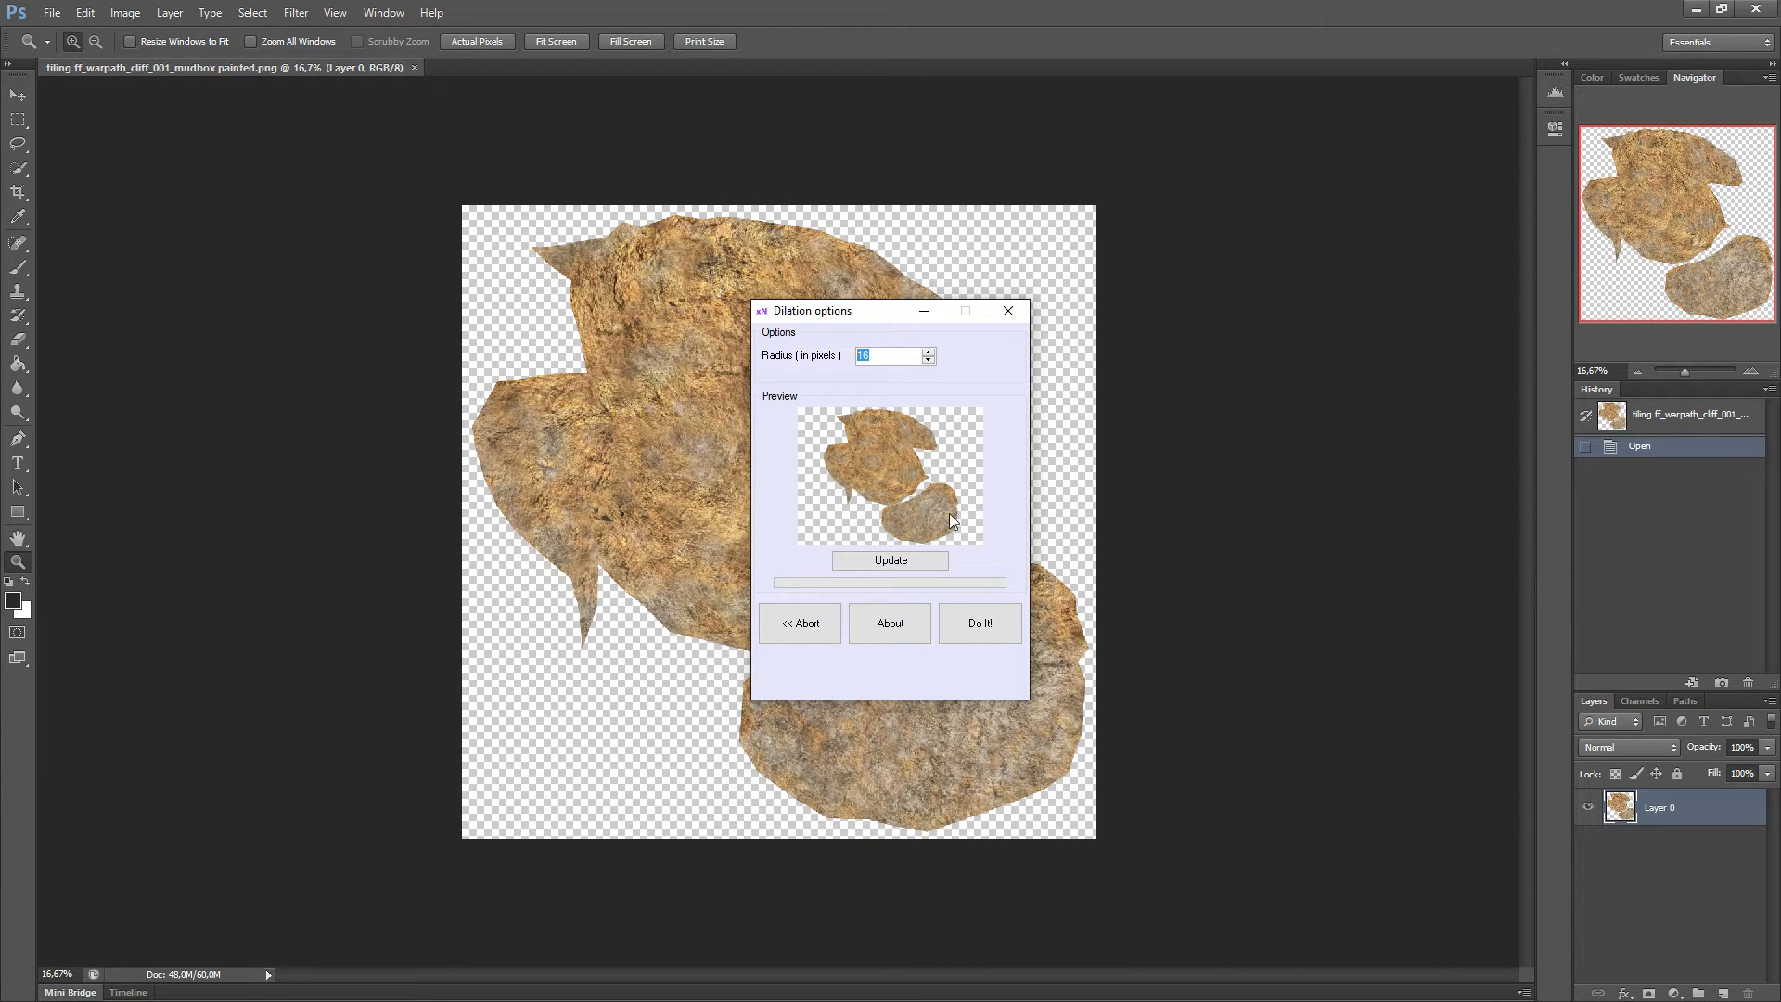
pyautogui.write('32')
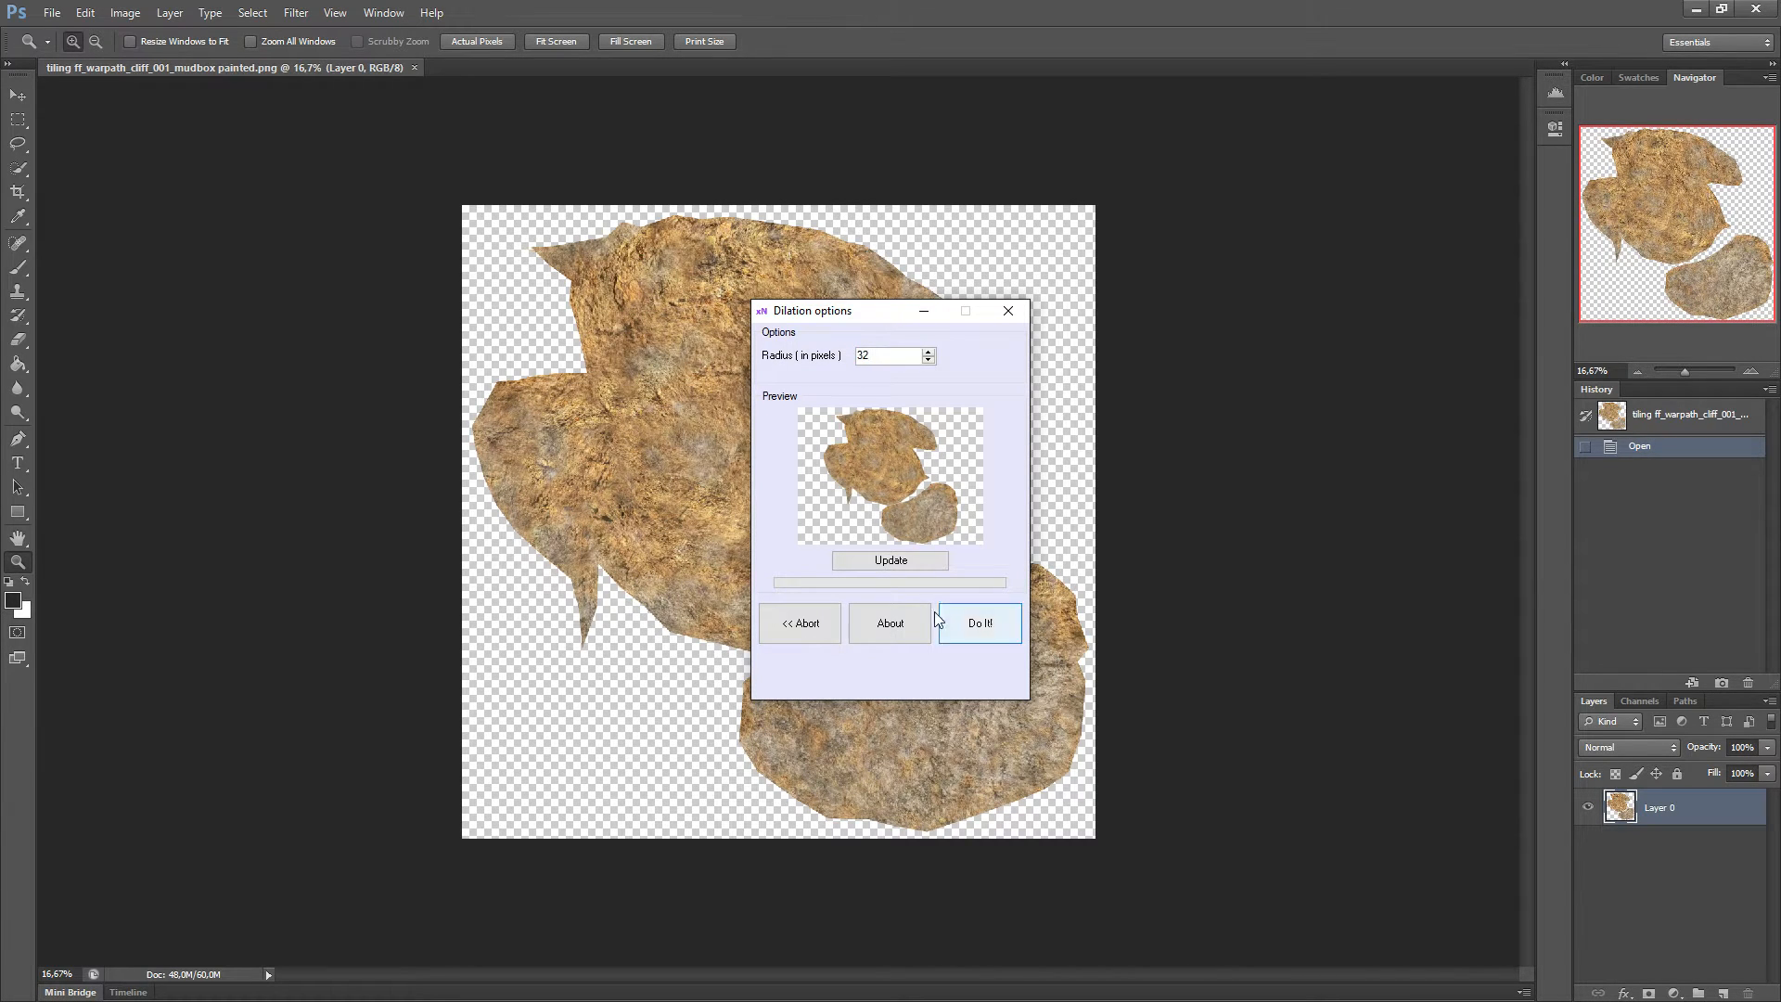
pyautogui.click(978, 624)
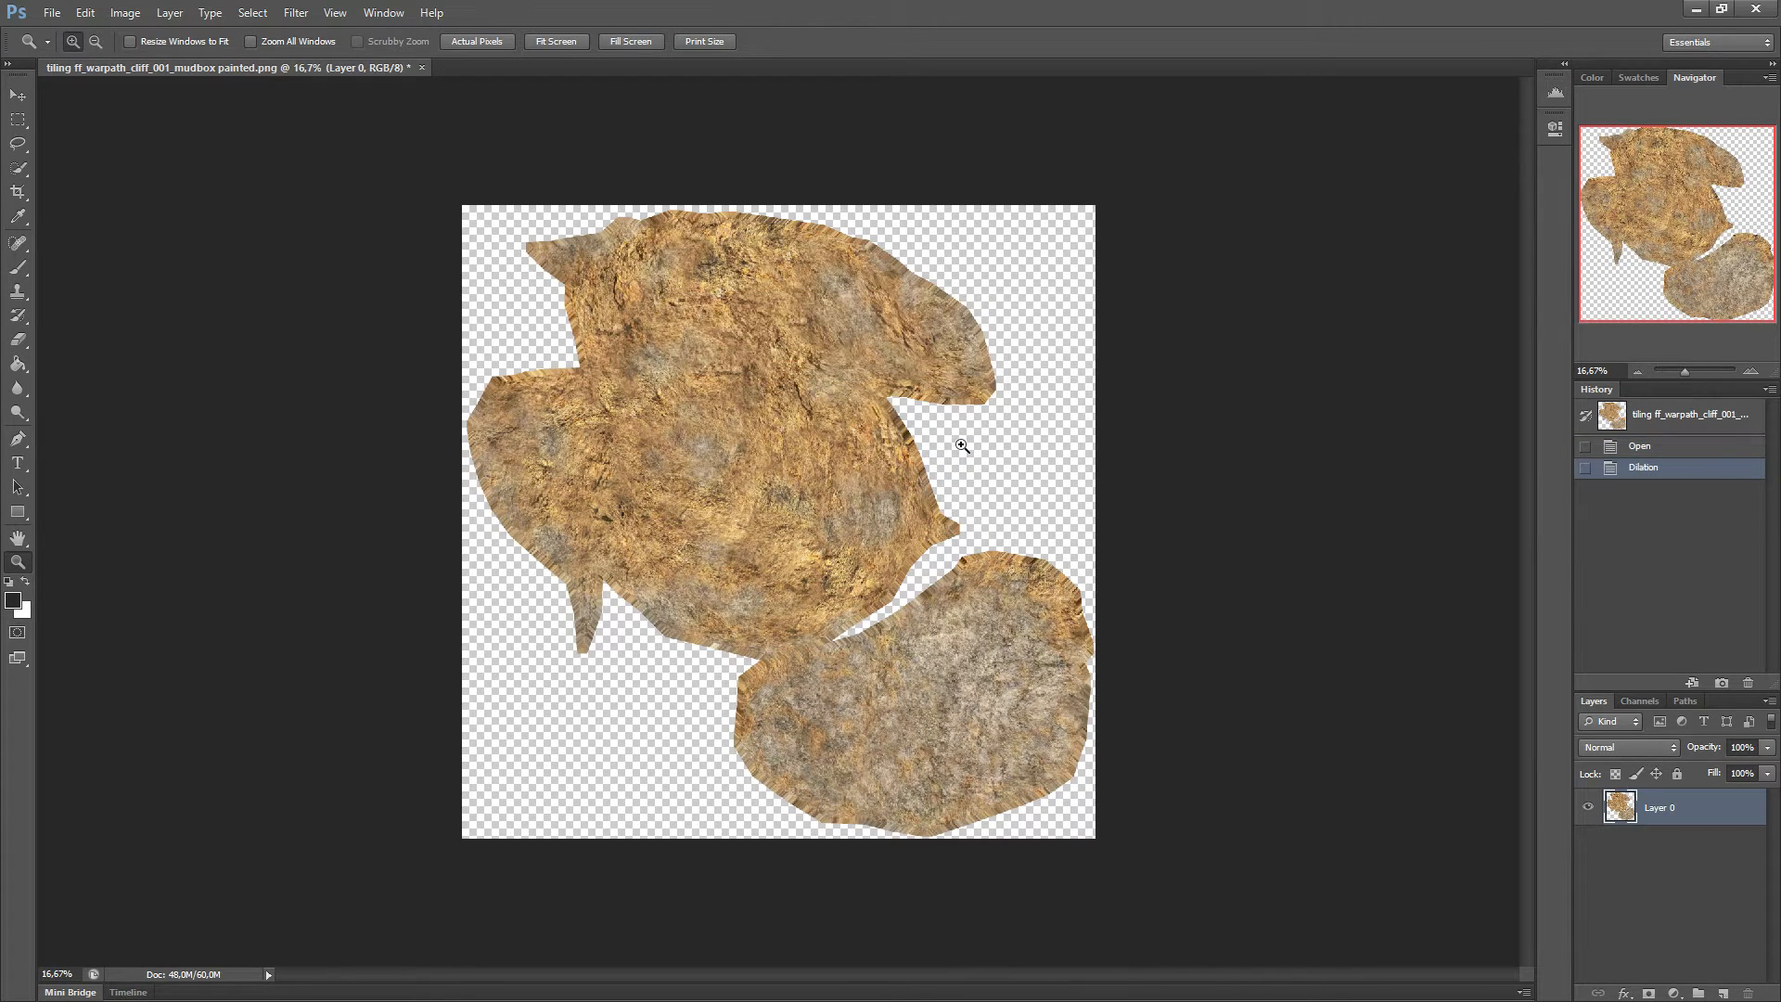
# Step: Check the dilated borders of the UV islands up close and save the texture to its existing PNG file
pyautogui.click(919, 257)
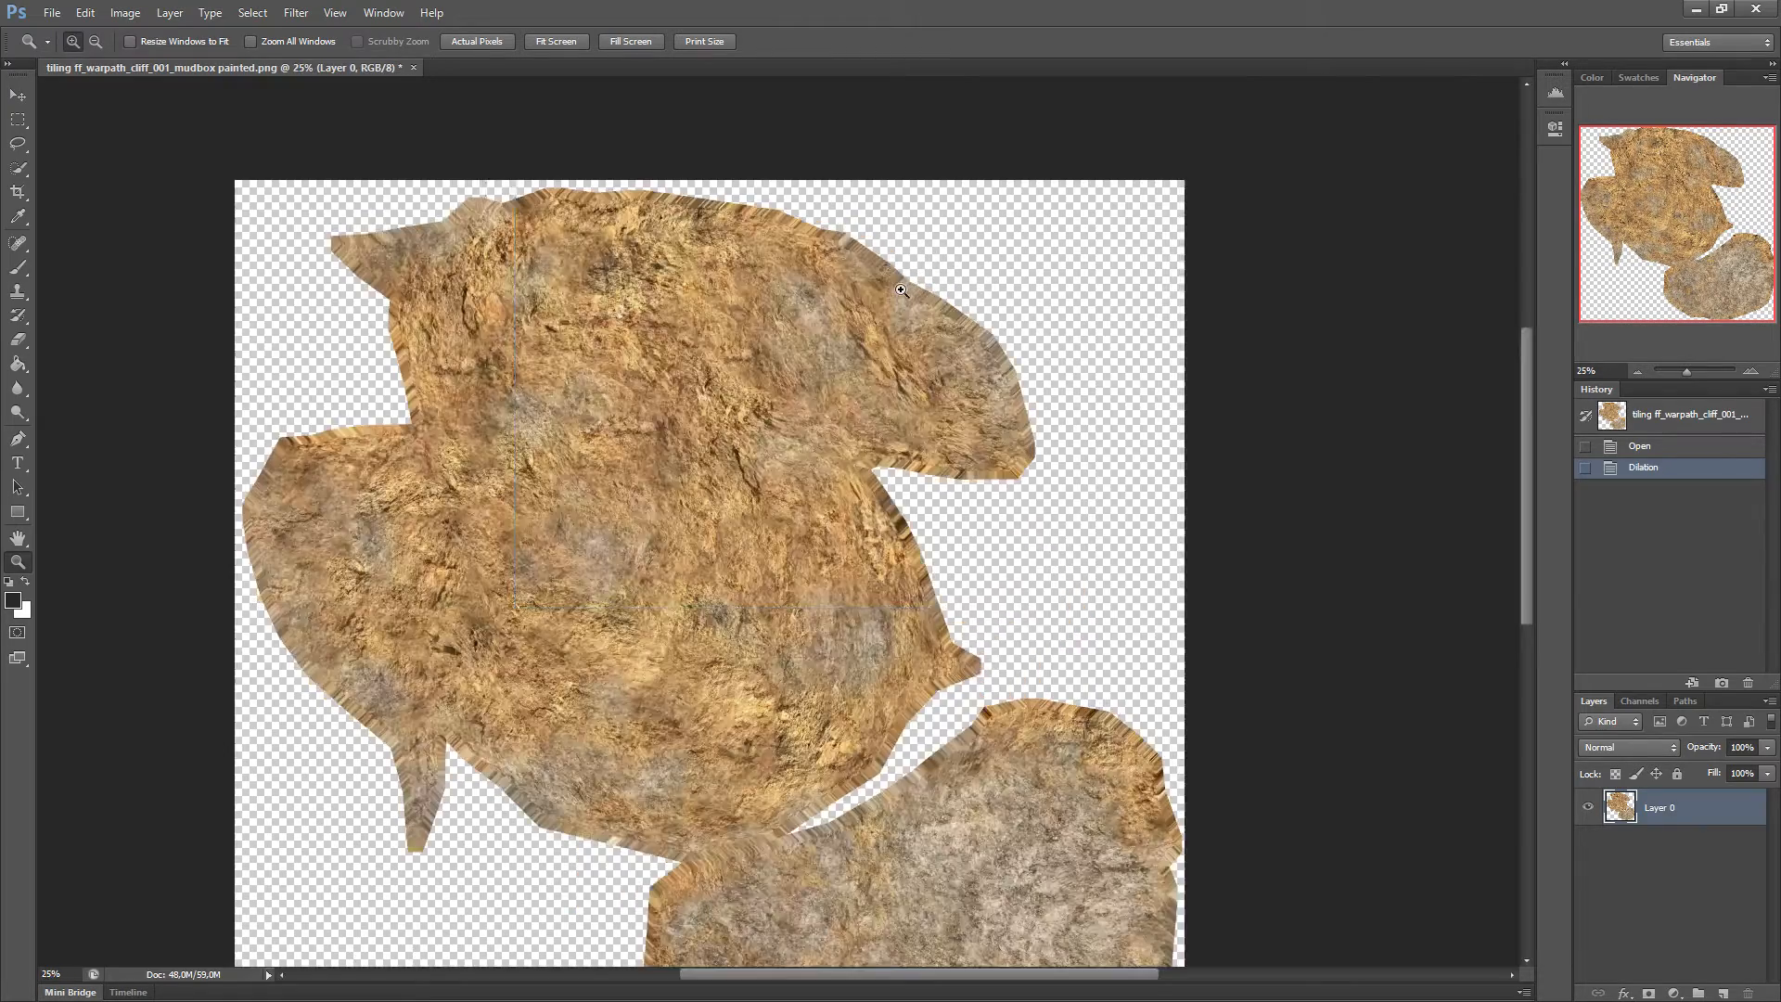
pyautogui.click(892, 270)
pyautogui.click(888, 262)
pyautogui.click(885, 249)
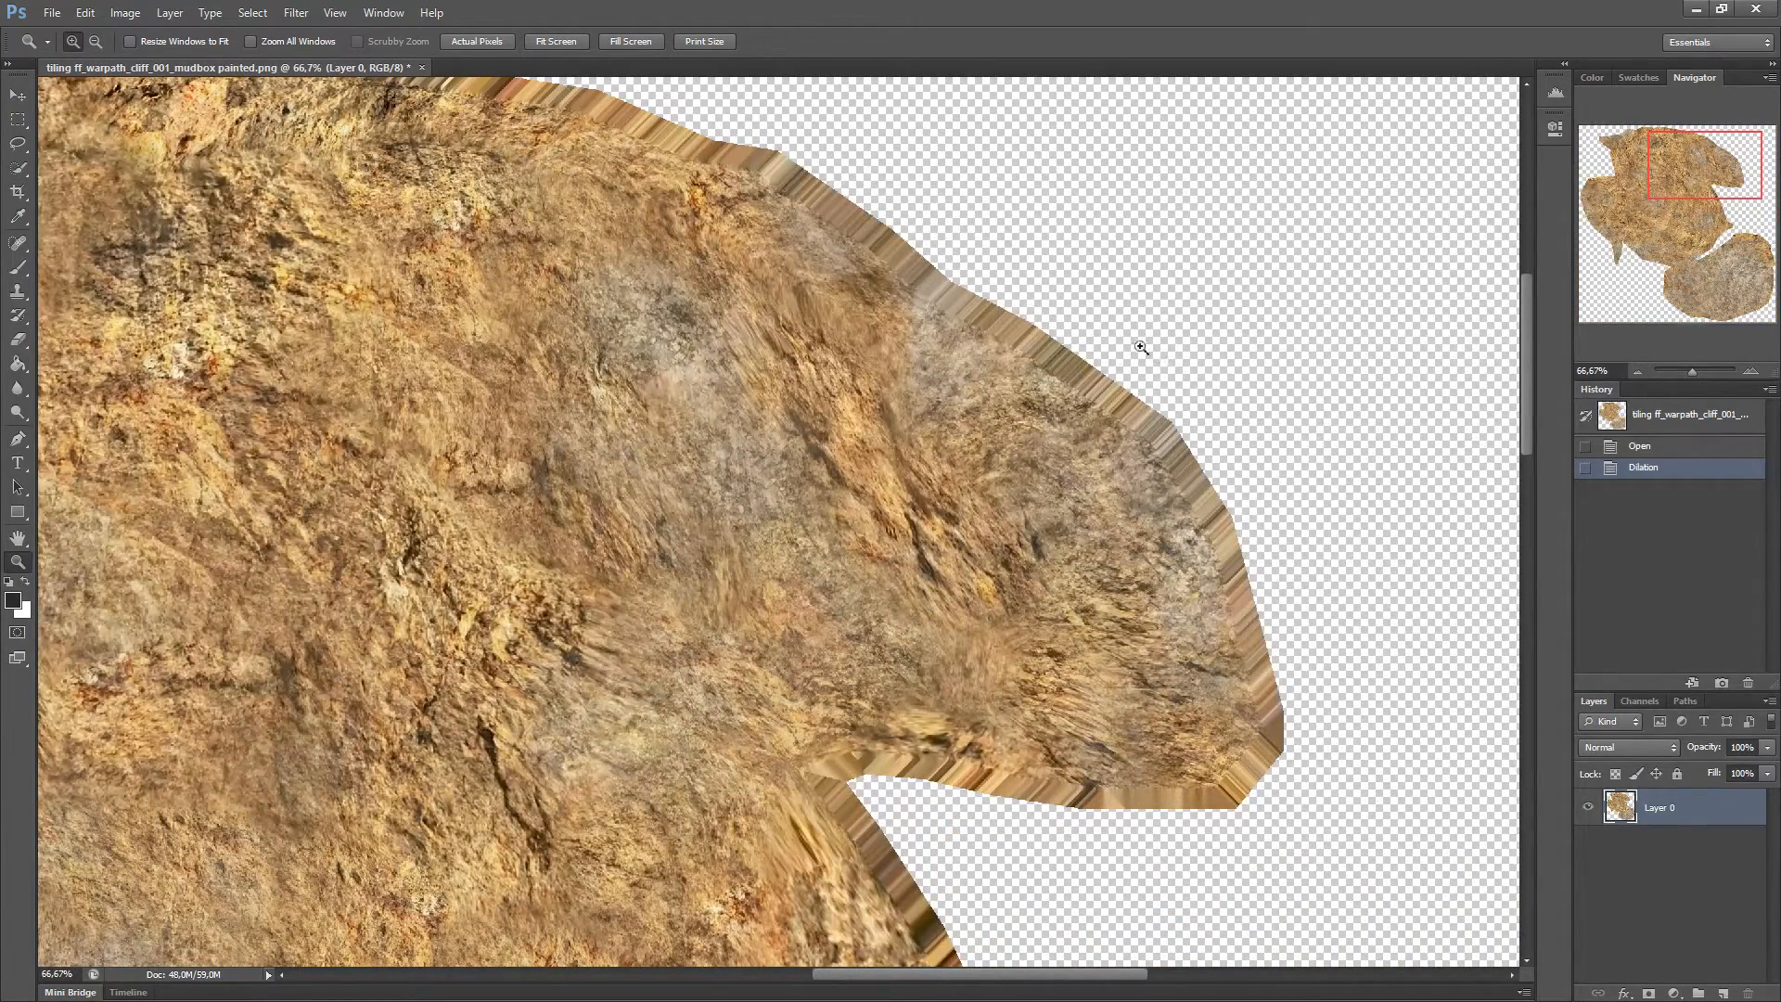
pyautogui.click(51, 13)
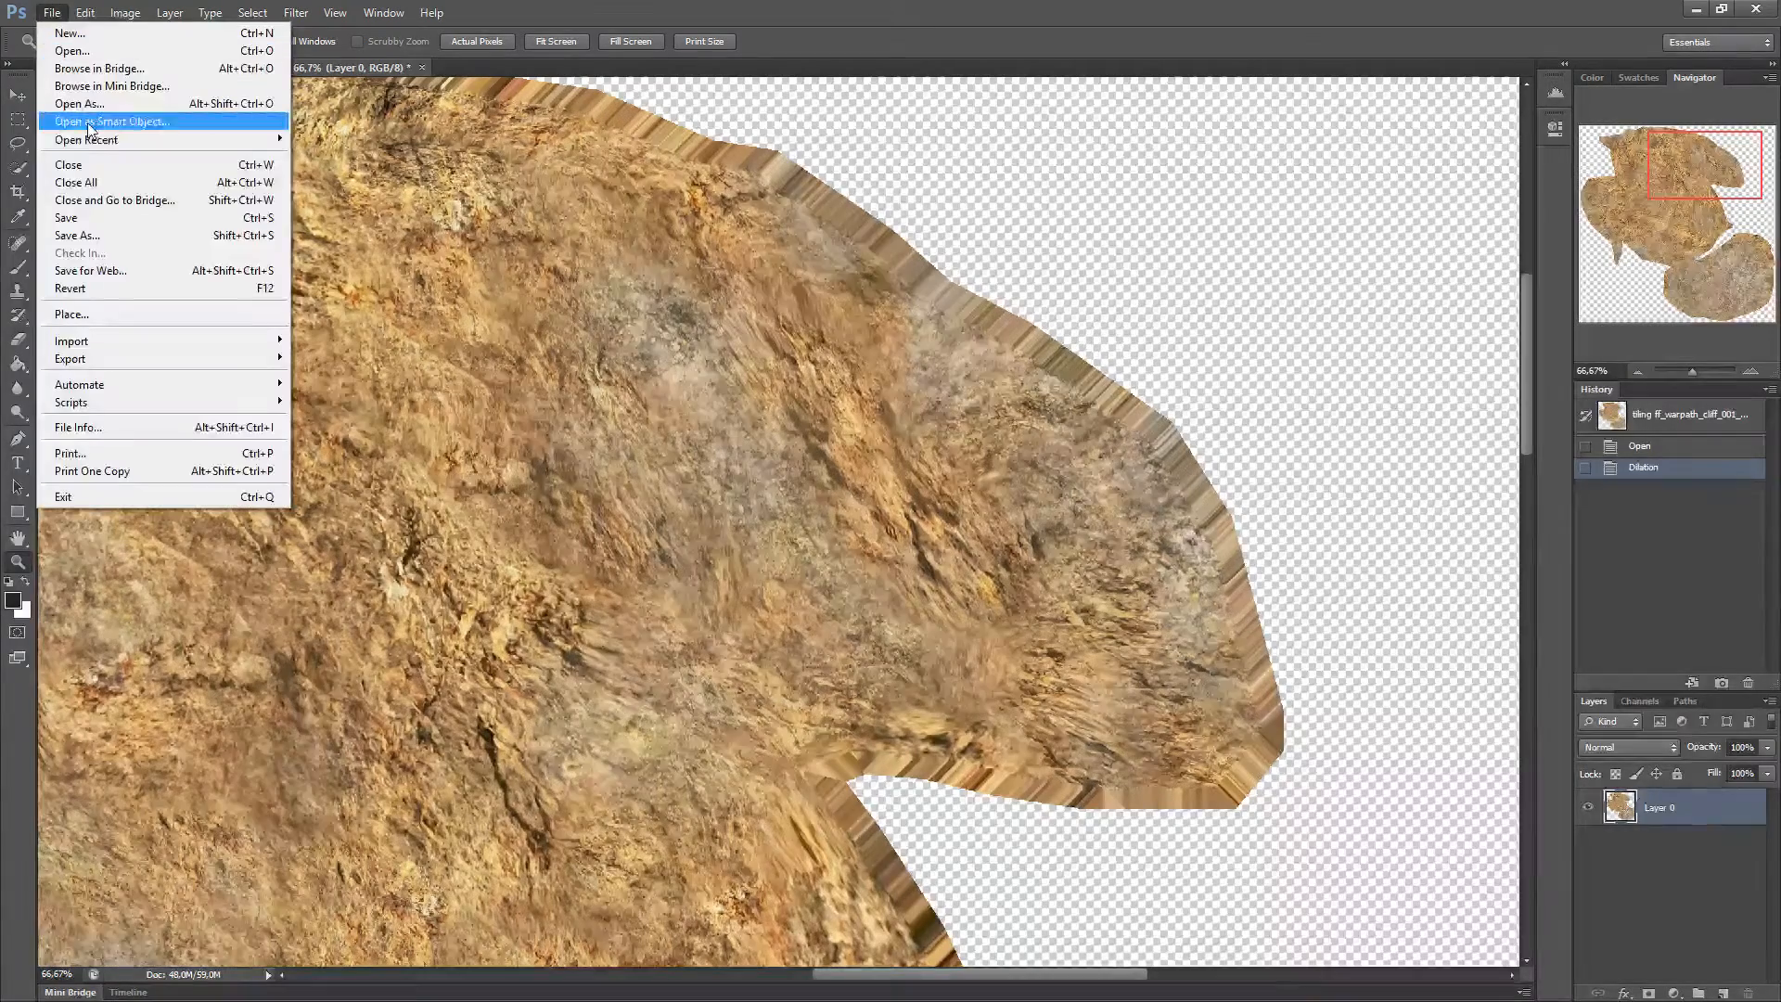
pyautogui.click(60, 219)
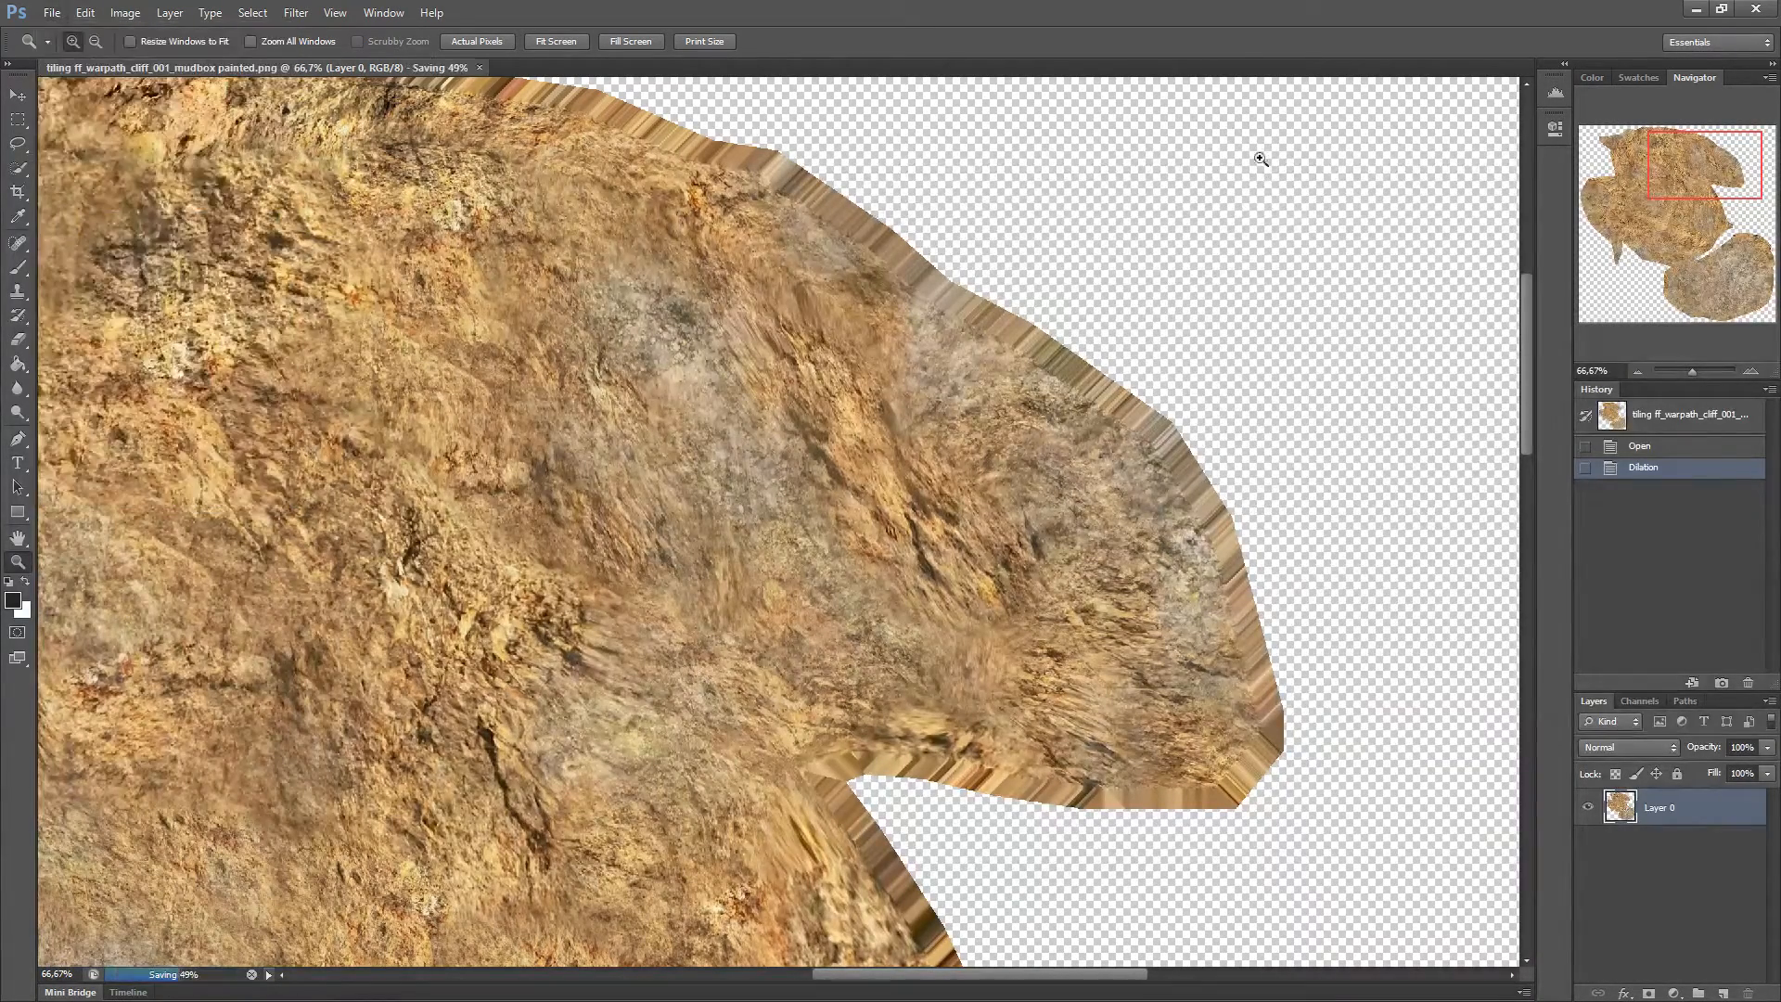
# Step: In Unreal Editor, restore the viewport from full screen and reimport the tiling_ff_warpath_cliff_001_mudbox_painted texture in TextBoulder03a
pyautogui.click(1694, 11)
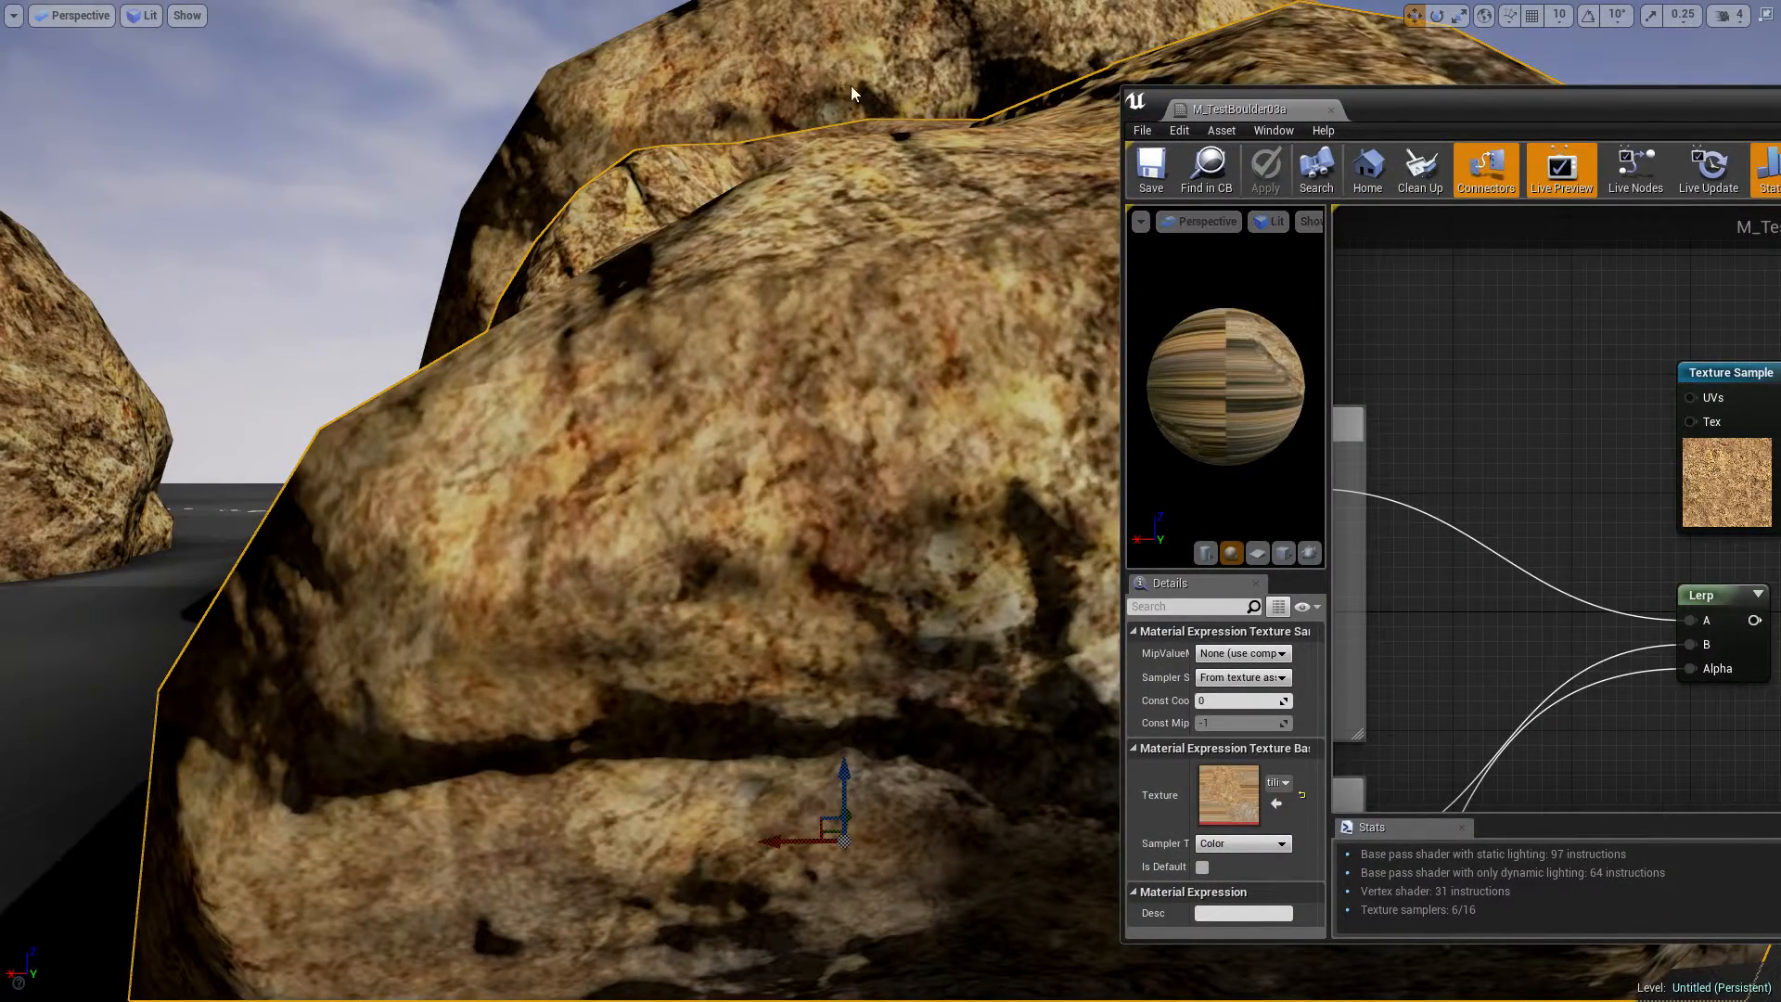
pyautogui.press('F11')
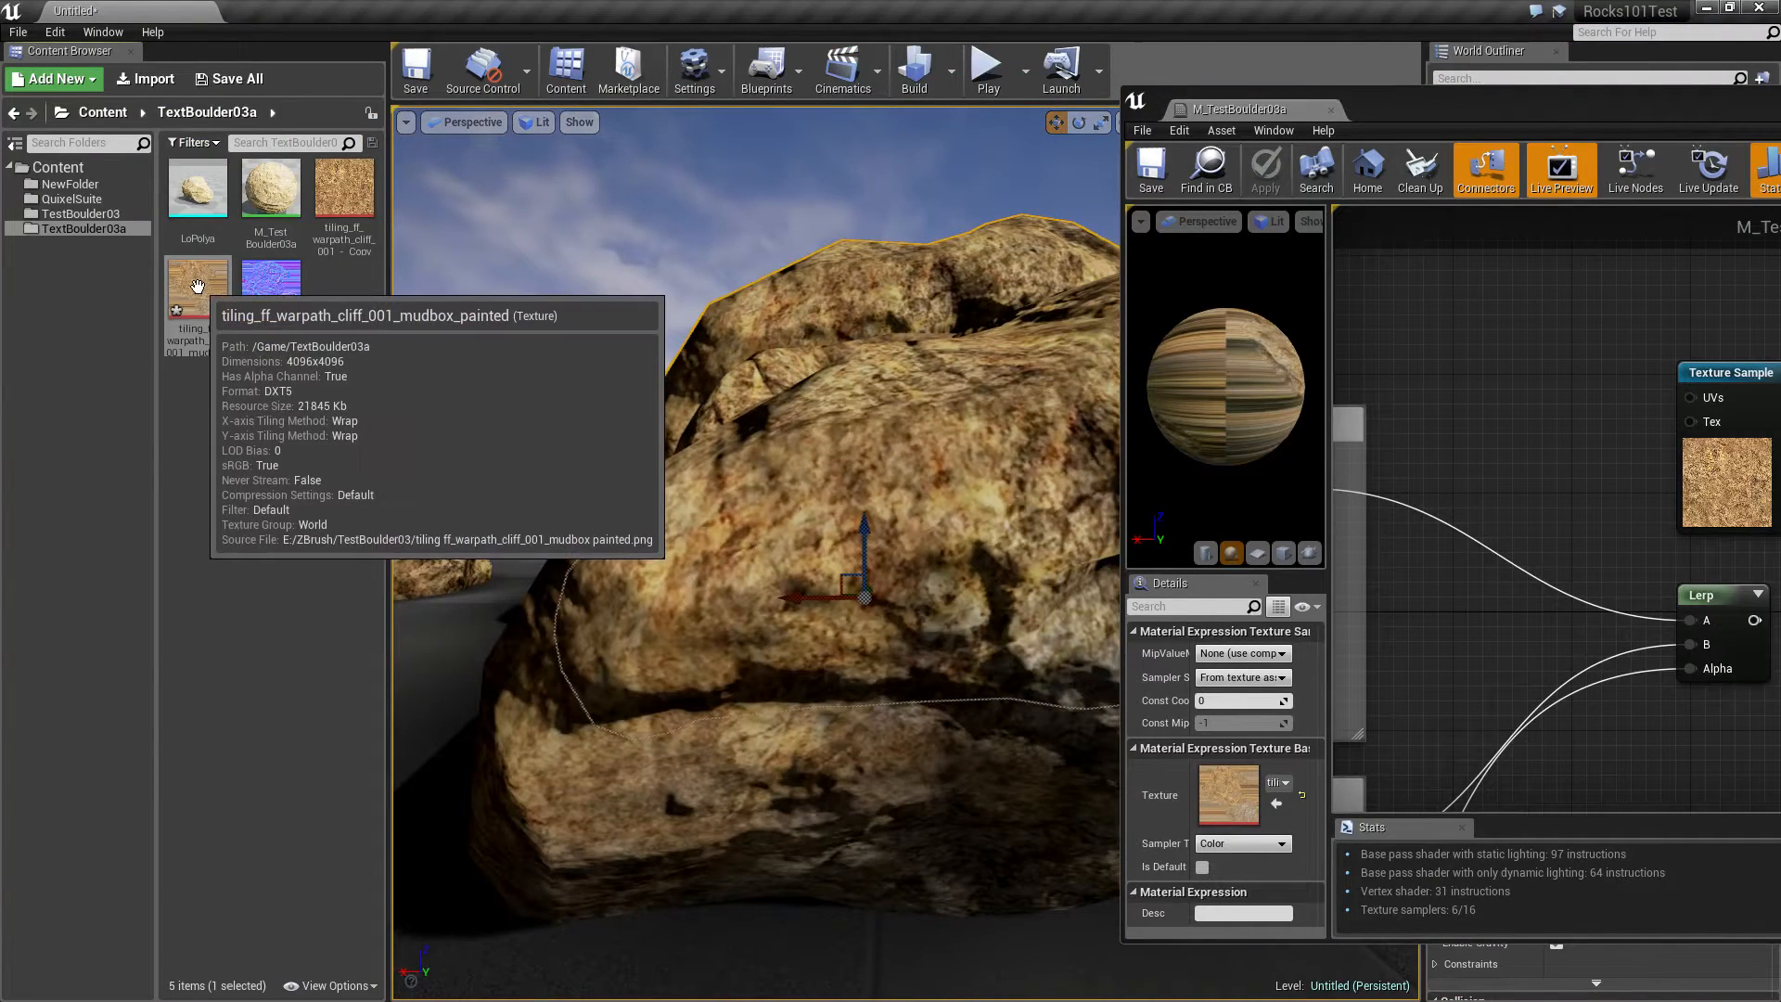
pyautogui.rightClick(206, 292)
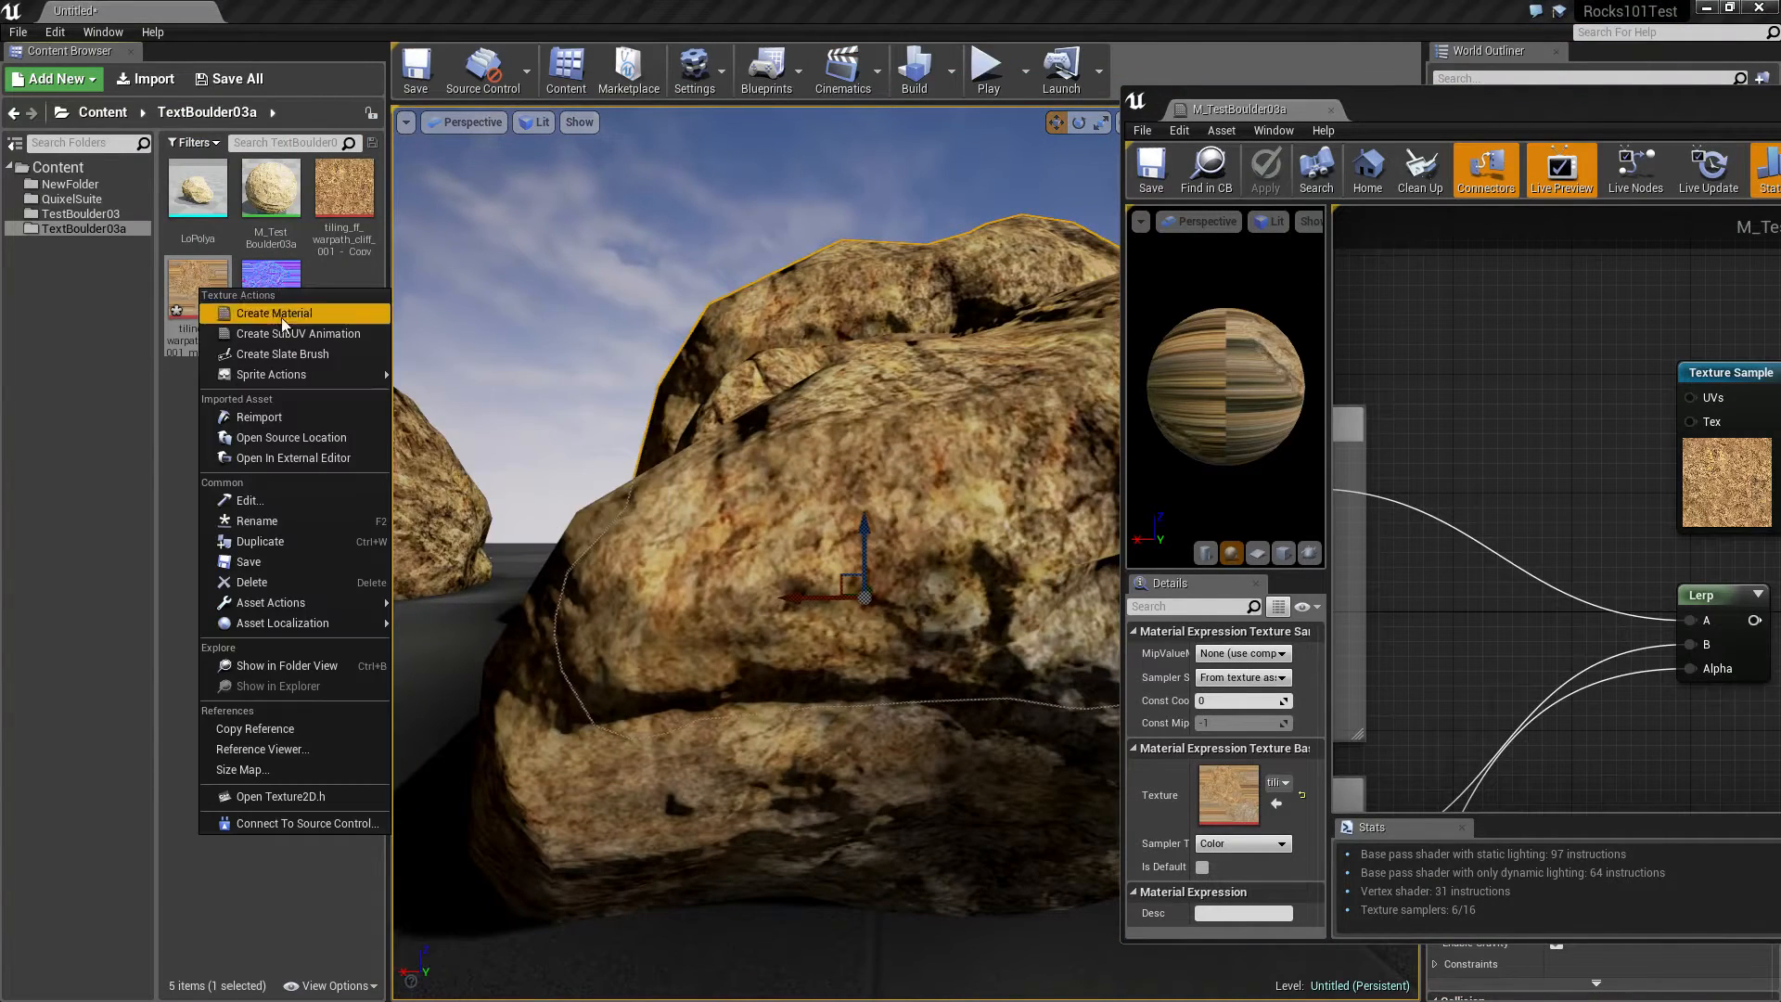
pyautogui.click(284, 421)
pyautogui.moveTo(756, 557); pyautogui.dragTo(700, 564, button='right')
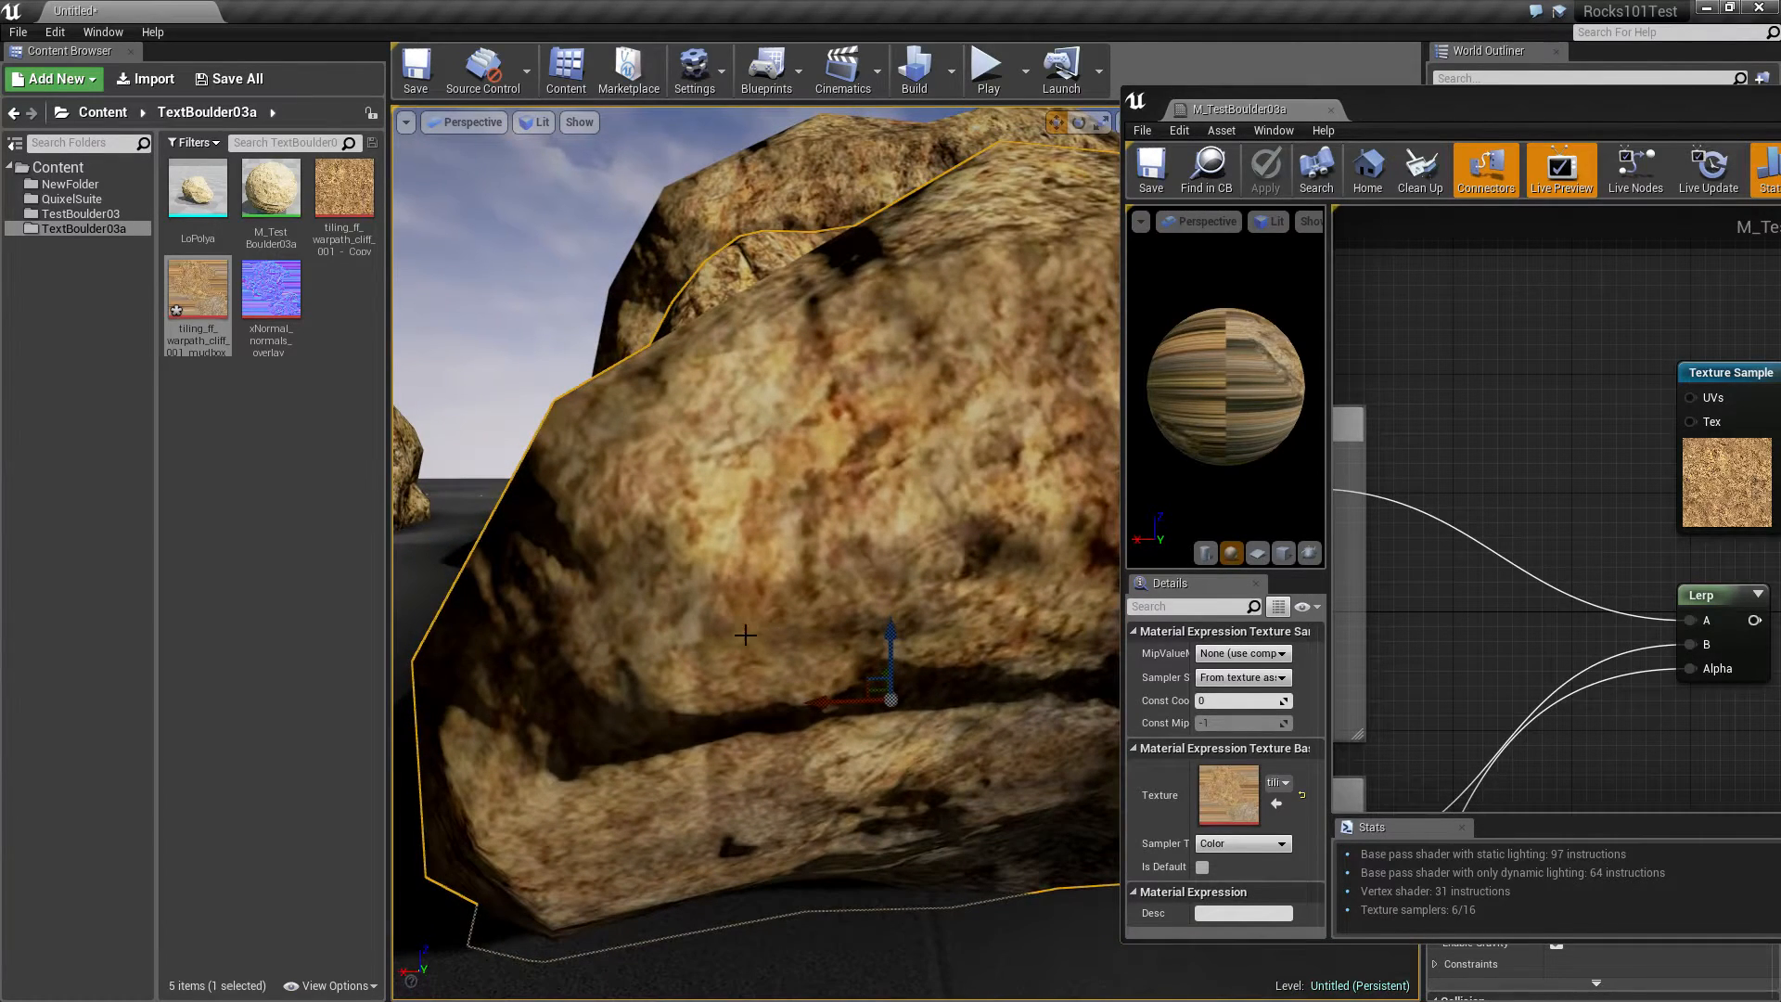
pyautogui.click(909, 414)
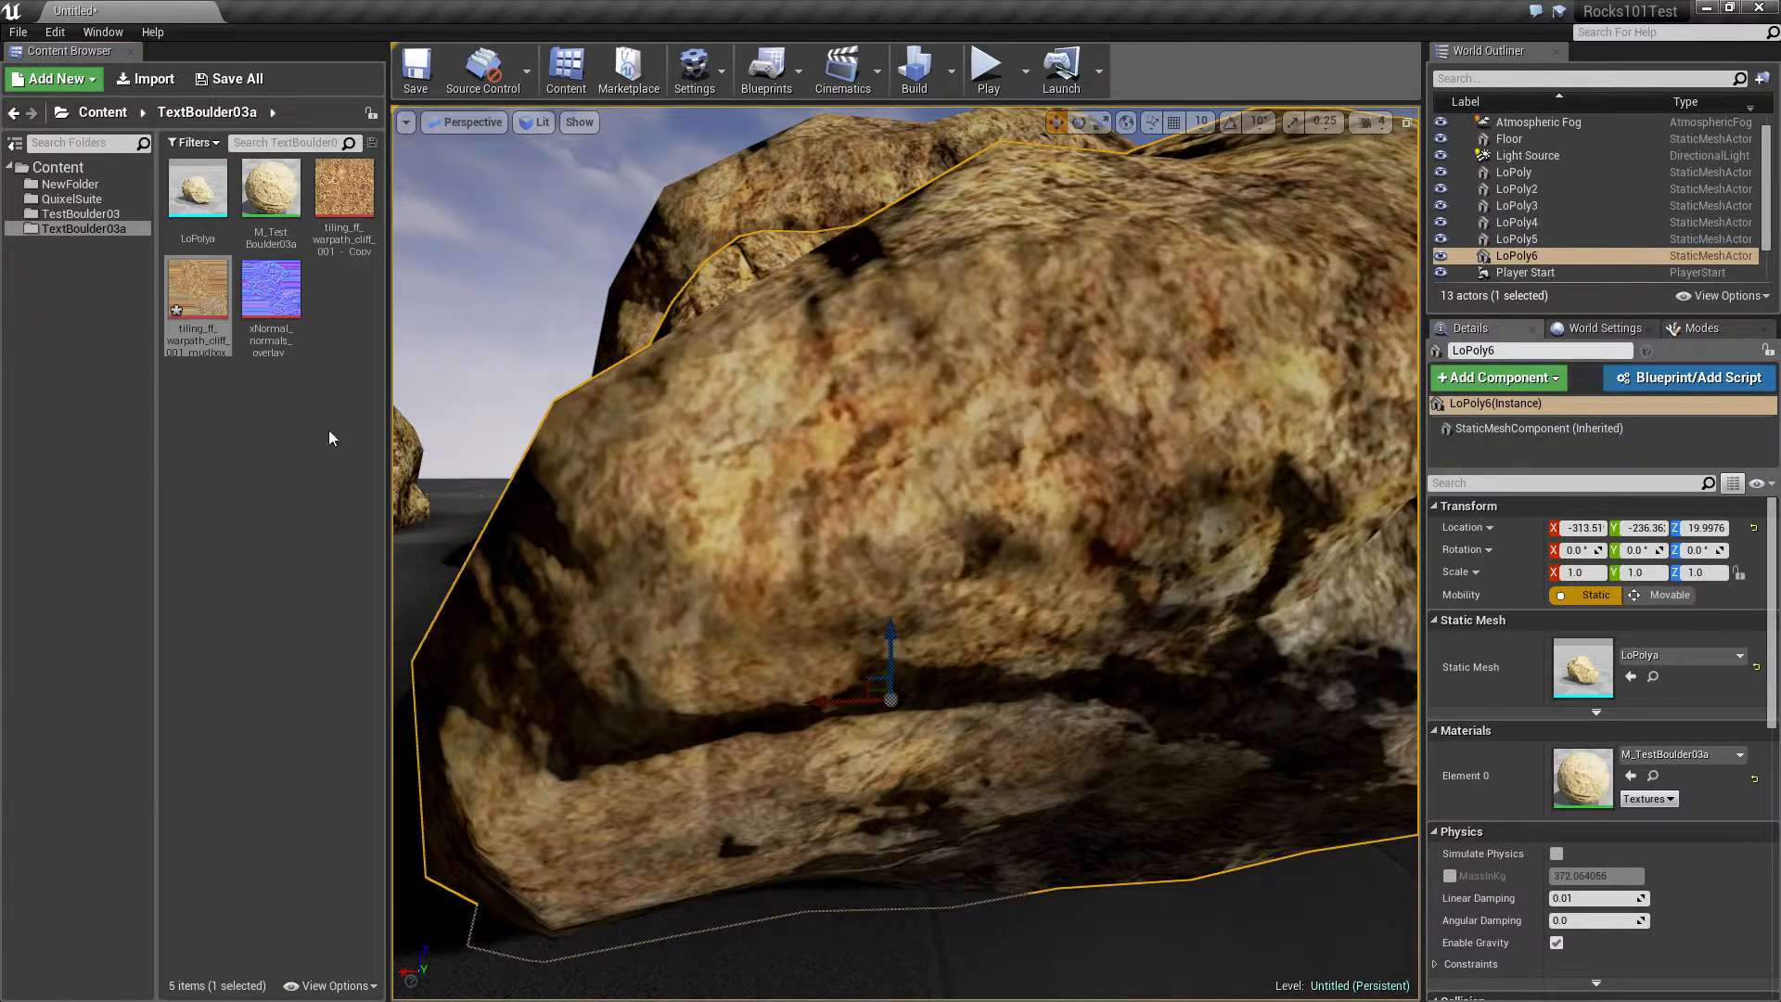
pyautogui.rightClick(181, 294)
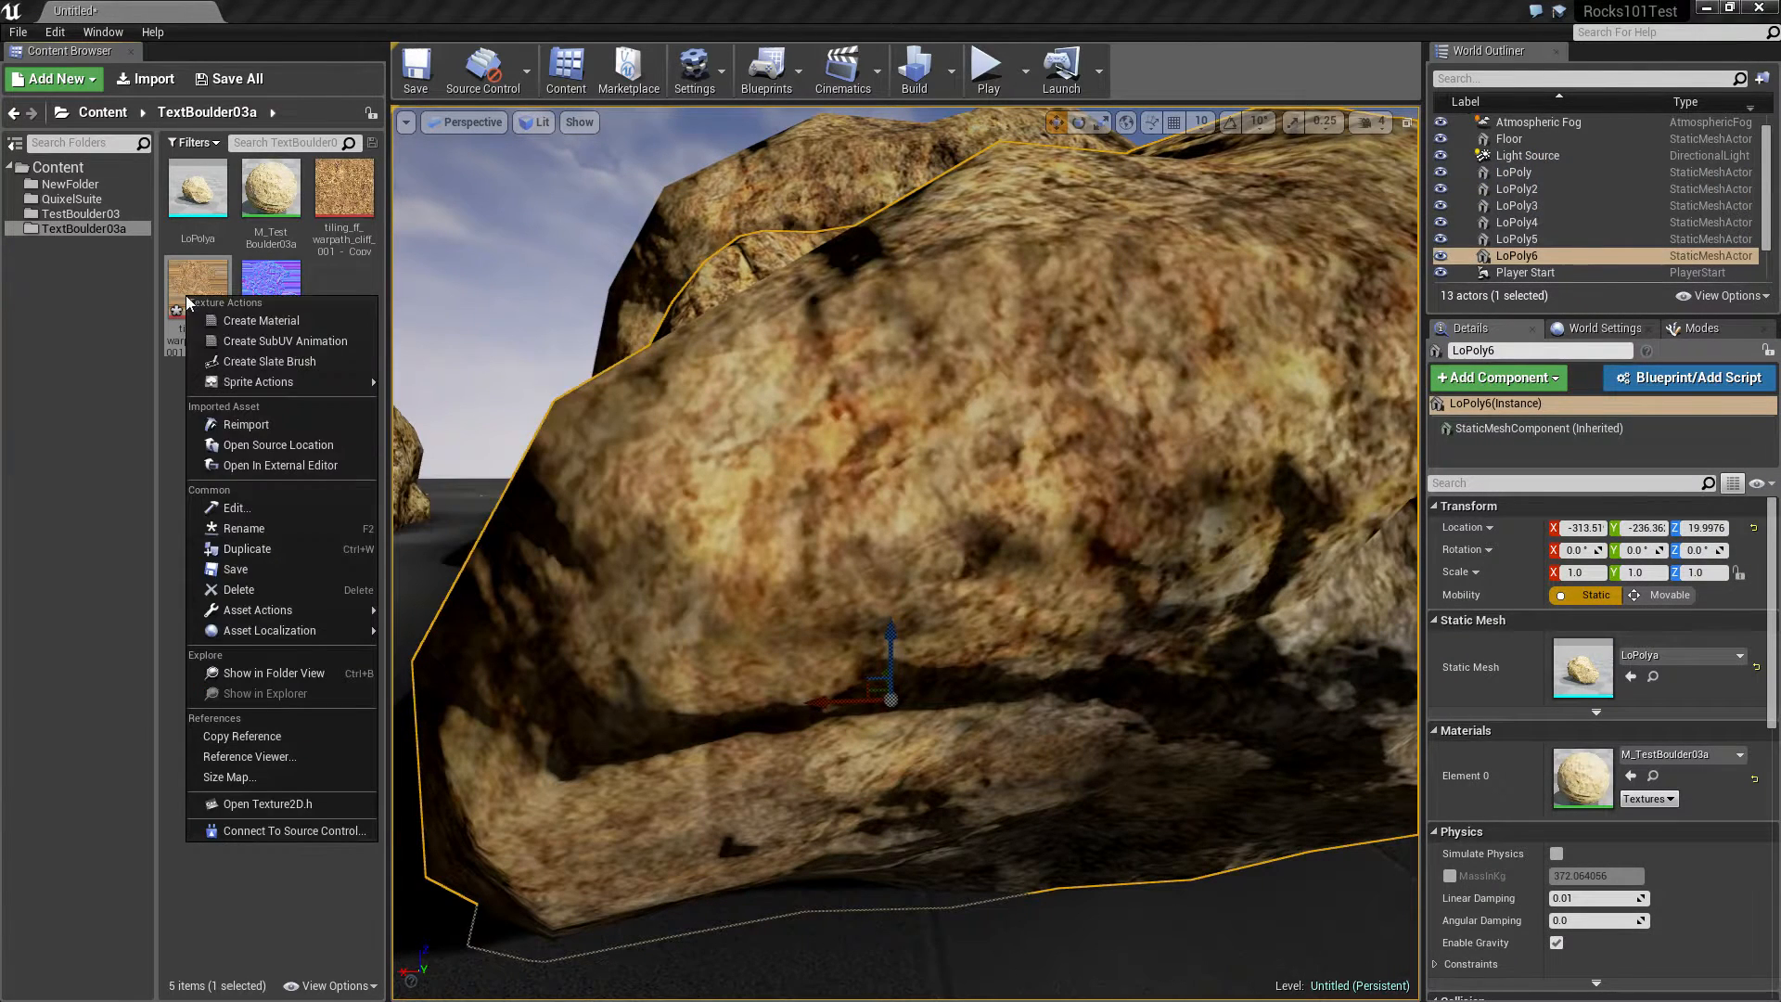
pyautogui.click(254, 425)
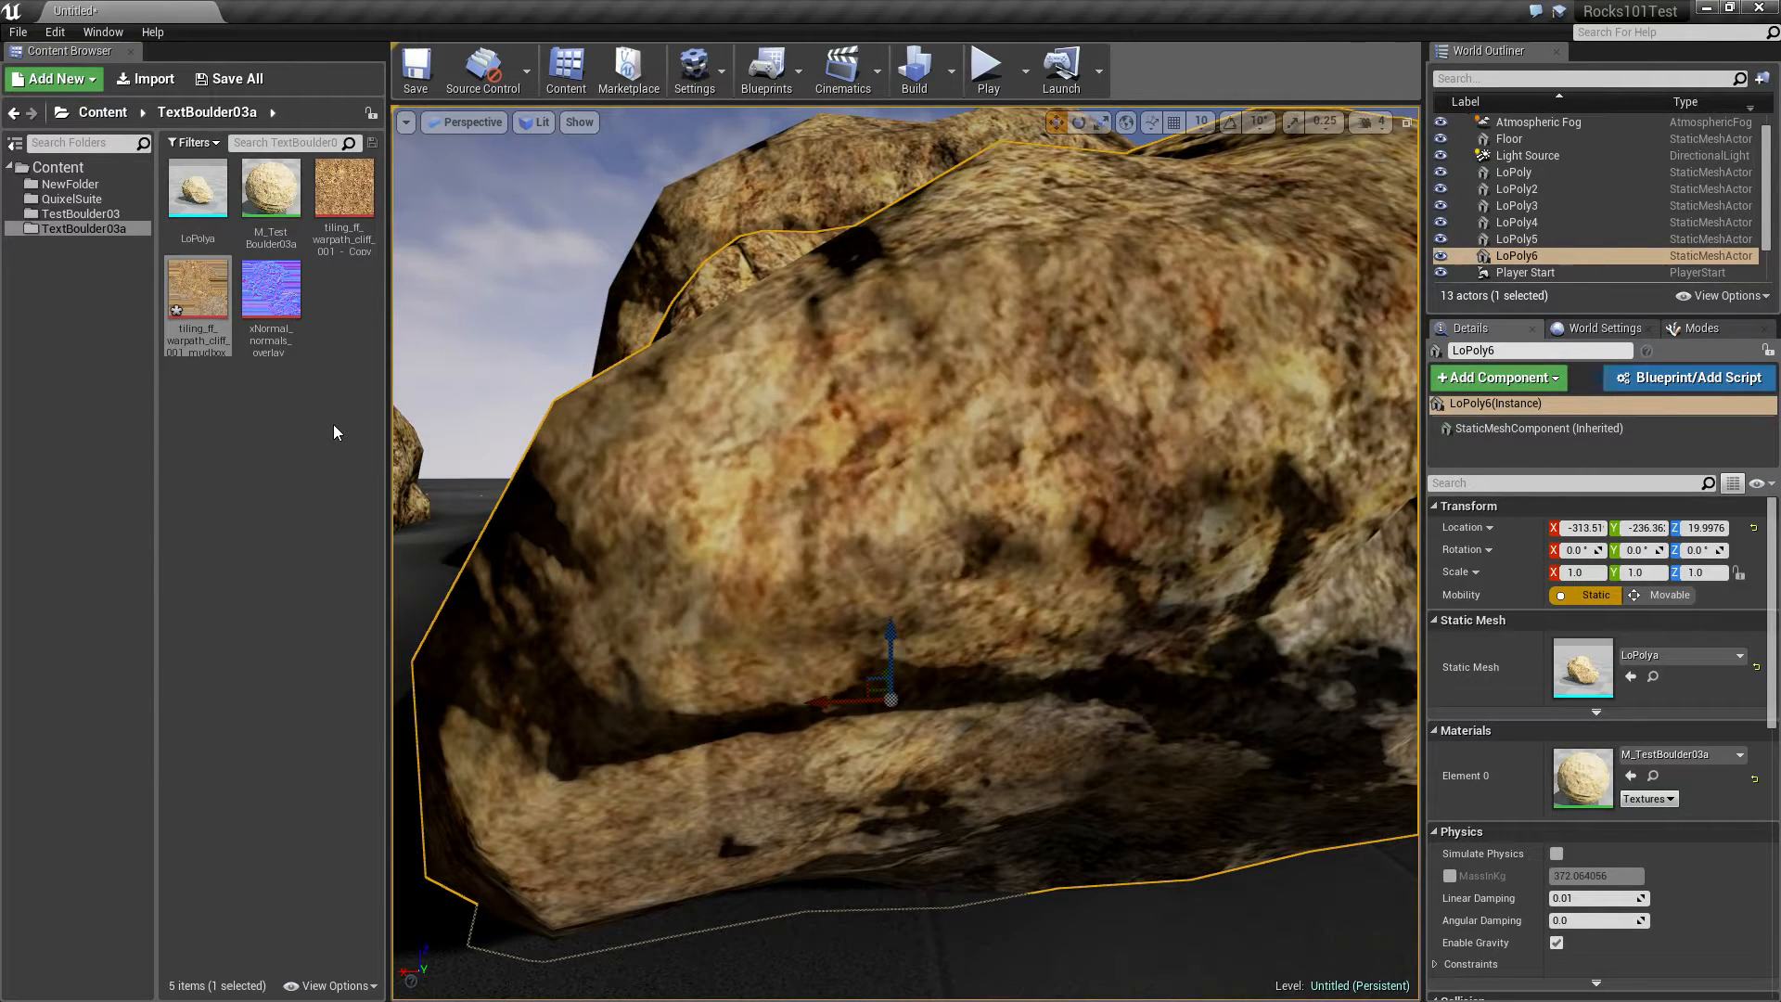
# Step: Inspect the reimported texture's padded edges in the texture editor and view the boulders in the level from several angles
pyautogui.moveTo(728, 485)
pyautogui.keyDown('alt'); pyautogui.mouseDown()
pyautogui.moveTo(851, 481)
pyautogui.moveTo(728, 490)
pyautogui.mouseUp(); pyautogui.keyUp('alt')
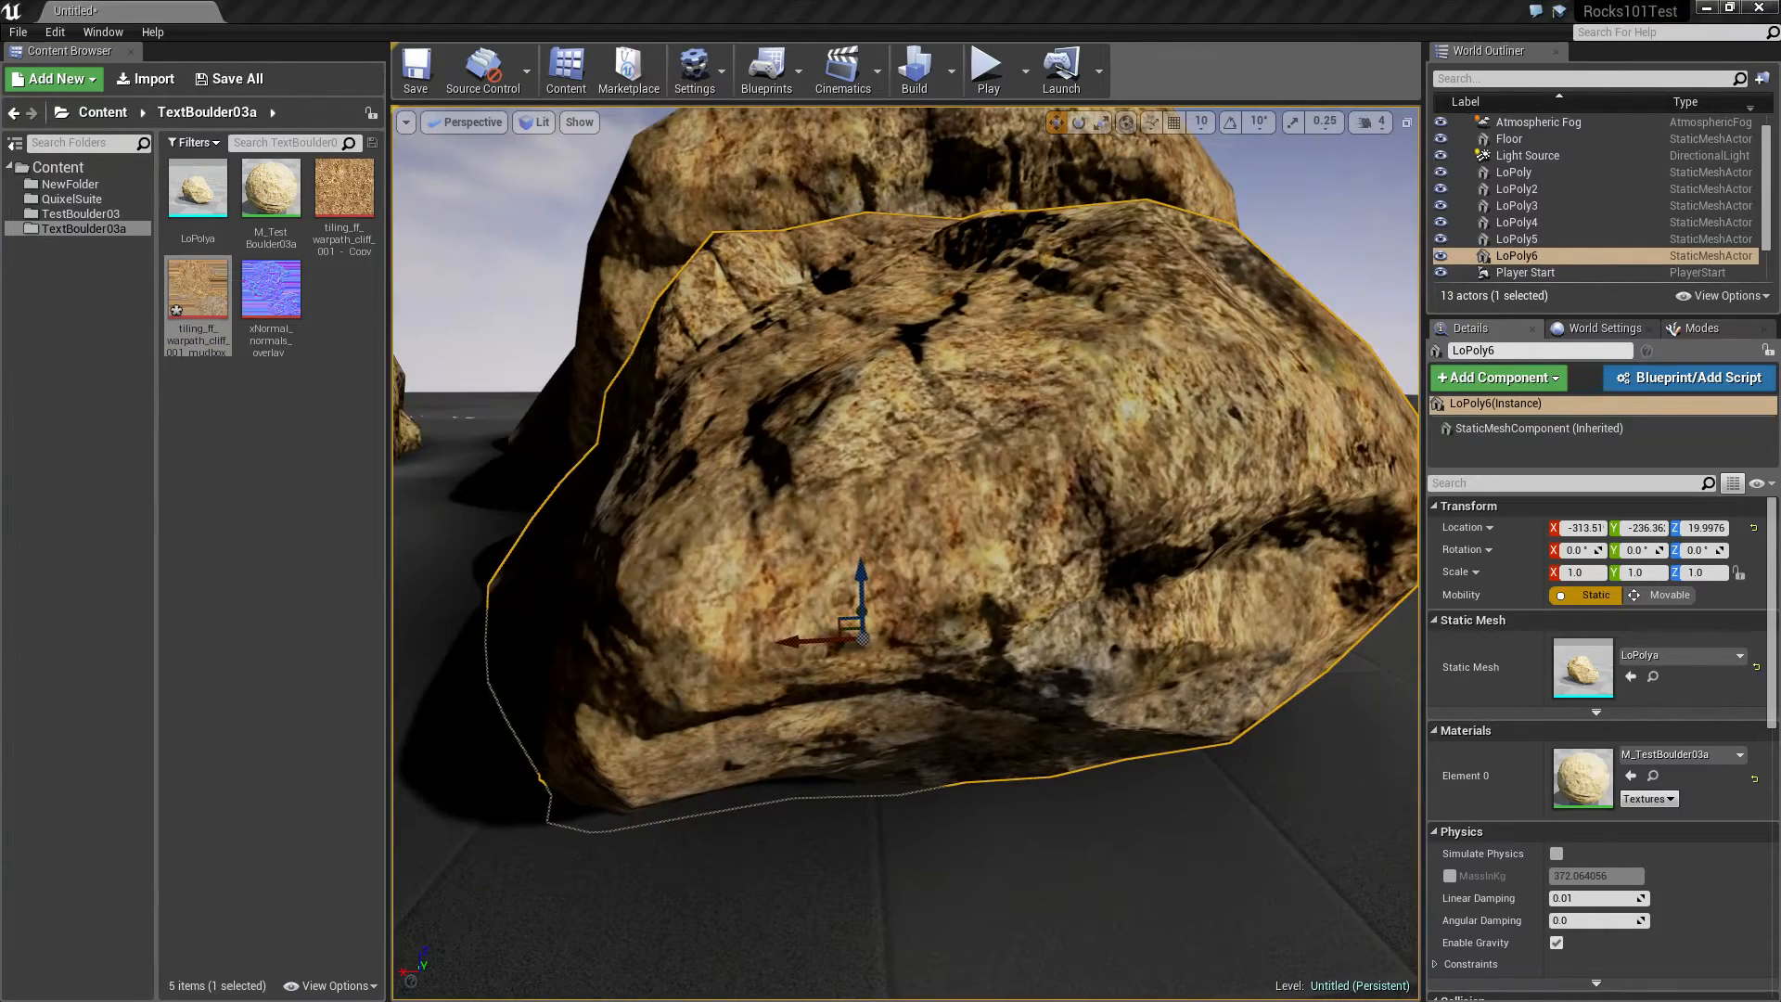
pyautogui.doubleClick(198, 288)
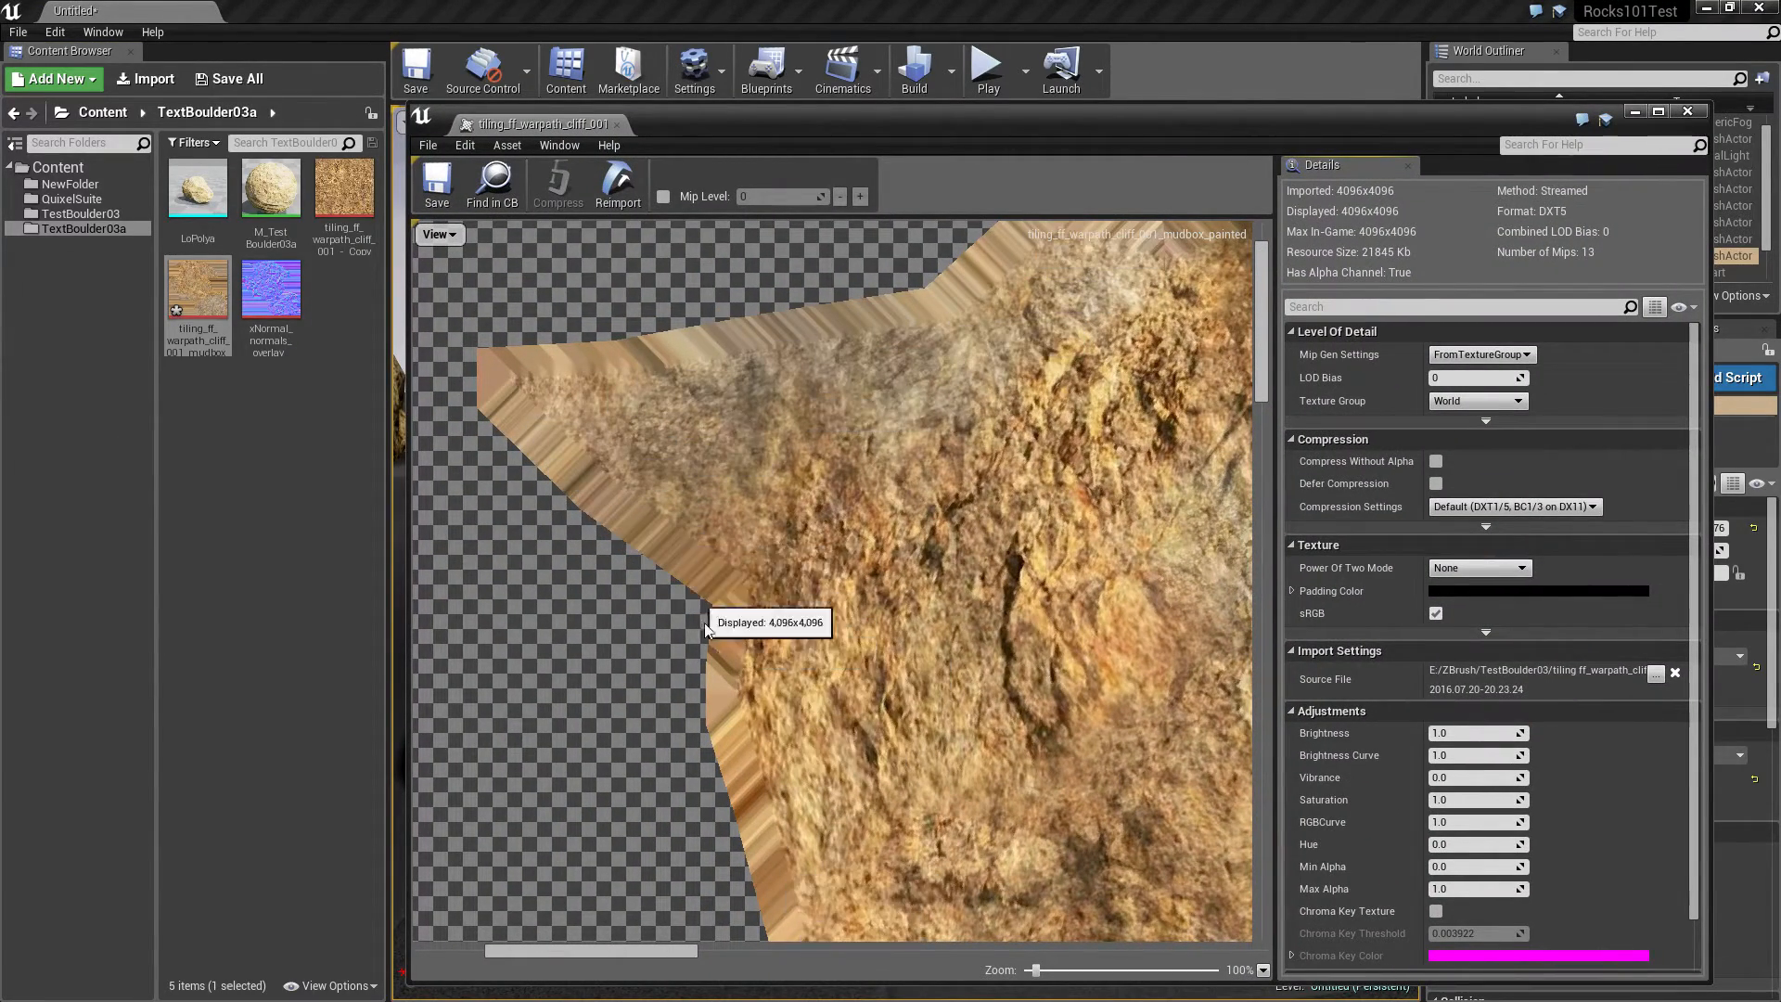
pyautogui.click(1688, 111)
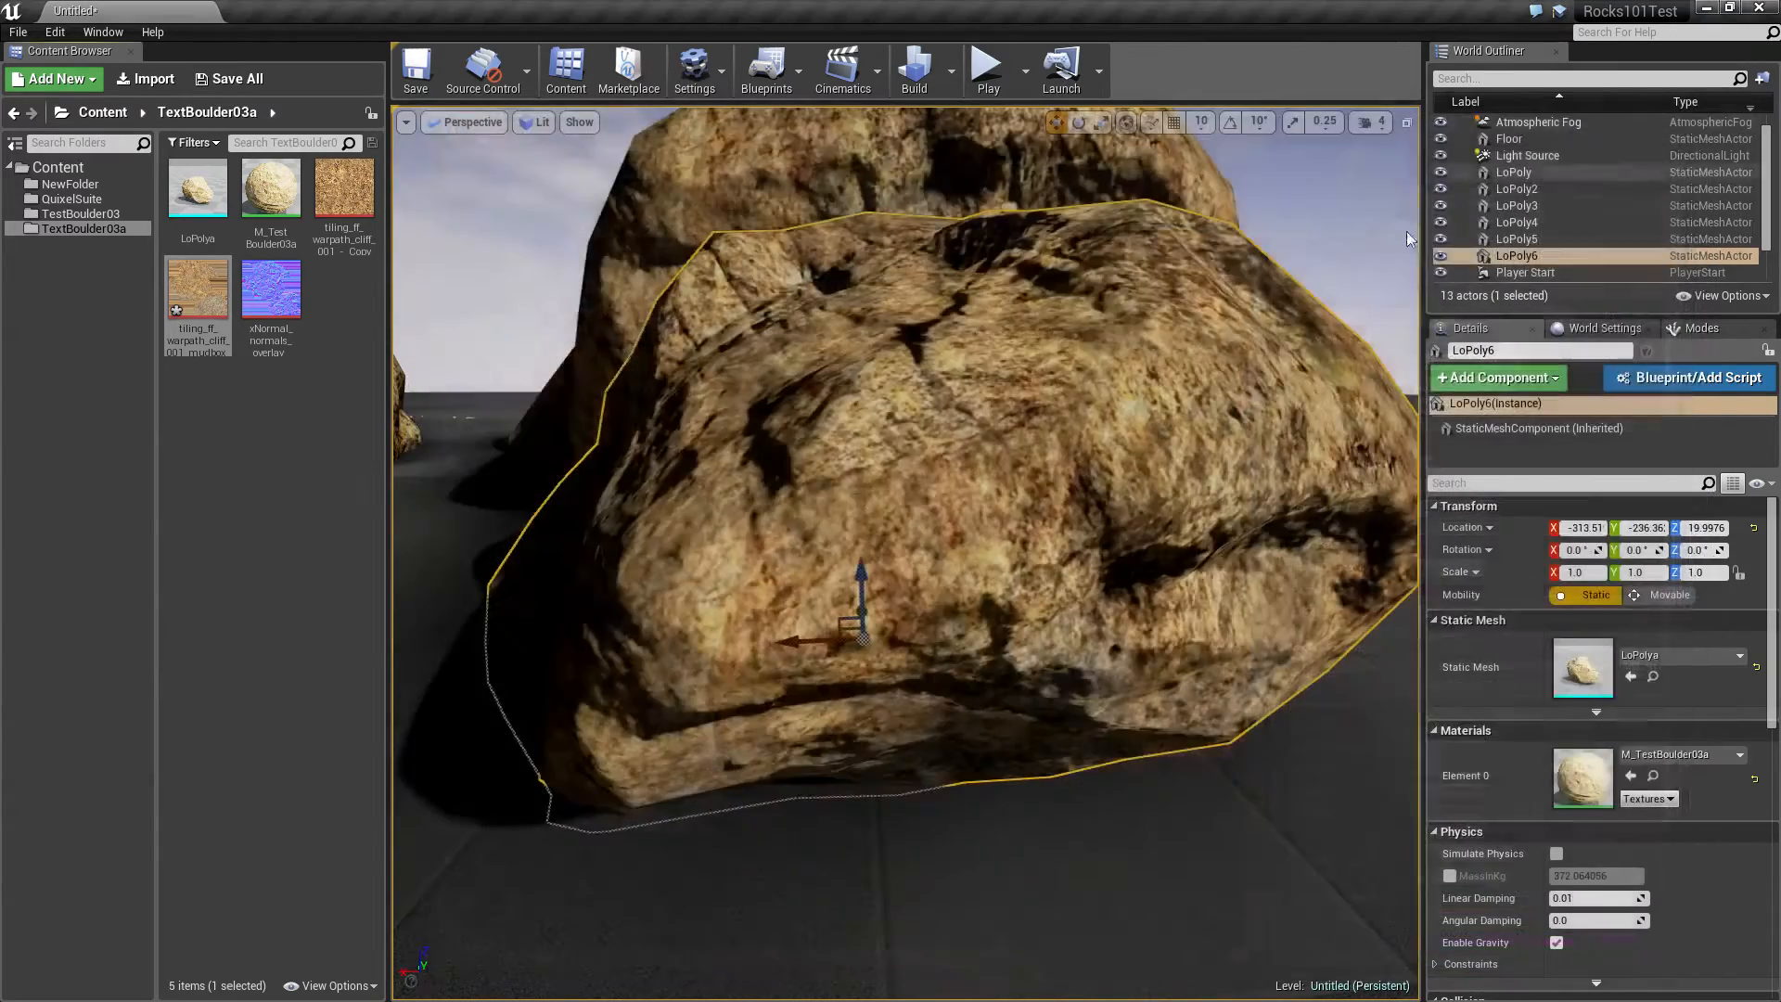
pyautogui.moveTo(928, 464); pyautogui.dragTo(969, 447, button='right')
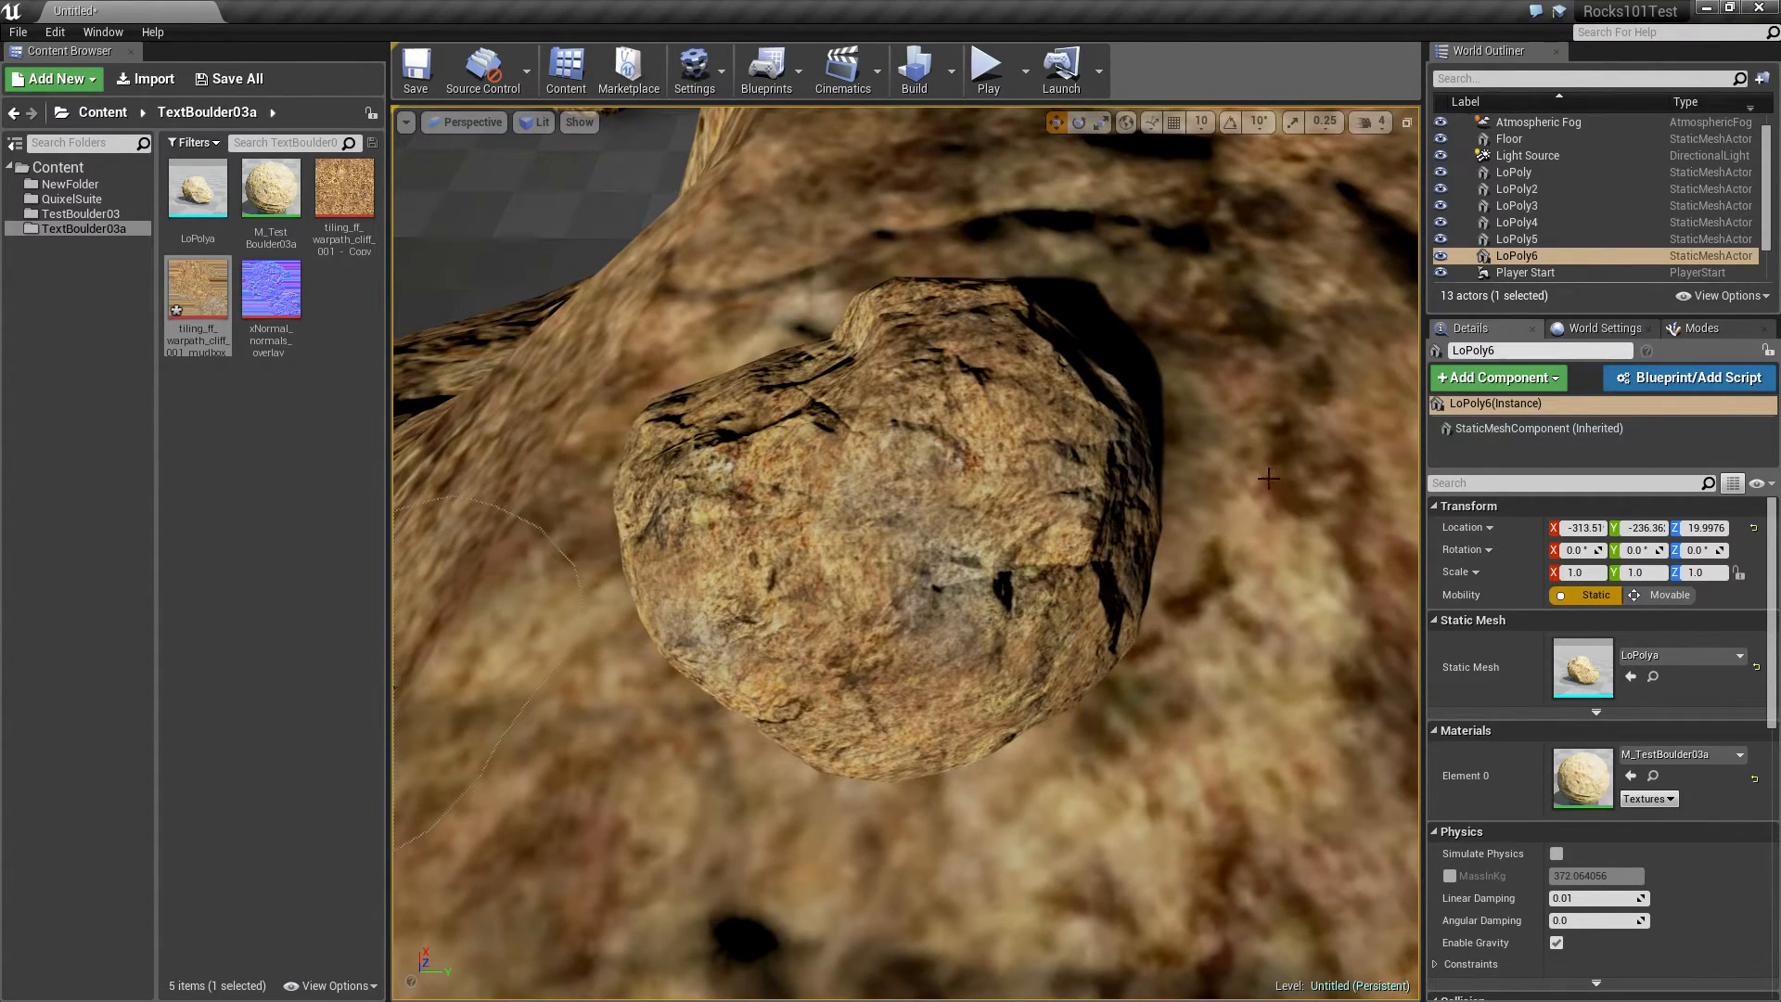
pyautogui.moveTo(1273, 525); pyautogui.dragTo(1274, 525, button='right')
pyautogui.moveTo(756, 168); pyautogui.dragTo(757, 168, button='right')
# Step: In material M_TestBoulder03a, delete the unconnected cliff Texture Sample and move the painted Texture Sample into its place
pyautogui.doubleClick(270, 190)
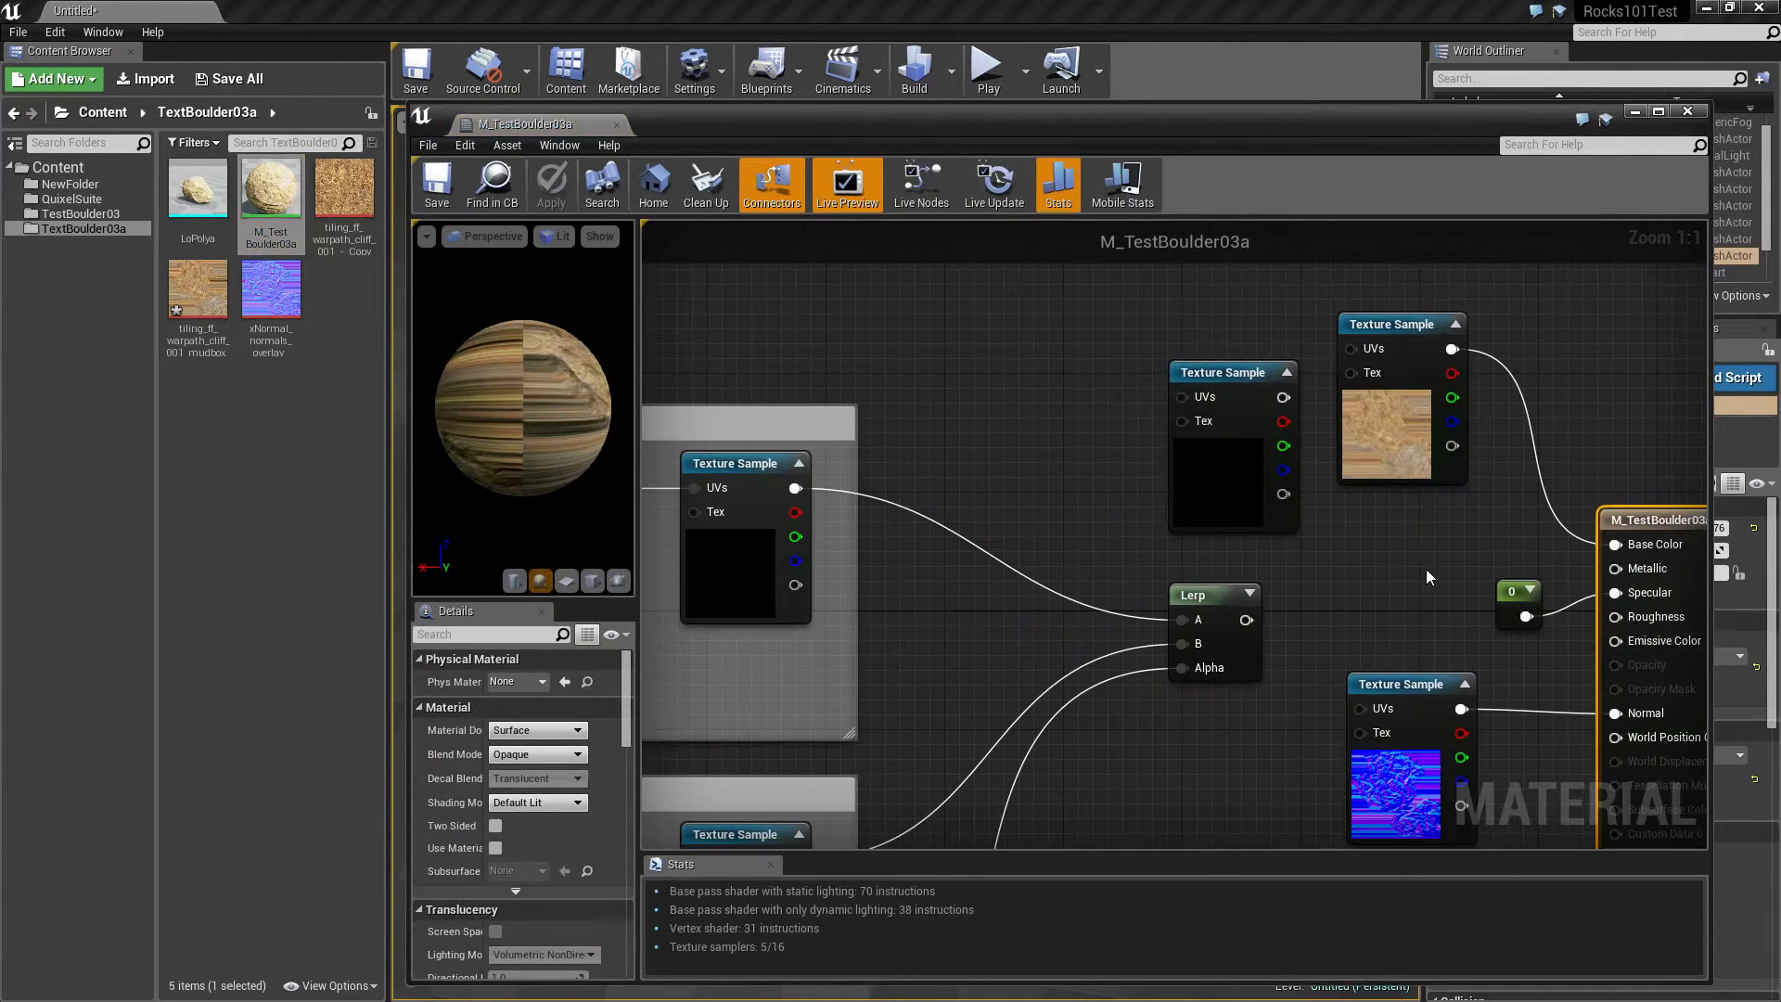
pyautogui.click(1229, 373)
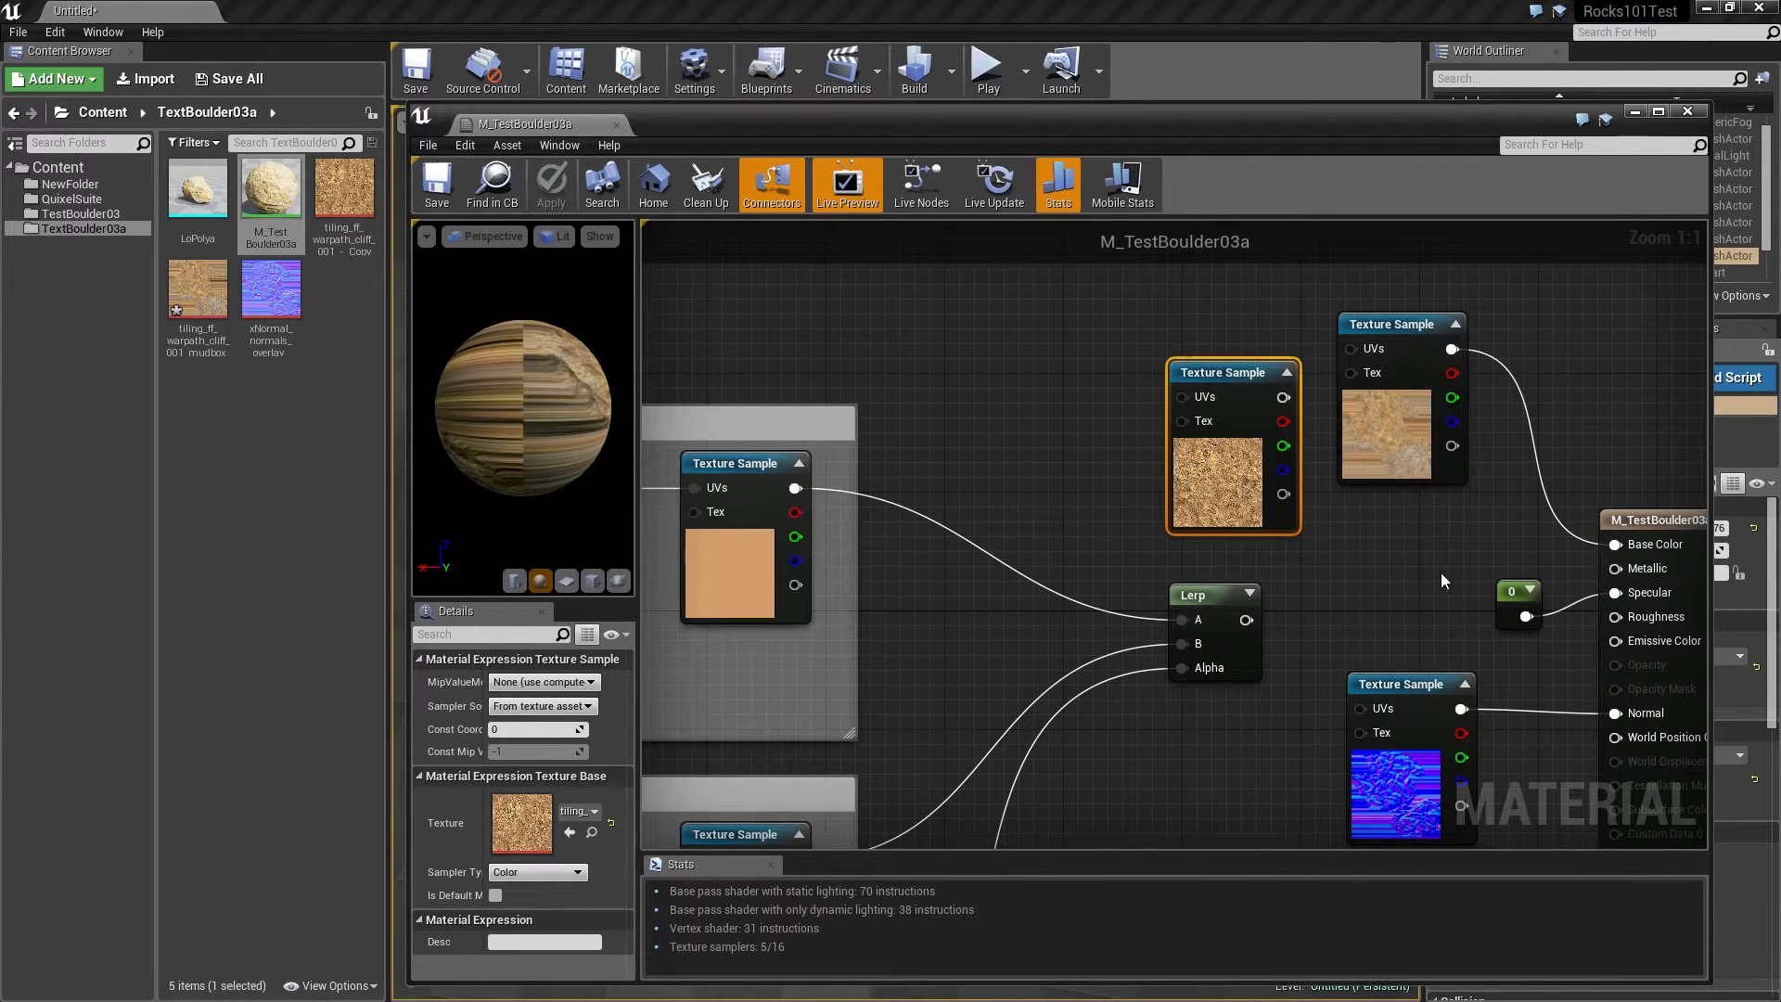
pyautogui.press('Delete')
pyautogui.moveTo(1395, 329); pyautogui.dragTo(1211, 302)
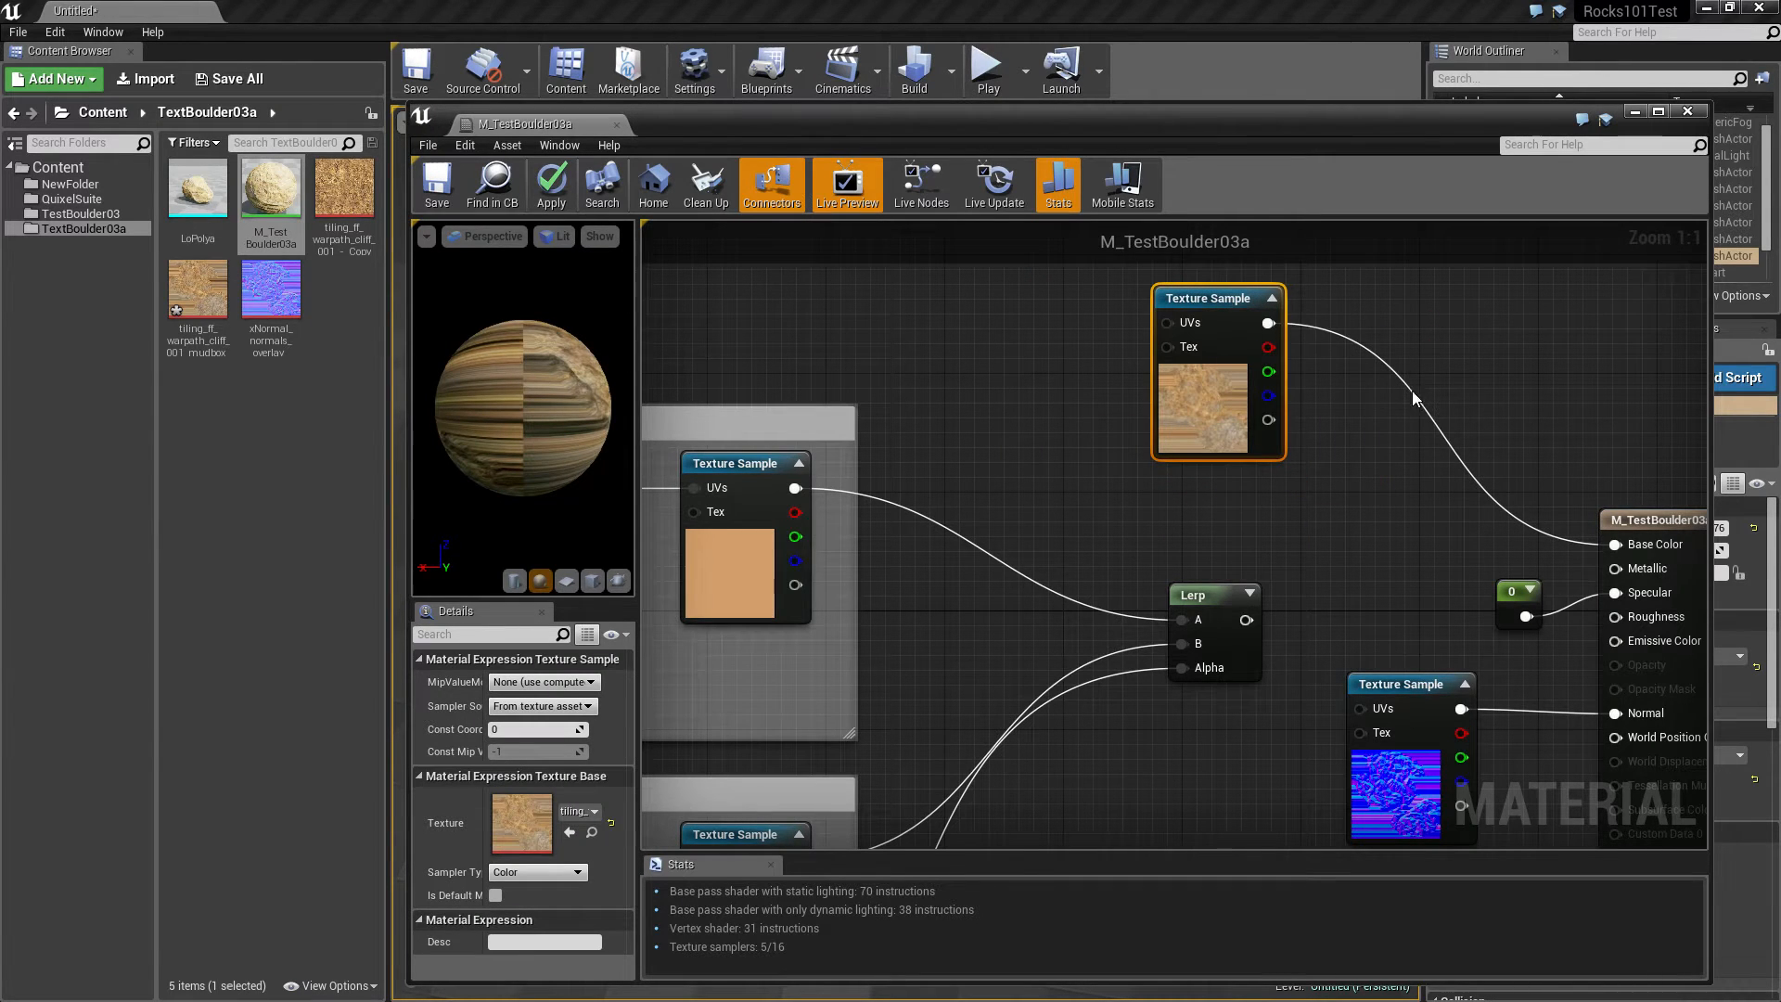
# Step: Add a Lerp node with the painted texture as A and the existing Lerp as B, and feed it into Base Color
pyautogui.click(1405, 444)
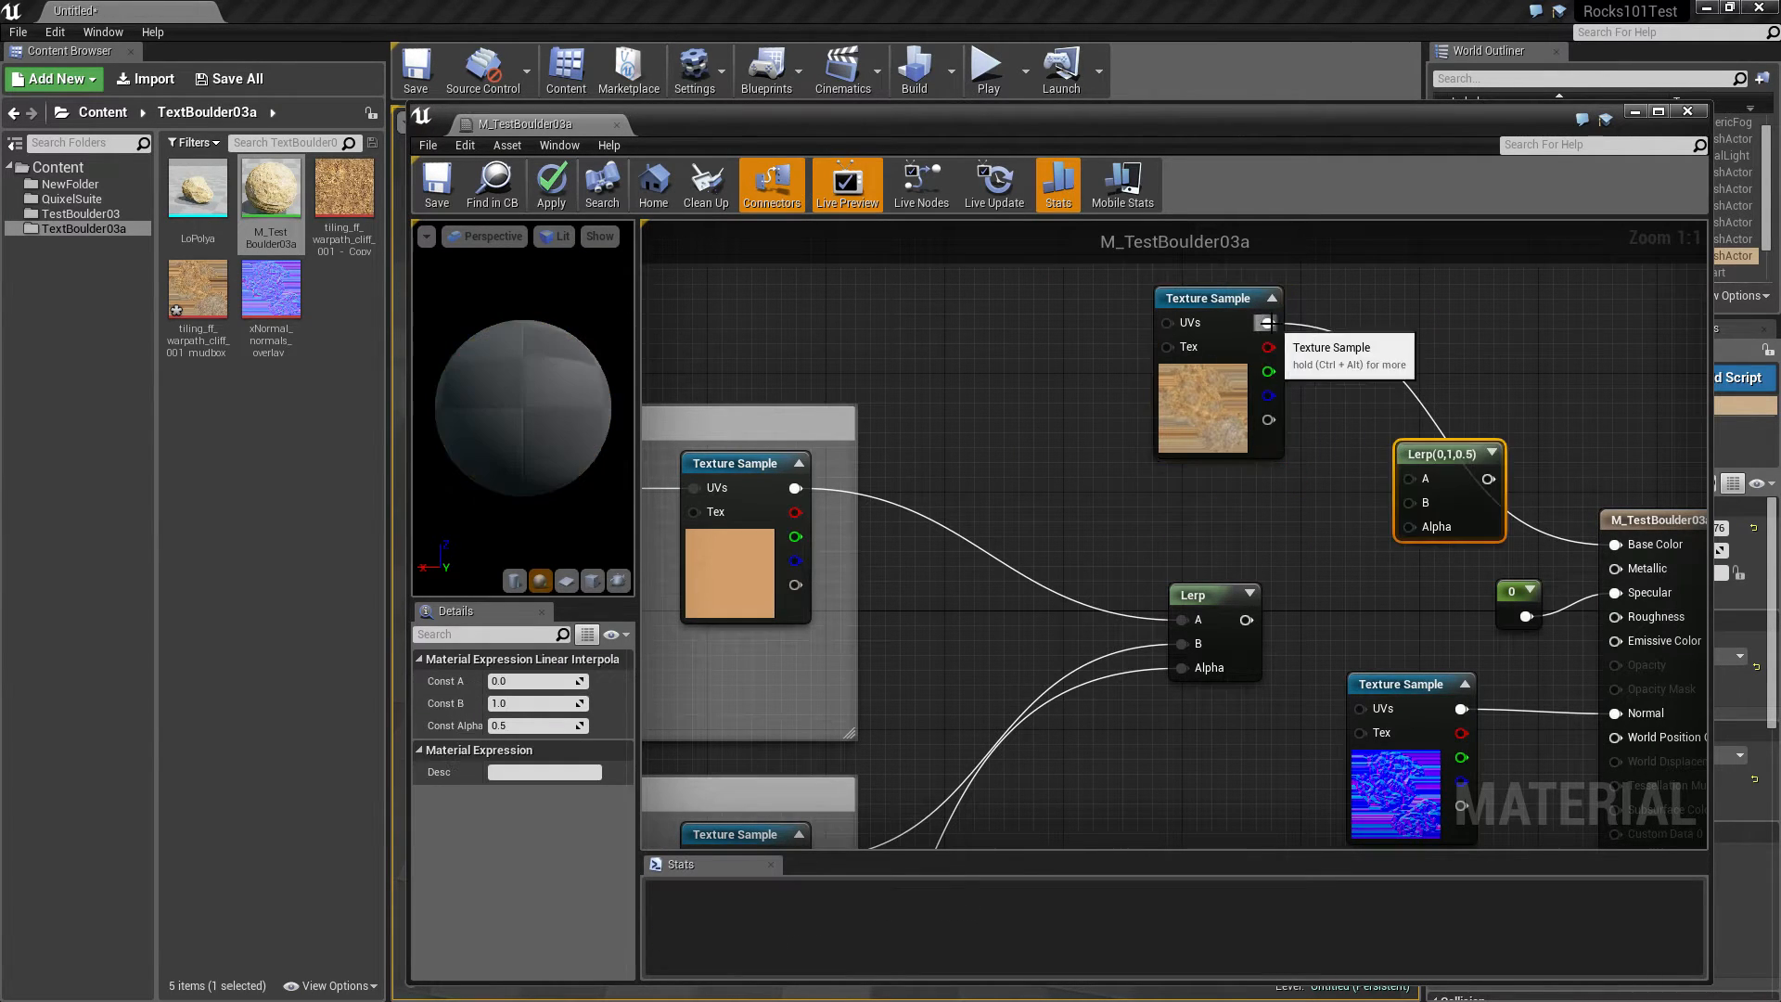
pyautogui.moveTo(1268, 323); pyautogui.dragTo(1409, 479)
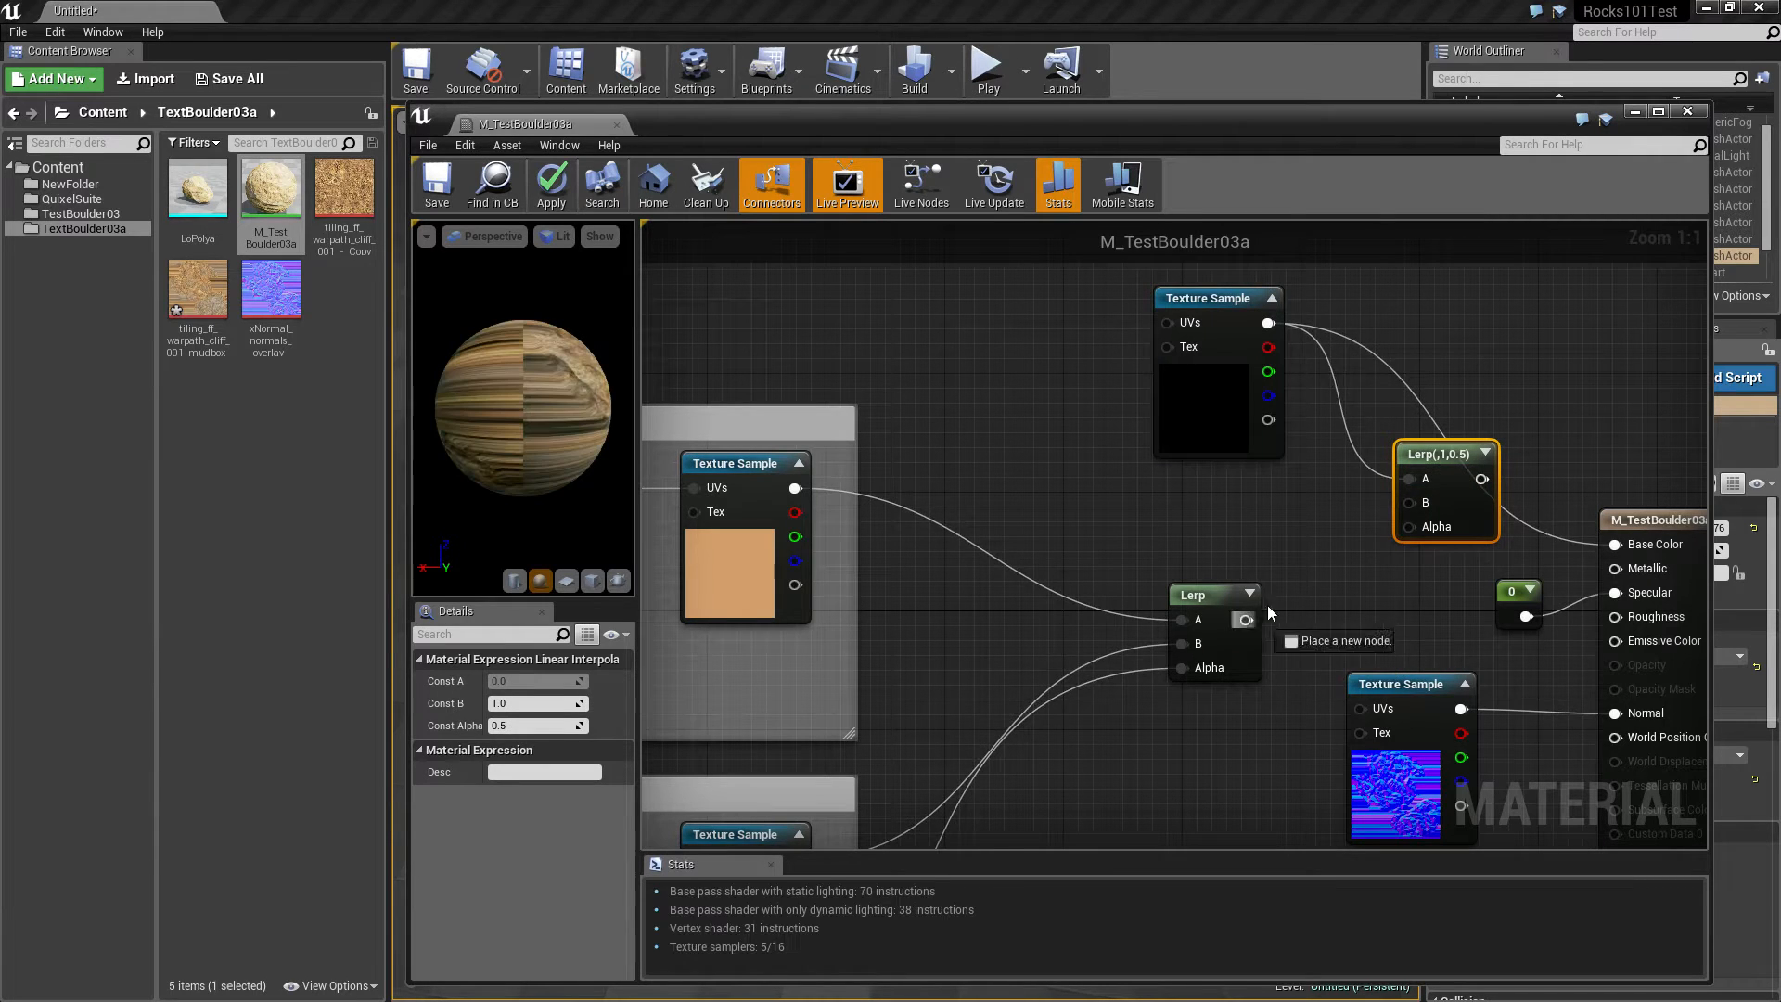
pyautogui.moveTo(1246, 619); pyautogui.dragTo(1615, 544)
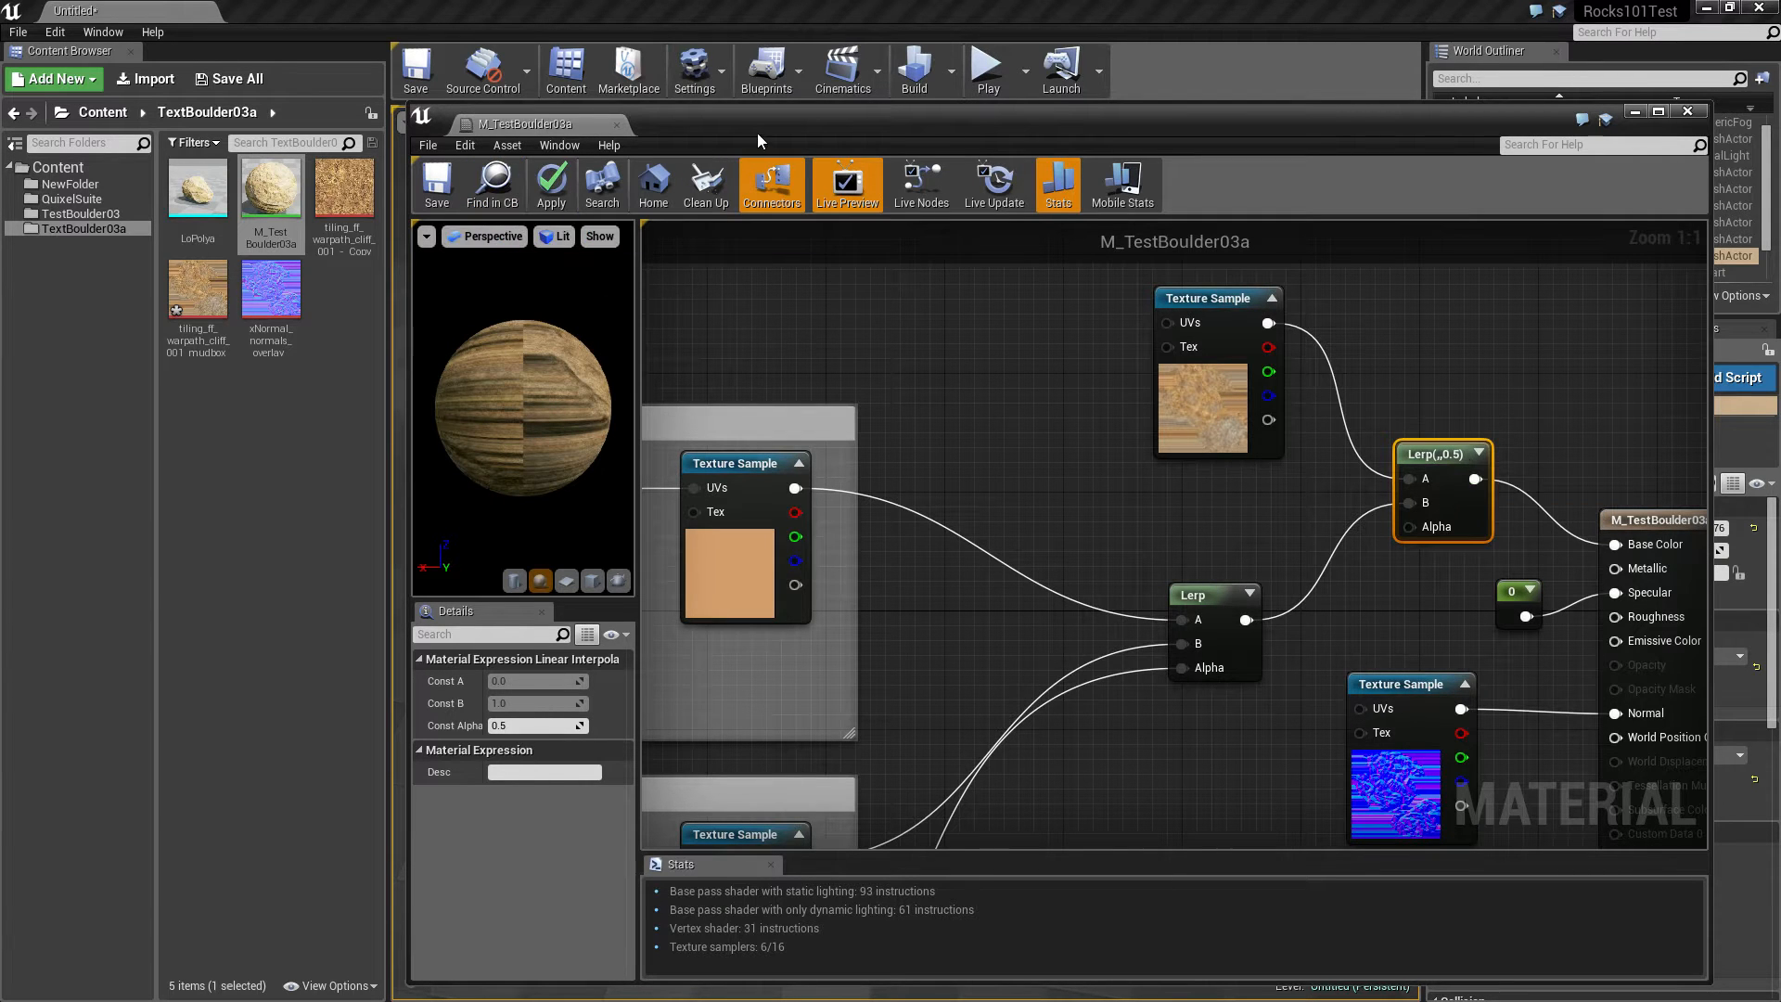
# Step: Uncover the level viewport, save the M_TestBoulder03a material and inspect the blended texture on the boulders up close
pyautogui.moveTo(742, 127); pyautogui.dragTo(1621, 234)
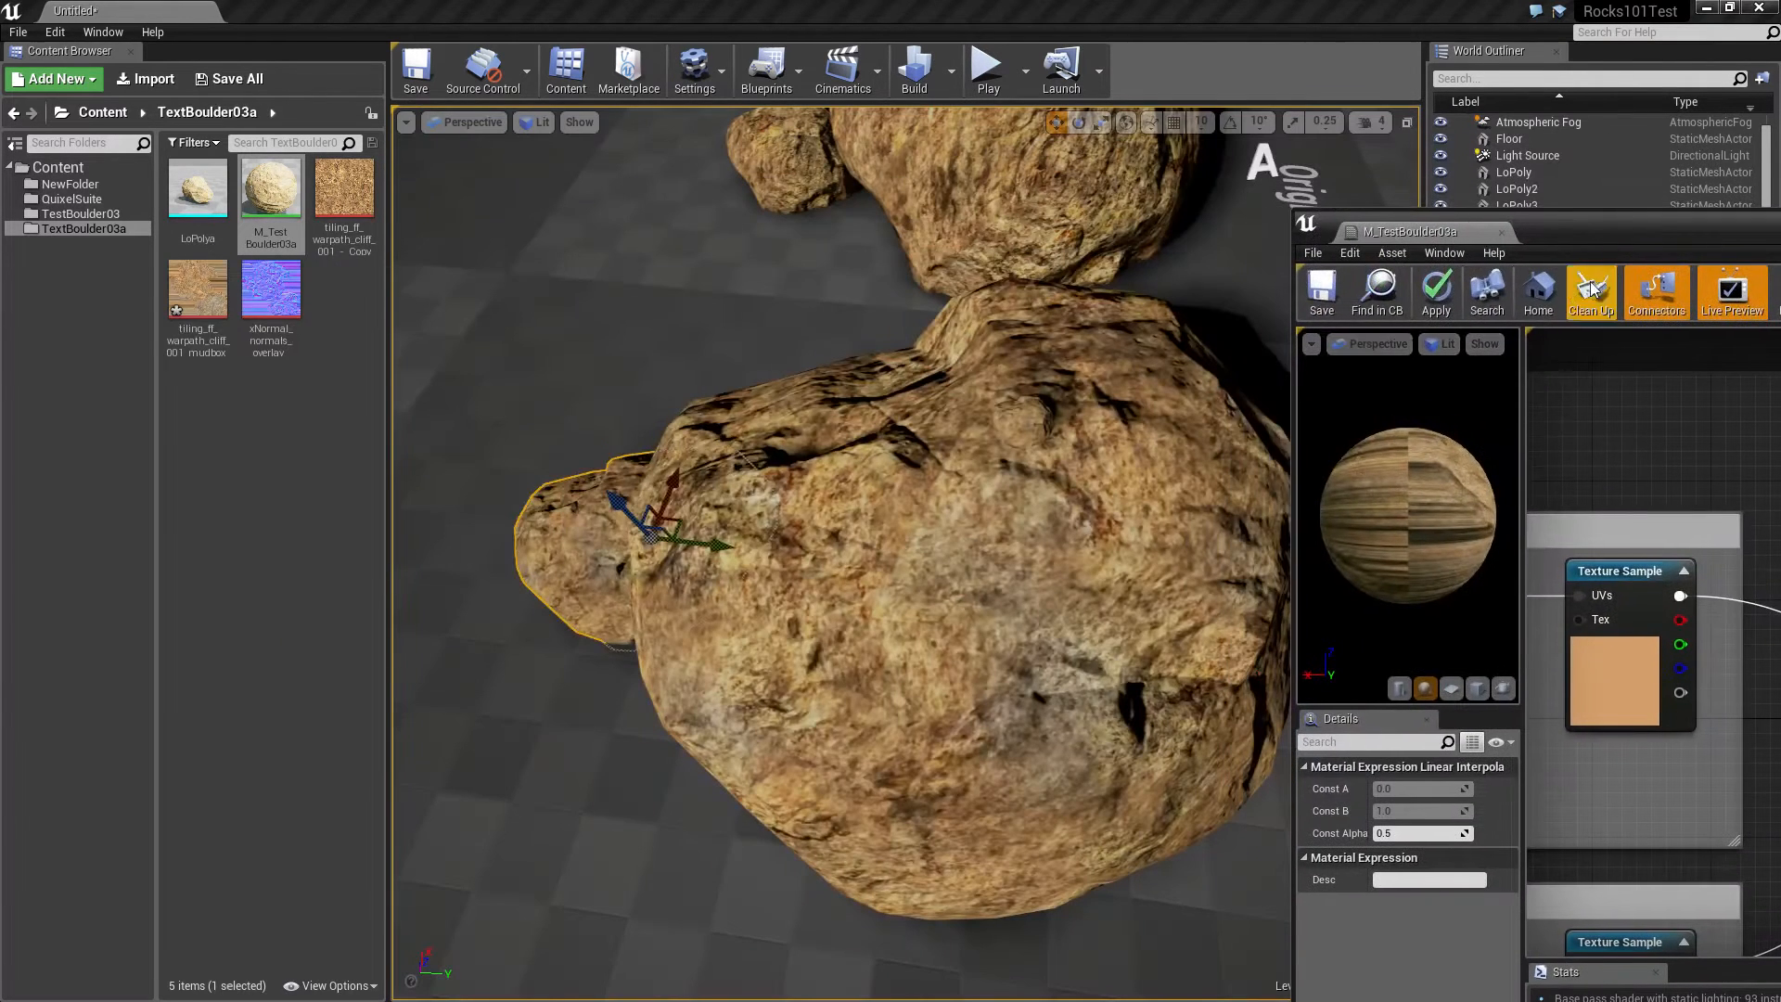
pyautogui.click(1321, 290)
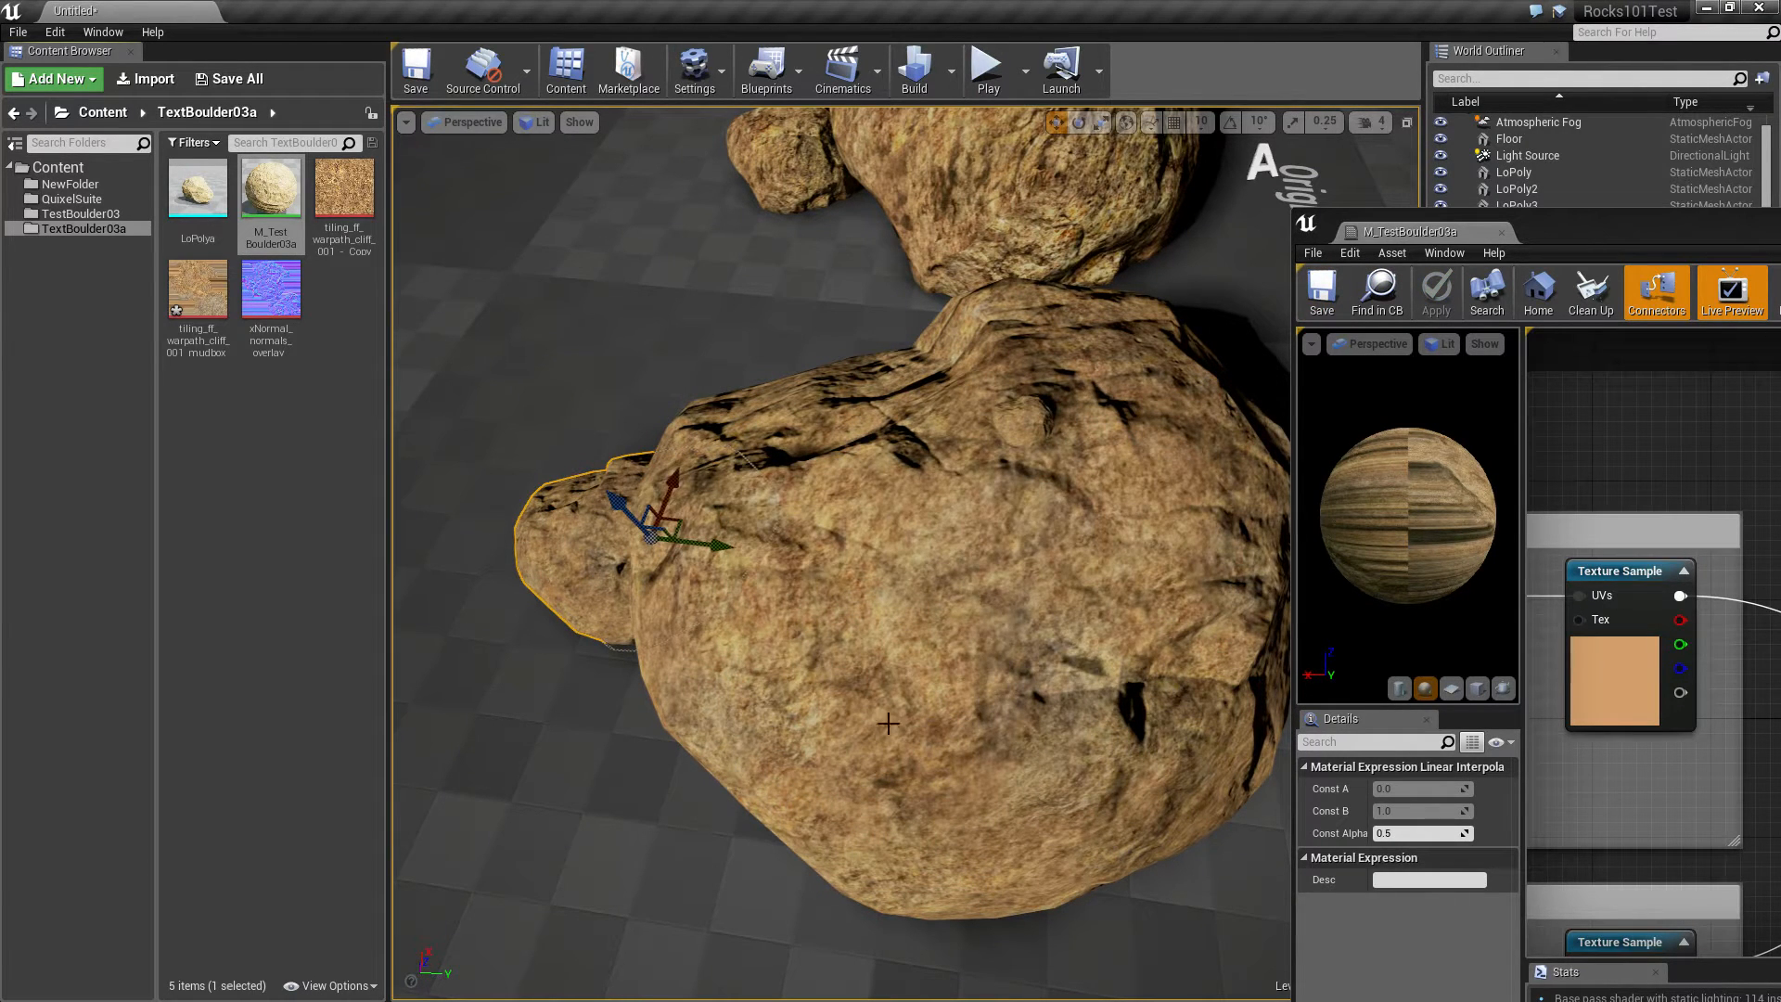
pyautogui.moveTo(888, 723); pyautogui.dragTo(956, 471, button='right')
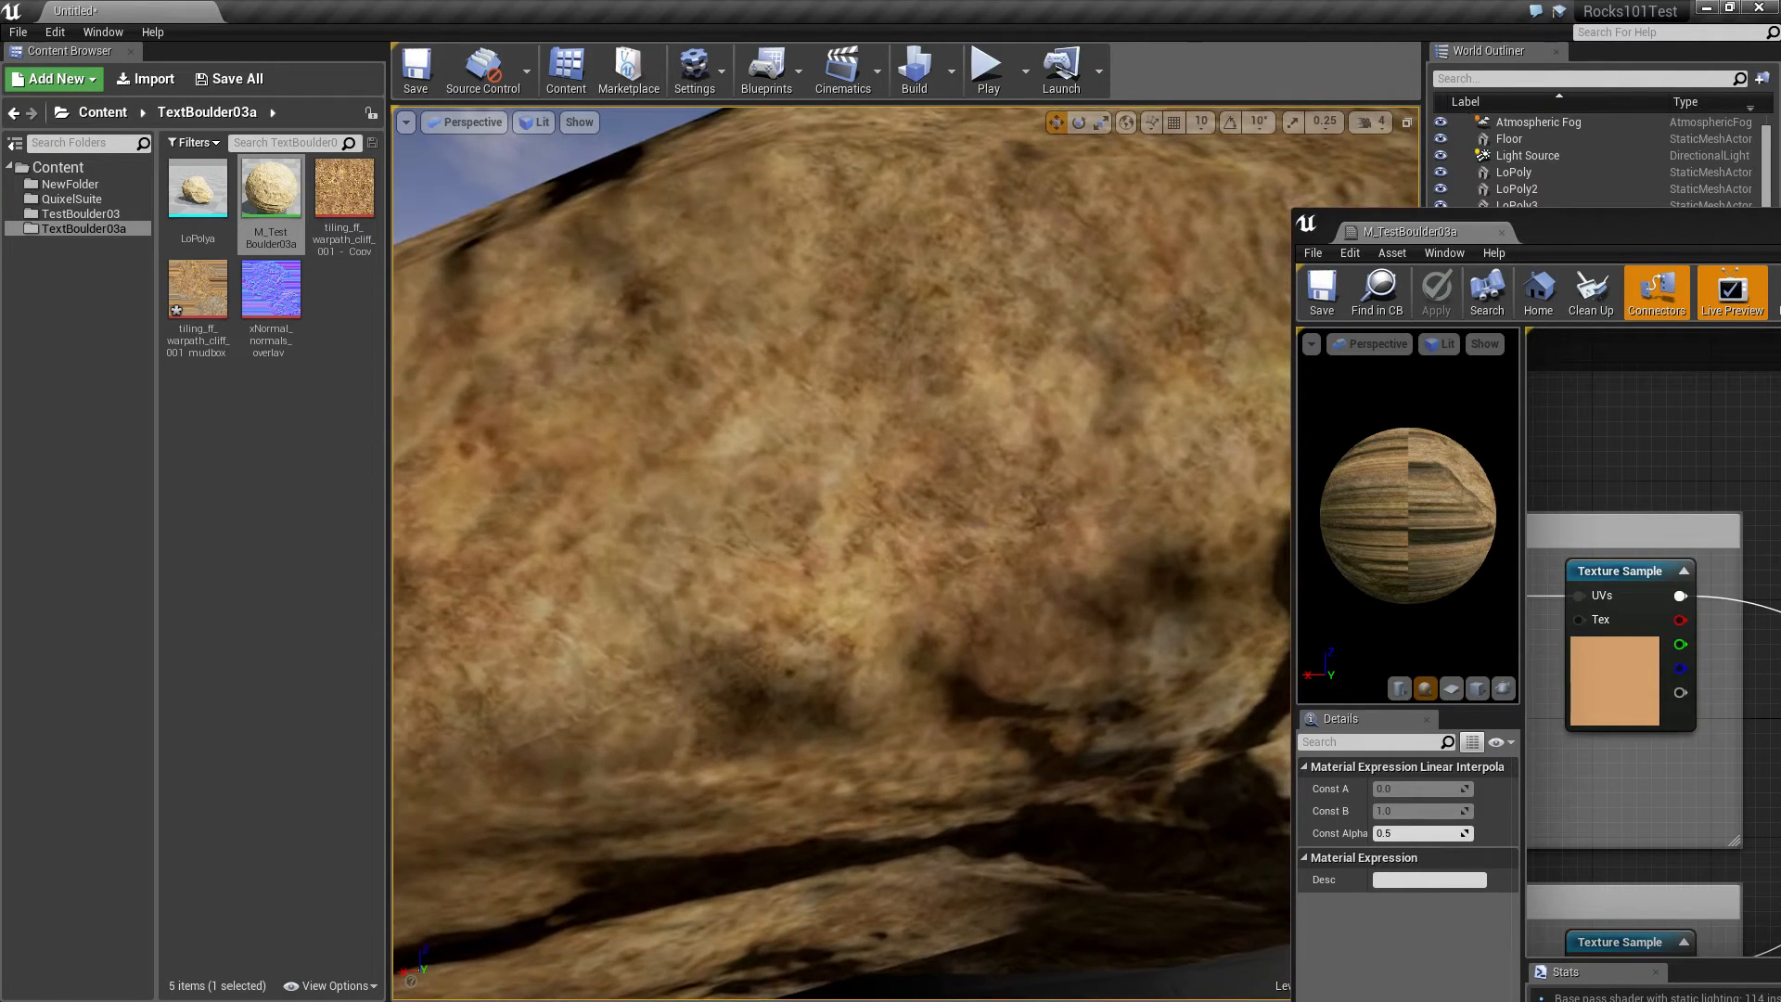
pyautogui.moveTo(620, 692); pyautogui.dragTo(620, 692, button='right')
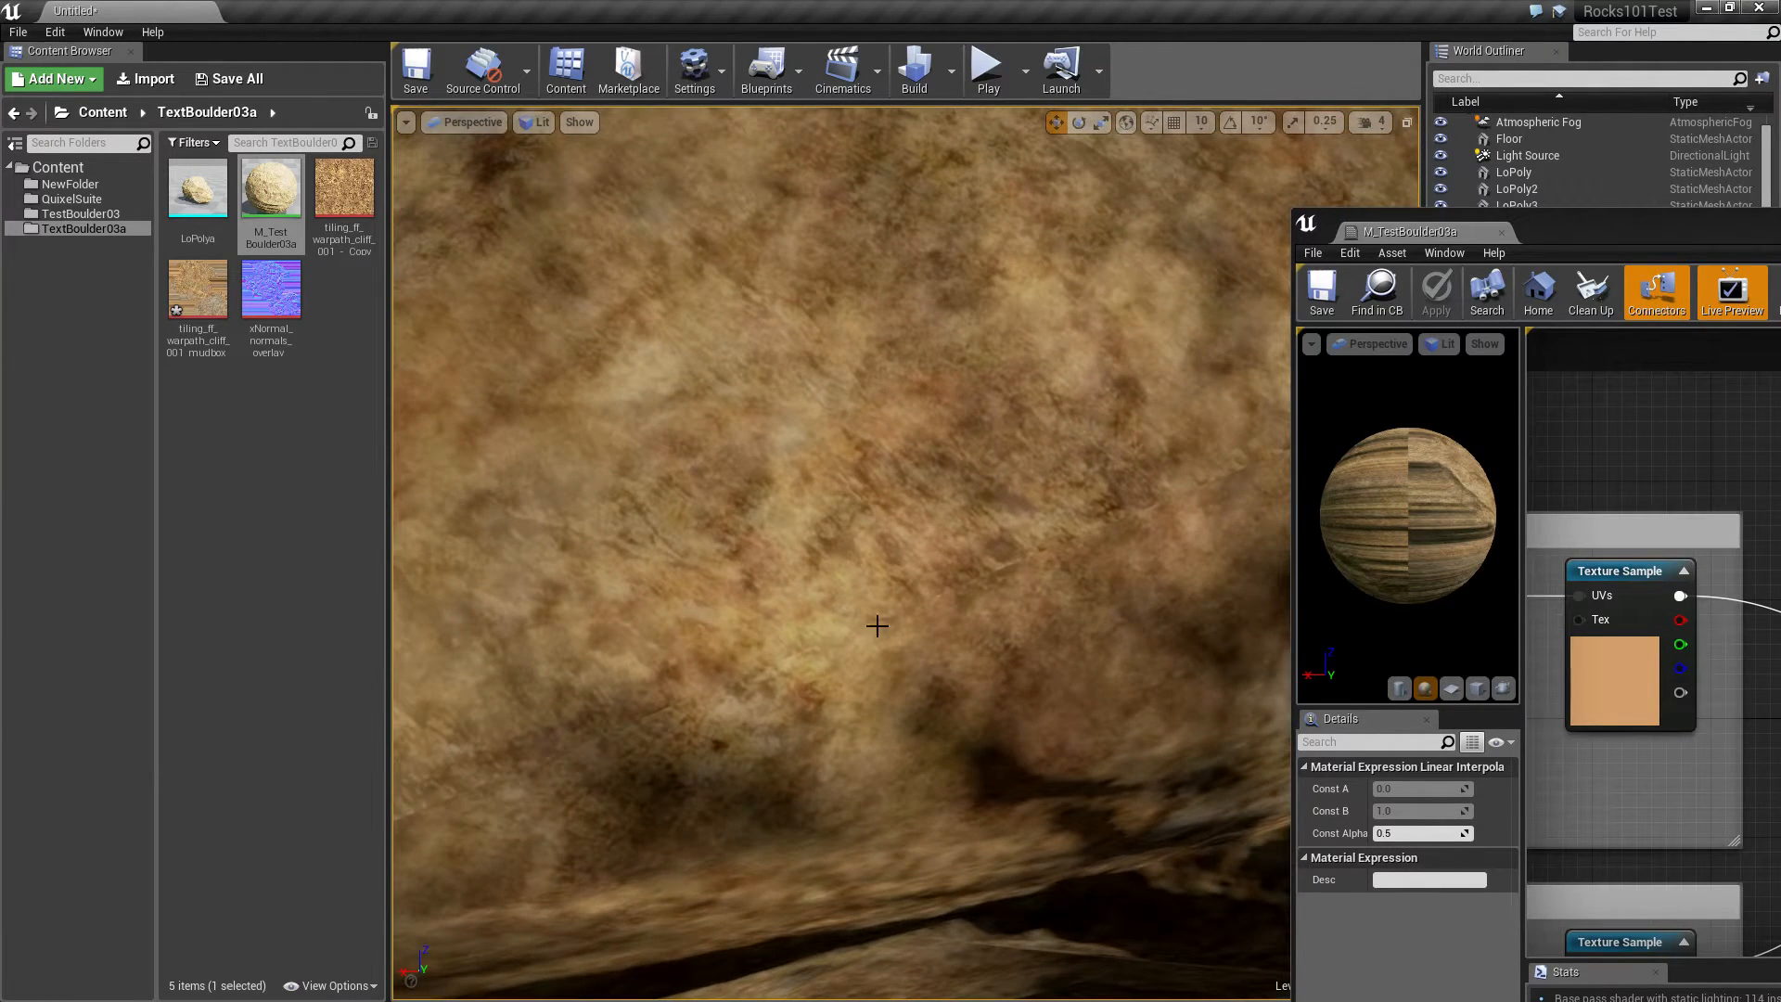
pyautogui.moveTo(1155, 505); pyautogui.dragTo(1154, 506, button='right')
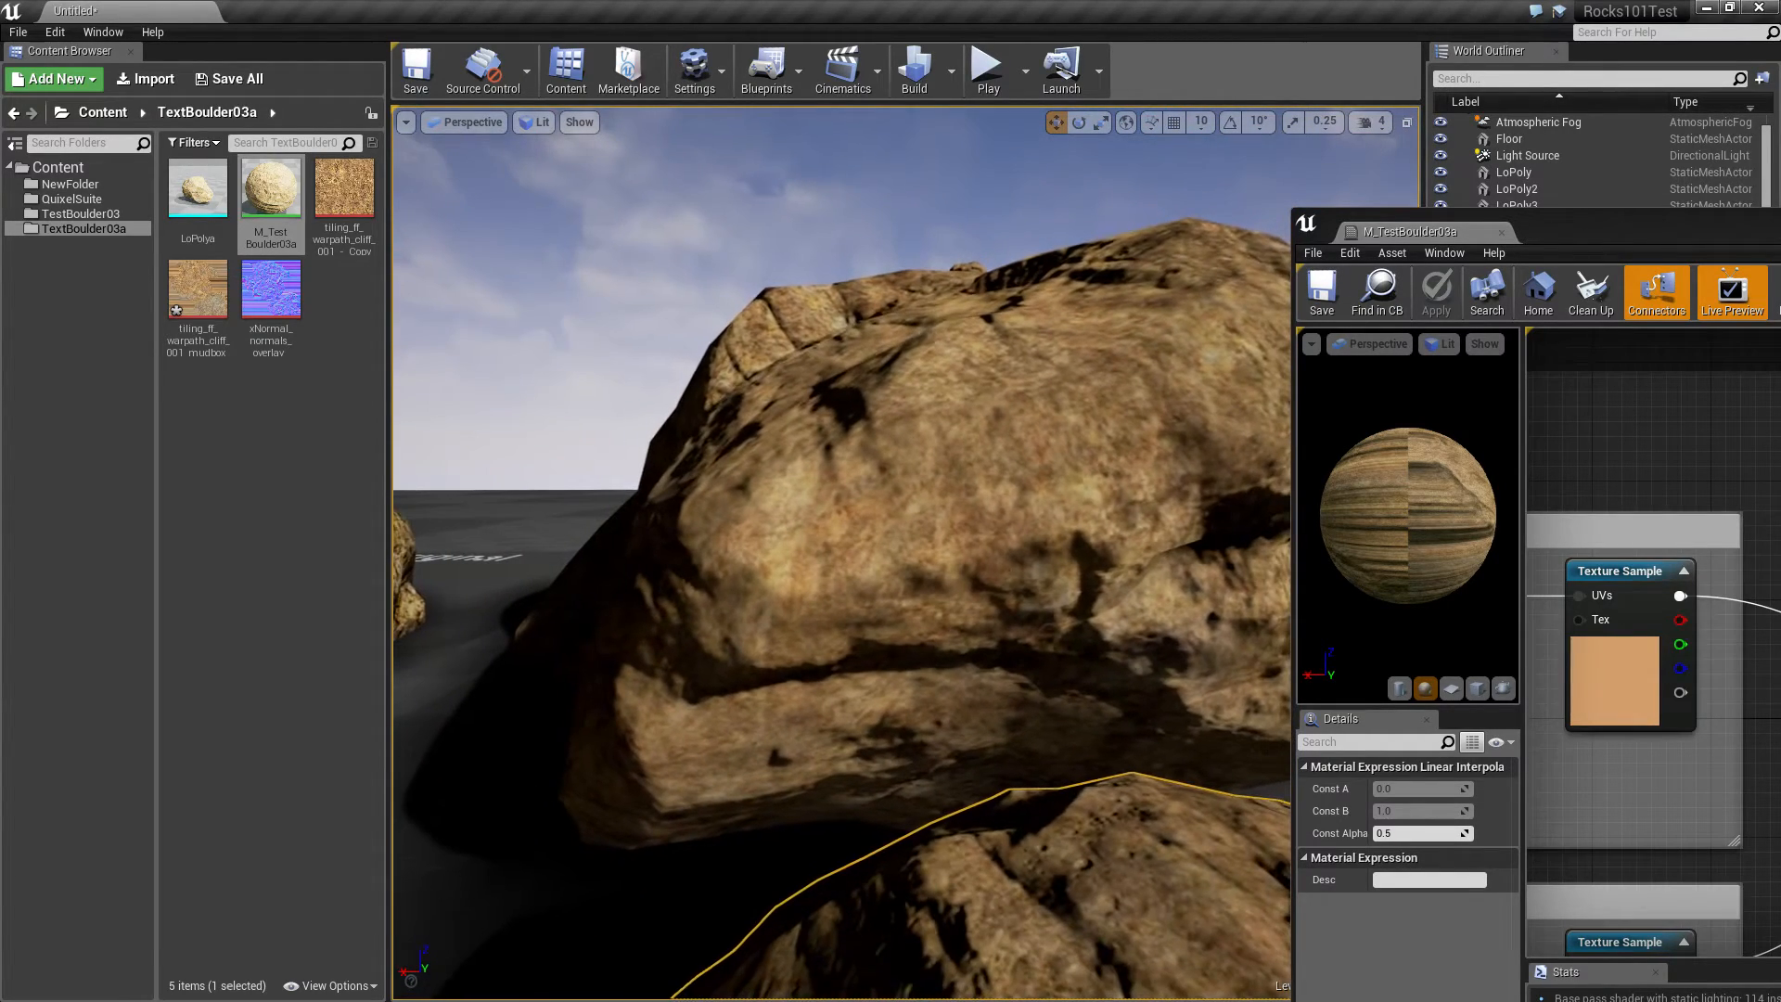
# Step: Bring the material graph back into view and set the new Lerp node's Const Alpha to 0.3
pyautogui.moveTo(1617, 239); pyautogui.dragTo(996, 85)
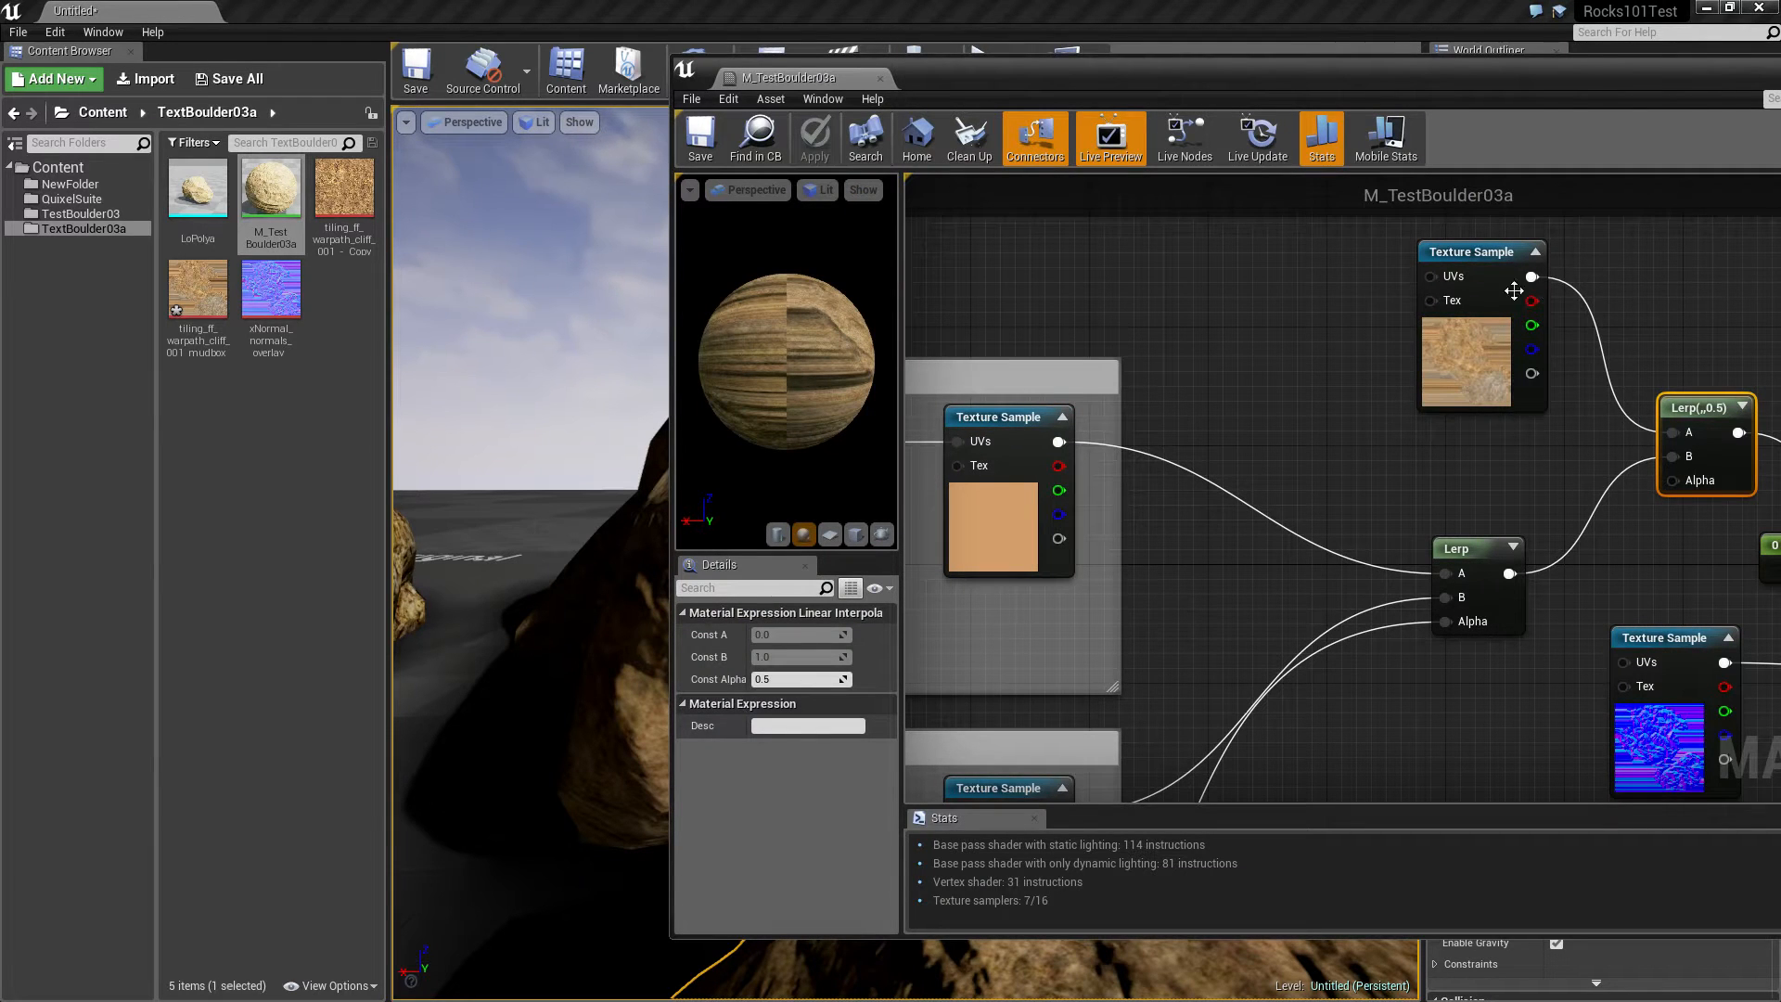
pyautogui.click(793, 680)
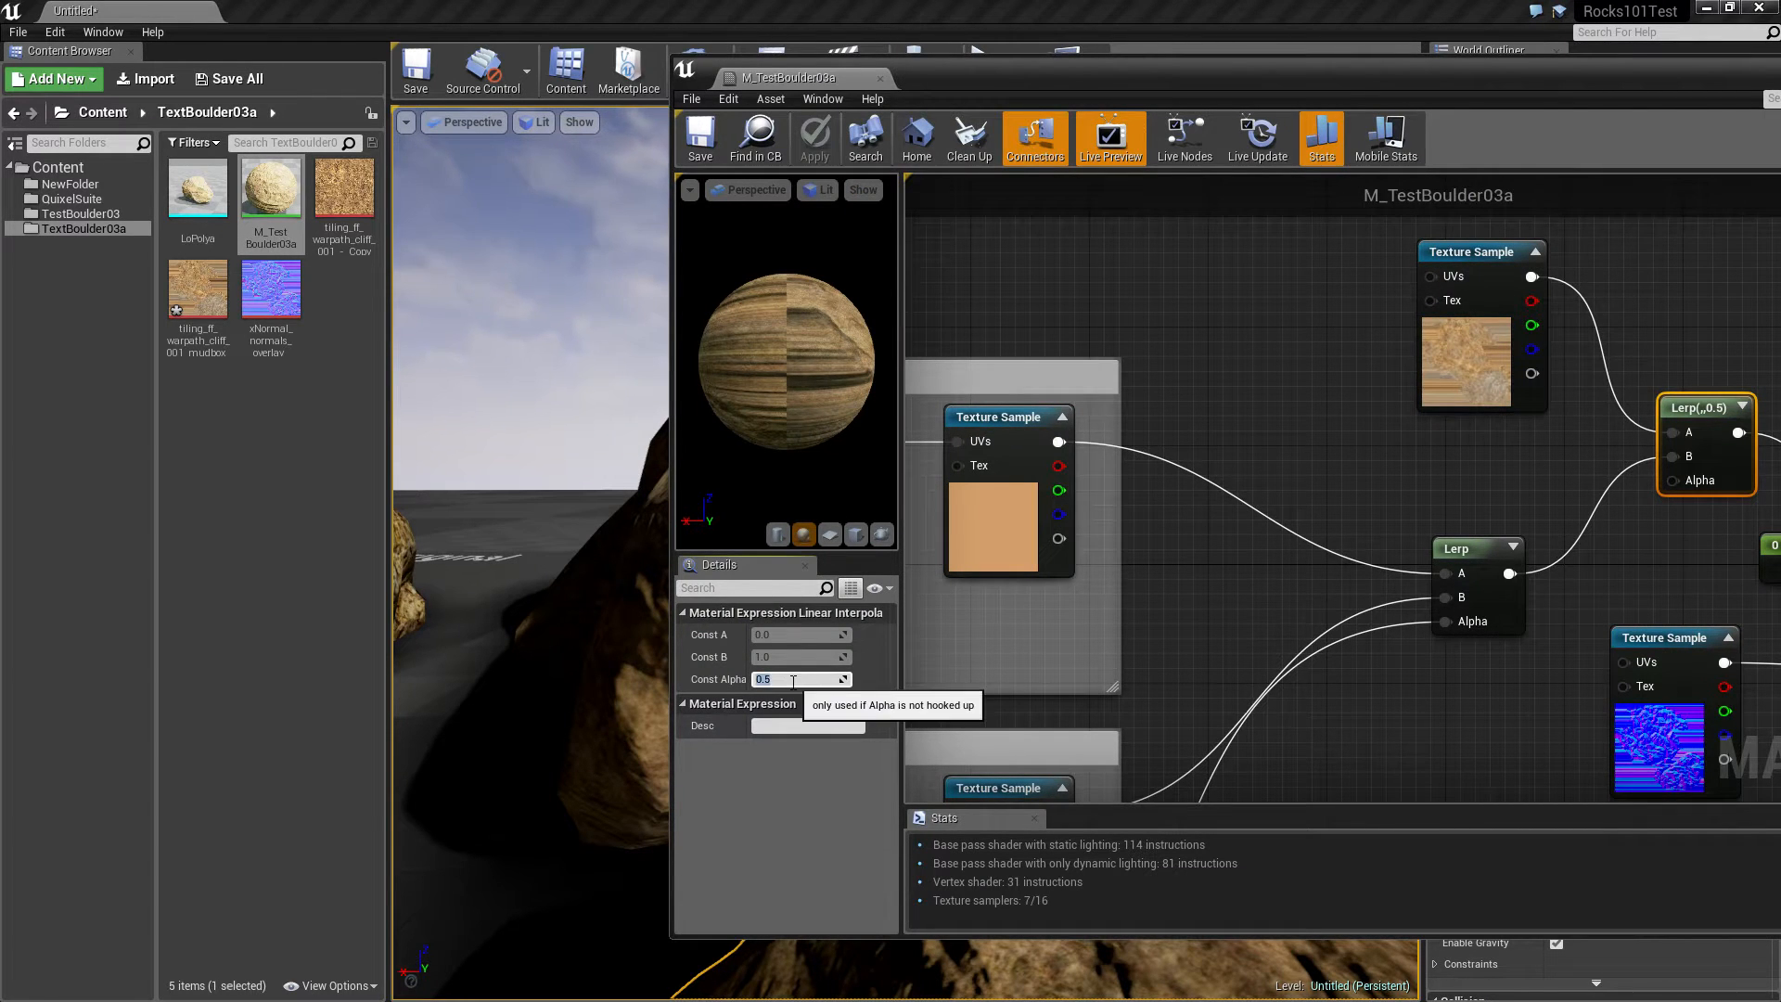
pyautogui.write('0.')
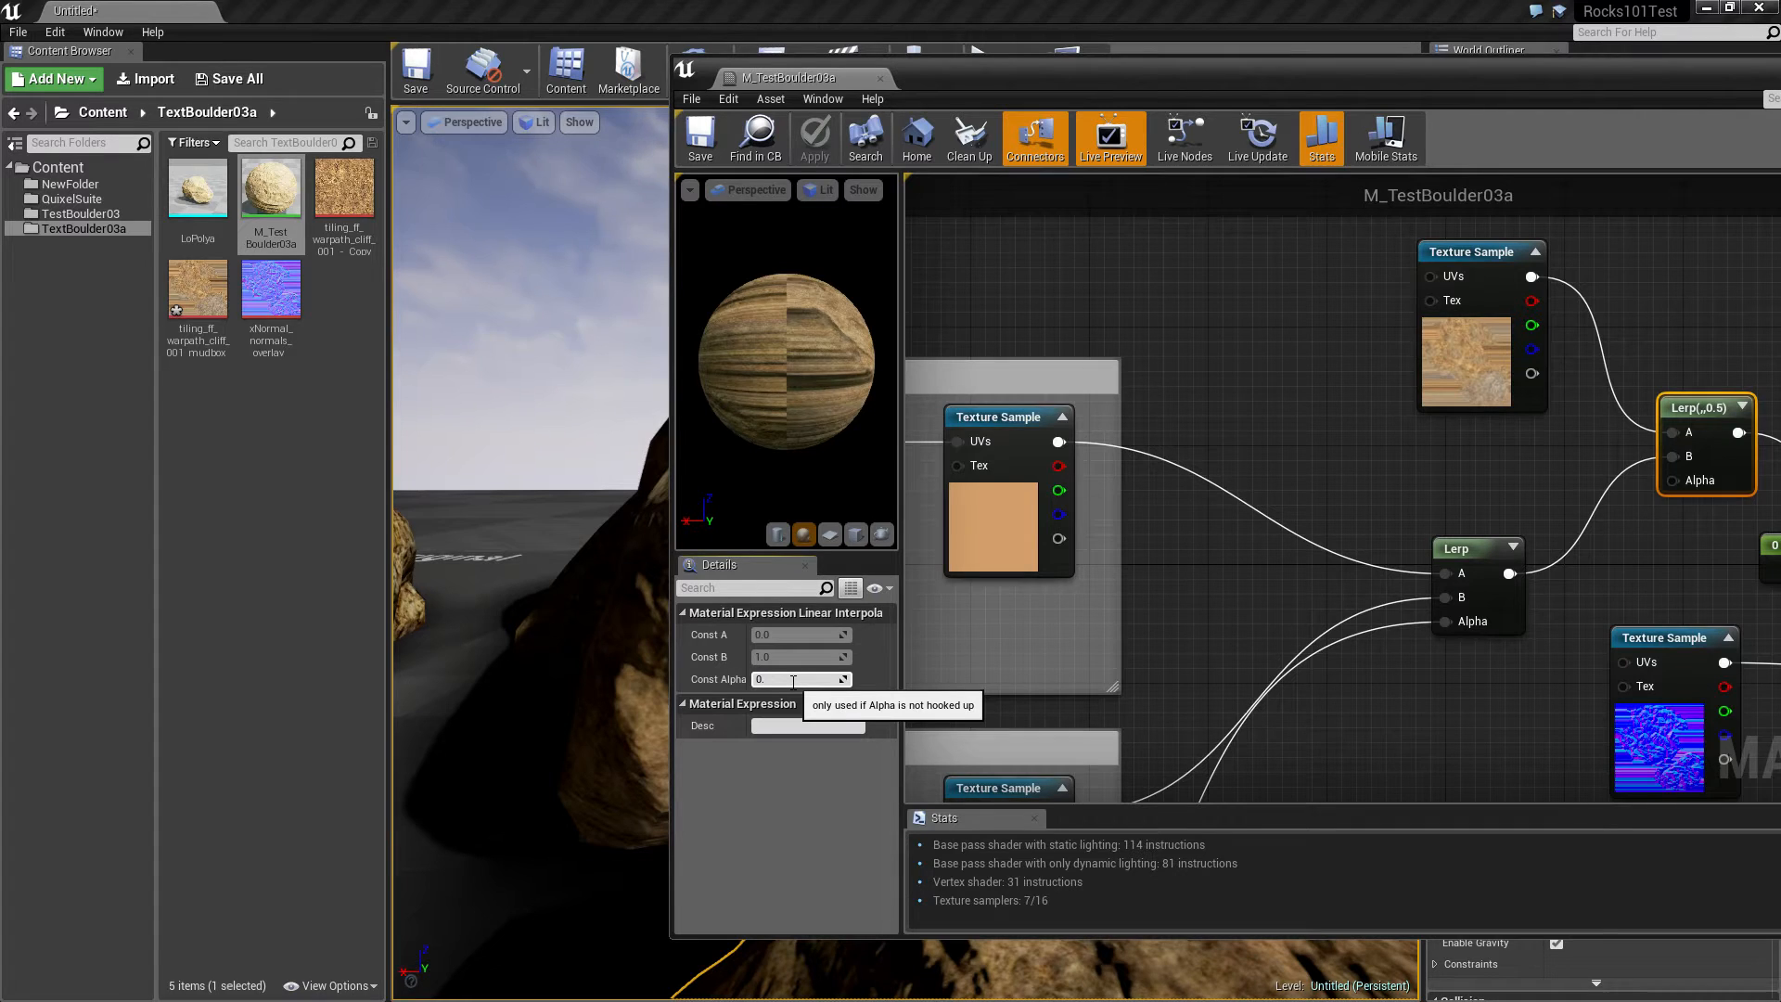
pyautogui.write('3')
pyautogui.press('Return')
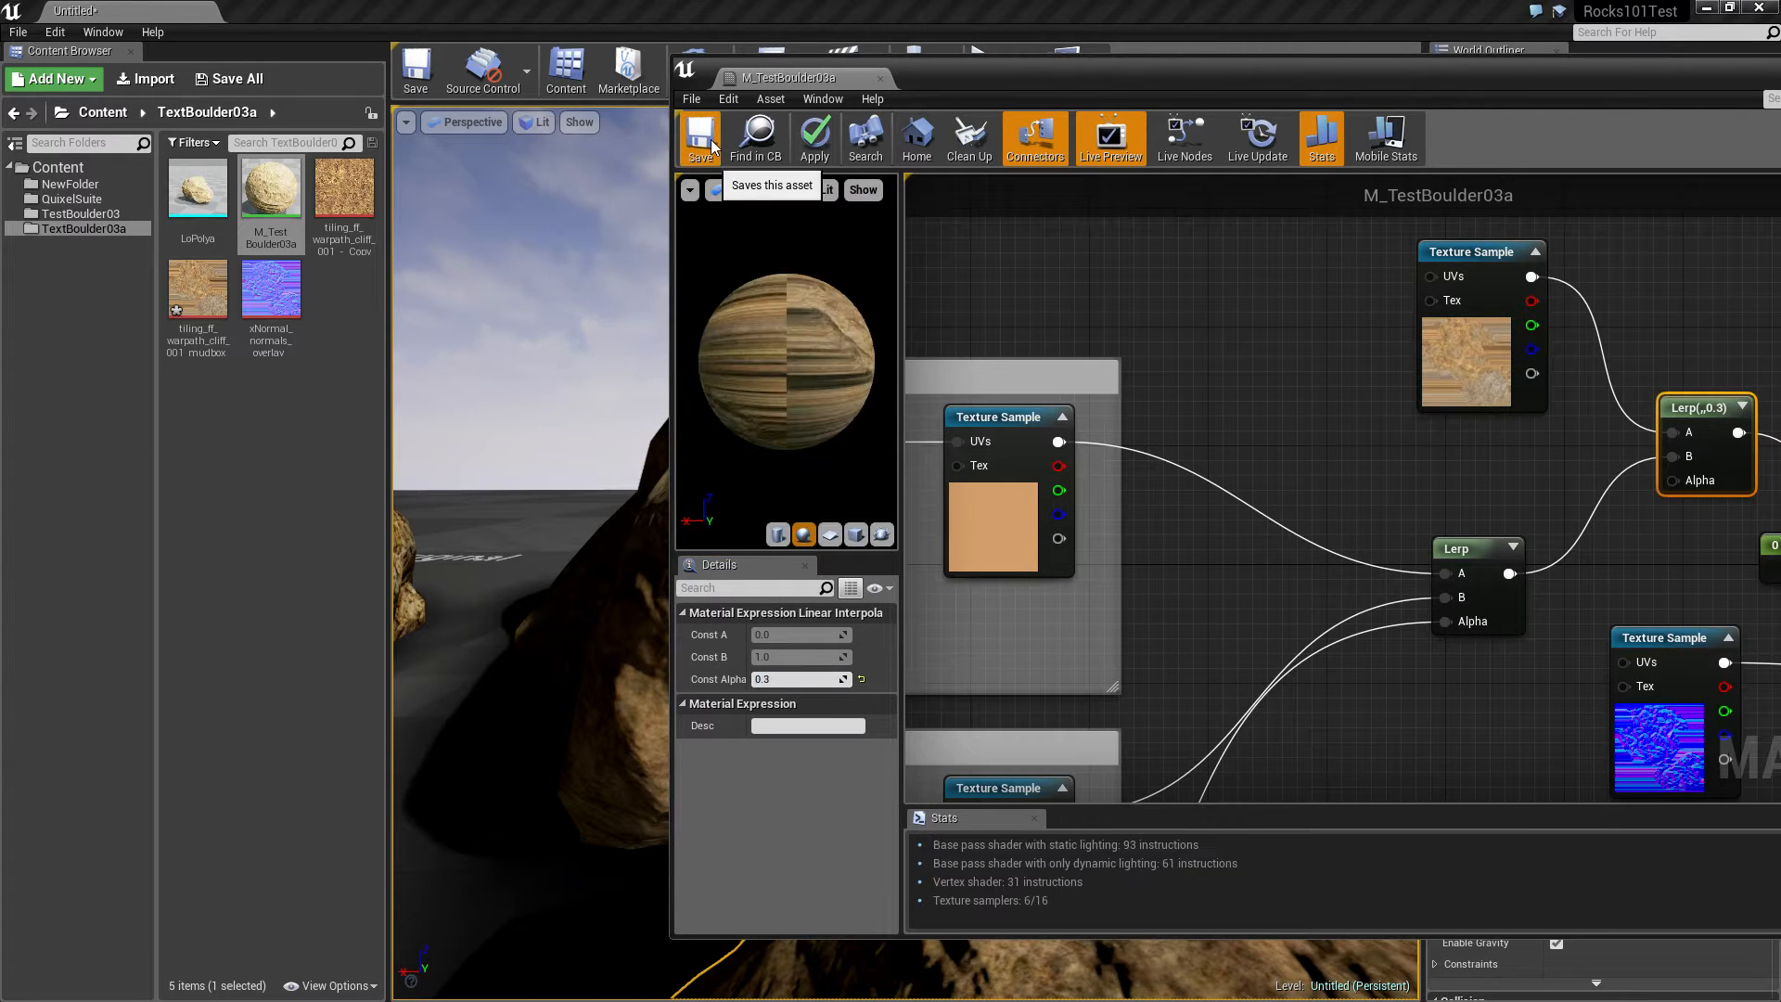
# Step: Save the M_TestBoulder03a material, uncover the level viewport and inspect the large boulder's blended texture up close
pyautogui.click(713, 146)
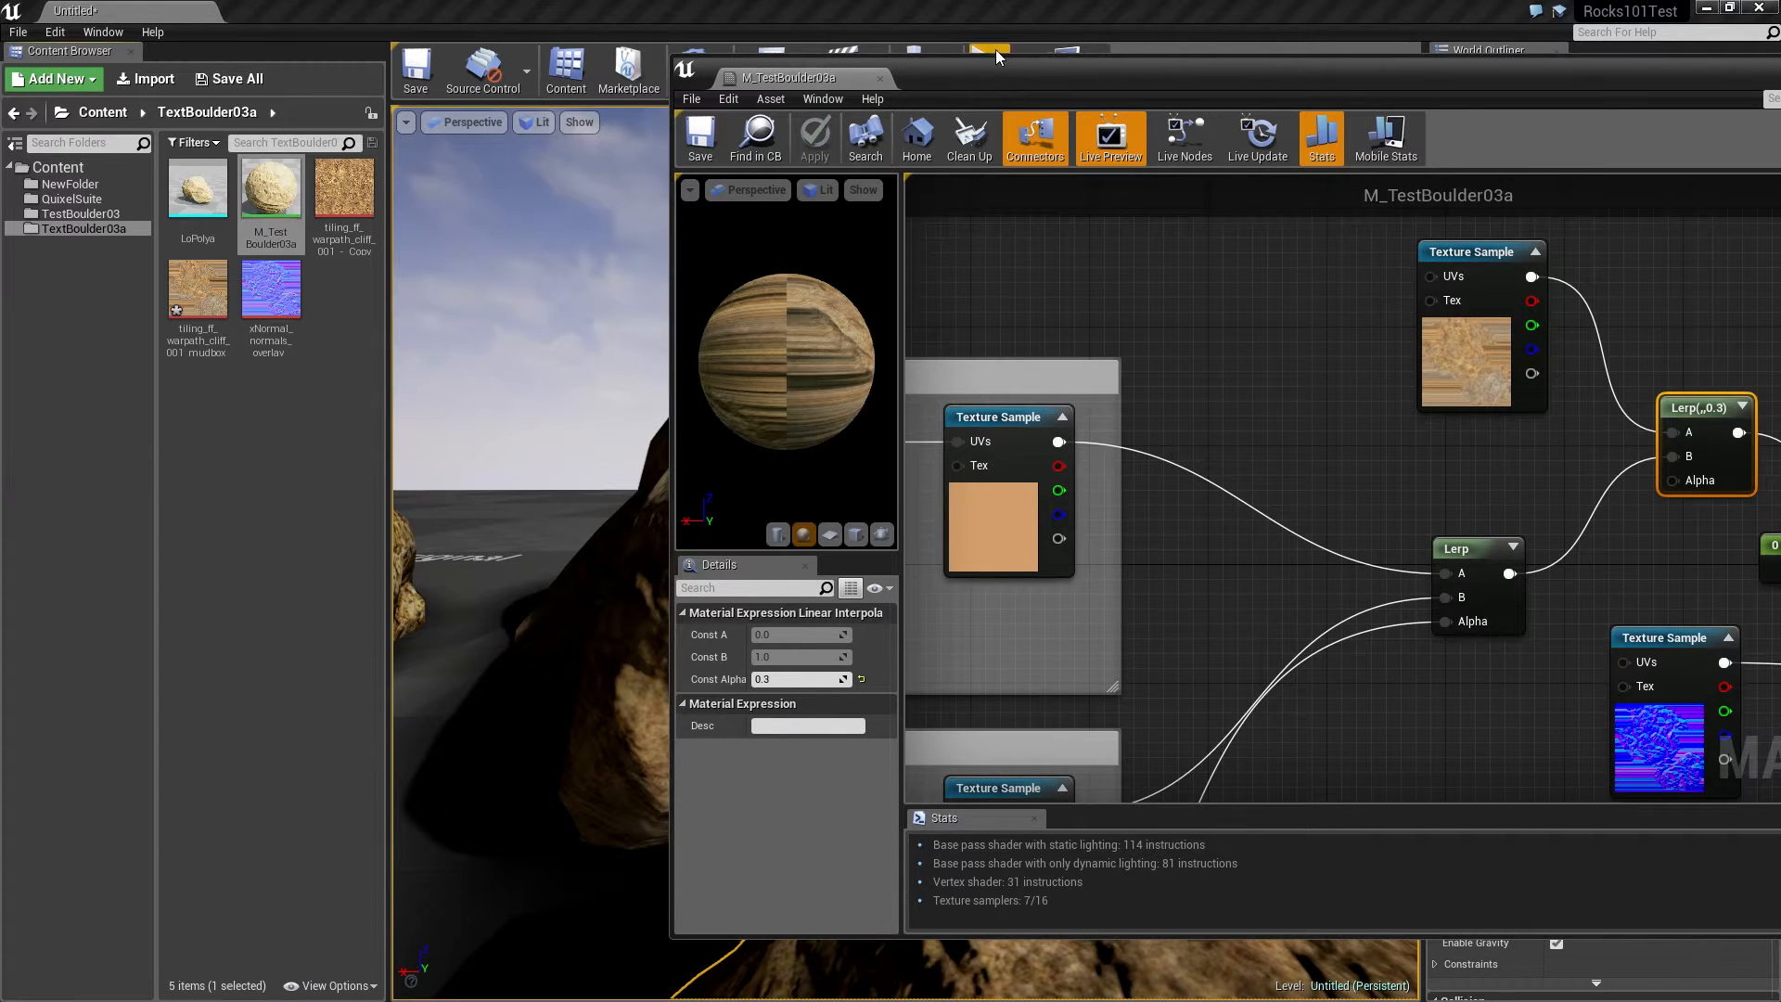
pyautogui.moveTo(994, 51); pyautogui.dragTo(1752, 163)
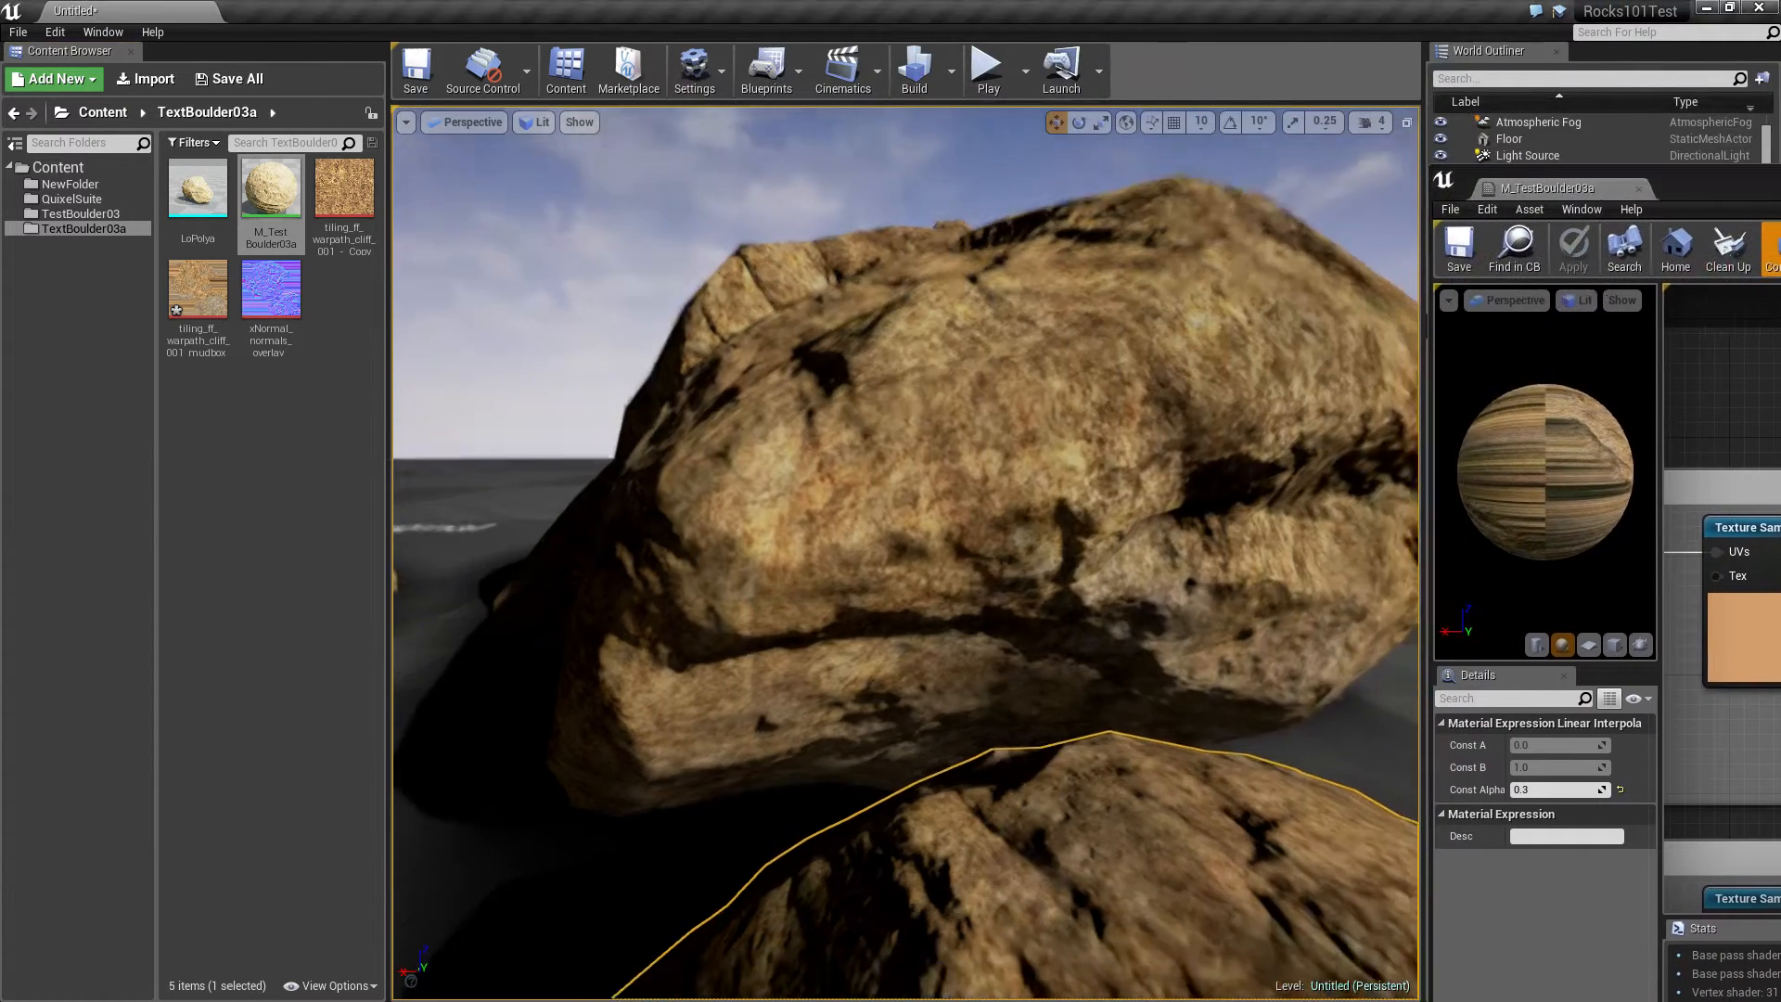
pyautogui.press('w')
pyautogui.moveTo(906, 557)
pyautogui.mouseDown(button='right')
pyautogui.moveTo(898, 519)
pyautogui.moveTo(895, 585)
pyautogui.mouseUp(button='right')
pyautogui.press('w')
pyautogui.press('s')
pyautogui.press('w')
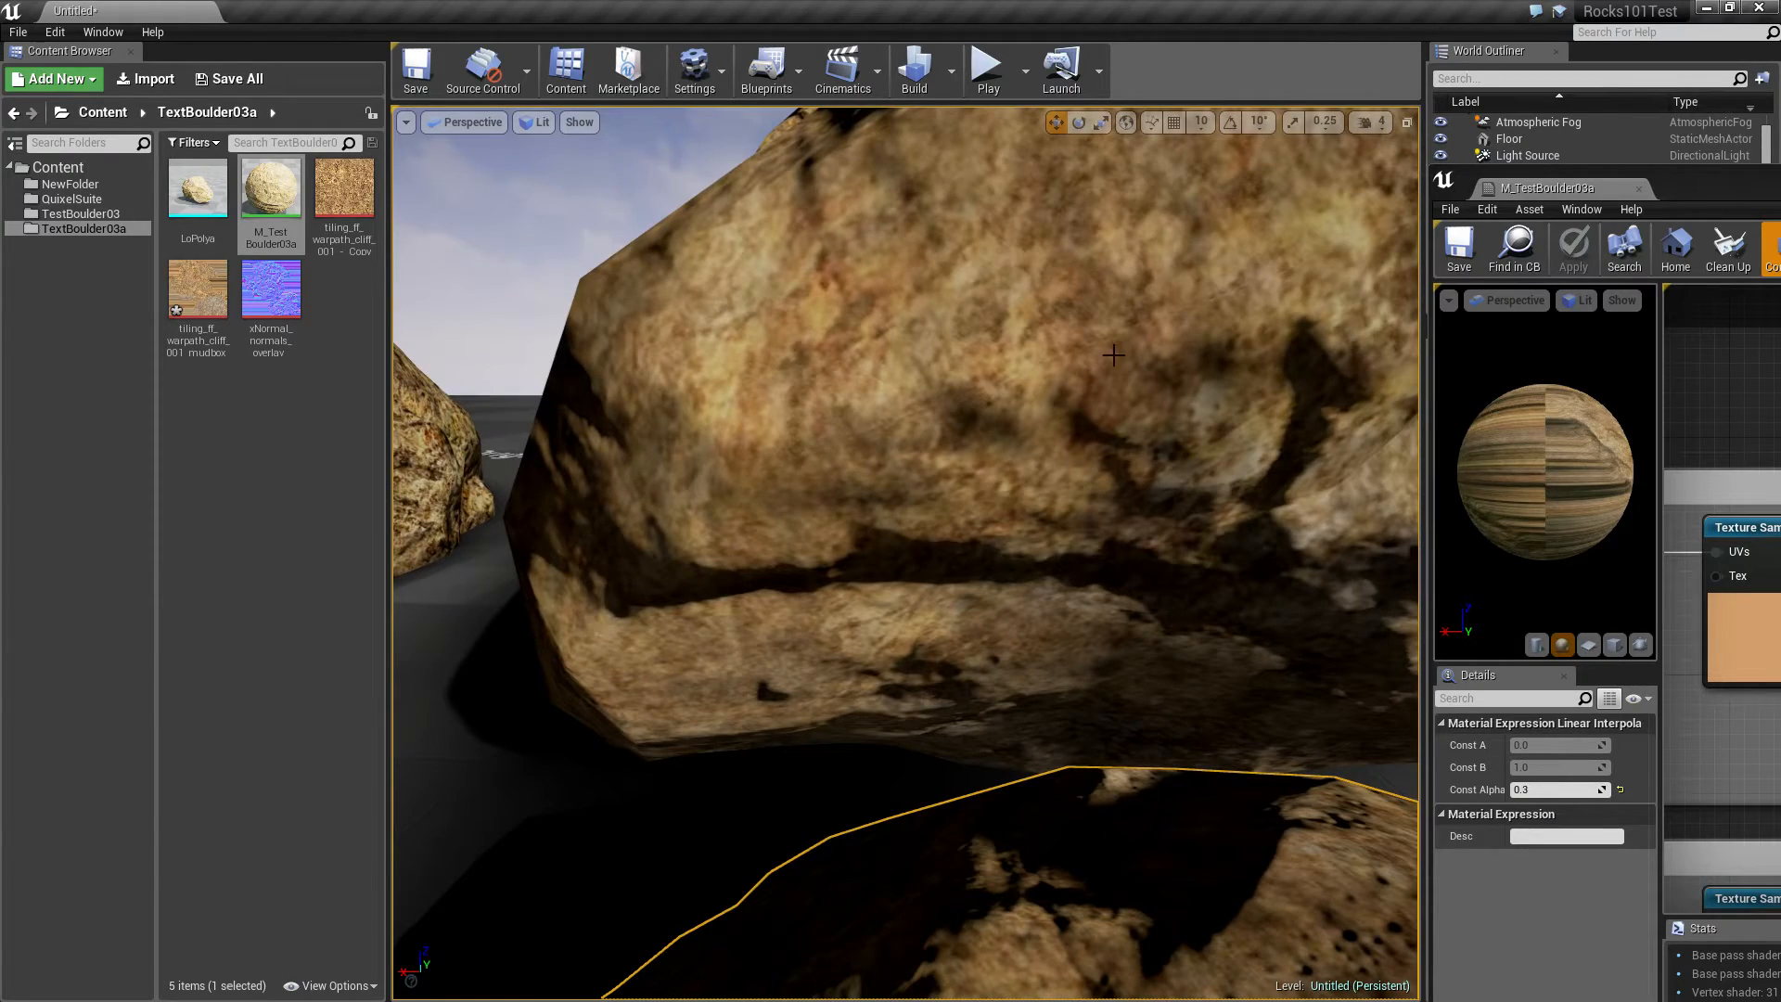
# Step: Examine the boulders from several sides and compare the texture scale of the small rock with the large boulder beneath it
pyautogui.moveTo(1113, 355); pyautogui.dragTo(1202, 343, button='right')
pyautogui.press('w')
pyautogui.press('w')
pyautogui.press('d')
pyautogui.press('s')
pyautogui.press('d')
pyautogui.press('s')
pyautogui.press('q')
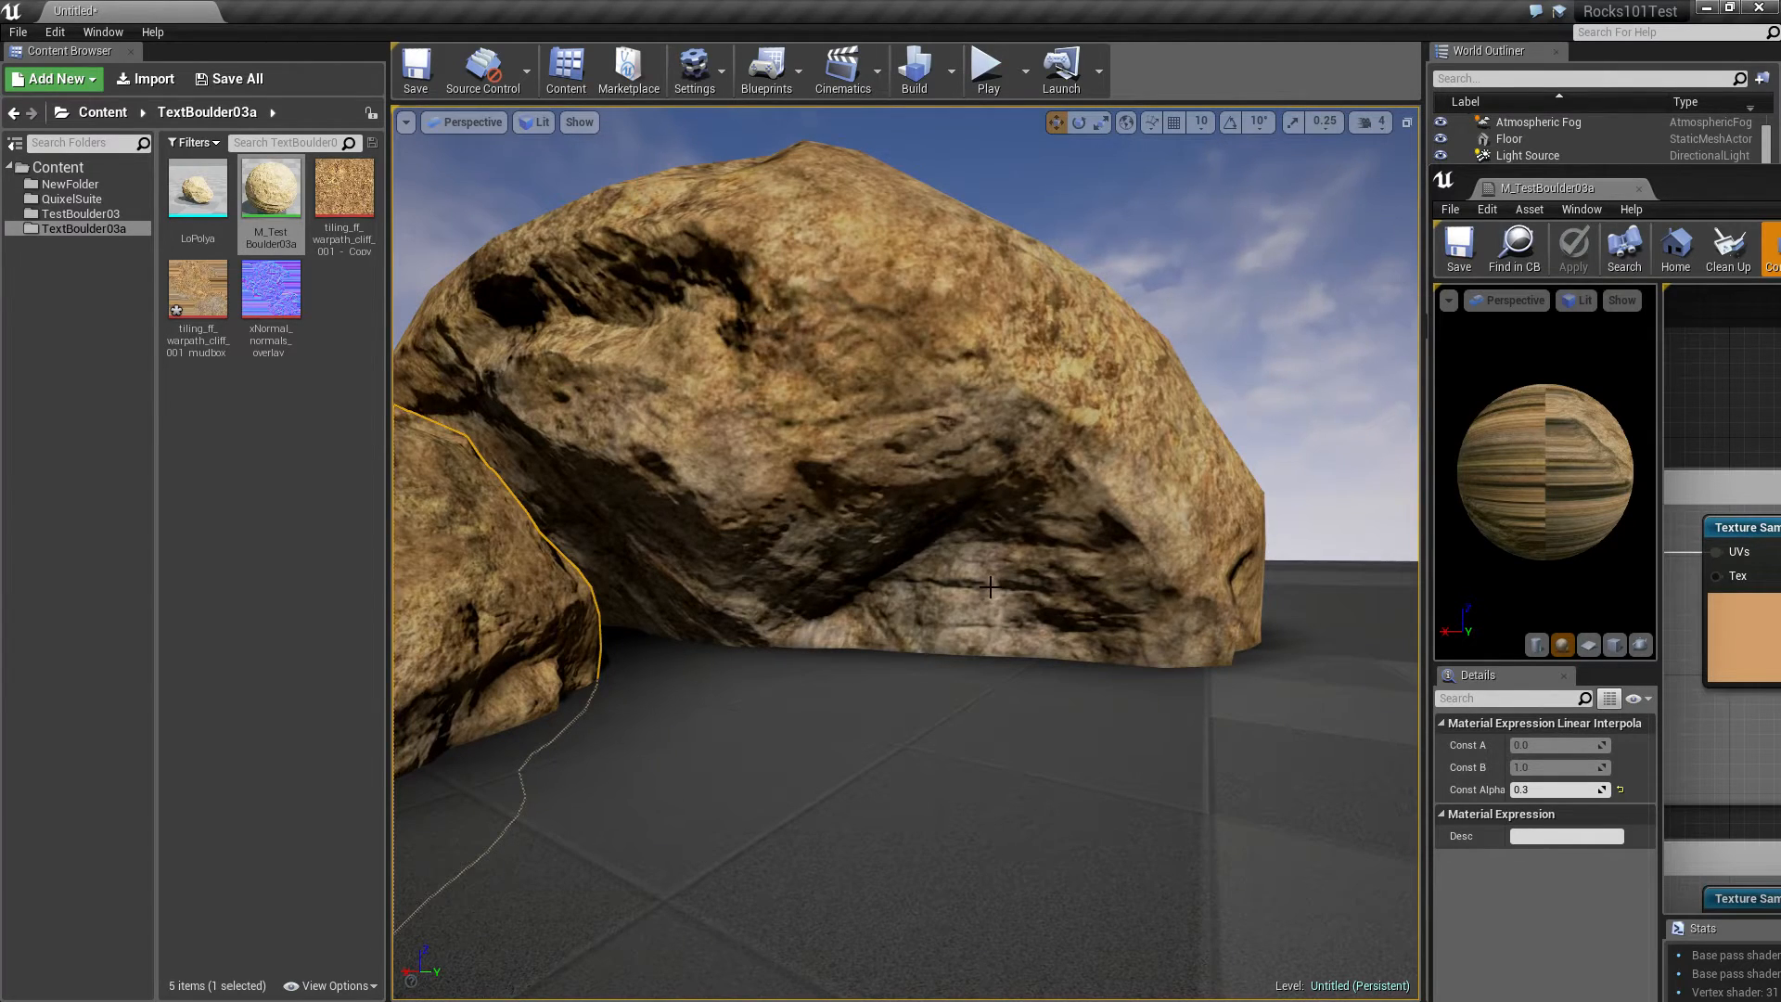
pyautogui.press('w')
pyautogui.moveTo(1202, 343); pyautogui.dragTo(1167, 425, button='right')
pyautogui.press('s')
pyautogui.press('e')
pyautogui.press('d')
pyautogui.press('s')
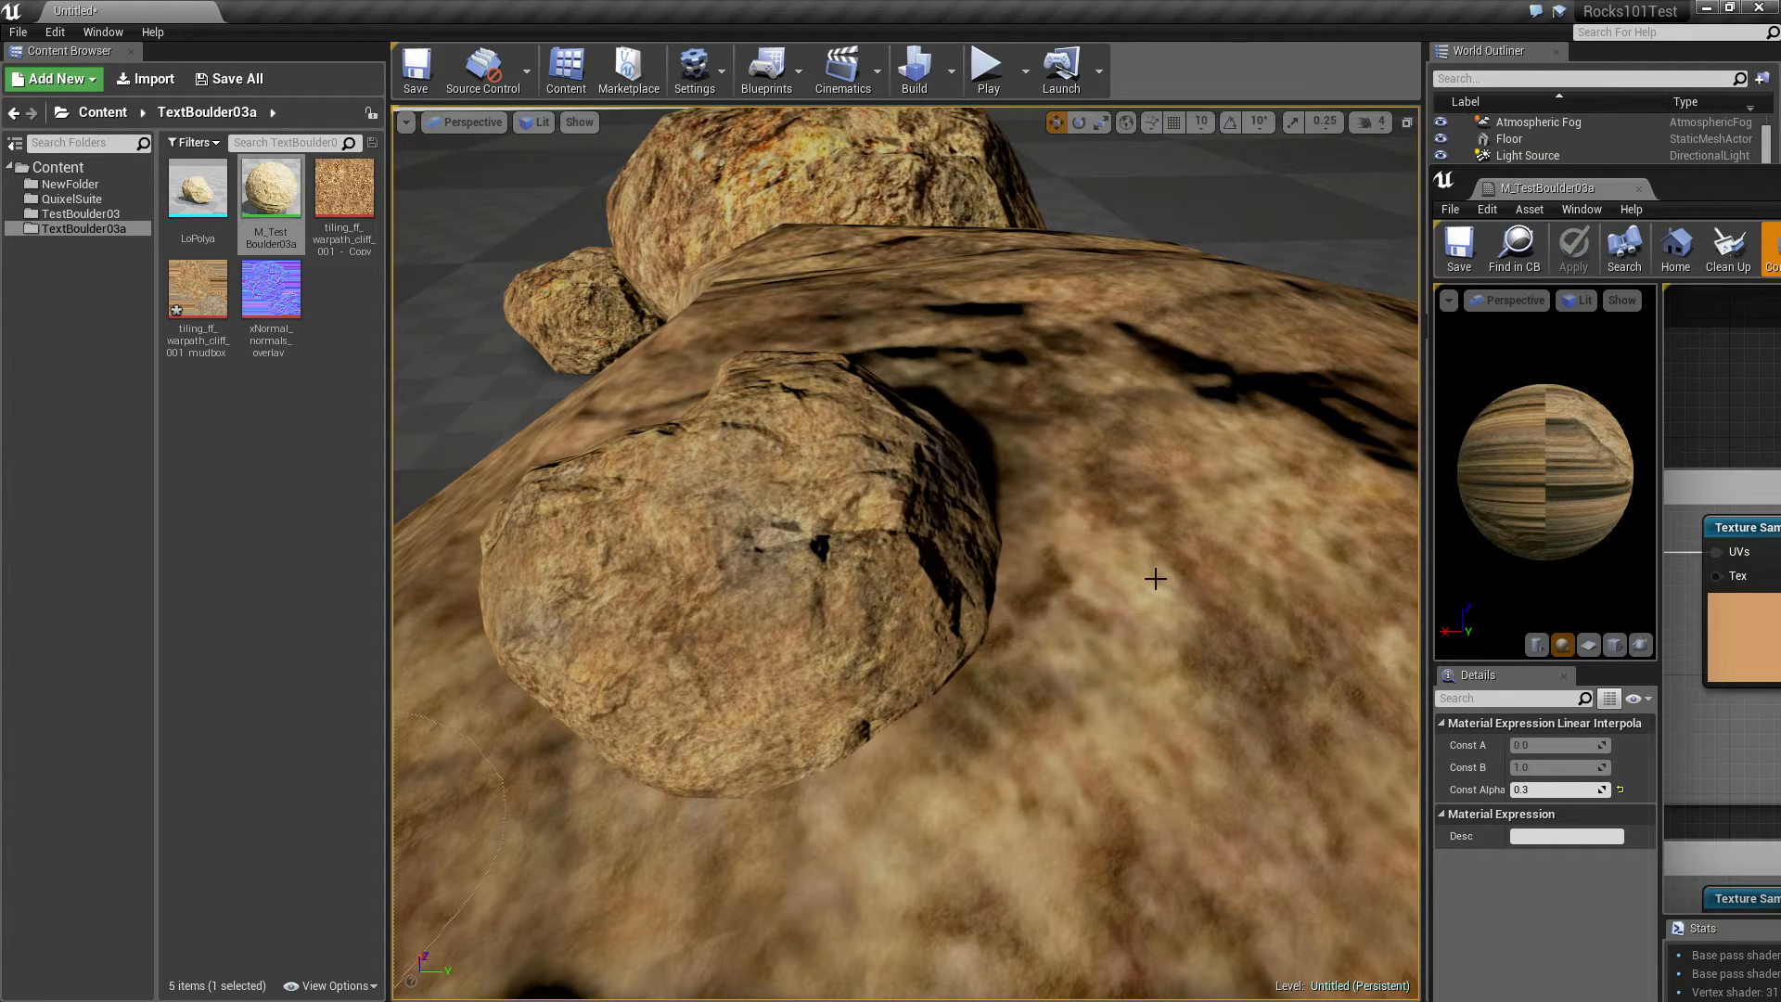
pyautogui.moveTo(1154, 578); pyautogui.dragTo(1150, 617)
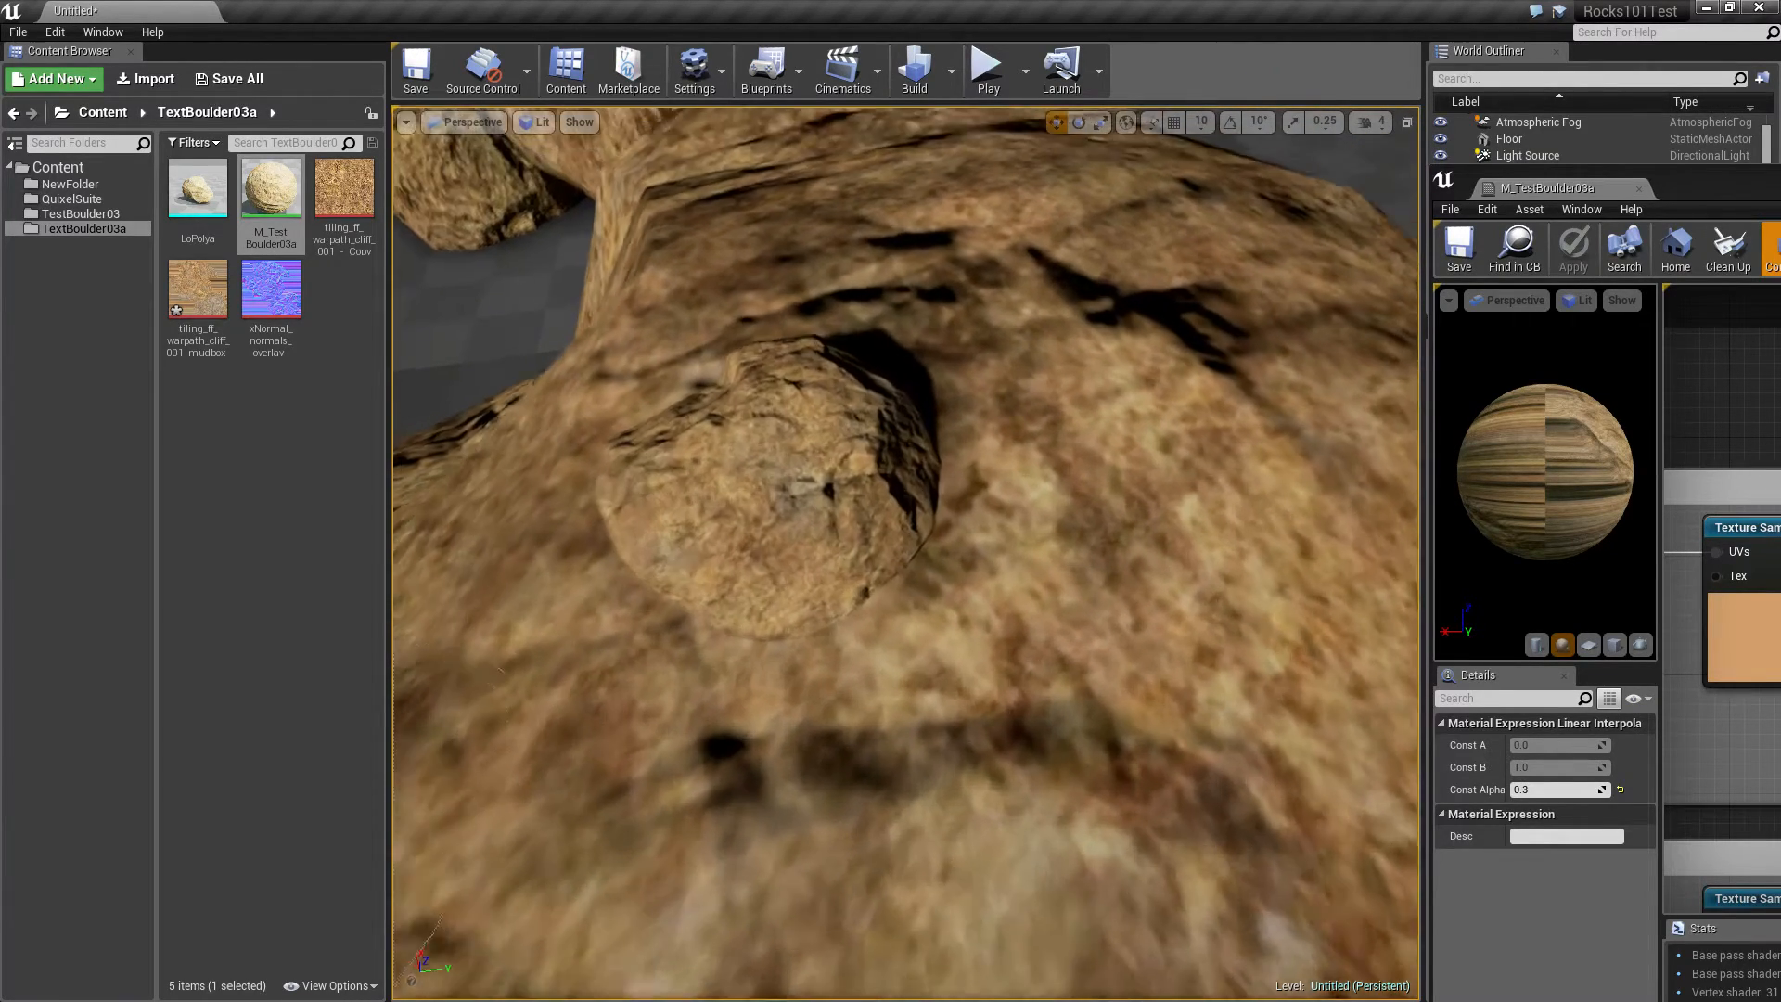
pyautogui.moveTo(1165, 481)
pyautogui.mouseDown()
pyautogui.moveTo(1163, 441)
pyautogui.moveTo(1165, 482)
pyautogui.mouseUp()
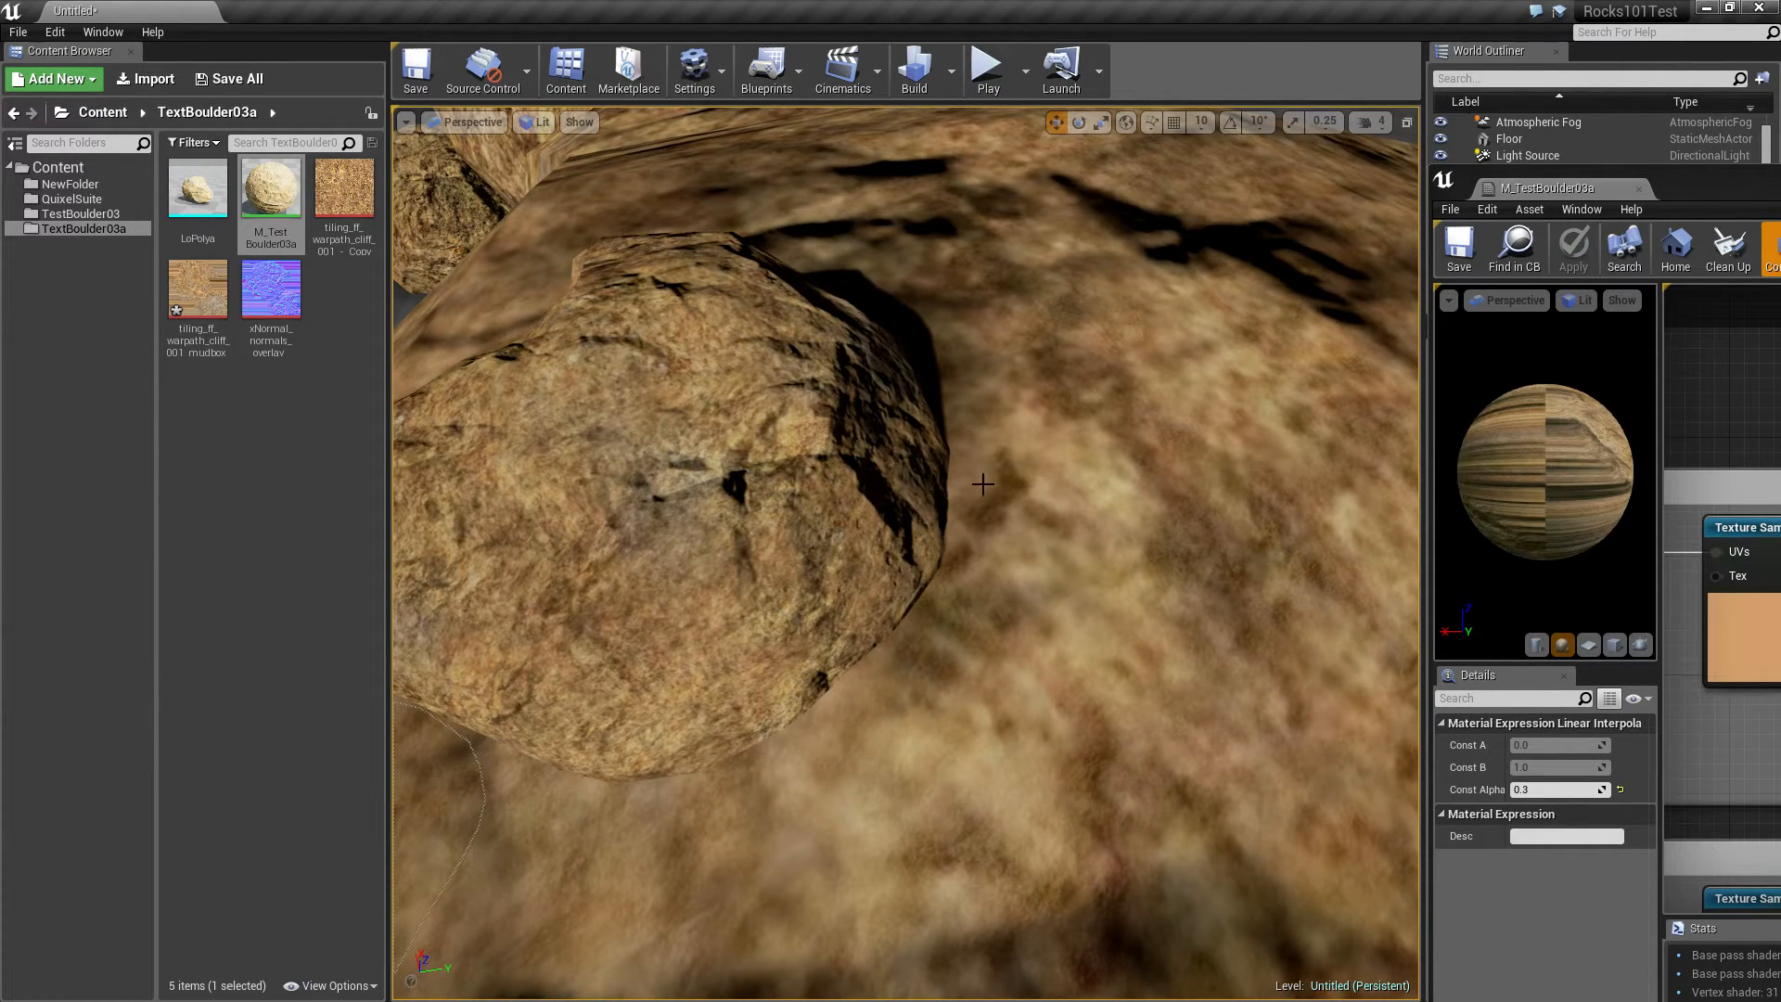
pyautogui.moveTo(982, 483); pyautogui.dragTo(988, 538)
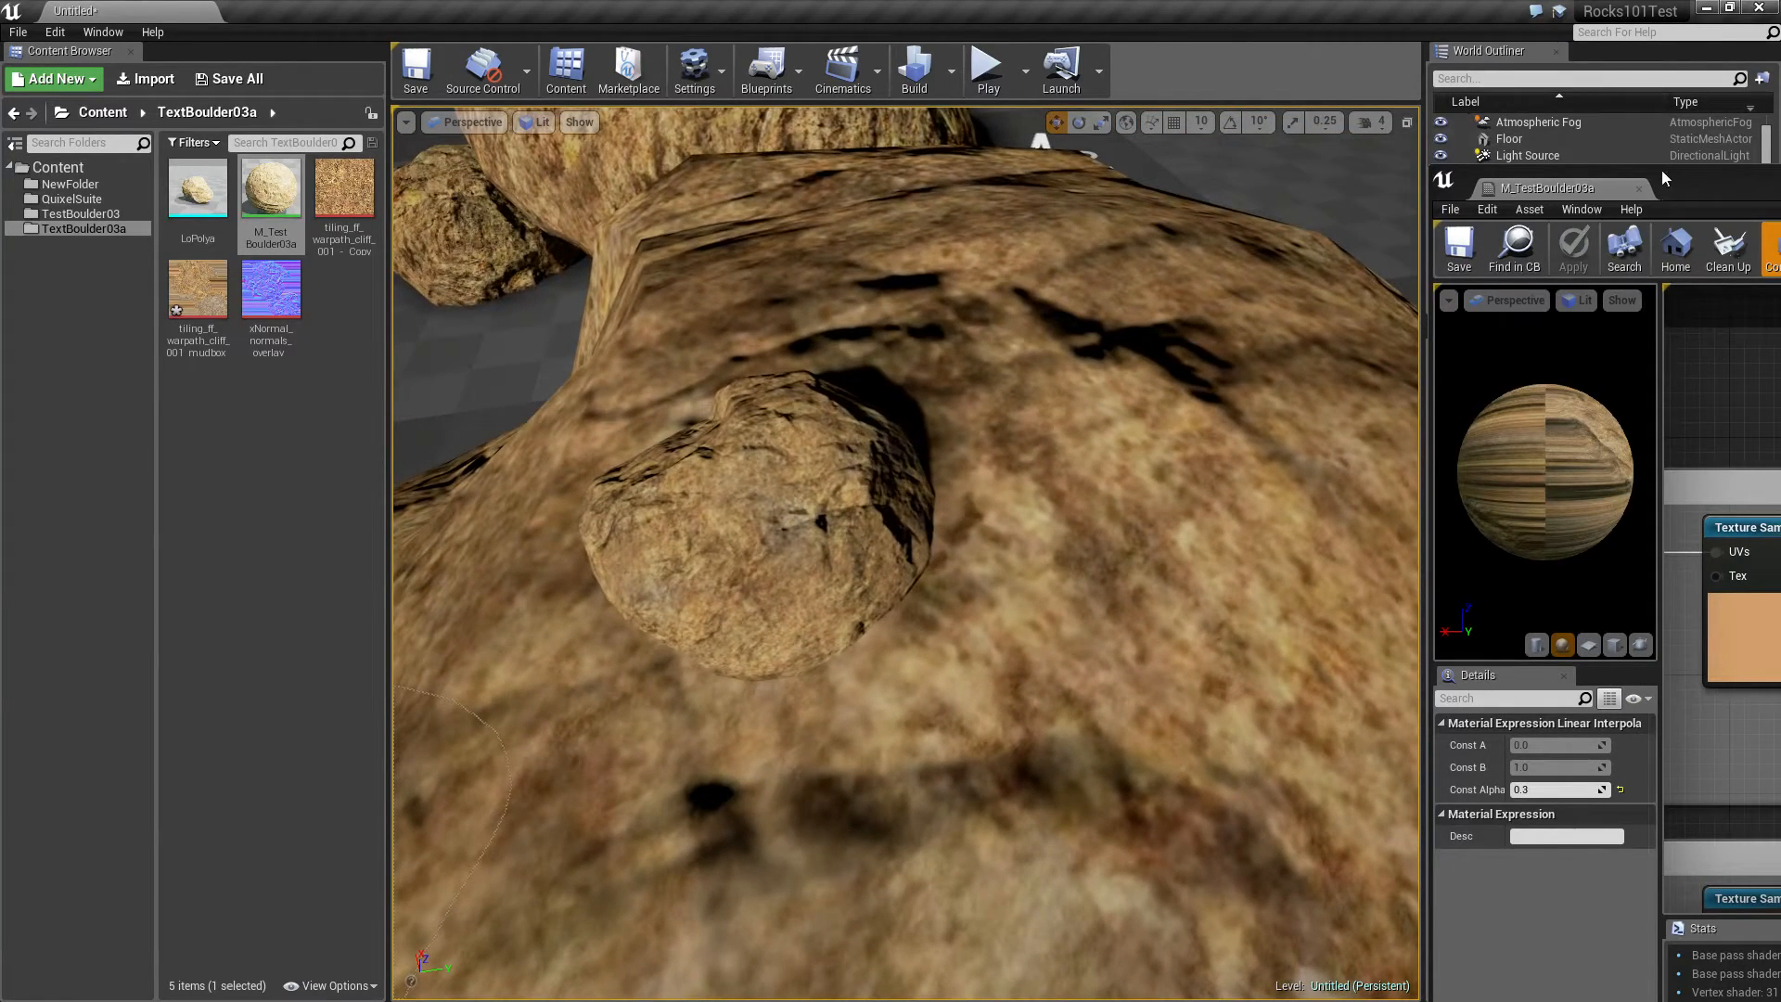
# Step: Bring the material graph back into view and set the Const Alpha of the Lerp feeding Base Color to 0.5
pyautogui.moveTo(1661, 169); pyautogui.dragTo(1021, 154)
pyautogui.moveTo(1707, 454); pyautogui.dragTo(1530, 438, button='right')
pyautogui.click(881, 765)
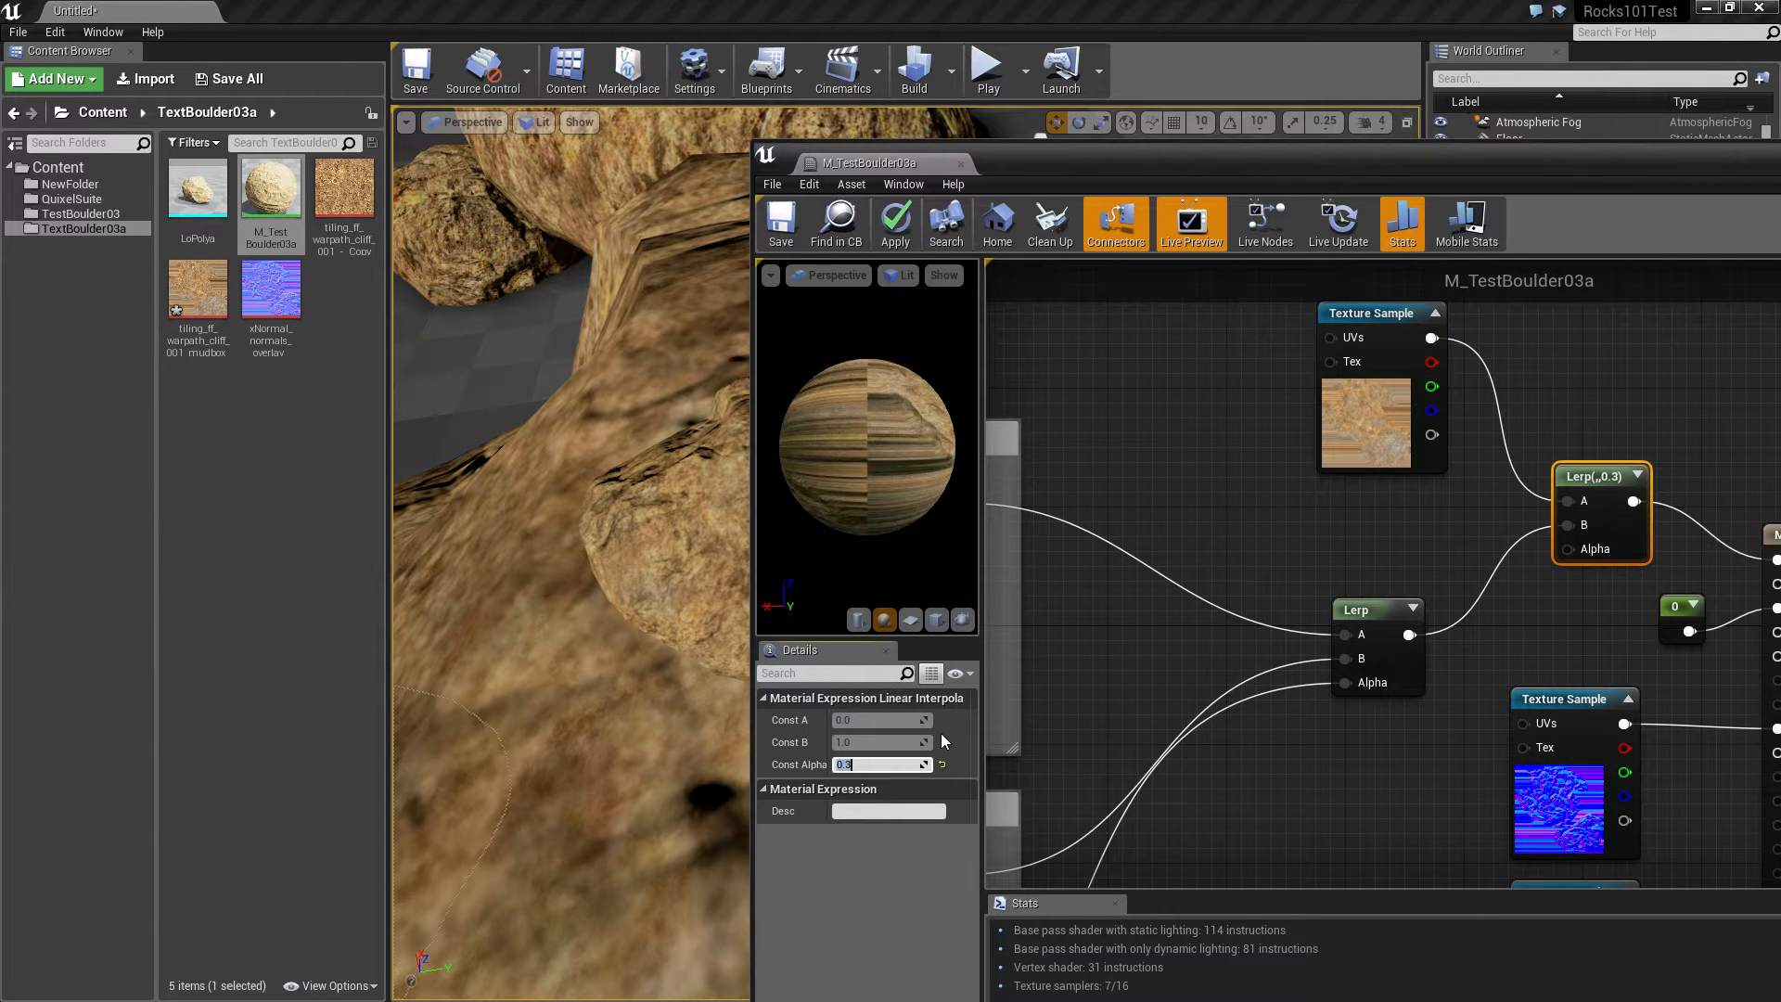
pyautogui.write('0.5')
pyautogui.press('Return')
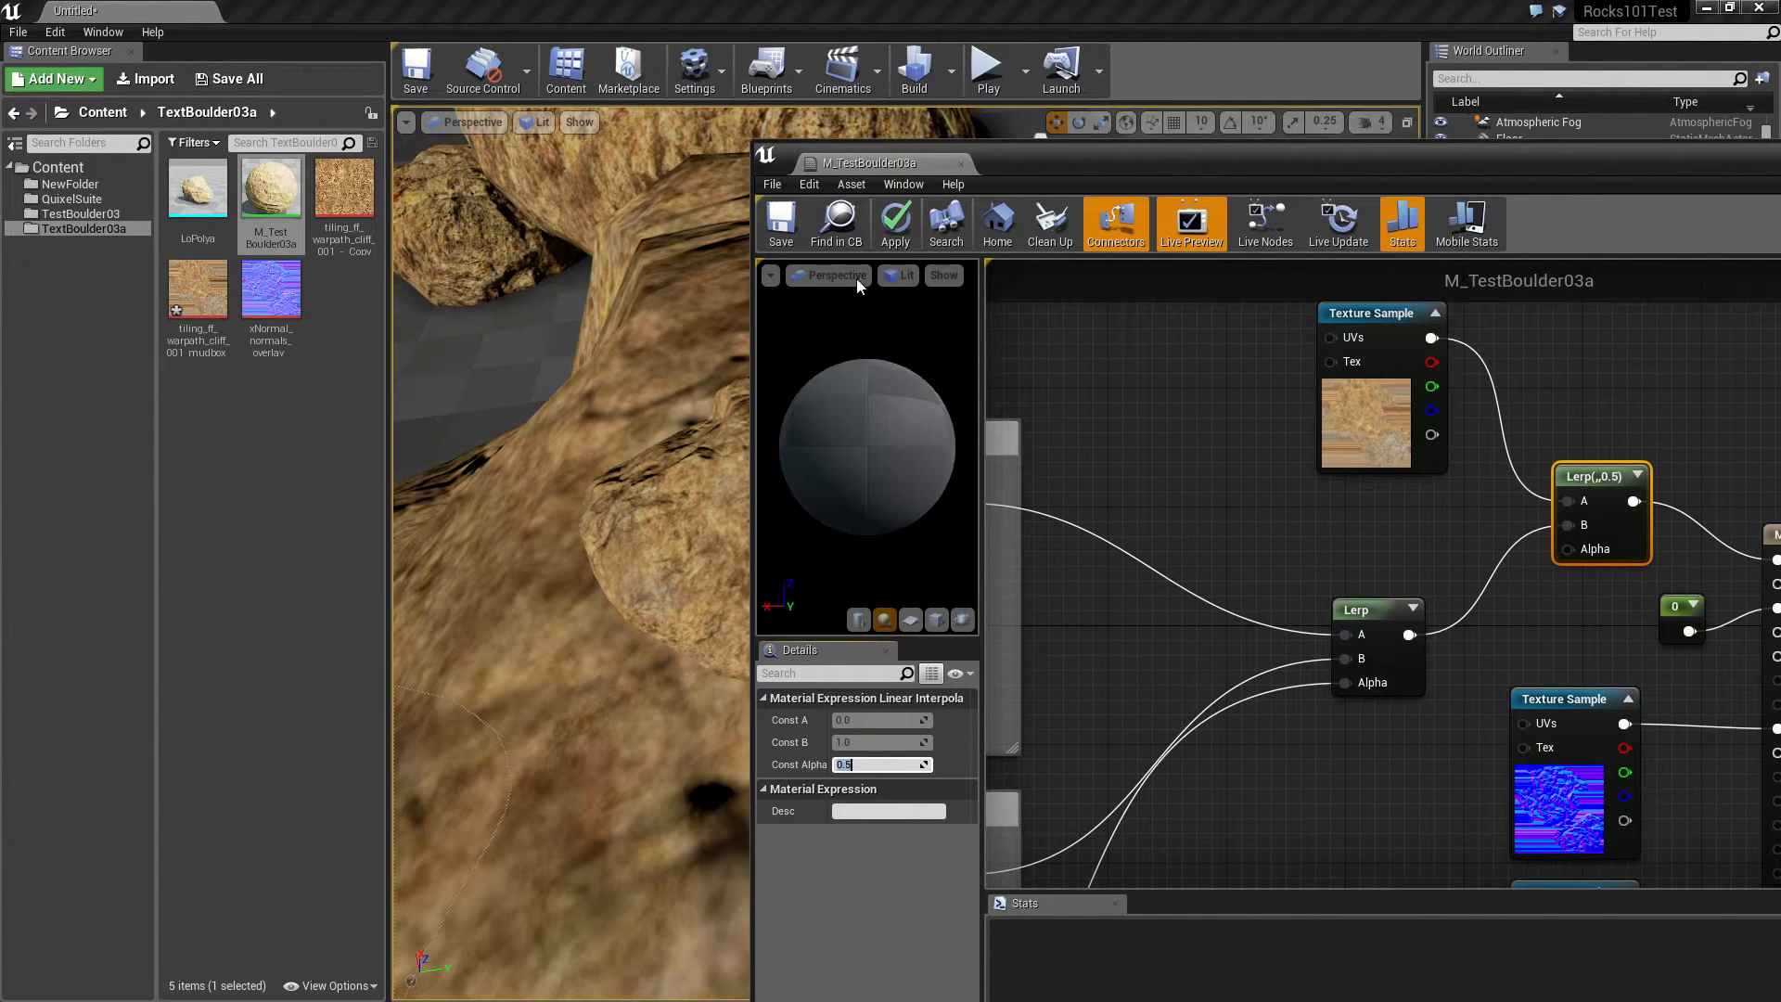
# Step: Uncover the level viewport, save the material with the new blend value and inspect the boulders again
pyautogui.moveTo(1036, 166); pyautogui.dragTo(1620, 192)
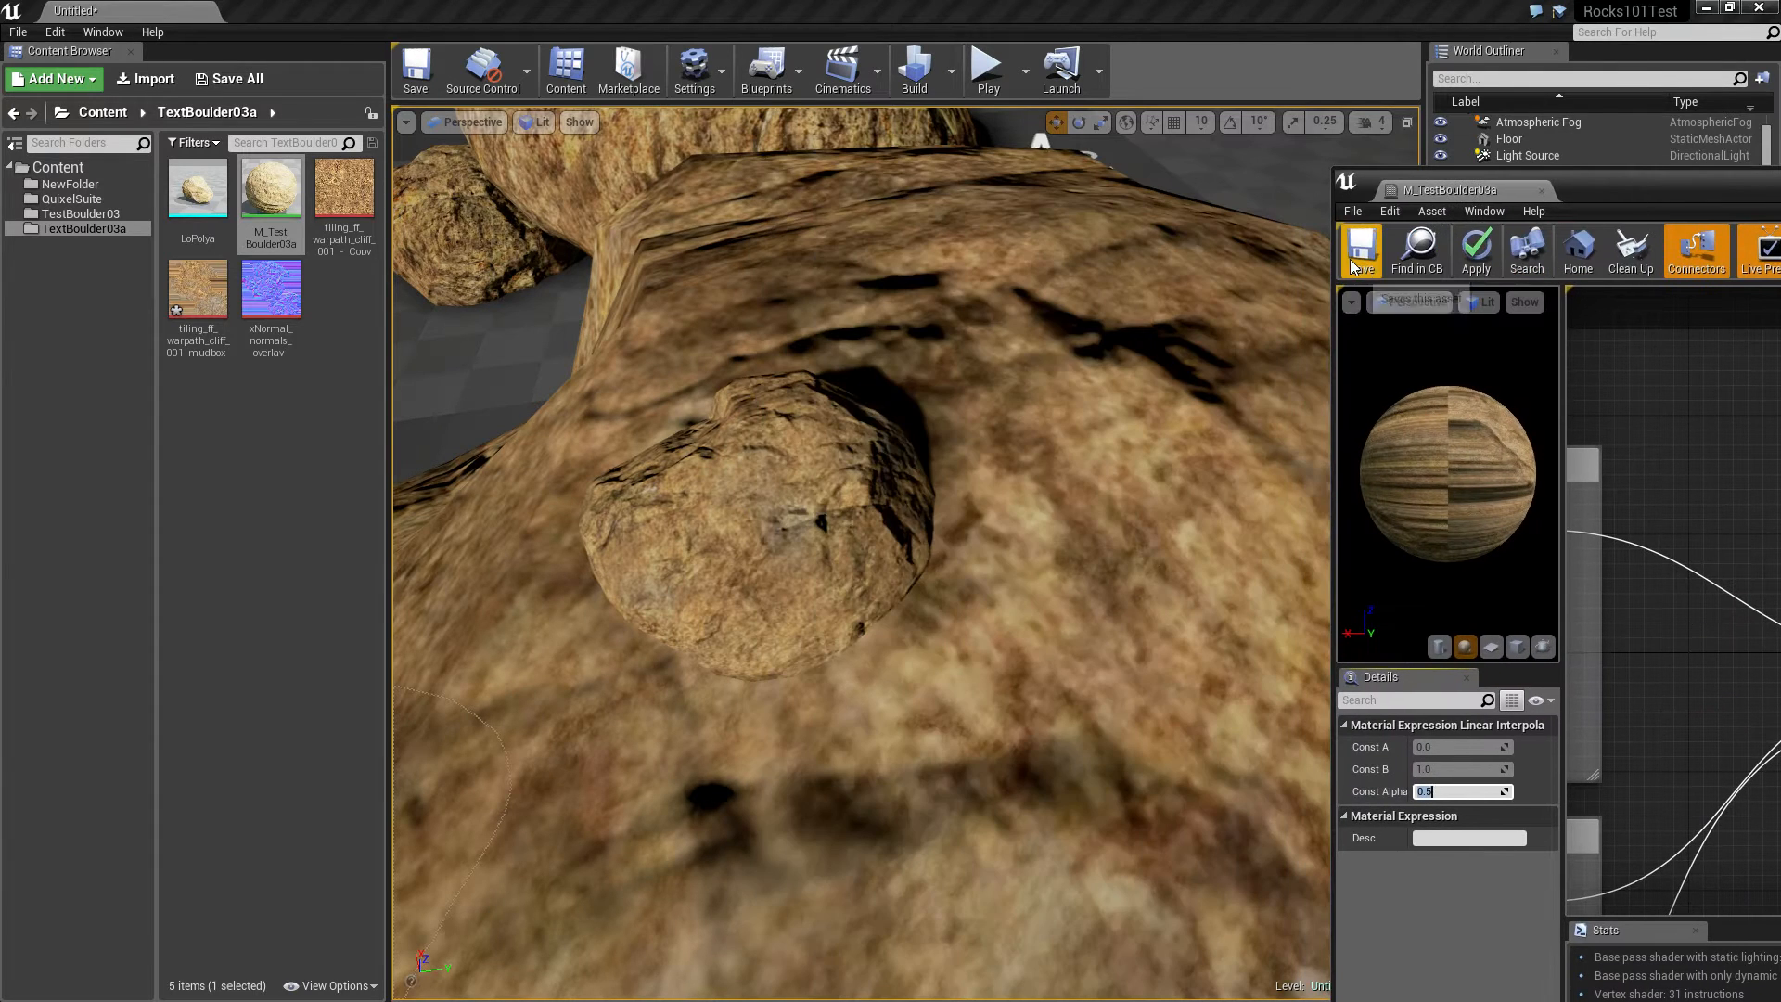
pyautogui.click(1356, 265)
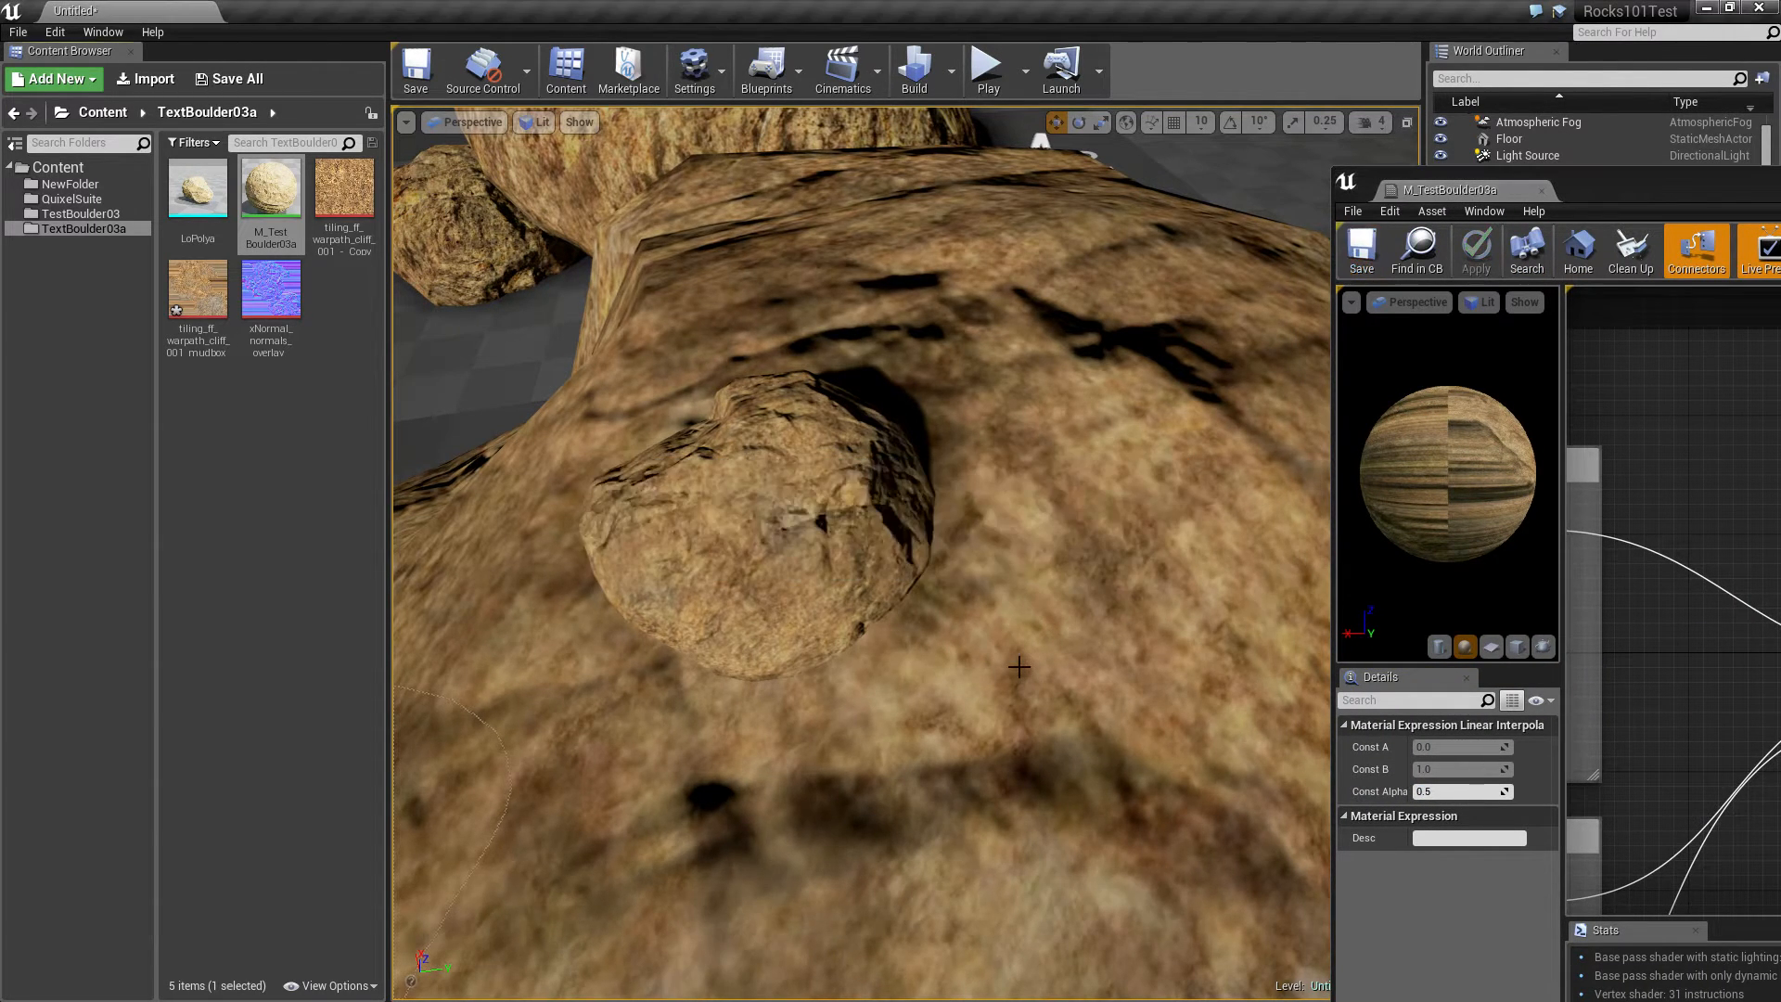
pyautogui.moveTo(1024, 650); pyautogui.dragTo(1024, 649)
pyautogui.moveTo(1024, 649); pyautogui.dragTo(1024, 649, button='right')
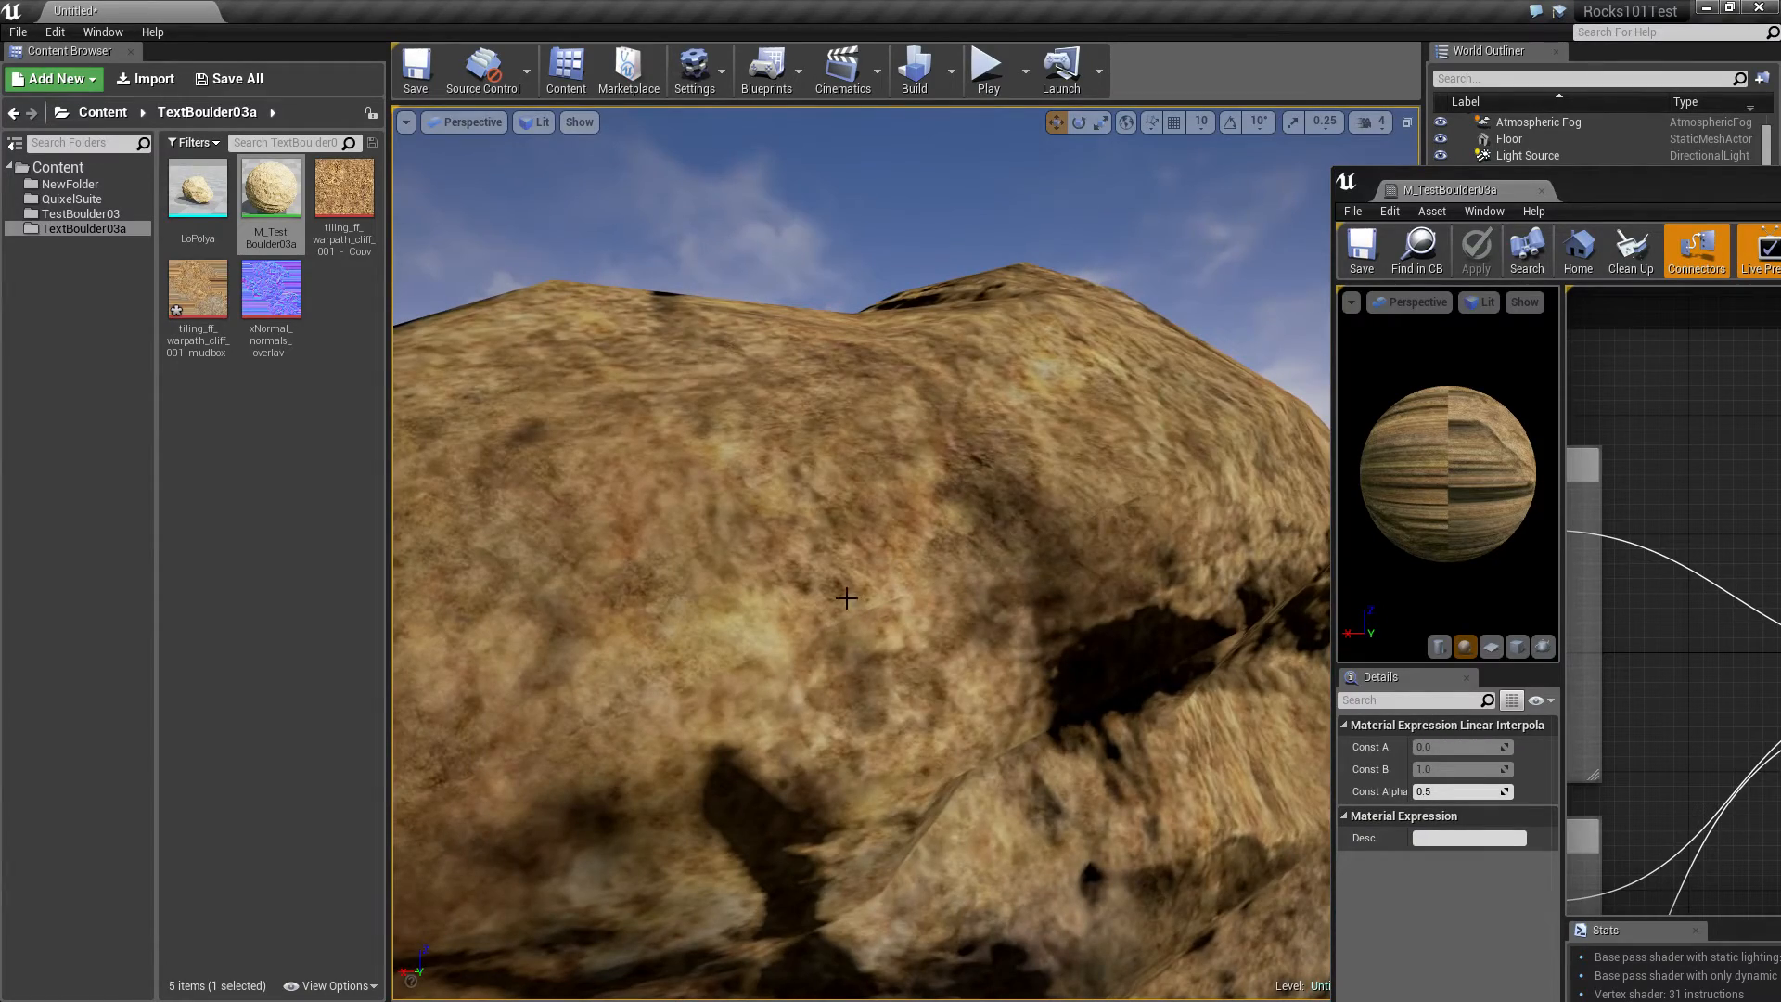
pyautogui.moveTo(846, 598); pyautogui.dragTo(846, 598, button='right')
# Step: Wrap the painted Texture Sample in a comment box titled "Mesh texture"
pyautogui.moveTo(1645, 197); pyautogui.dragTo(700, 43)
pyautogui.moveTo(896, 309); pyautogui.dragTo(835, 411, button='right')
pyautogui.moveTo(835, 240); pyautogui.dragTo(1063, 458)
pyautogui.write('c')
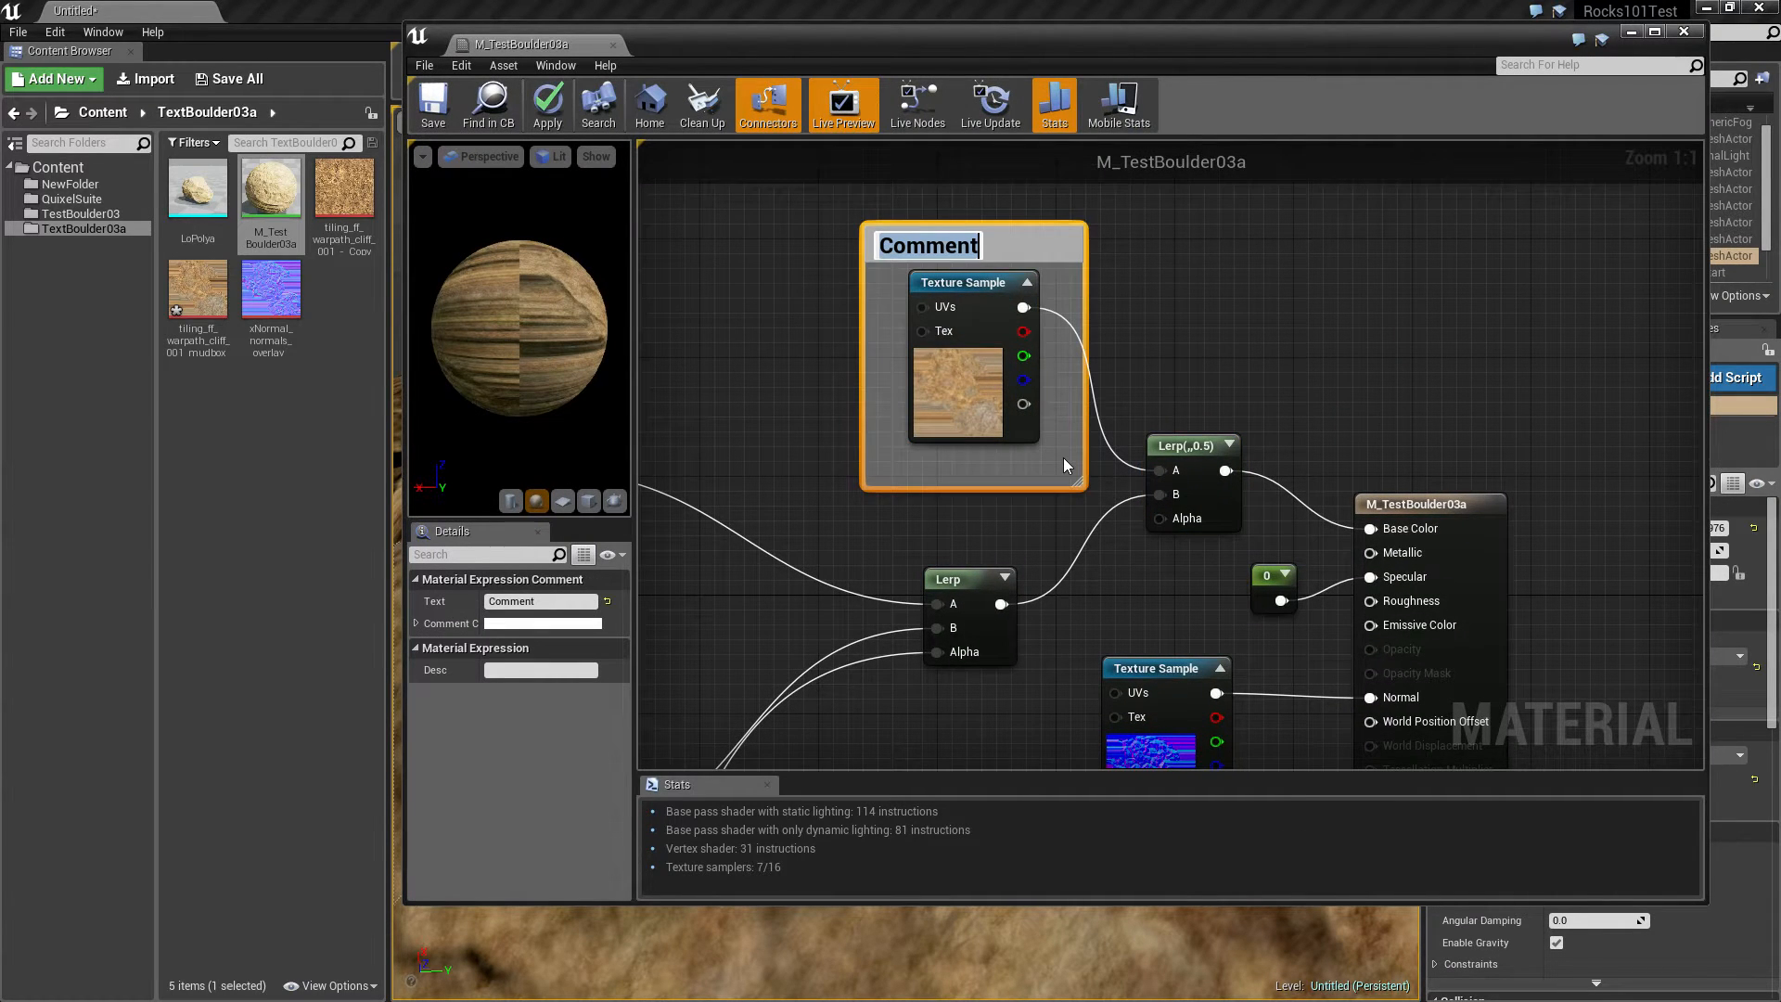
pyautogui.write('Mesh text')
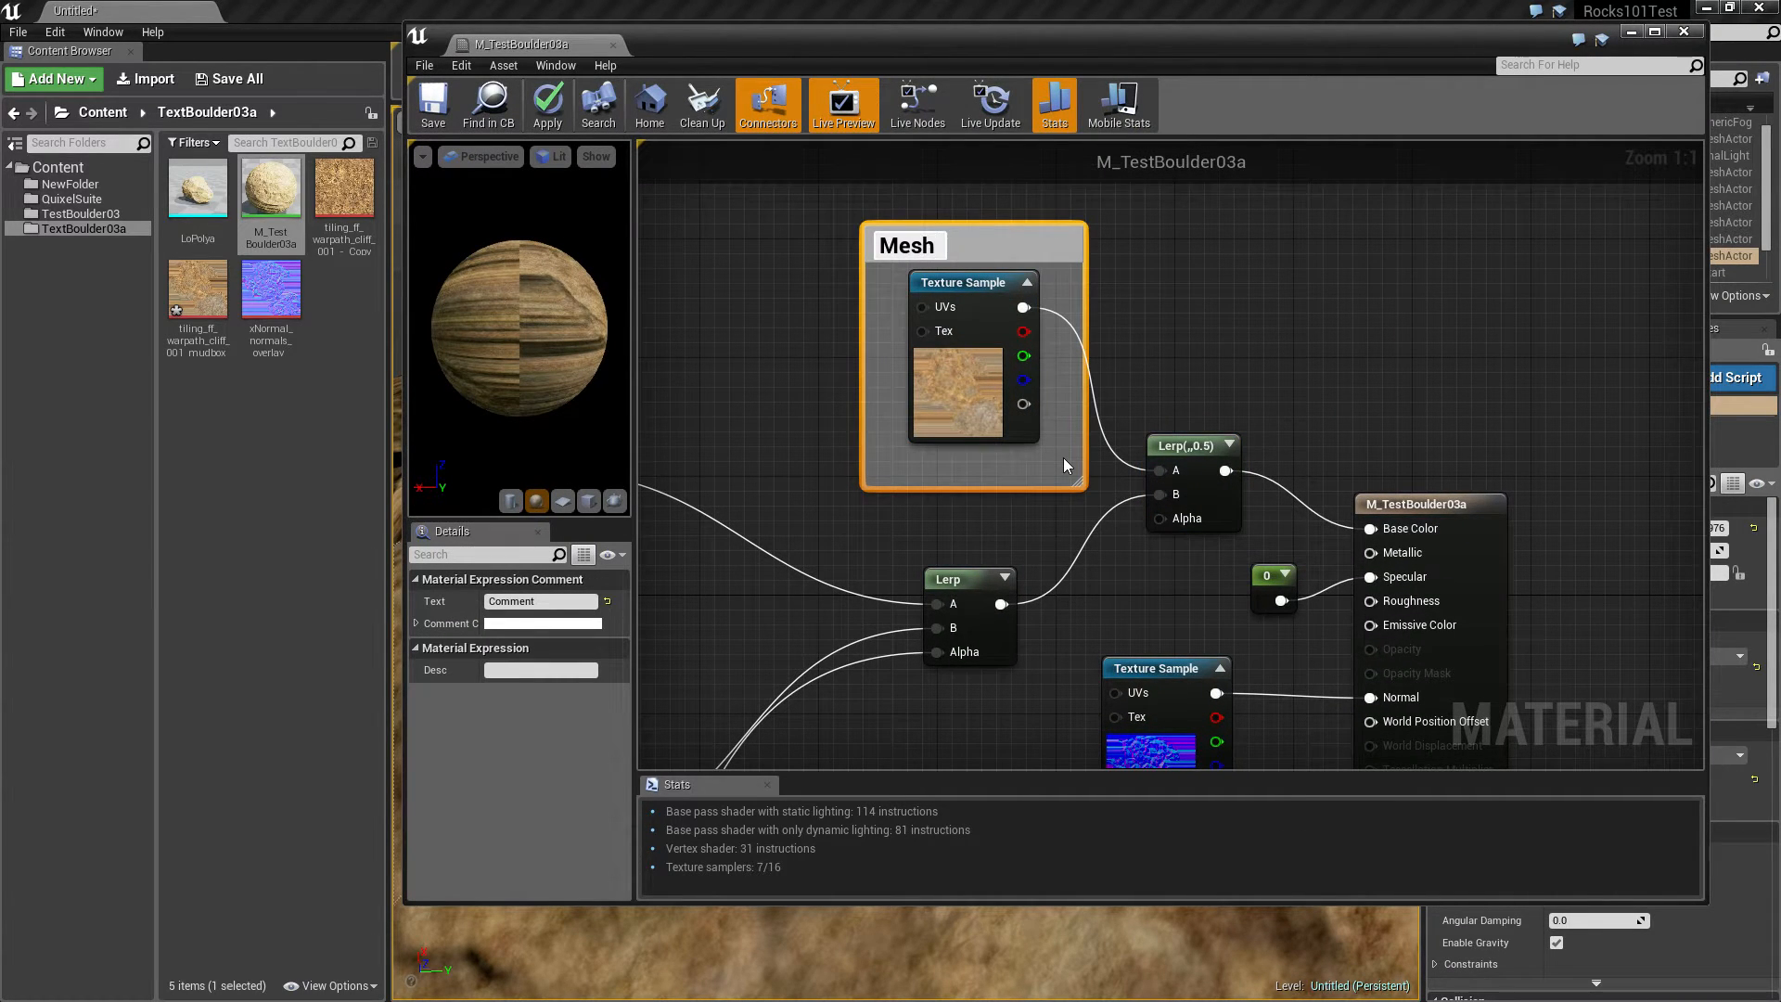
pyautogui.write('ure')
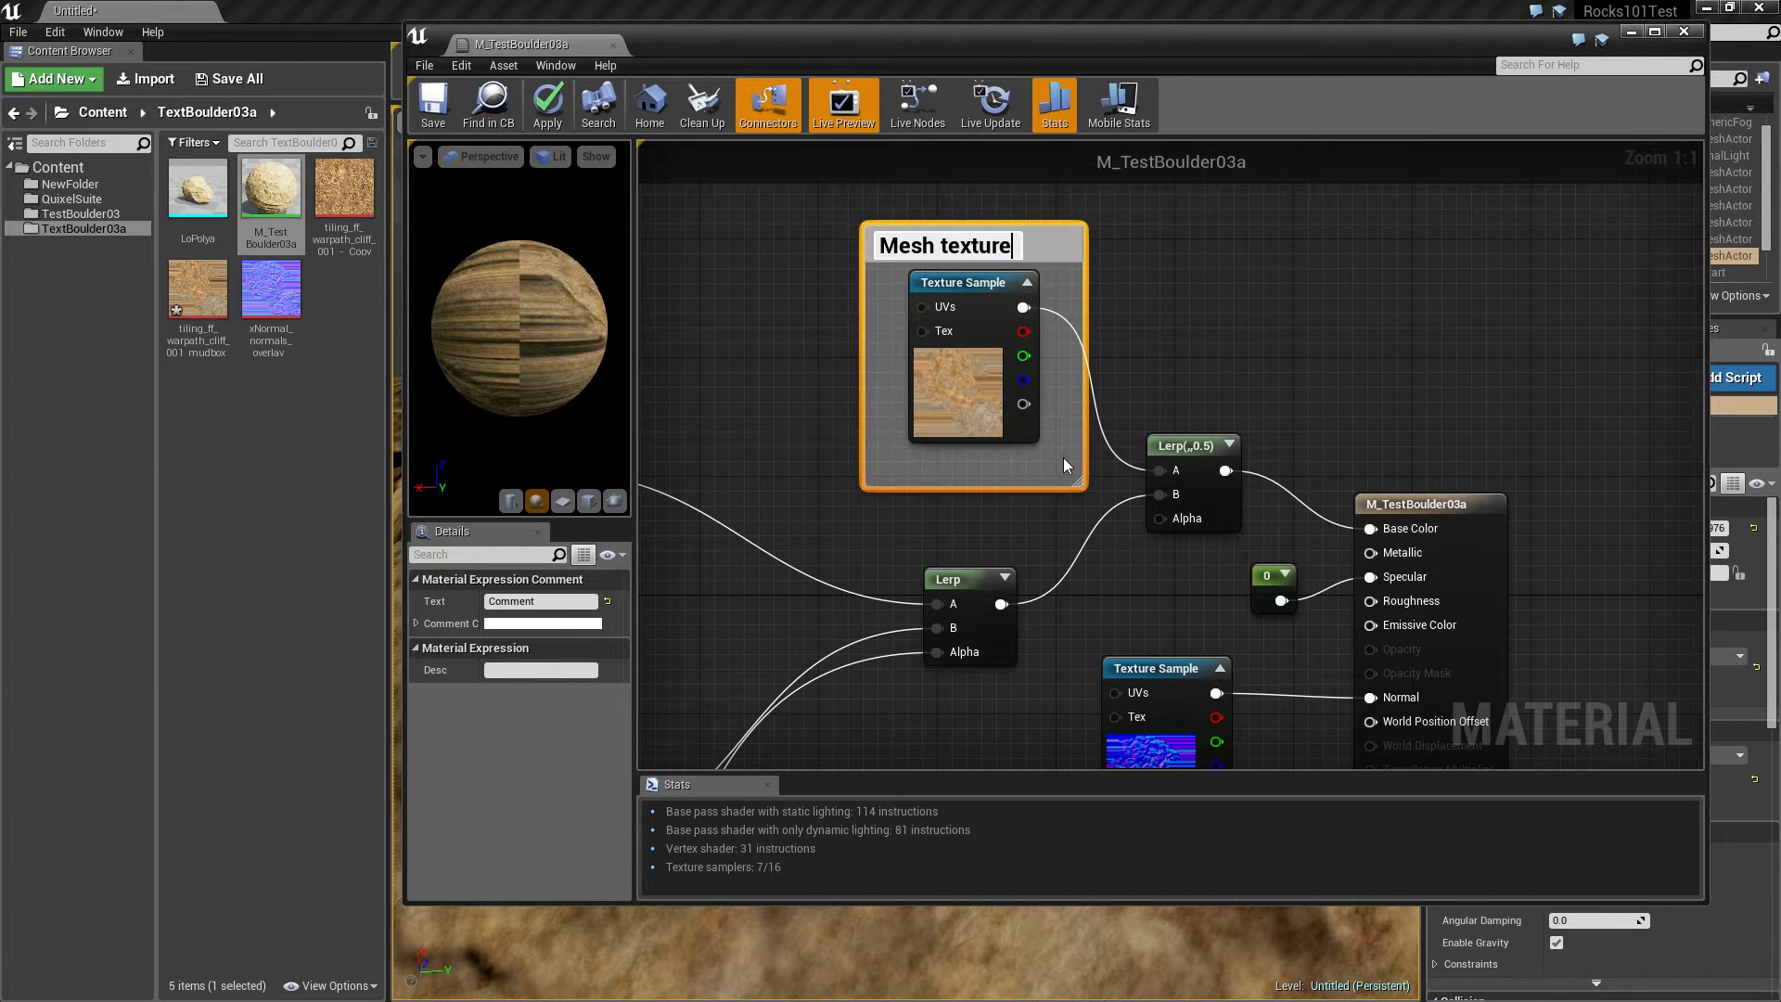
pyautogui.press('Return')
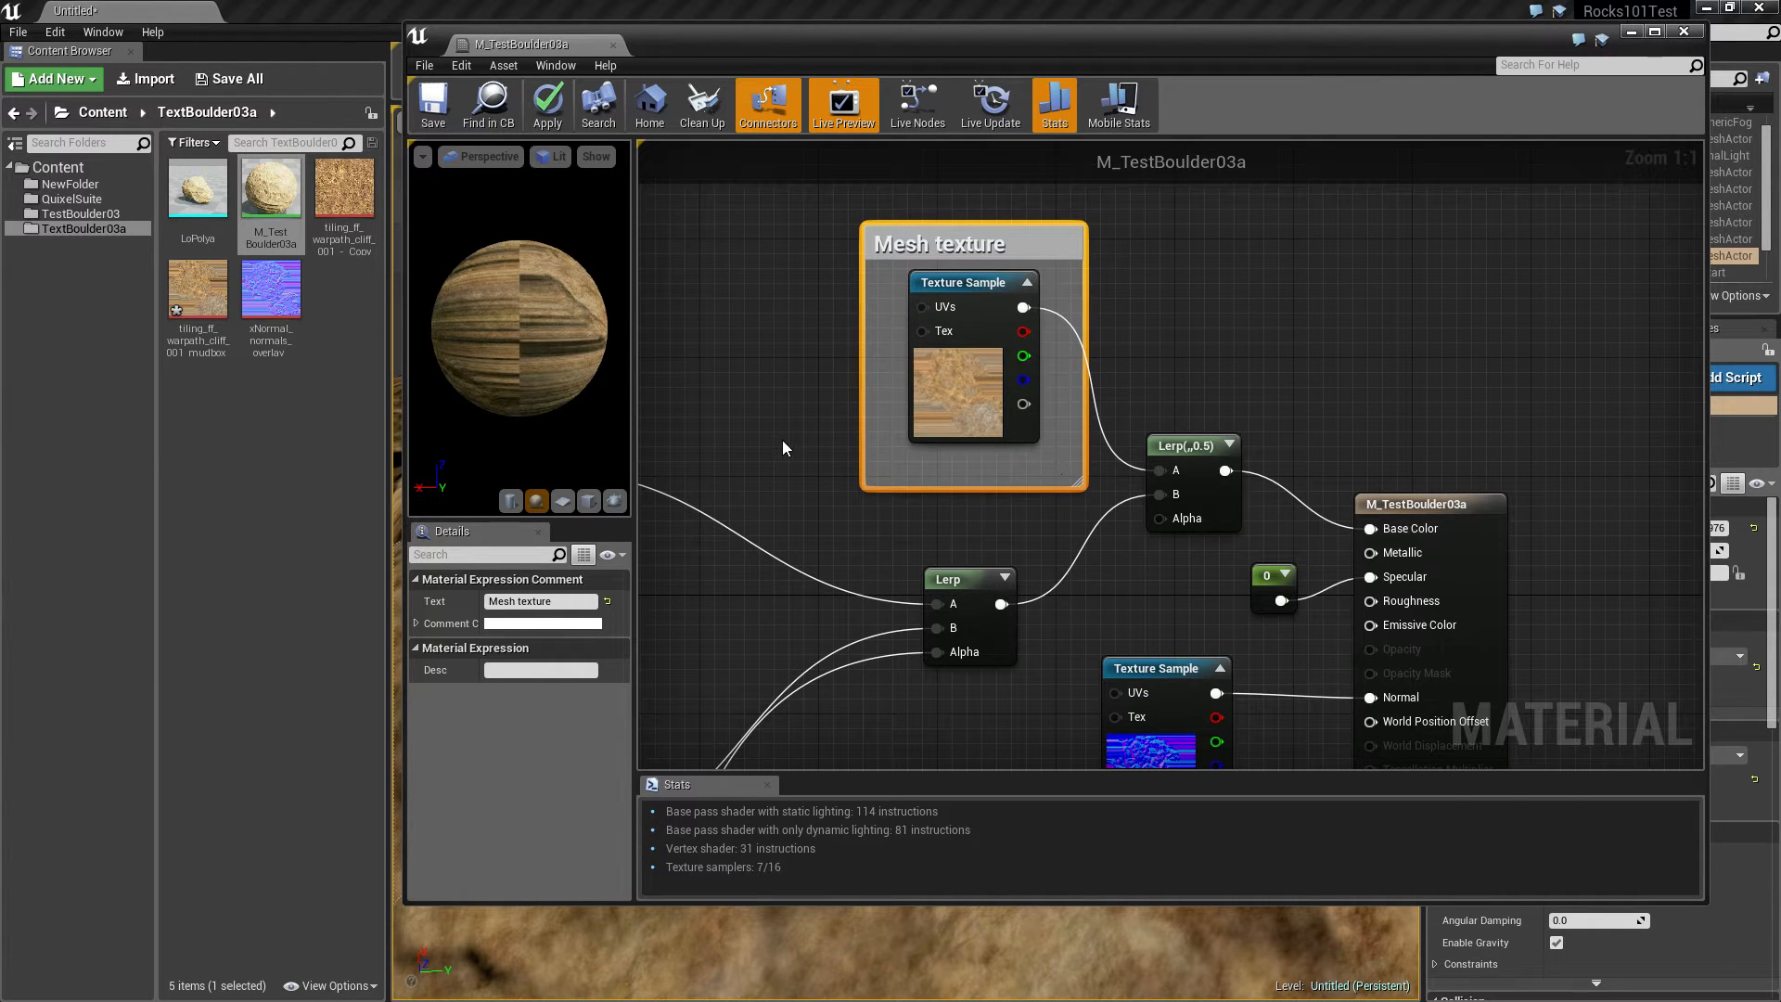
# Step: Move the Lerp of the tiling textures lower and place the normal map Texture Sample inside the enlarged Mesh texture comment
pyautogui.moveTo(783, 448); pyautogui.dragTo(844, 302, button='right')
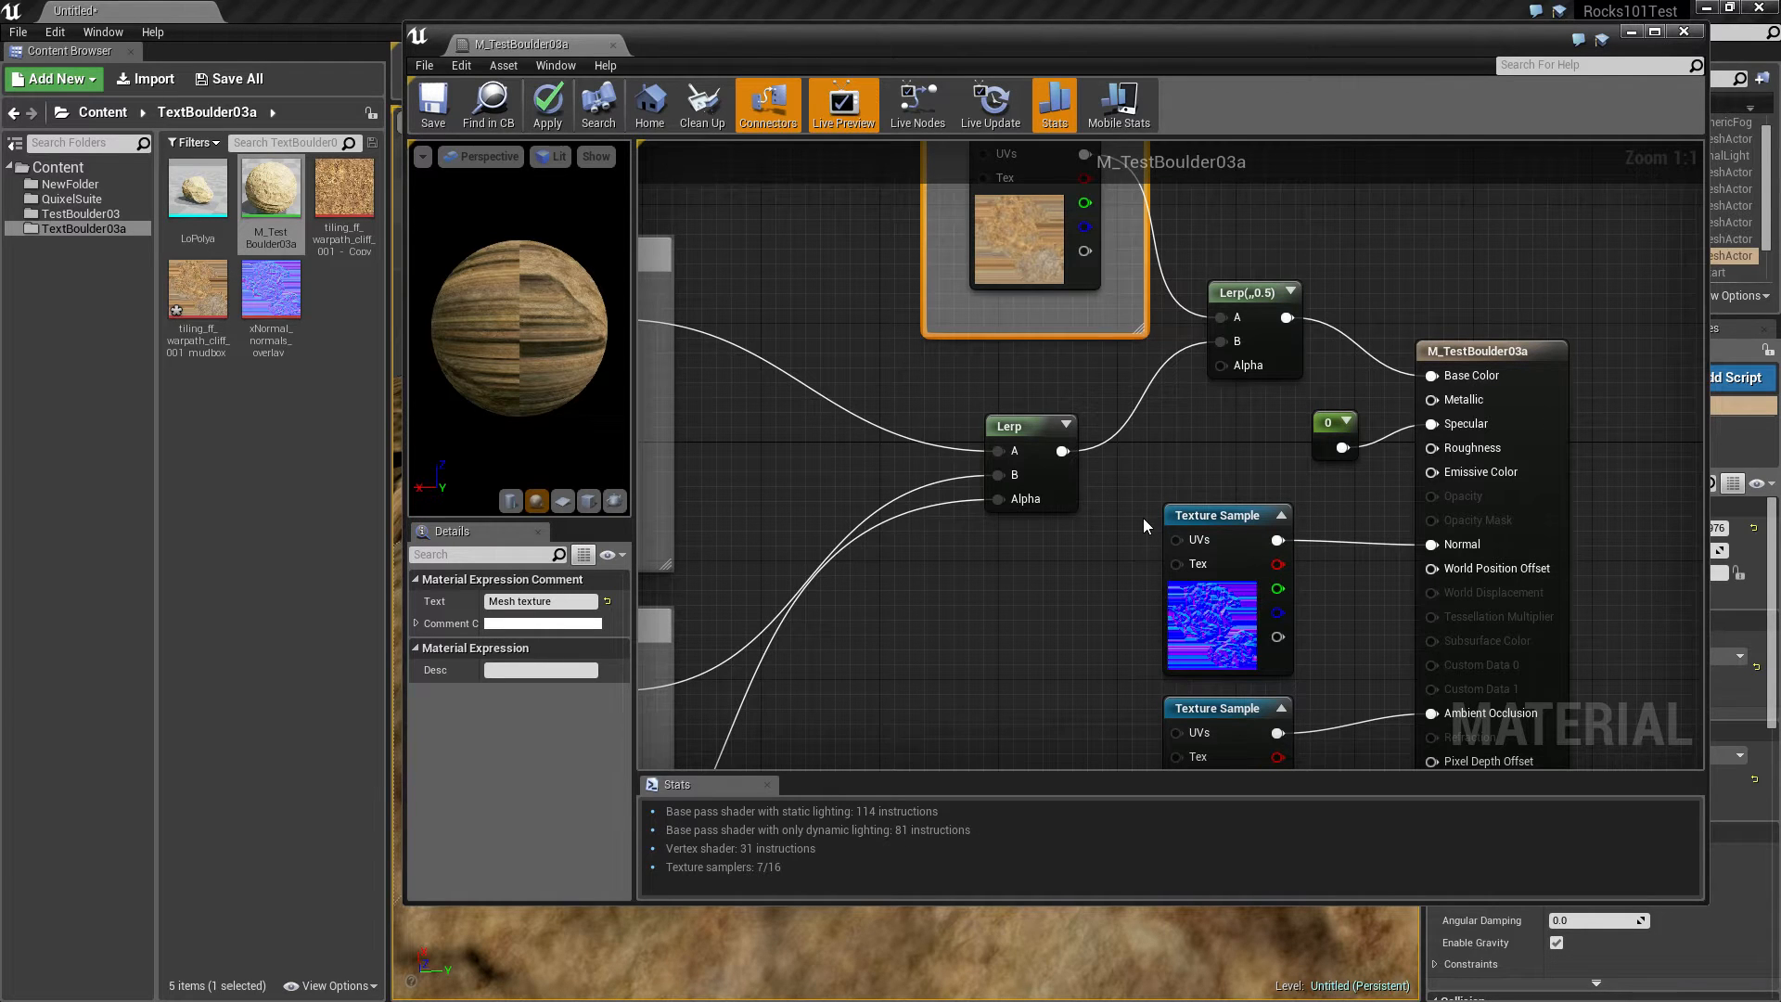
pyautogui.moveTo(939, 609); pyautogui.dragTo(1470, 641, button='right')
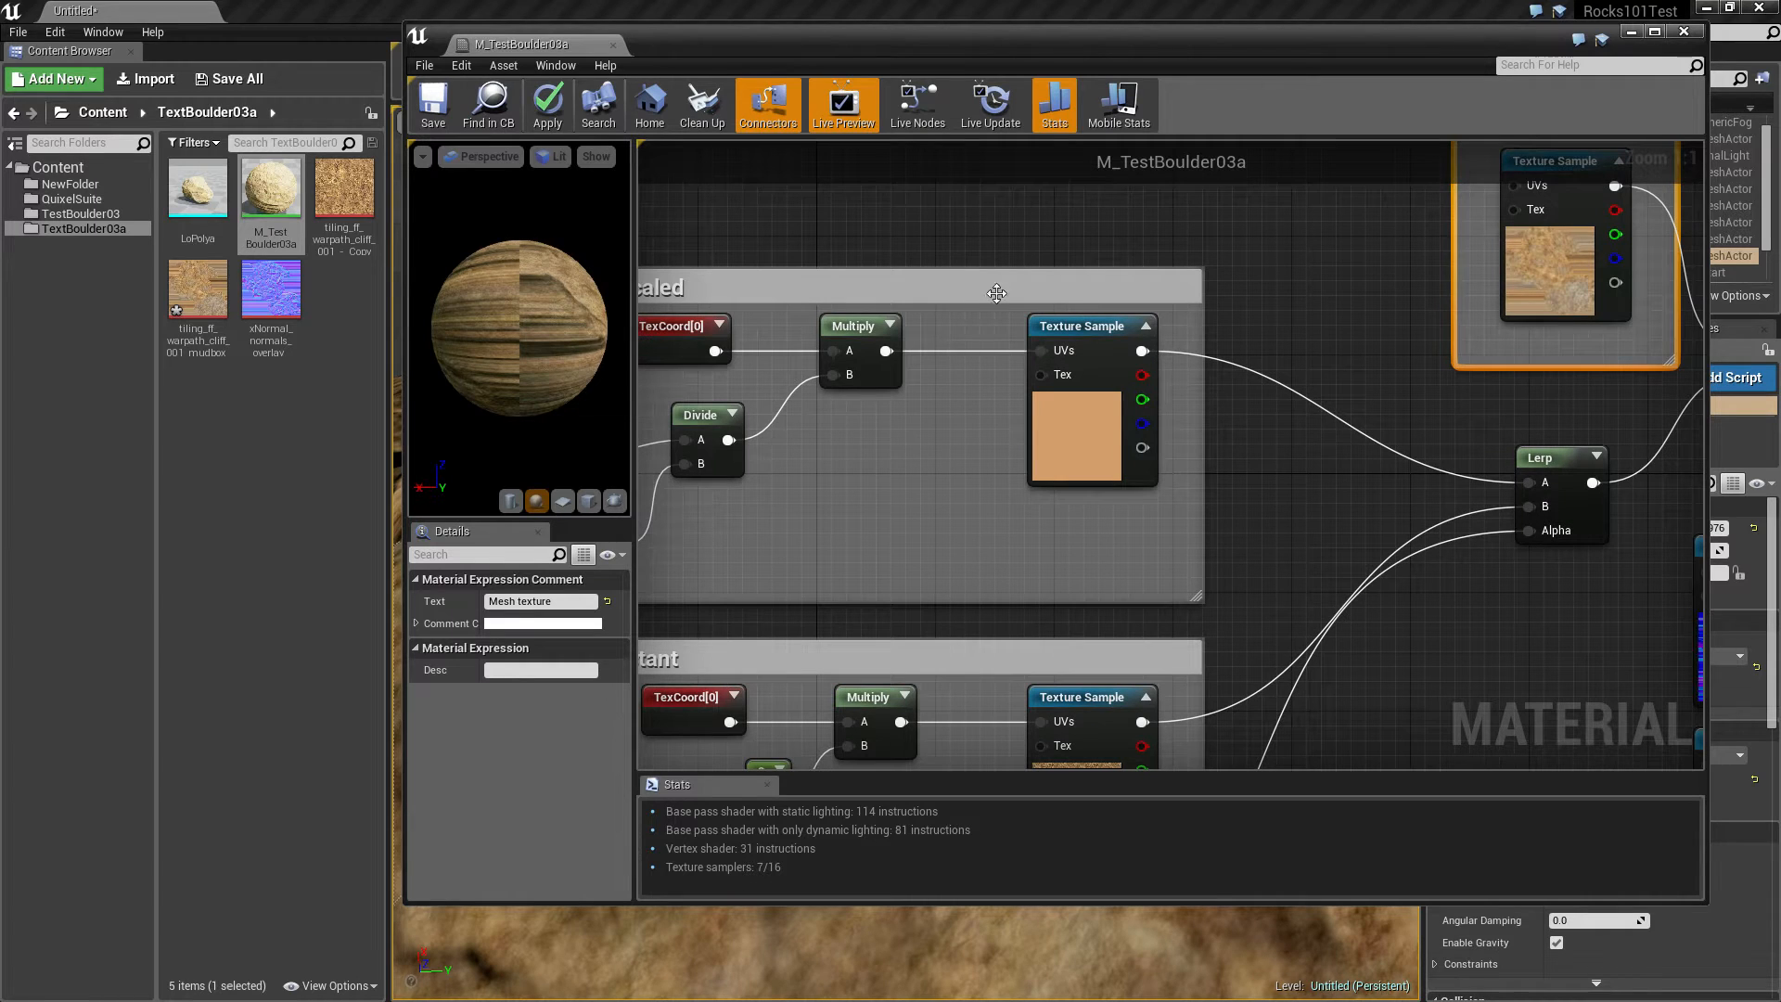
pyautogui.moveTo(1352, 517); pyautogui.dragTo(975, 434, button='right')
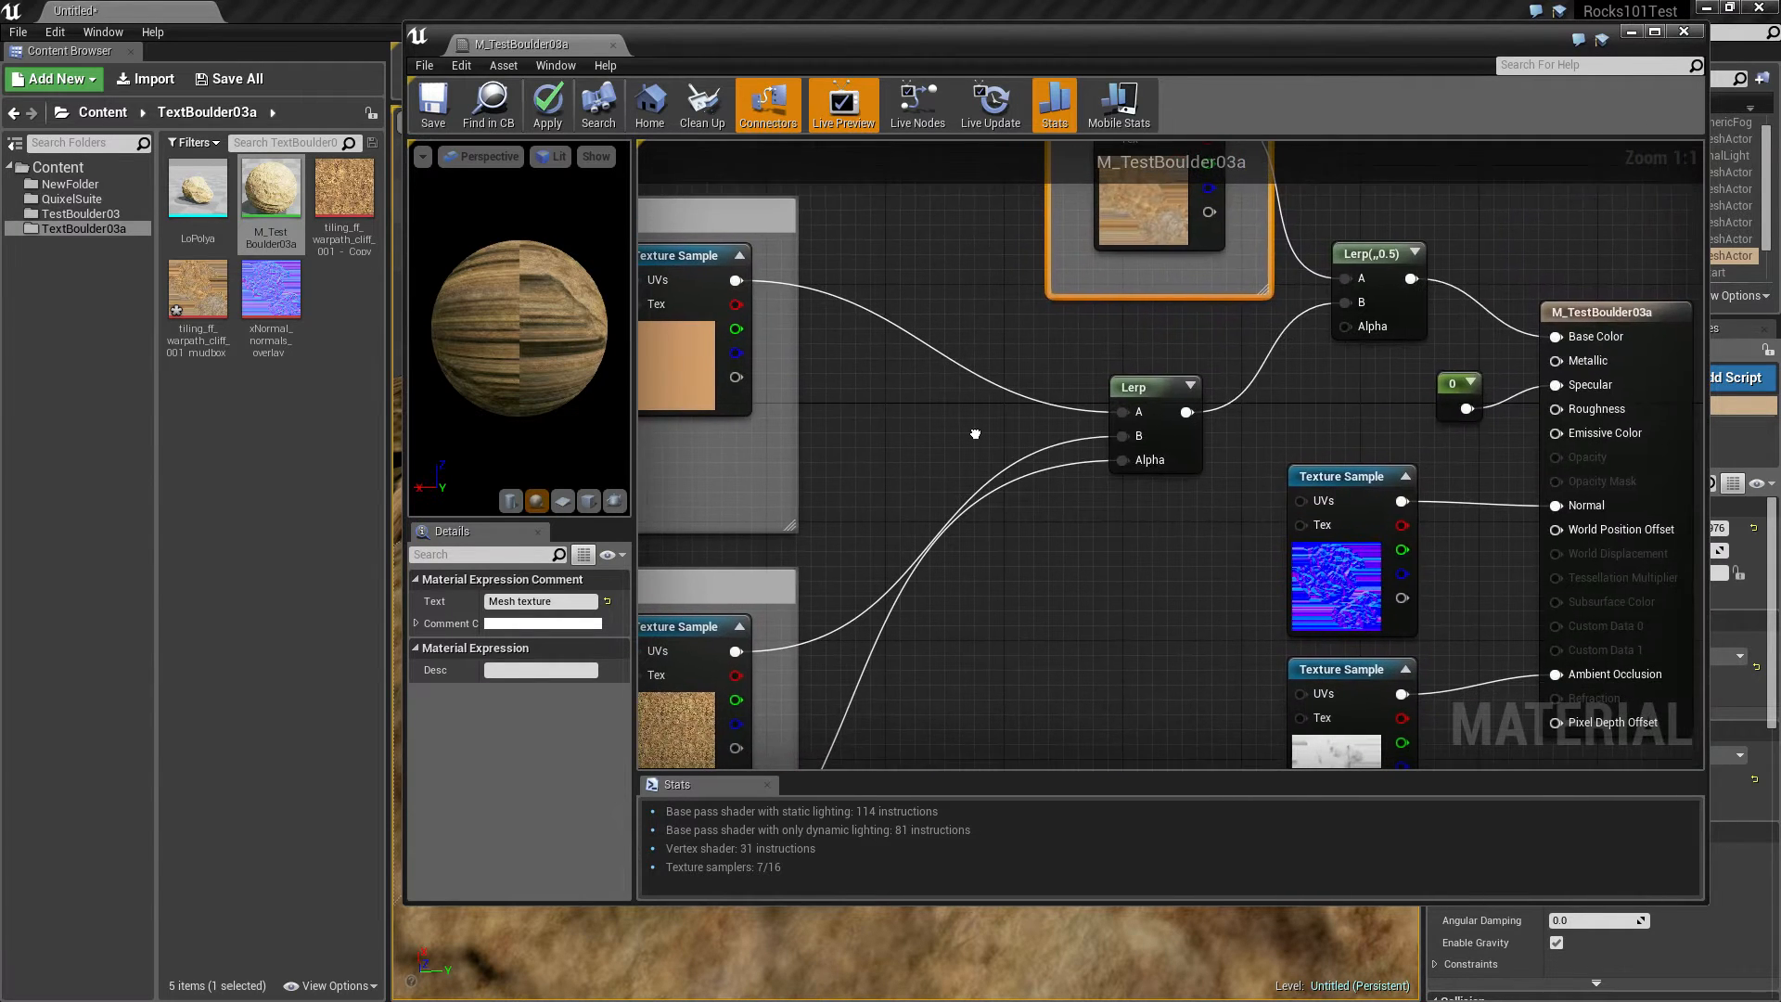
pyautogui.click(1150, 388)
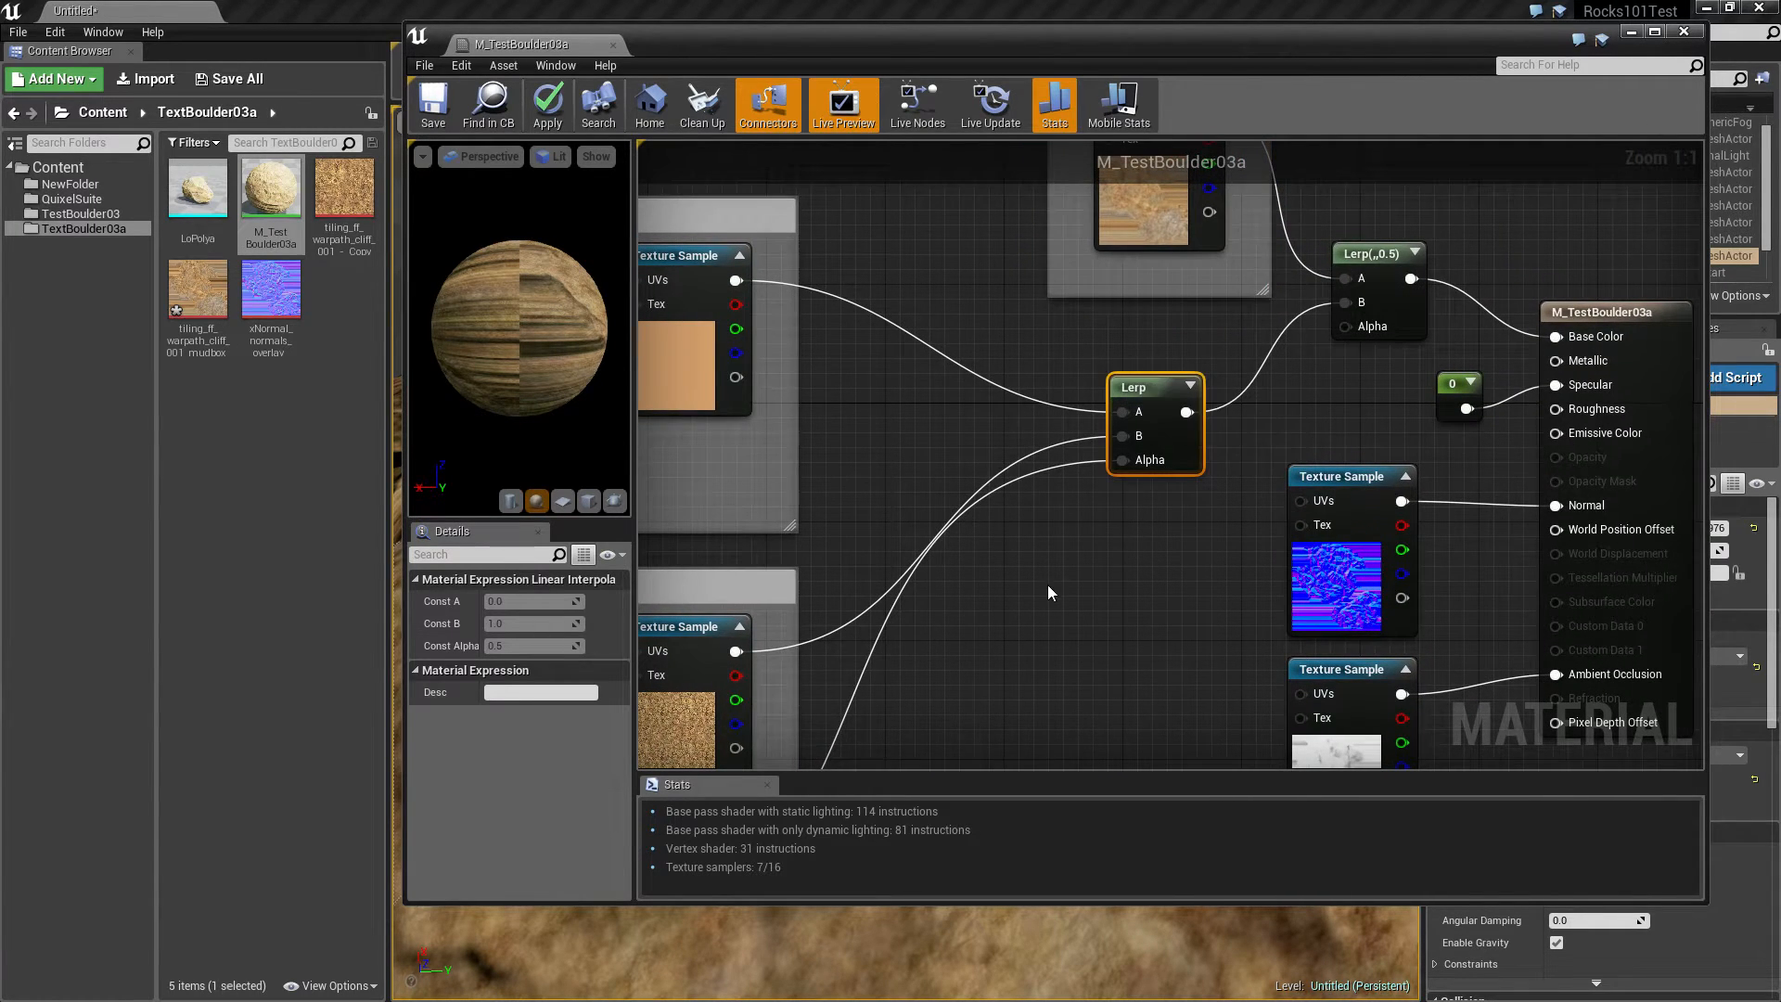
pyautogui.moveTo(1052, 593); pyautogui.dragTo(1046, 413, button='right')
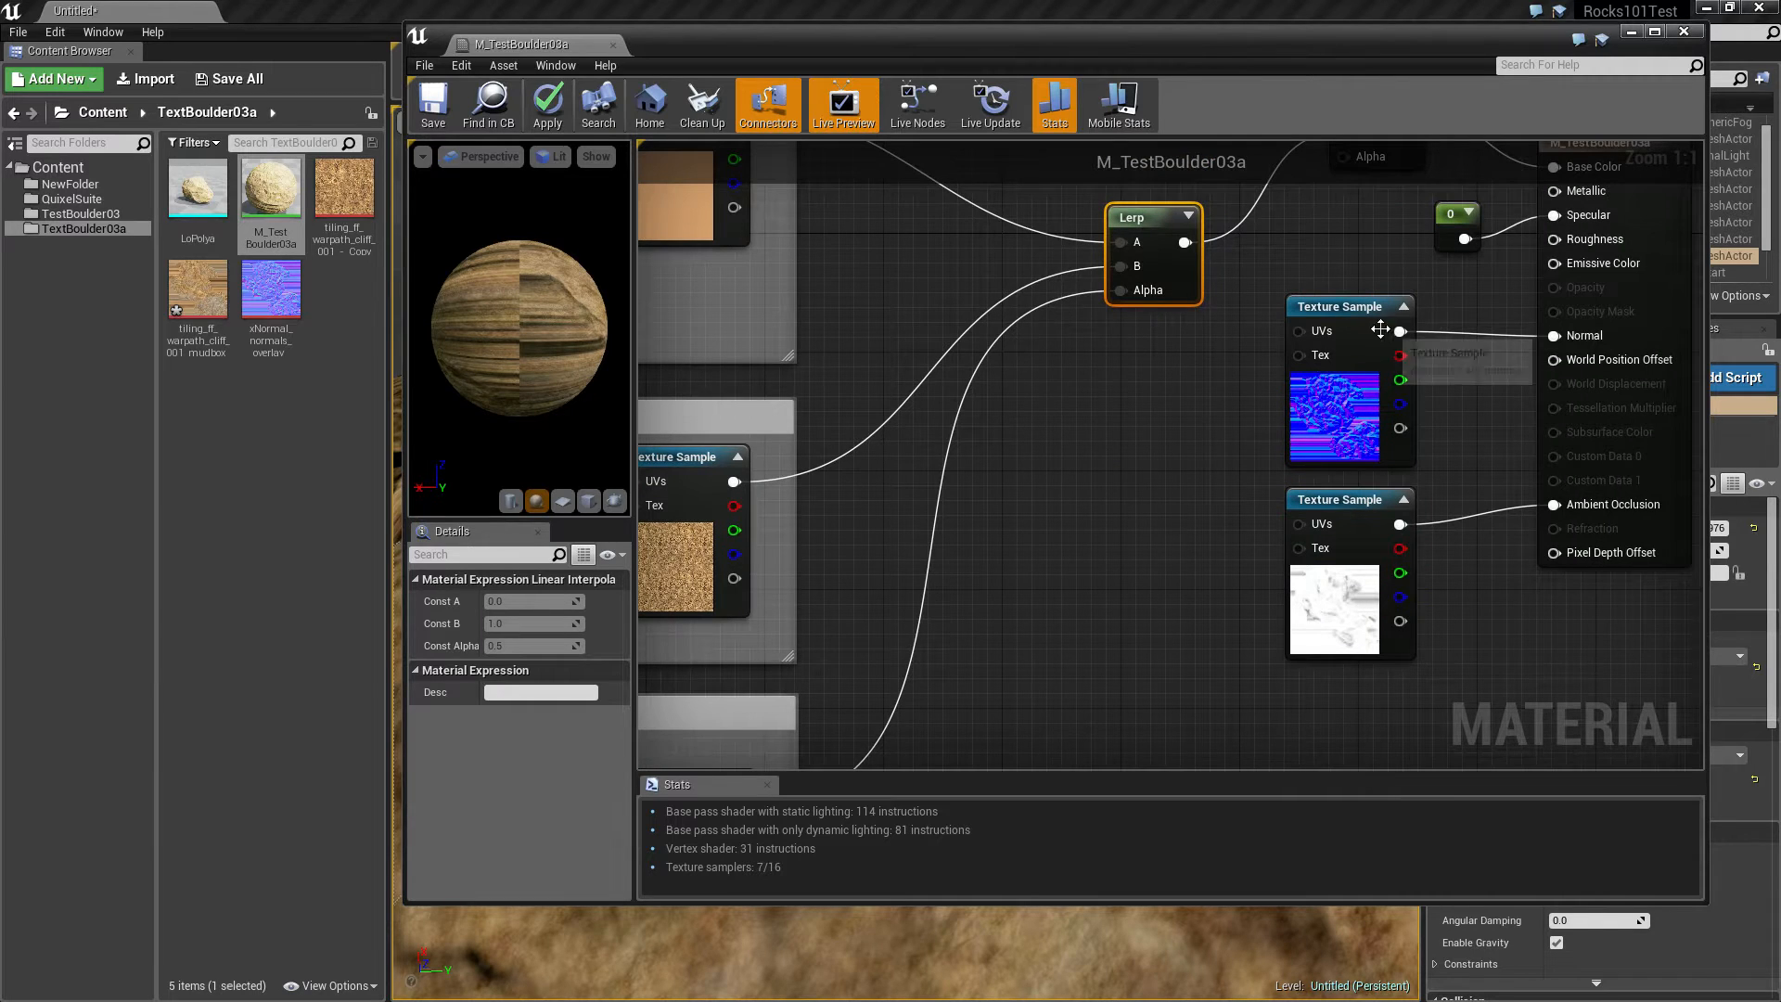
pyautogui.click(1336, 311)
pyautogui.moveTo(1241, 282); pyautogui.dragTo(1185, 445, button='right')
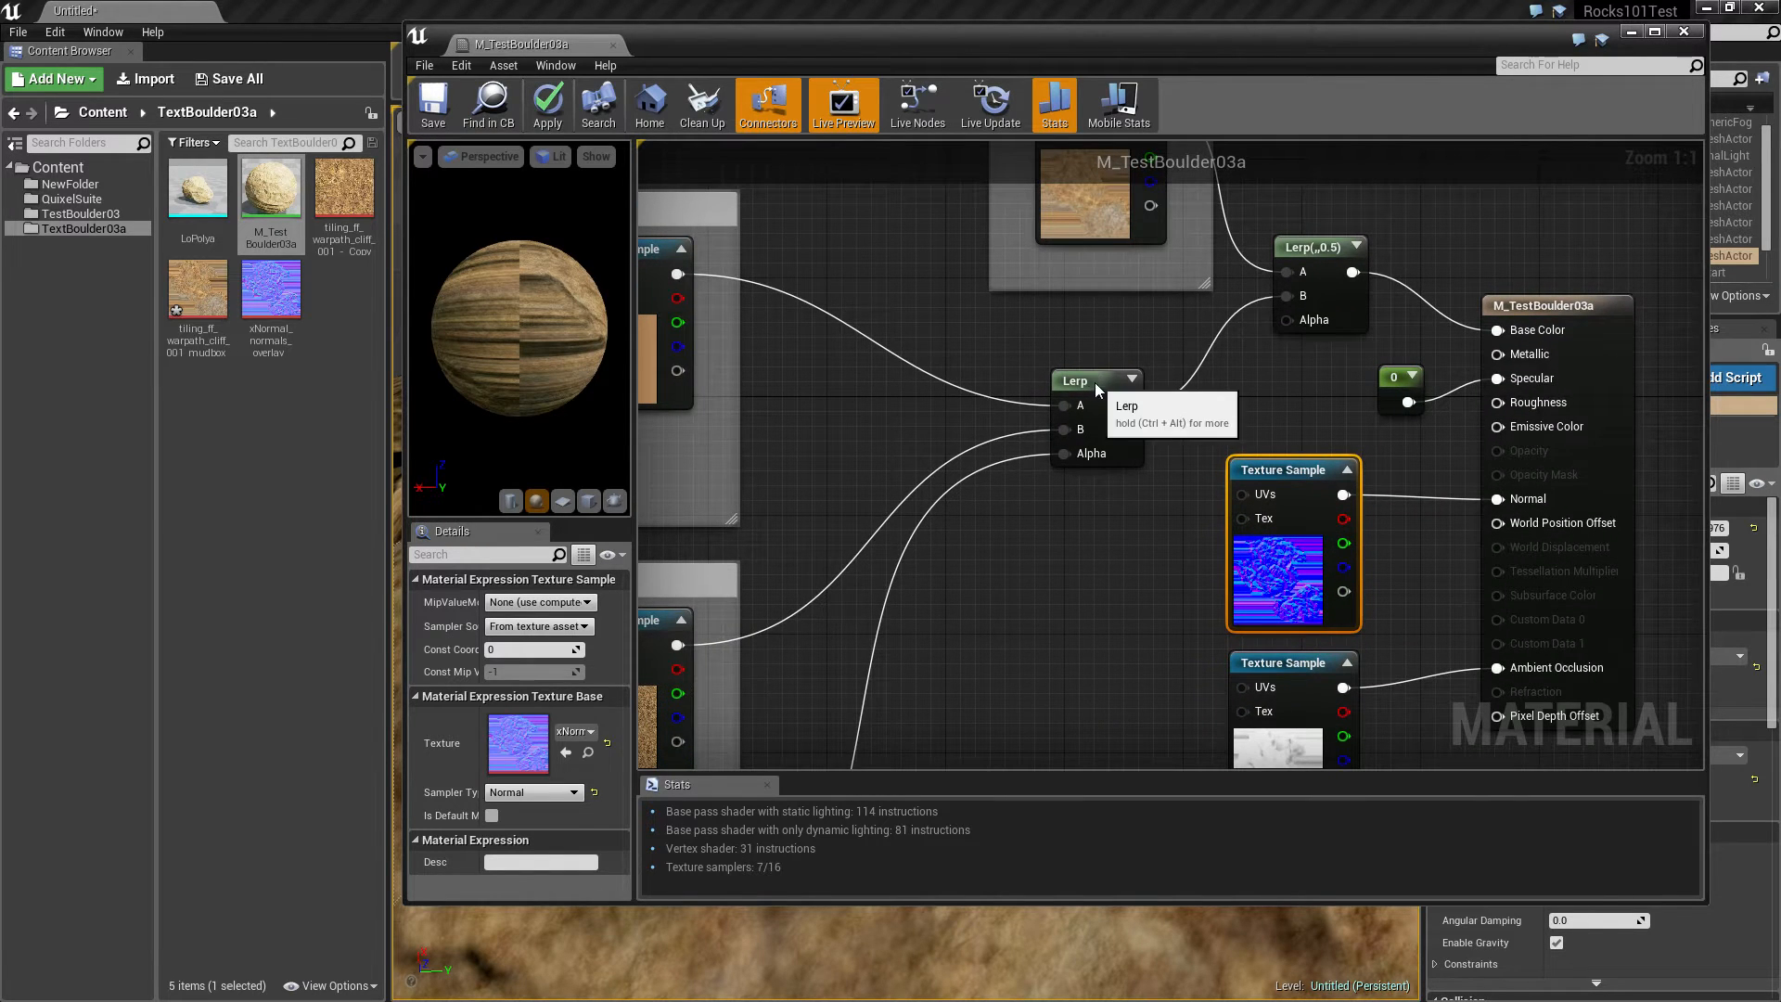
pyautogui.moveTo(1095, 382); pyautogui.dragTo(1094, 590)
pyautogui.moveTo(1288, 469); pyautogui.dragTo(1021, 512)
pyautogui.moveTo(950, 317); pyautogui.dragTo(1004, 299, button='right')
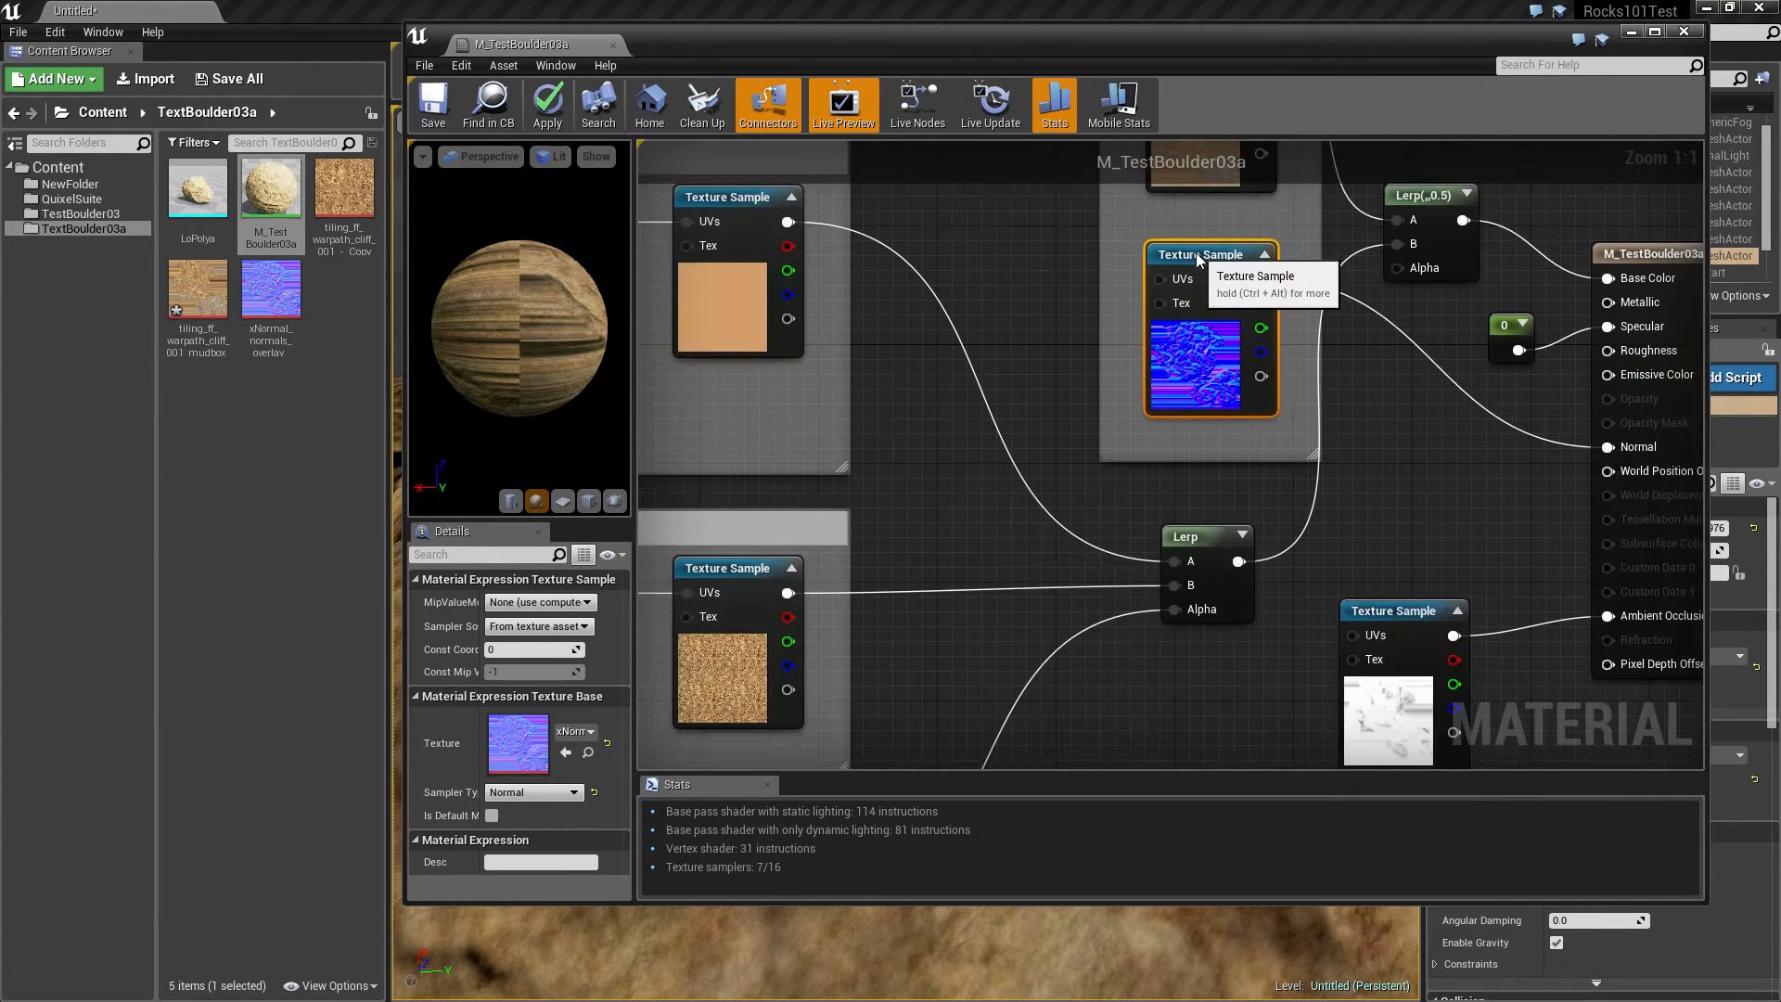
# Step: Shift the Lerp feeding Base Color closer to the material output and disconnect the Texture Sample from Ambient Occlusion
pyautogui.scroll(-4, 1391, 465)
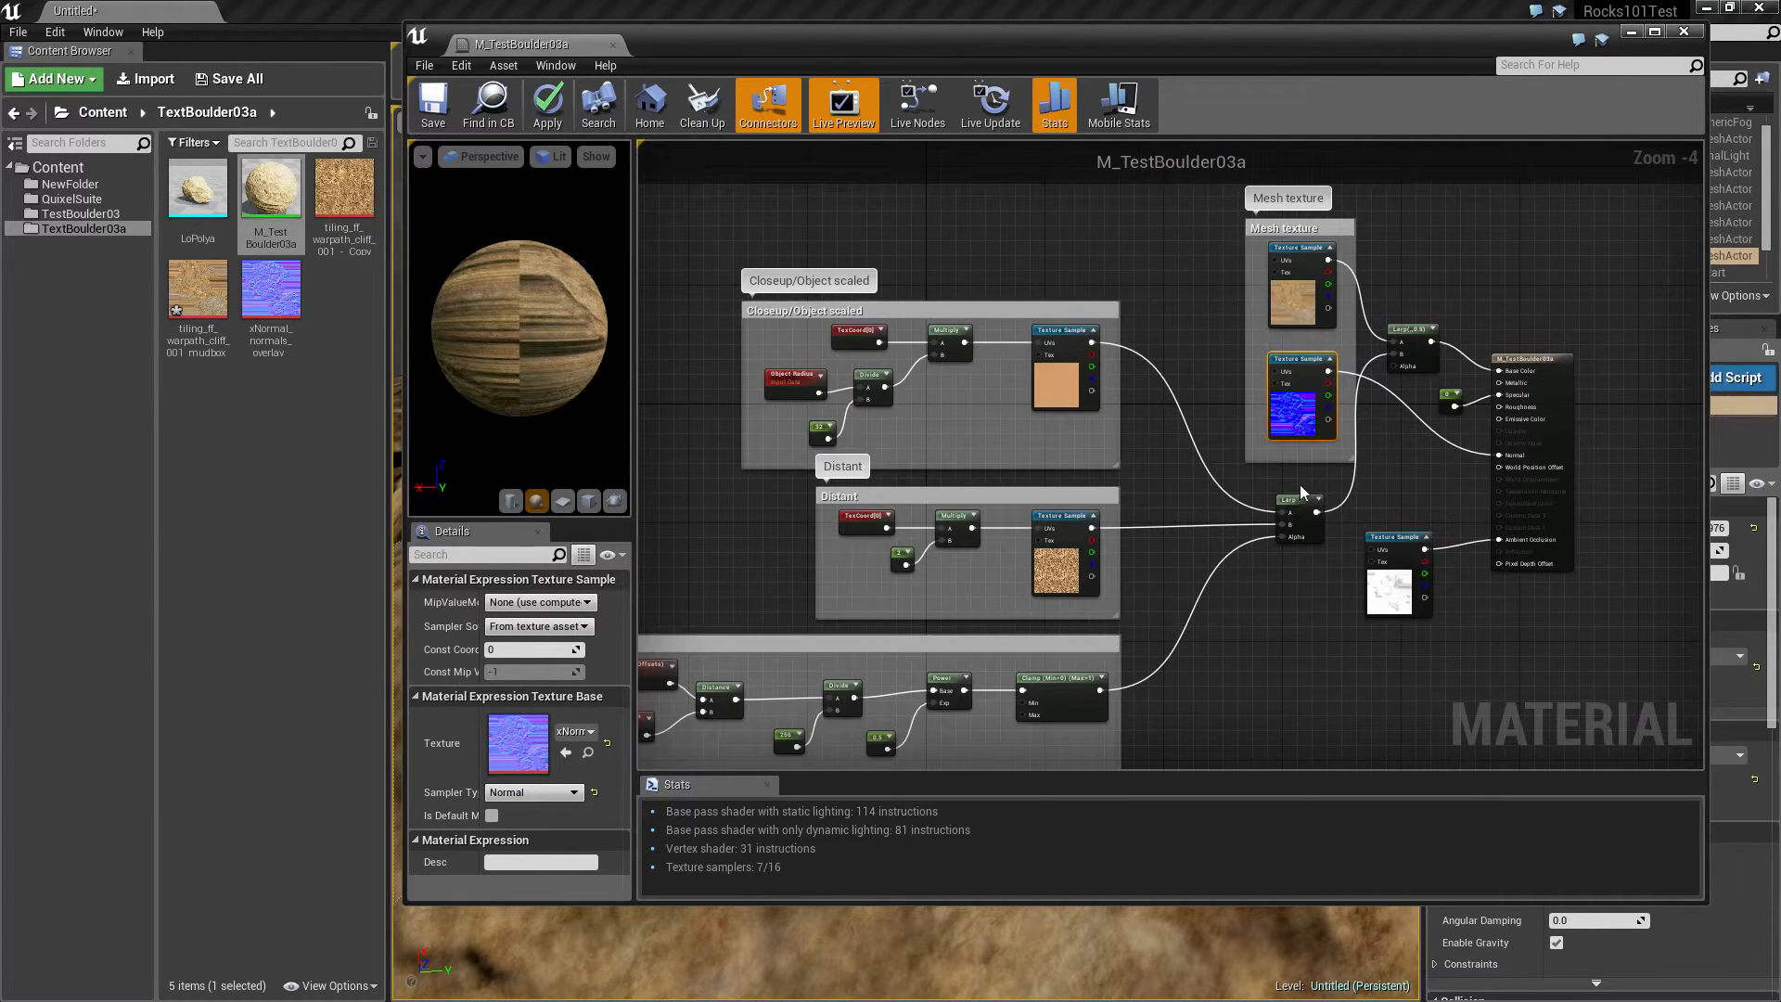
pyautogui.moveTo(1317, 557); pyautogui.dragTo(1271, 213, button='right')
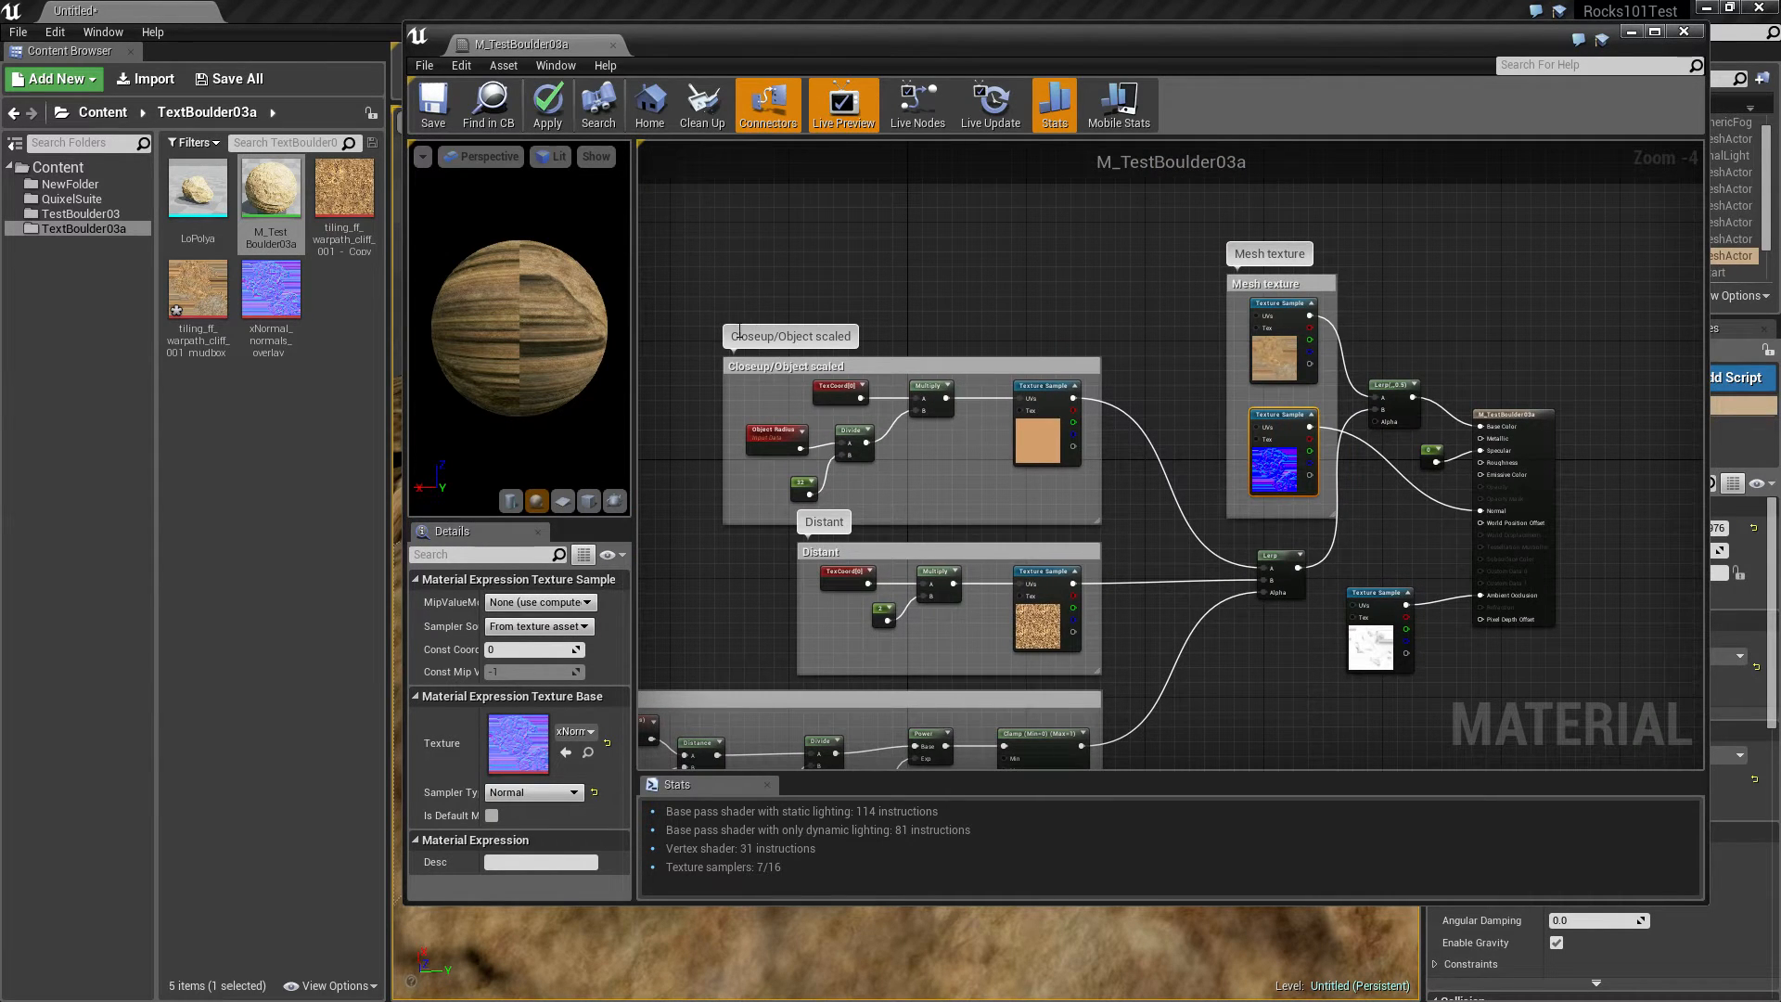
pyautogui.moveTo(723, 427); pyautogui.dragTo(1120, 233, button='right')
pyautogui.moveTo(1419, 274); pyautogui.dragTo(1137, 376, button='right')
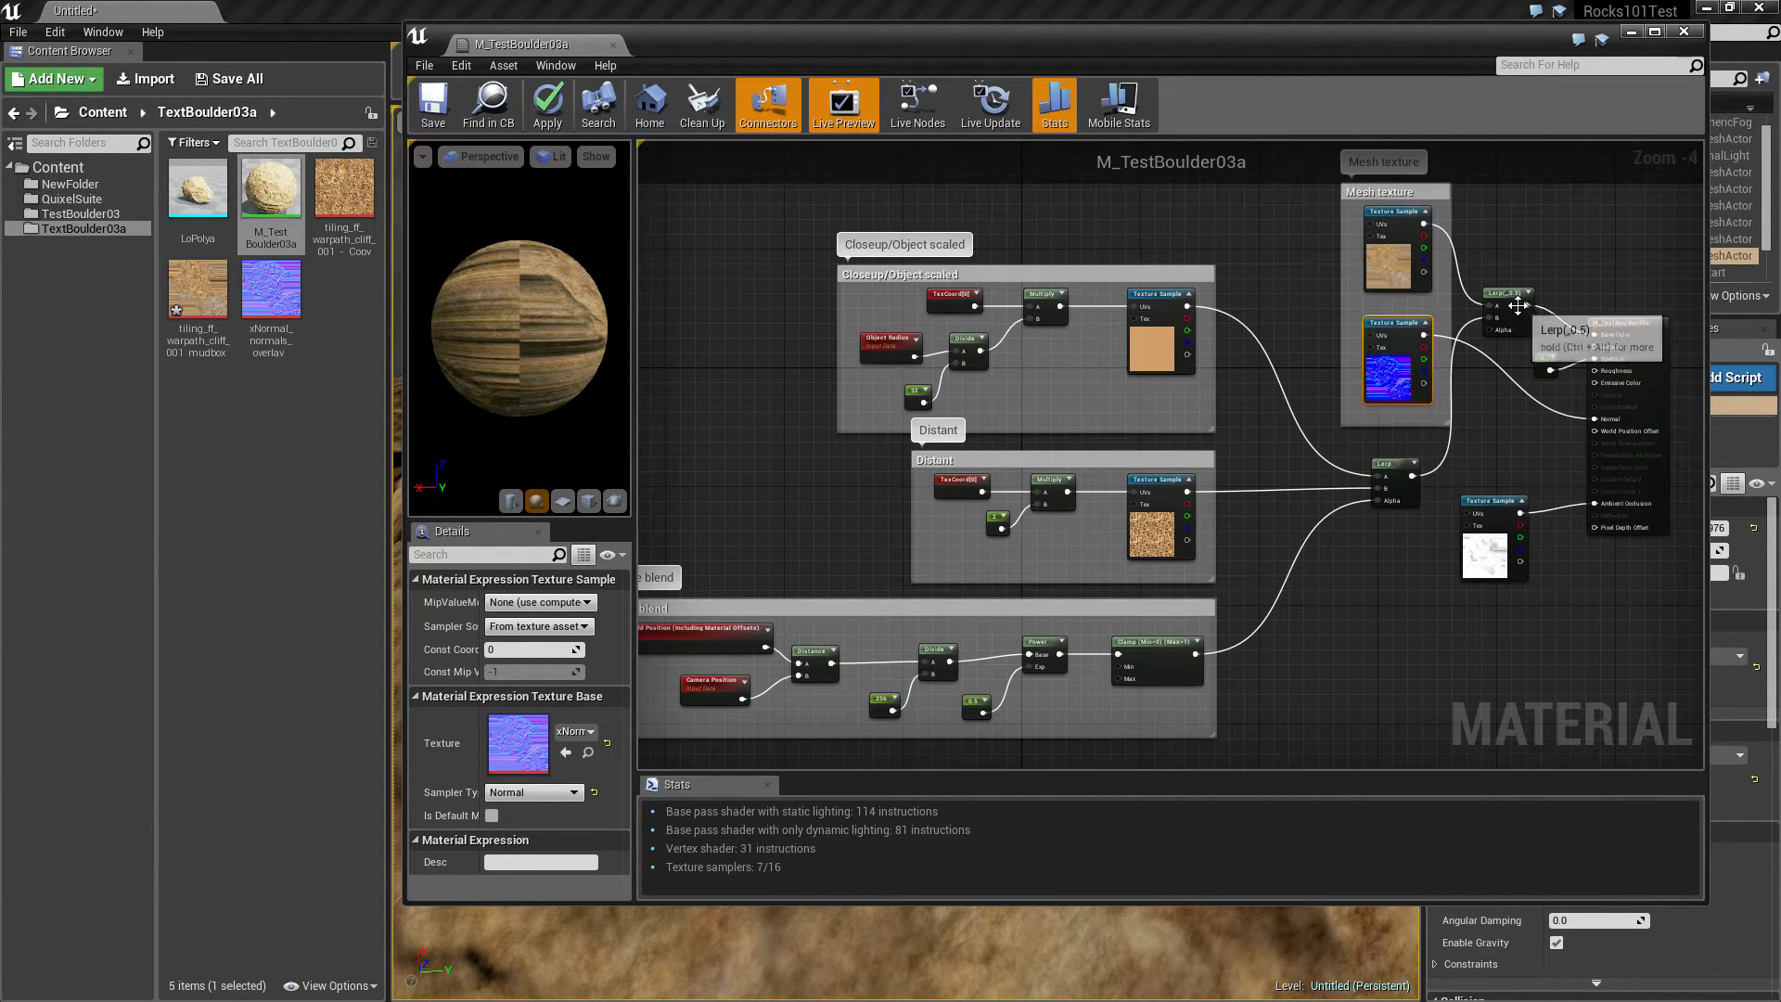
pyautogui.moveTo(1493, 292); pyautogui.dragTo(1515, 298)
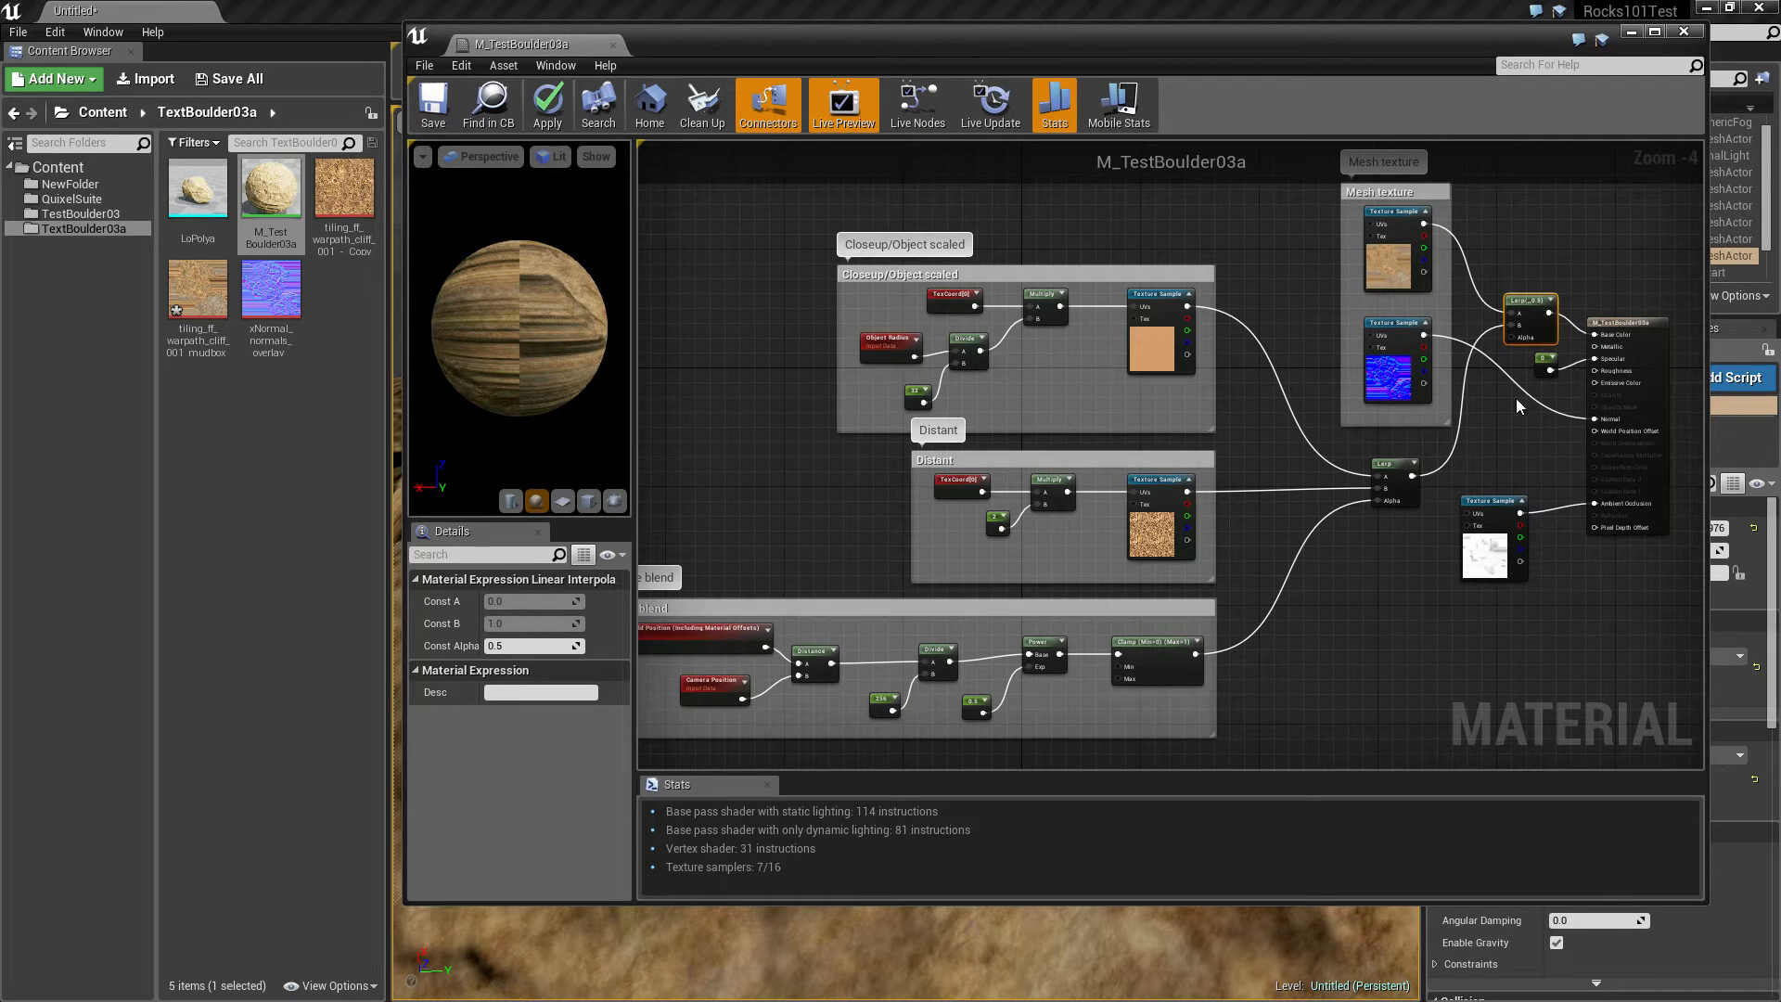
pyautogui.moveTo(1524, 491); pyautogui.dragTo(1375, 452, button='right')
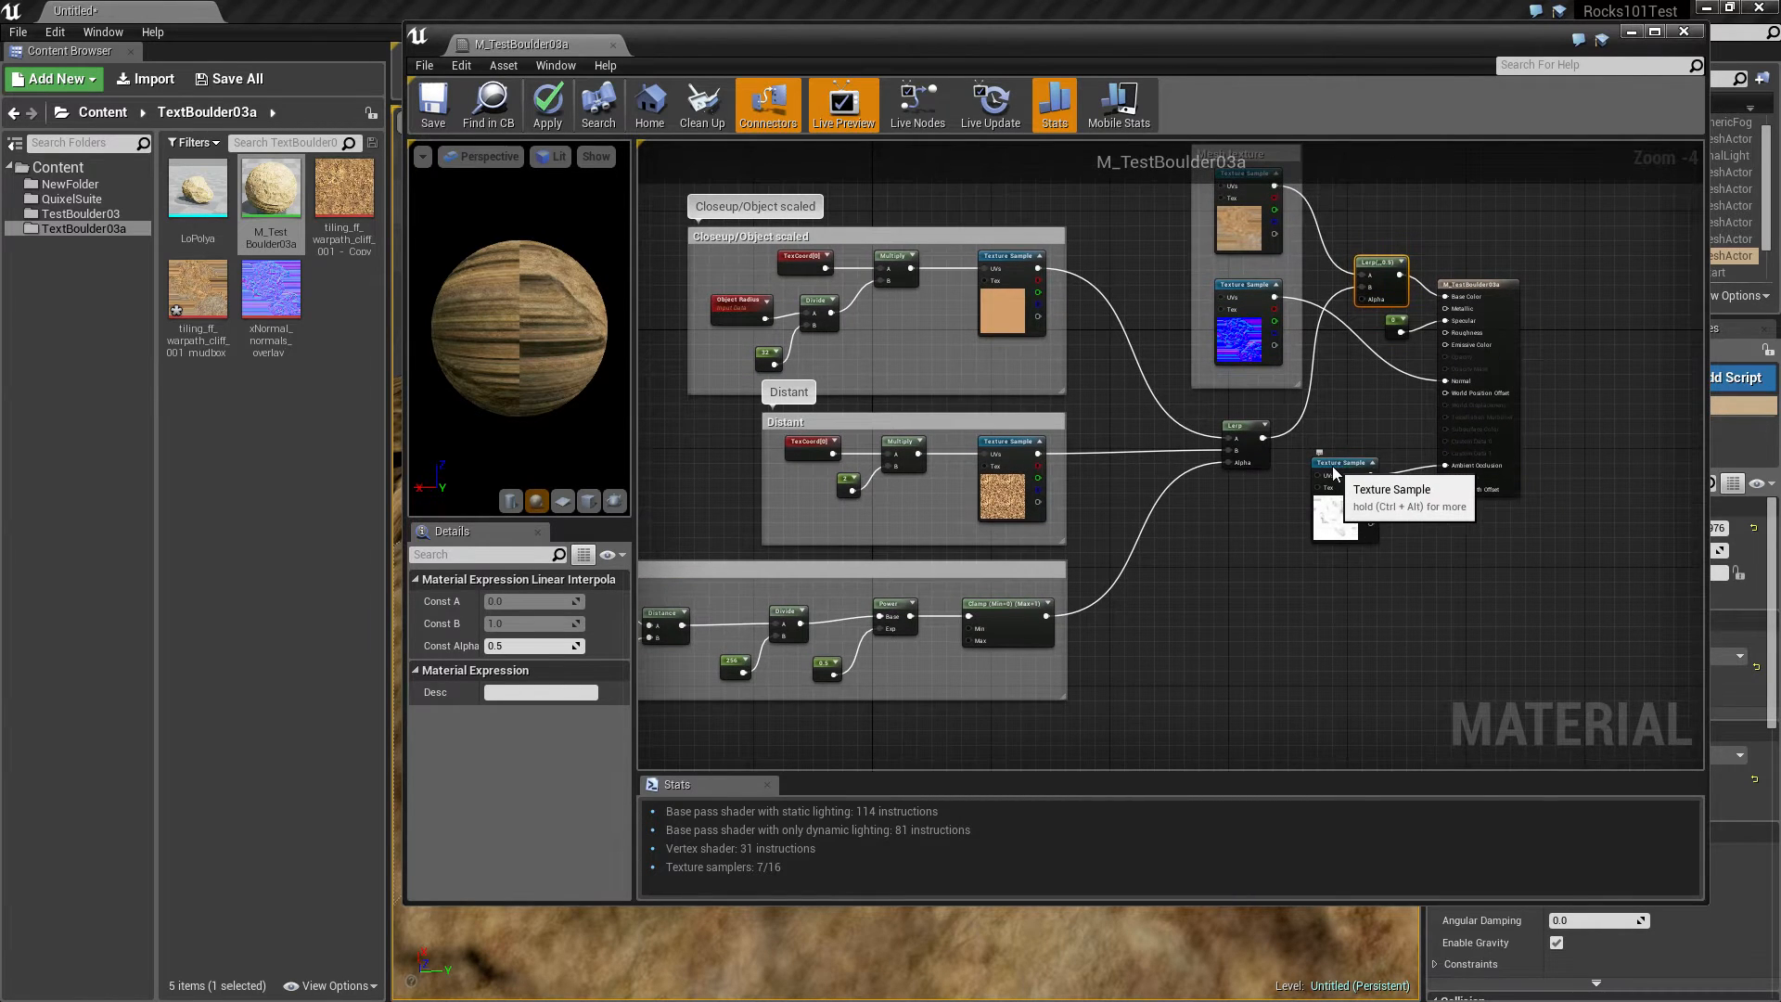
pyautogui.click(1334, 473)
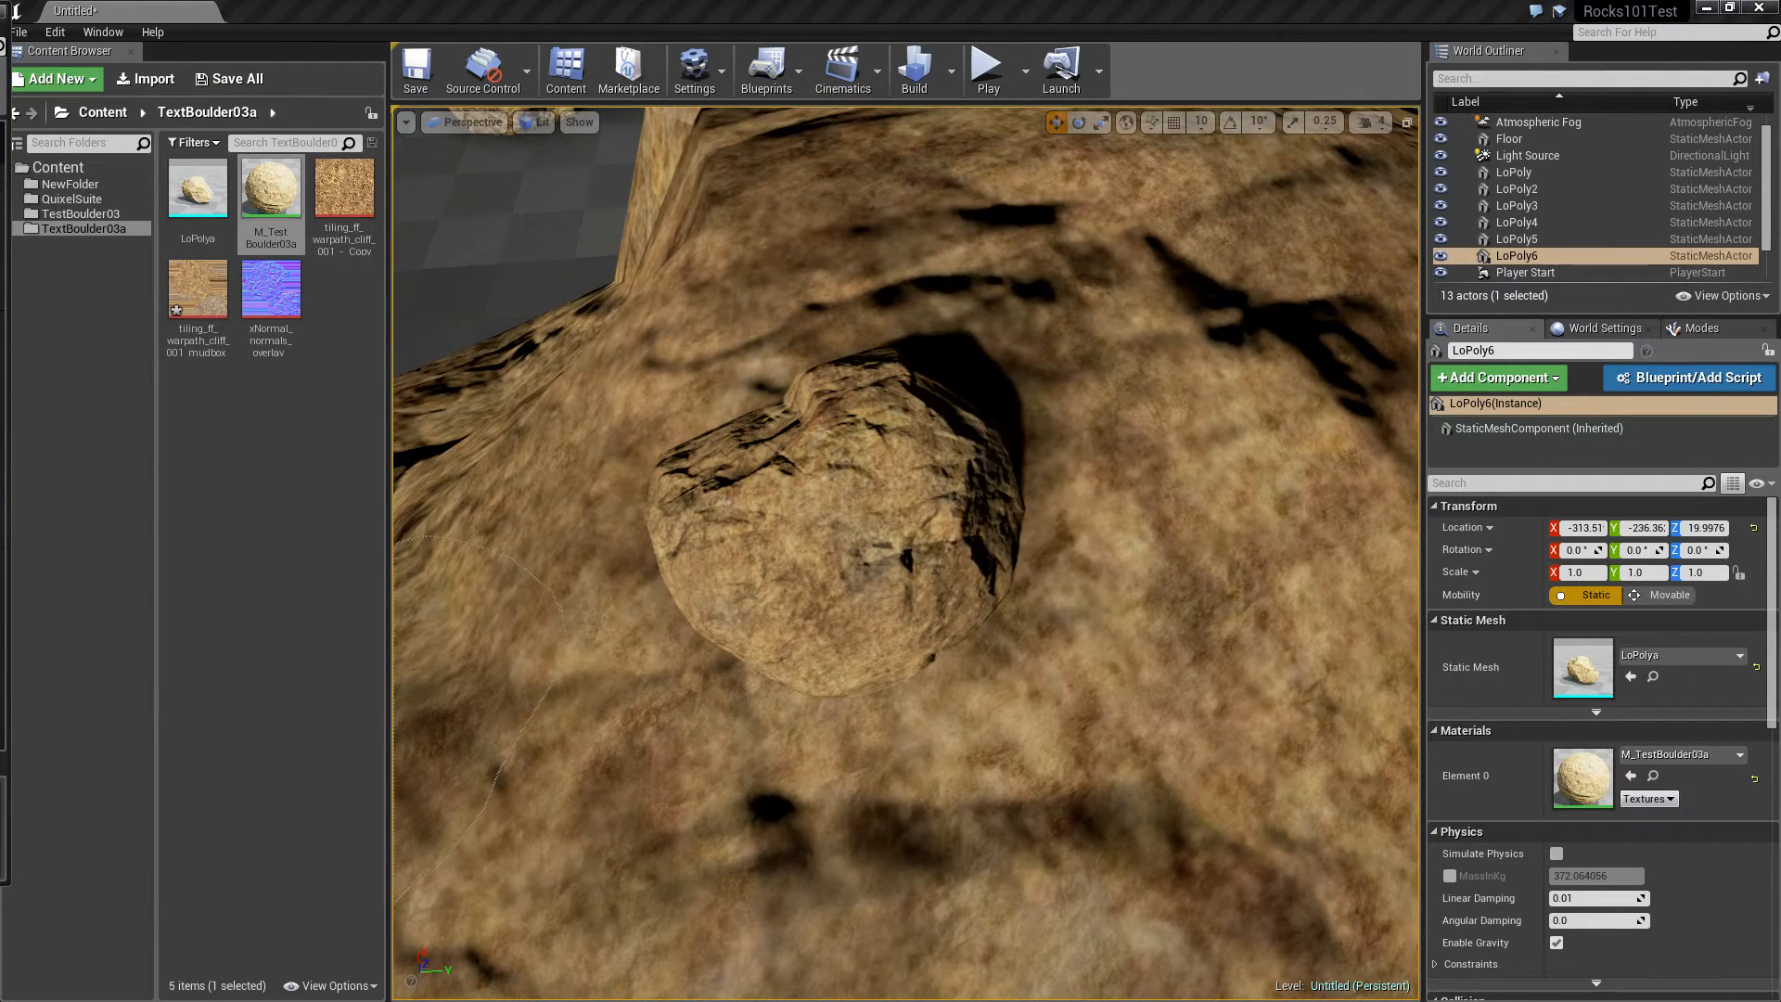
# Step: Examine the boulders in the level without the ambient occlusion map
pyautogui.moveTo(510, 575); pyautogui.dragTo(826, 571, button='right')
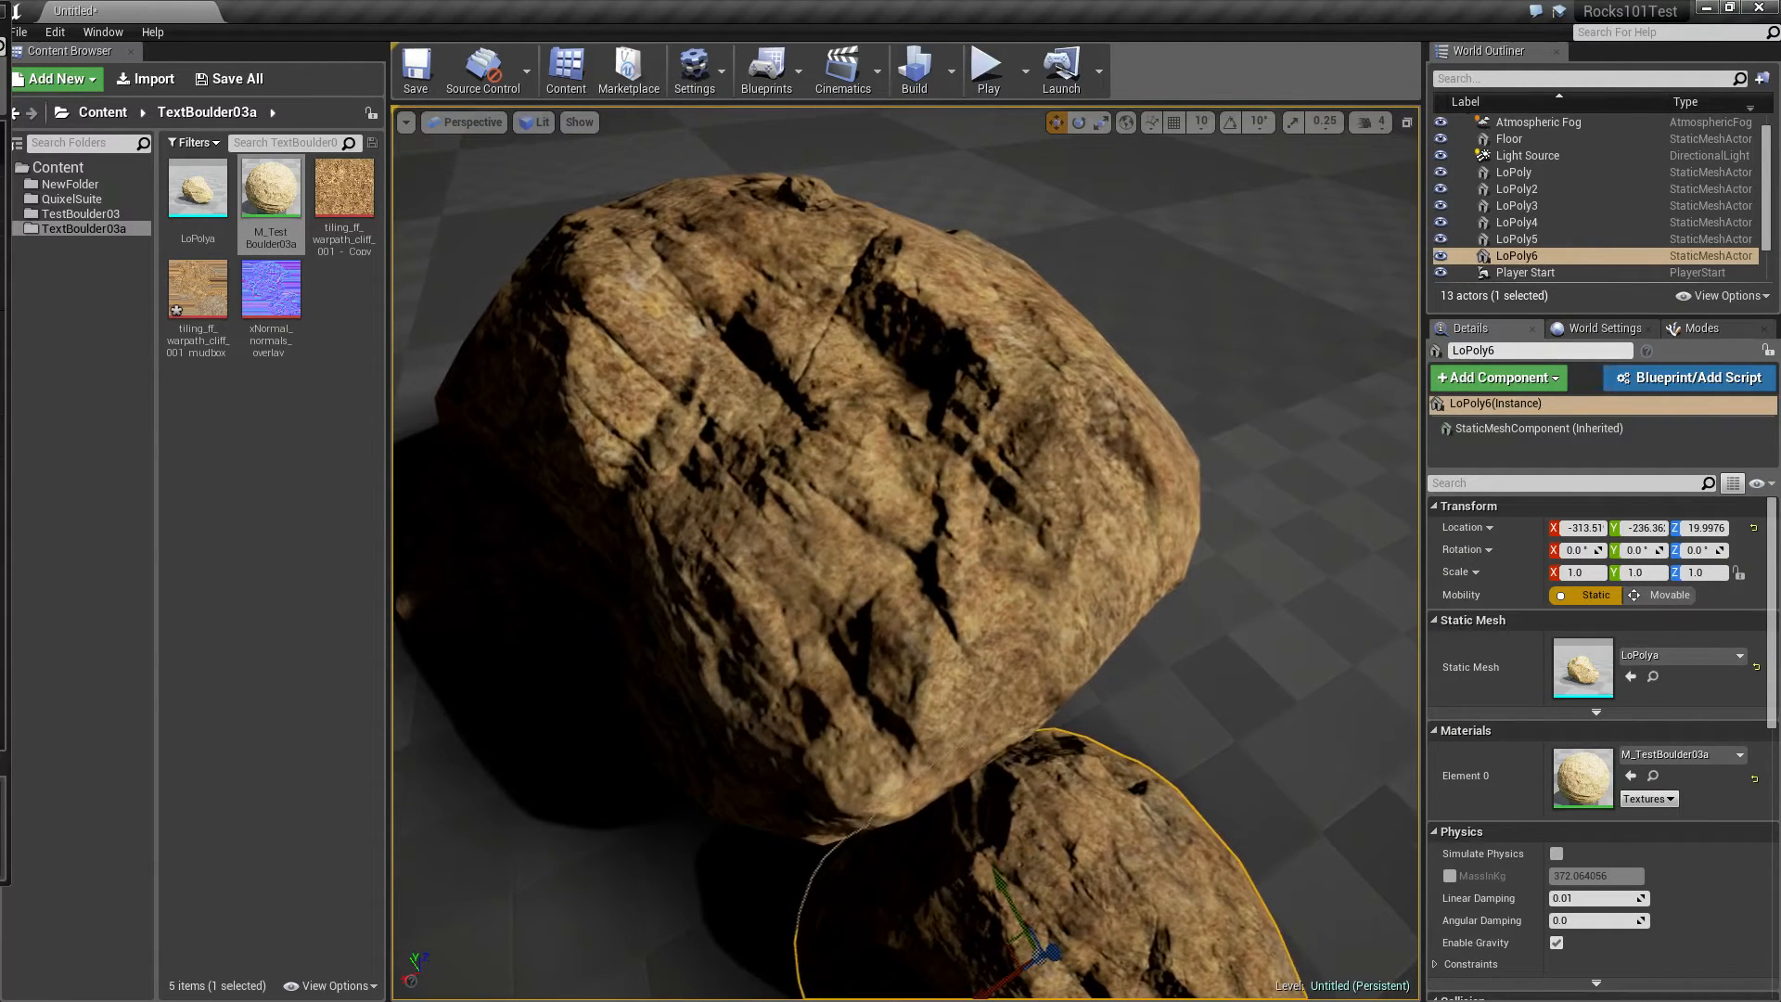
pyautogui.hotkey('ctrl', 'shift', 's')
pyautogui.moveTo(907, 554); pyautogui.dragTo(918, 593, button='right')
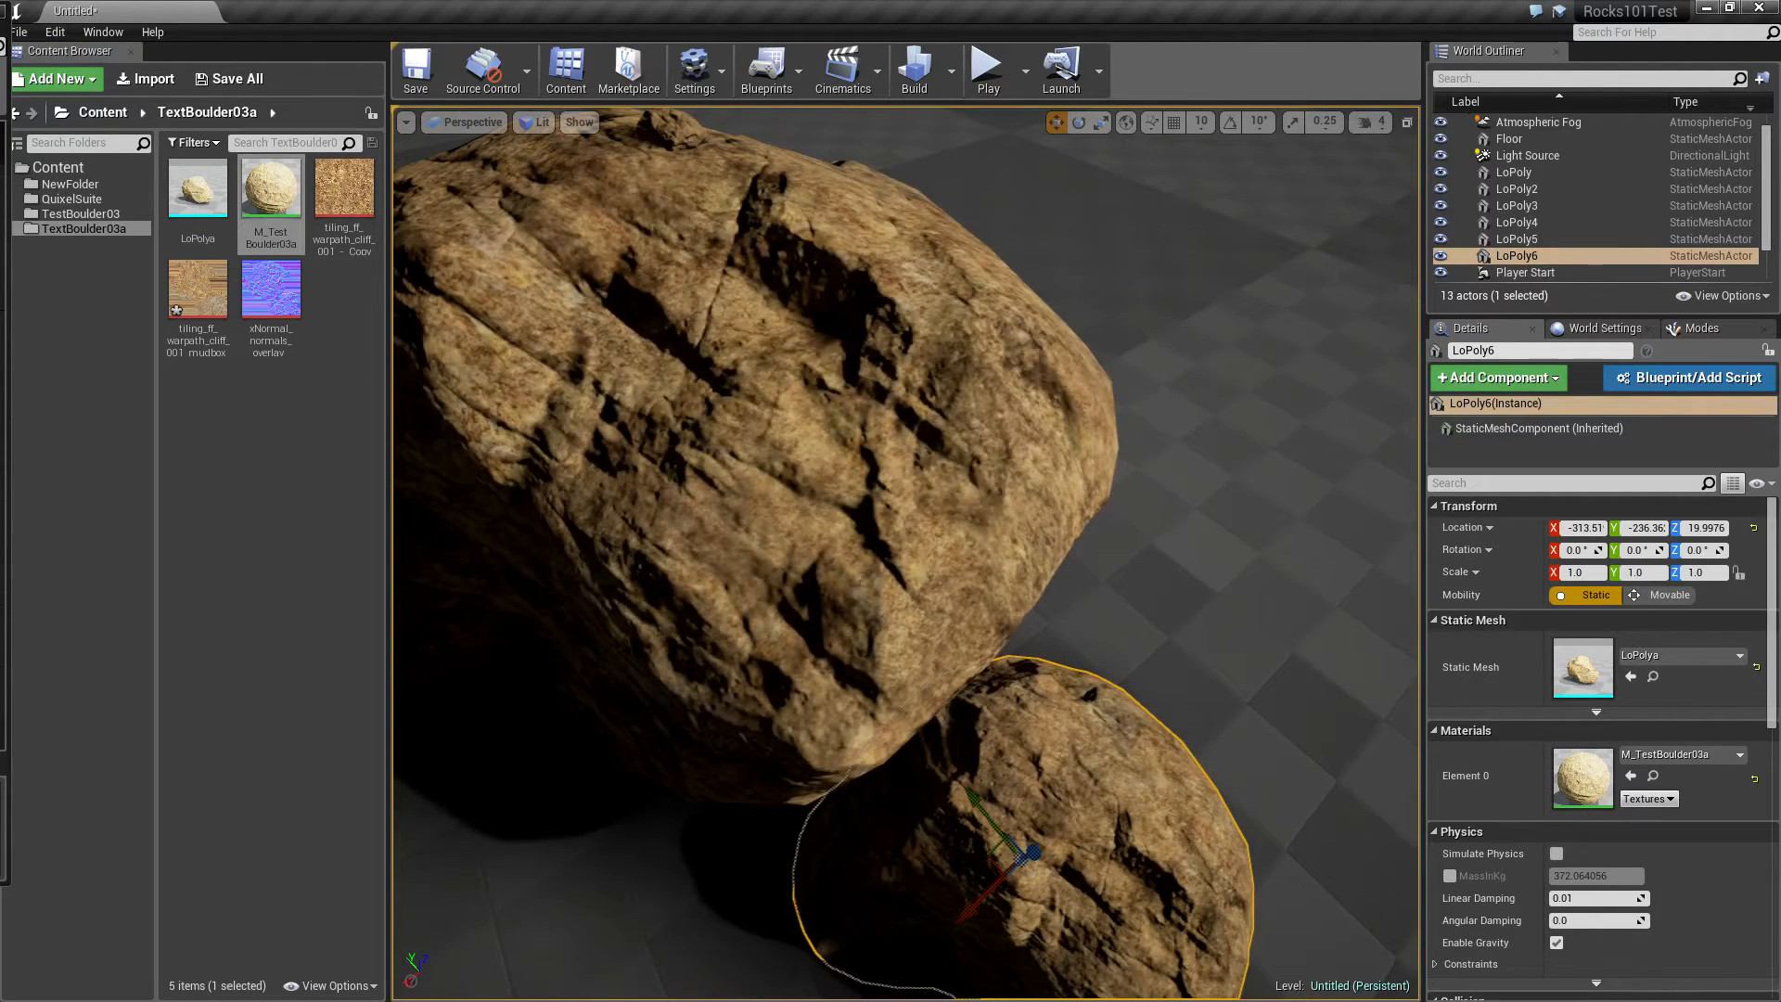
# Step: Bring the material graph back into view and move the unconnected ambient occlusion Texture Sample below the Lerp of the tiling textures
pyautogui.moveTo(0, 37); pyautogui.dragTo(1013, 101)
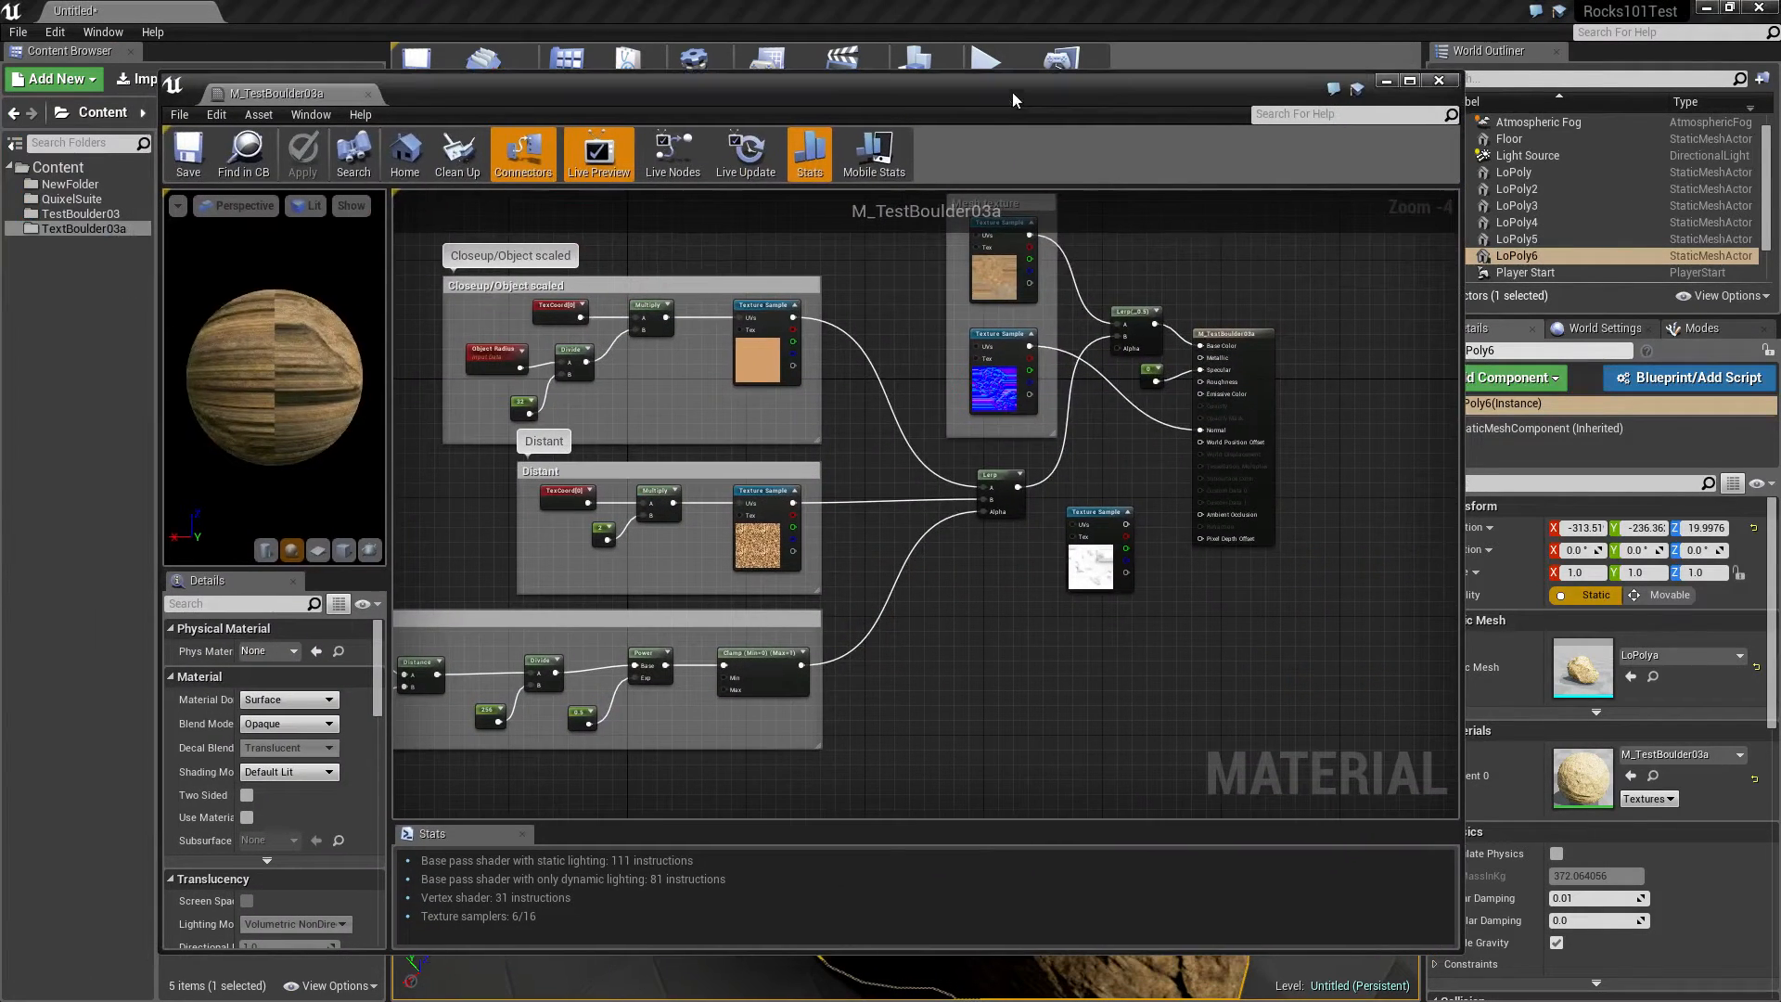
pyautogui.click(1104, 514)
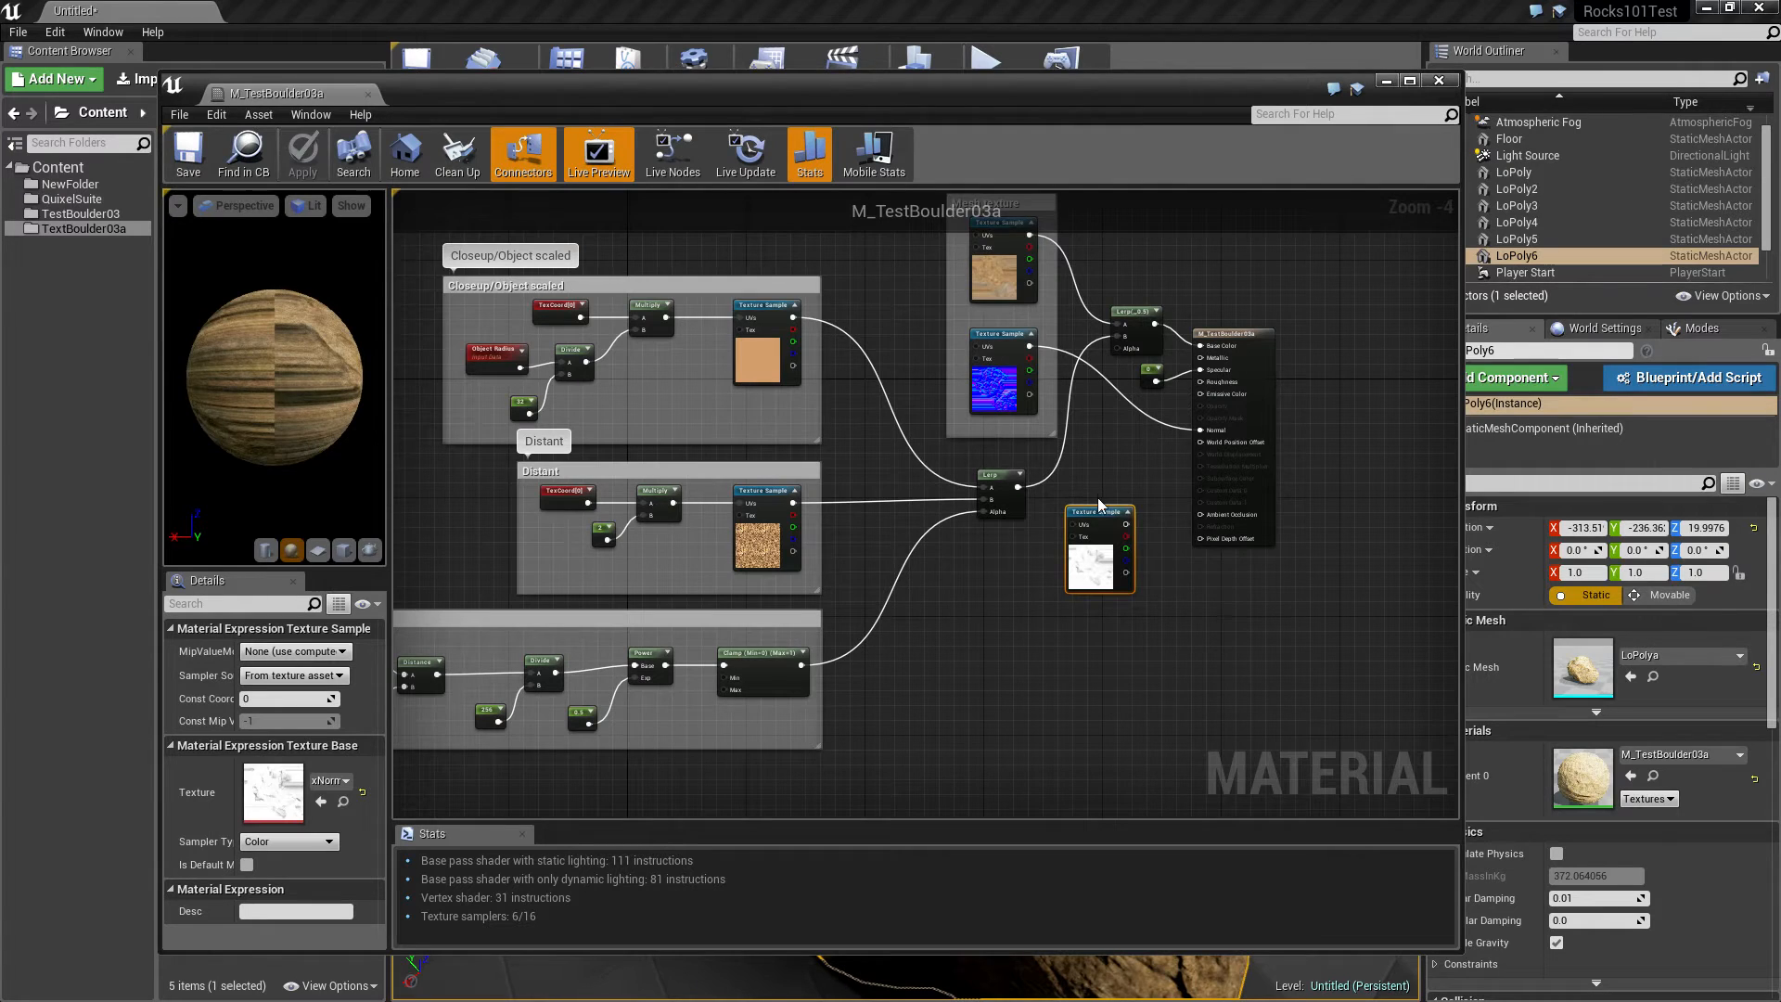
pyautogui.moveTo(1100, 512); pyautogui.dragTo(1011, 653)
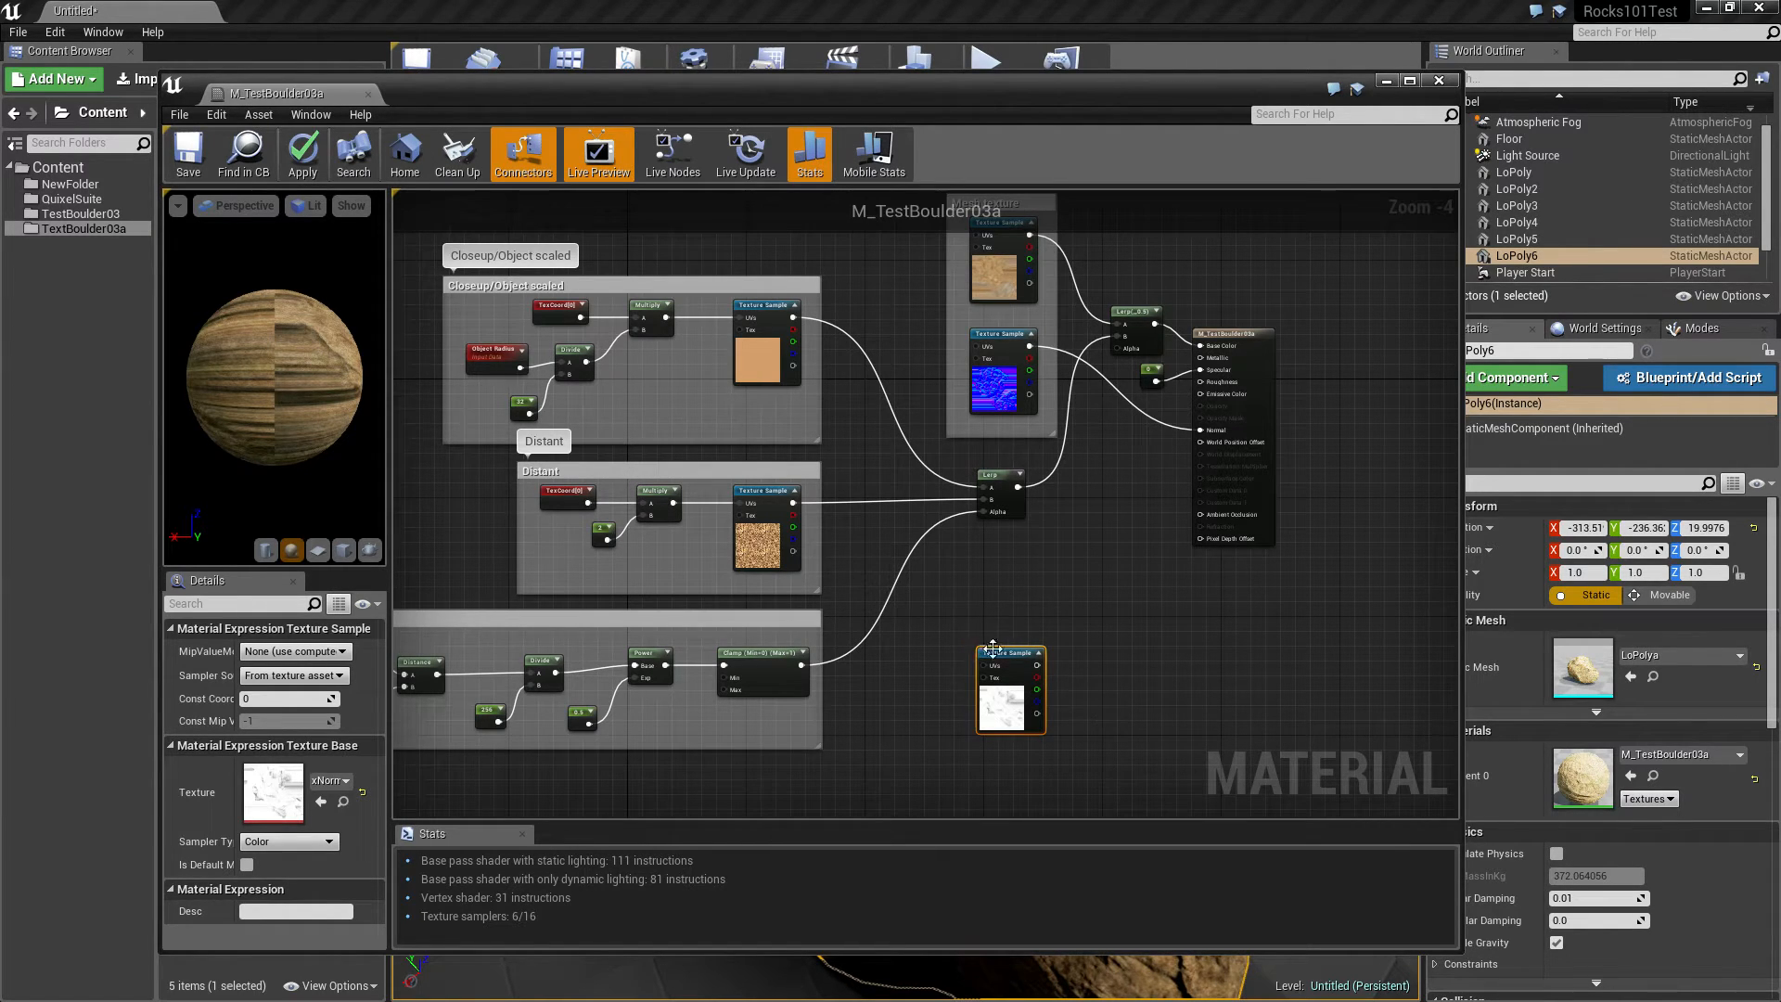
# Step: Delete the unconnected ambient occlusion Texture Sample from the material graph
pyautogui.moveTo(1014, 655); pyautogui.dragTo(1005, 653)
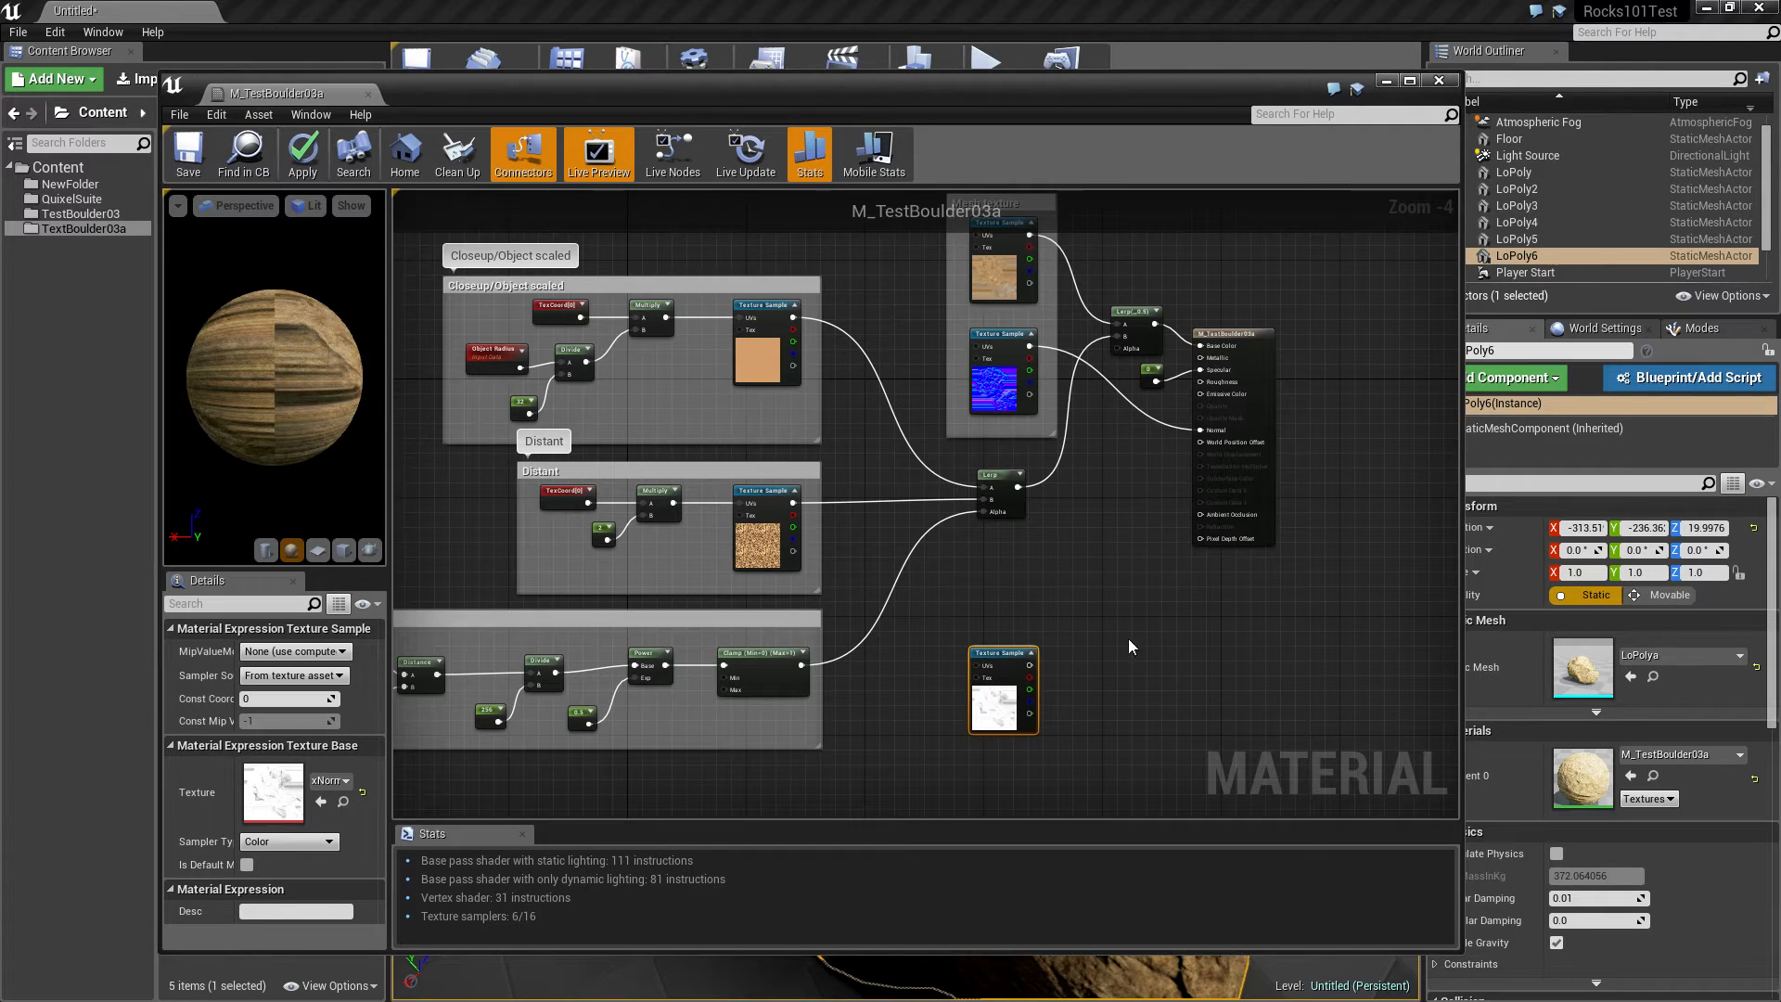
pyautogui.press('Delete')
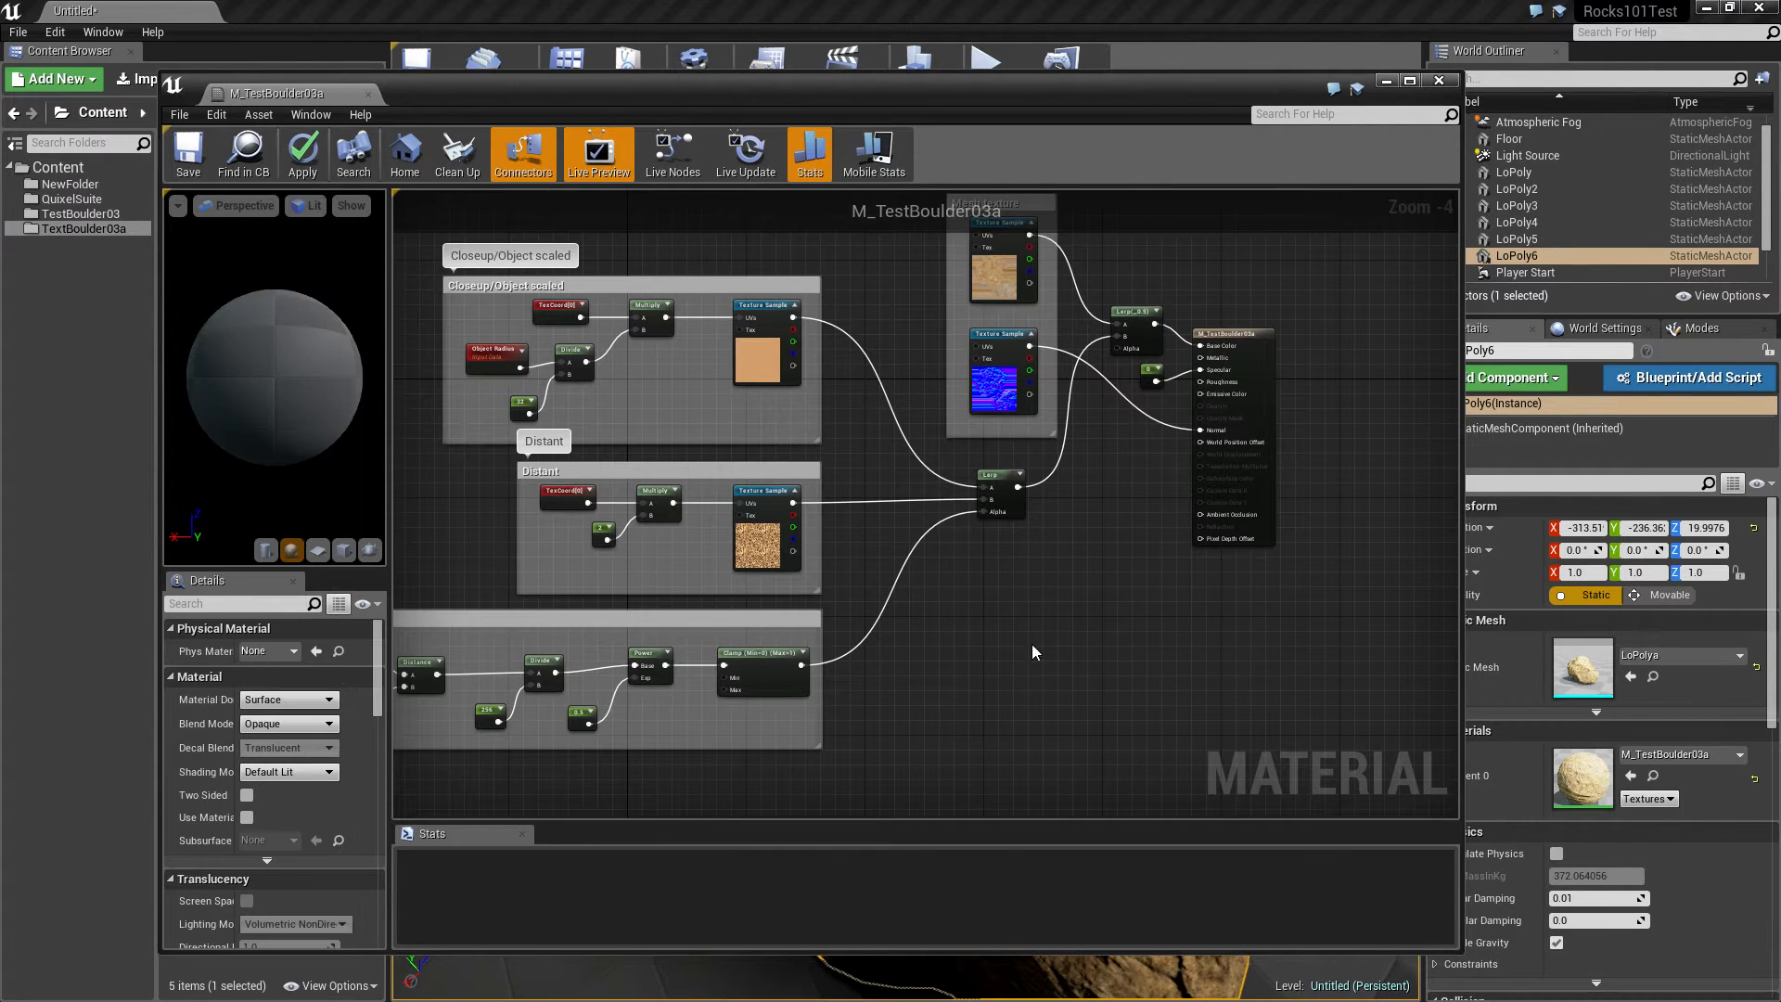
pyautogui.moveTo(992, 618); pyautogui.dragTo(1154, 679, button='right')
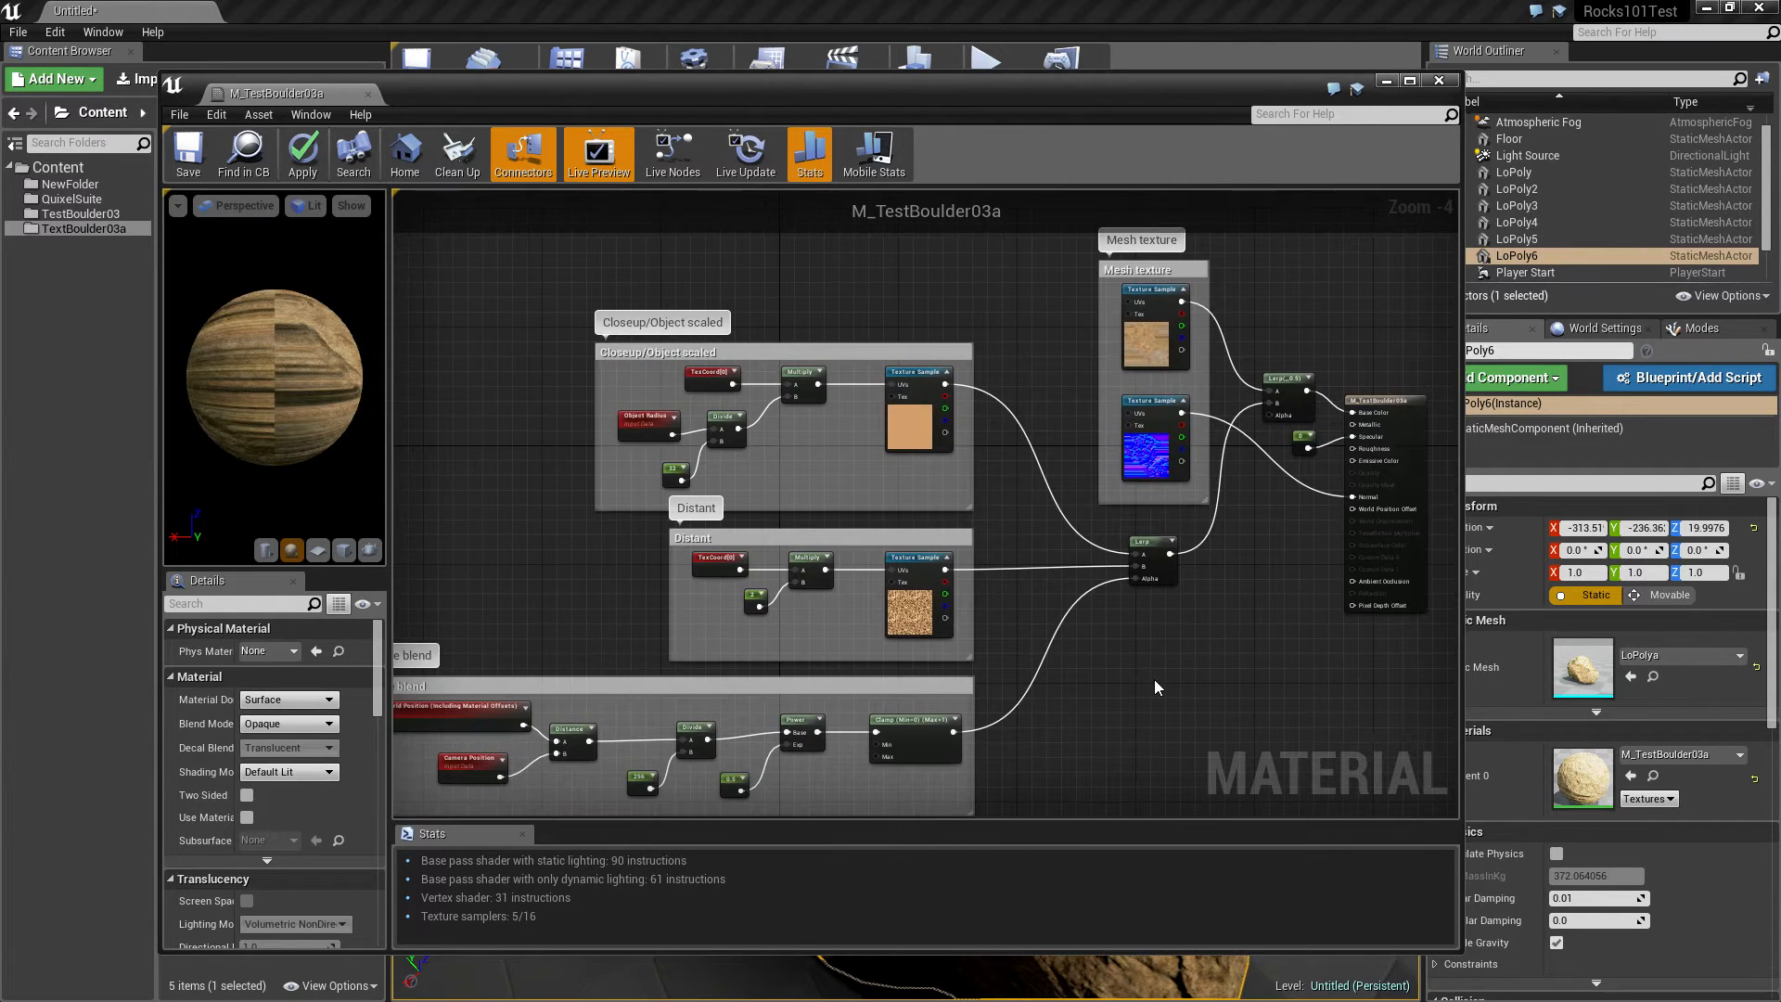
pyautogui.scroll(1, 1155, 678)
pyautogui.scroll(-1, 1130, 652)
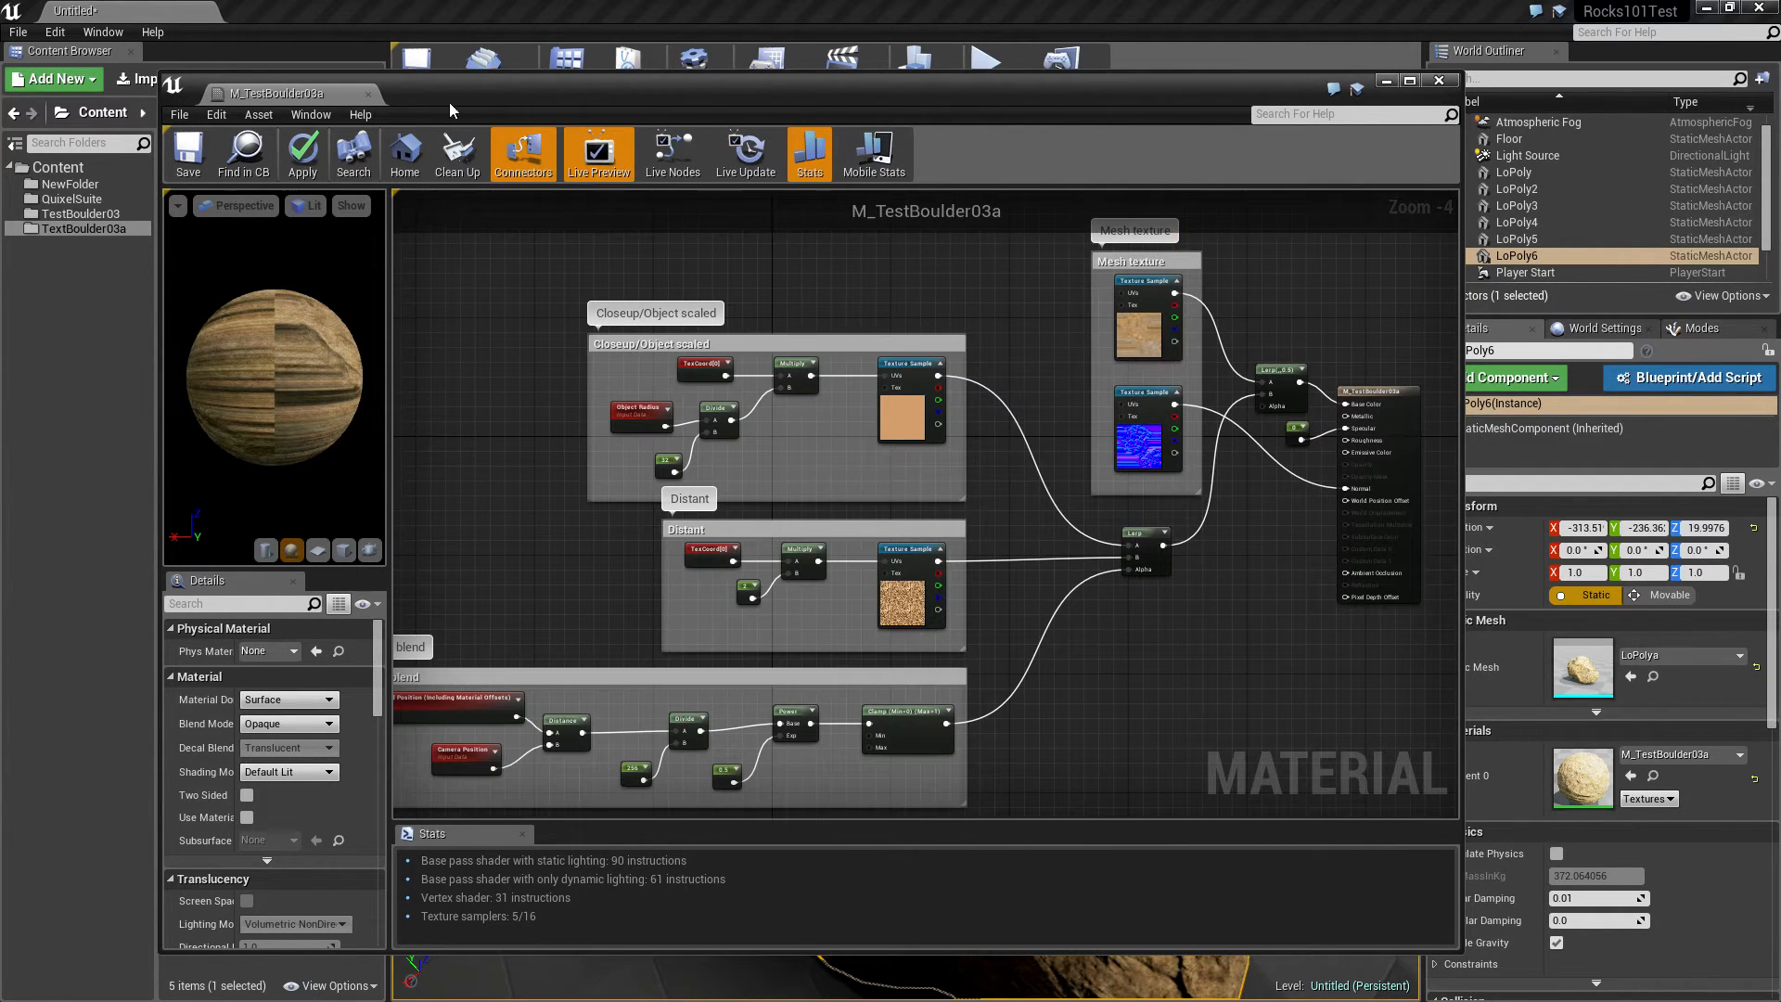
# Step: Close the M_TestBoulder03a material editor, applying the changes to the original material
pyautogui.moveTo(449, 100); pyautogui.dragTo(1532, 100)
pyautogui.moveTo(825, 556); pyautogui.dragTo(789, 635, button='right')
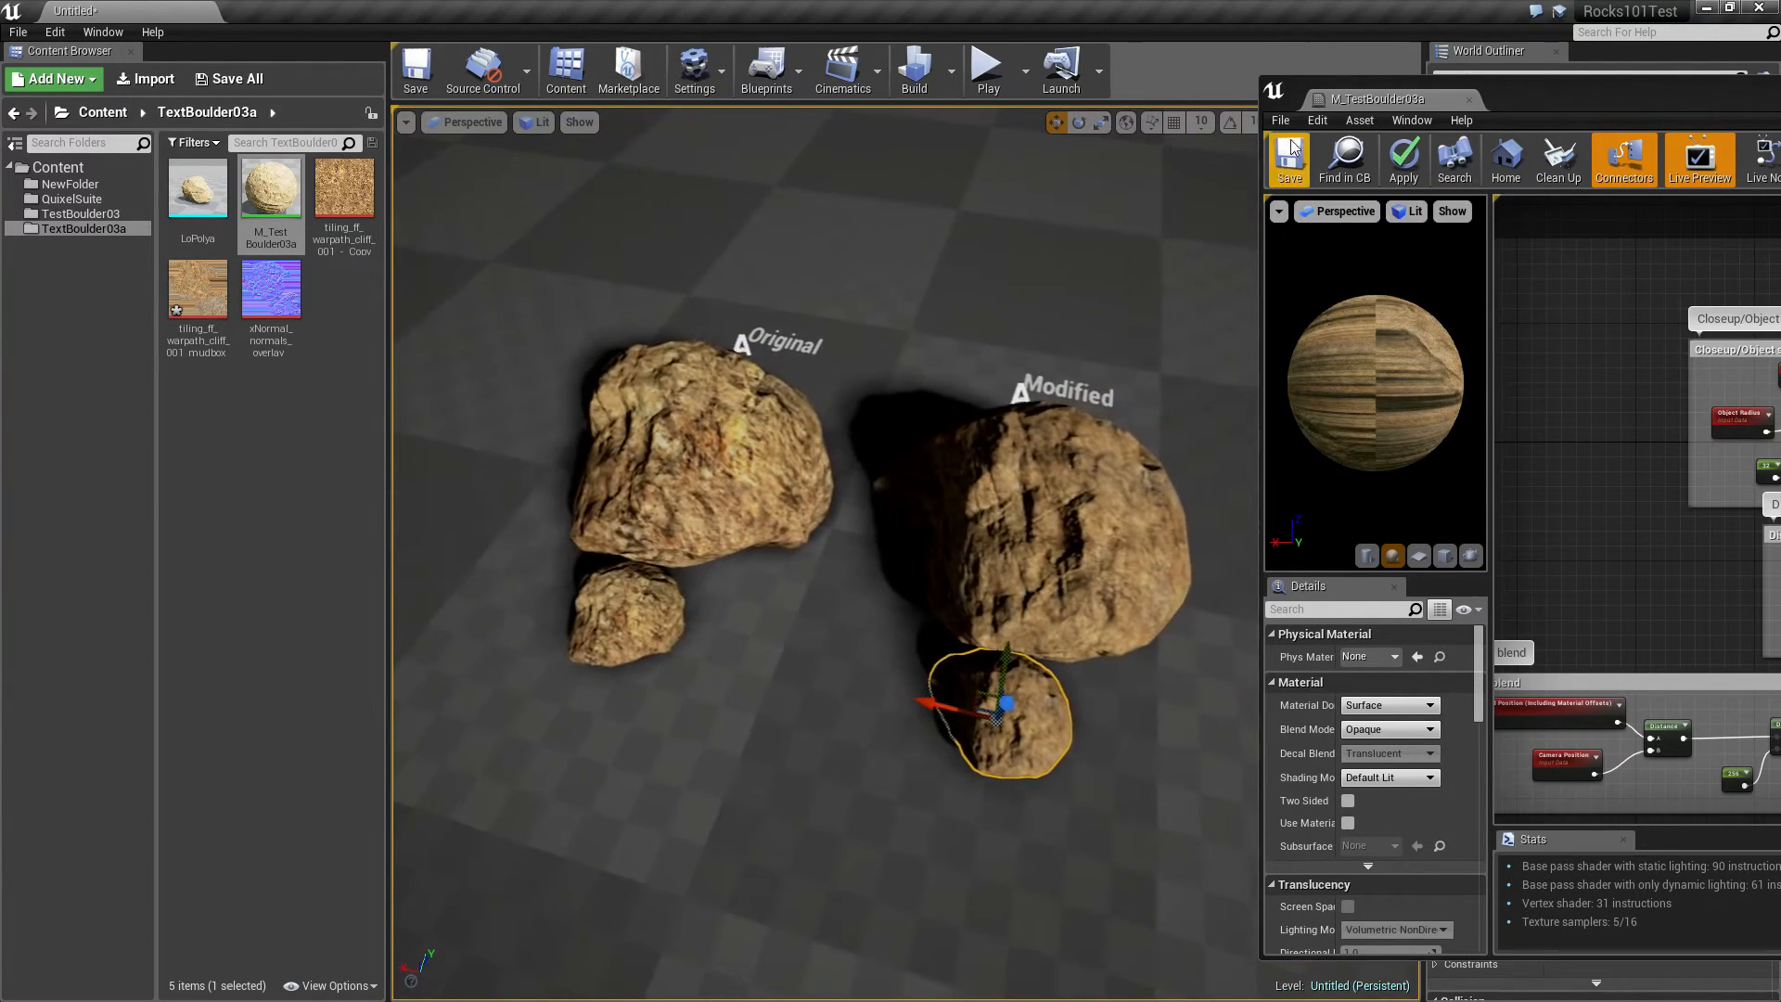
pyautogui.click(1468, 99)
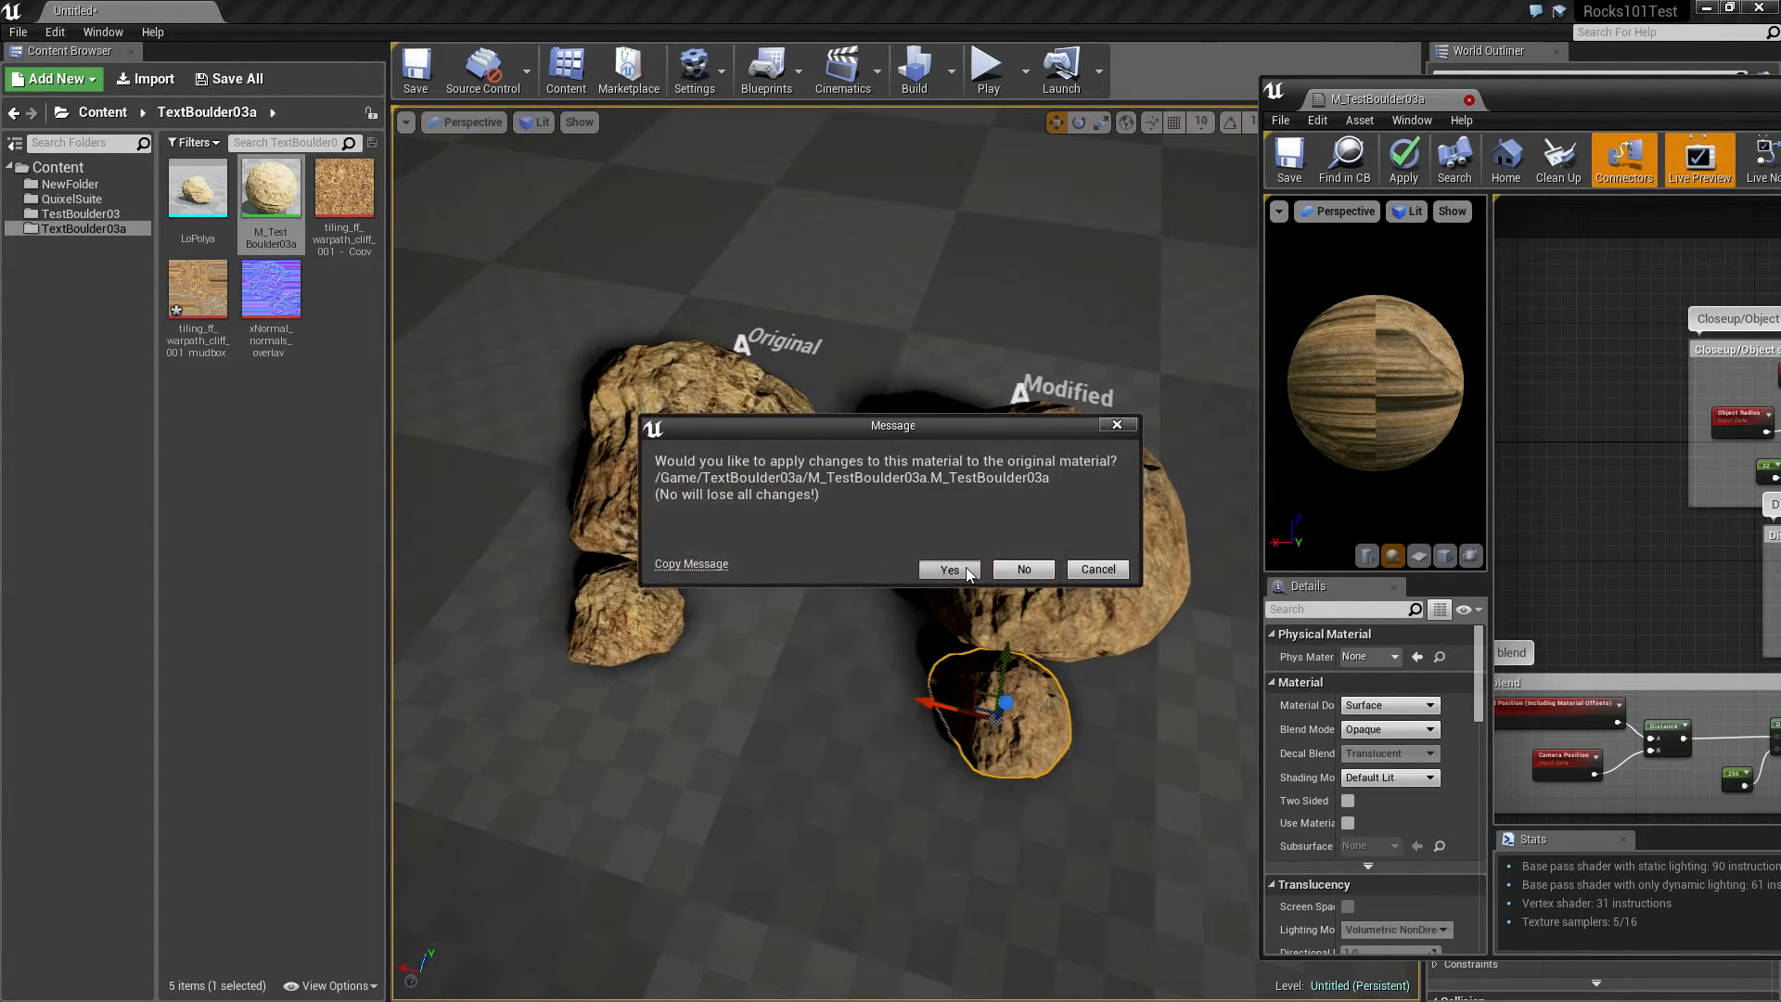
pyautogui.click(949, 569)
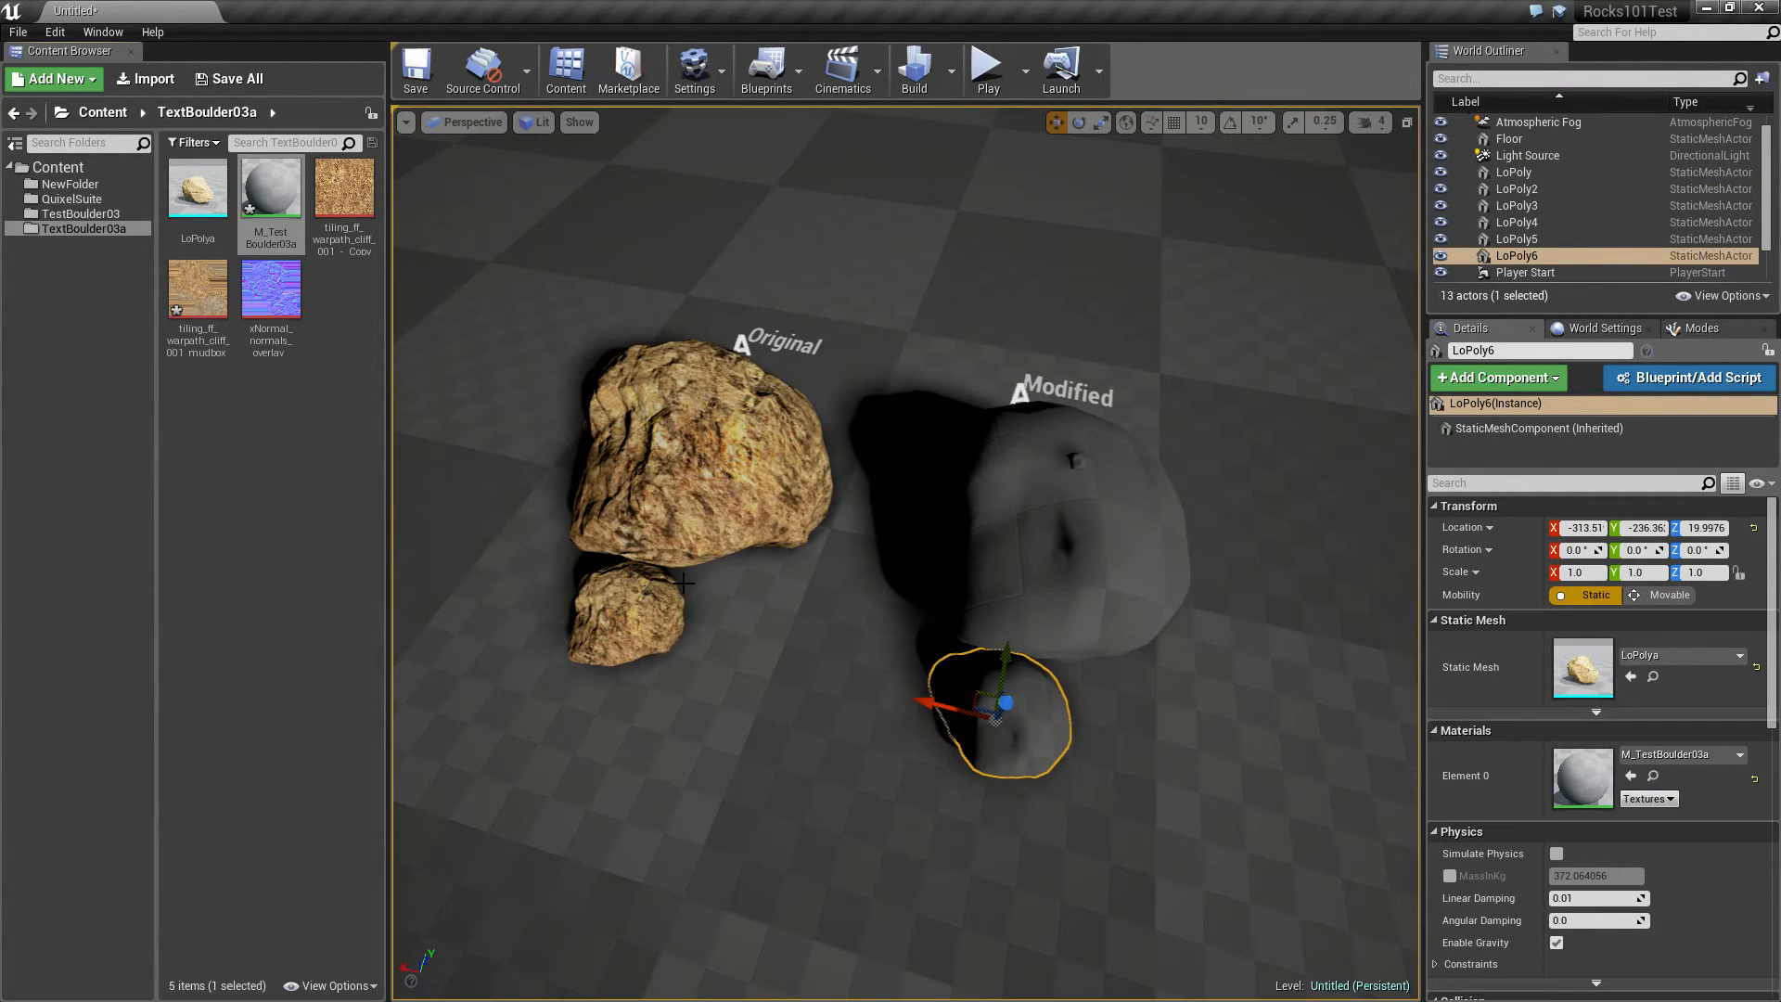
# Step: Examine the blended texture on the small and large Modified boulders from close up and from a distance
pyautogui.moveTo(709, 485); pyautogui.dragTo(709, 425, button='right')
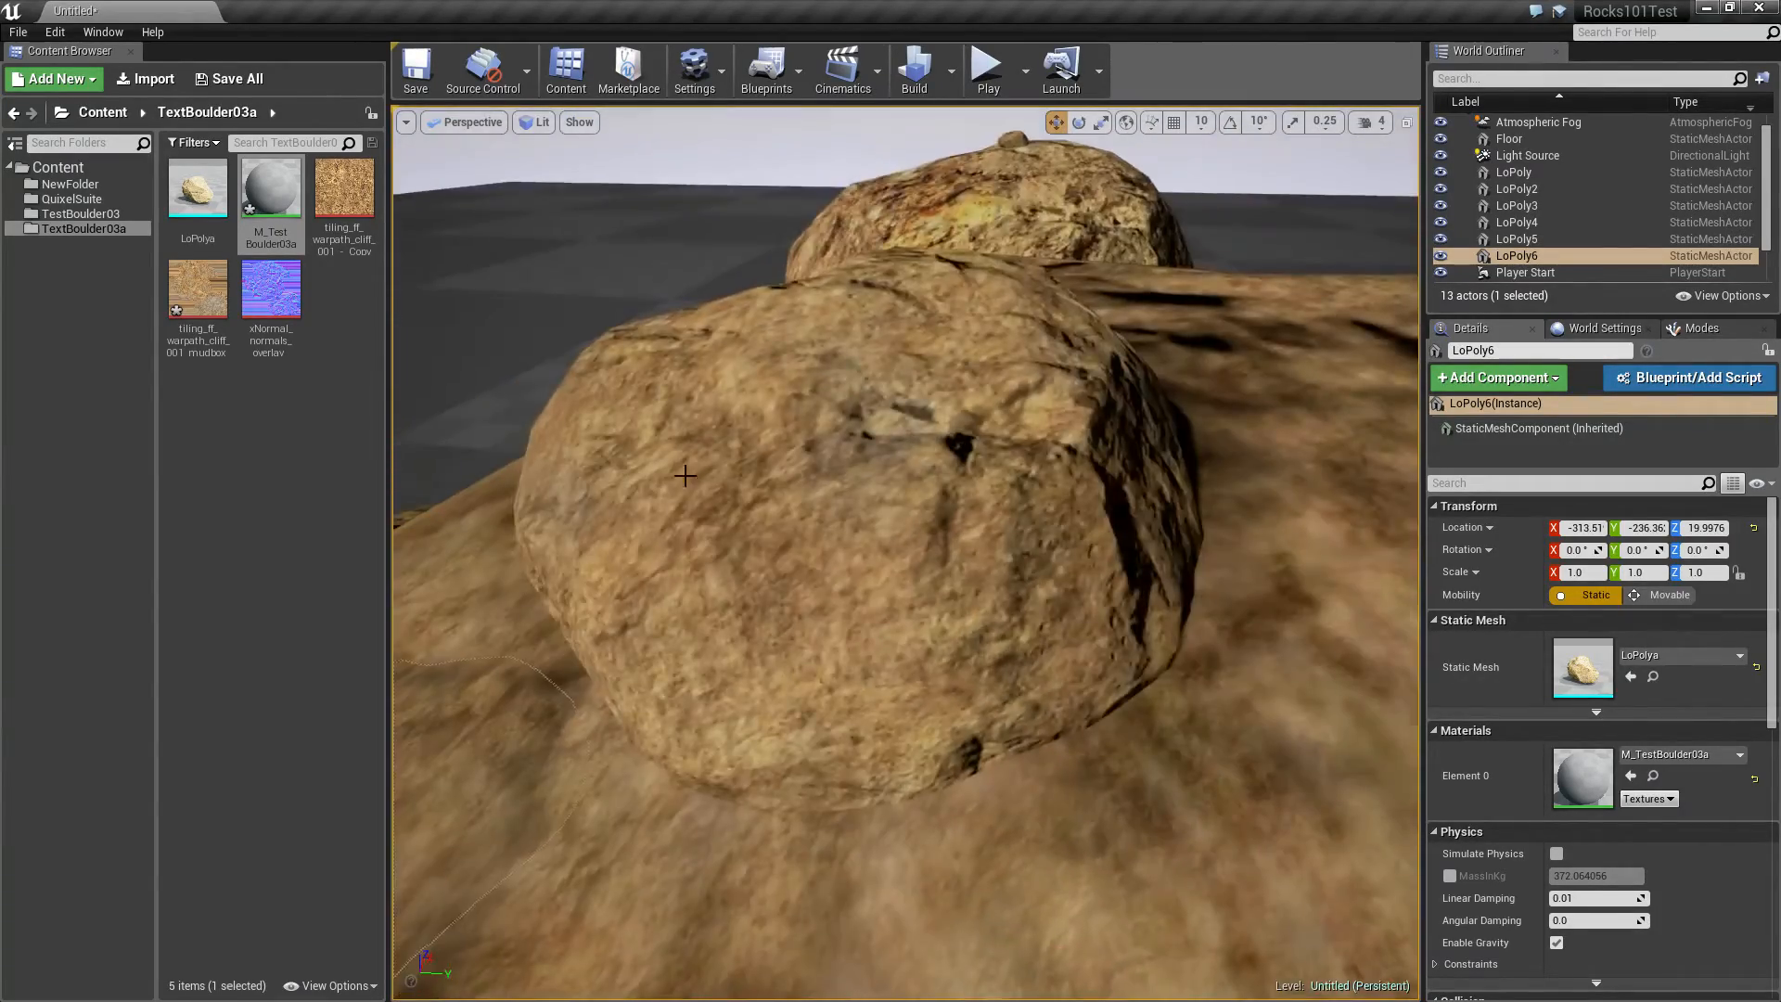
pyautogui.scroll(-5, 905, 553)
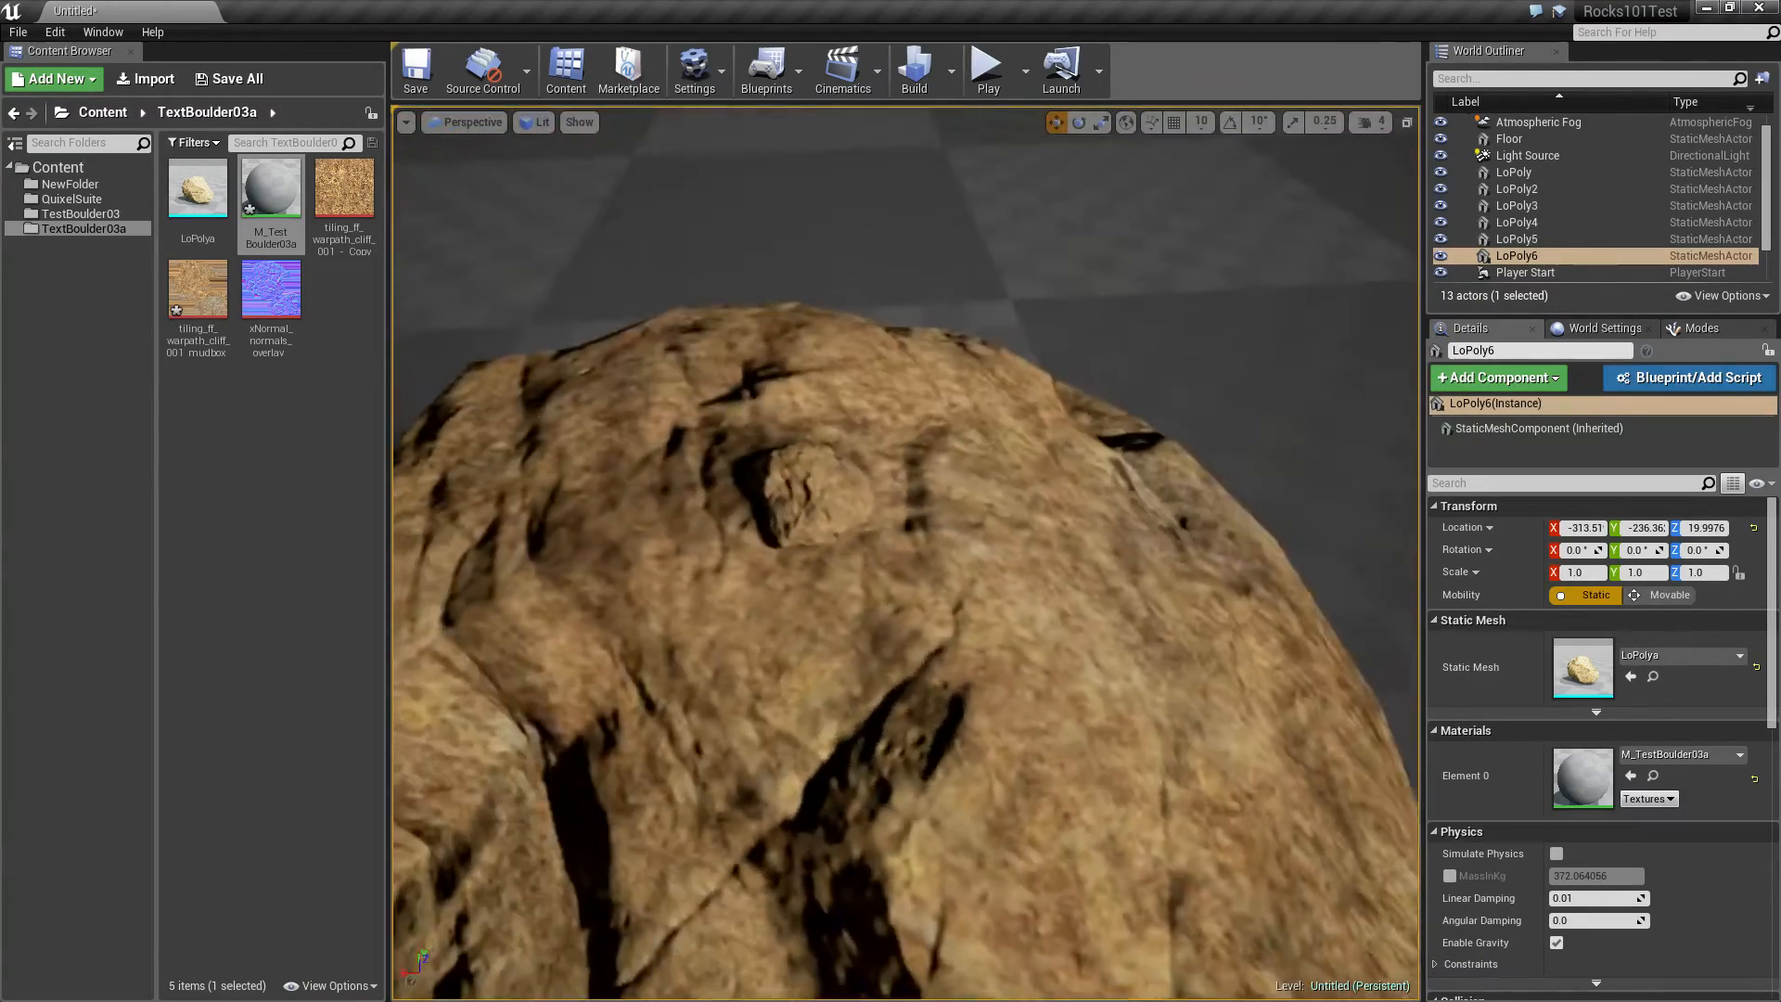
pyautogui.moveTo(906, 553); pyautogui.dragTo(905, 519, button='right')
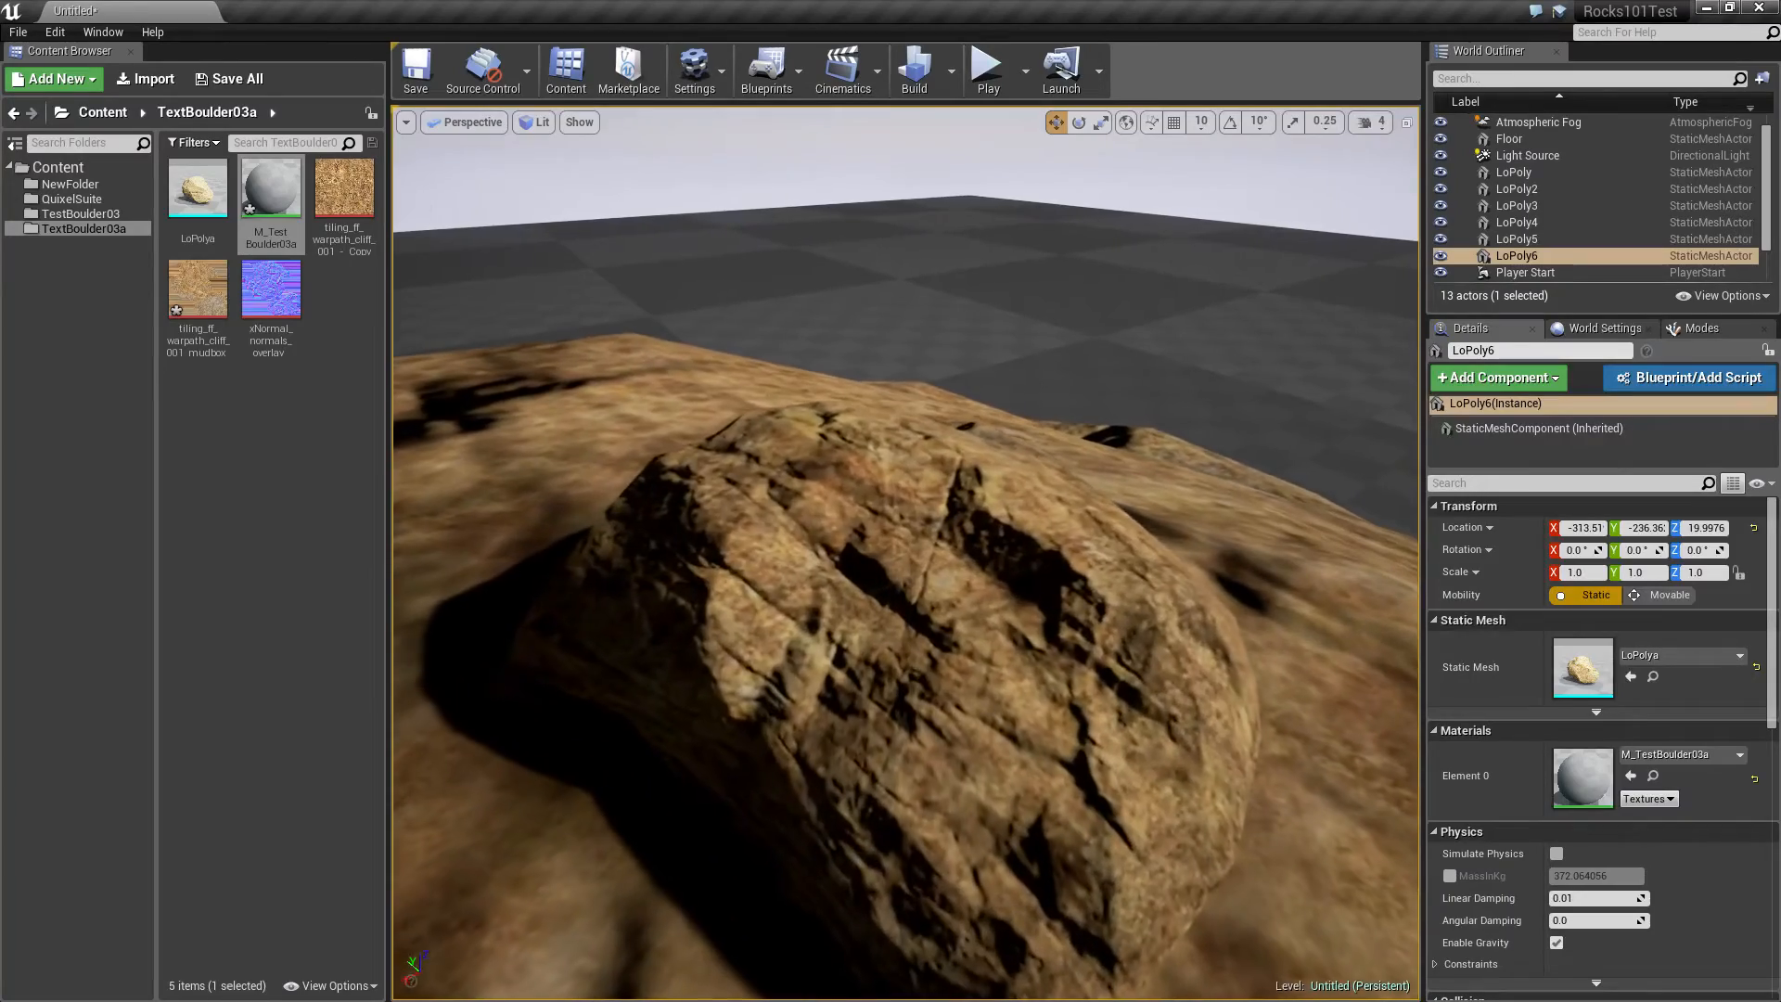
pyautogui.scroll(5, 905, 553)
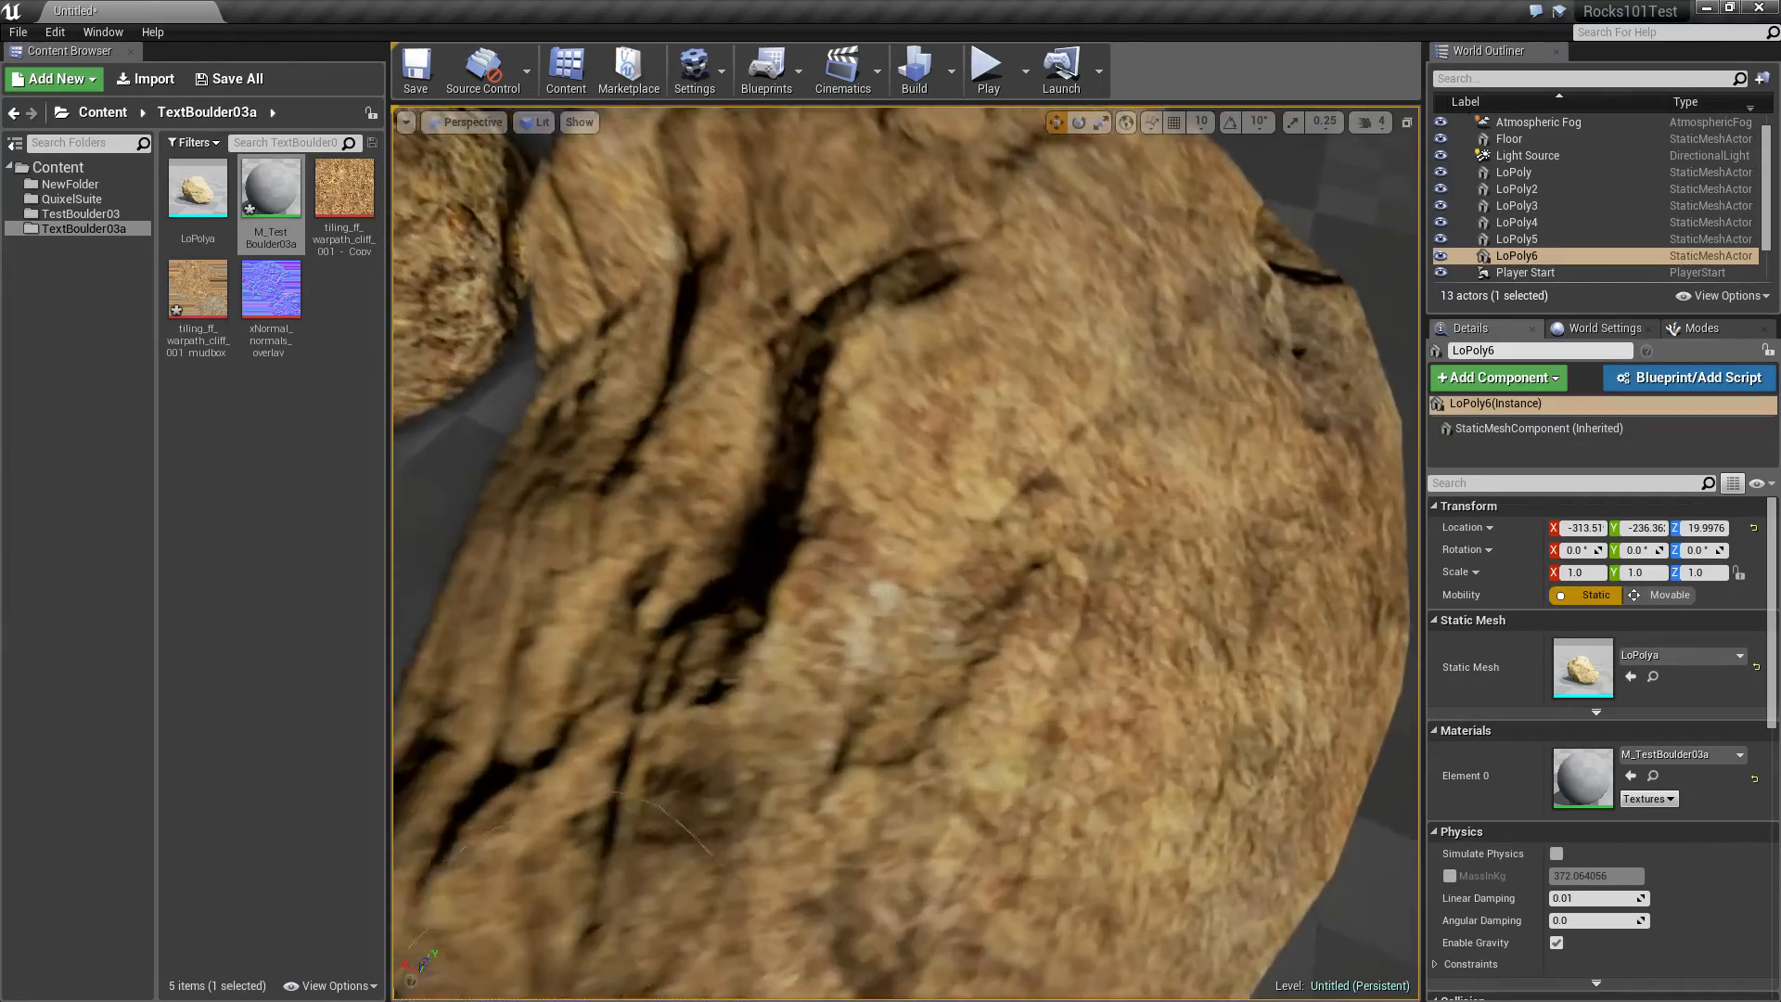
pyautogui.scroll(-5, 906, 553)
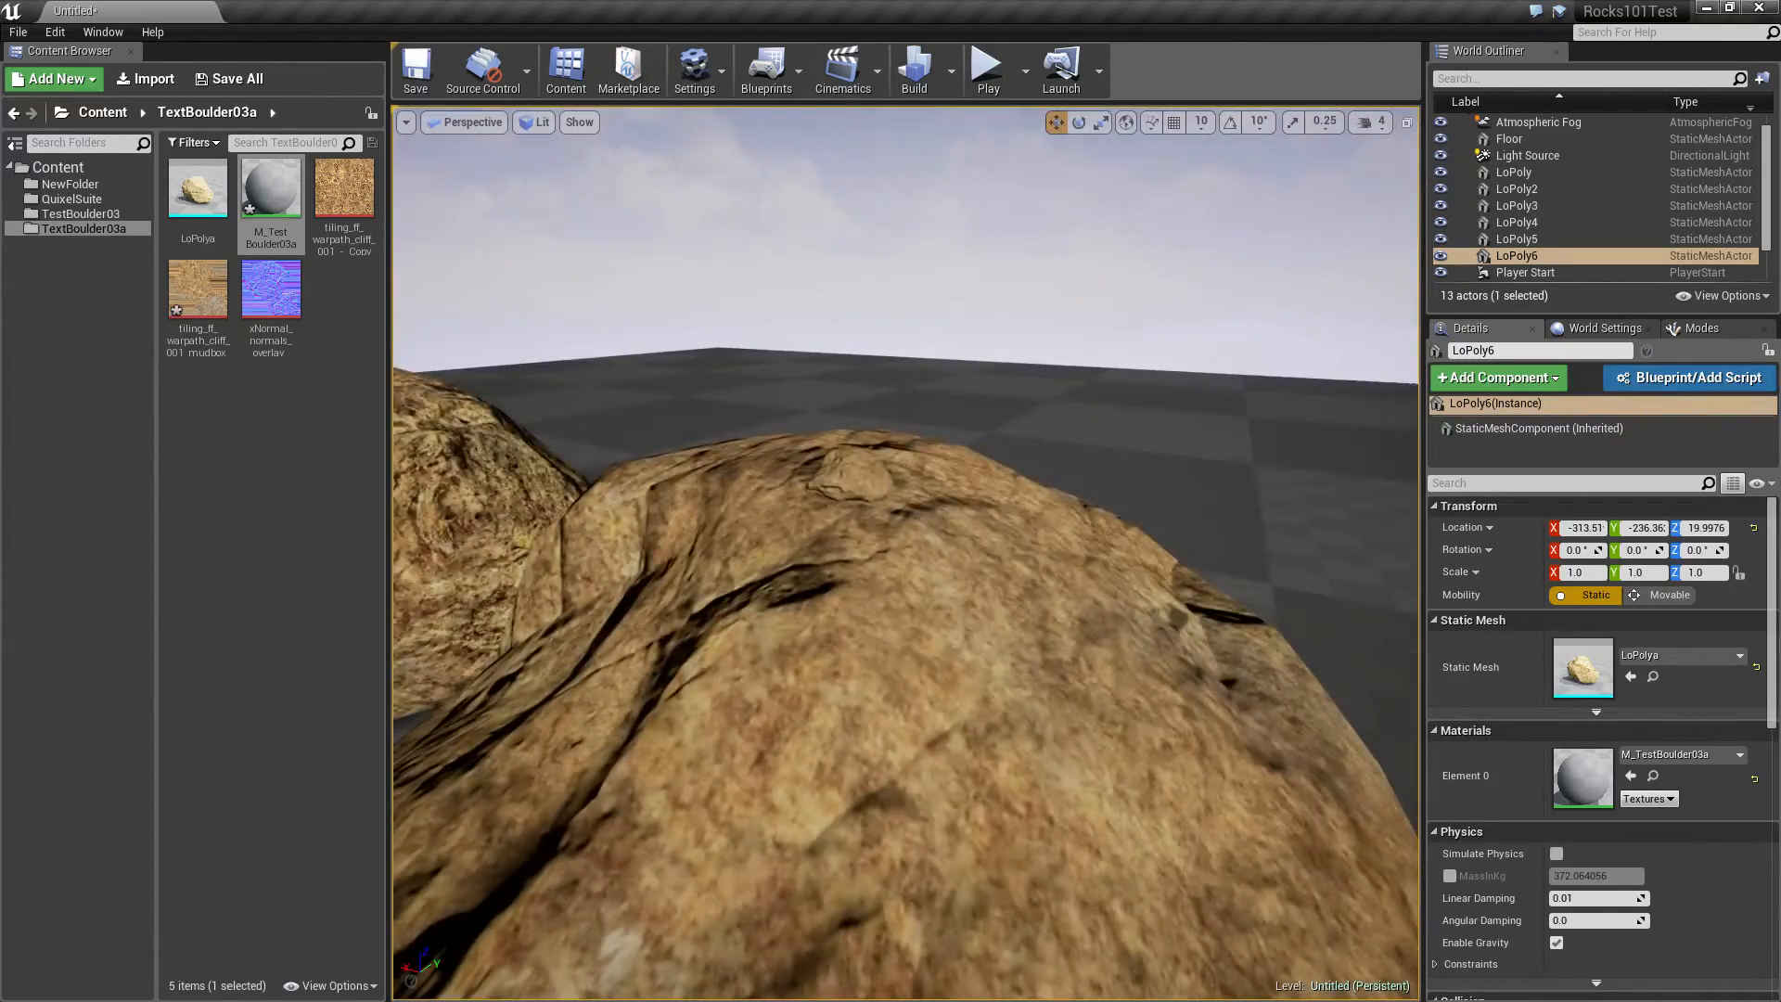
pyautogui.moveTo(906, 553); pyautogui.dragTo(905, 649, button='right')
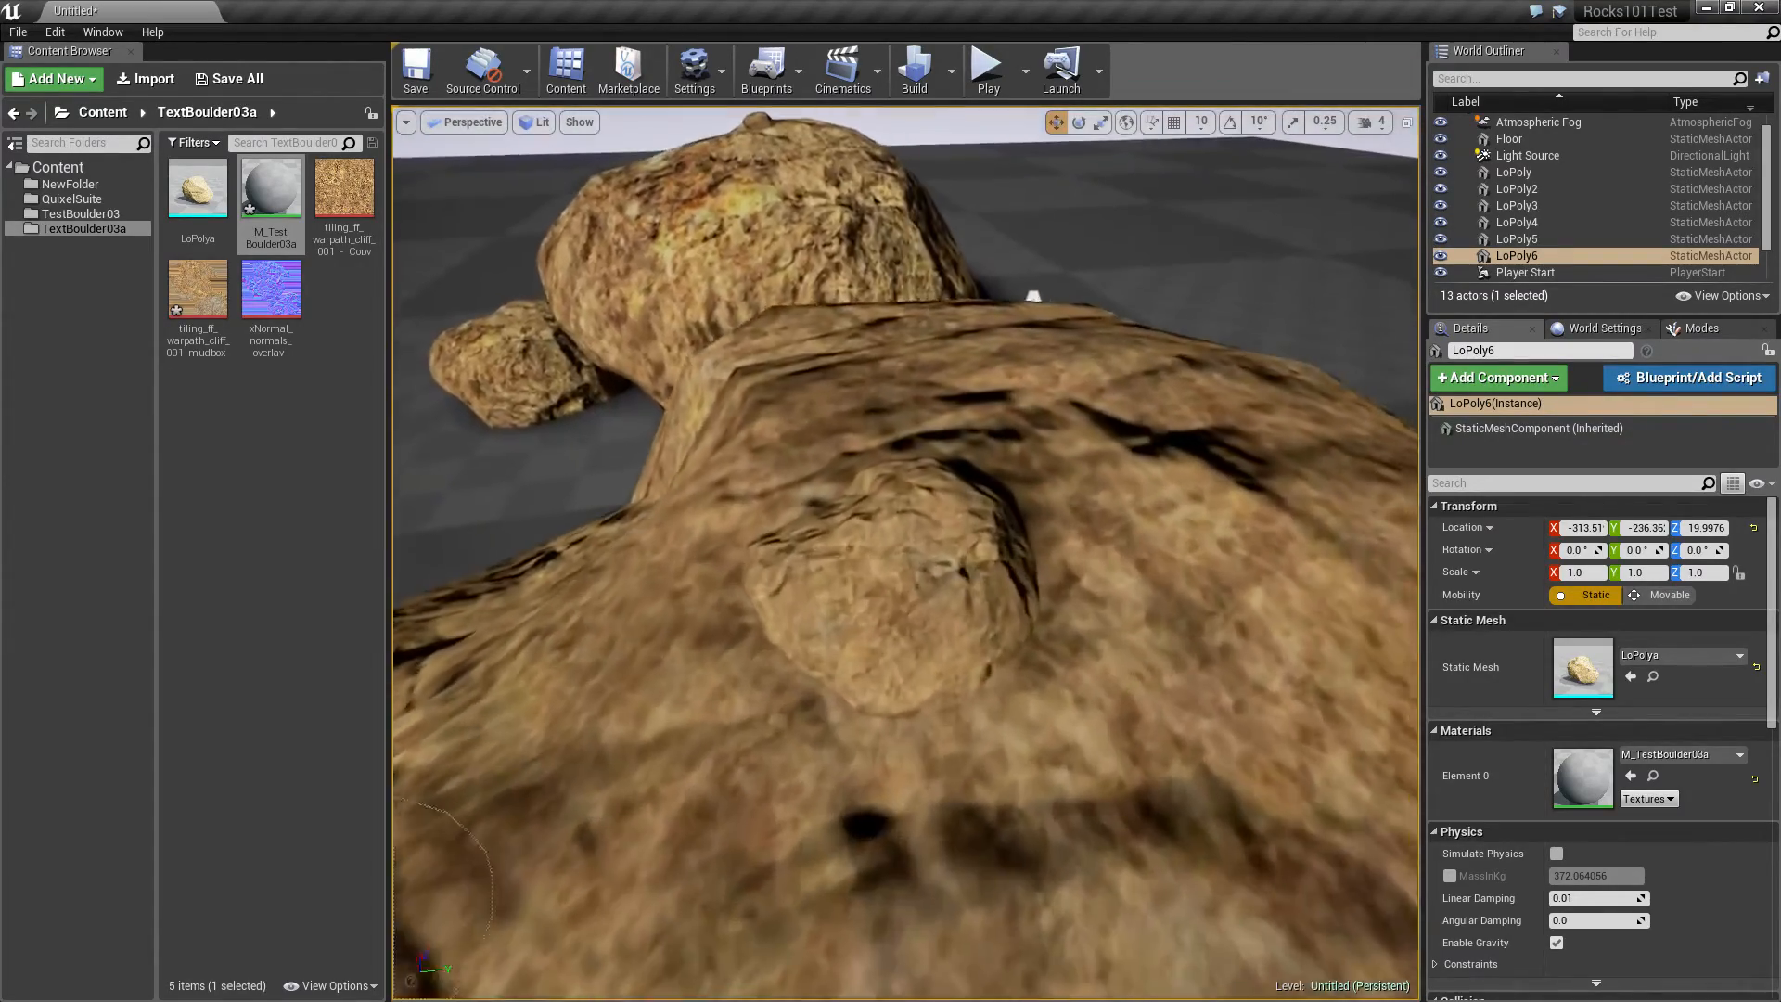
pyautogui.moveTo(905, 553); pyautogui.dragTo(906, 640, button='right')
pyautogui.moveTo(905, 553); pyautogui.dragTo(770, 360, button='right')
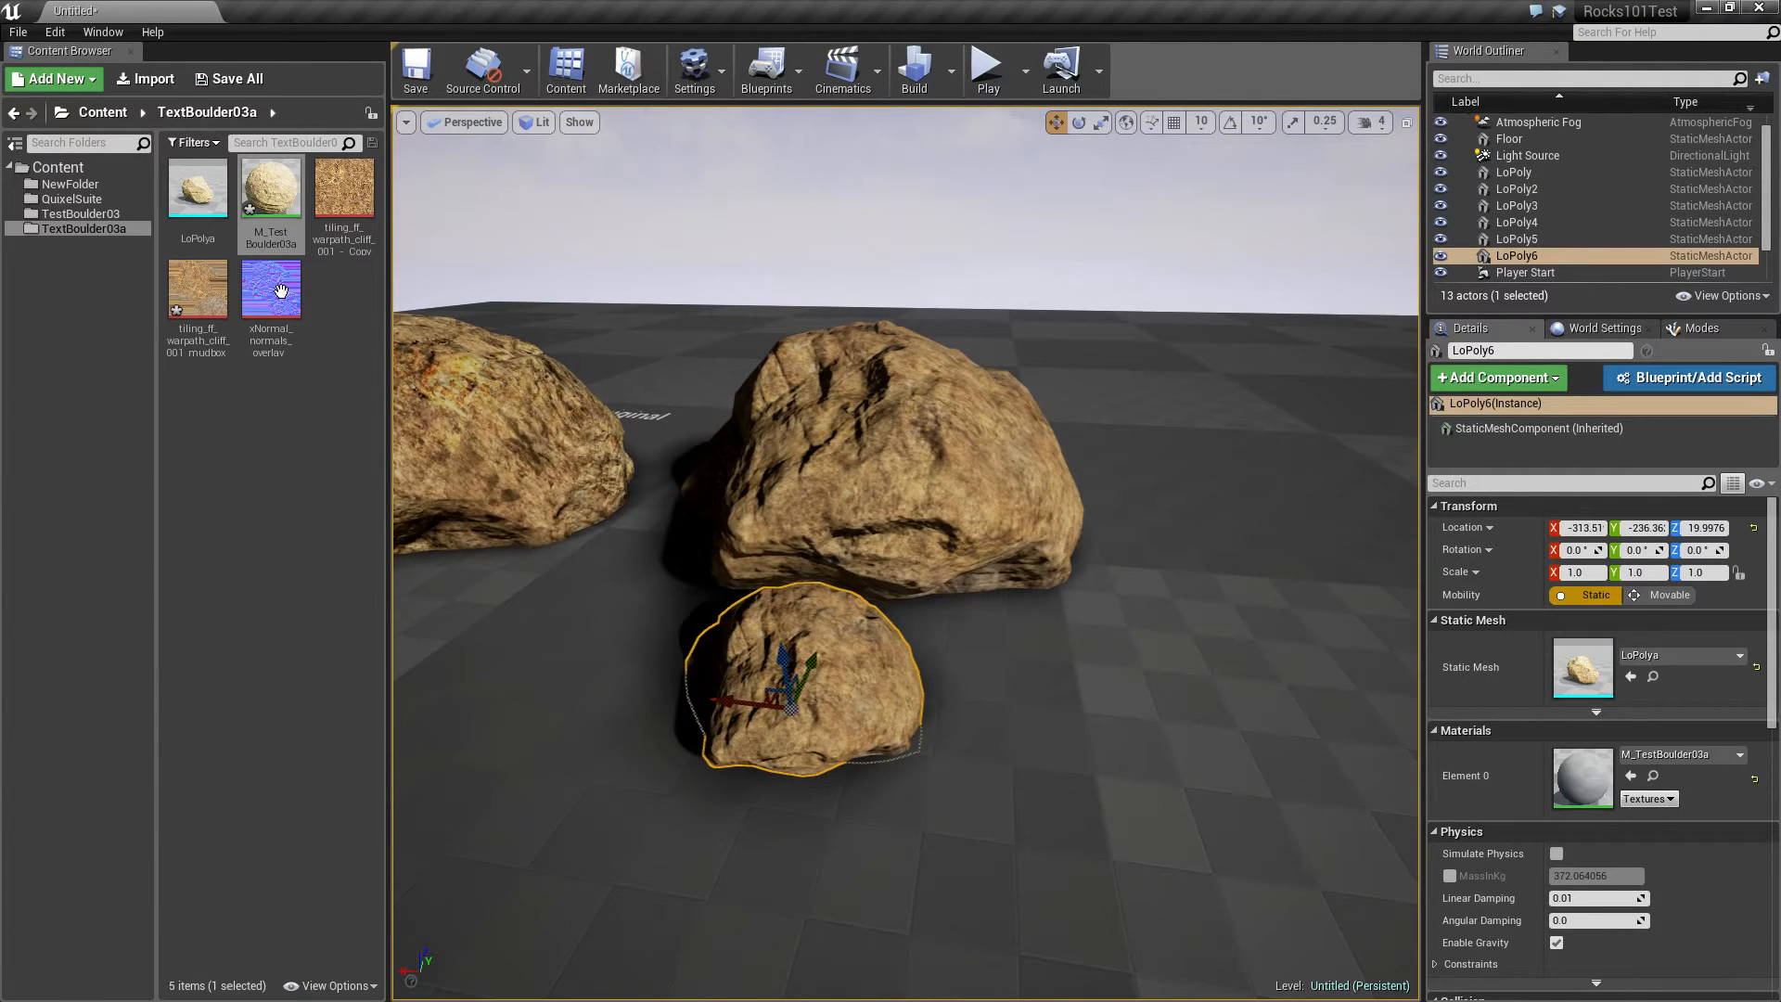
# Step: Reopen the M_TestBoulder03a material and bring the two Lerp nodes and the closeup Texture Sample into view
pyautogui.doubleClick(270, 196)
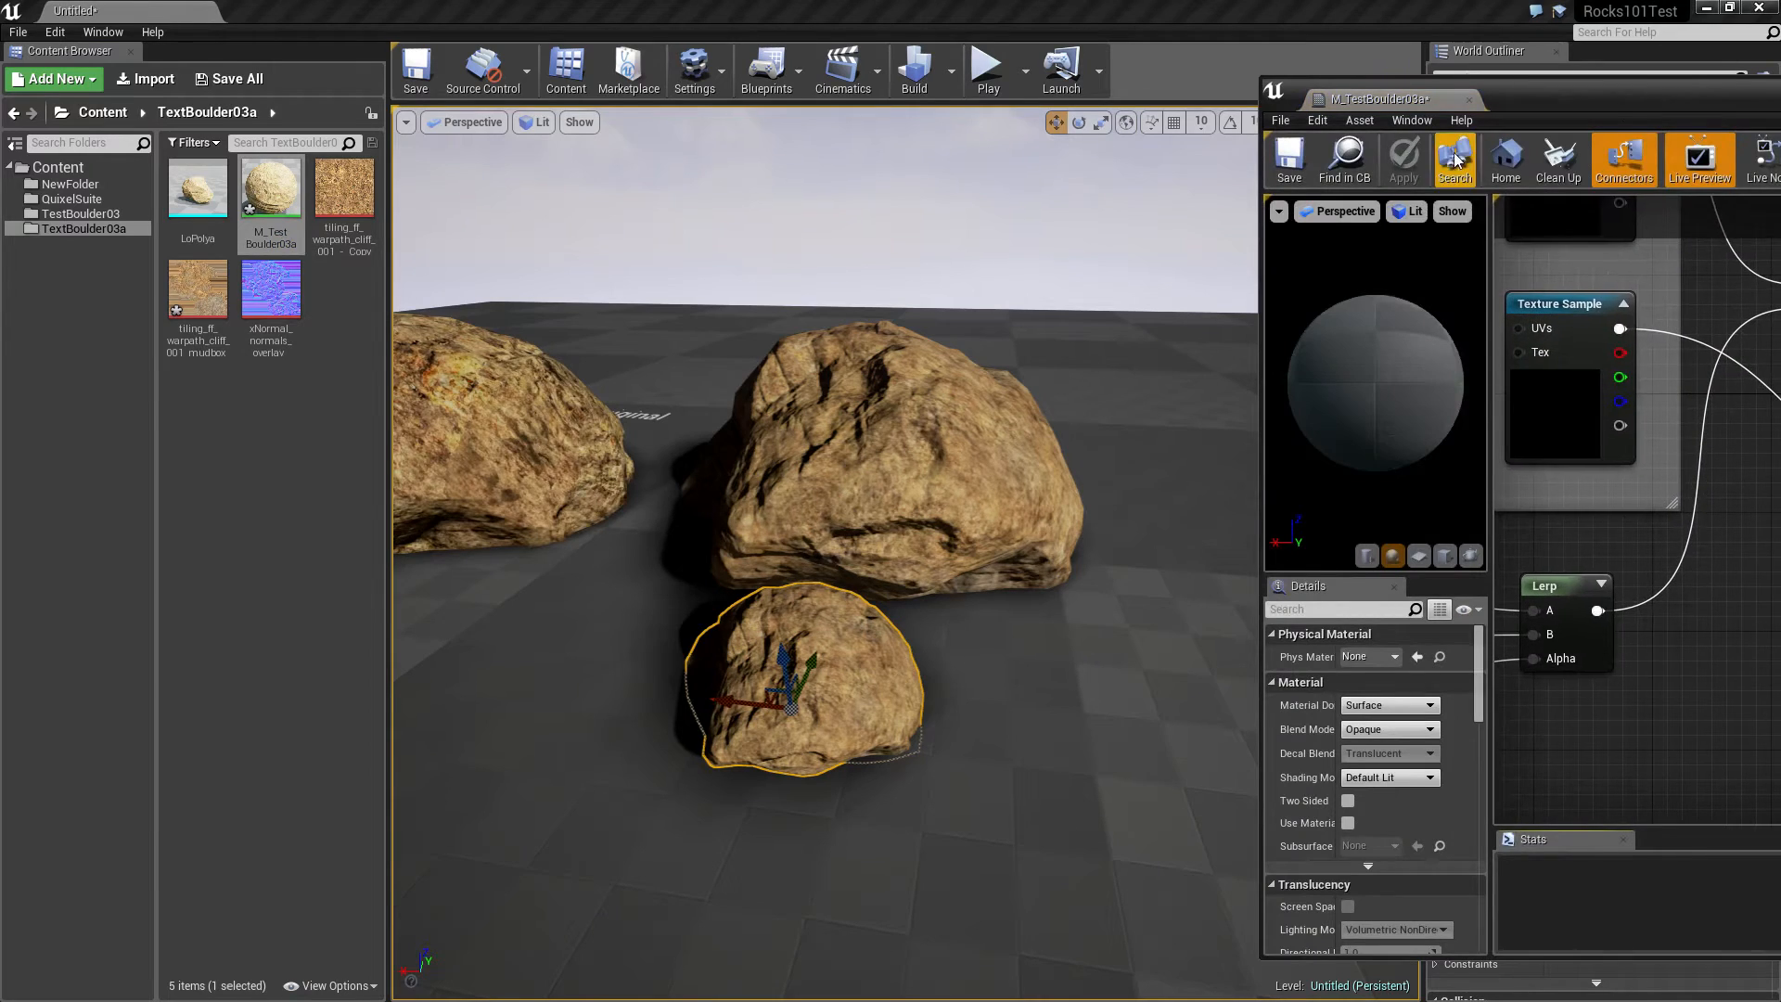
pyautogui.moveTo(1606, 82); pyautogui.dragTo(583, 63)
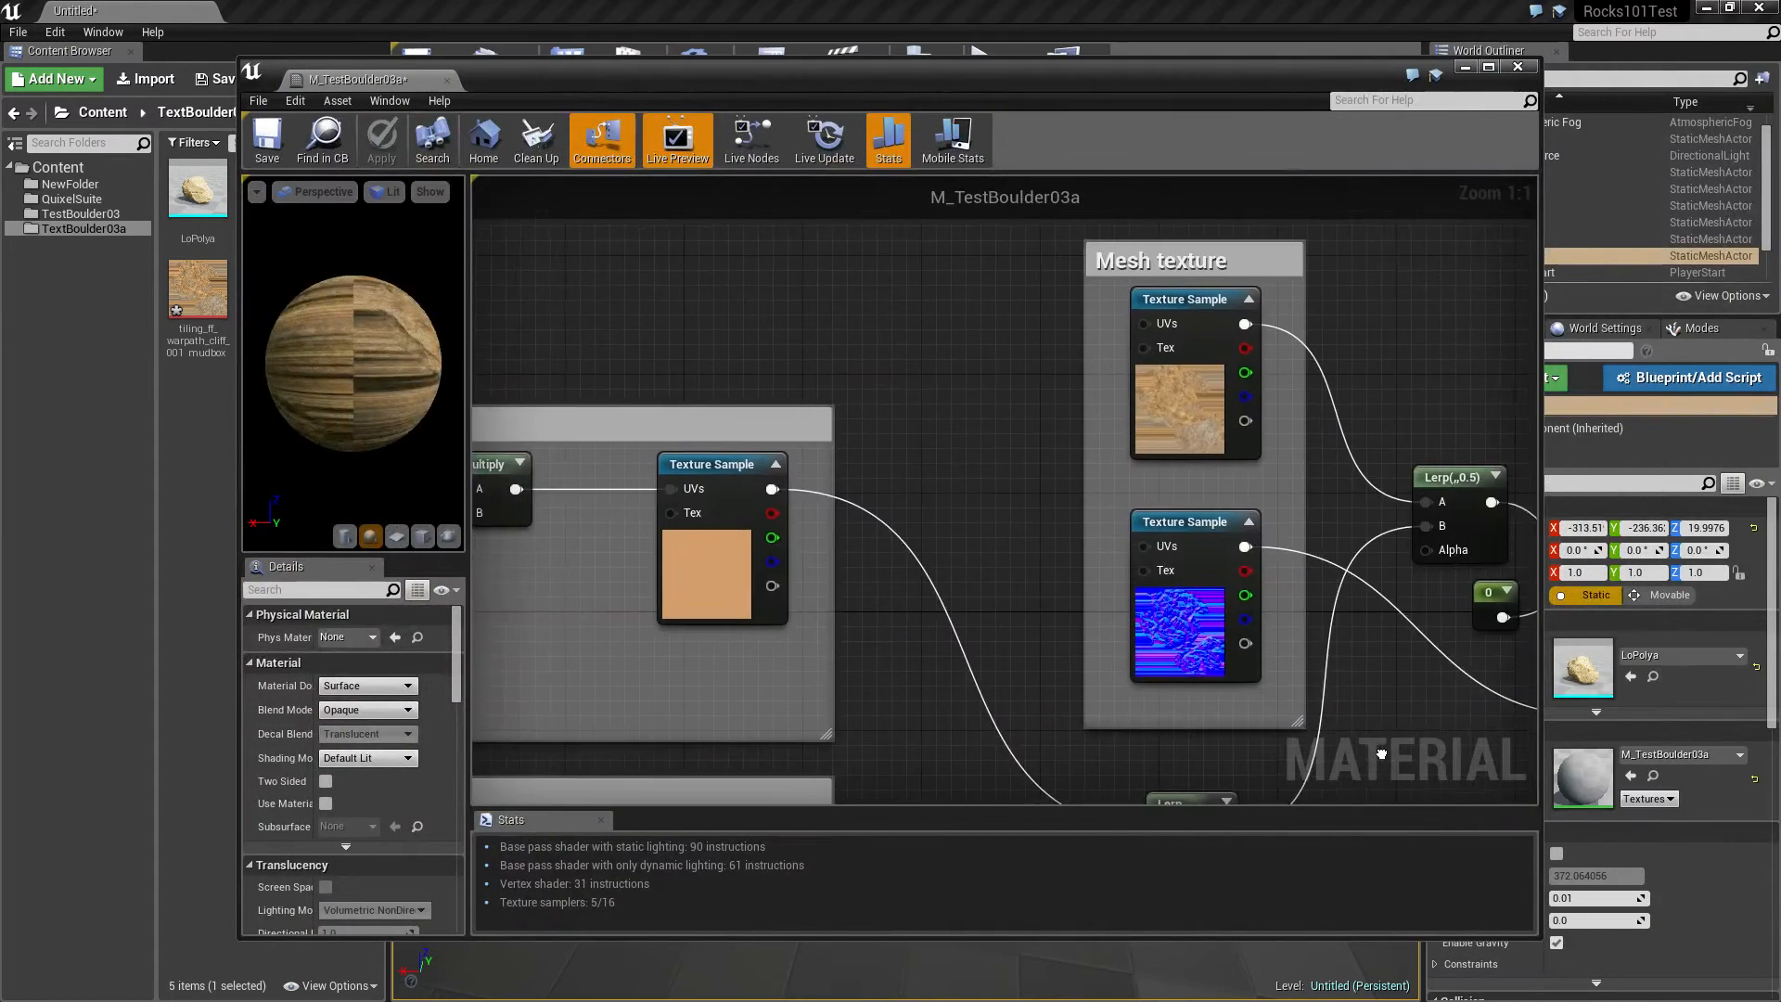
pyautogui.moveTo(967, 515); pyautogui.dragTo(1145, 267, button='right')
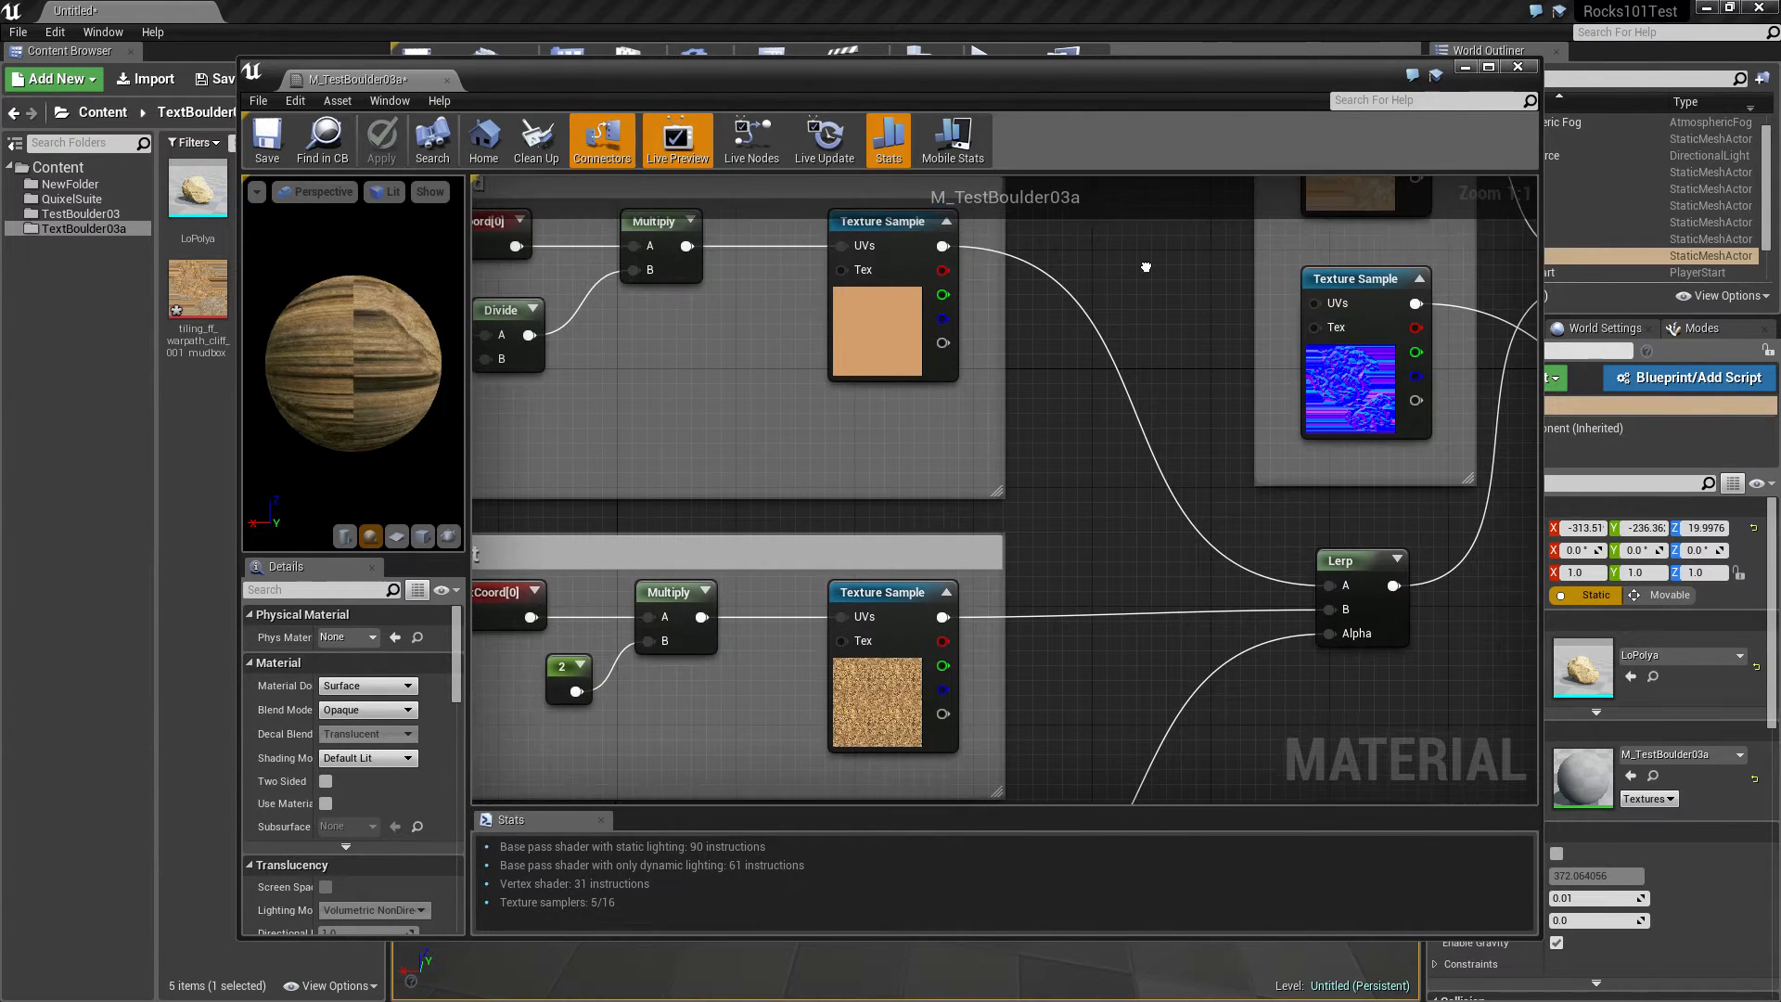
pyautogui.moveTo(661, 76); pyautogui.dragTo(318, 179)
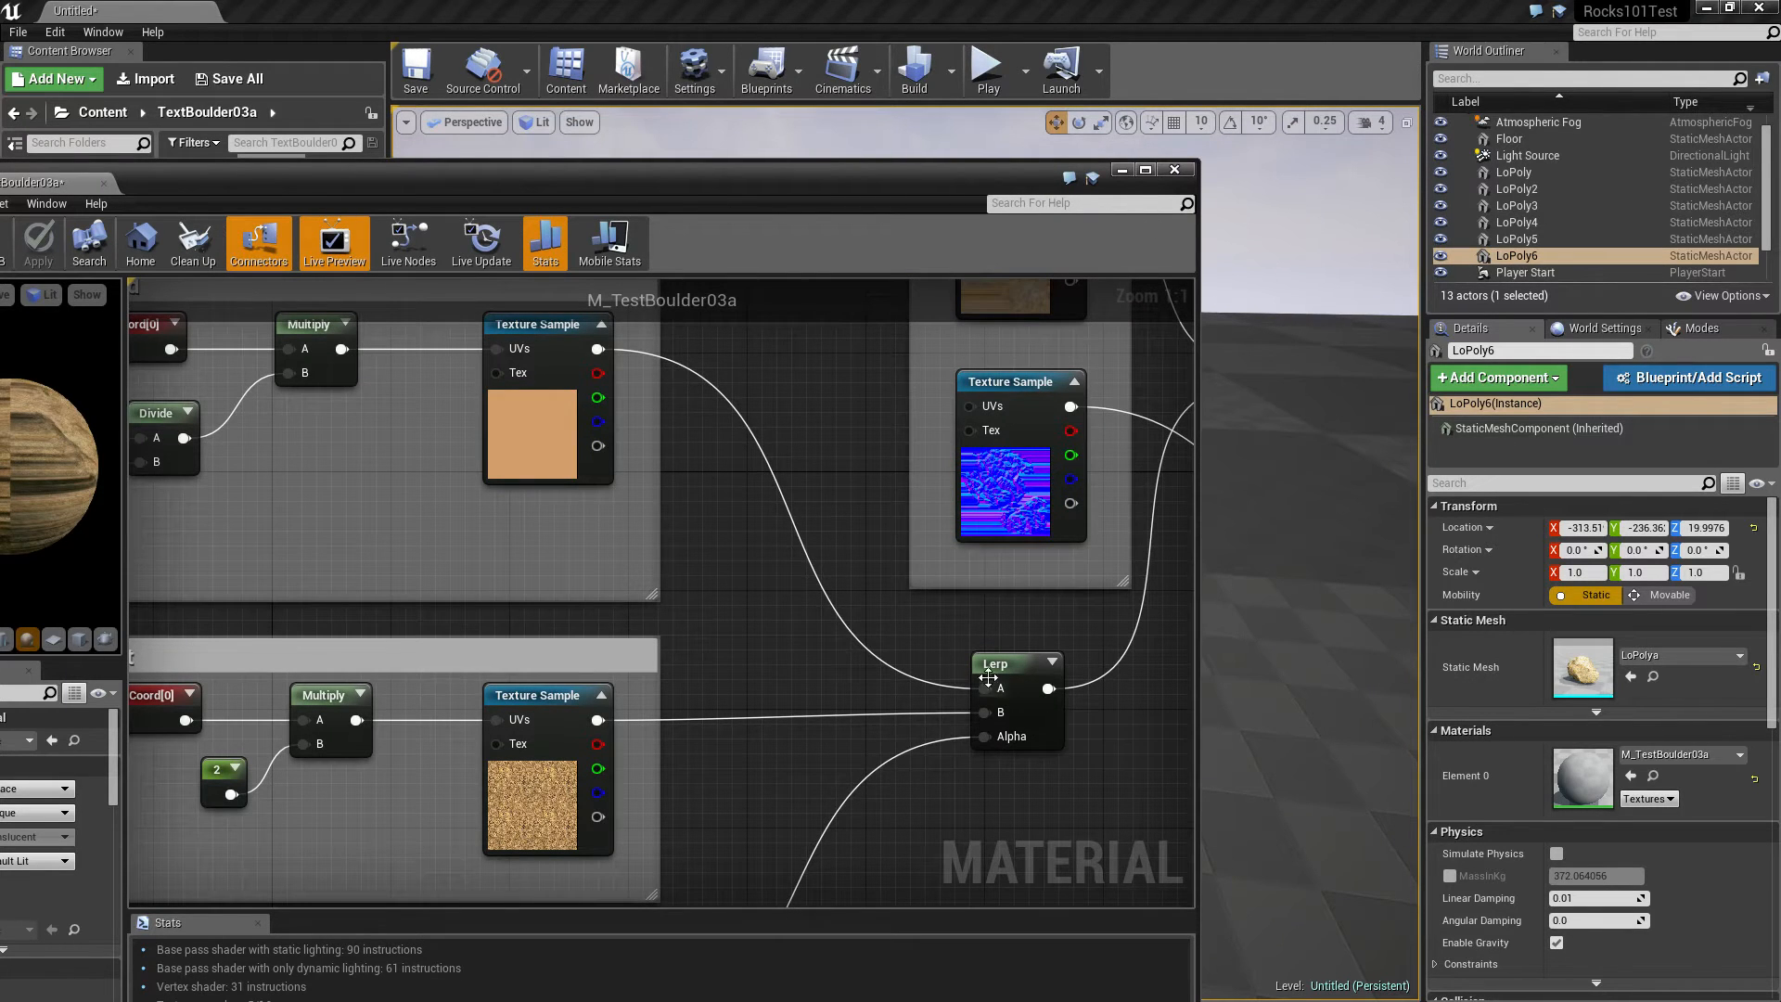
pyautogui.moveTo(988, 679); pyautogui.dragTo(657, 718, button='right')
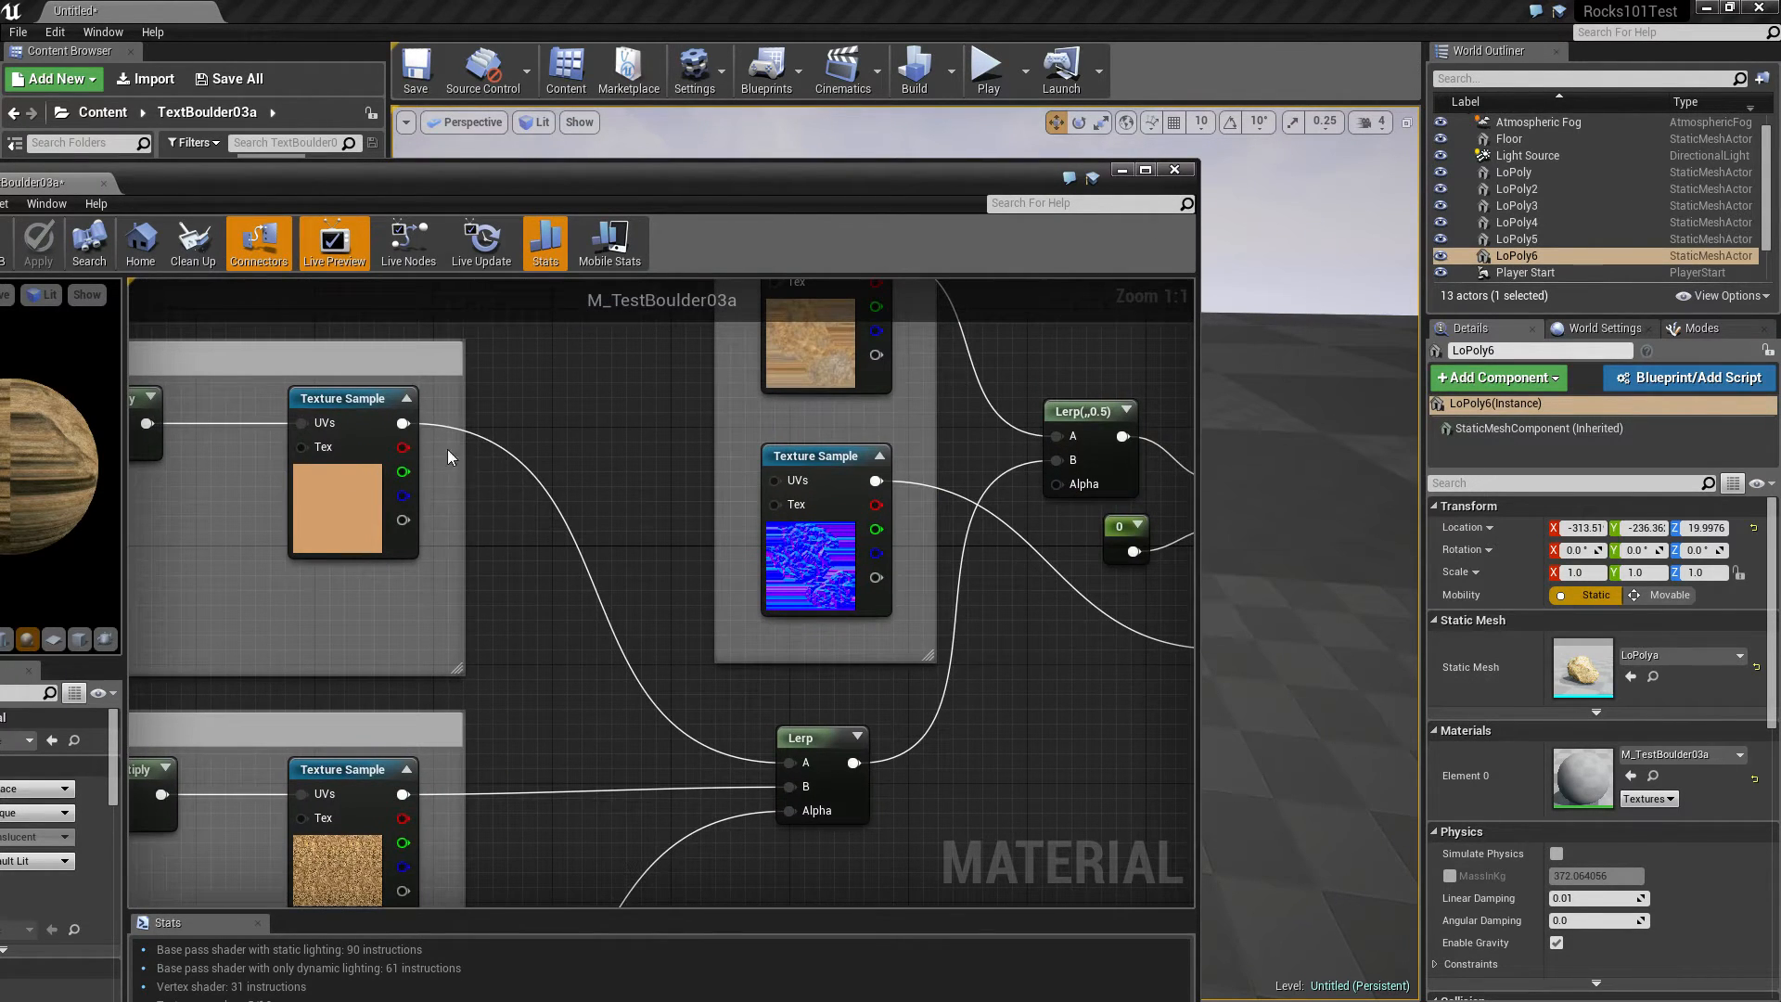
# Step: Connect the Closeup/Object scaled Texture Sample directly to input B of the Lerp feeding Base Color and save the material
pyautogui.moveTo(403, 423); pyautogui.dragTo(1063, 459)
pyautogui.moveTo(543, 629); pyautogui.dragTo(615, 665, button='right')
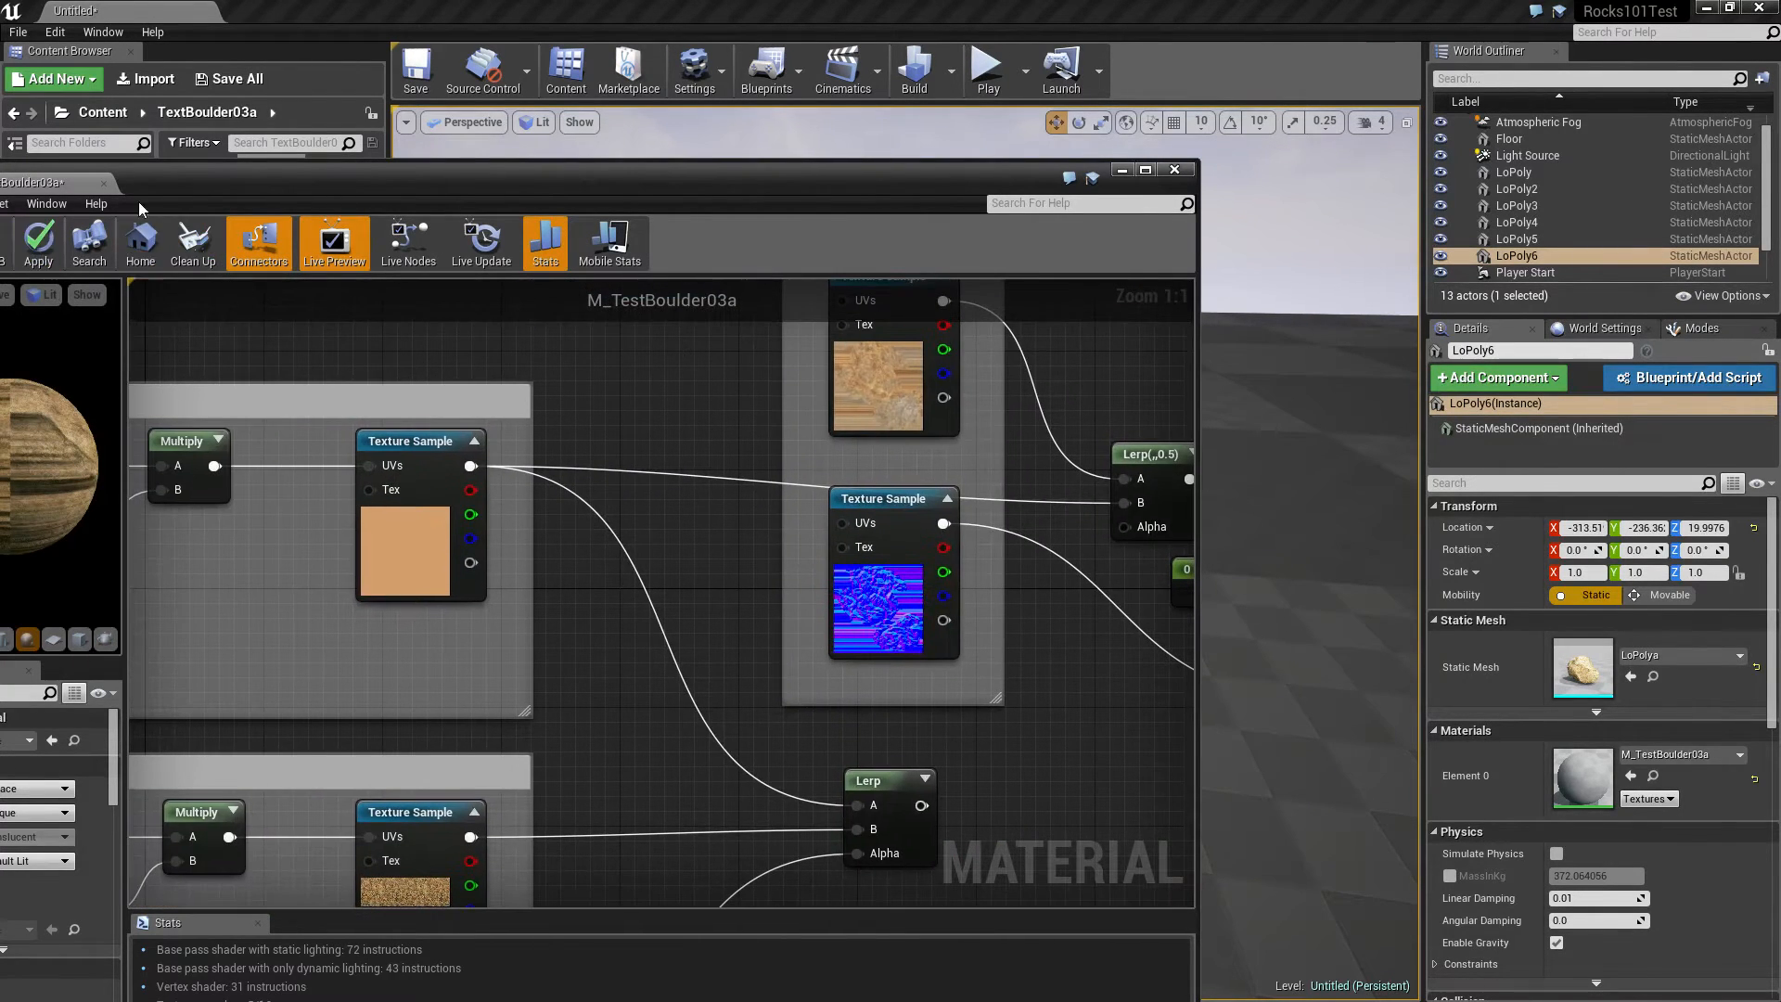
pyautogui.moveTo(137, 182); pyautogui.dragTo(433, 191)
pyautogui.click(237, 256)
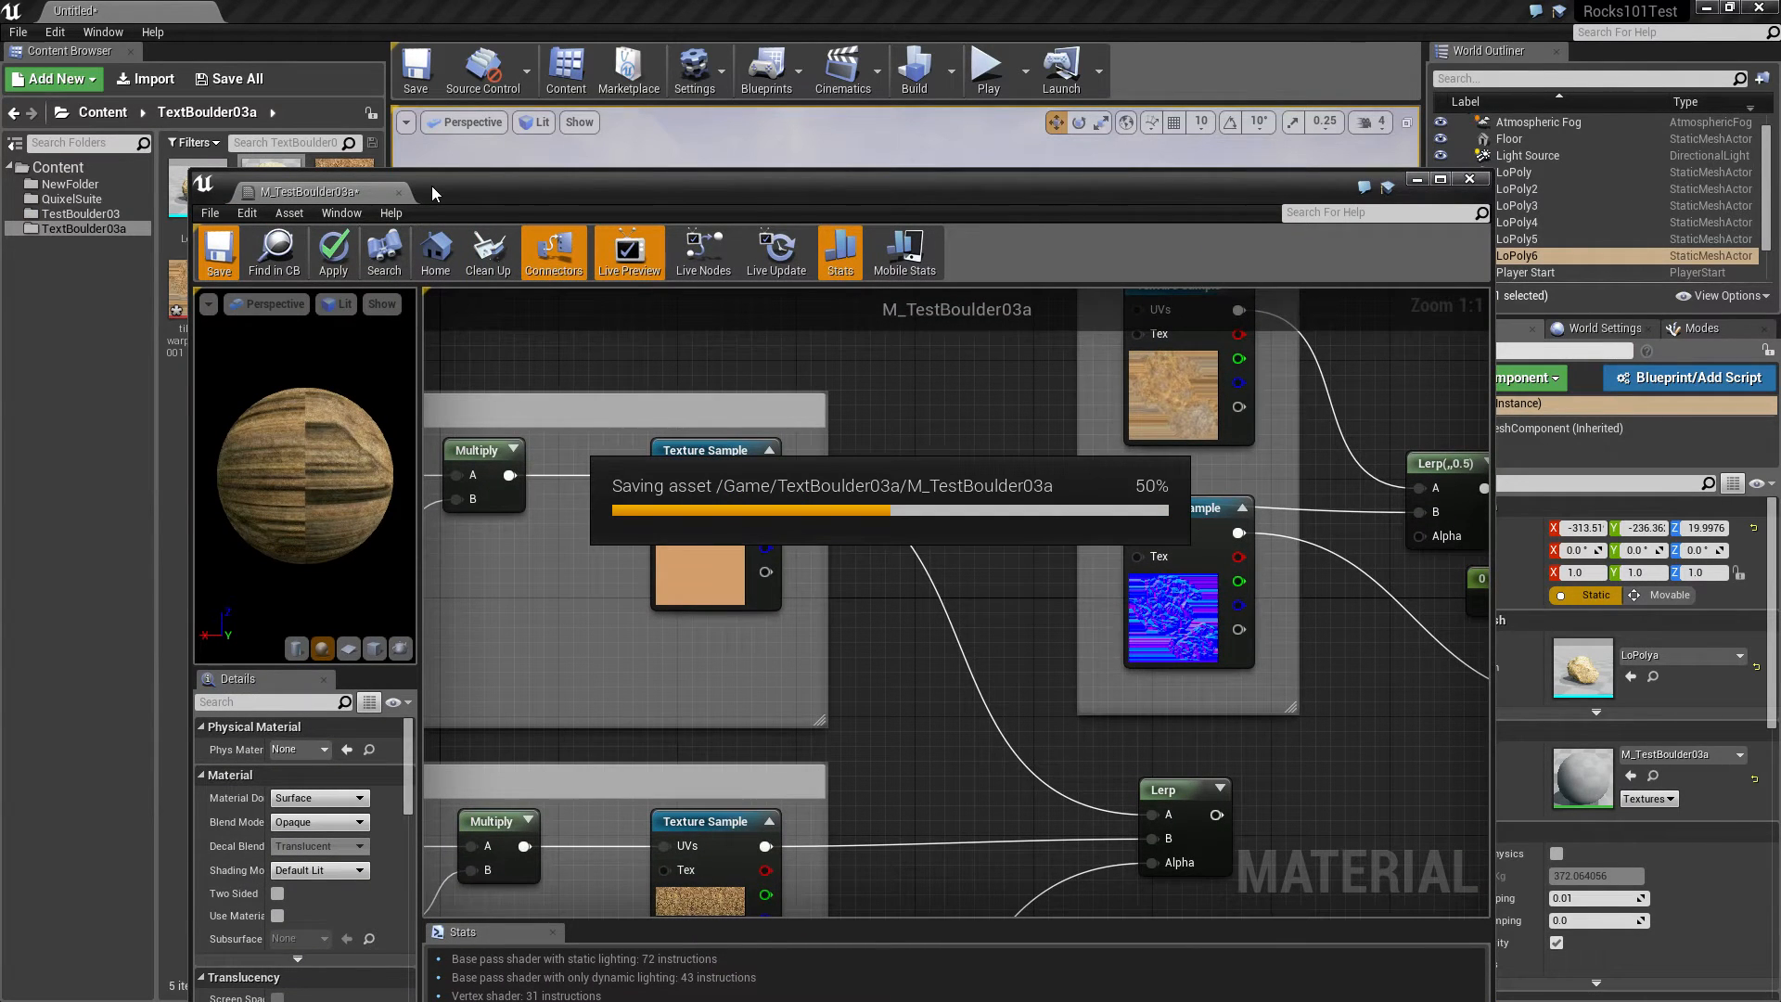
# Step: Examine the Modified boulders in the level with only the closeup texture blended in
pyautogui.moveTo(431, 186); pyautogui.dragTo(1503, 593)
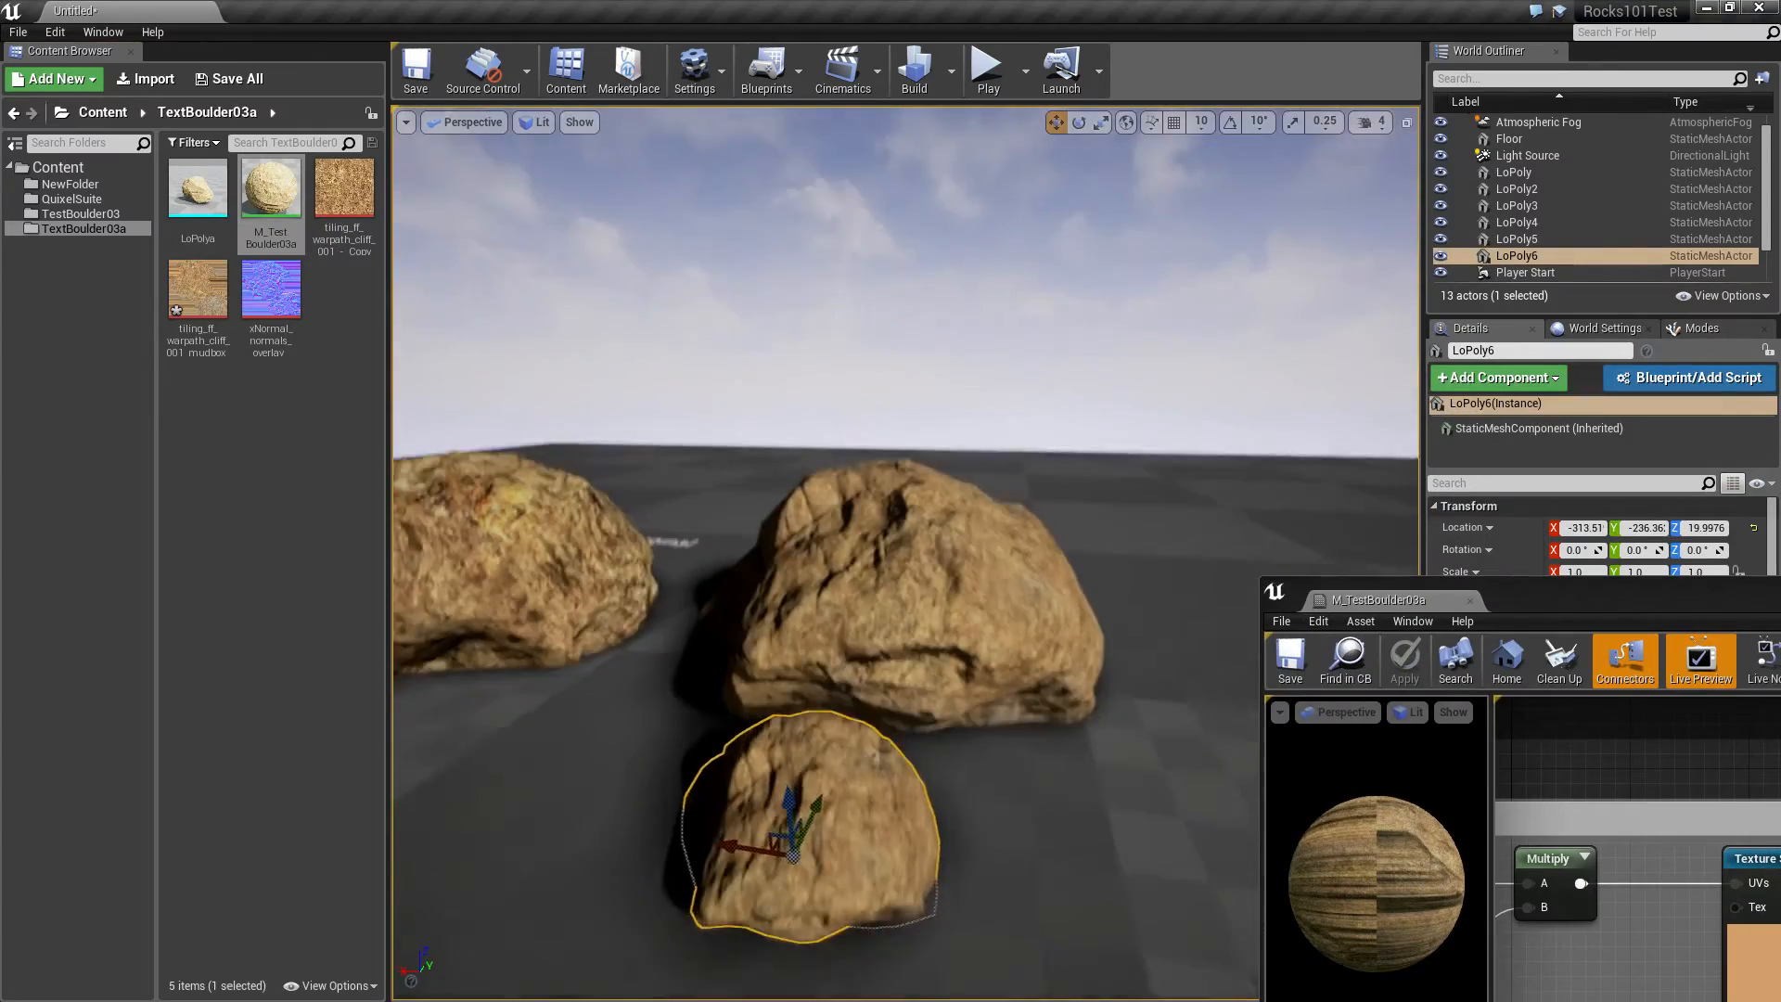
pyautogui.moveTo(905, 556); pyautogui.dragTo(673, 636, button='right')
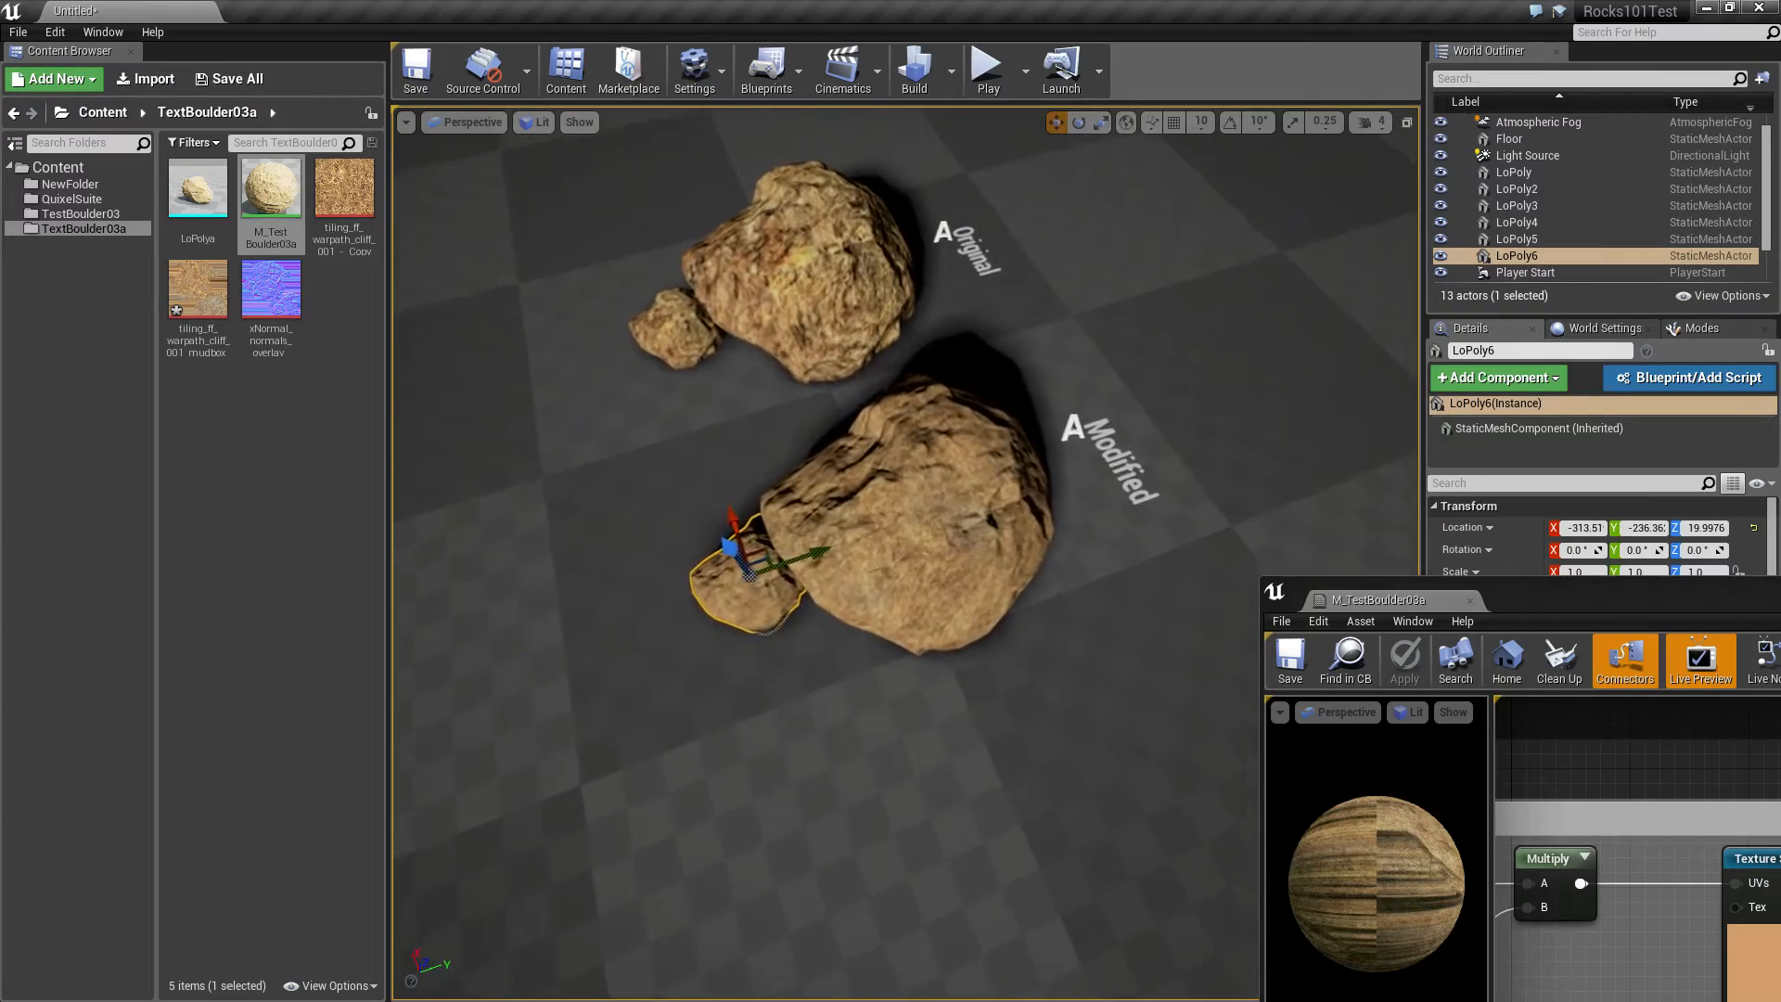
pyautogui.moveTo(684, 132); pyautogui.dragTo(687, 130, button='right')
pyautogui.scroll(5, 686, 130)
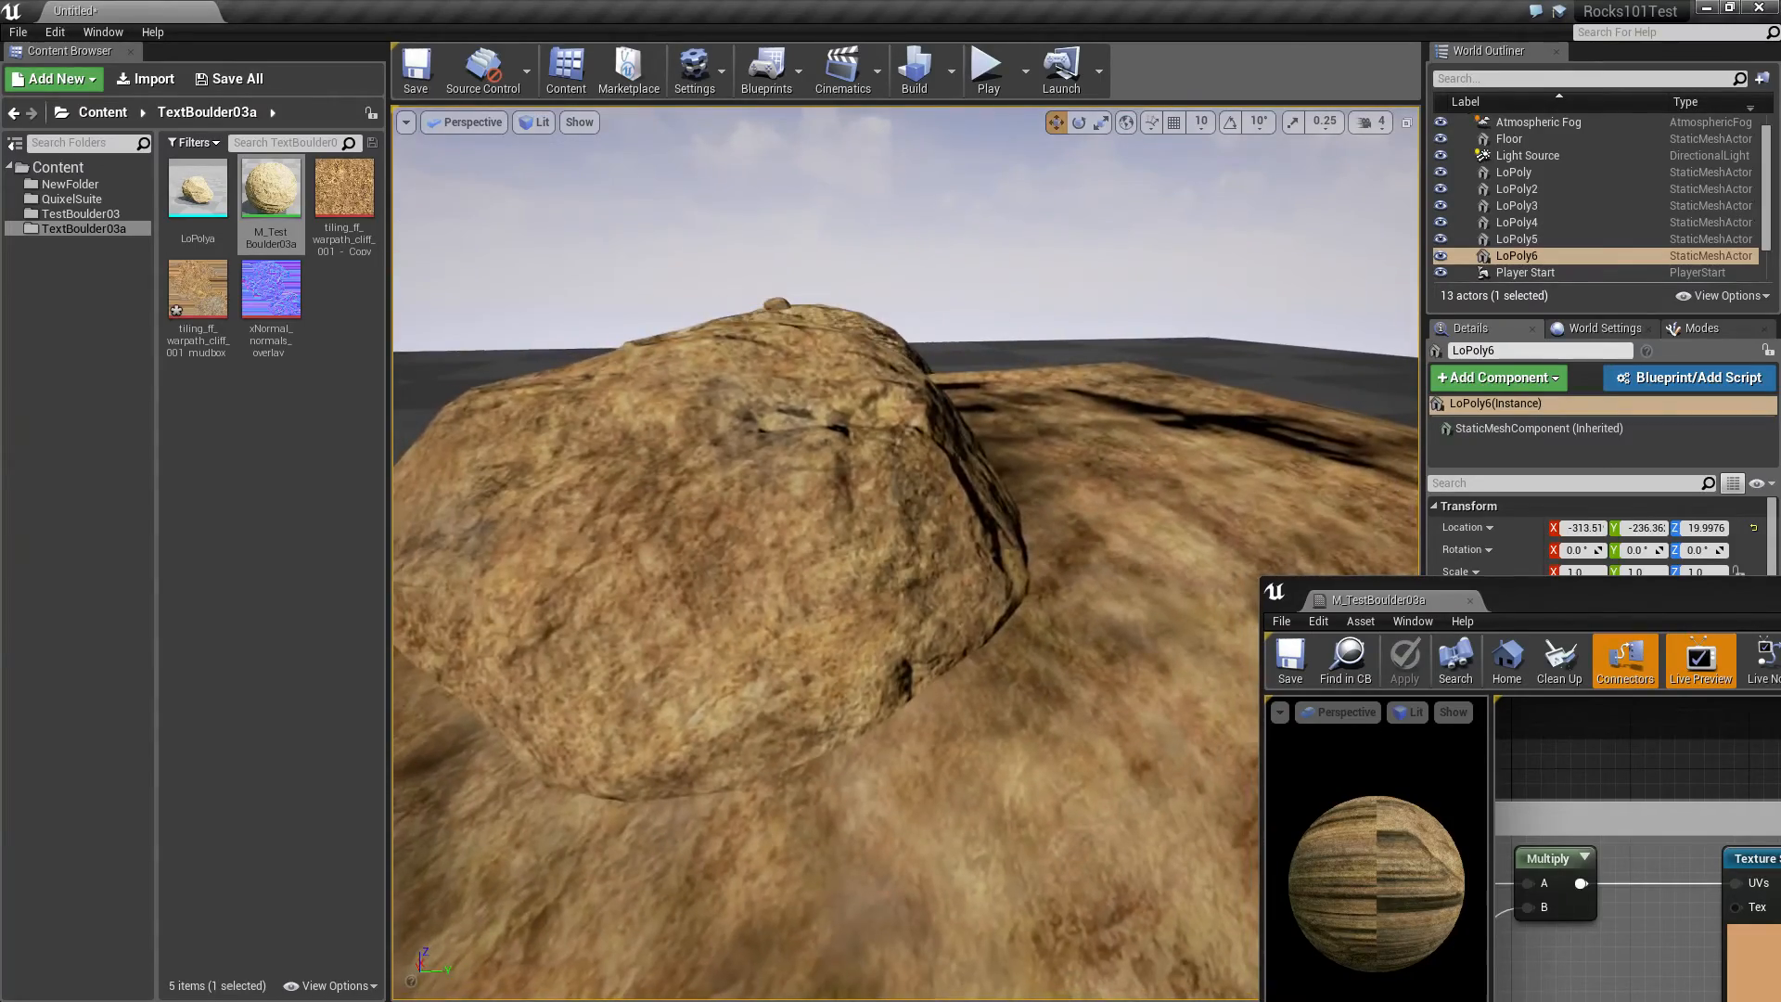
pyautogui.moveTo(686, 130); pyautogui.dragTo(686, 130, button='right')
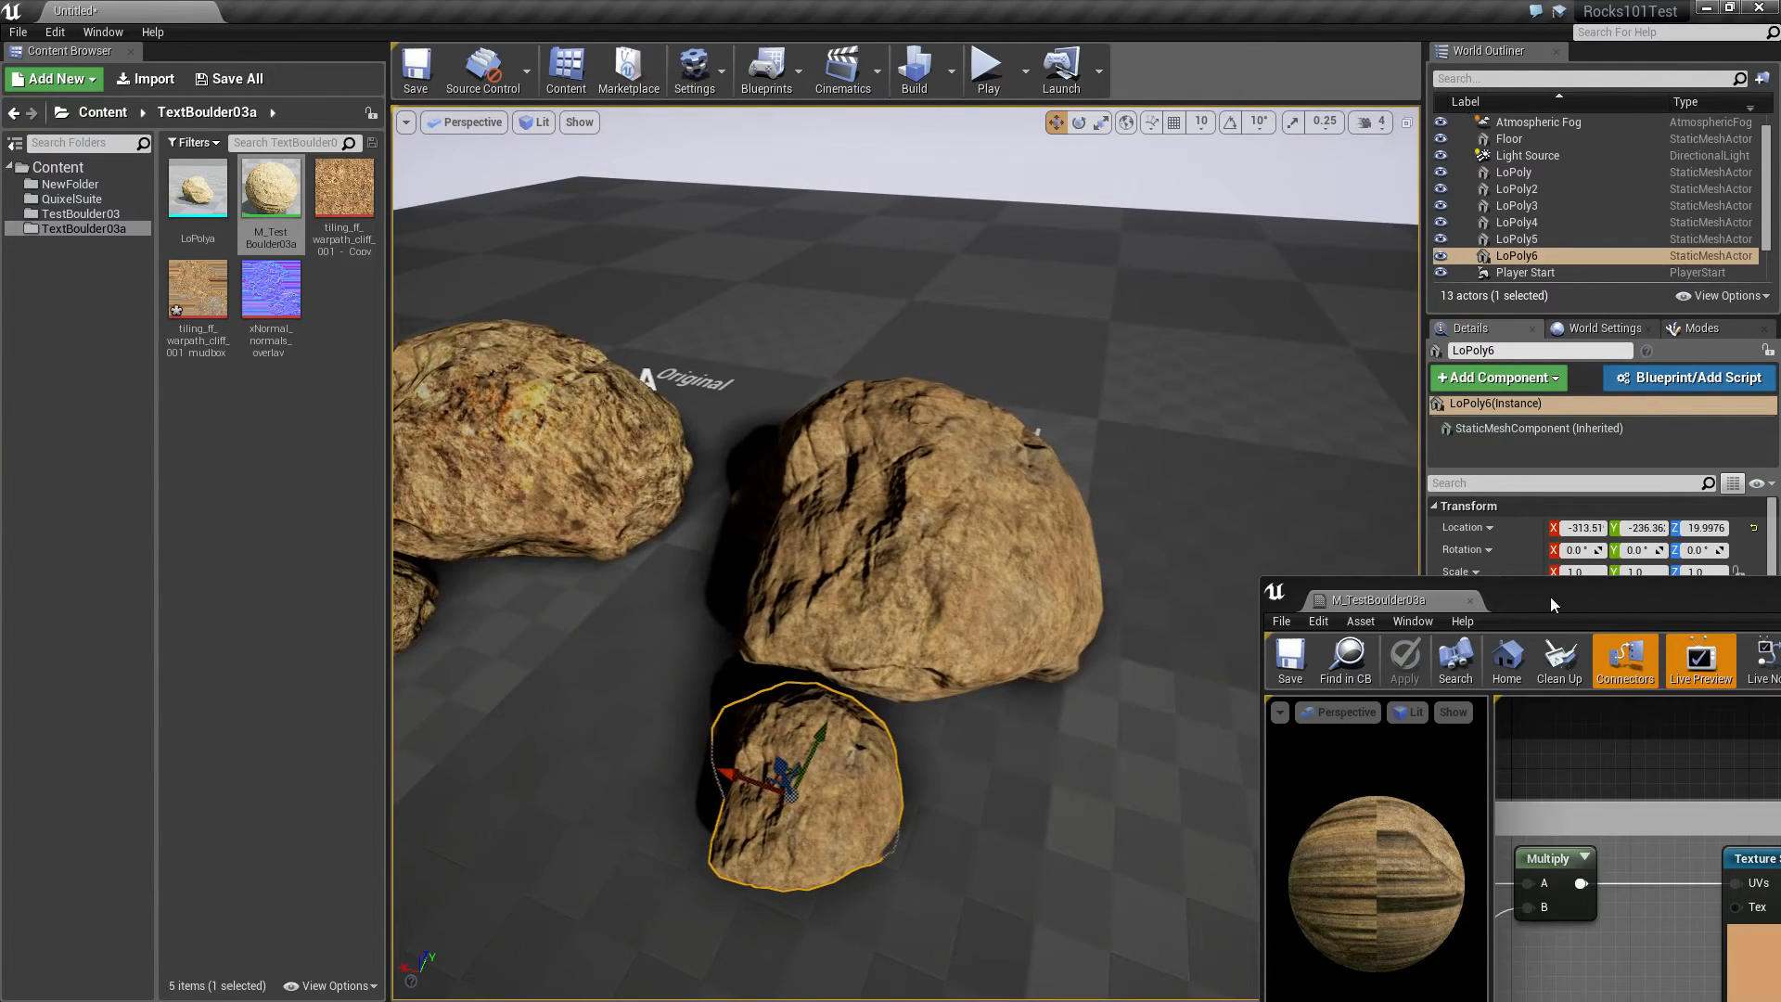
# Step: Reconnect the tiling textures' Lerp output to input B of the Lerp feeding Base Color and save the material
pyautogui.moveTo(1569, 592); pyautogui.dragTo(470, 57)
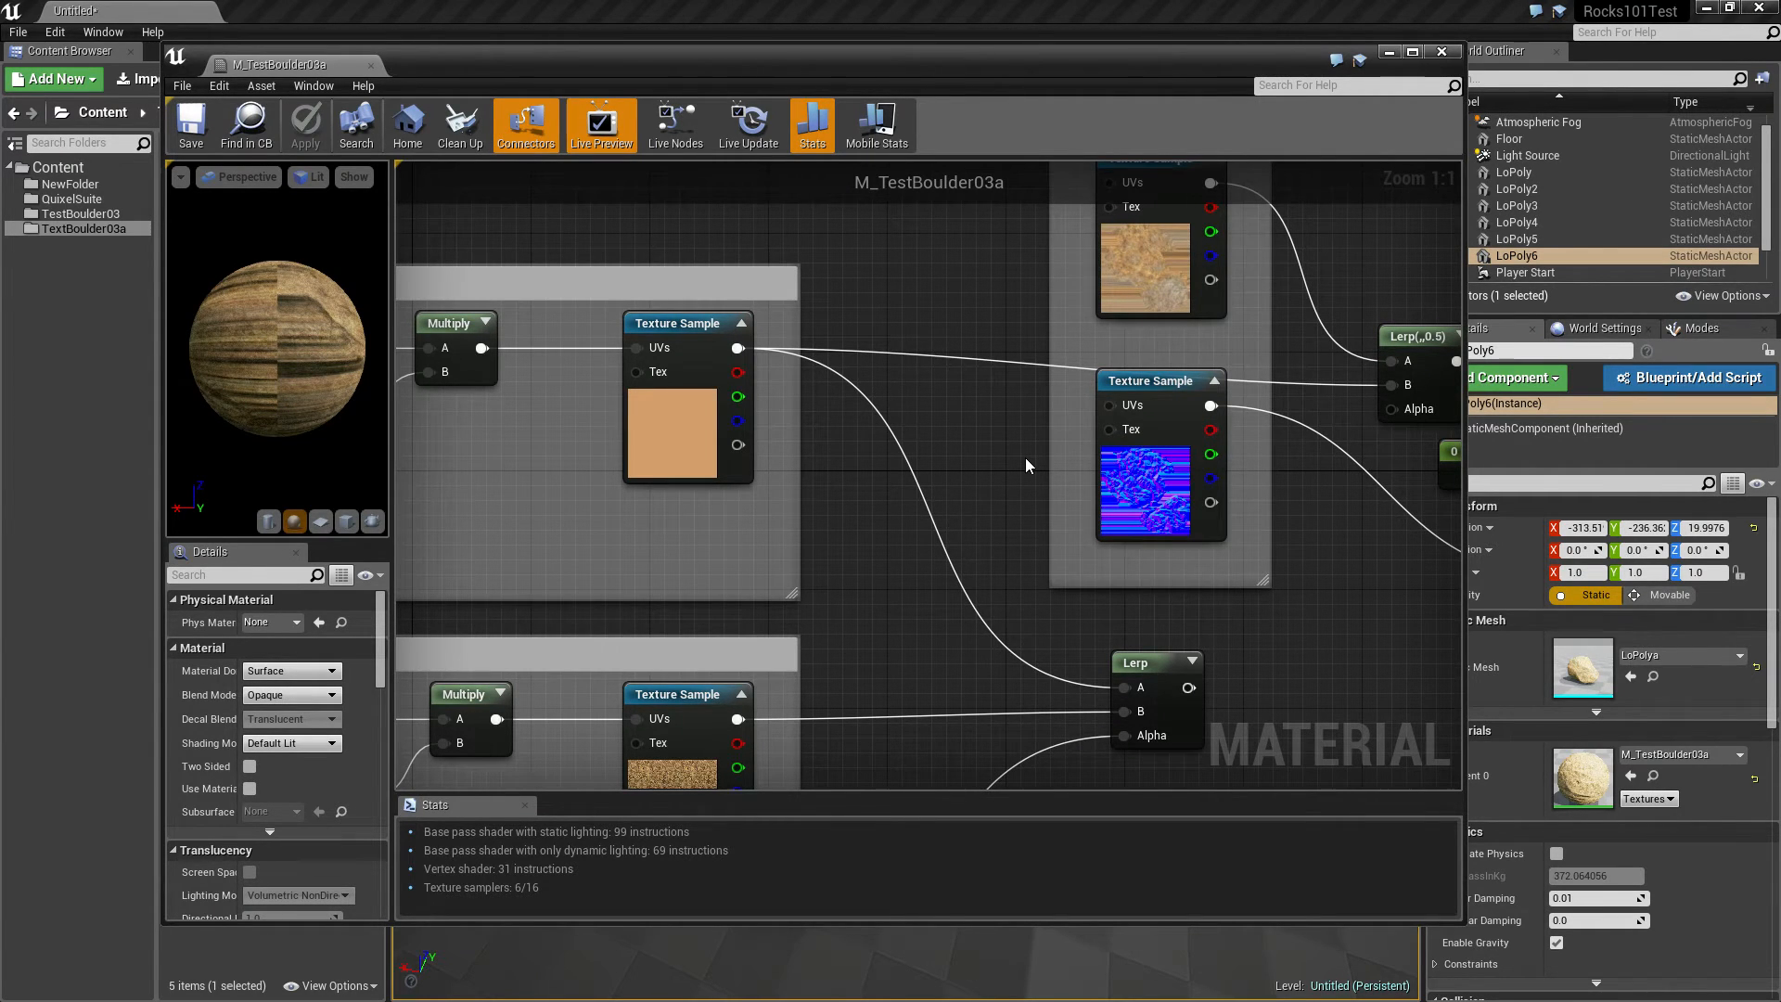
pyautogui.moveTo(915, 432); pyautogui.dragTo(812, 429, button='right')
pyautogui.moveTo(1088, 686); pyautogui.dragTo(1279, 382)
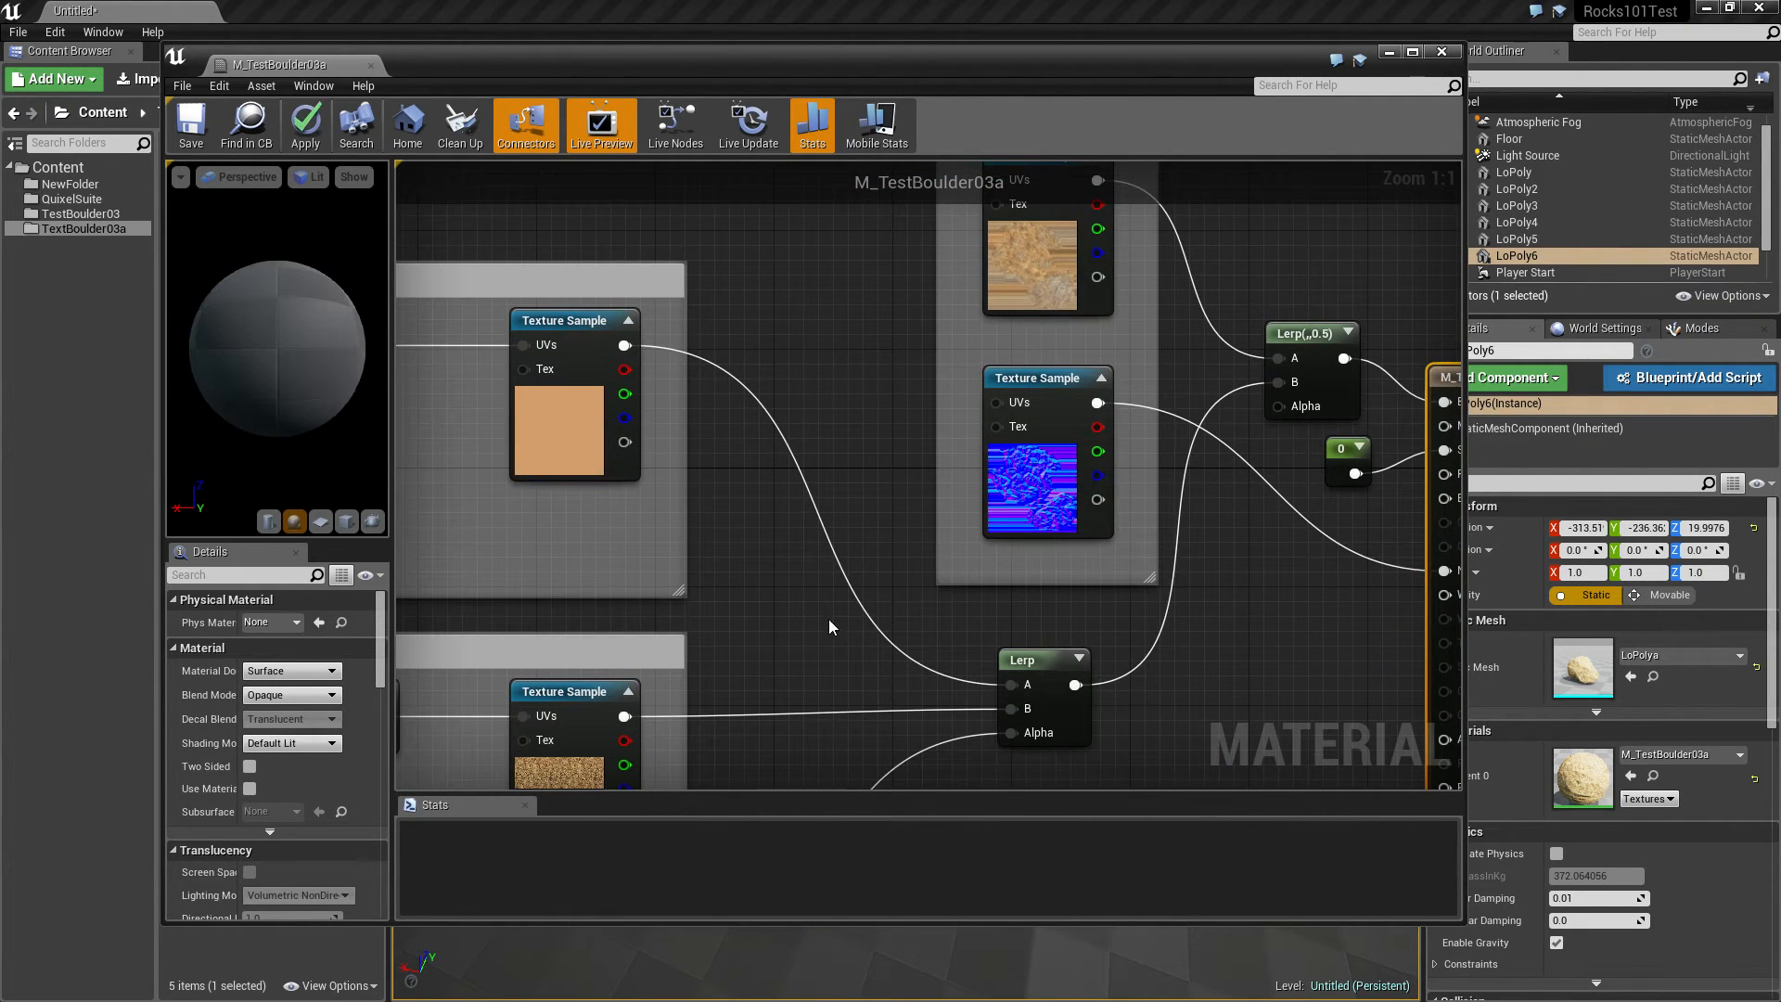
pyautogui.moveTo(832, 427); pyautogui.dragTo(872, 367, button='right')
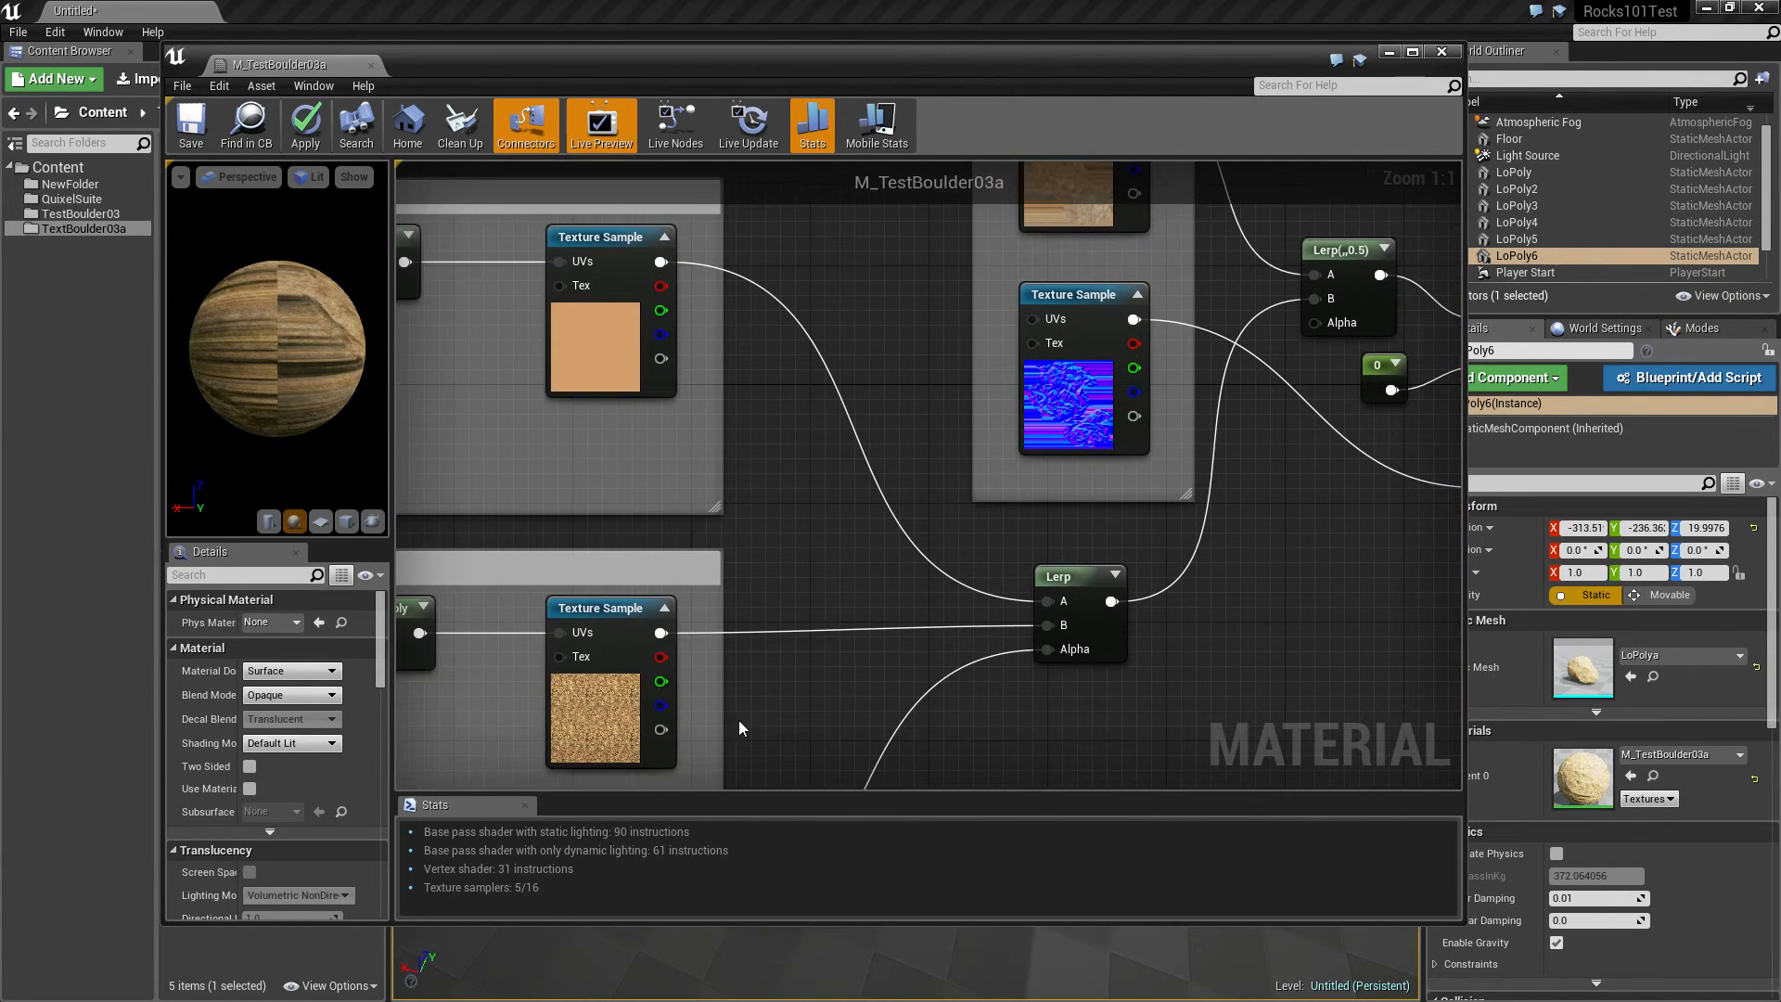
pyautogui.moveTo(1206, 380); pyautogui.dragTo(1016, 541, button='right')
pyautogui.moveTo(454, 76); pyautogui.dragTo(1438, 162)
pyautogui.press('w')
pyautogui.moveTo(1097, 403)
pyautogui.mouseDown(button='right')
pyautogui.moveTo(1096, 345)
pyautogui.moveTo(1097, 403)
pyautogui.mouseUp(button='right')
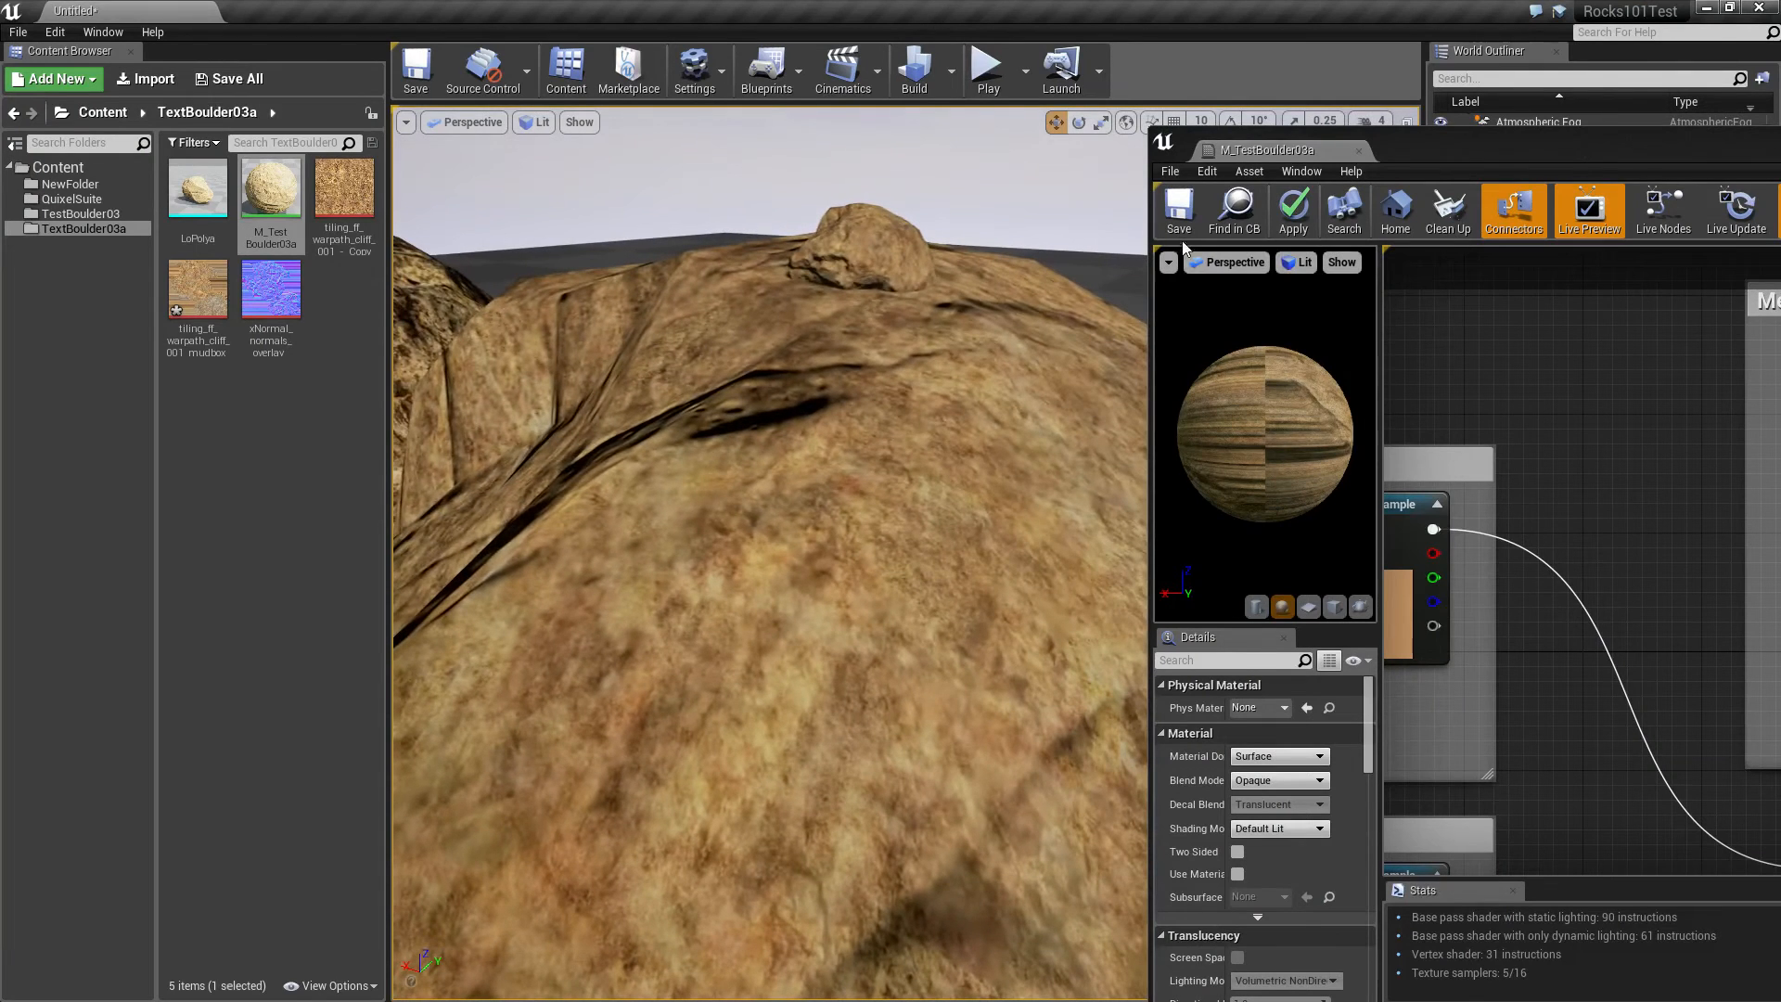
pyautogui.click(1179, 213)
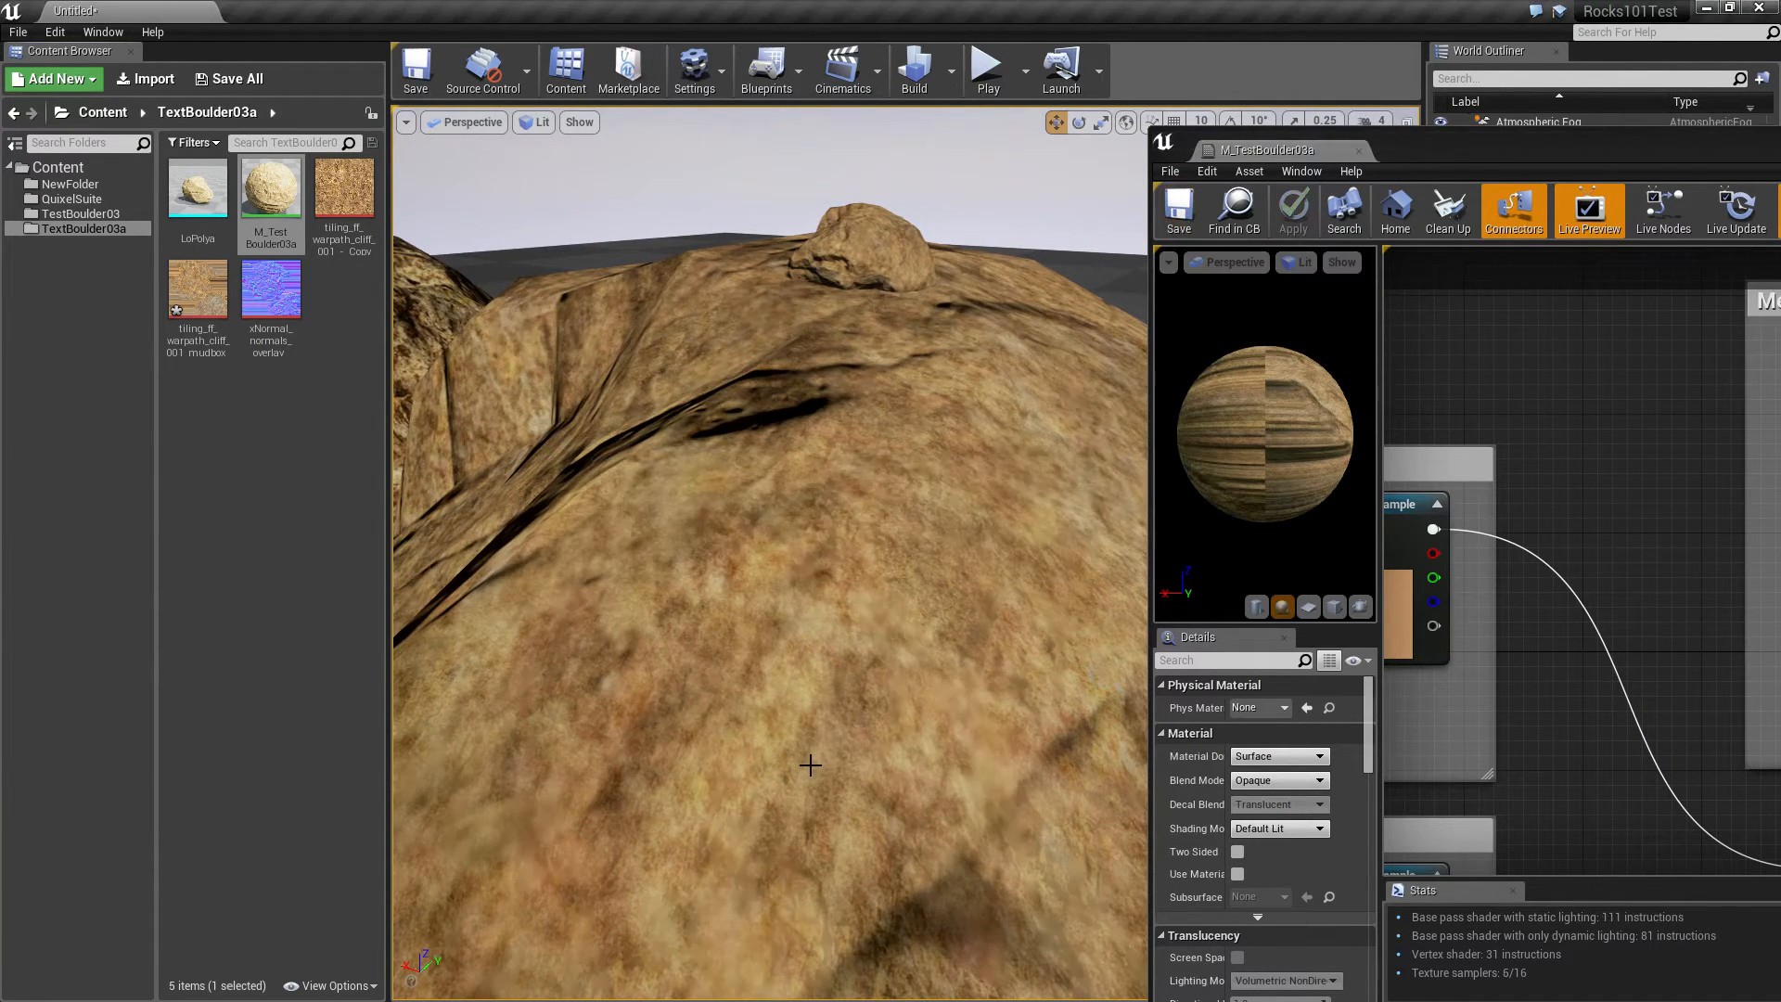
# Step: Examine the boulders from varying distances to compare how the closeup and distant textures blend
pyautogui.moveTo(811, 765); pyautogui.dragTo(928, 629, button='right')
pyautogui.press('w')
pyautogui.press('w')
pyautogui.press('w')
pyautogui.press('s')
pyautogui.press('w')
pyautogui.press('s')
pyautogui.press('s')
pyautogui.press('w')
pyautogui.press('s')
pyautogui.press('d')
pyautogui.press('w')
pyautogui.press('w')
pyautogui.press('w')
pyautogui.press('s')
# Step: Connect the Clamp output of the blend group to the Alpha input of the Lerp feeding Base Color
pyautogui.moveTo(1490, 141); pyautogui.dragTo(564, 1)
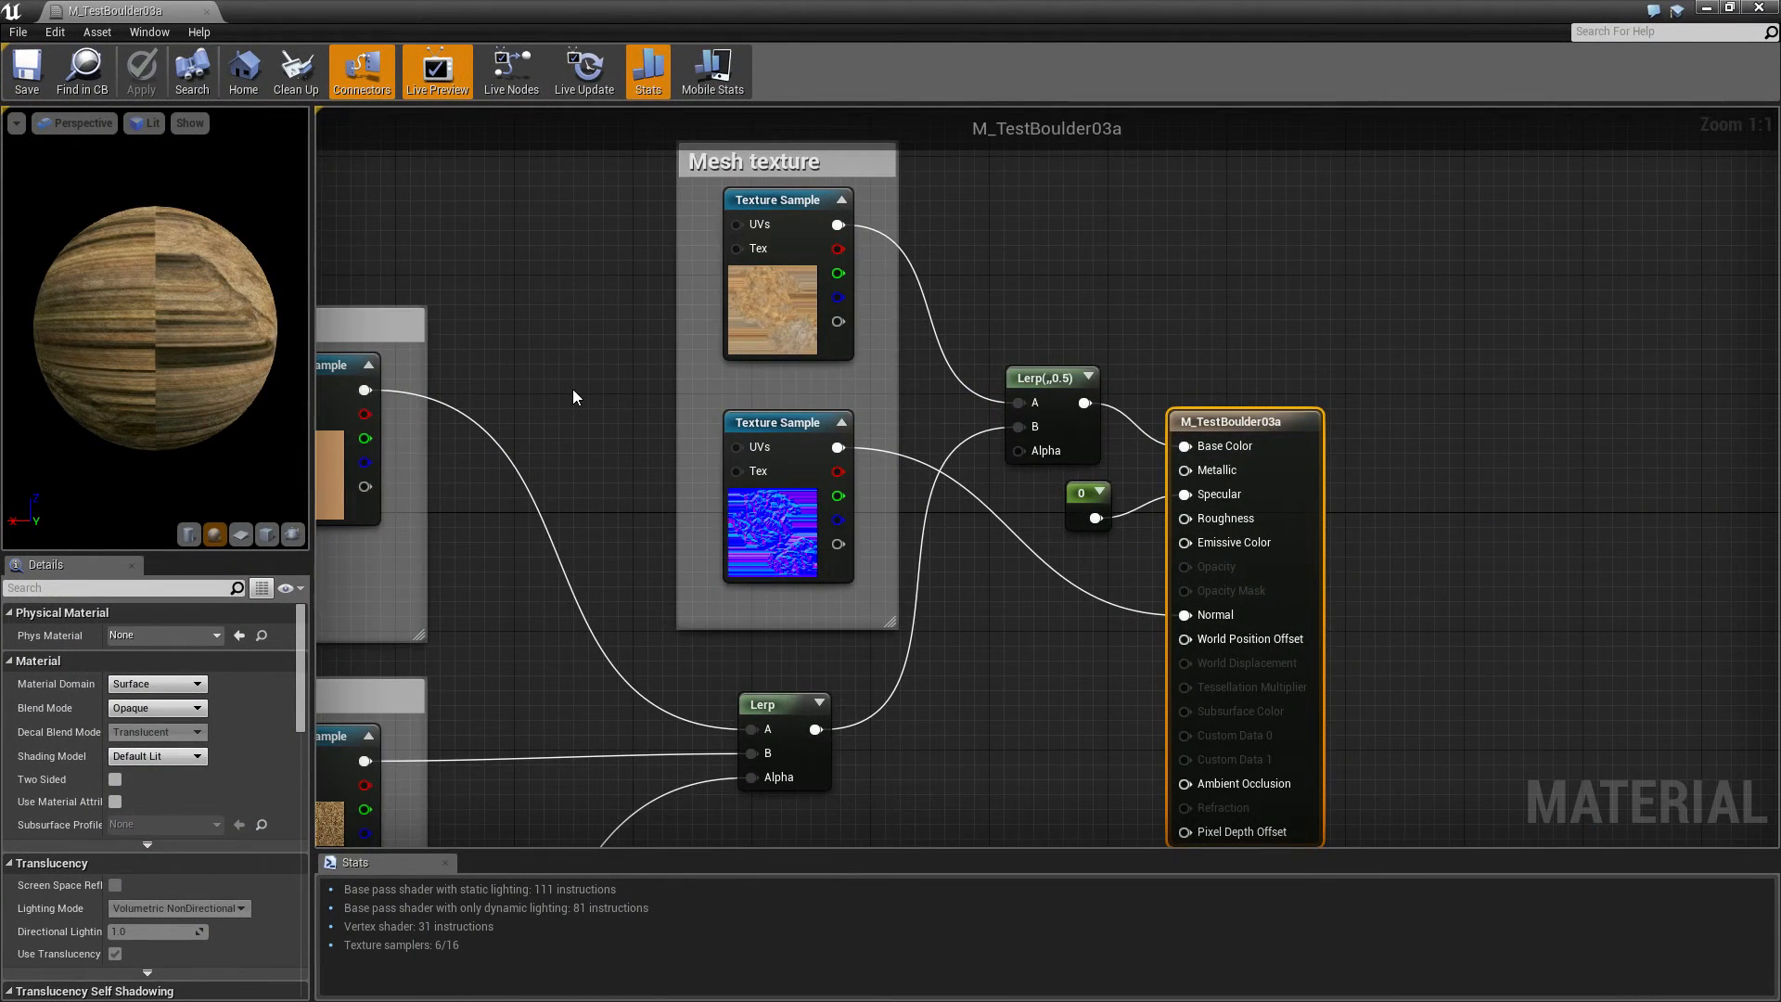
pyautogui.moveTo(573, 397); pyautogui.dragTo(1088, 68, button='right')
pyautogui.moveTo(1459, 173); pyautogui.dragTo(1057, 351, button='right')
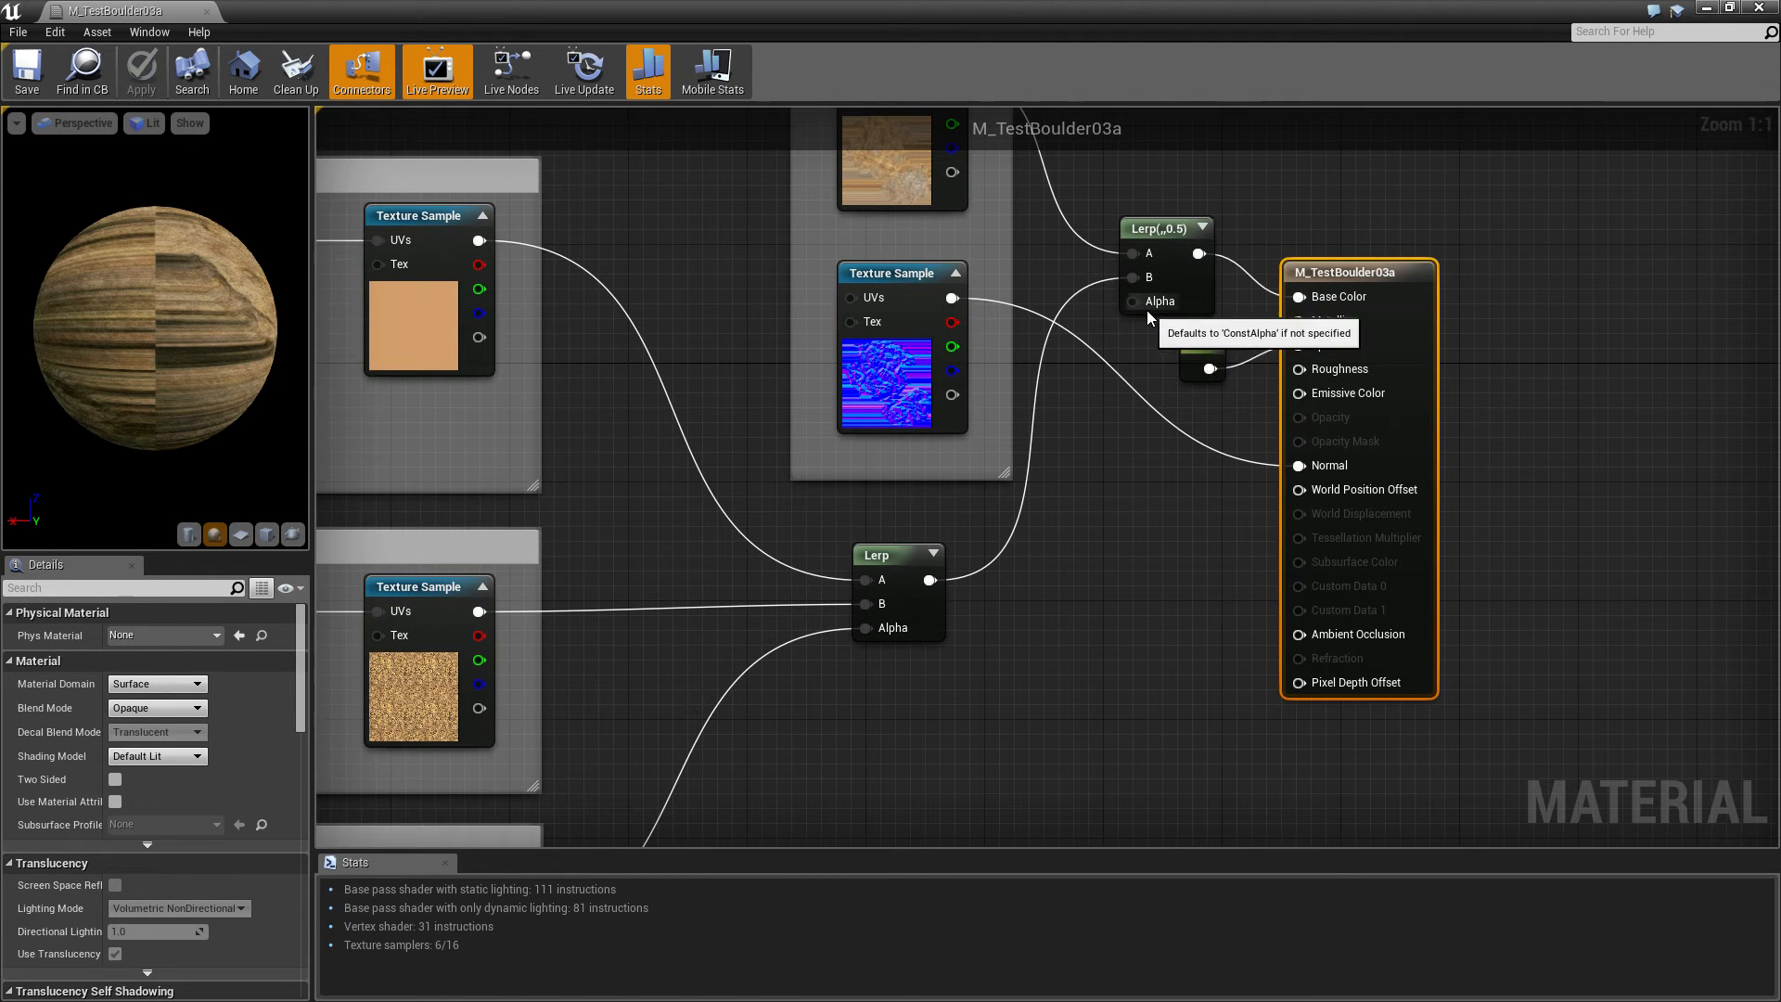
pyautogui.moveTo(946, 667); pyautogui.dragTo(1283, 420, button='right')
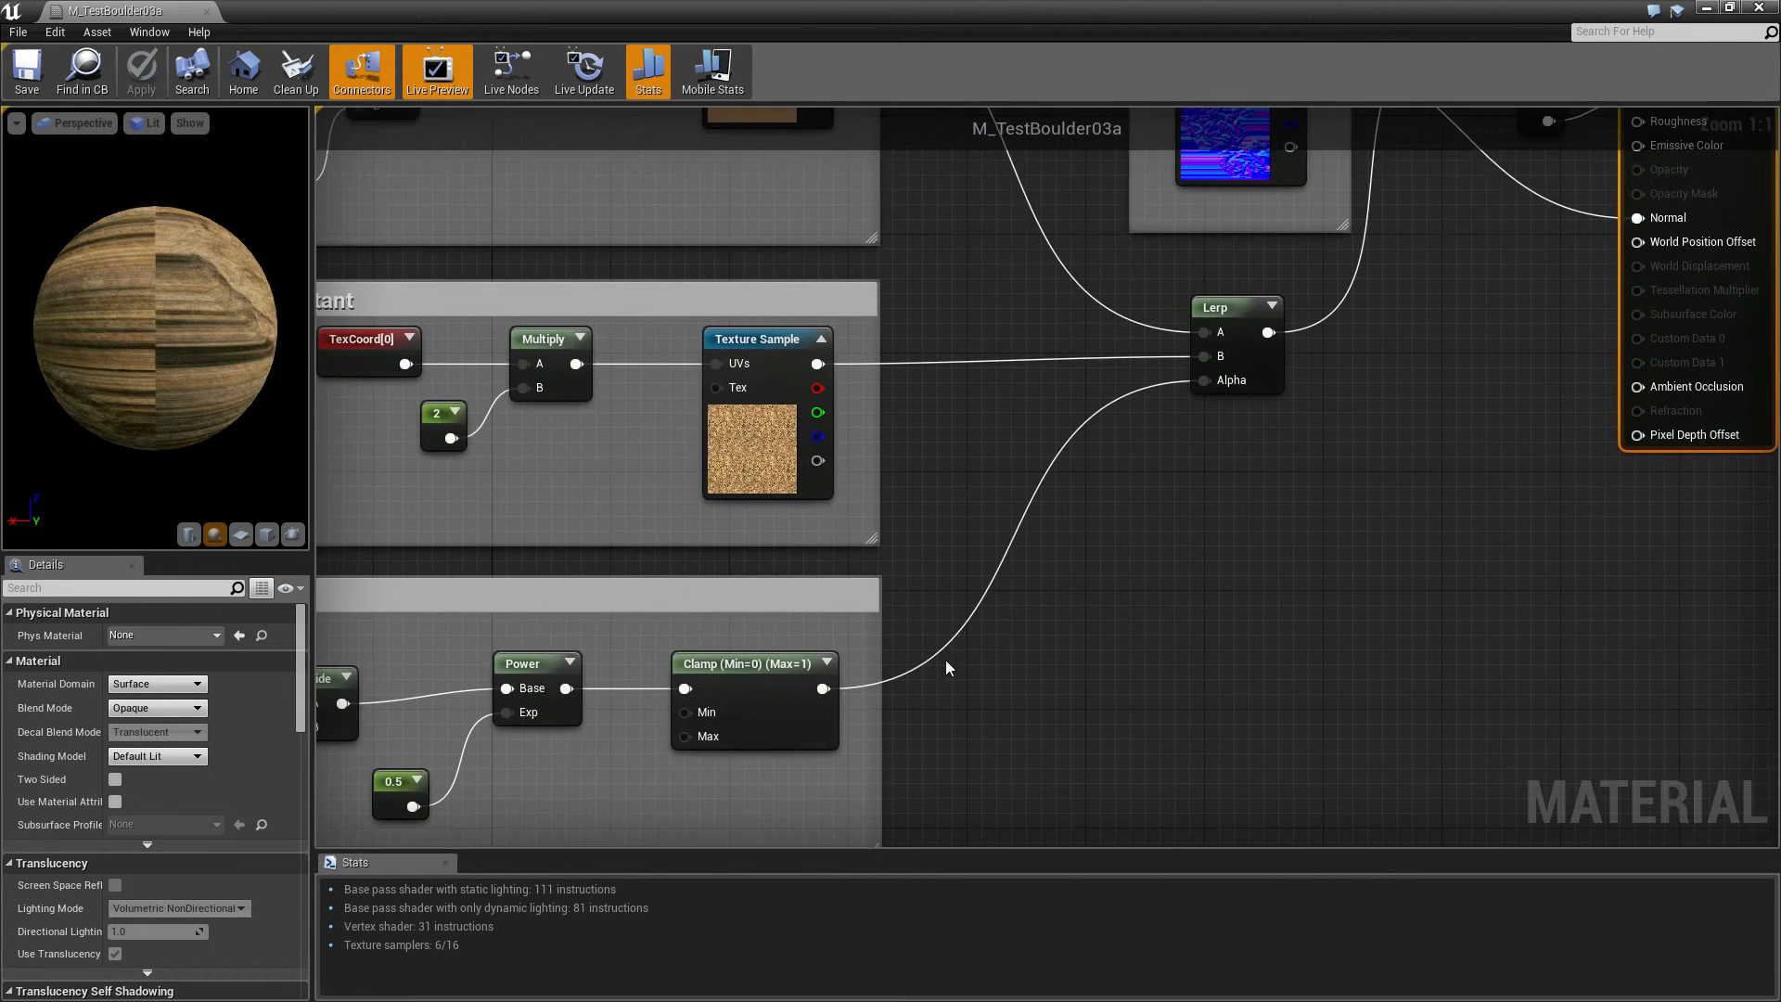
pyautogui.moveTo(823, 688); pyautogui.dragTo(1481, 471)
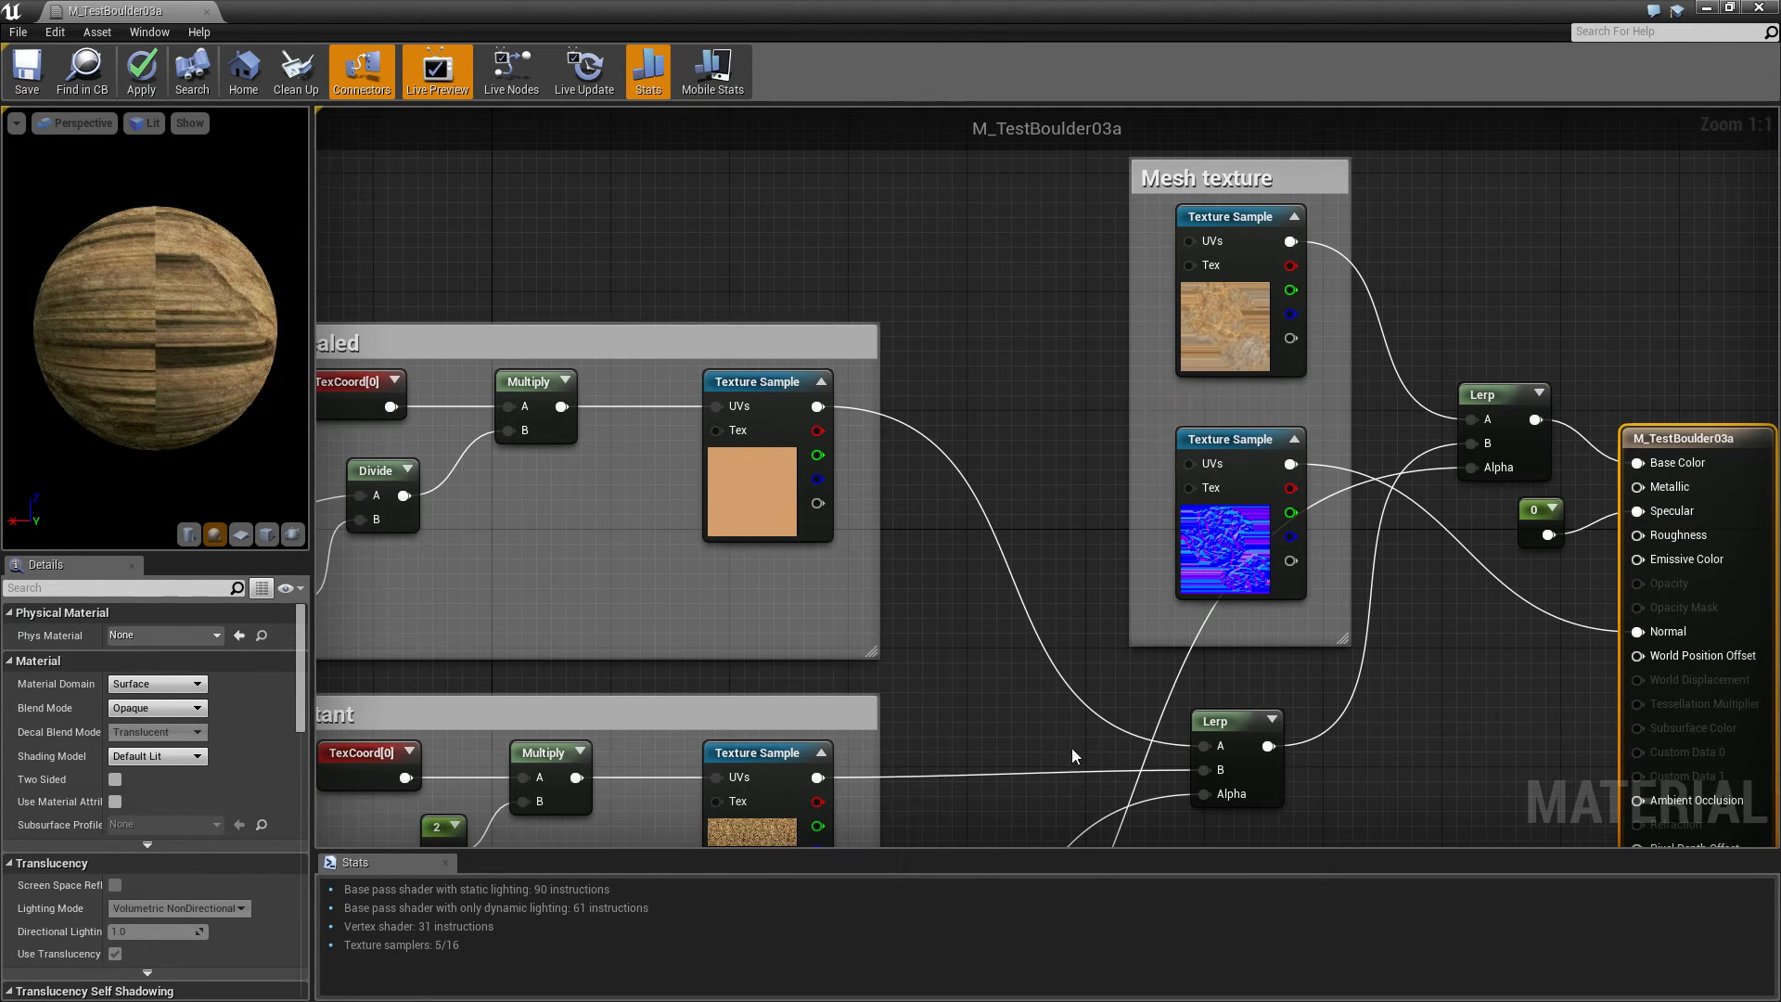
pyautogui.moveTo(1073, 755); pyautogui.dragTo(784, 366, button='right')
pyautogui.moveTo(379, 8); pyautogui.dragTo(1776, 185)
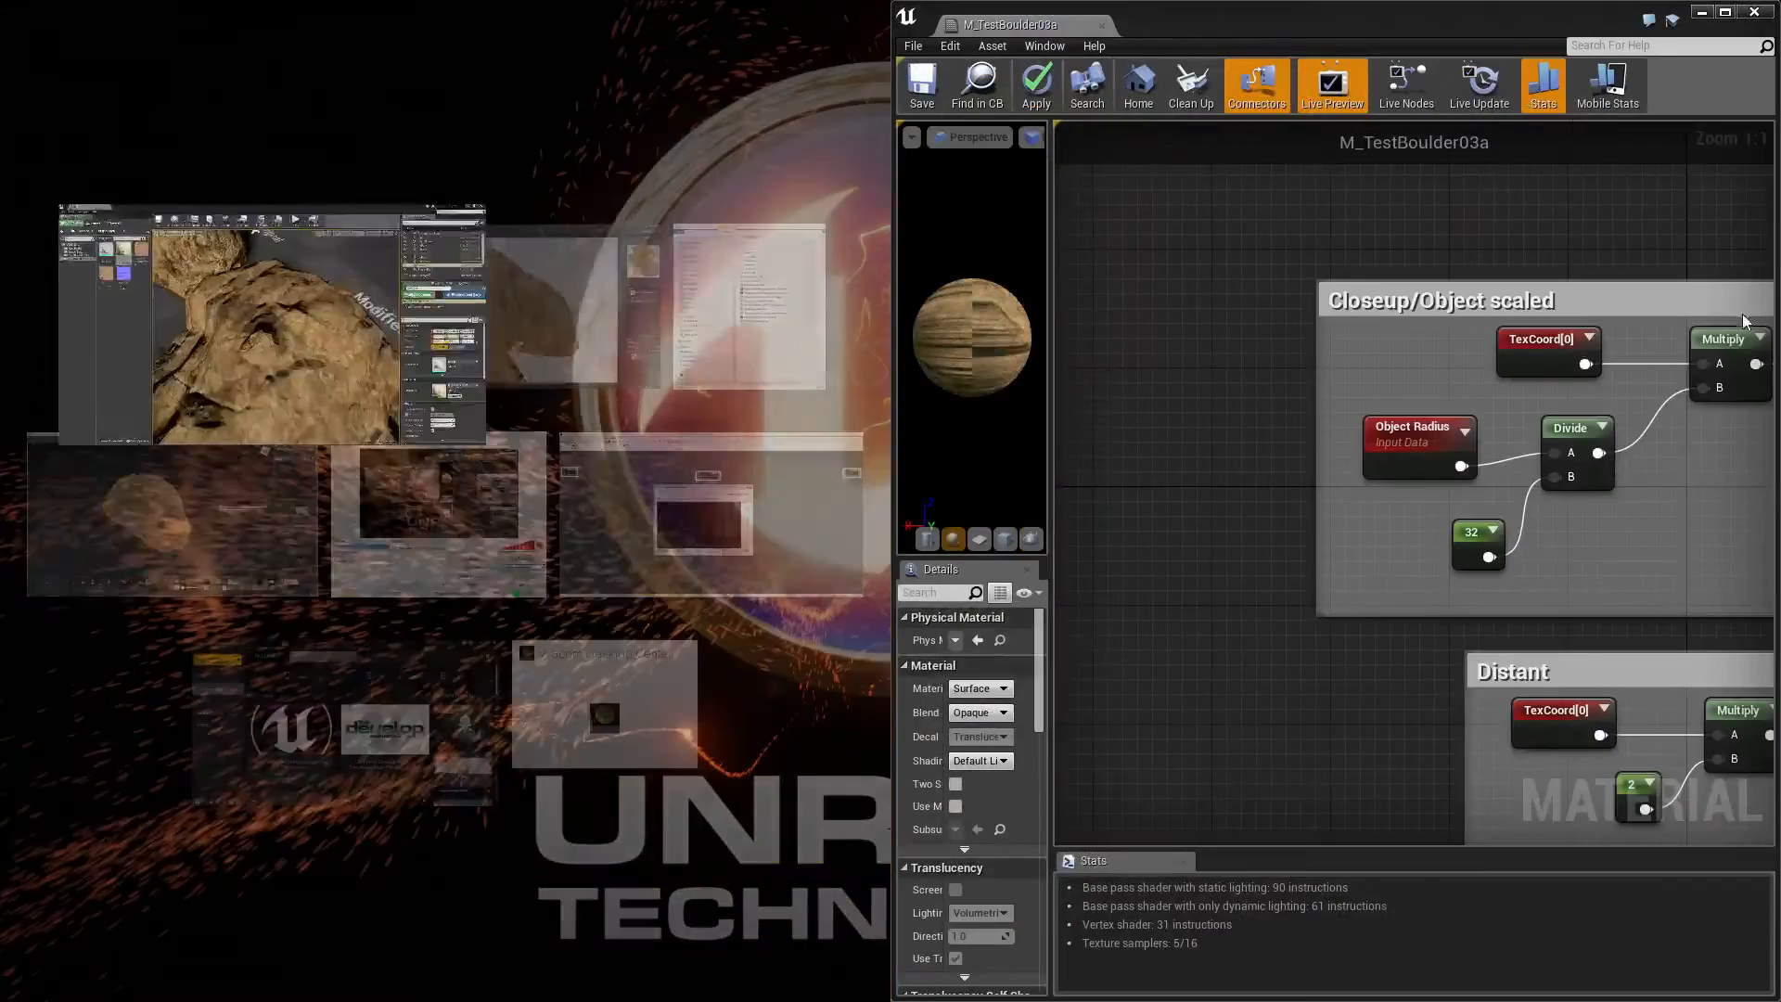
# Step: Save the level and the M_TestBoulder03a material, and maximize the level editor window
pyautogui.click(165, 310)
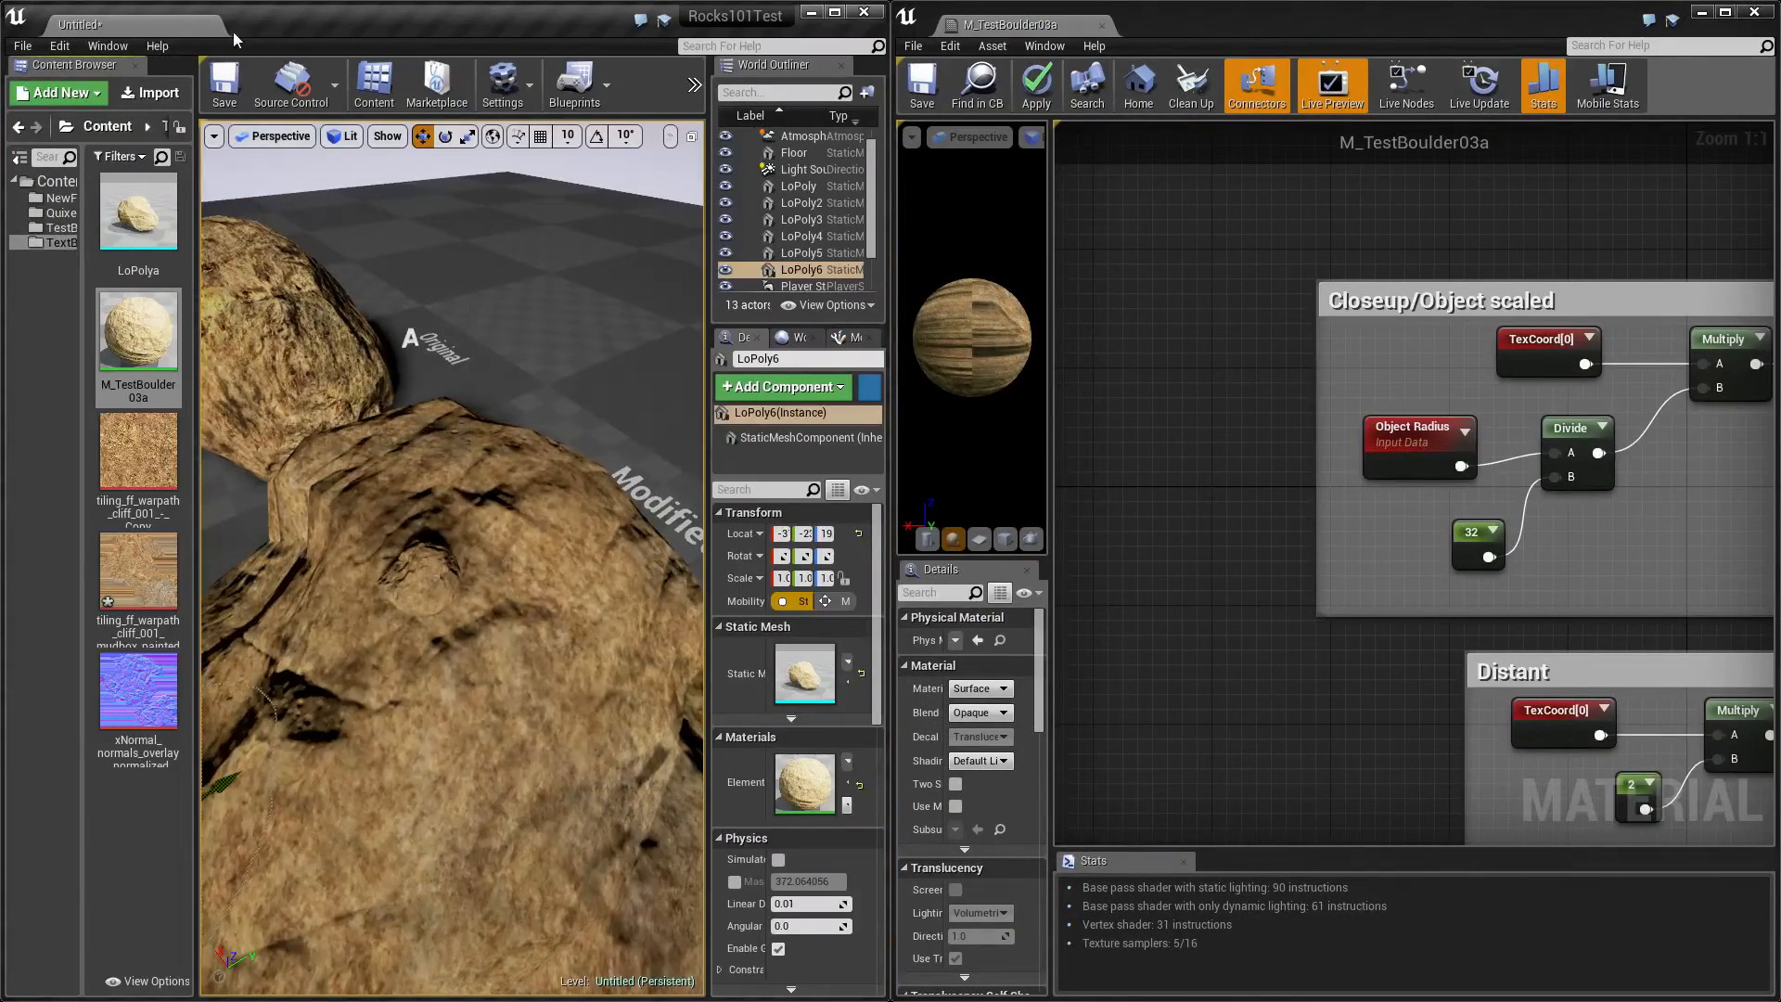
pyautogui.click(226, 85)
pyautogui.doubleClick(451, 20)
pyautogui.moveTo(1205, 111); pyautogui.dragTo(782, 141)
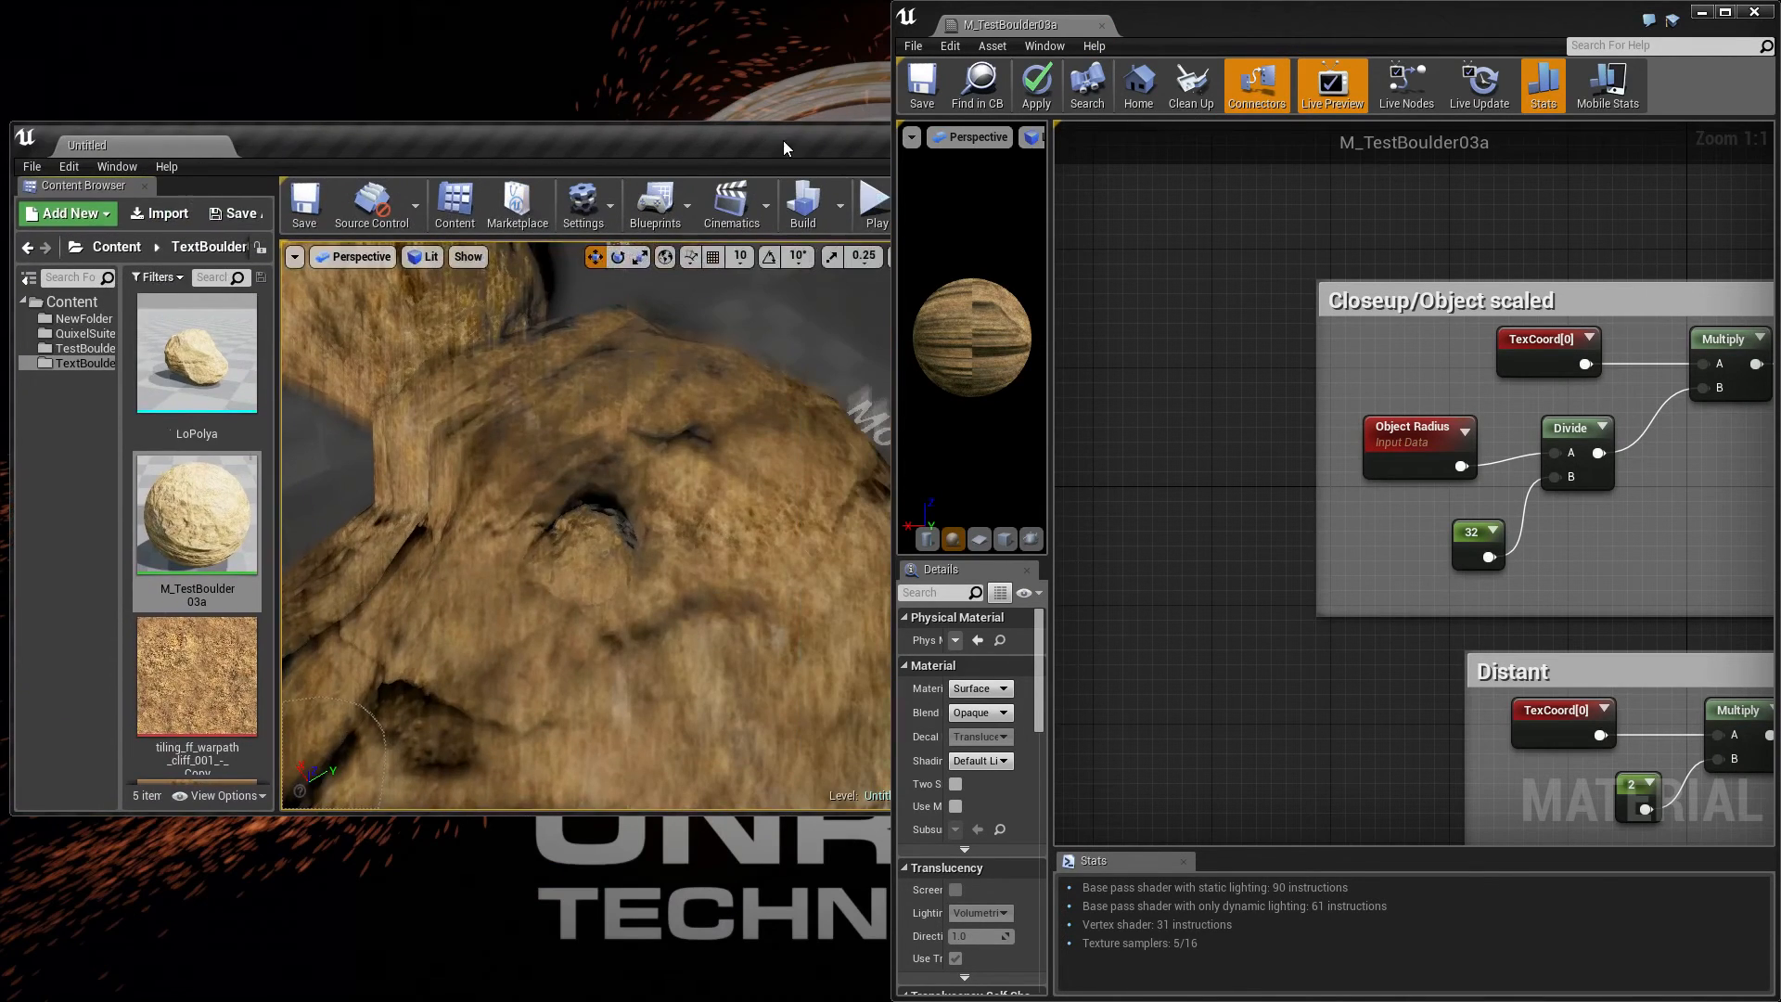
pyautogui.click(922, 84)
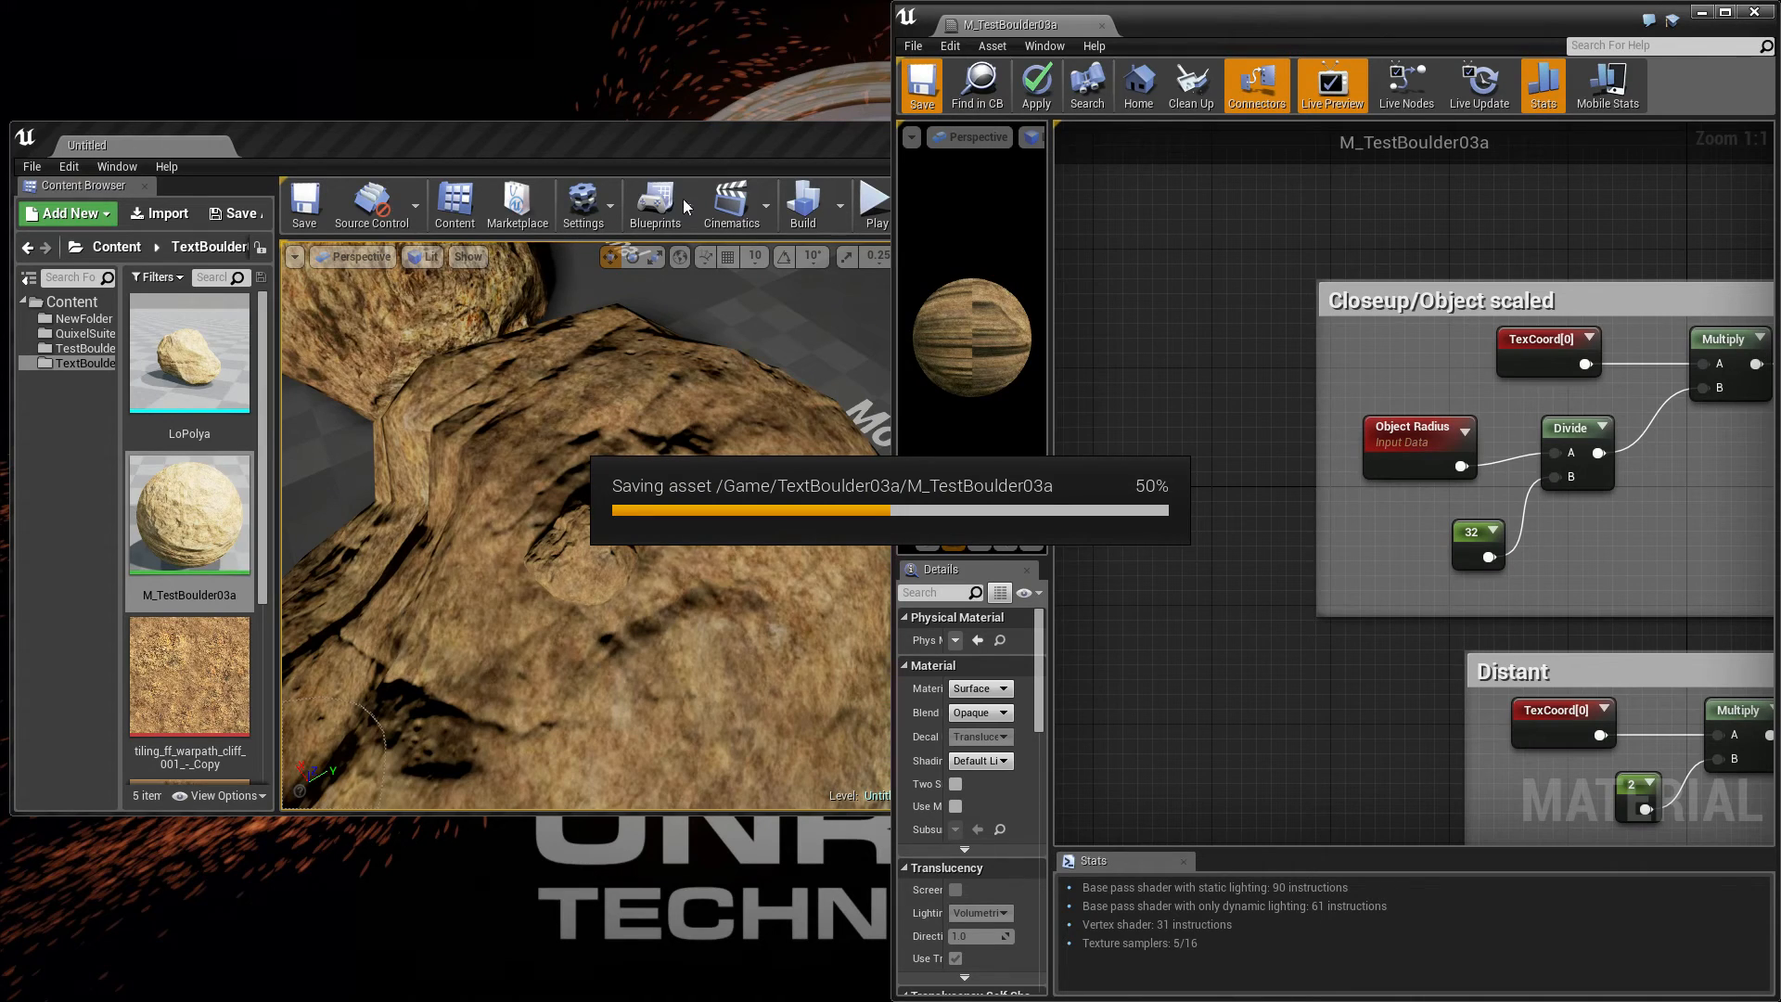
pyautogui.doubleClick(455, 145)
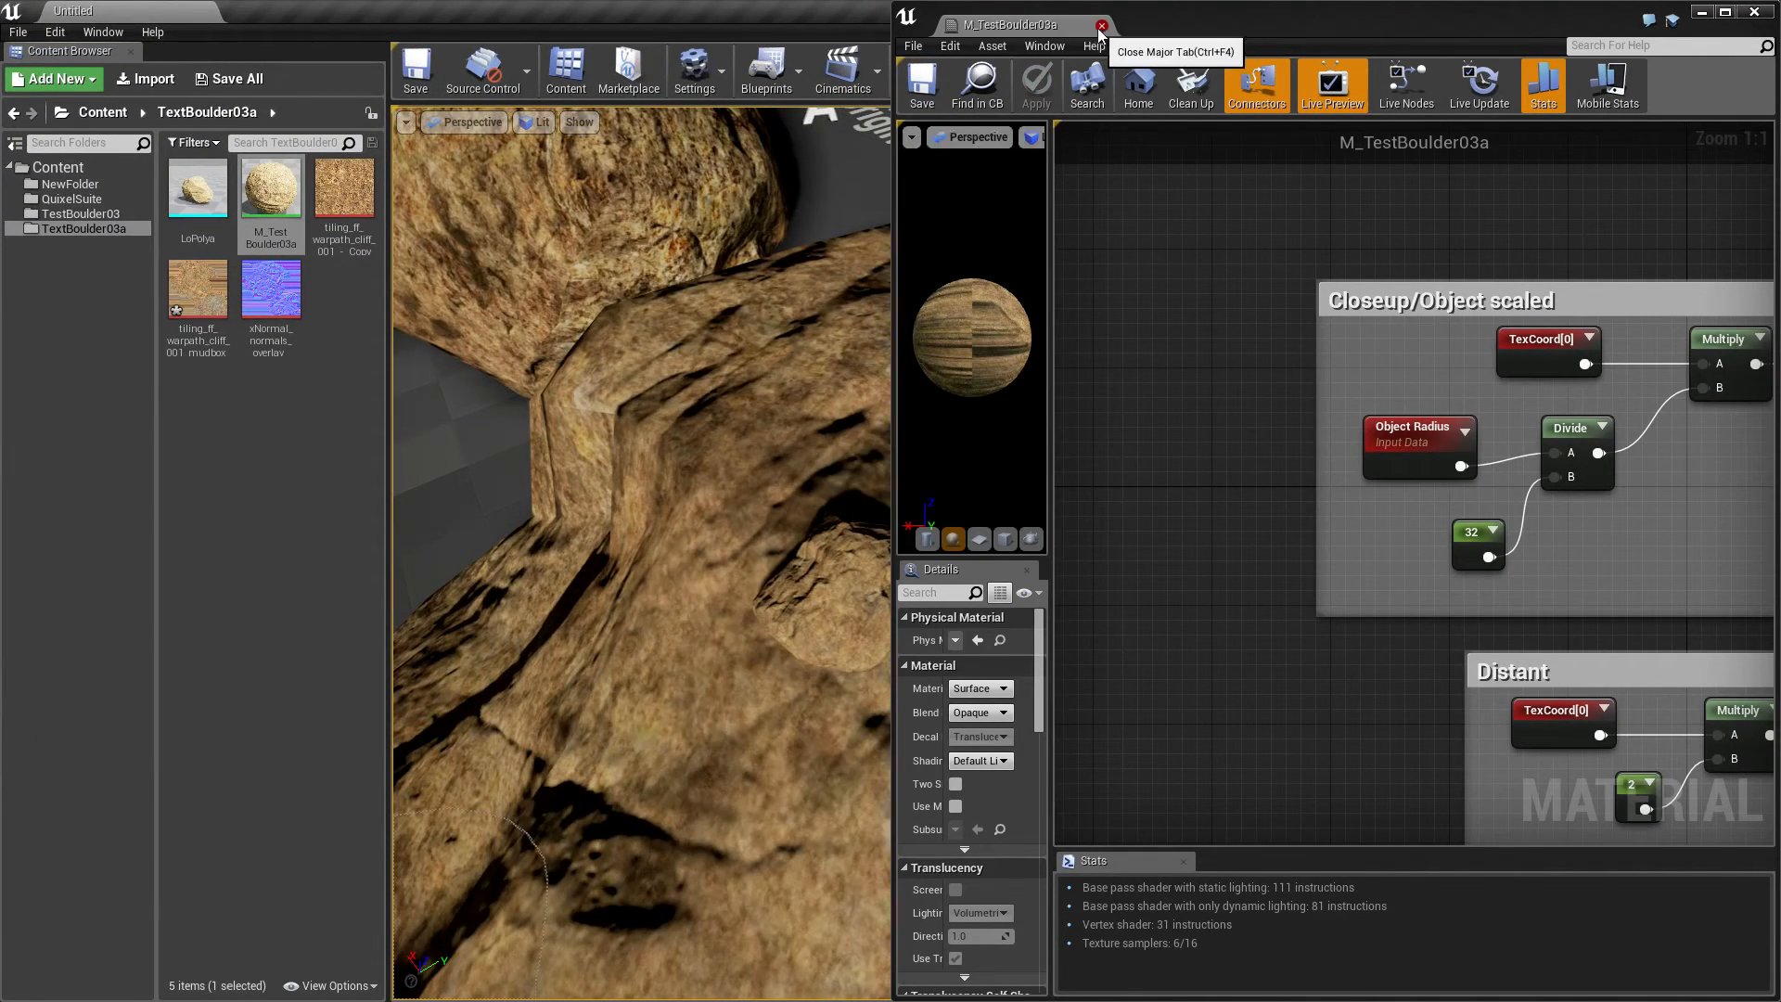
# Step: Examine the boulders' surface up close in the full level viewport, with the material editor minimized
pyautogui.click(1703, 13)
pyautogui.press('w')
pyautogui.moveTo(1018, 540)
pyautogui.mouseDown(button='right')
pyautogui.moveTo(1089, 623)
pyautogui.moveTo(1019, 545)
pyautogui.mouseUp(button='right')
pyautogui.press('s')
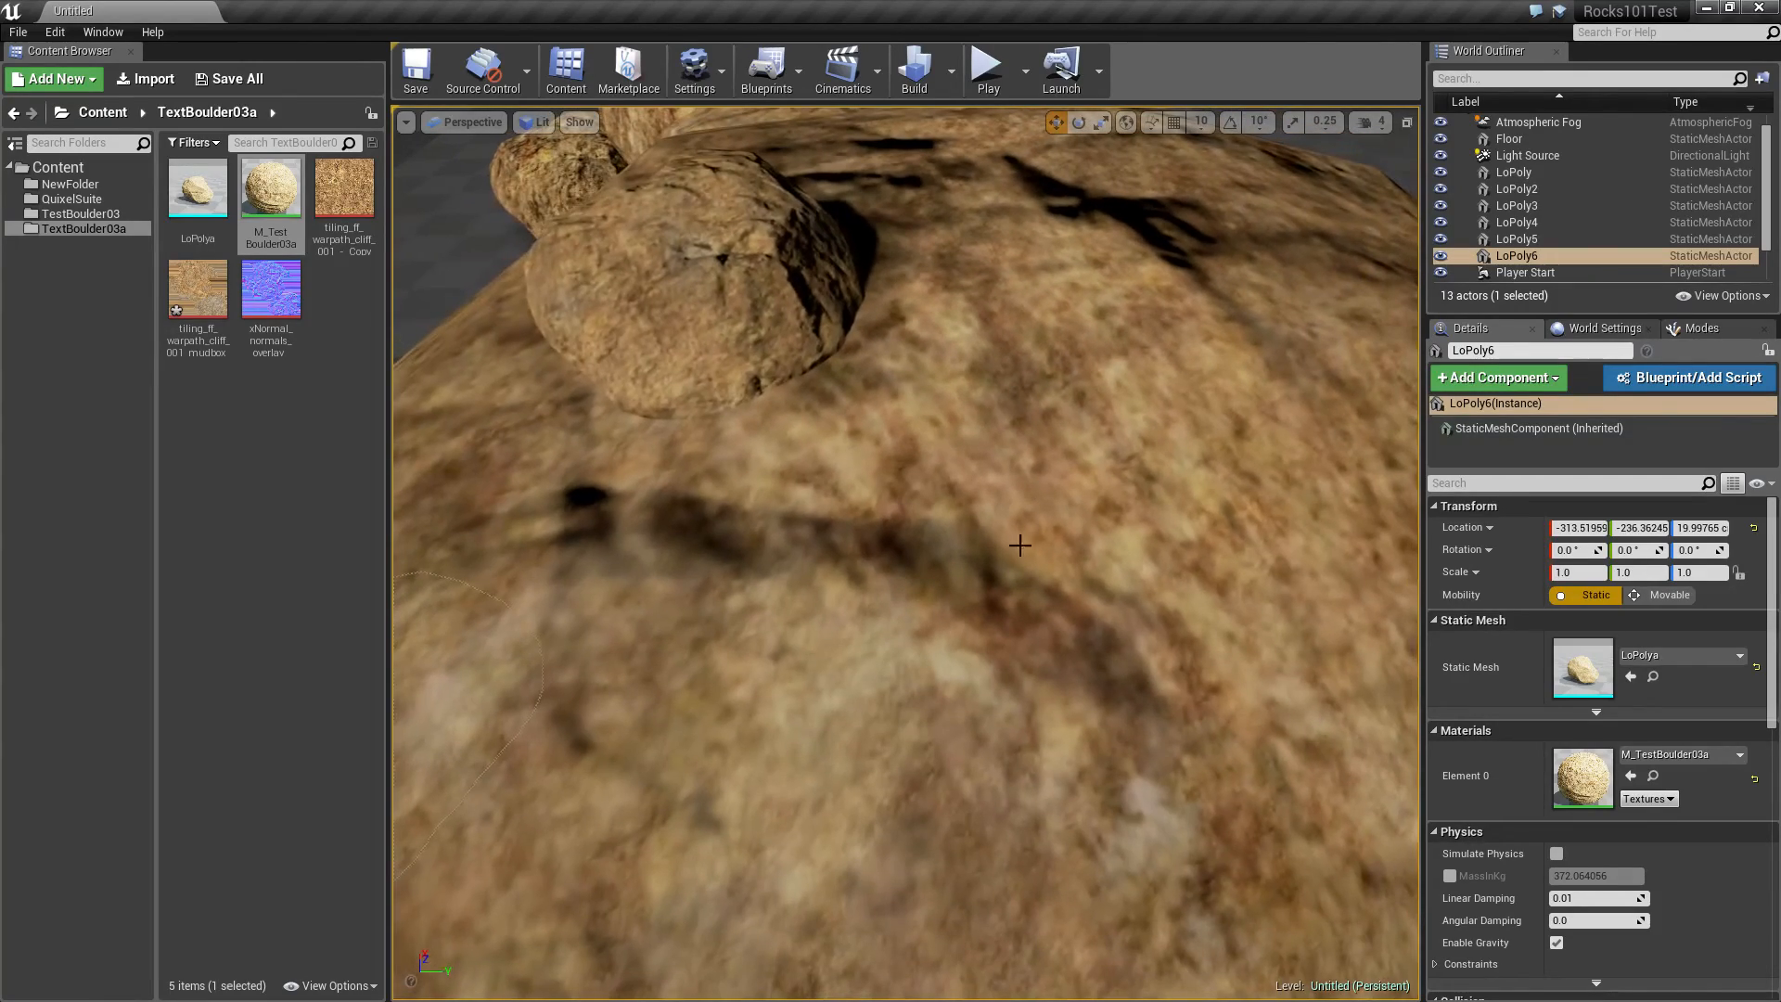
# Step: Open the M_TestBoulder03a material and review the Mesh texture group and the Lerp nodes feeding Base Color
pyautogui.doubleClick(274, 190)
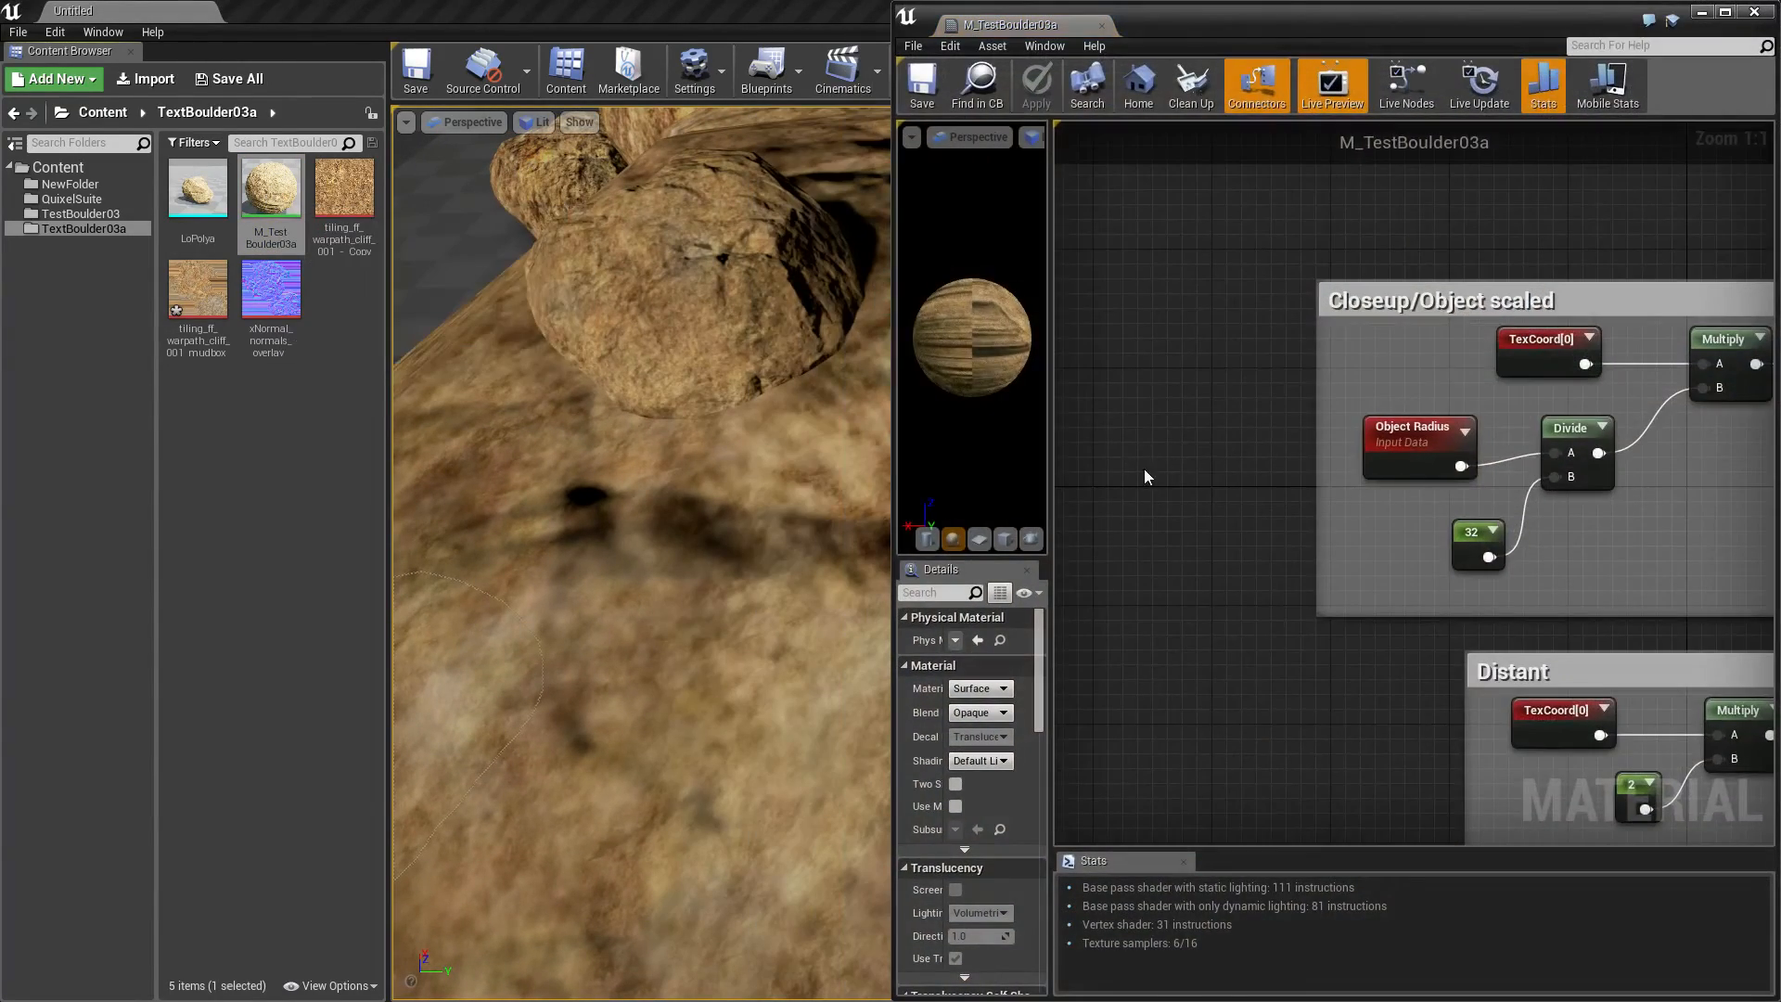
pyautogui.scroll(5, 1144, 470)
pyautogui.moveTo(1767, 570); pyautogui.dragTo(1340, 523, button='right')
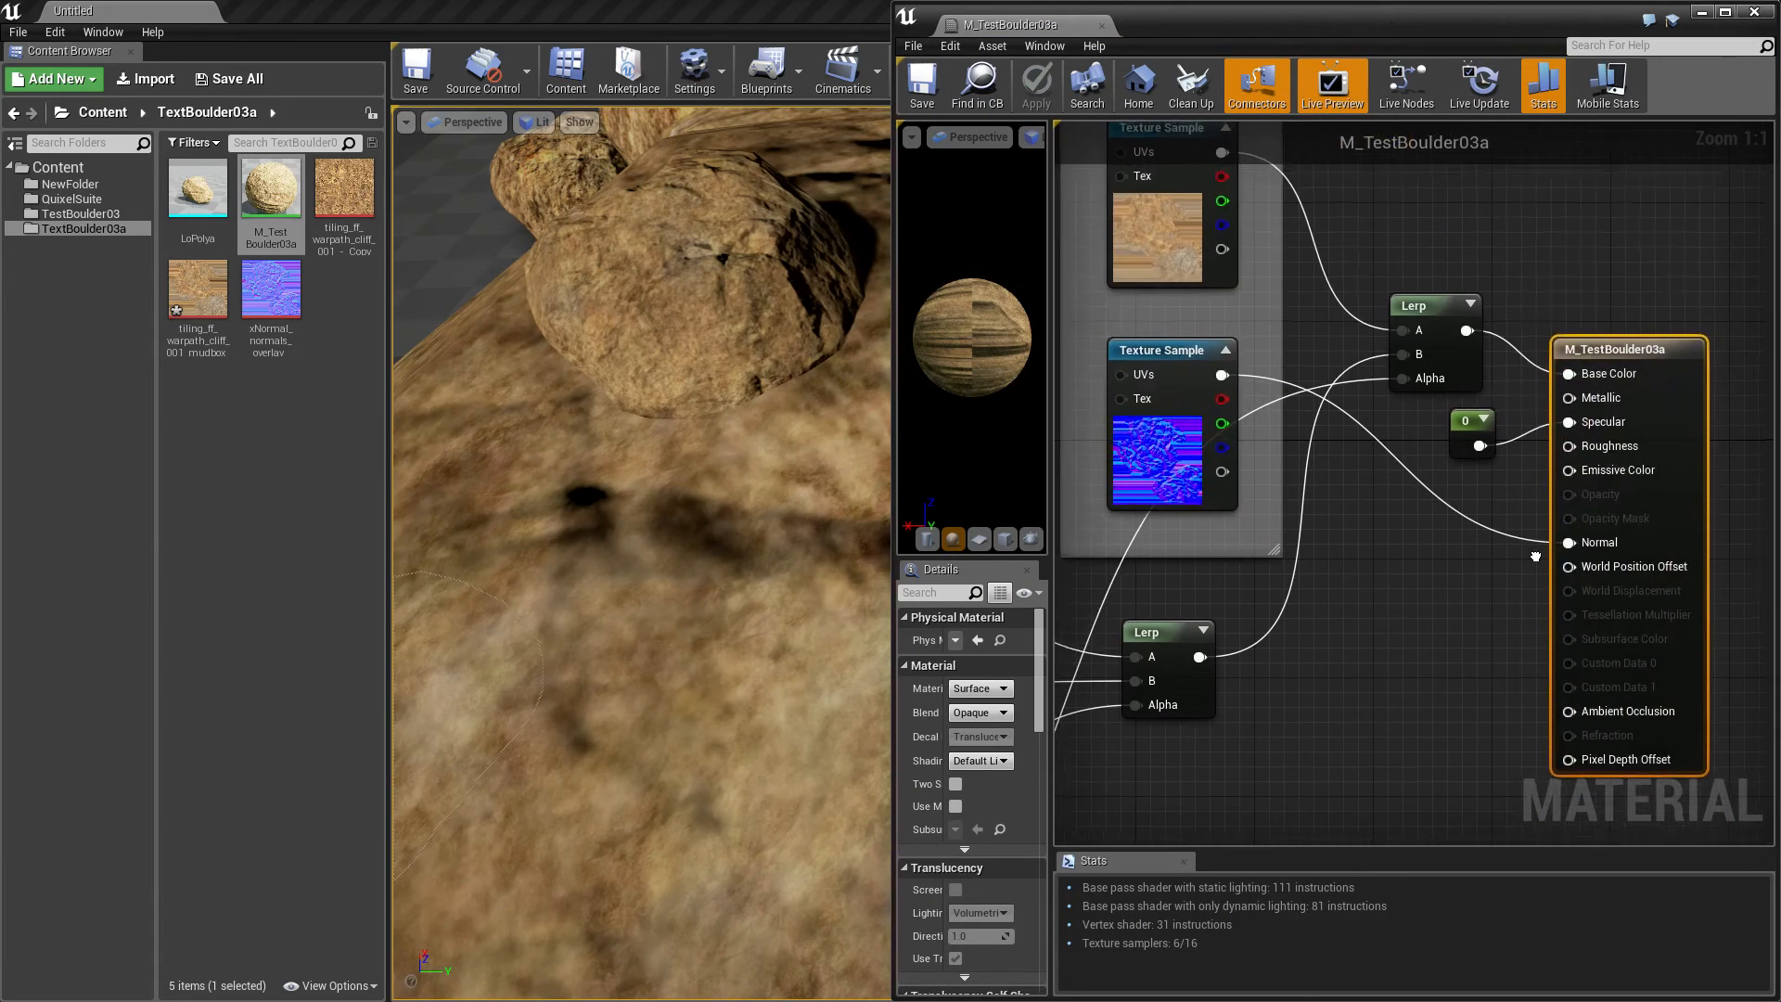
pyautogui.moveTo(1535, 553); pyautogui.dragTo(1763, 529, button='right')
pyautogui.scroll(-5, 1555, 528)
pyautogui.moveTo(1417, 594); pyautogui.dragTo(1336, 568, button='right')
pyautogui.scroll(4, 1489, 493)
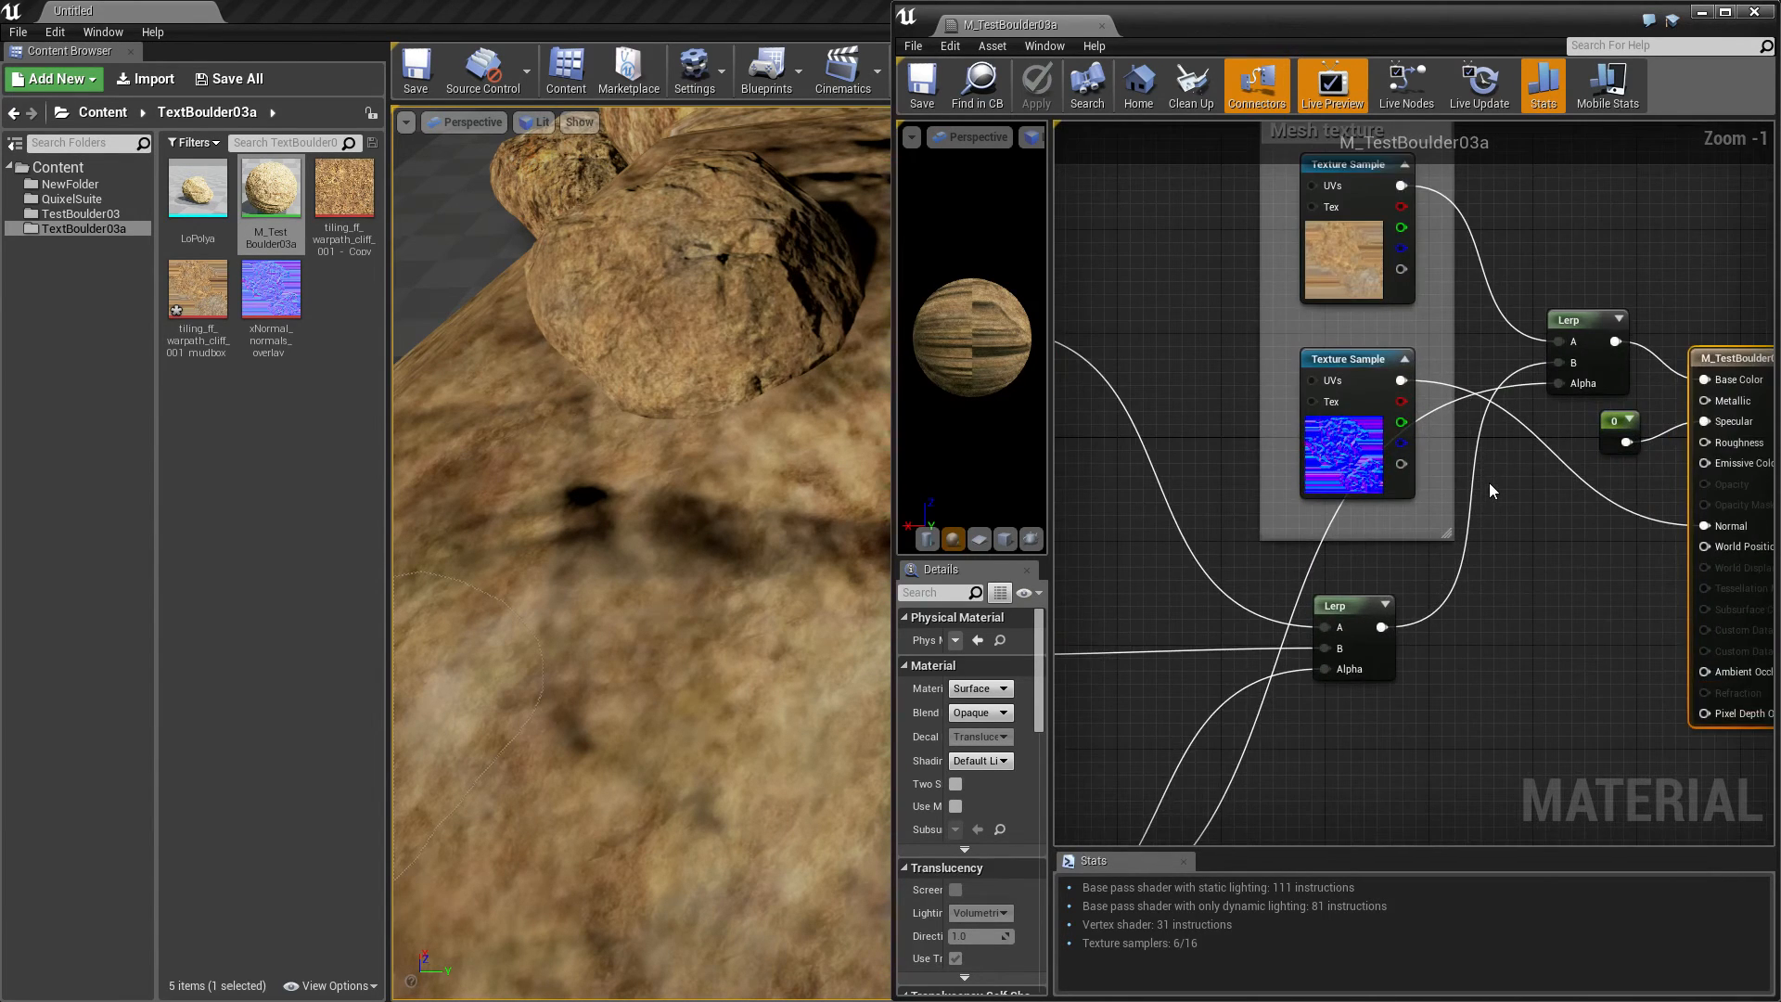
pyautogui.scroll(1, 1488, 483)
pyautogui.moveTo(1519, 470); pyautogui.dragTo(1446, 557, button='right')
# Step: Compare the Original and Modified boulders in the level from close range and from farther above
pyautogui.moveTo(742, 470); pyautogui.dragTo(809, 619, button='right')
pyautogui.press('s')
pyautogui.press('w')
pyautogui.press('w')
pyautogui.press('s')
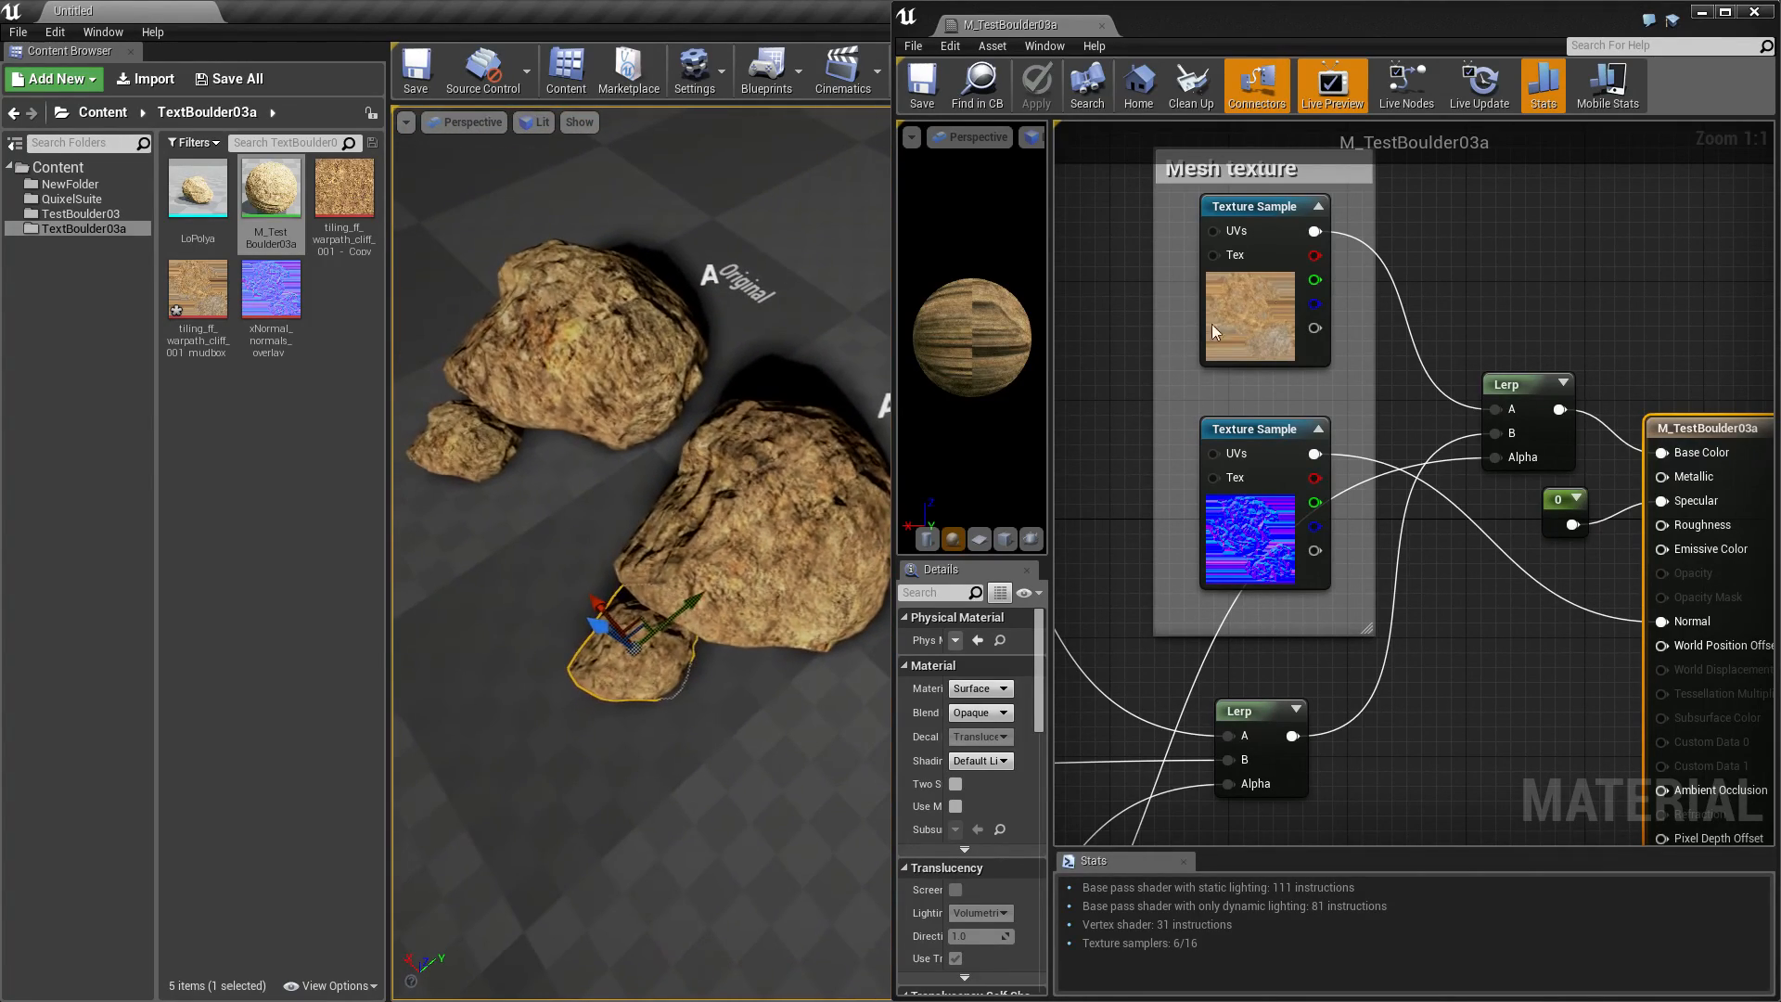
# Step: Disconnect the Alpha input of the Lerp feeding Base Color so it uses the constant 0.5, and save the material
pyautogui.click(1451, 459)
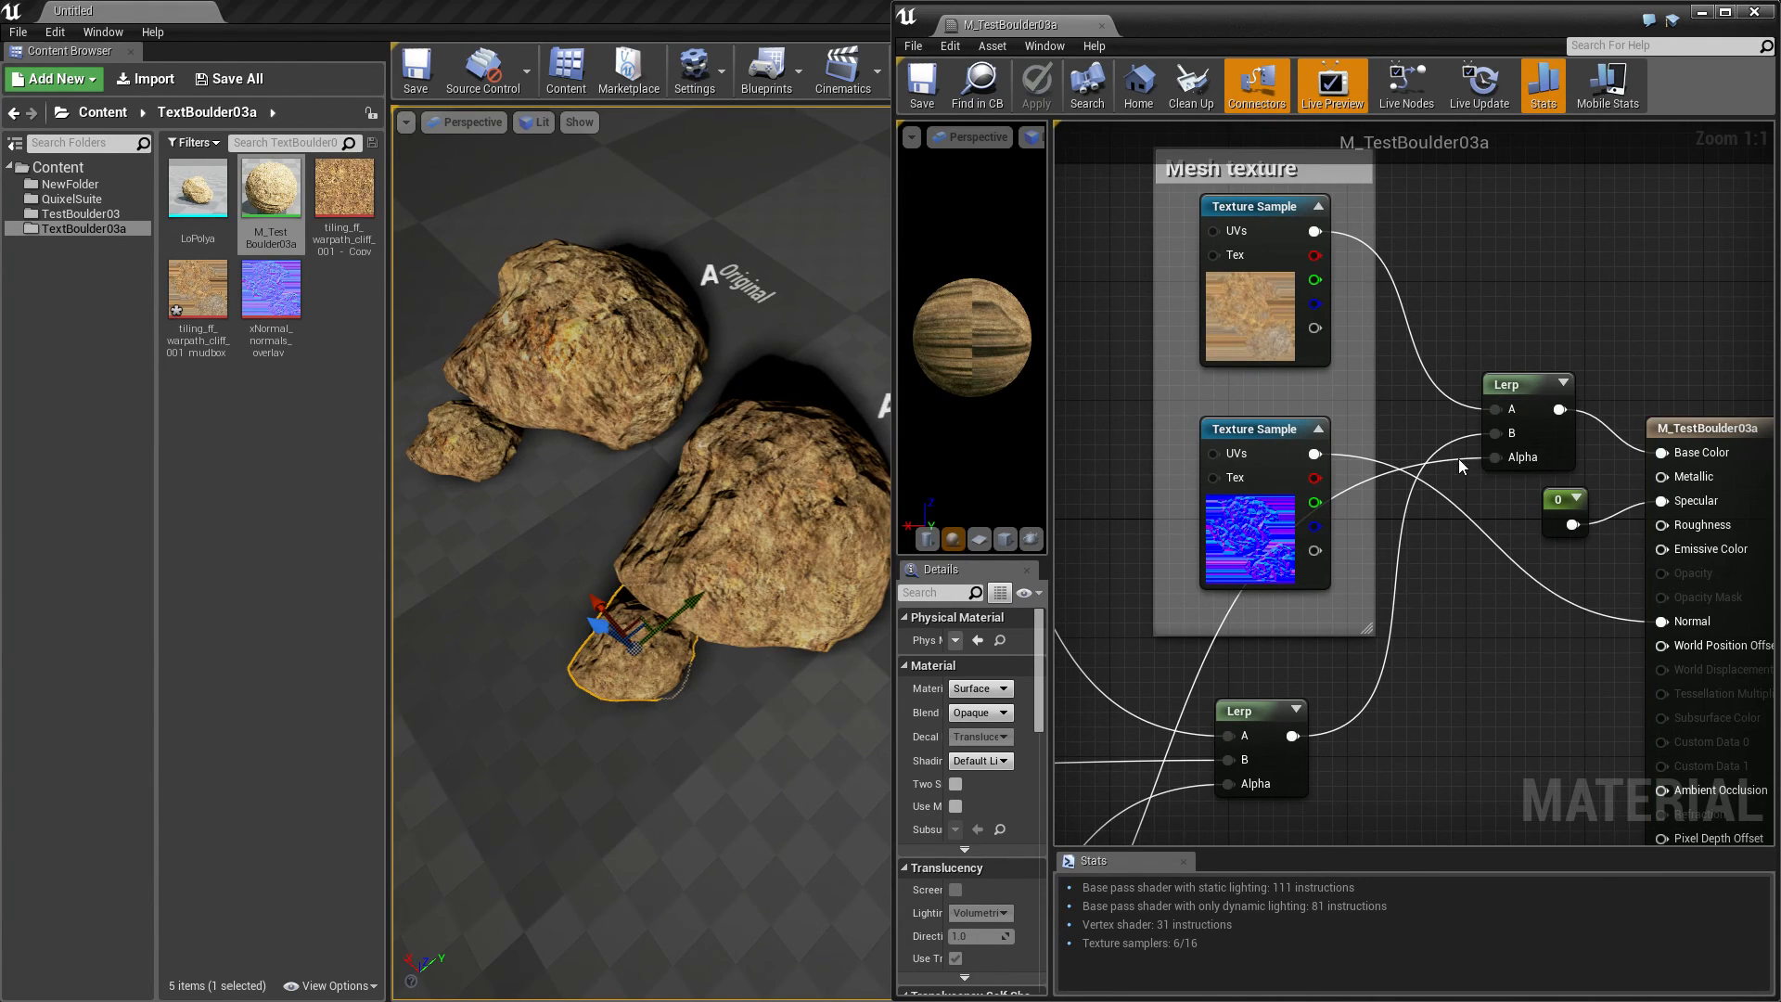
pyautogui.keyDown('alt'); pyautogui.click(1493, 457); pyautogui.keyUp('alt')
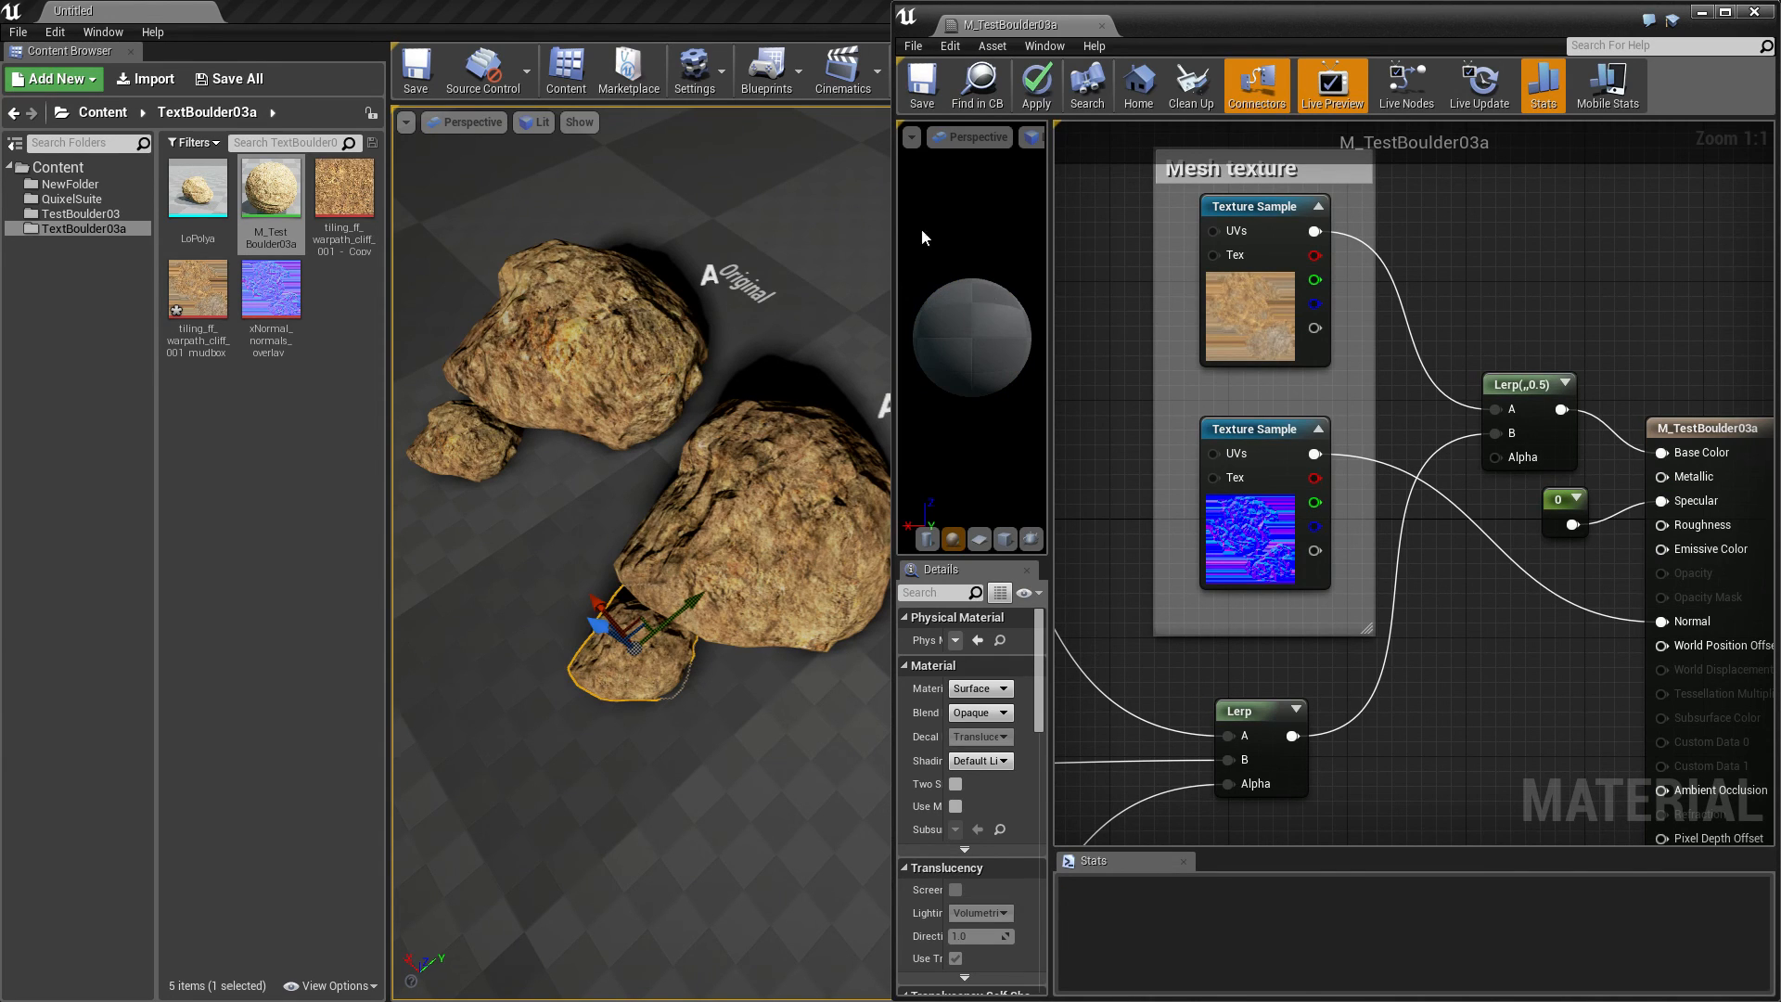
pyautogui.click(1530, 383)
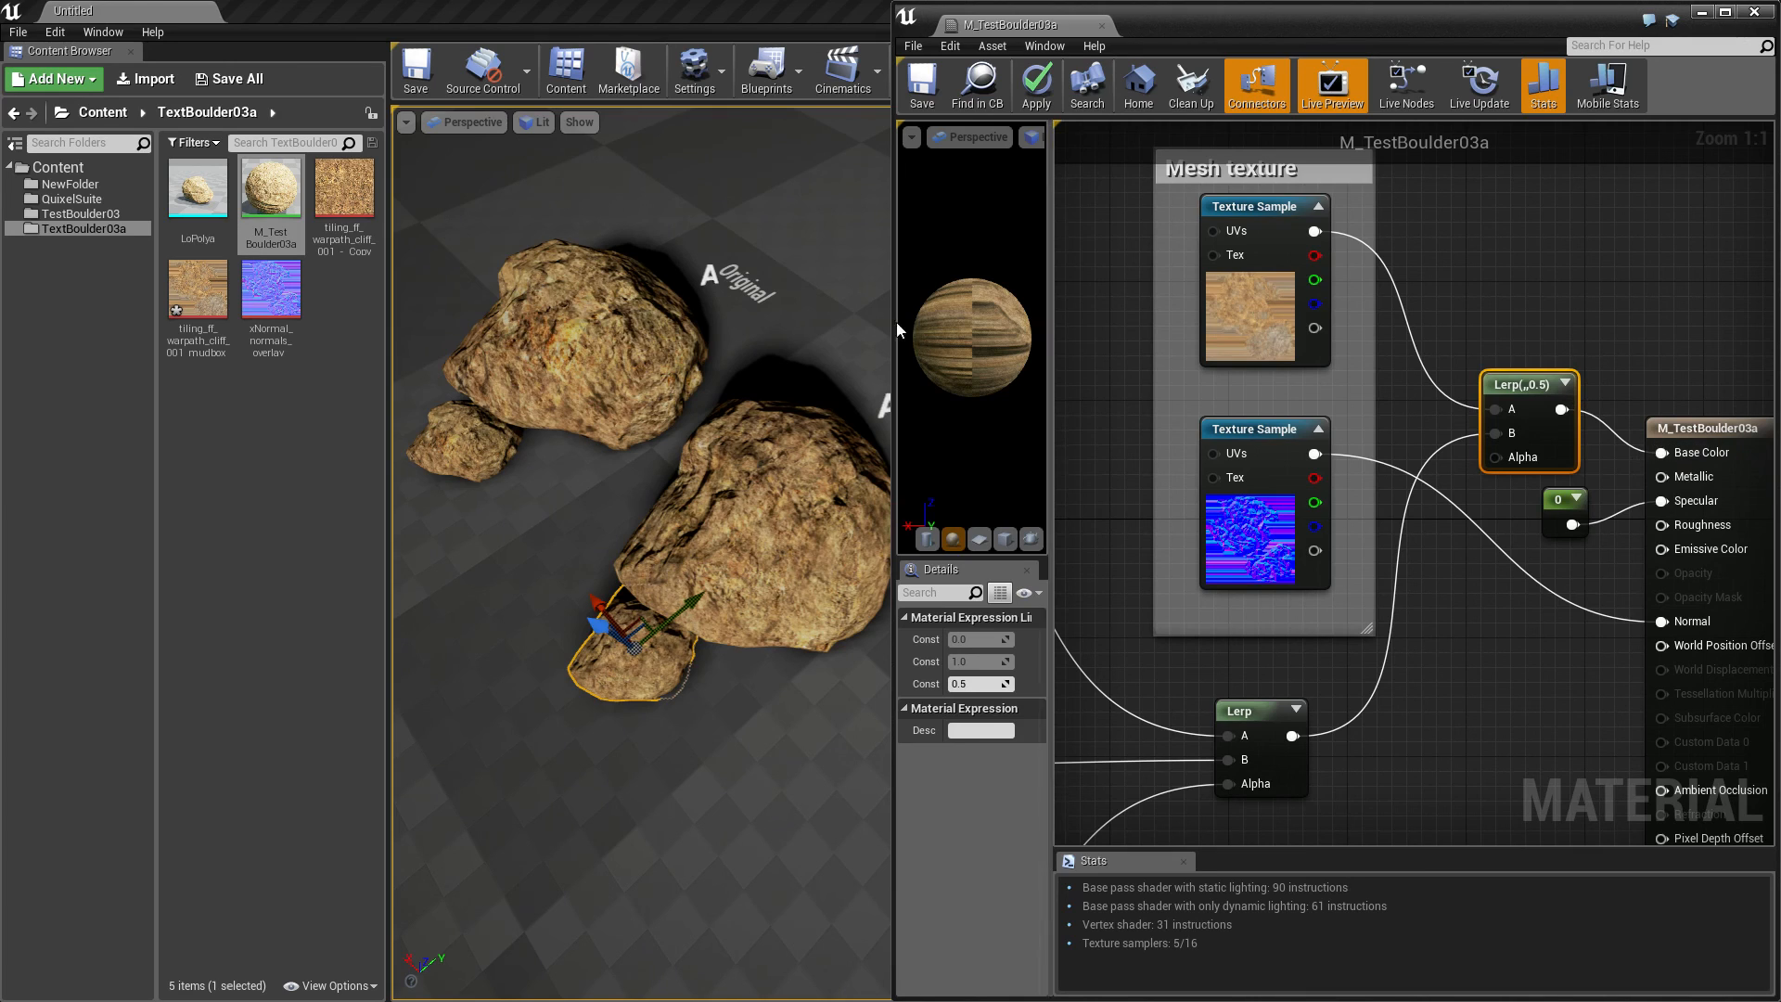
pyautogui.click(924, 90)
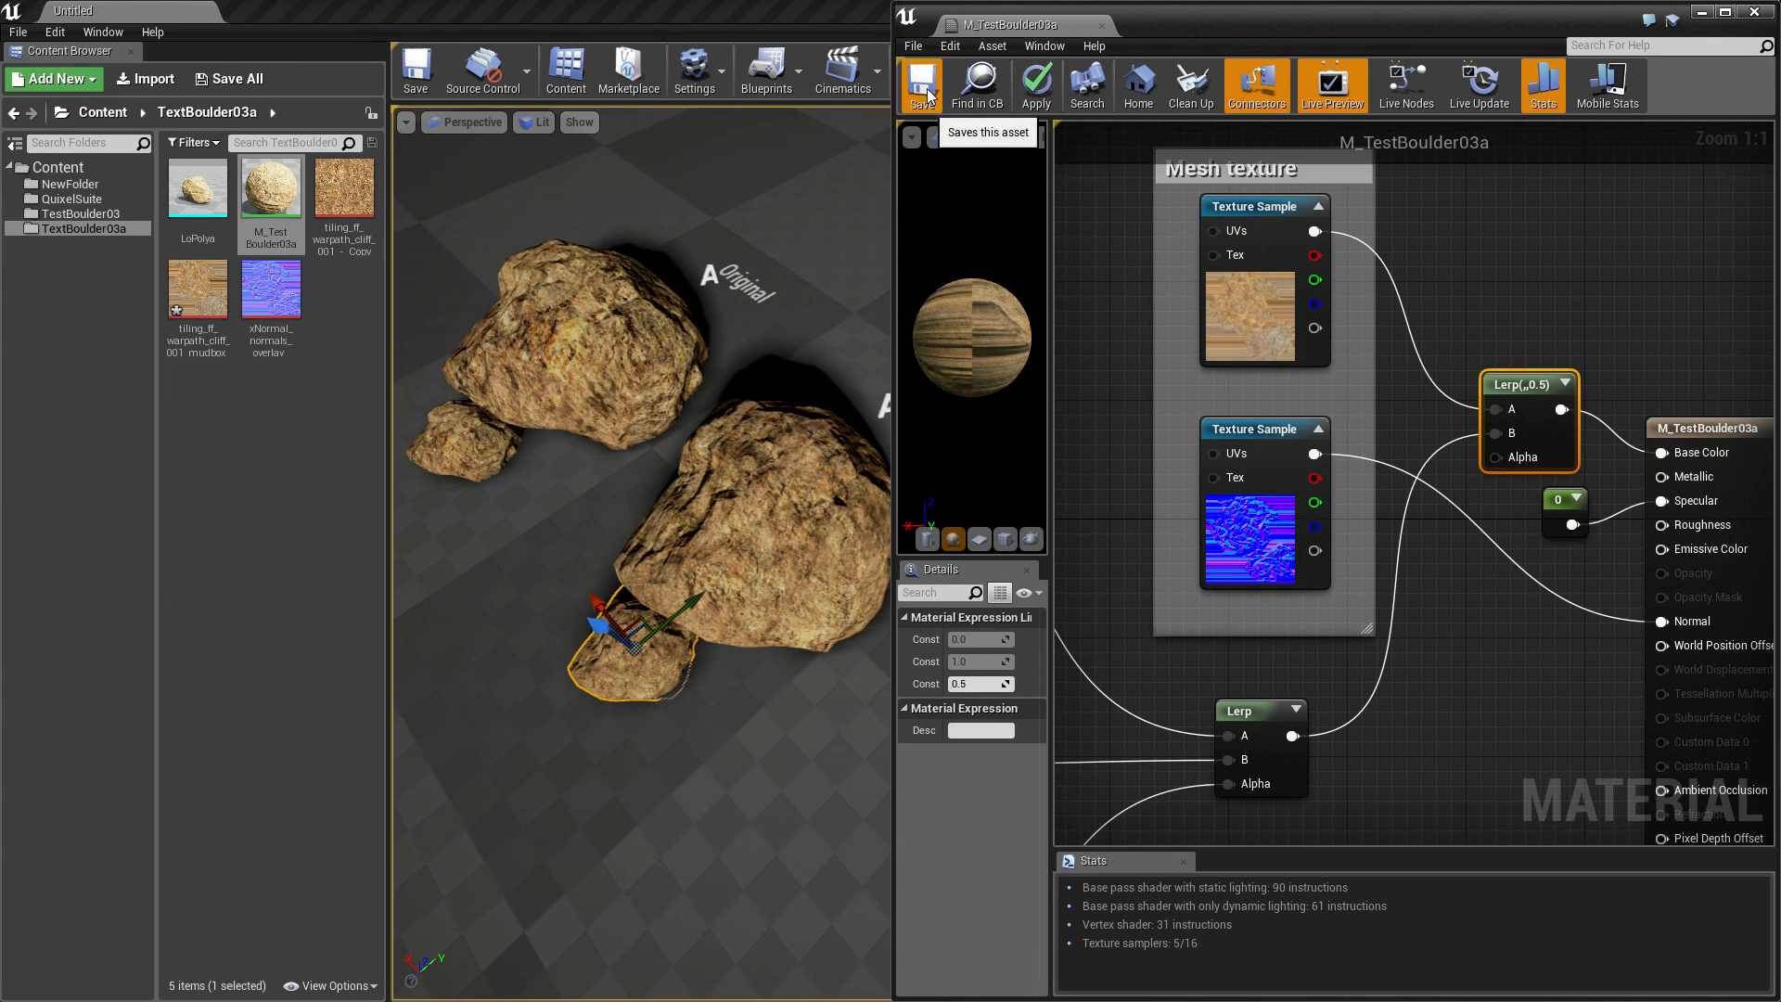